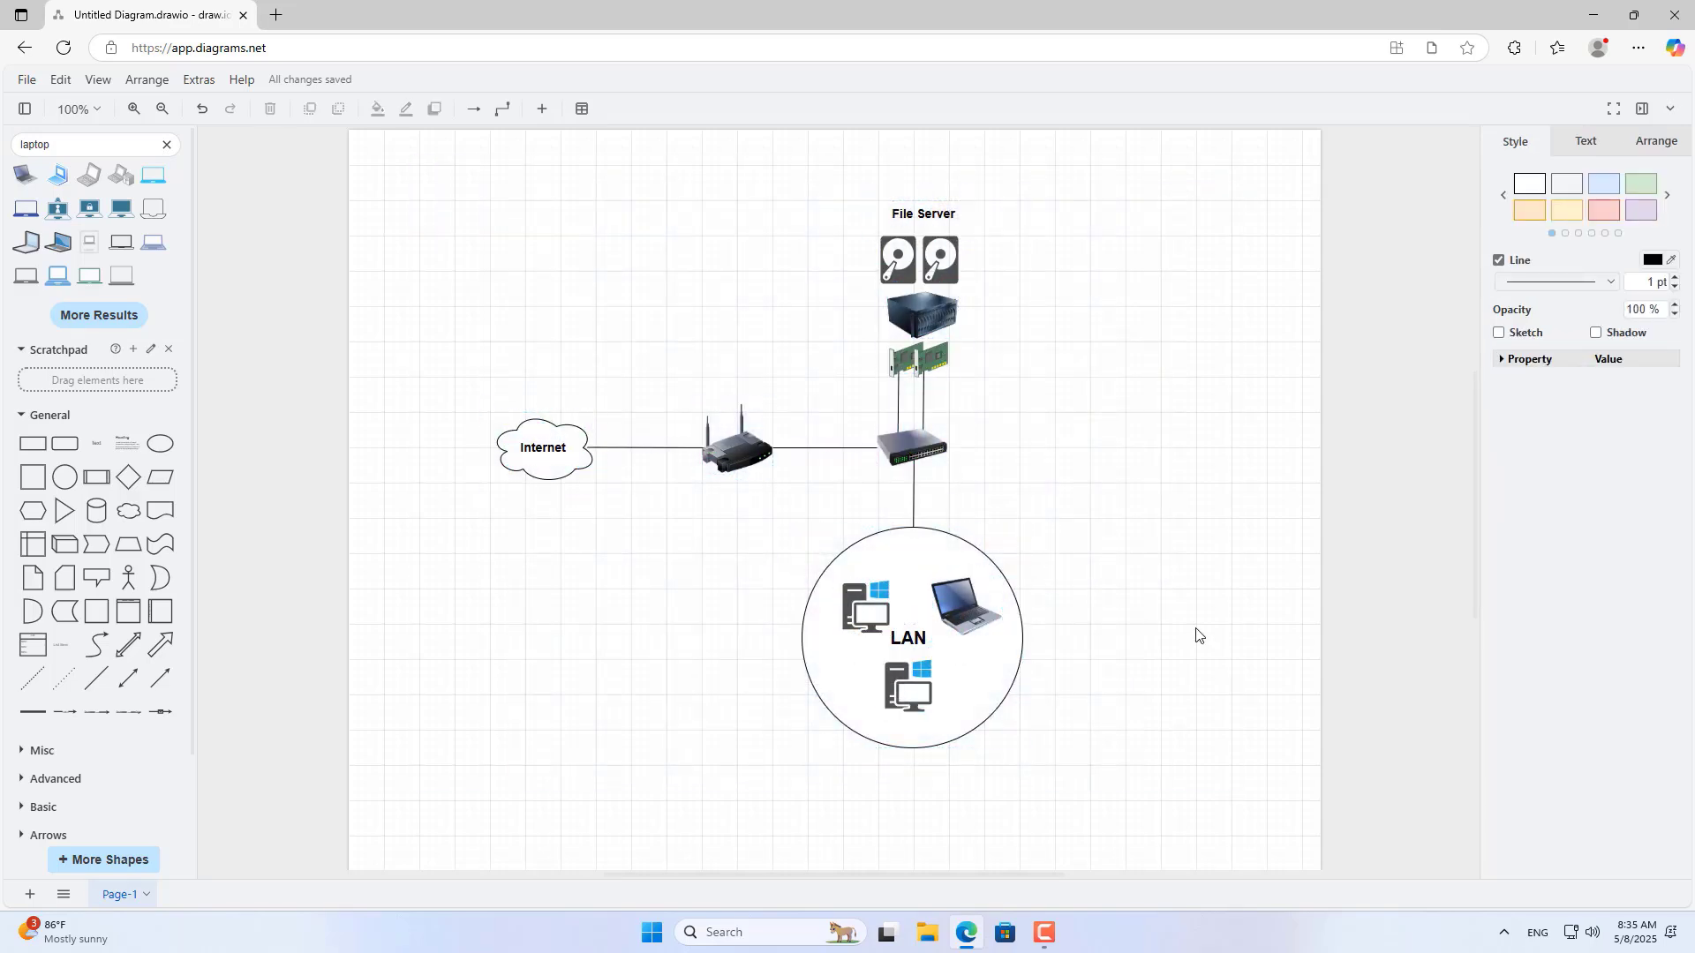
Select the File Server diagram shapes: disks, network cards, switch, LAN label and Ethernet connections.
left_click_drag(815, 152, 1108, 435)
left_click(978, 295)
left_click(883, 216)
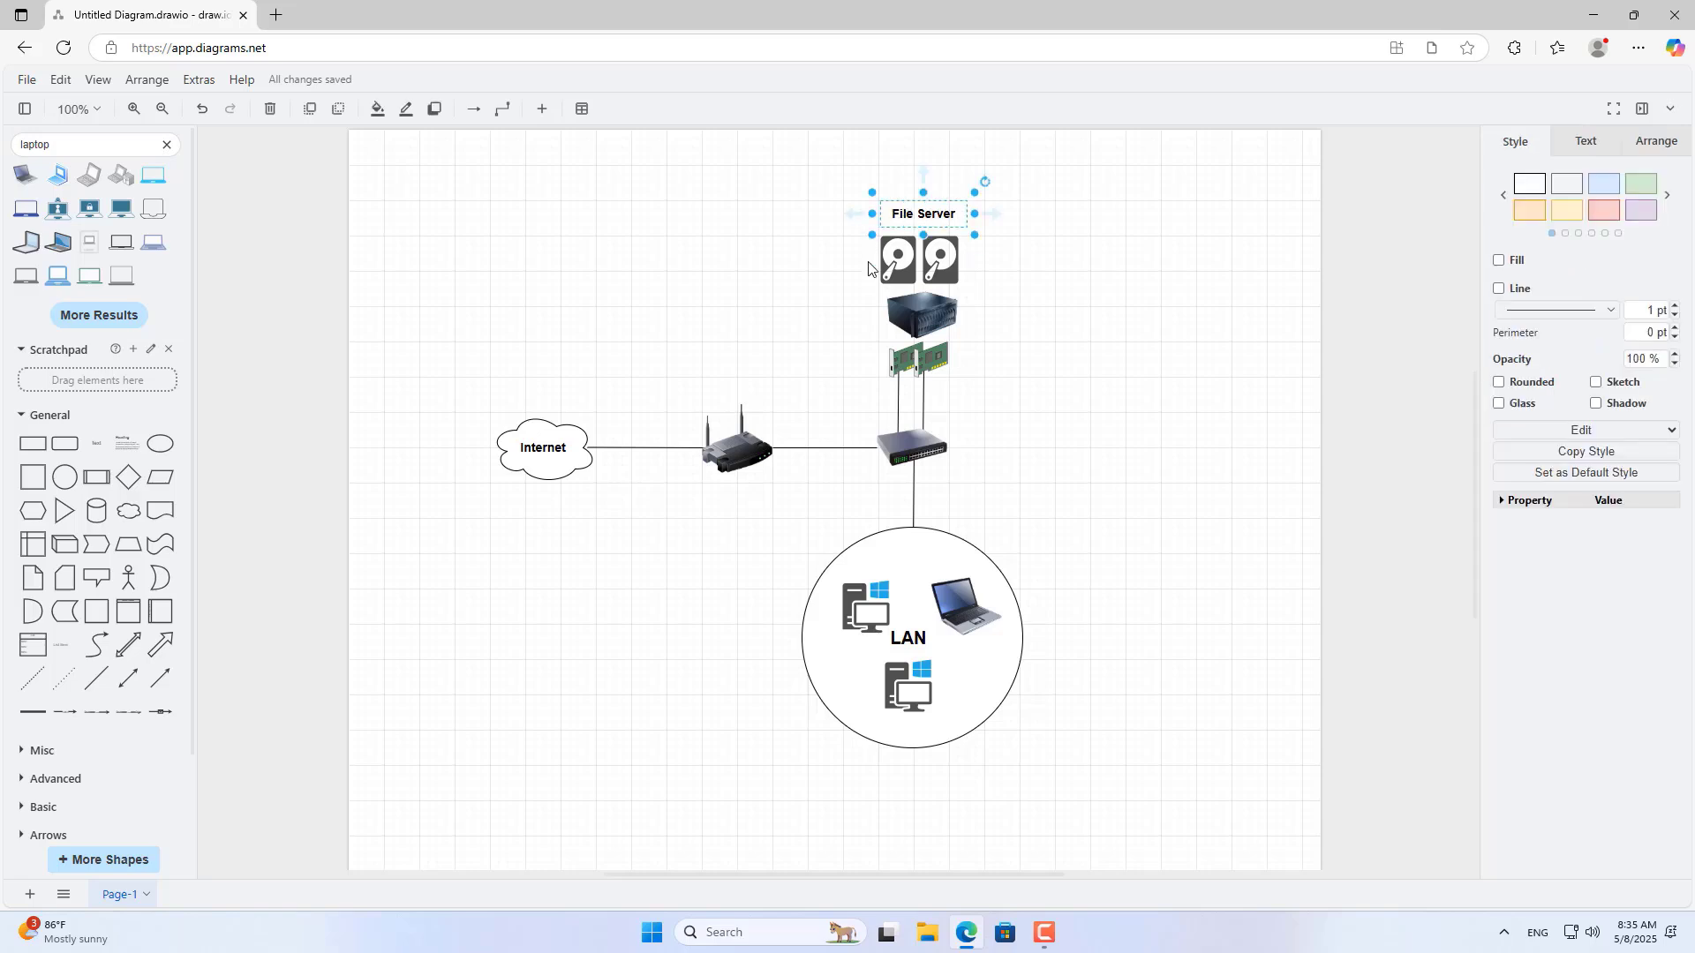
left_click(887, 269)
left_click(940, 265)
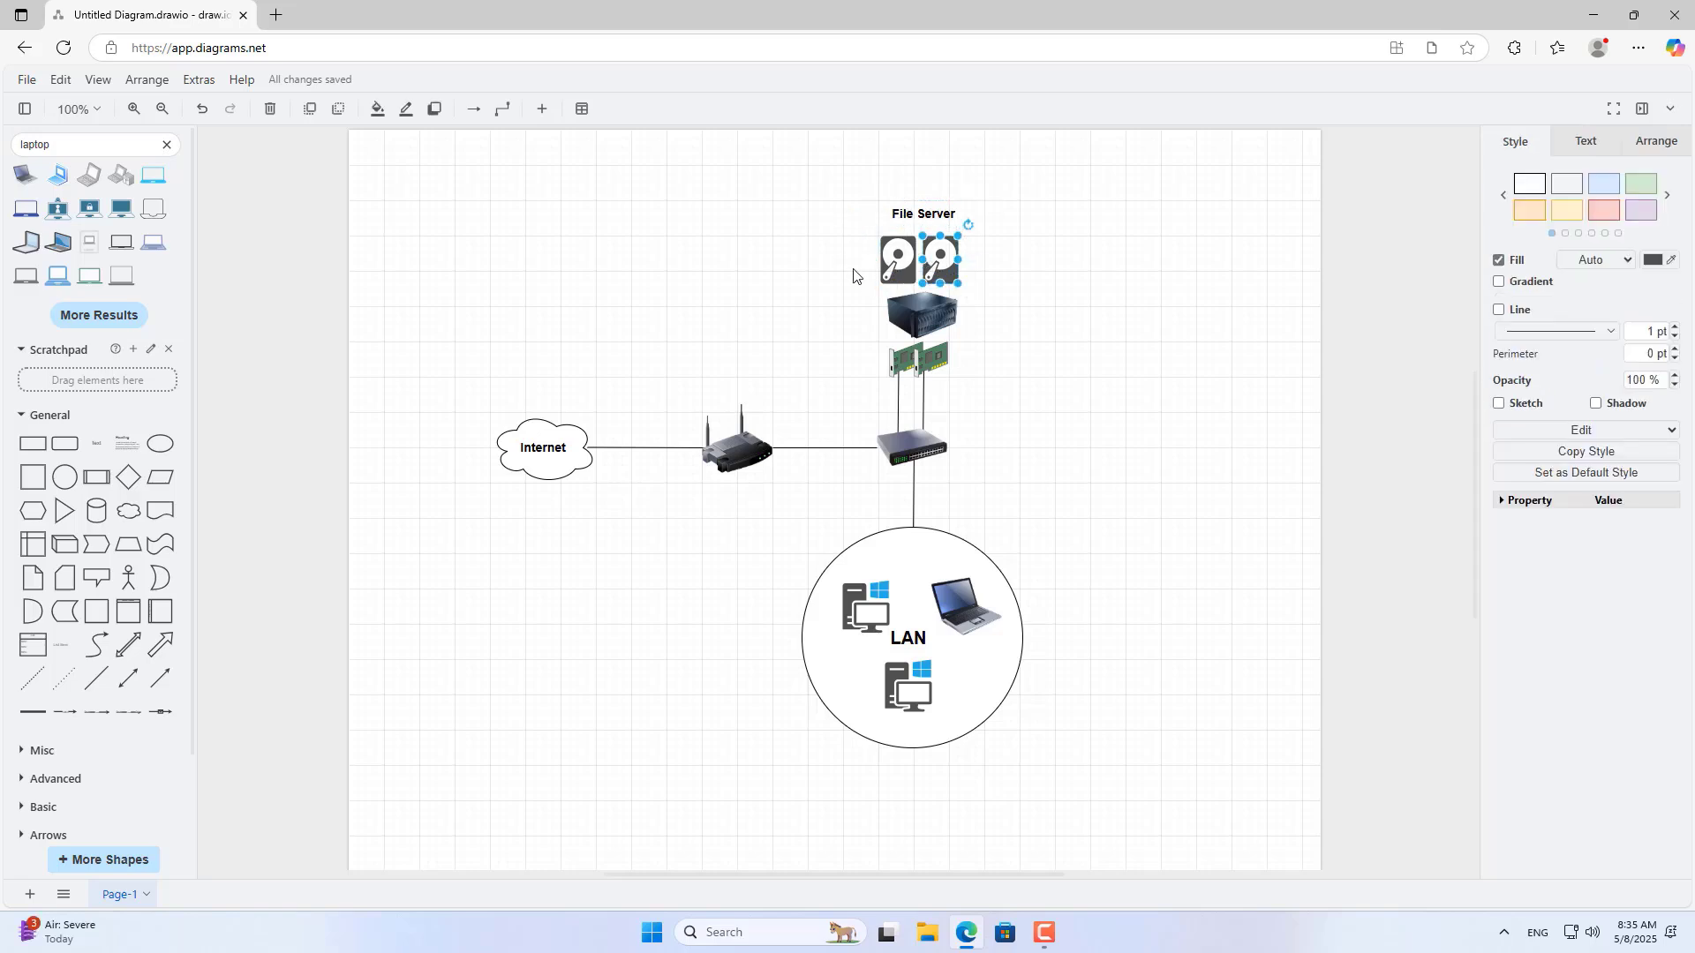
left_click(937, 362)
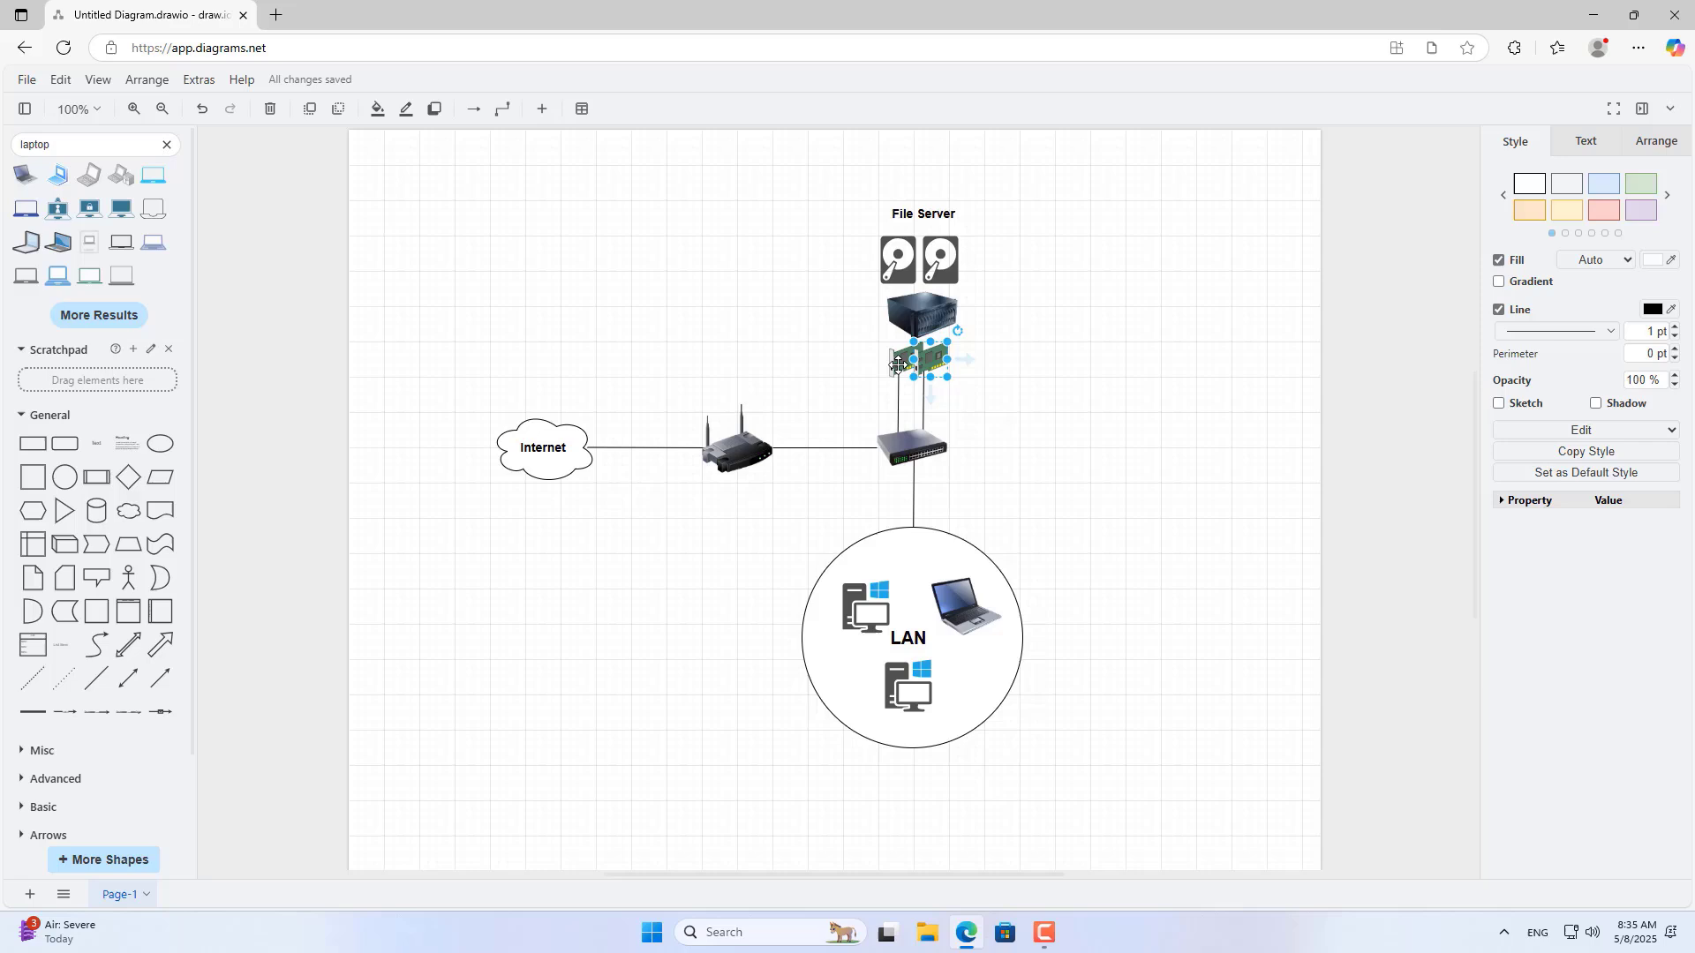
left_click(905, 366)
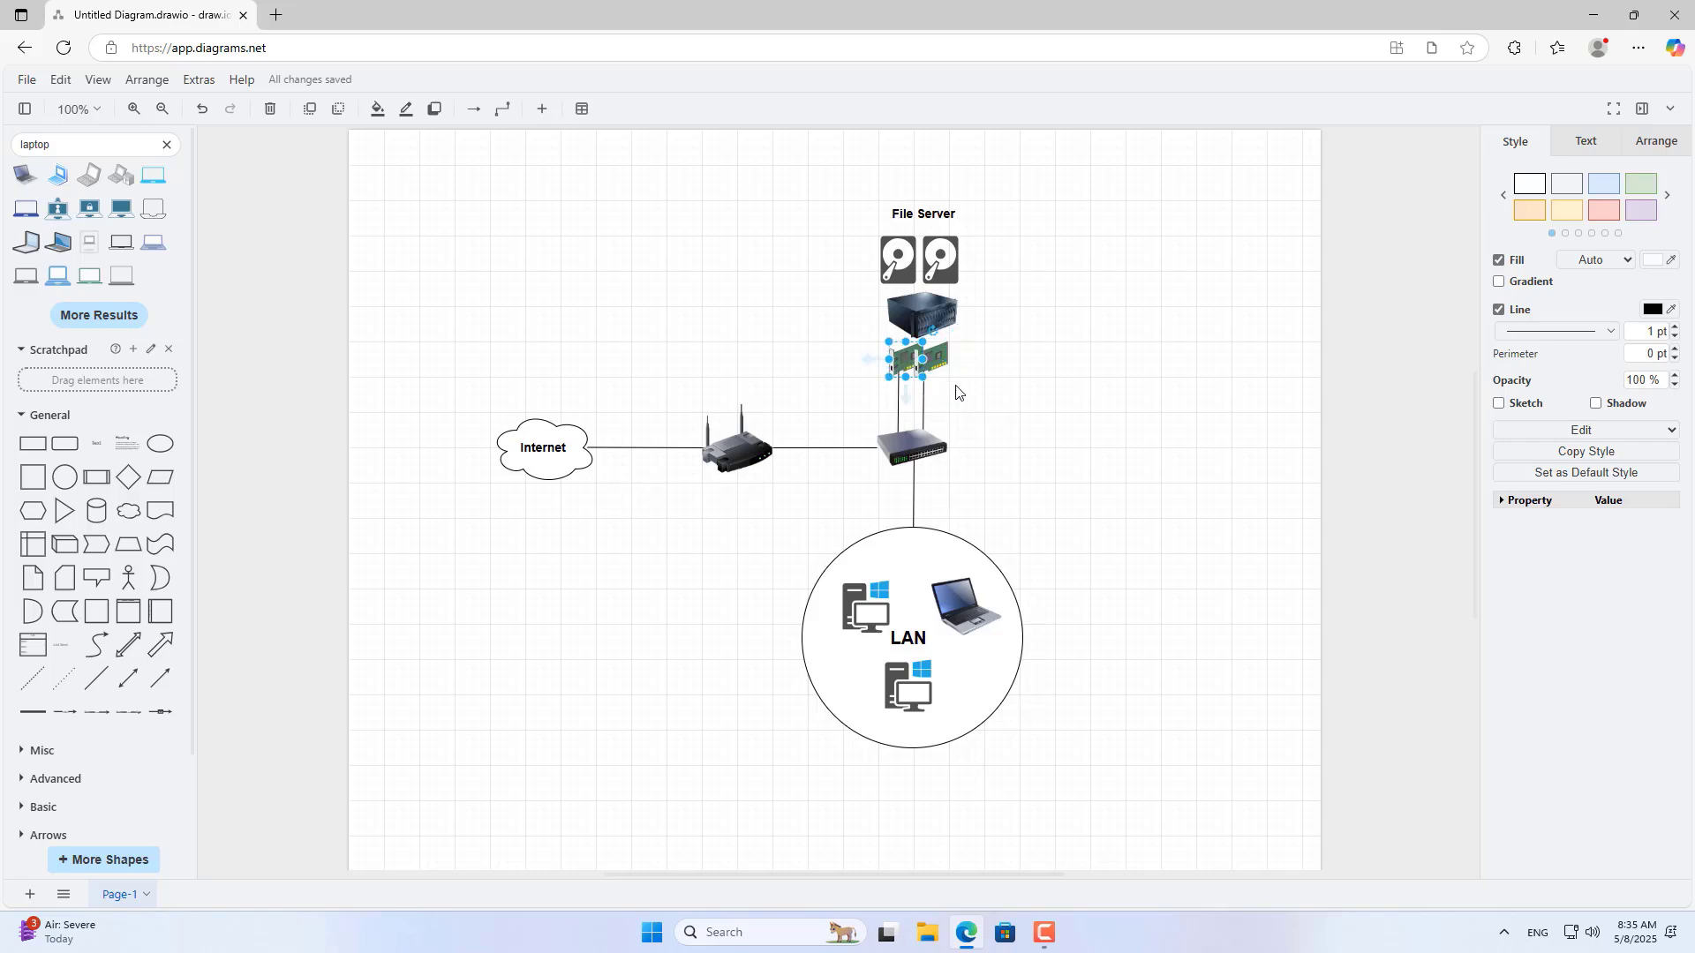
left_click(912, 455)
left_click(911, 638)
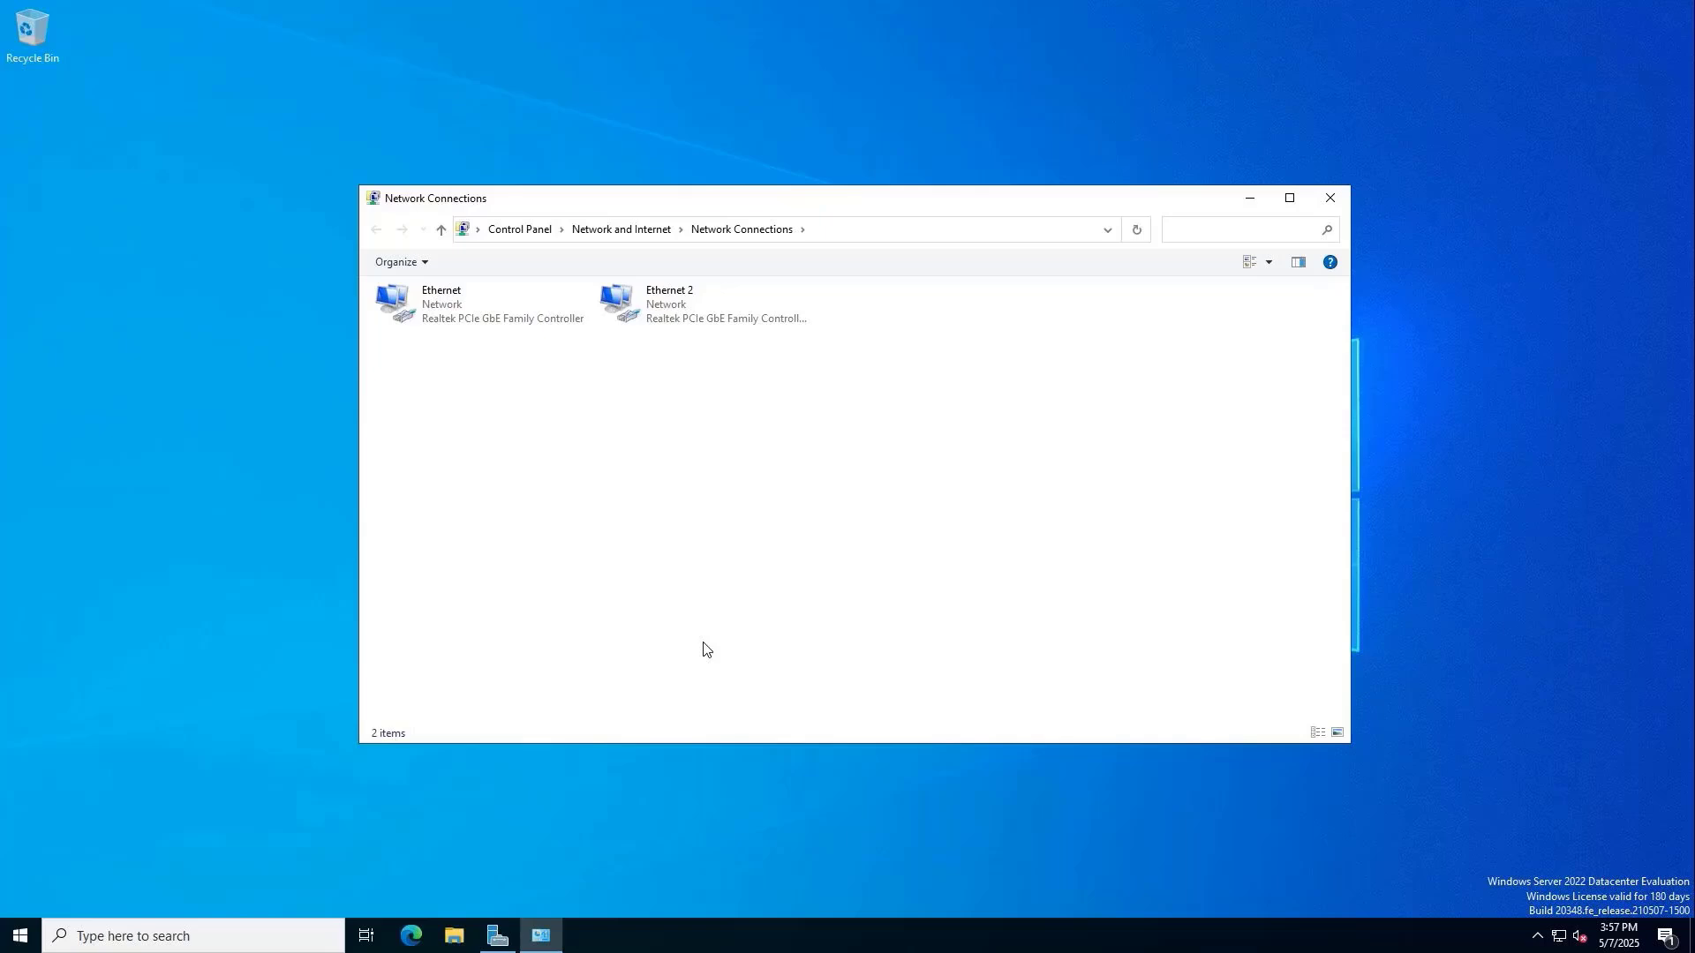
left_click(485, 325)
left_click(633, 314)
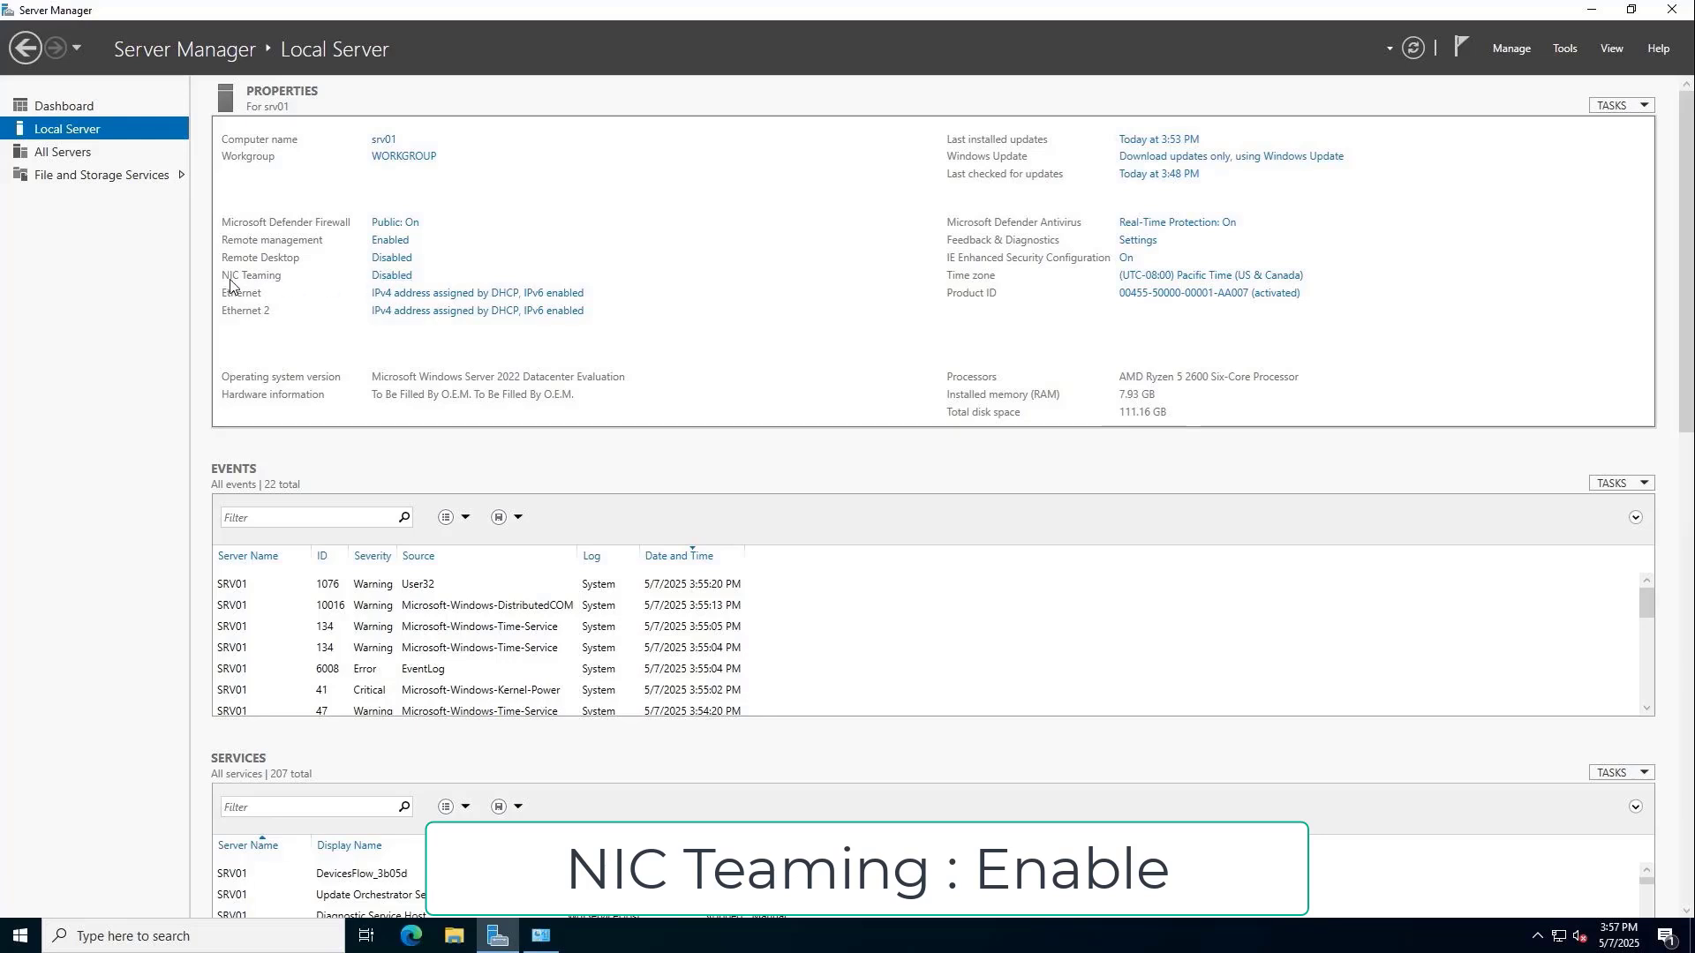
Create Team01 from Ethernet and Ethernet 2, with Ethernet 2 as the standby adapter.
left_click(399, 276)
left_click(810, 295)
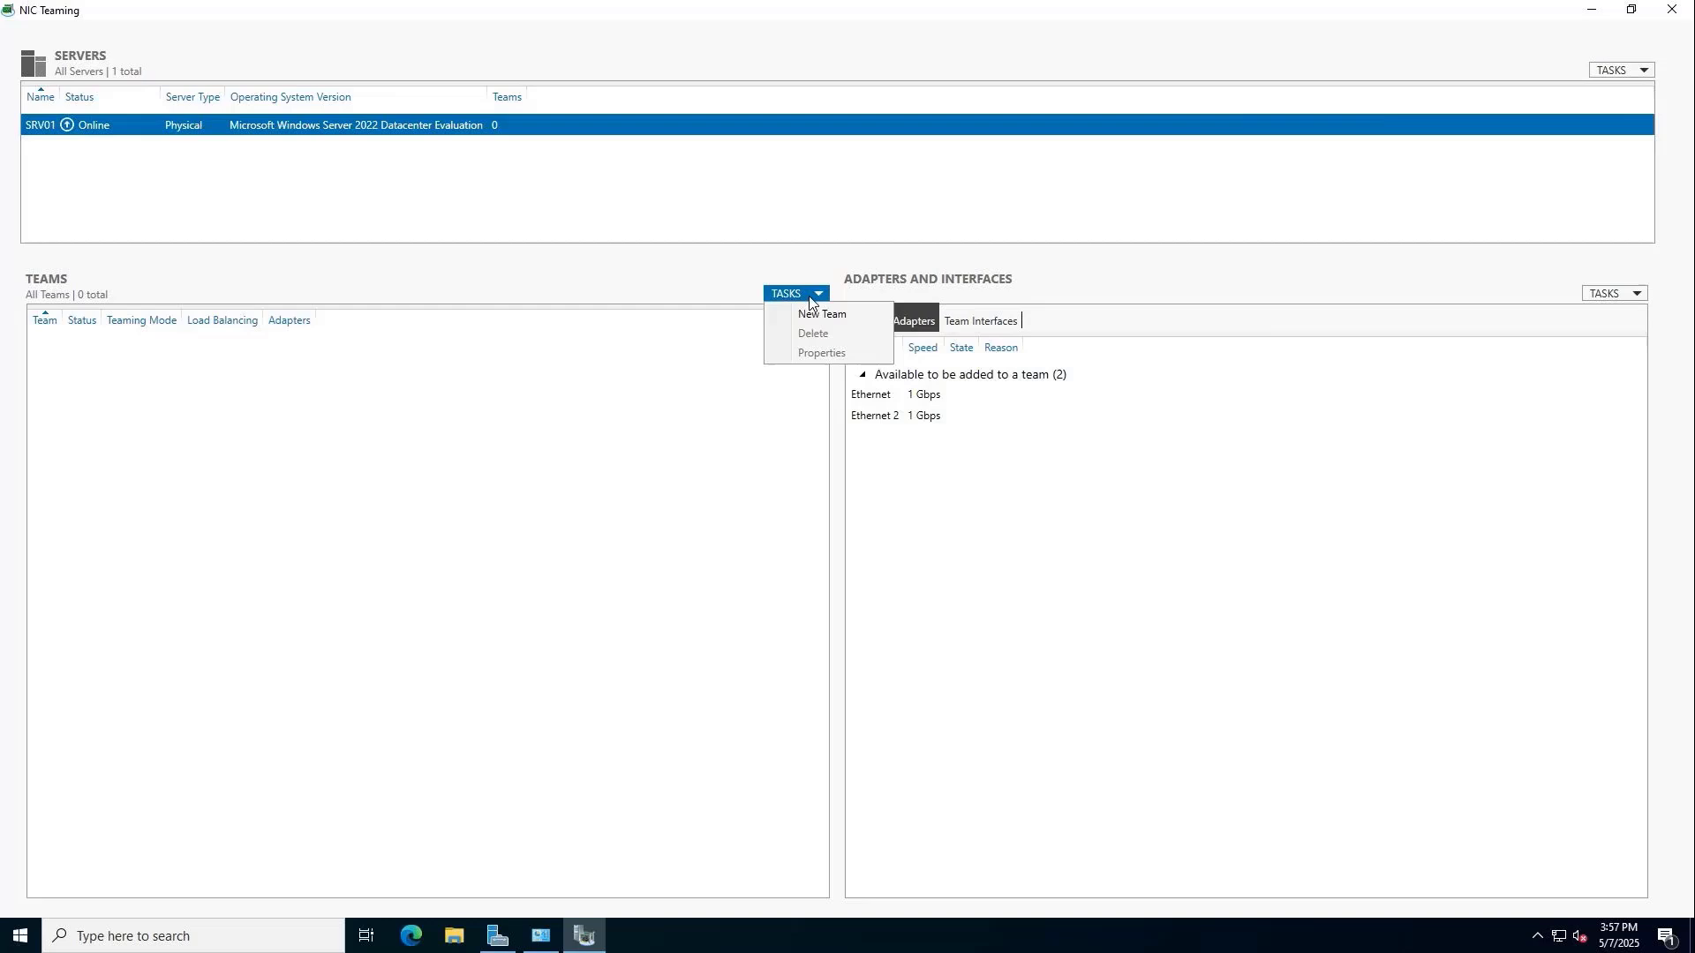
left_click(809, 315)
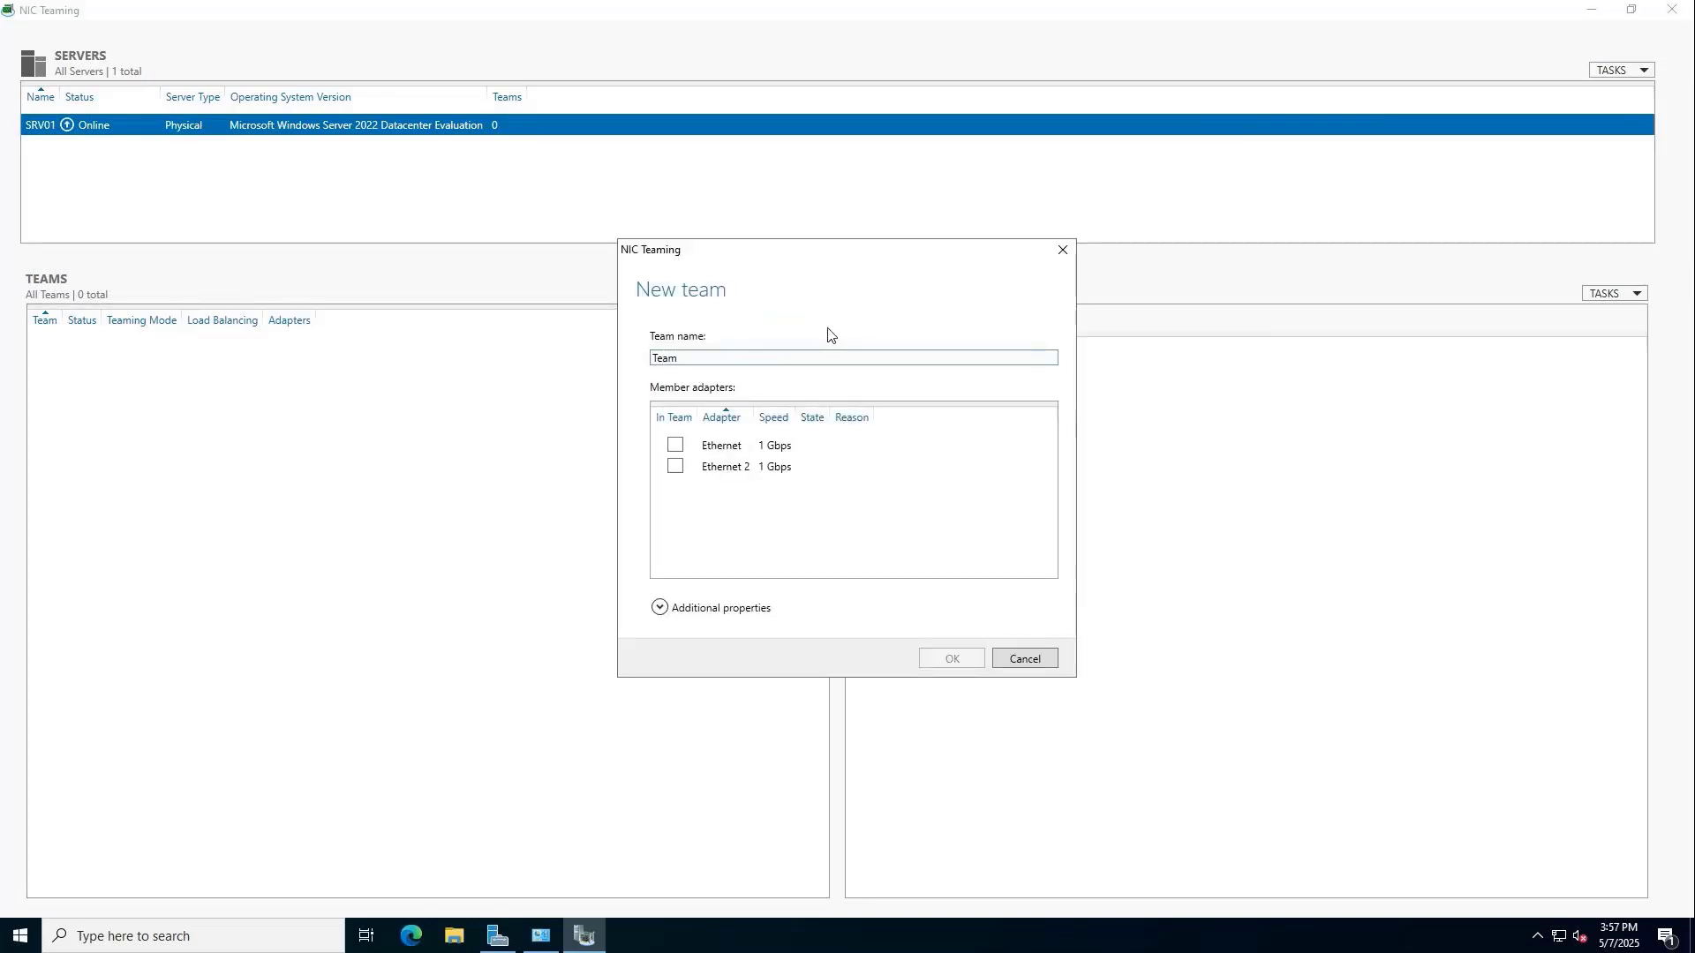
left_click(676, 444)
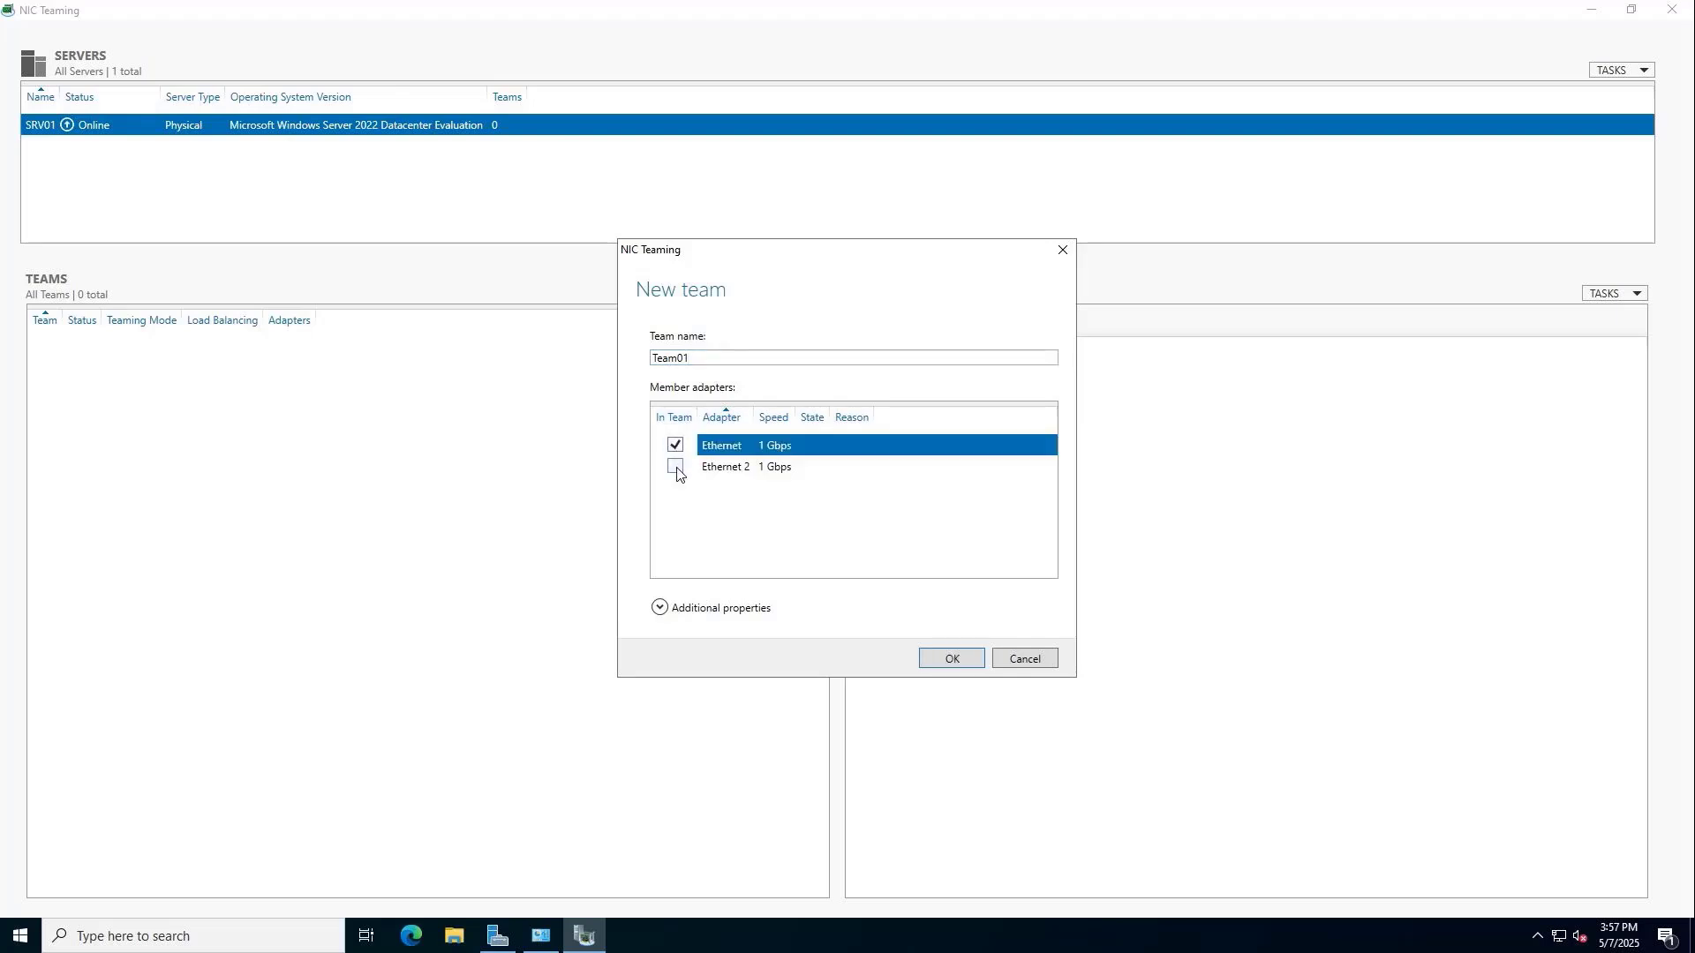
left_click(676, 468)
left_click(660, 608)
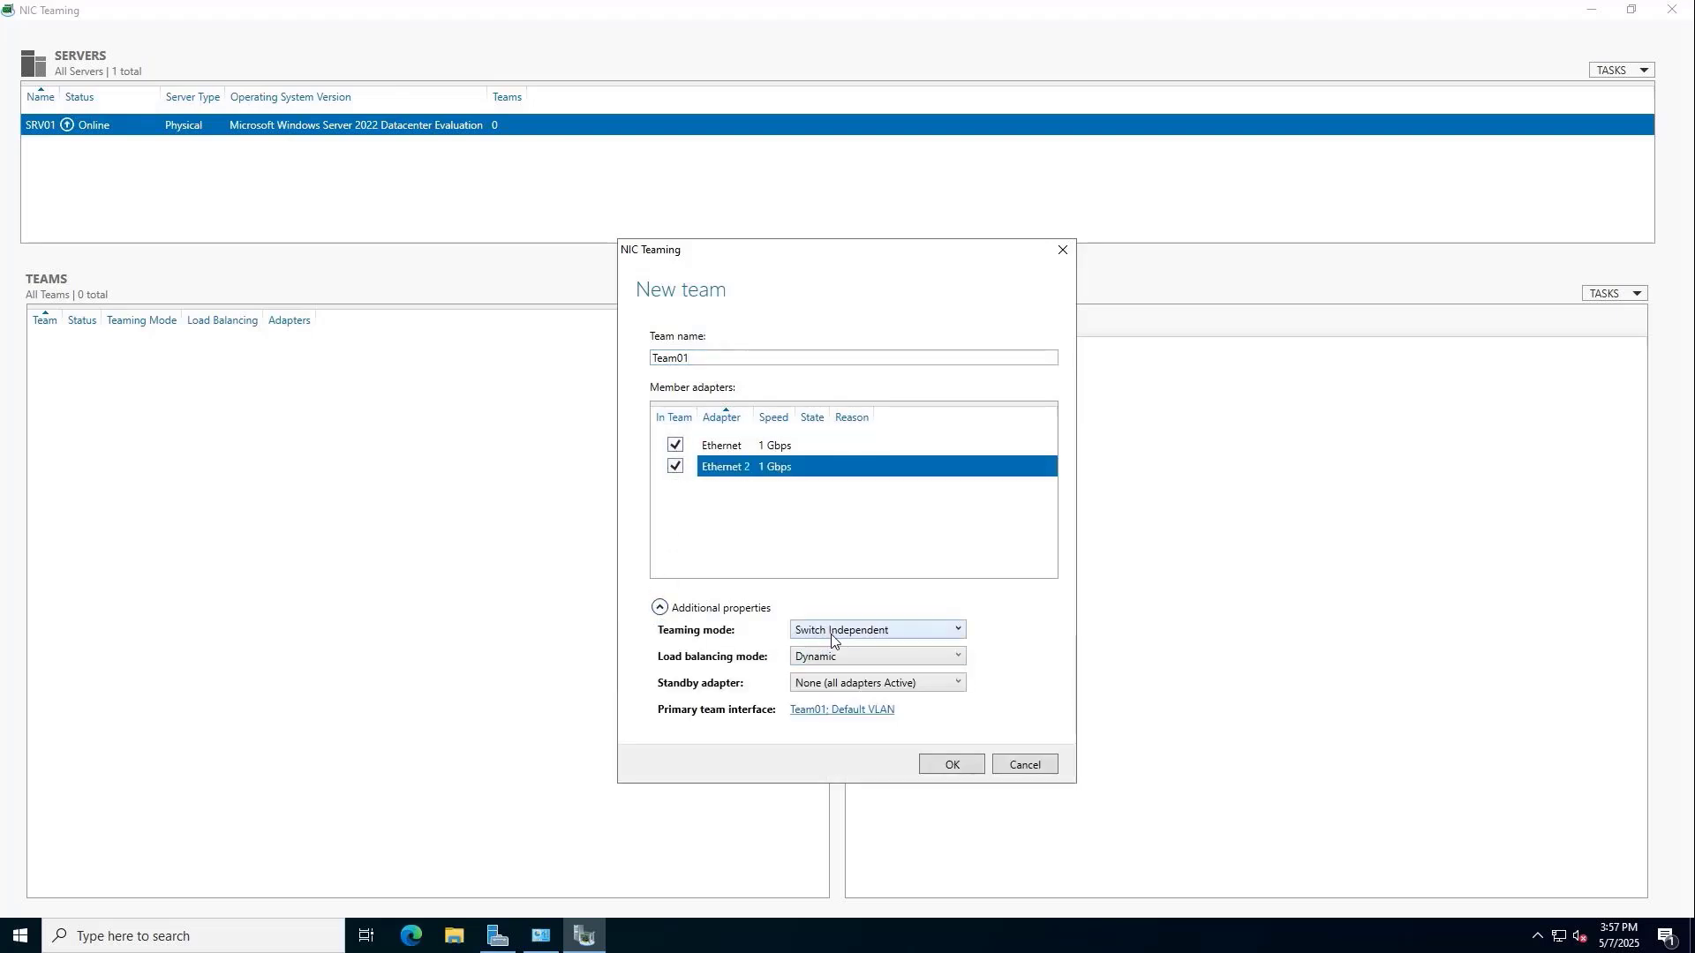
left_click(838, 680)
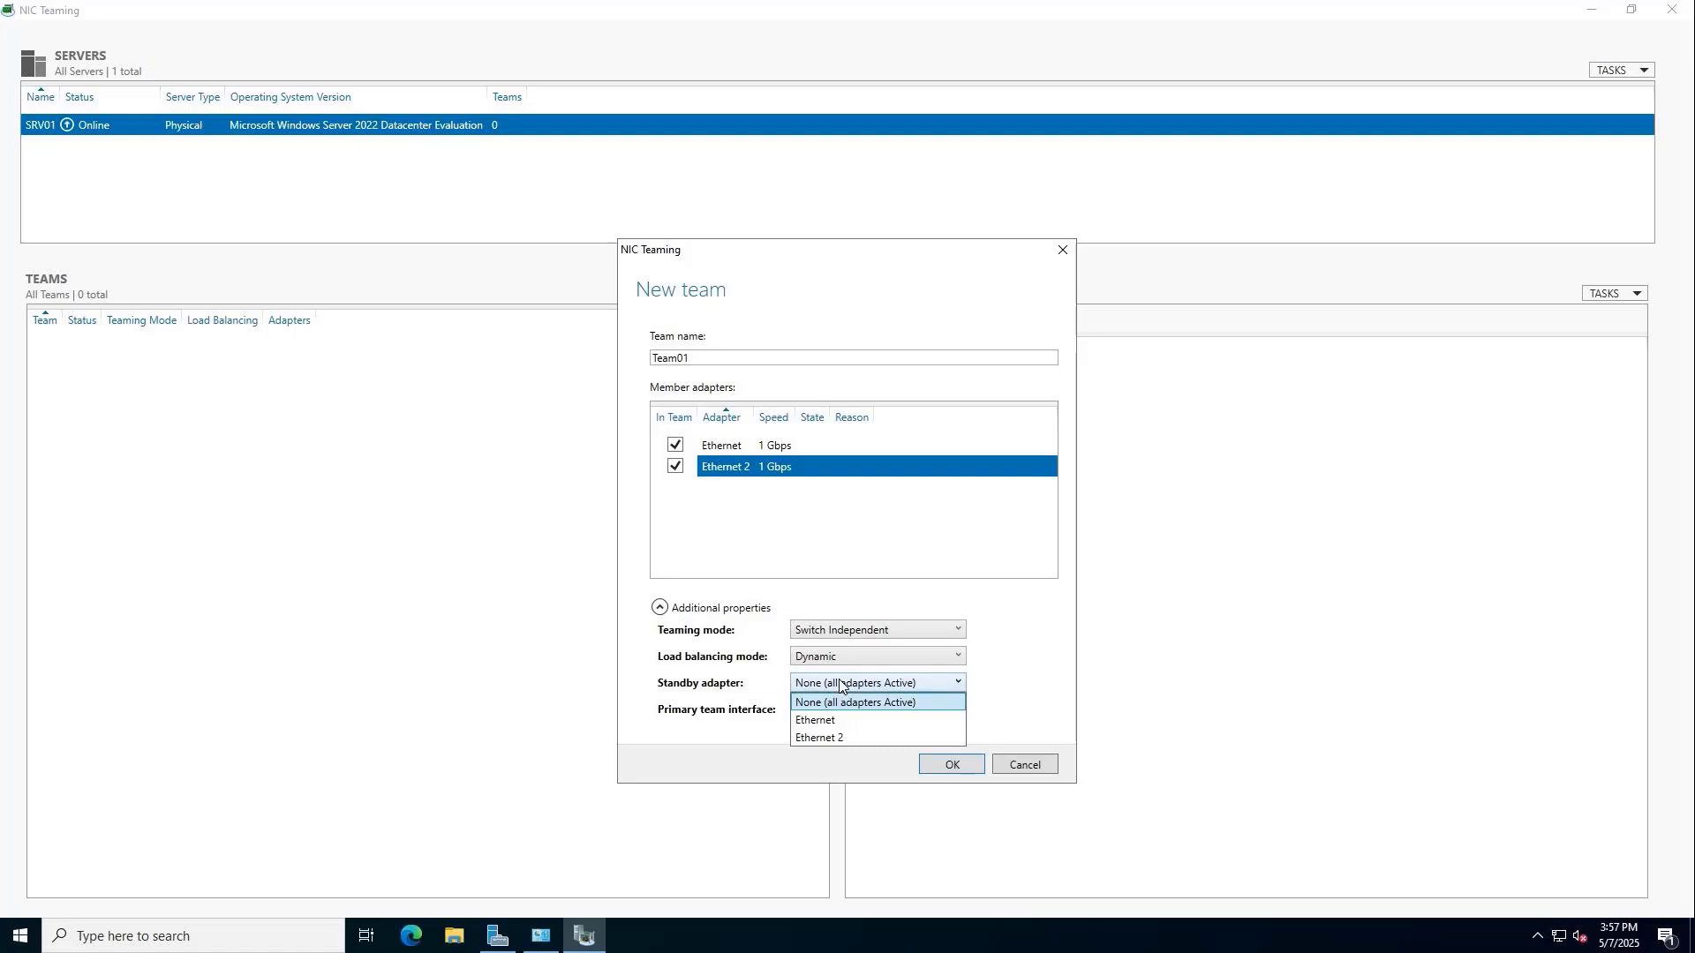
left_click(834, 738)
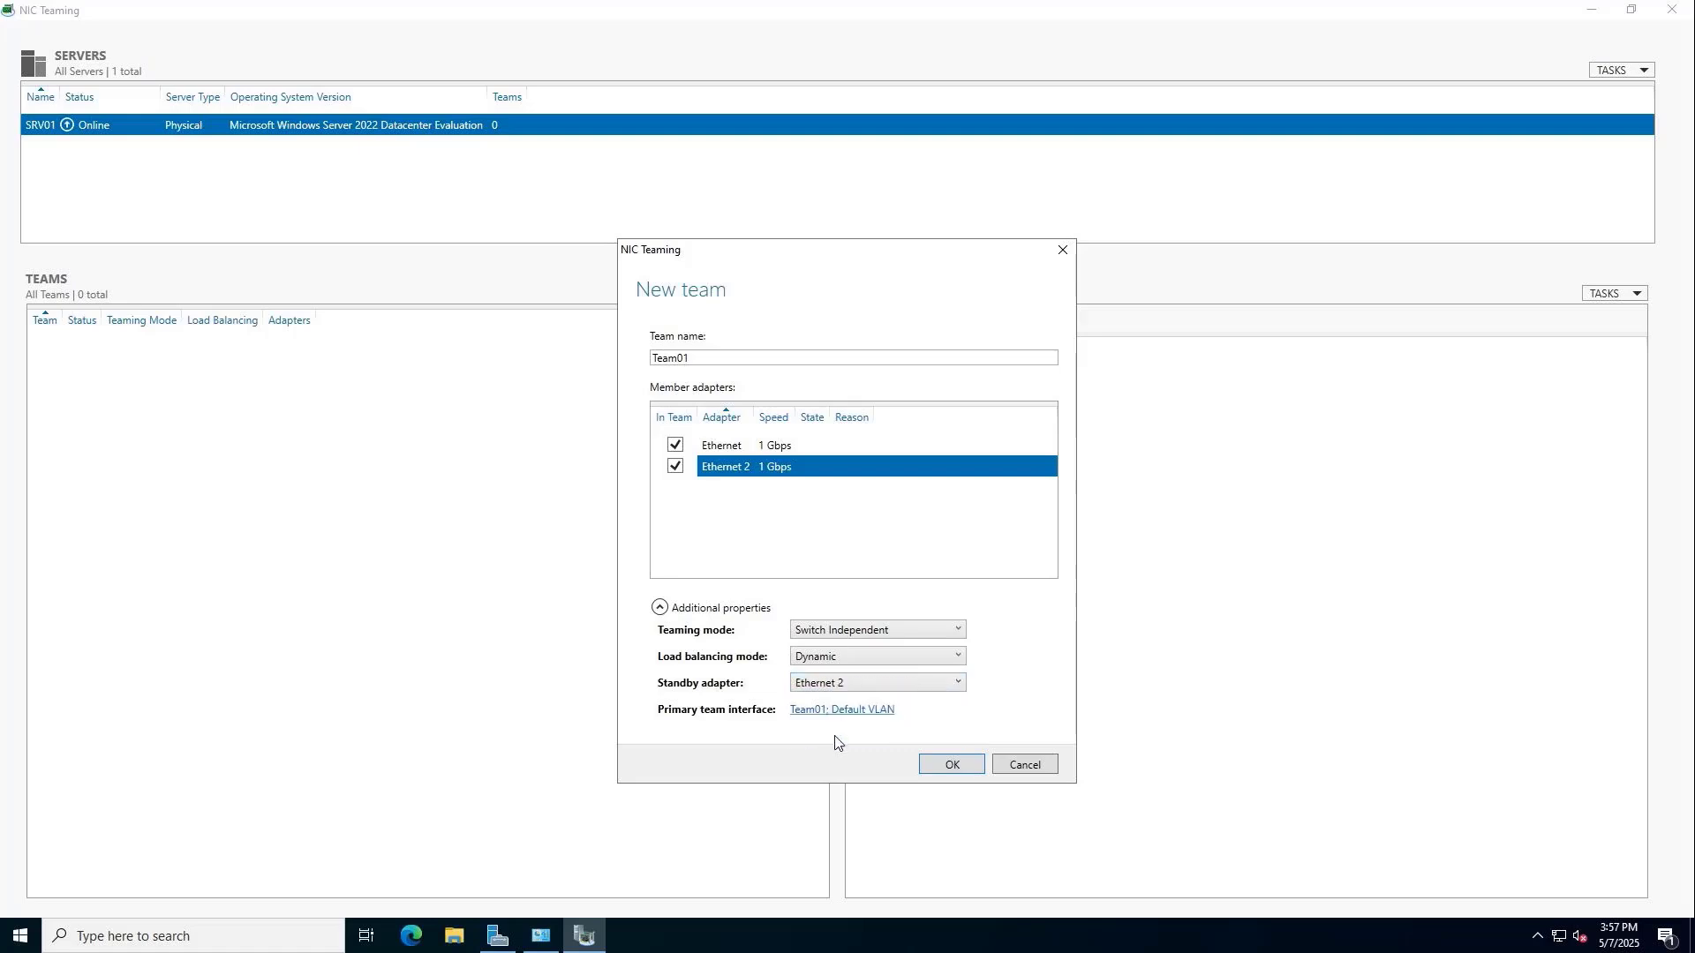
left_click(961, 766)
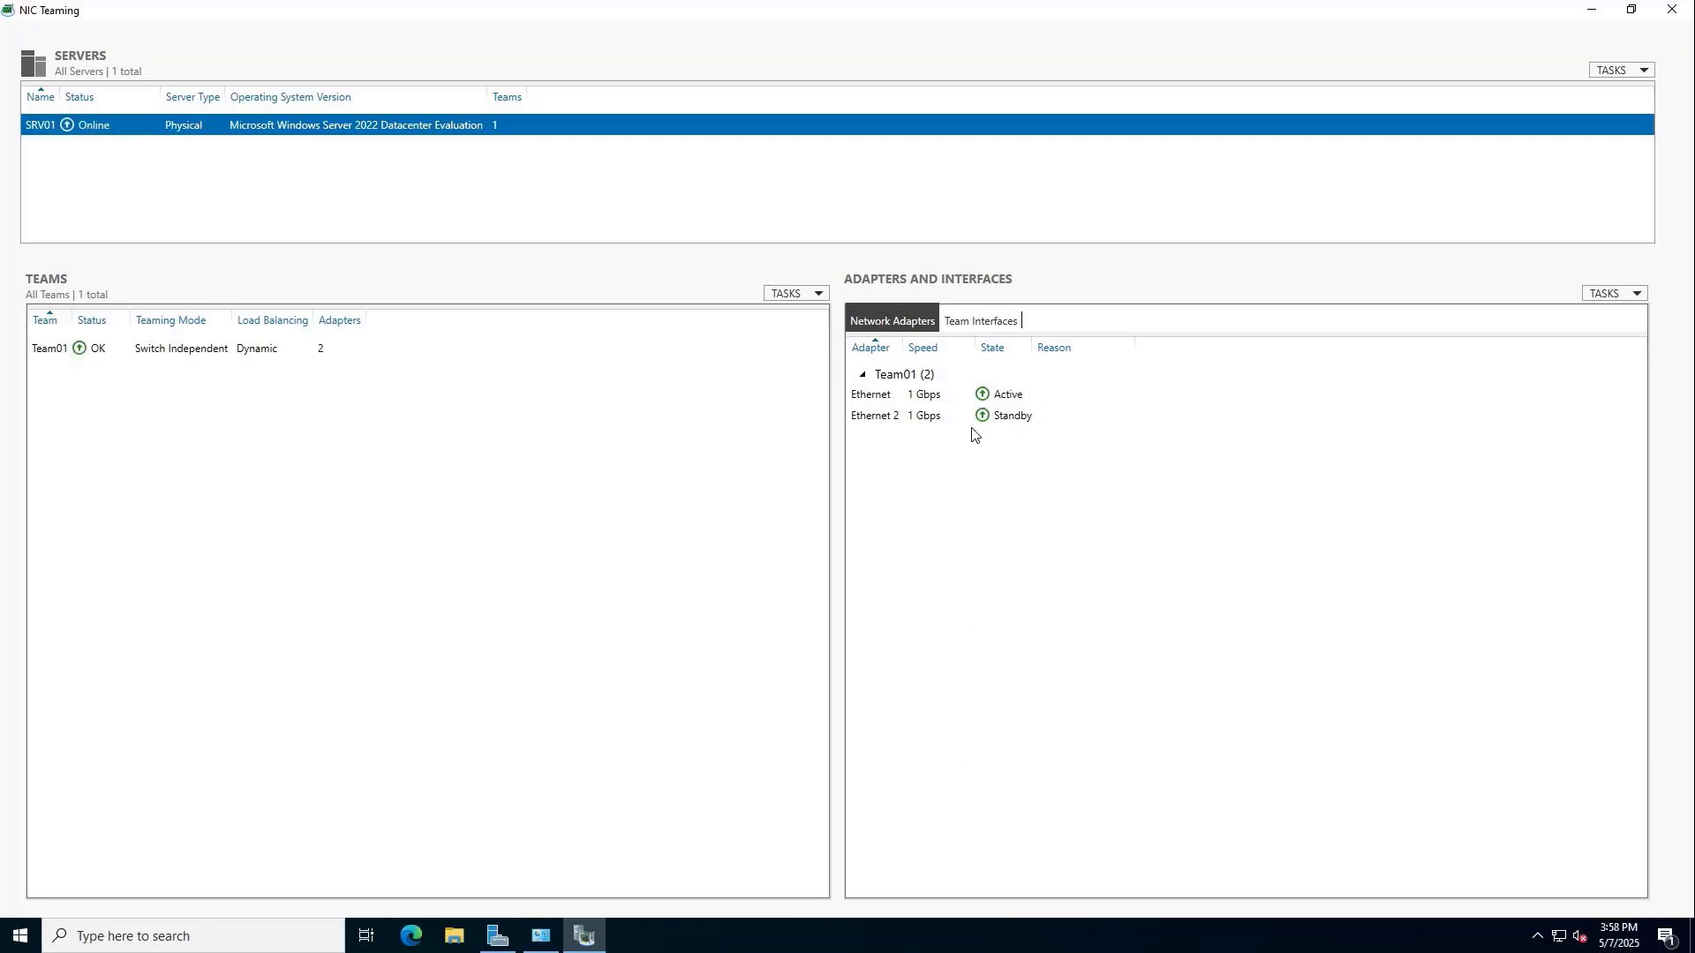
Close NIC Teaming, open Team01's connection properties and turn off IPv6.
key("alt+F4")
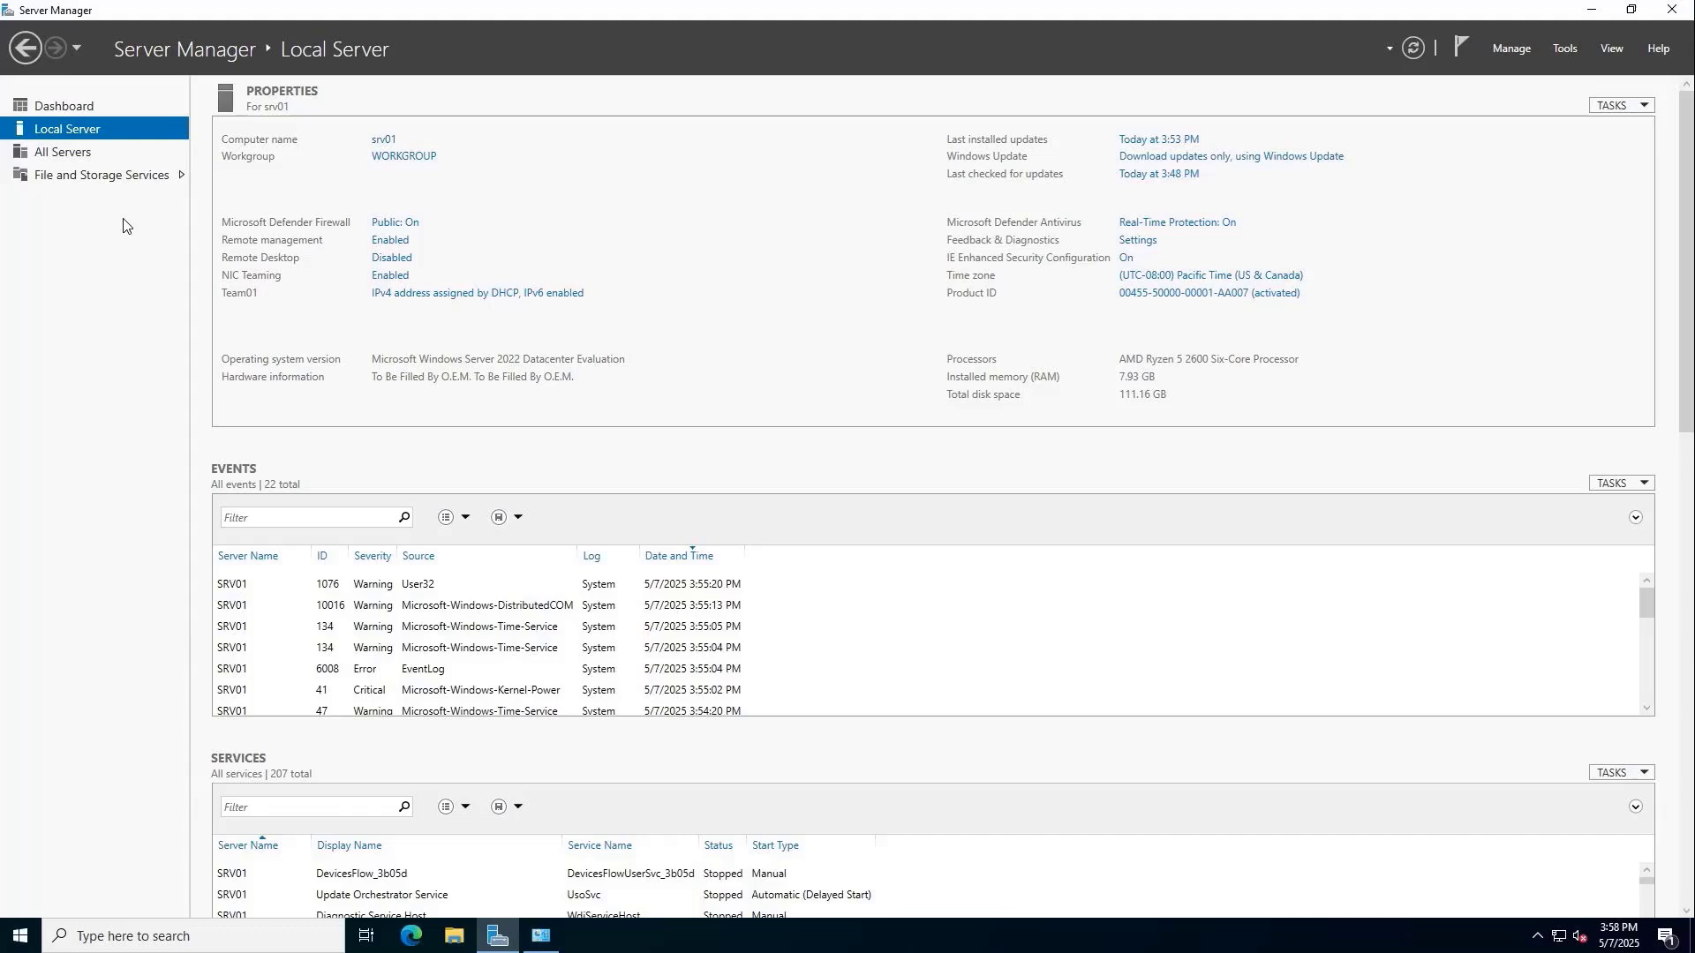
left_click(405, 295)
left_click(893, 308)
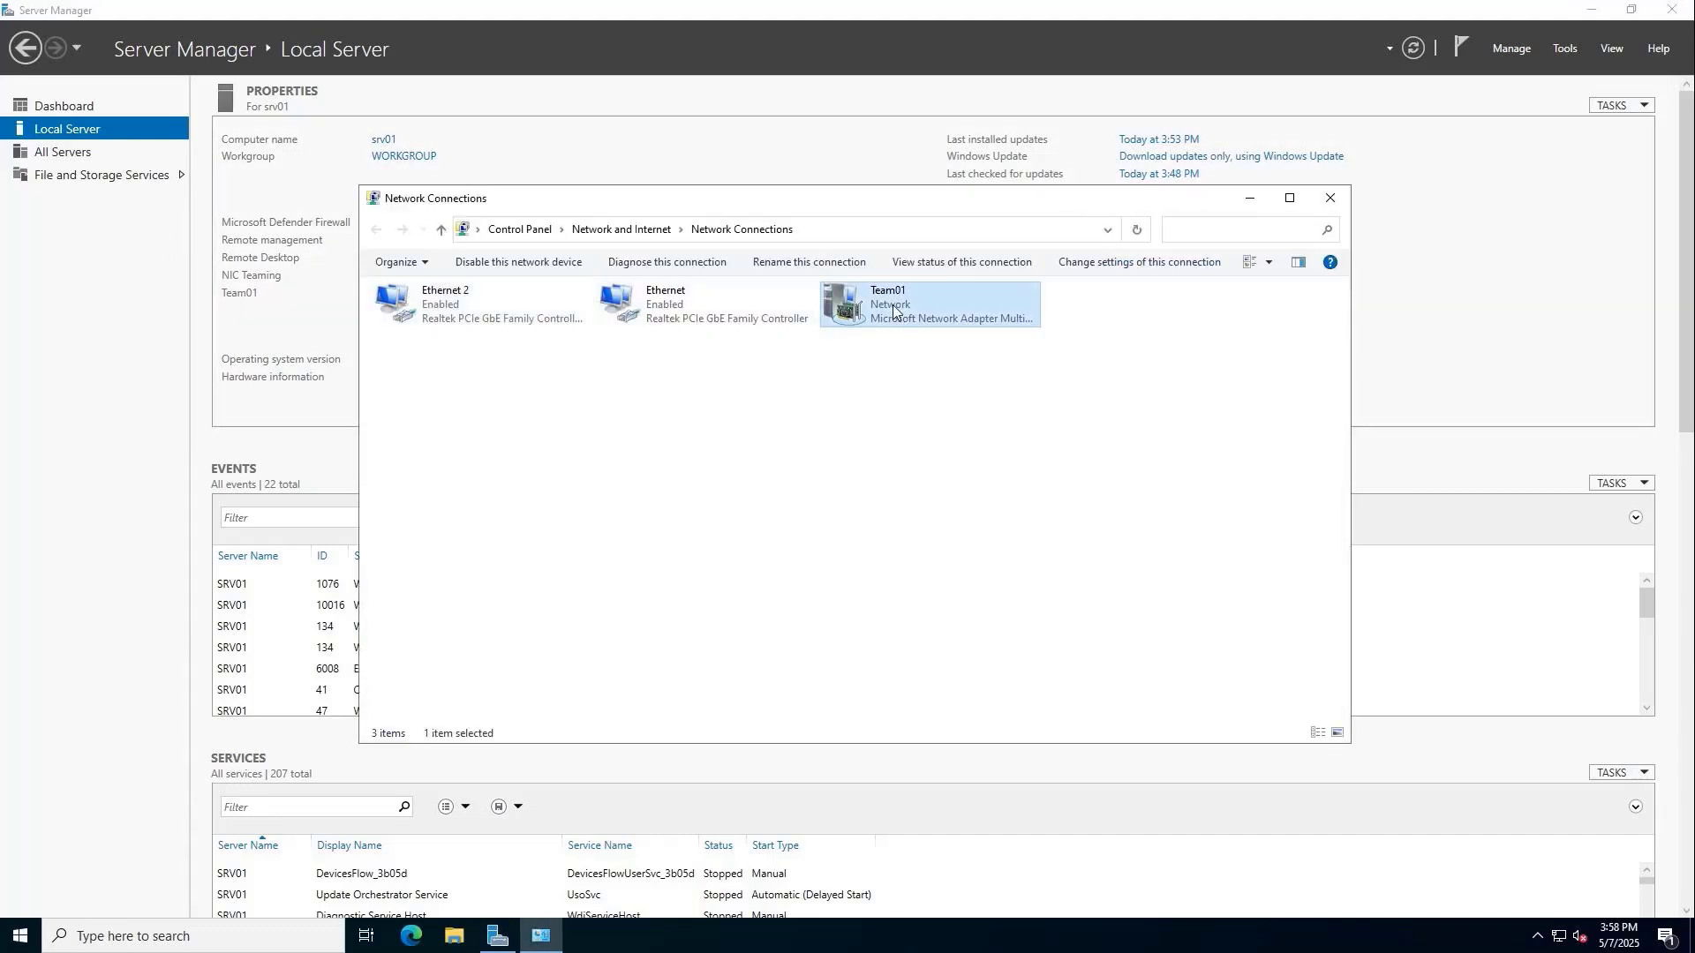
right_click(894, 308)
left_click(969, 474)
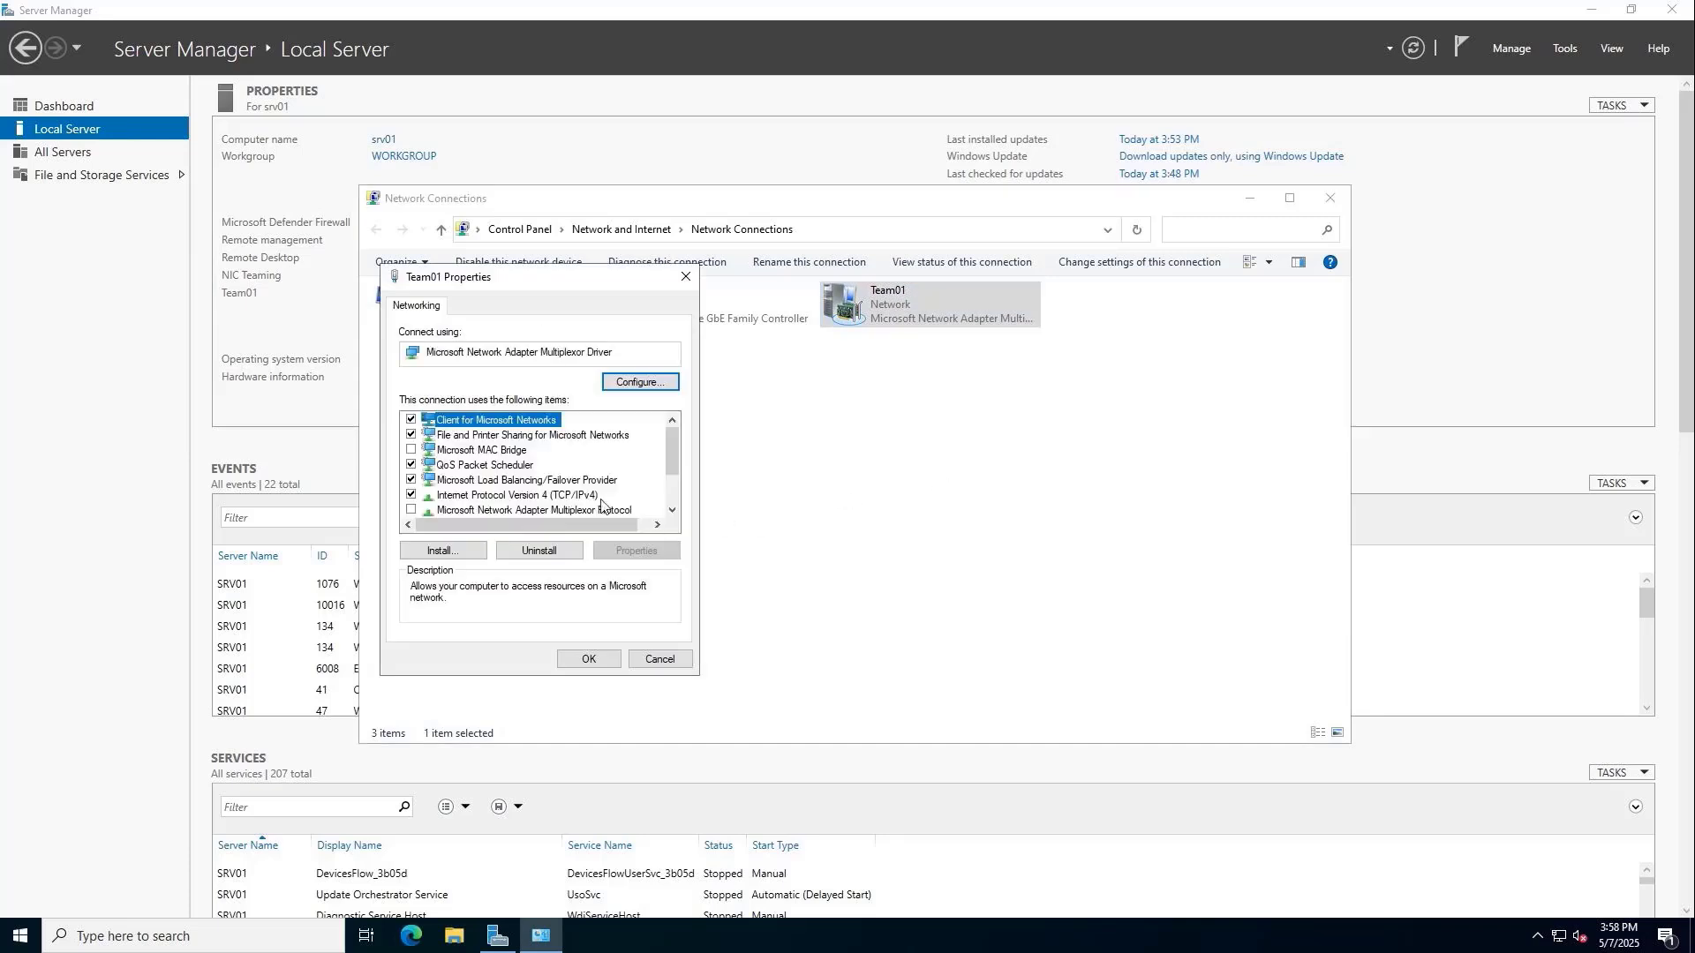
left_click(570, 496)
left_click_drag(672, 453, 665, 478)
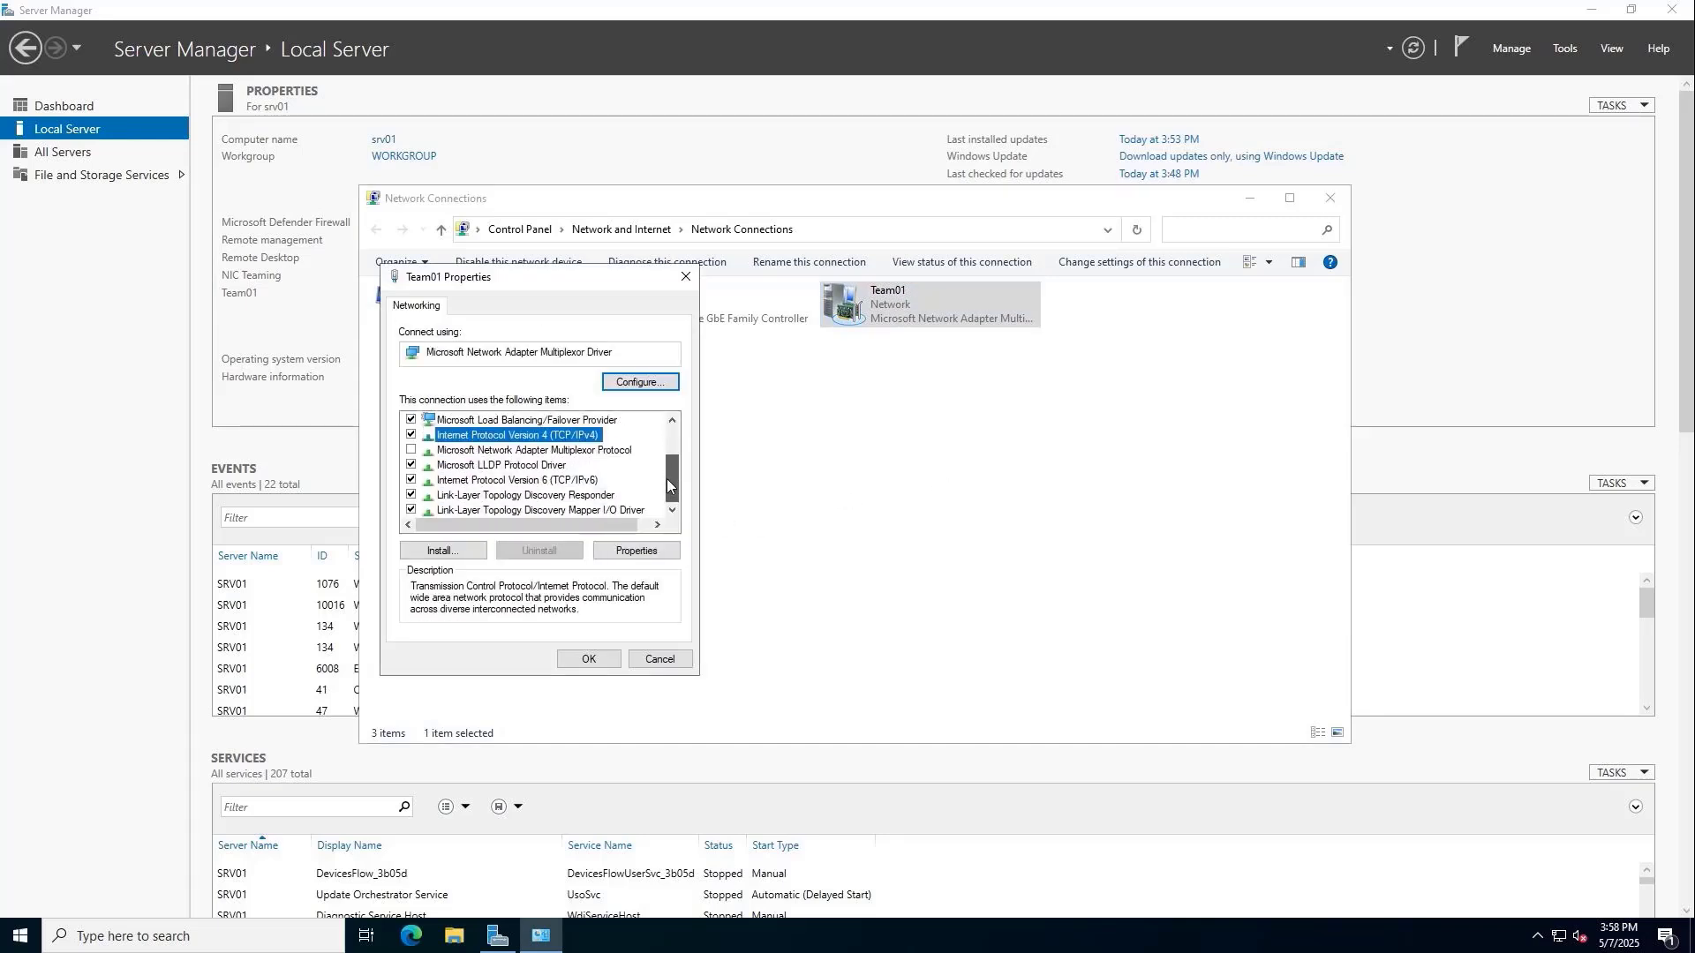
left_click(409, 481)
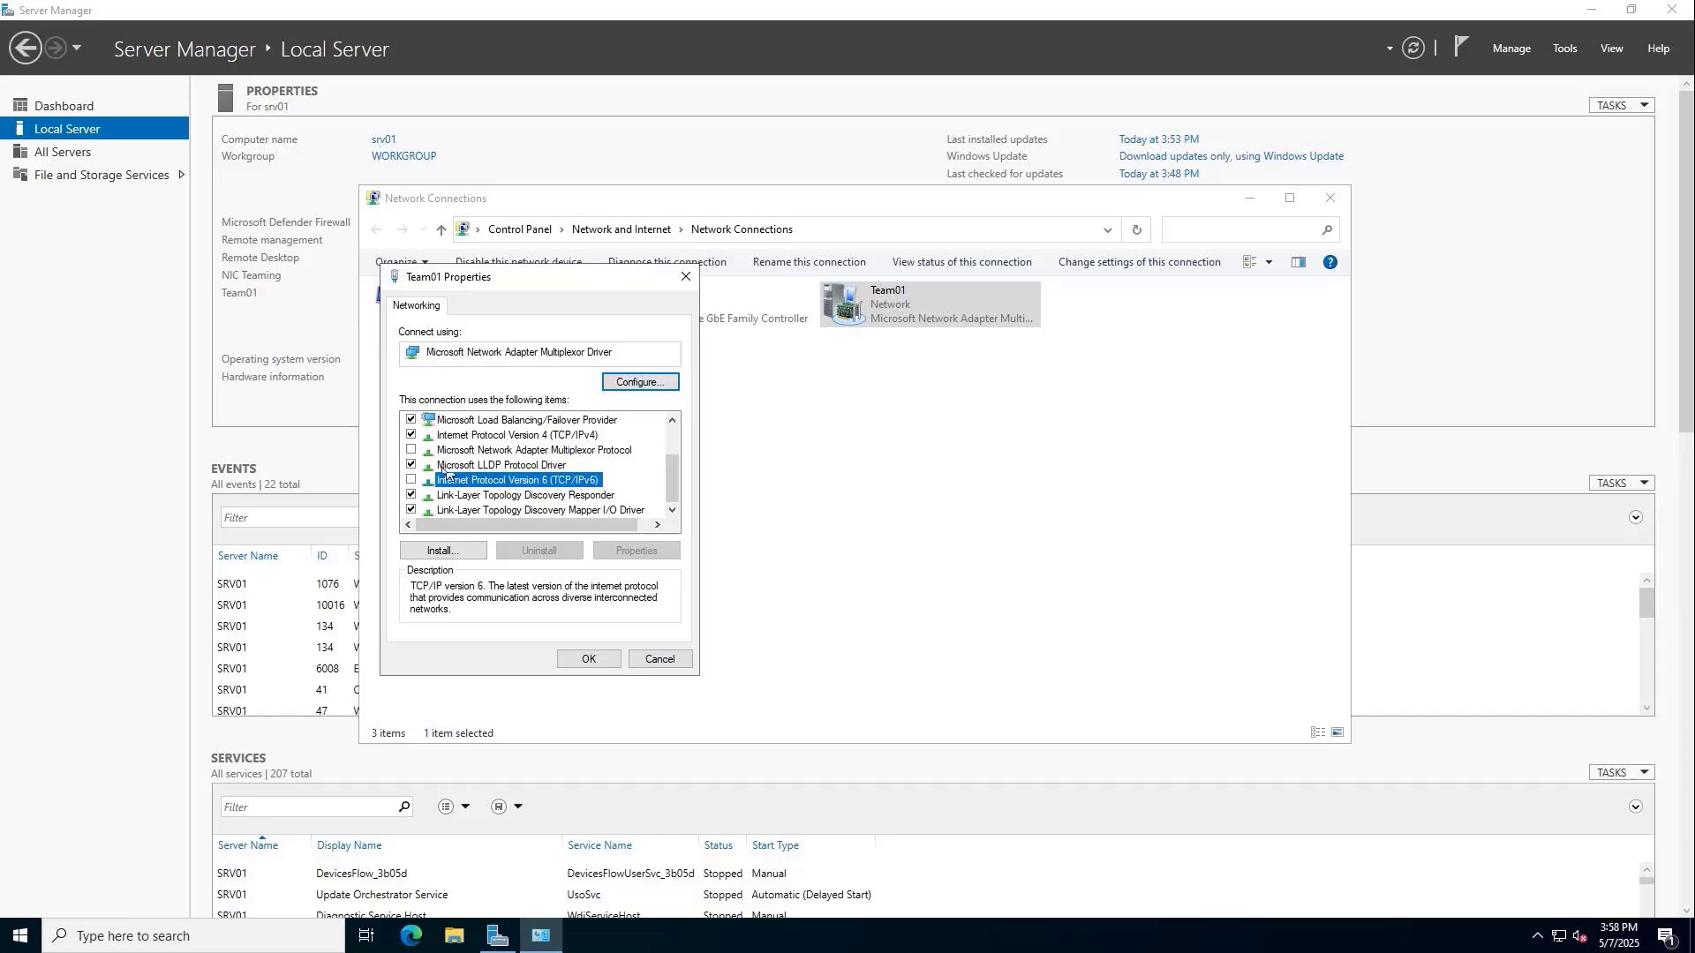
left_click(521, 436)
Give Team01 static IPv4 192.168.0.254, mask 255.255.255.0, gateway 192.168.0.1, DNS 192.168.0.254.
left_click(636, 550)
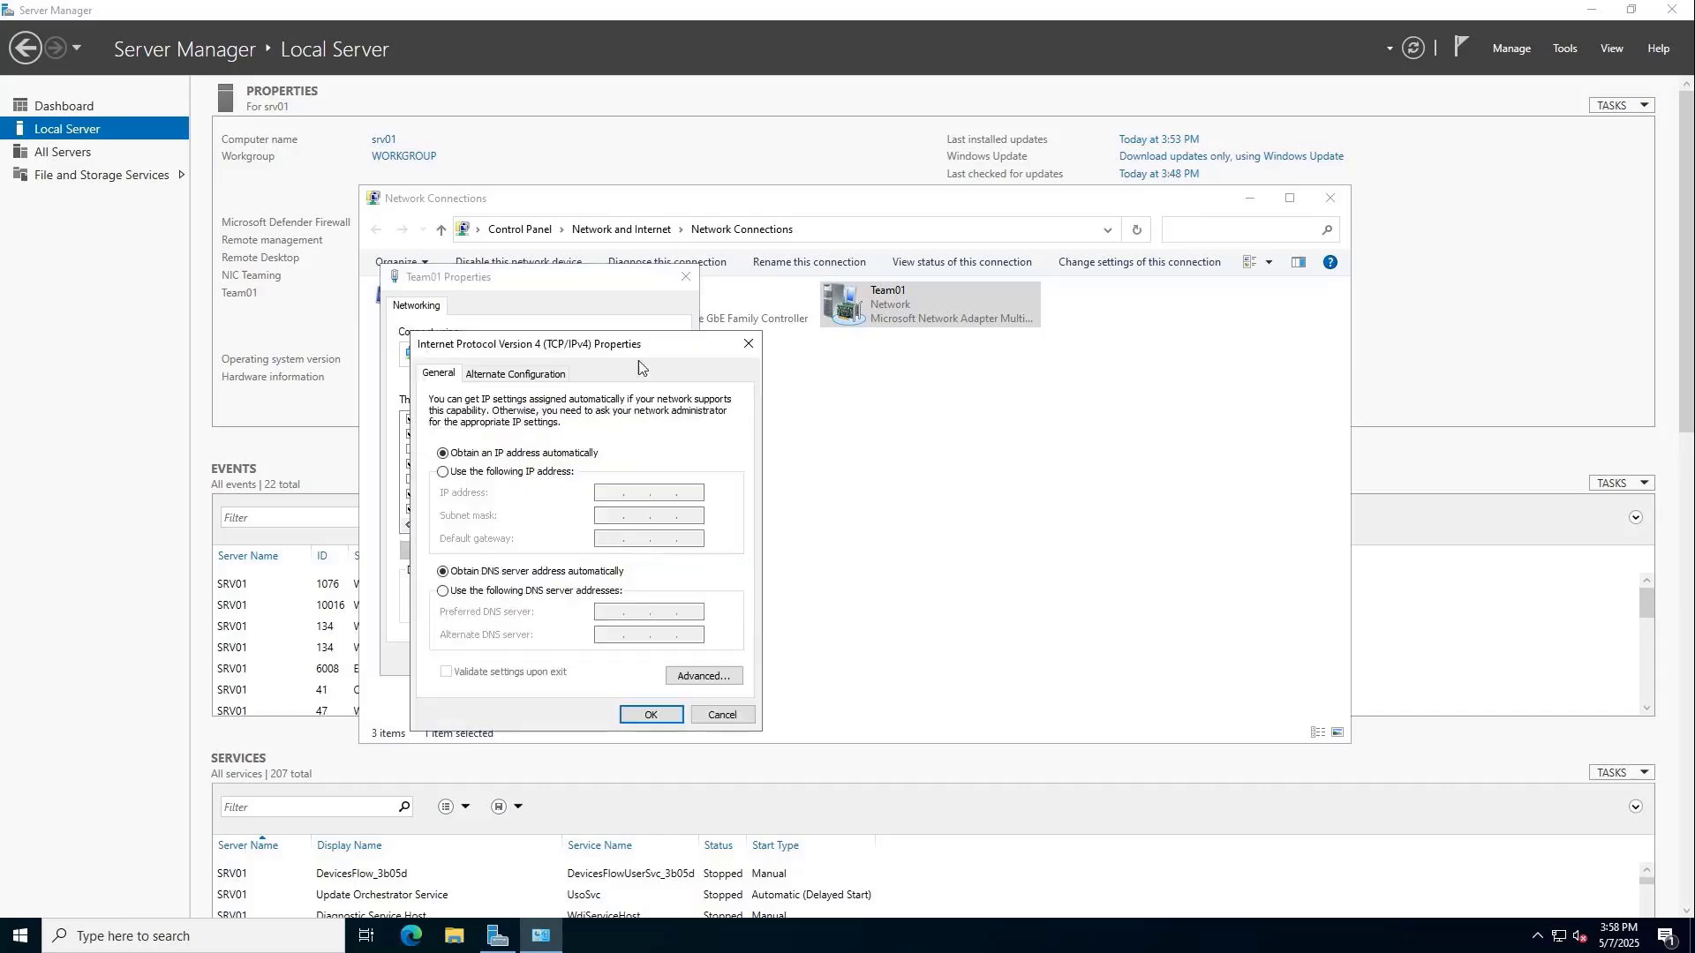
left_click_drag(628, 343, 941, 285)
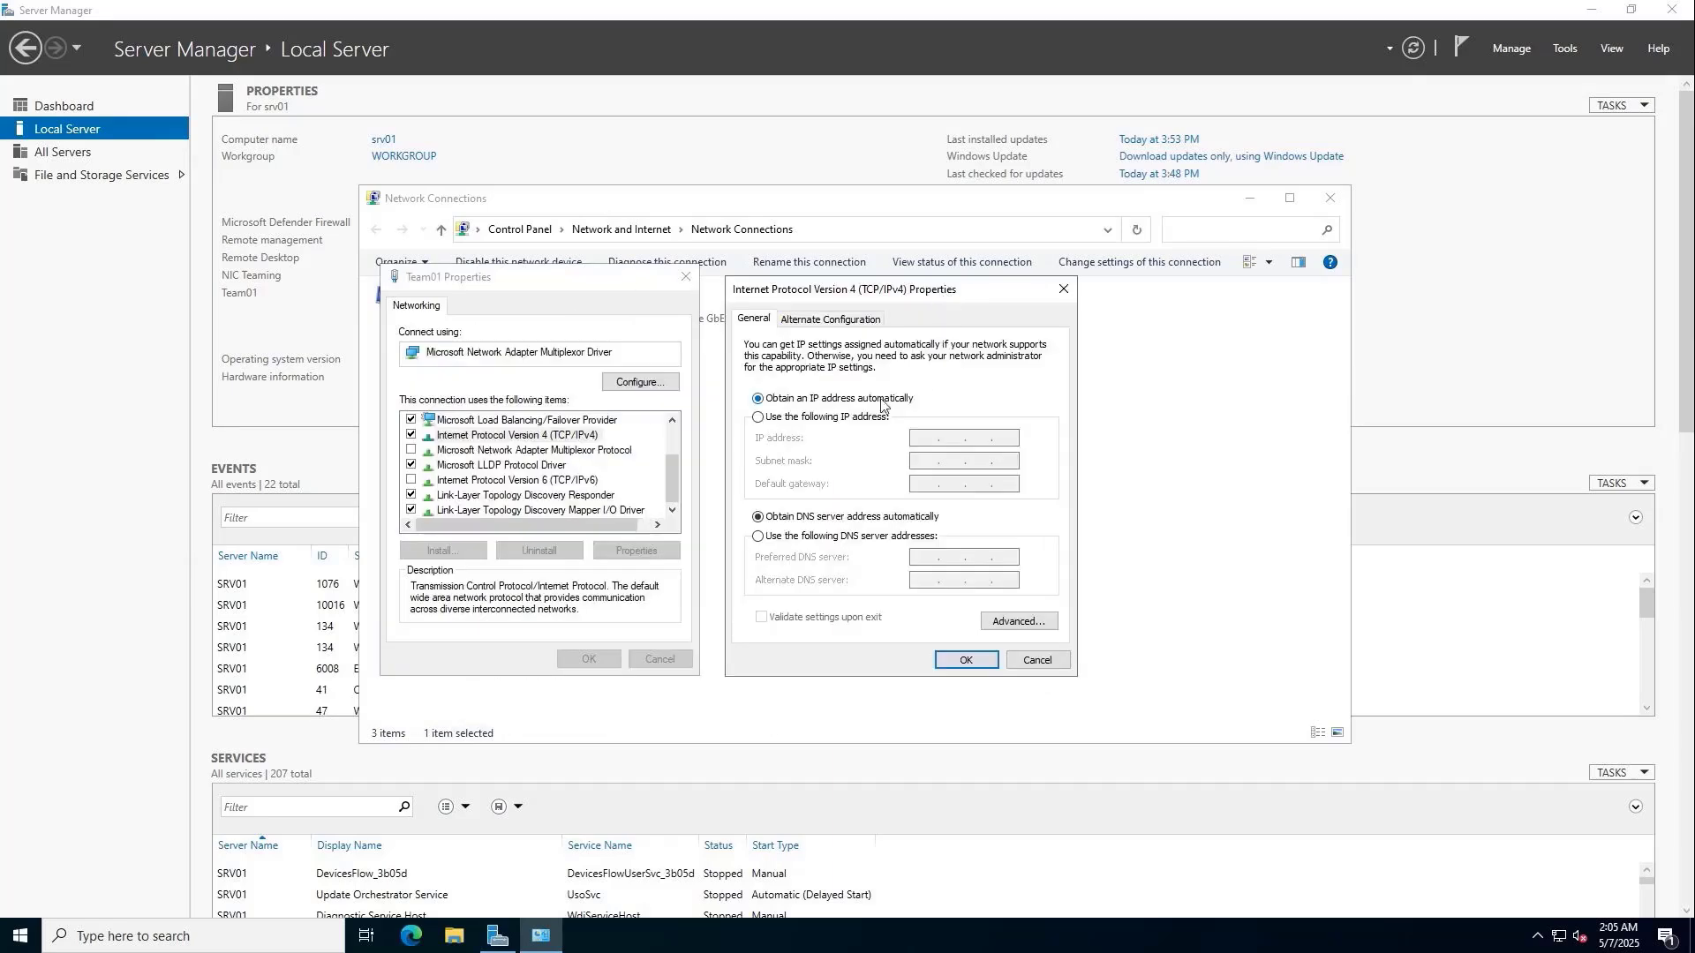
left_click(816, 417)
left_click(926, 436)
type("192.168.0.254")
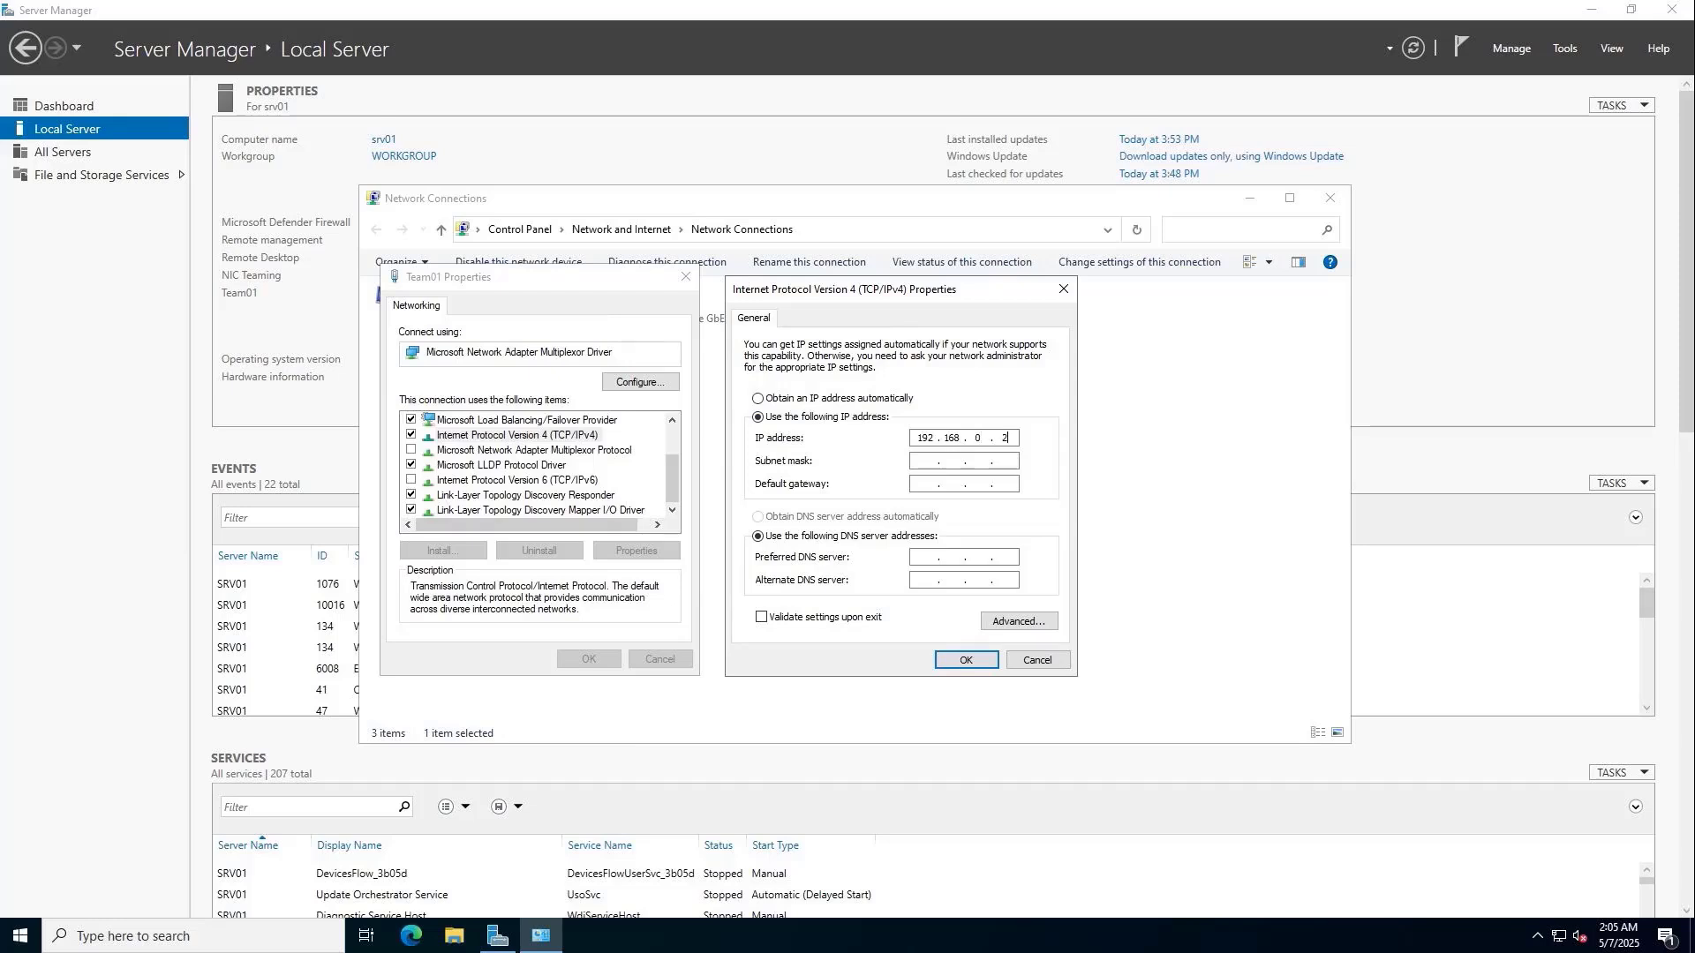
key("Tab")
key("Tab")
type("0.1")
key("Tab")
key("Tab")
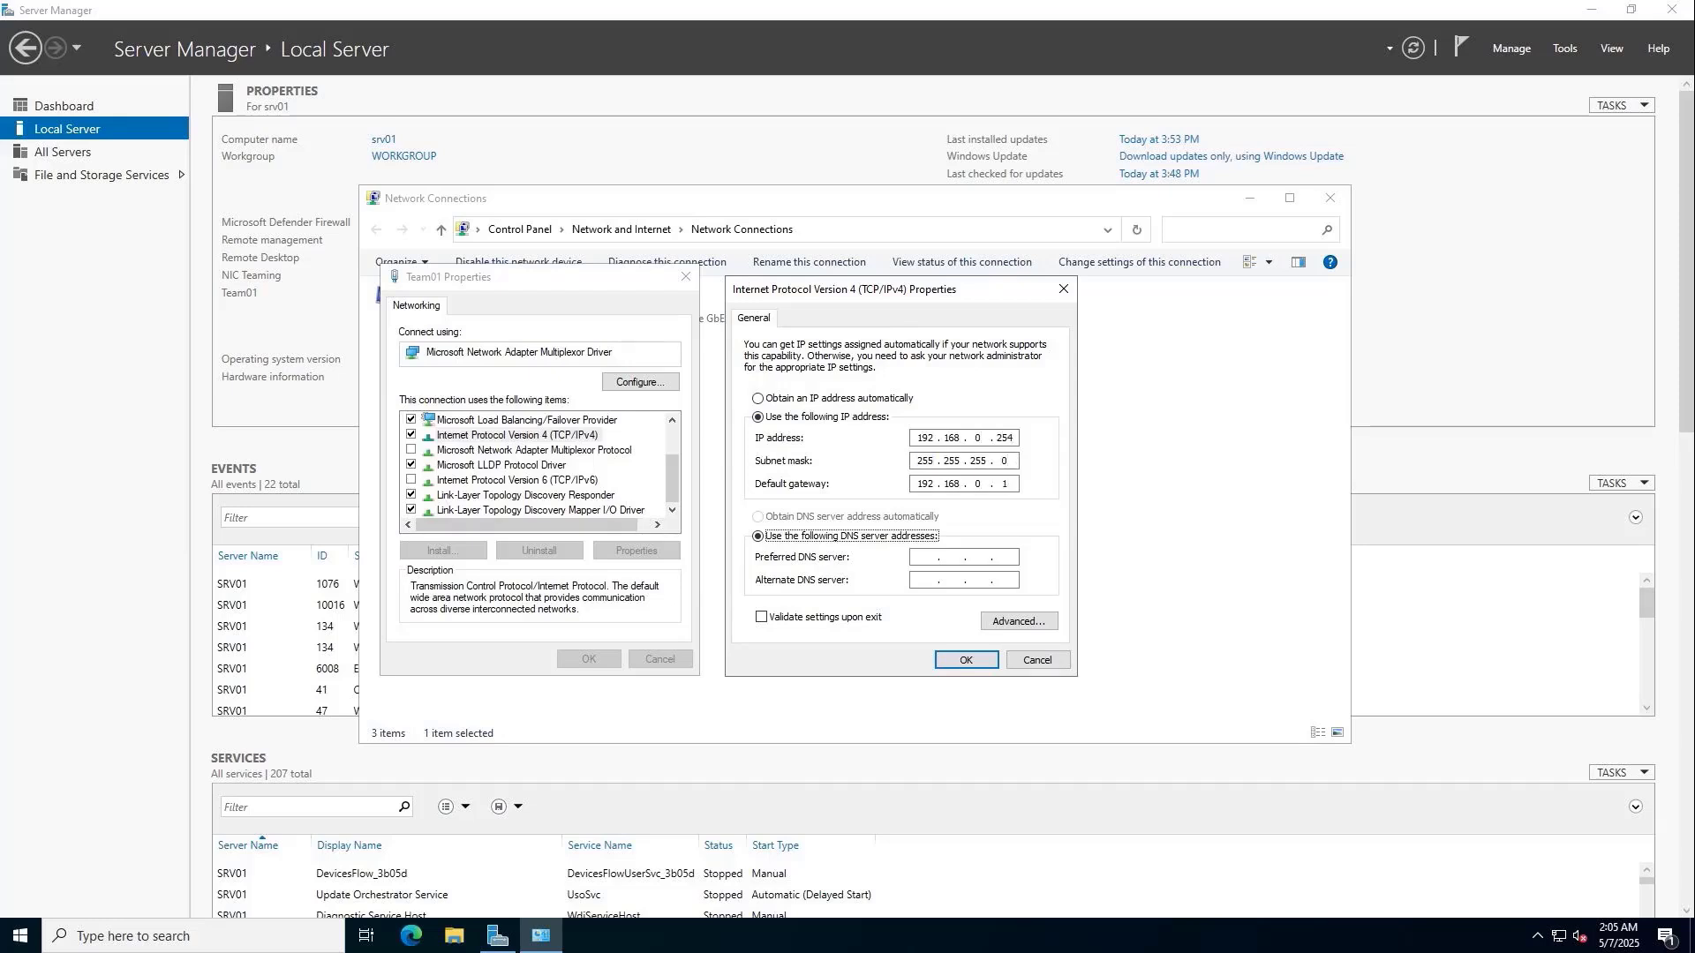
type("192.168.0.254")
left_click(966, 660)
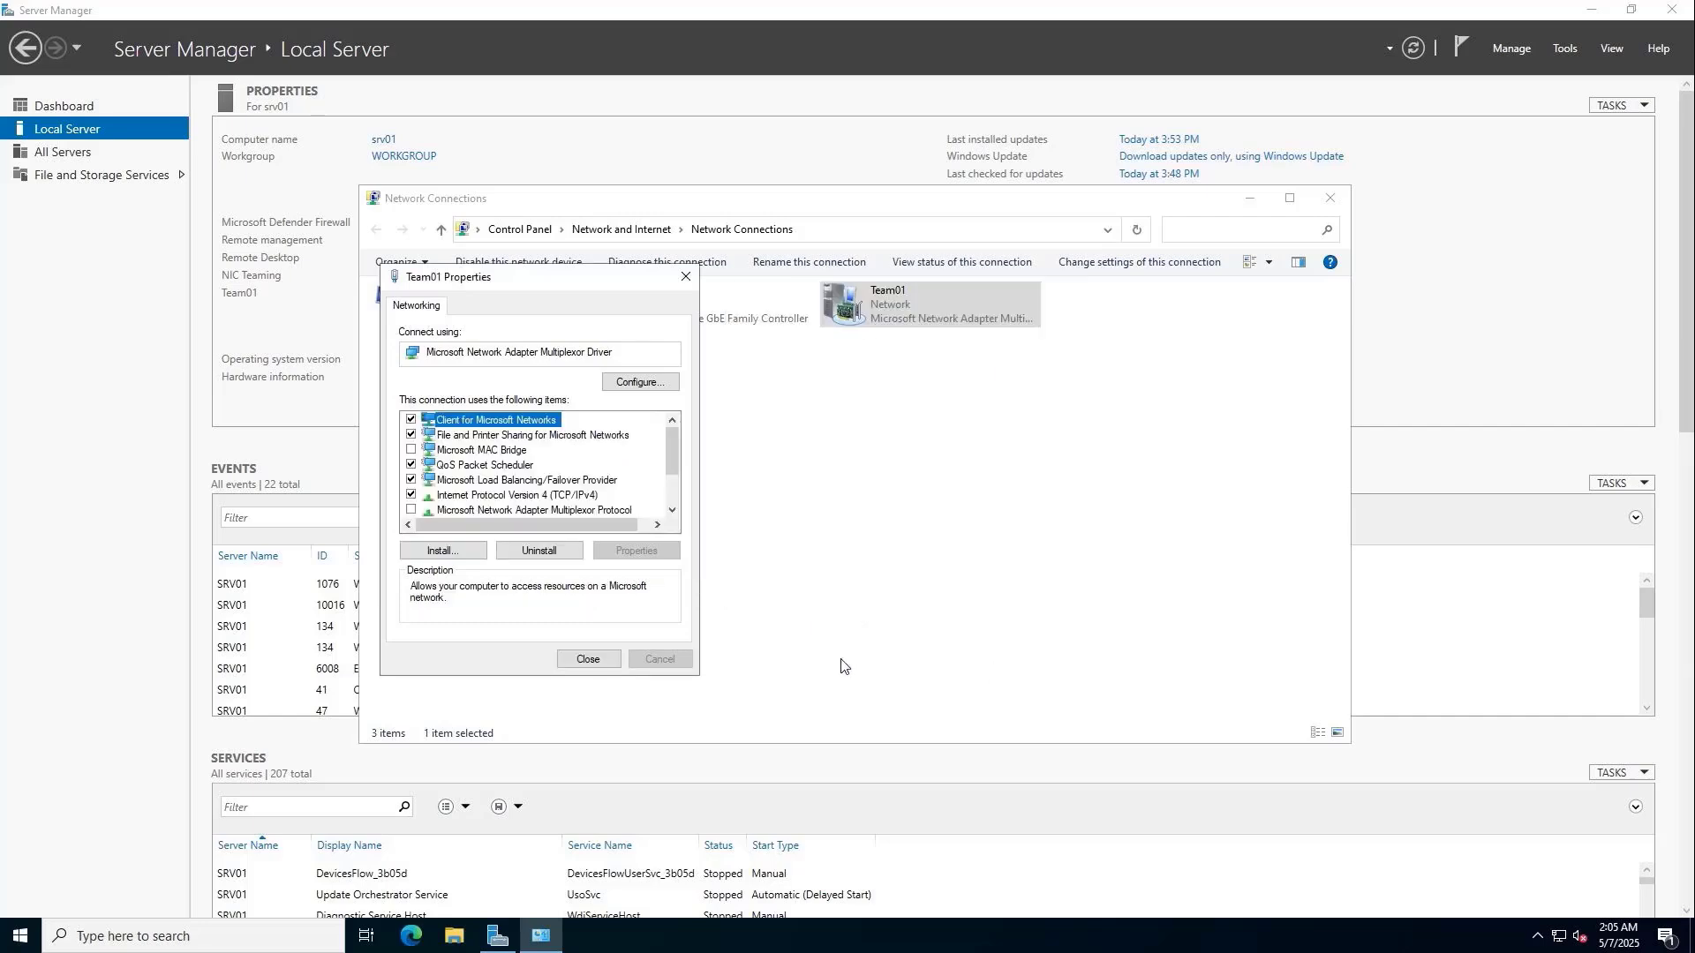
left_click(592, 660)
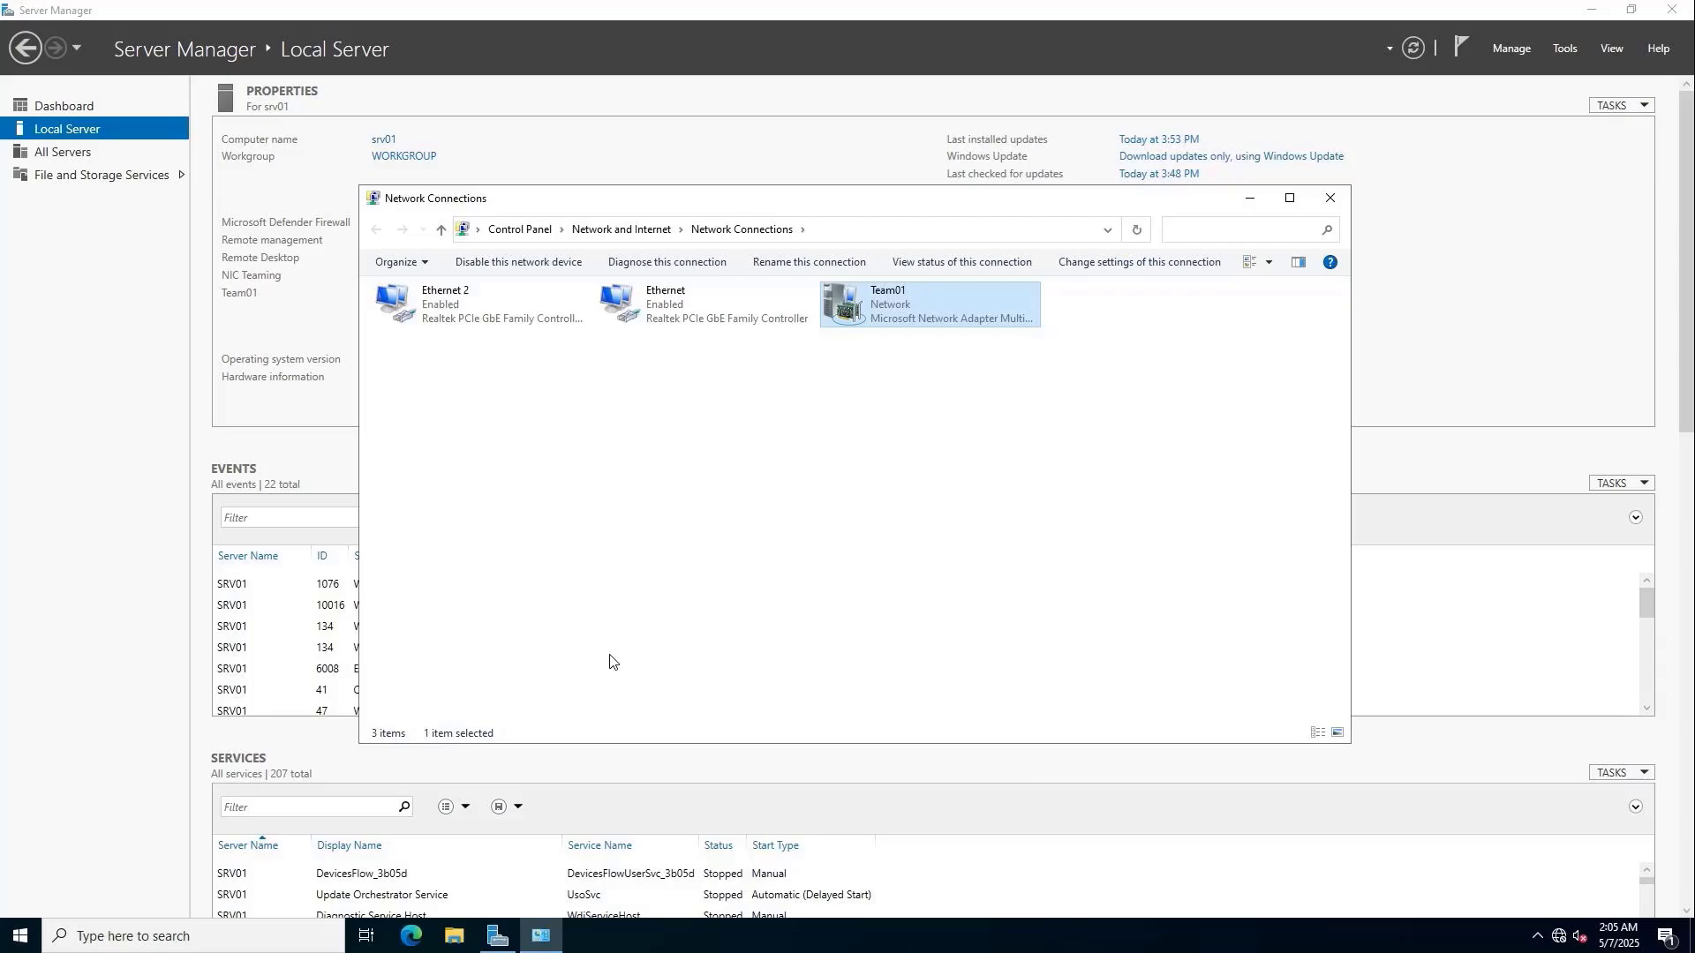
Close Network Connections and bring up the Start menu's power options.
key("alt+F4")
key("alt+F4")
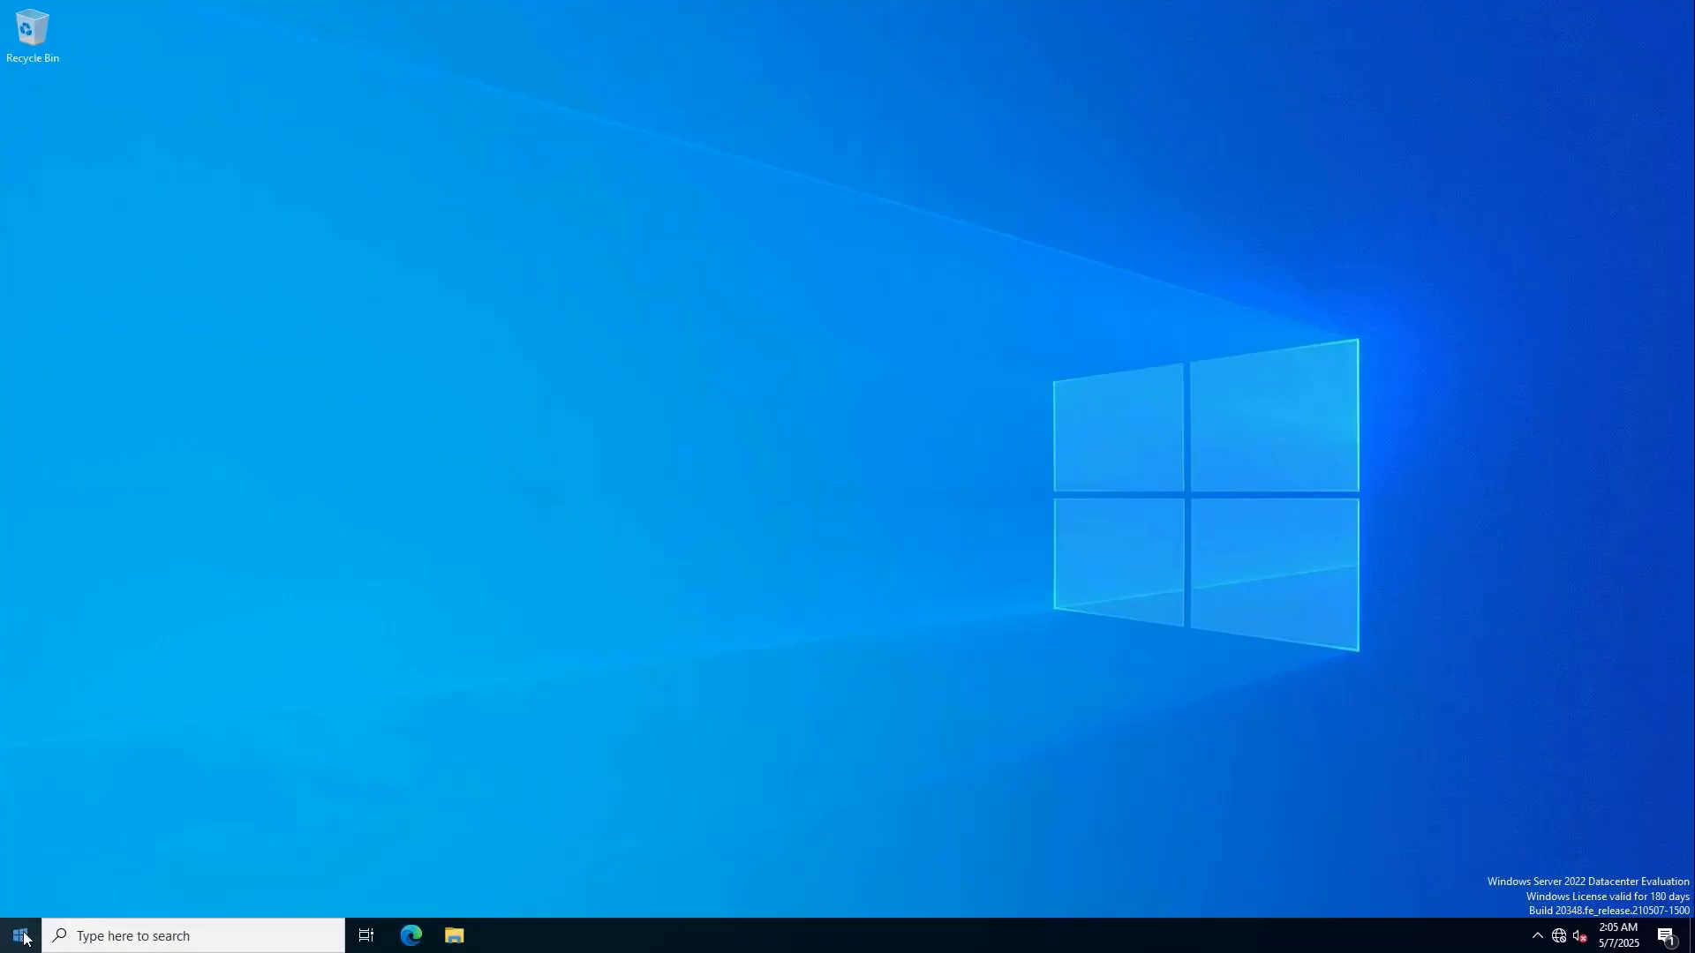
left_click(21, 936)
left_click(21, 897)
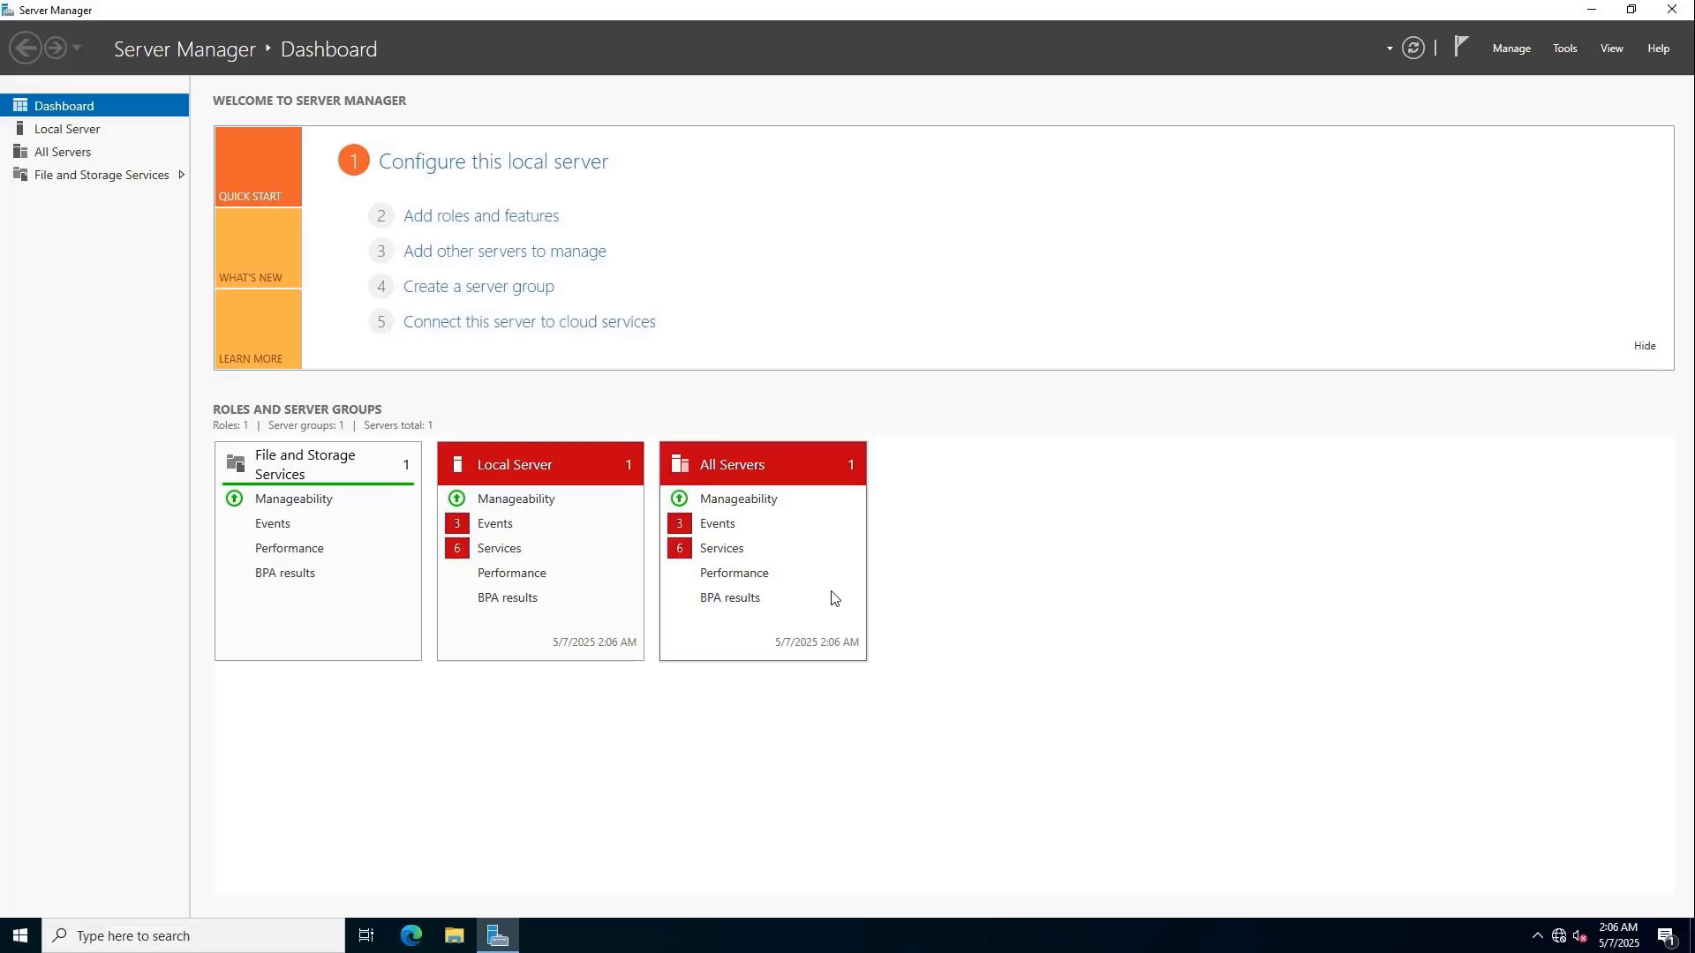
In Add Roles and Features, tick AD DS, File Server and File Server Resource Manager with their features.
left_click(470, 218)
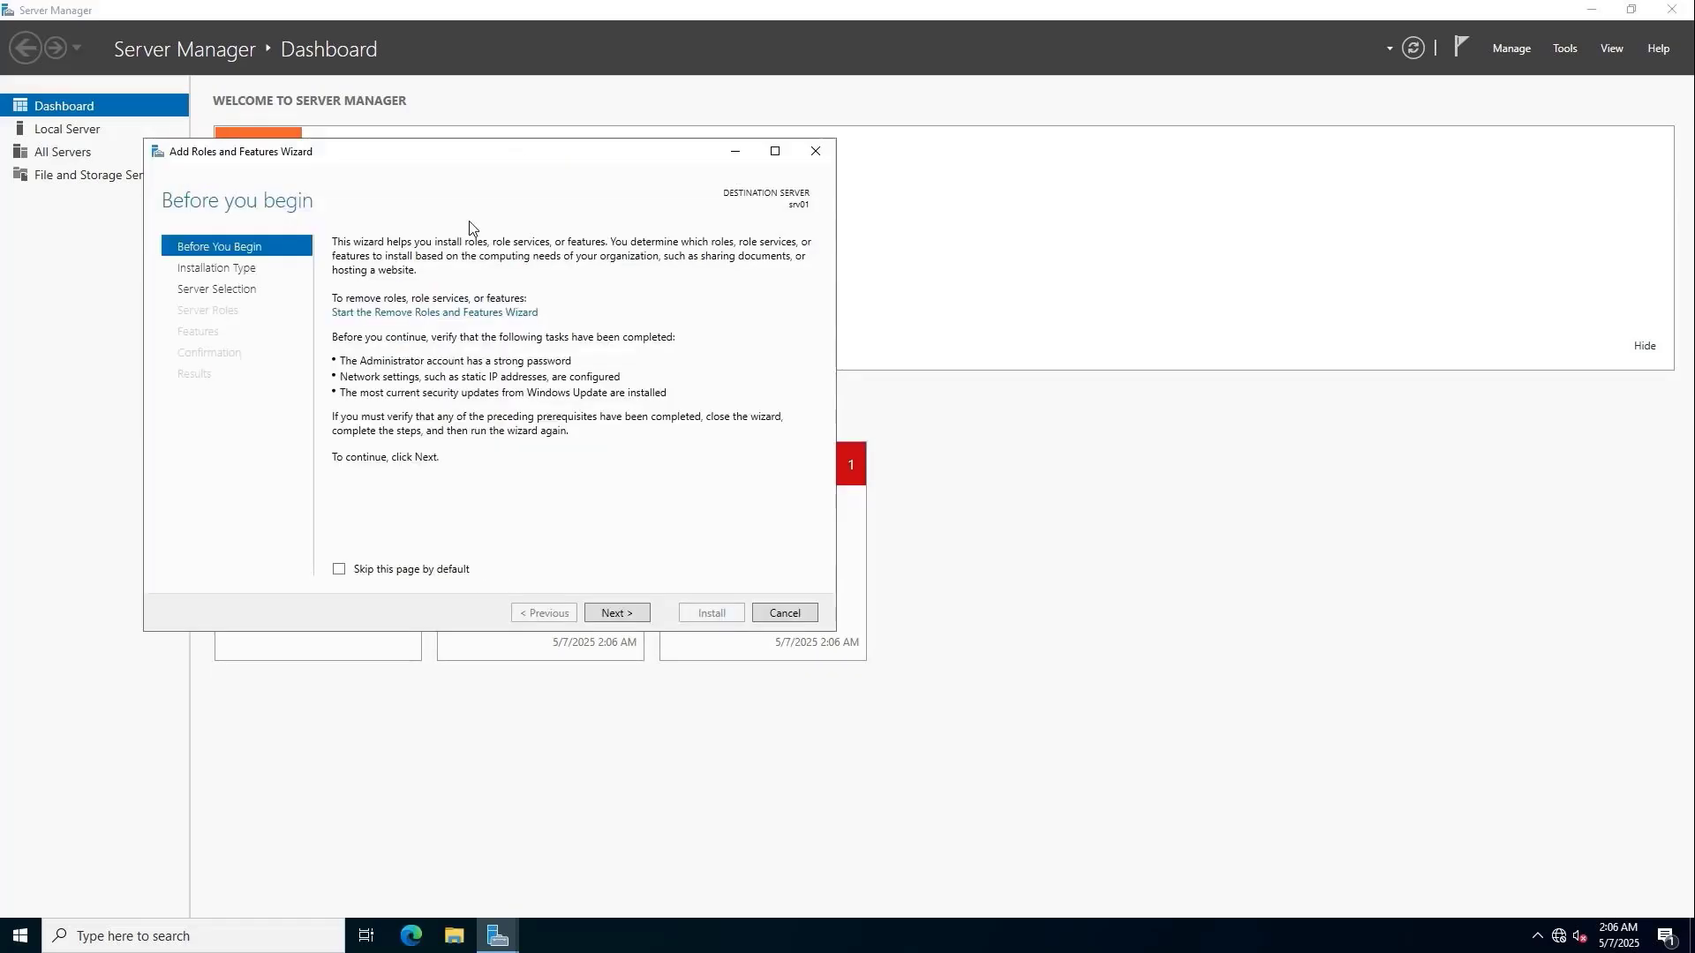
left_click(611, 613)
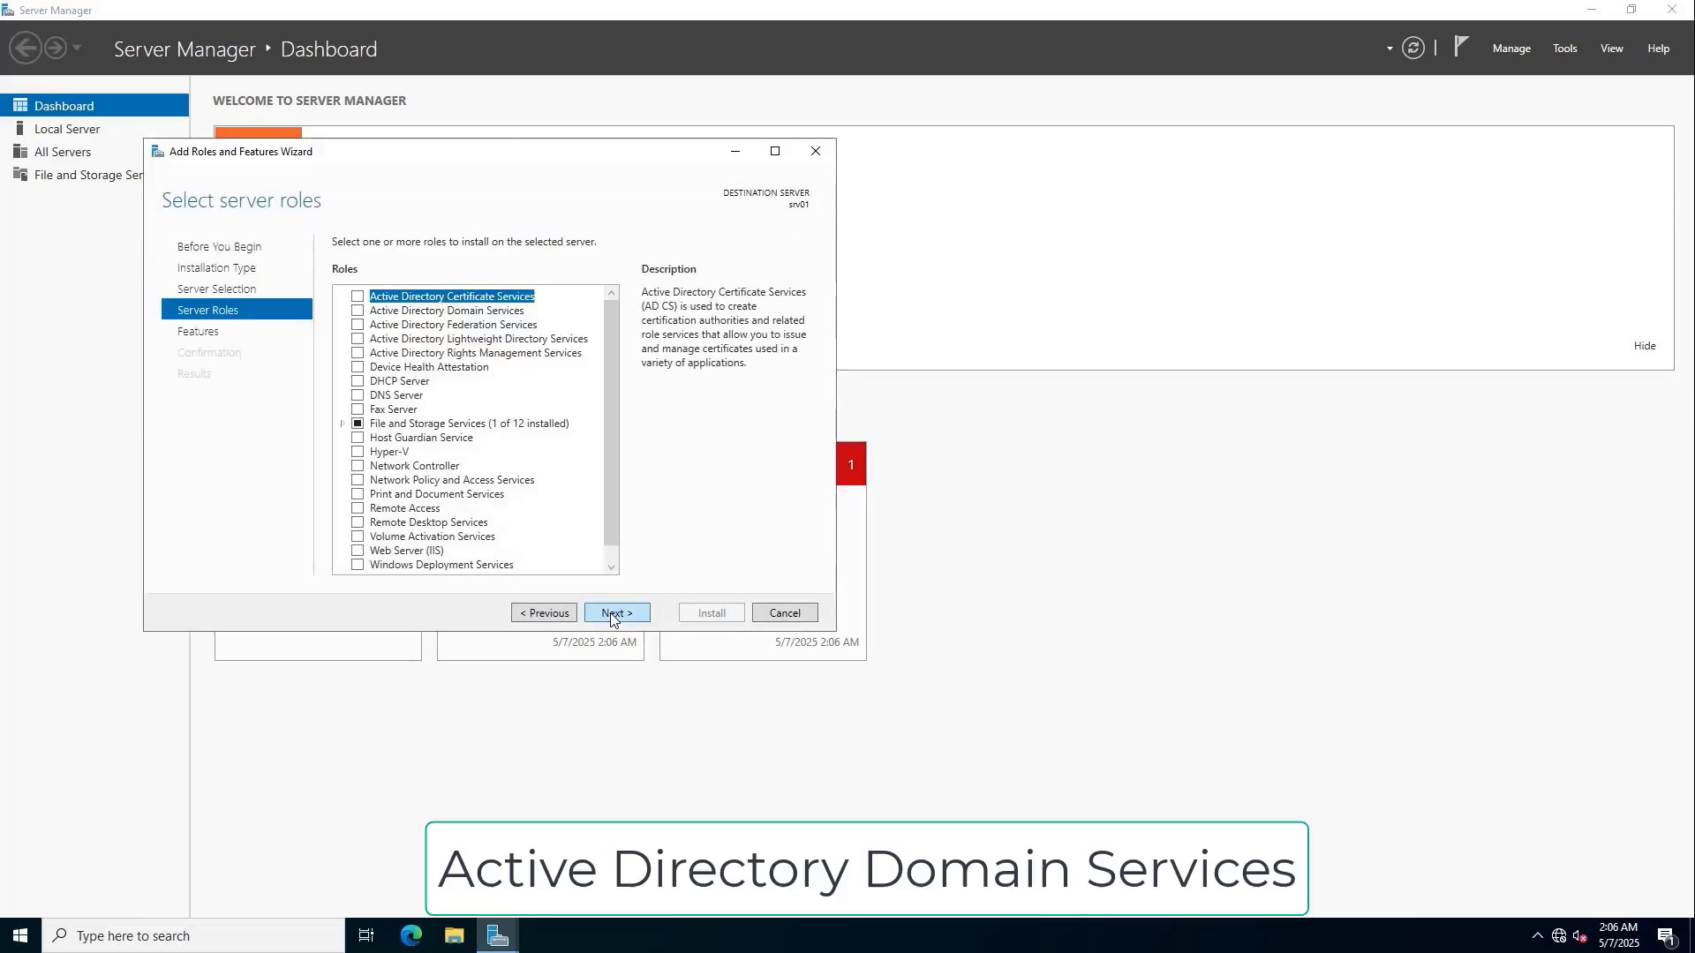
left_click(359, 310)
left_click(536, 538)
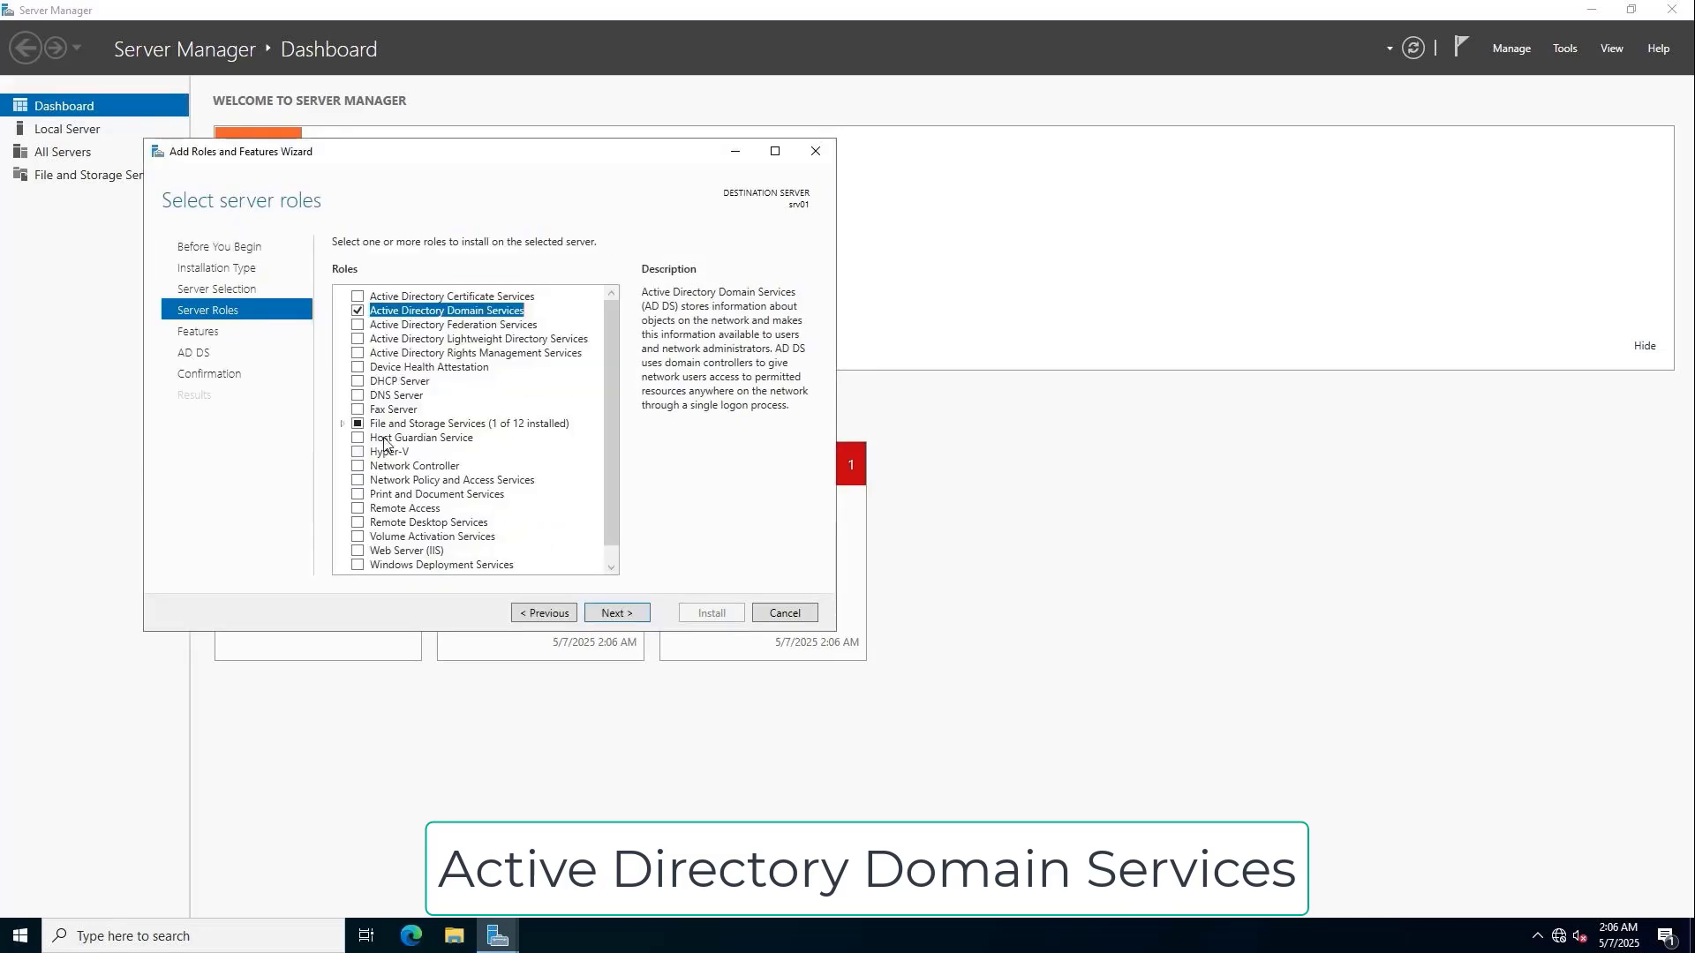
left_click(343, 424)
left_click(359, 438)
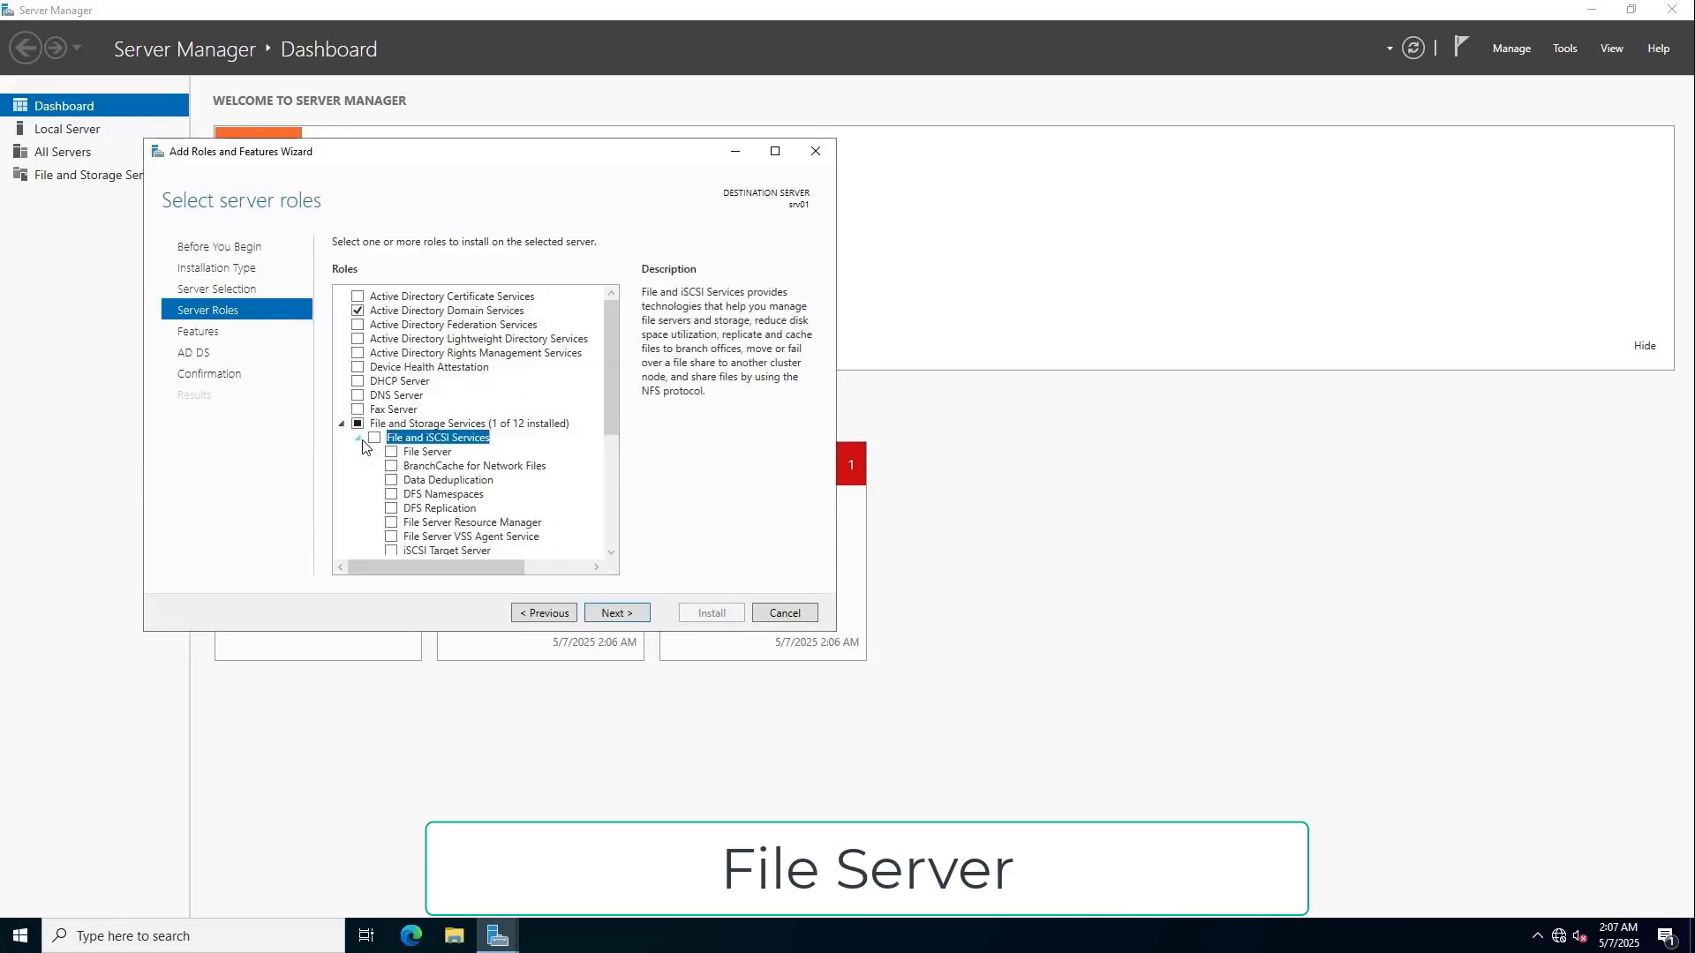
left_click(391, 453)
left_click(391, 523)
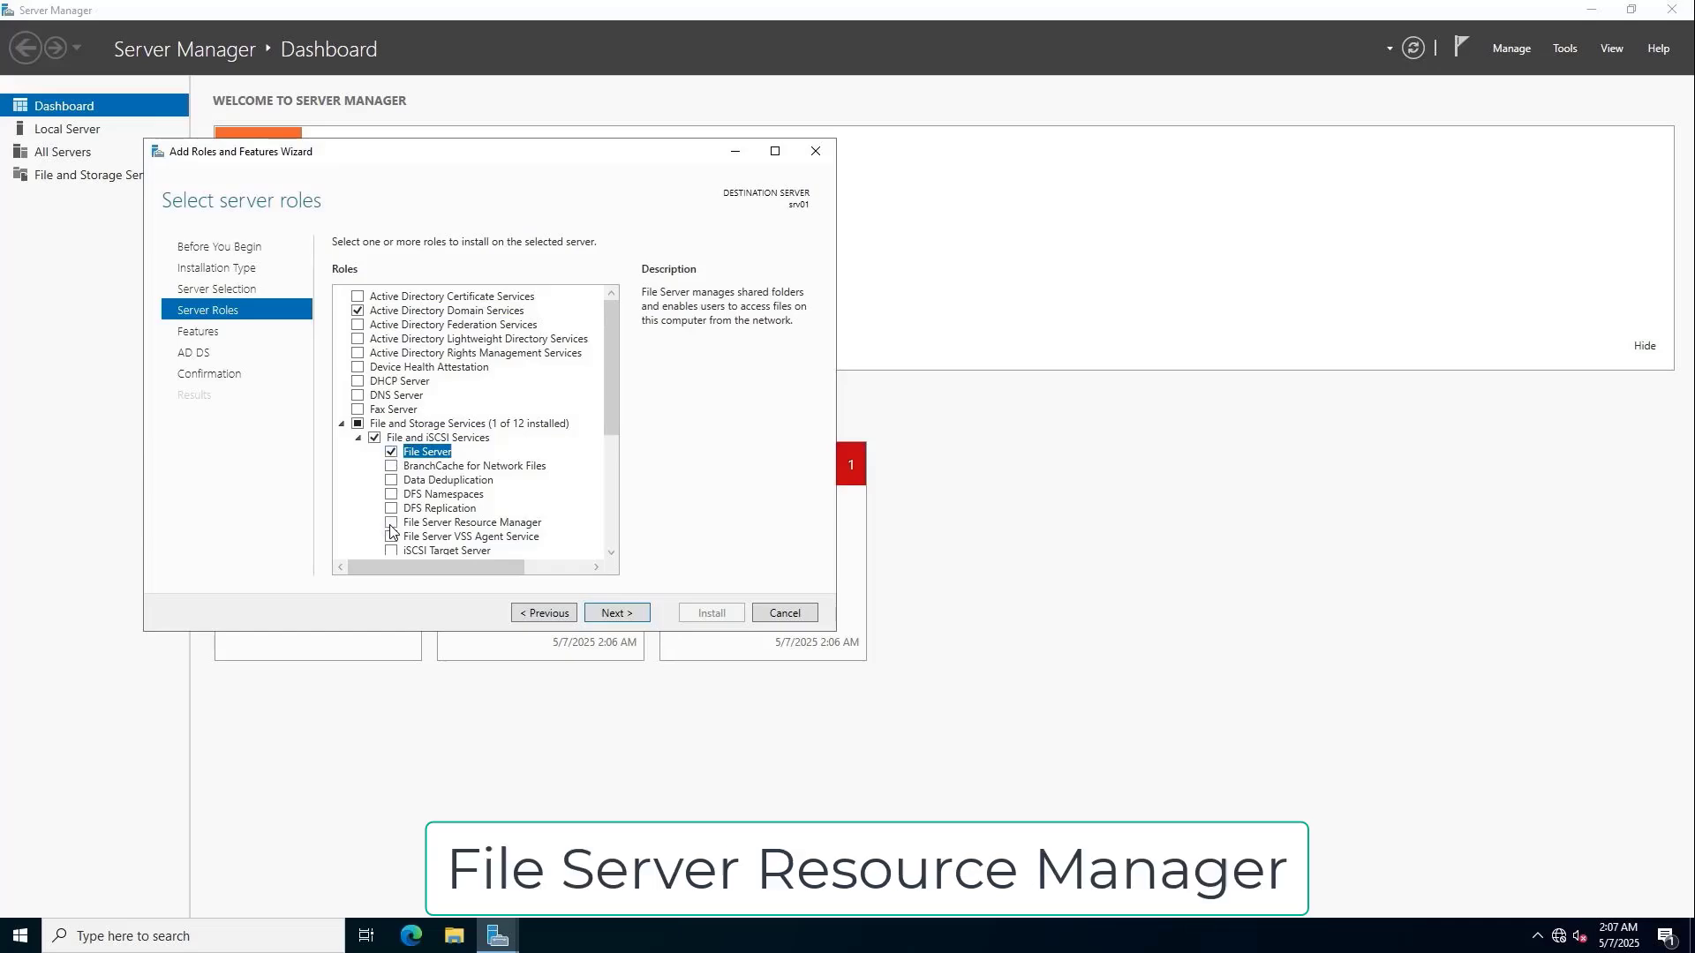
left_click(529, 545)
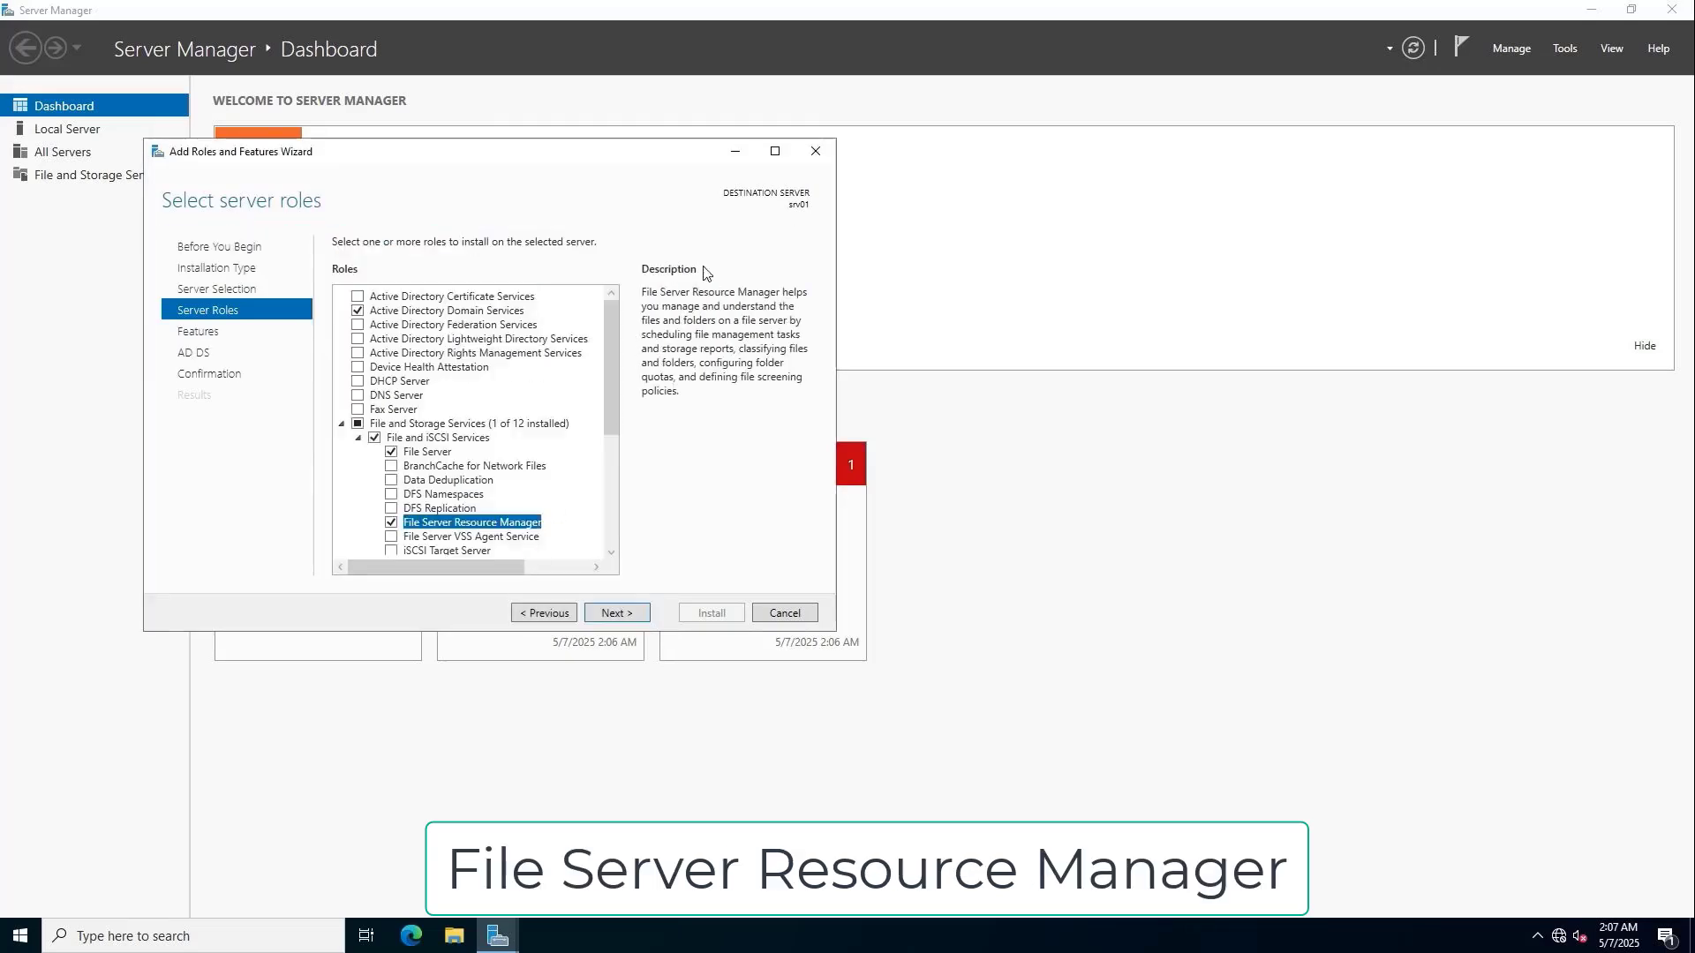
Maximize the wizard and review the AD DS, File Server and FSRM descriptions.
left_click(775, 151)
left_click(284, 167)
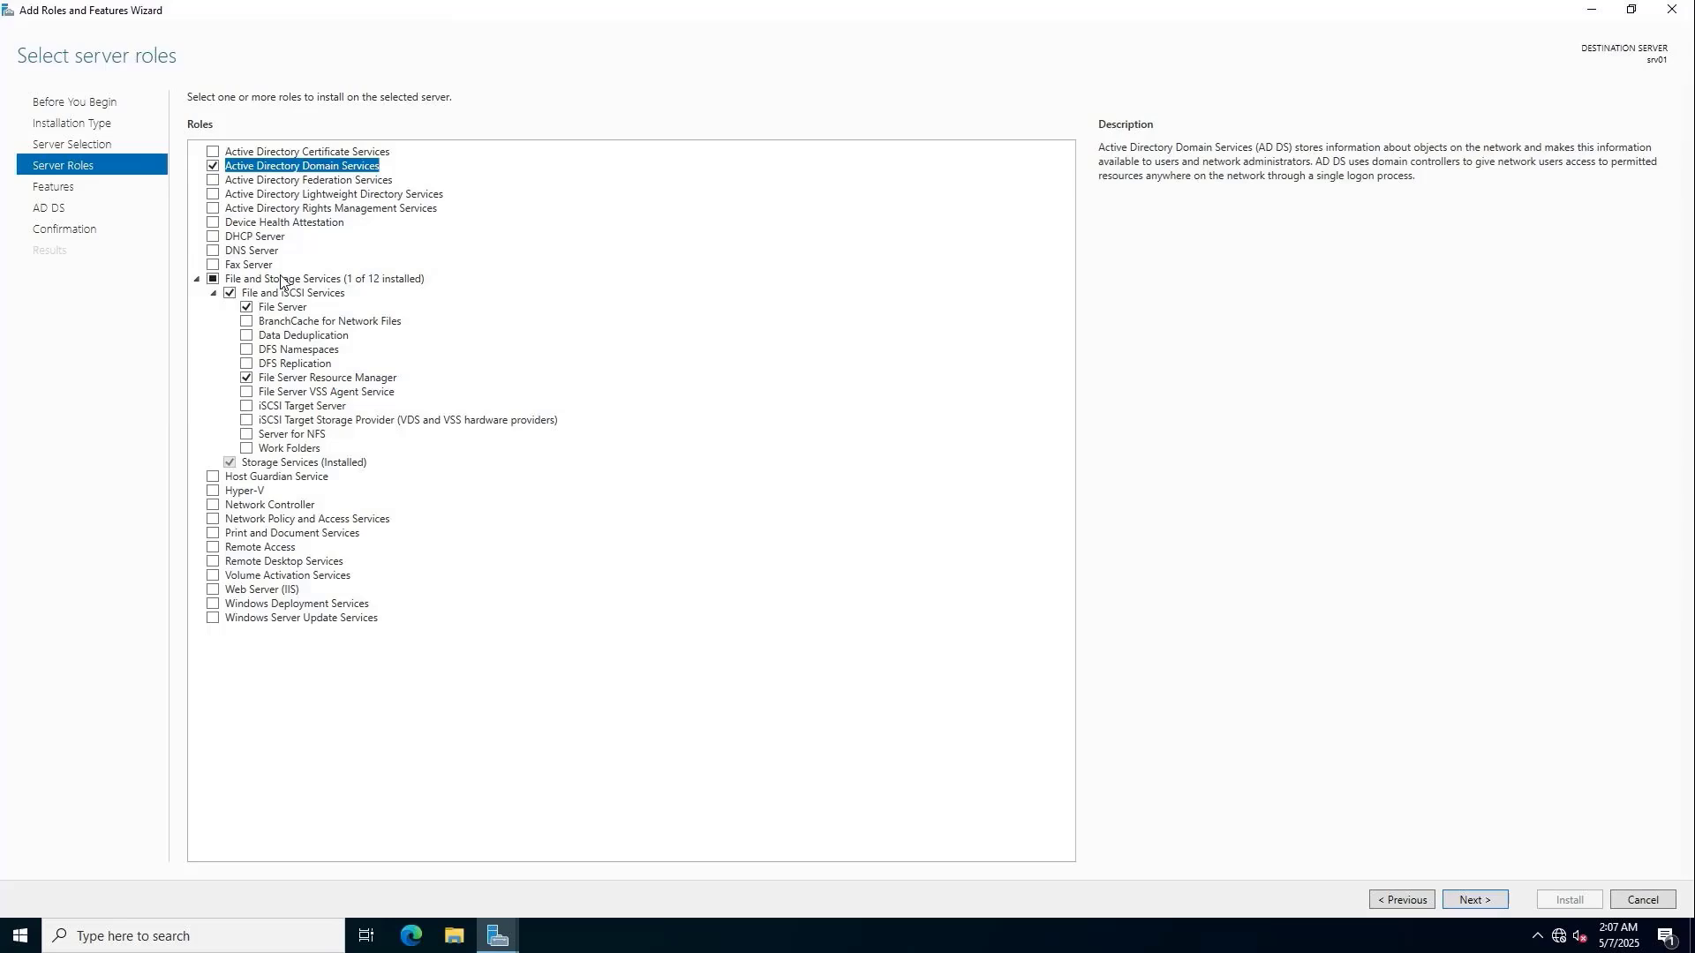
left_click(284, 308)
left_click(299, 381)
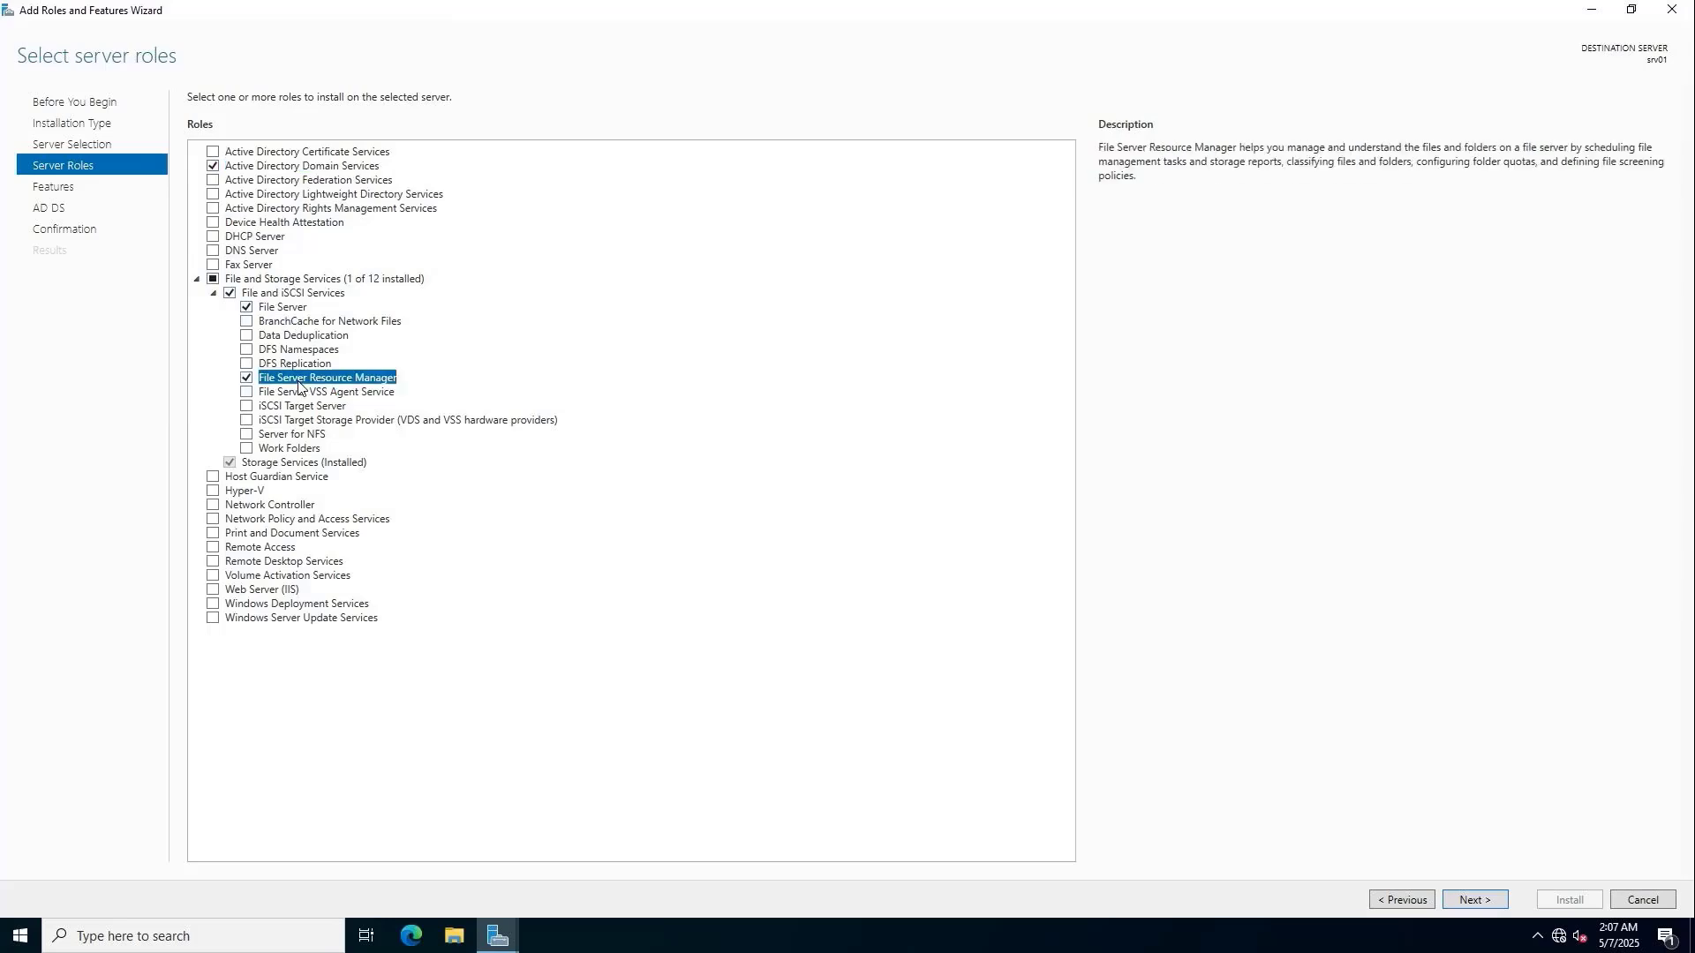
Install the selected roles and begin promotion with a new forest named netvn.local.
left_click(1473, 900)
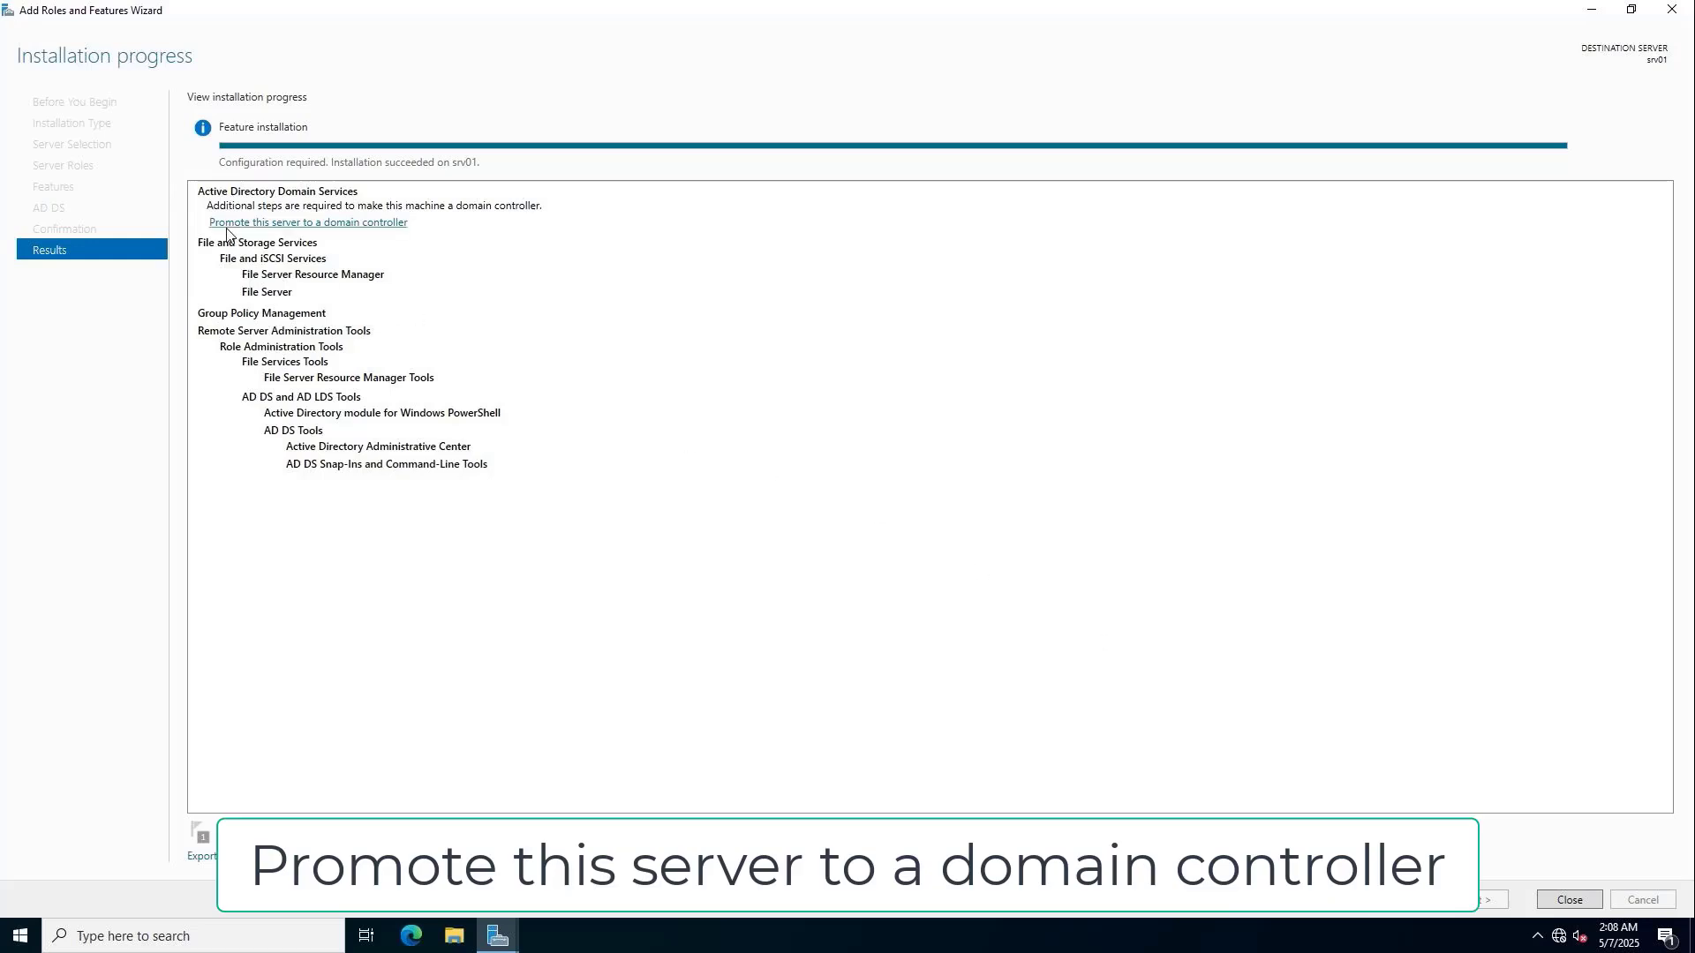
left_click(311, 227)
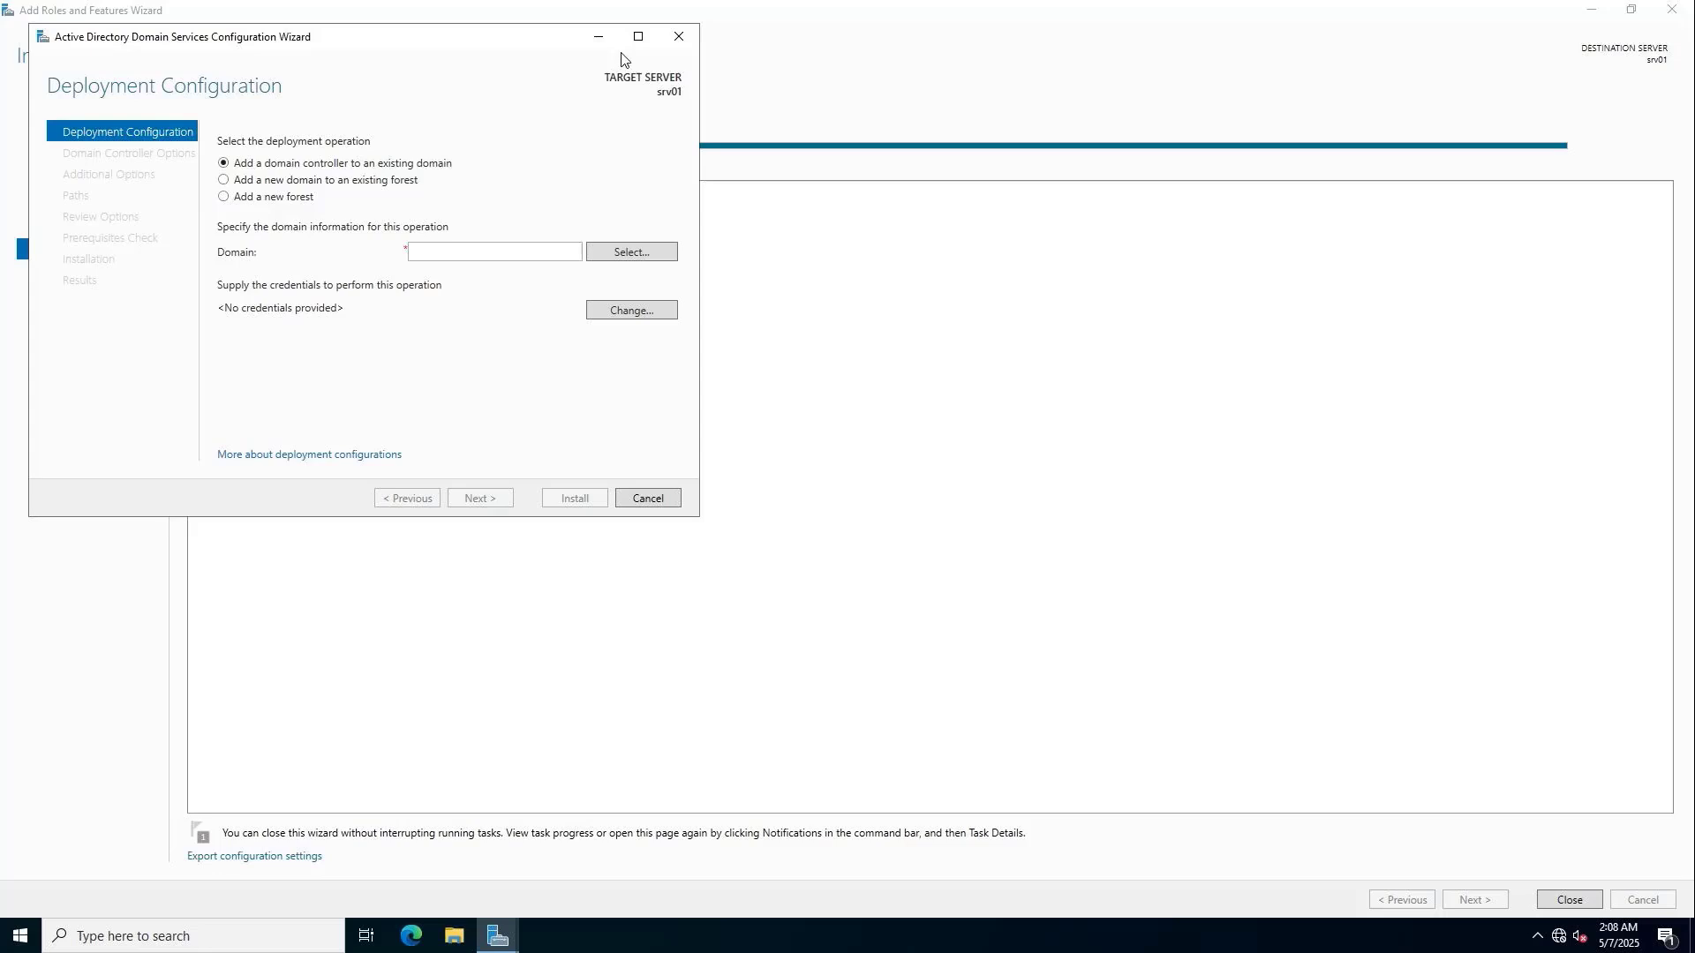
left_click(638, 37)
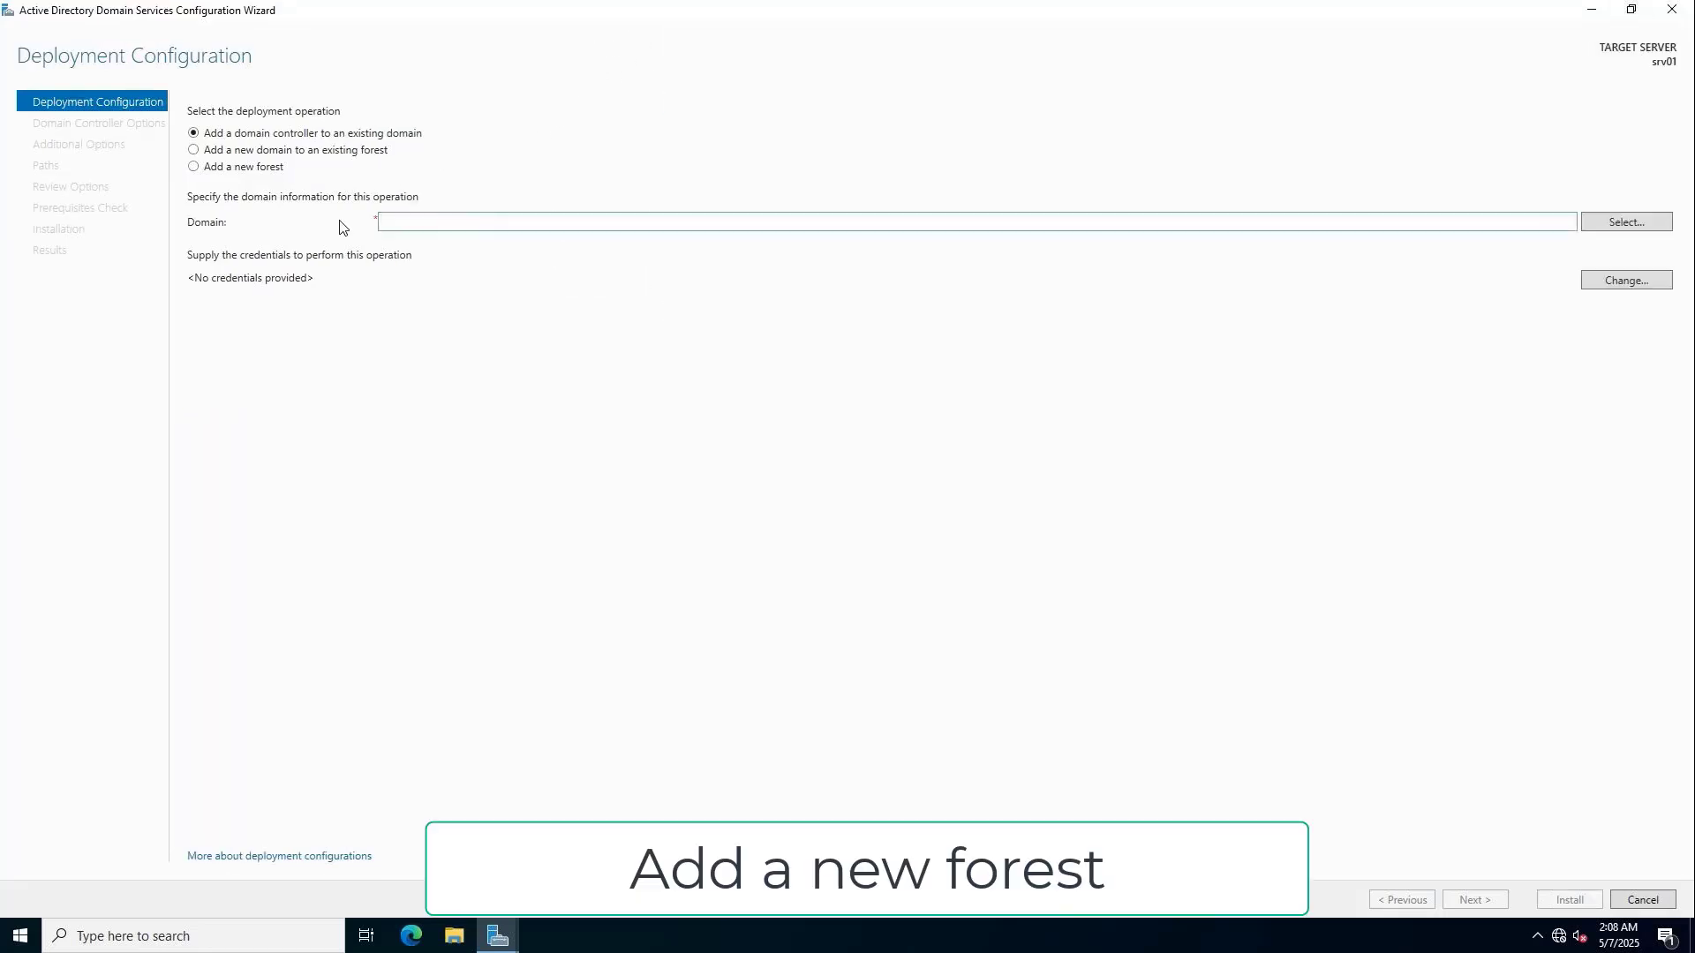
left_click(223, 174)
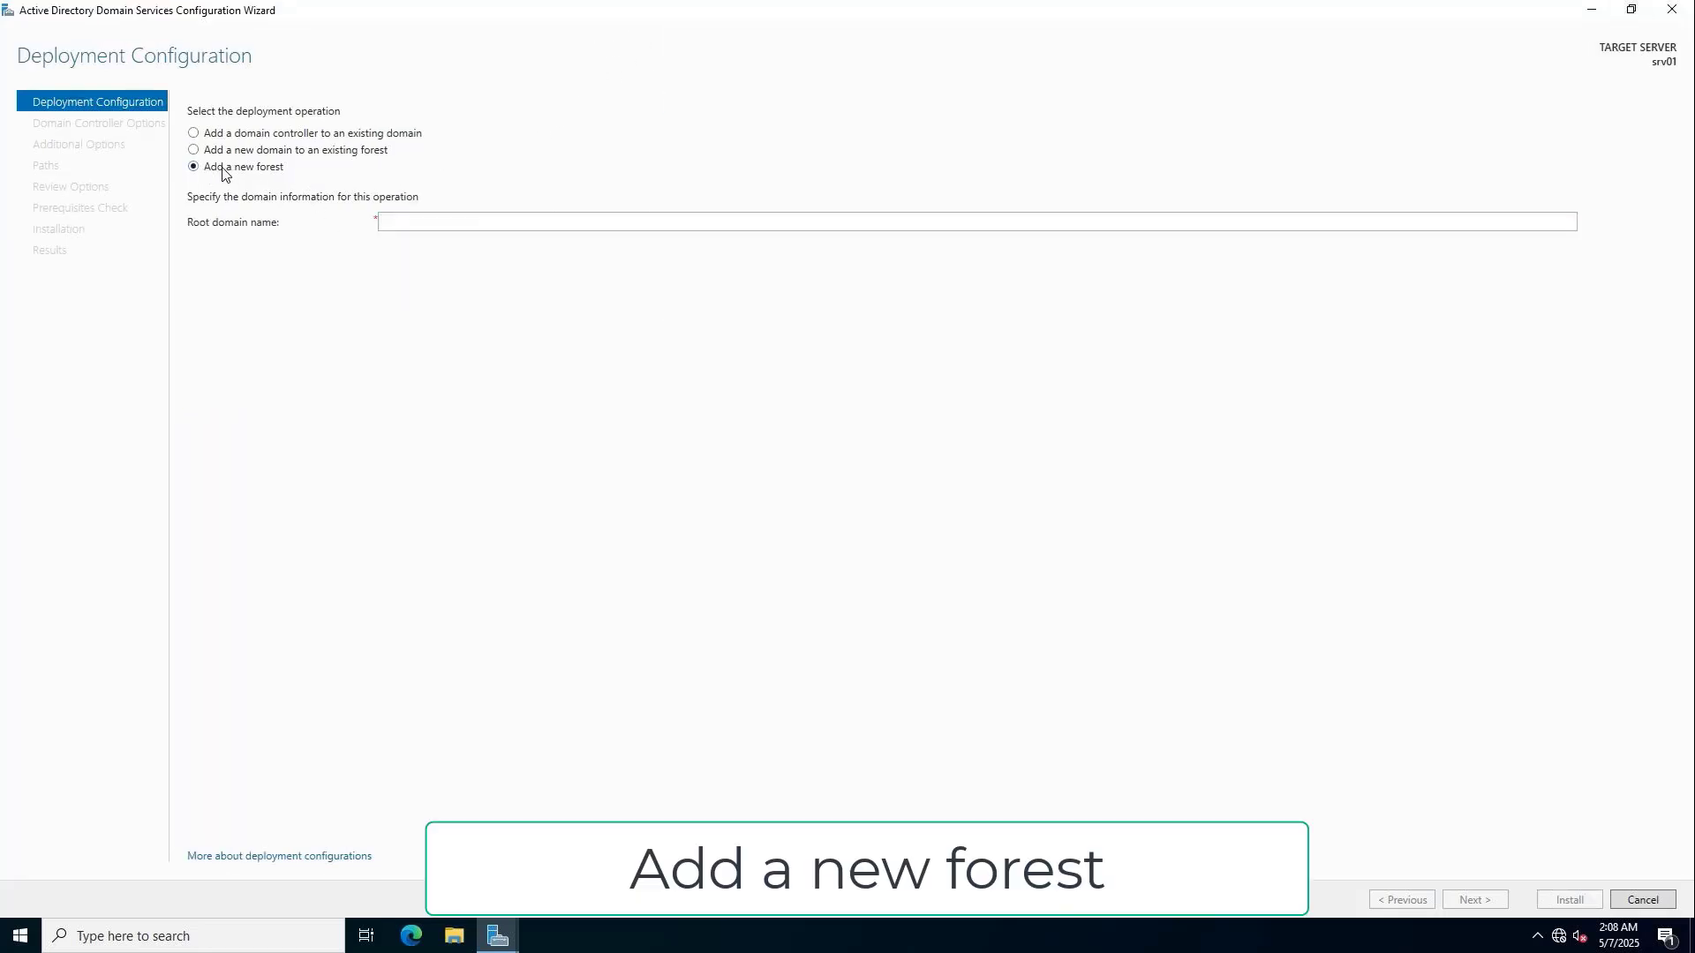
left_click(416, 218)
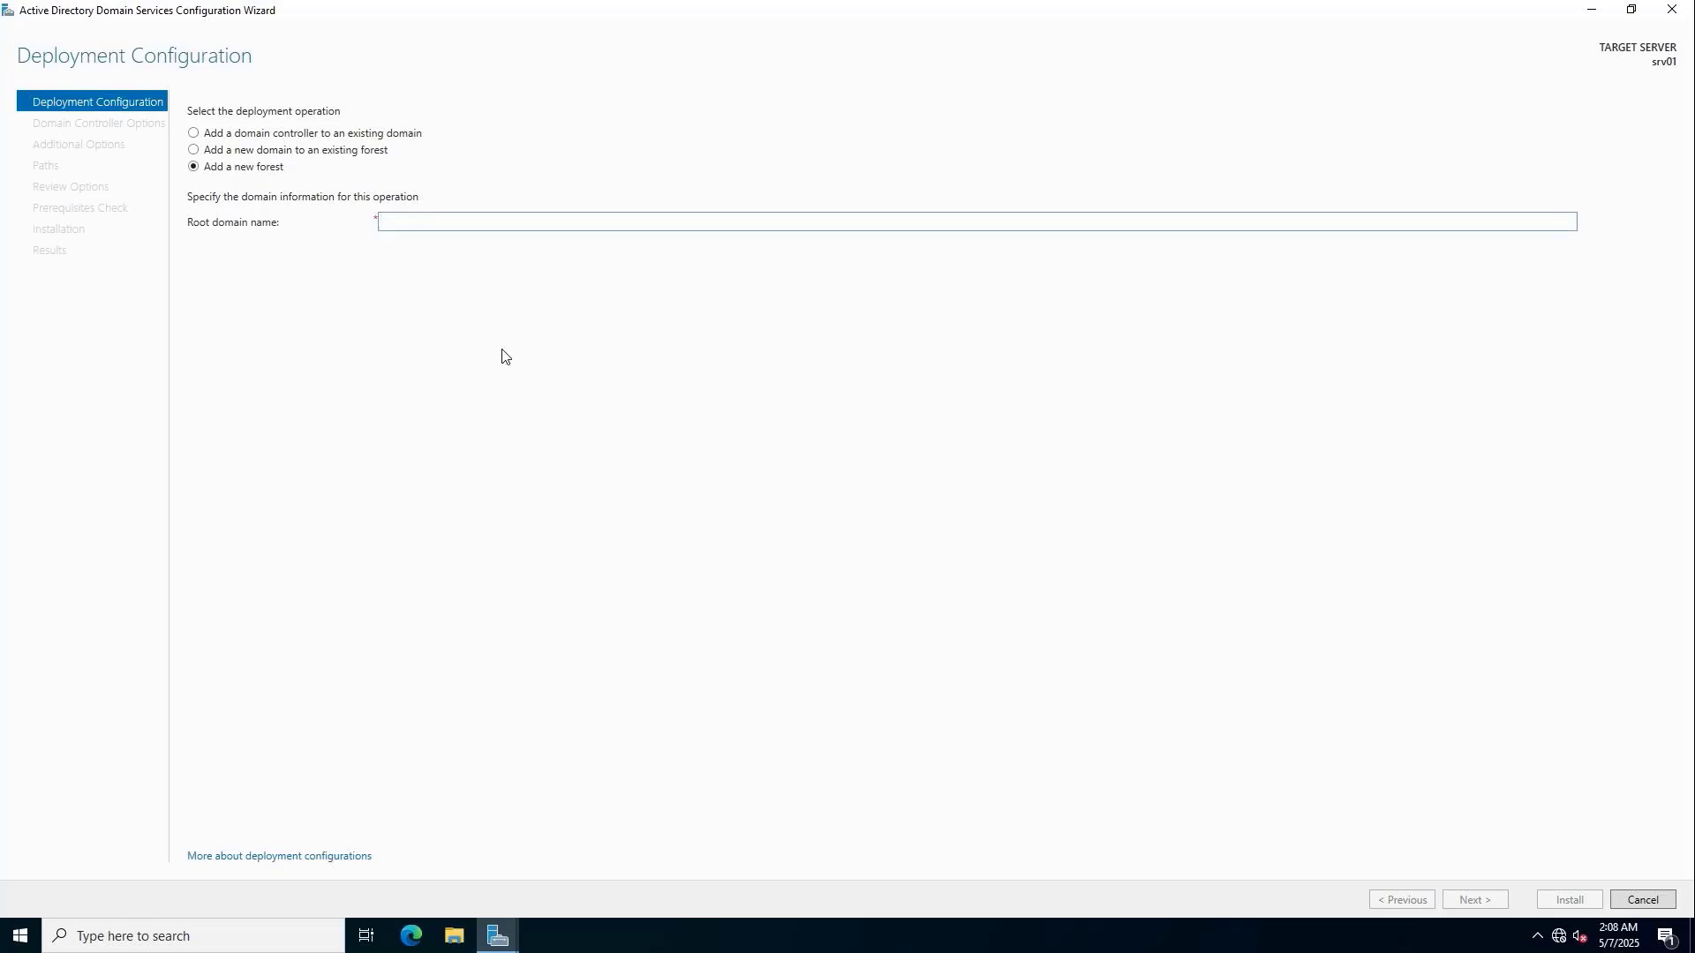
type("netvn.local")
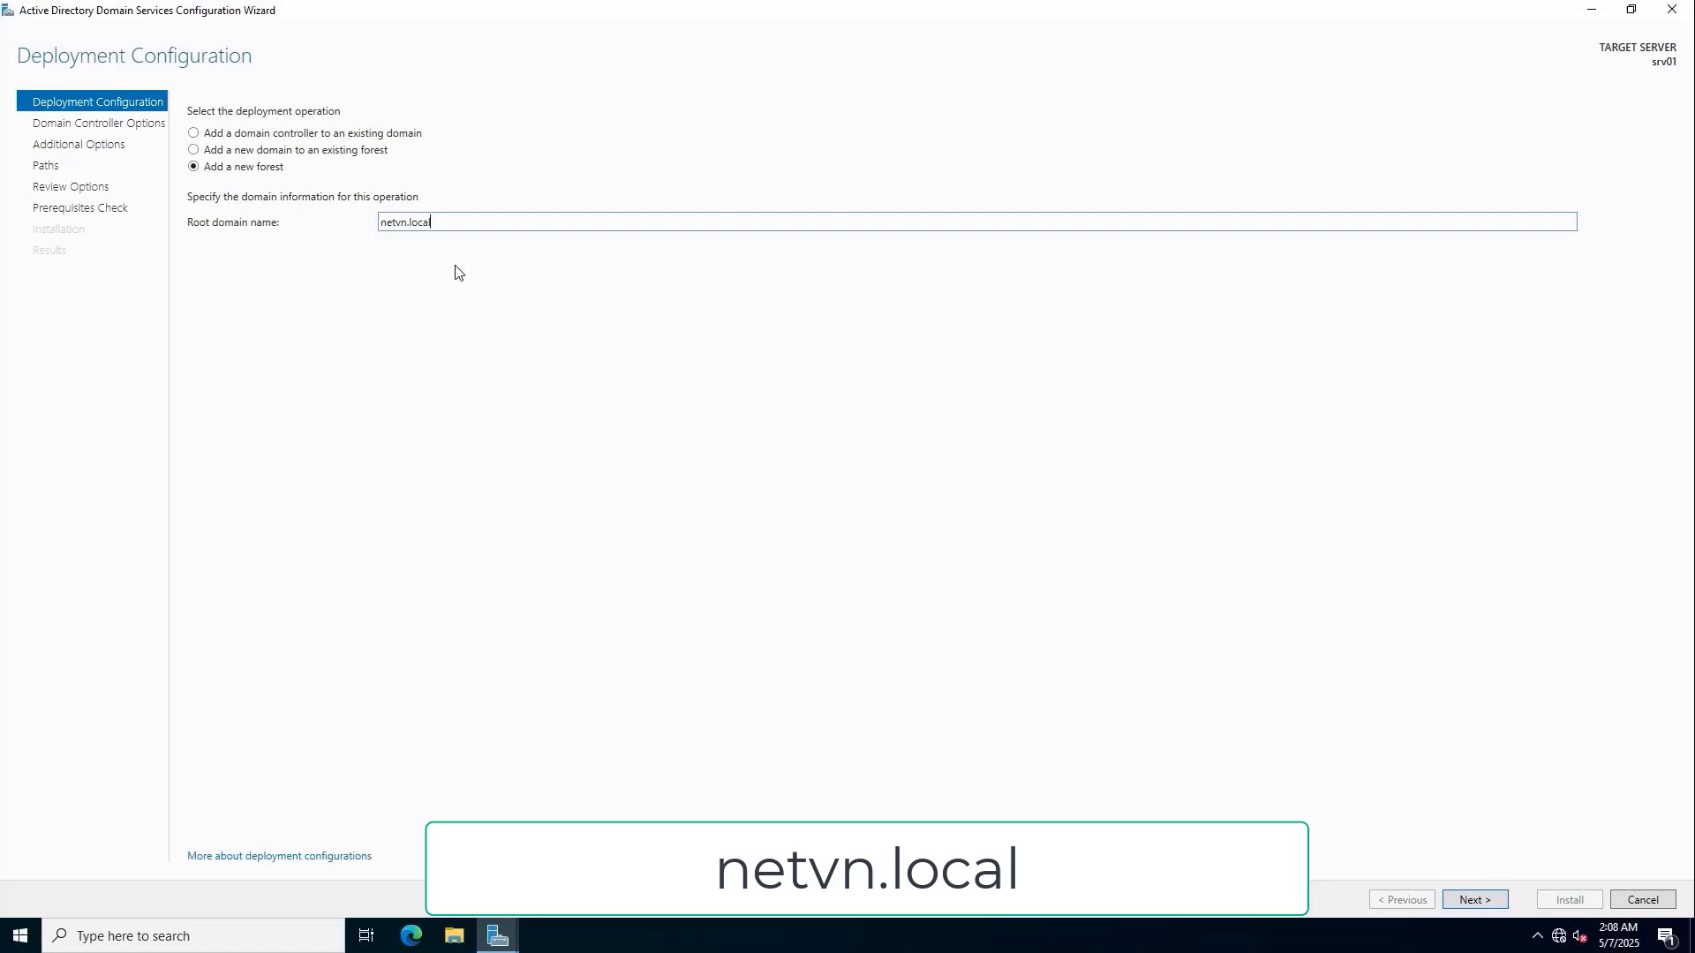
left_click_drag(456, 226, 368, 230)
left_click(1501, 902)
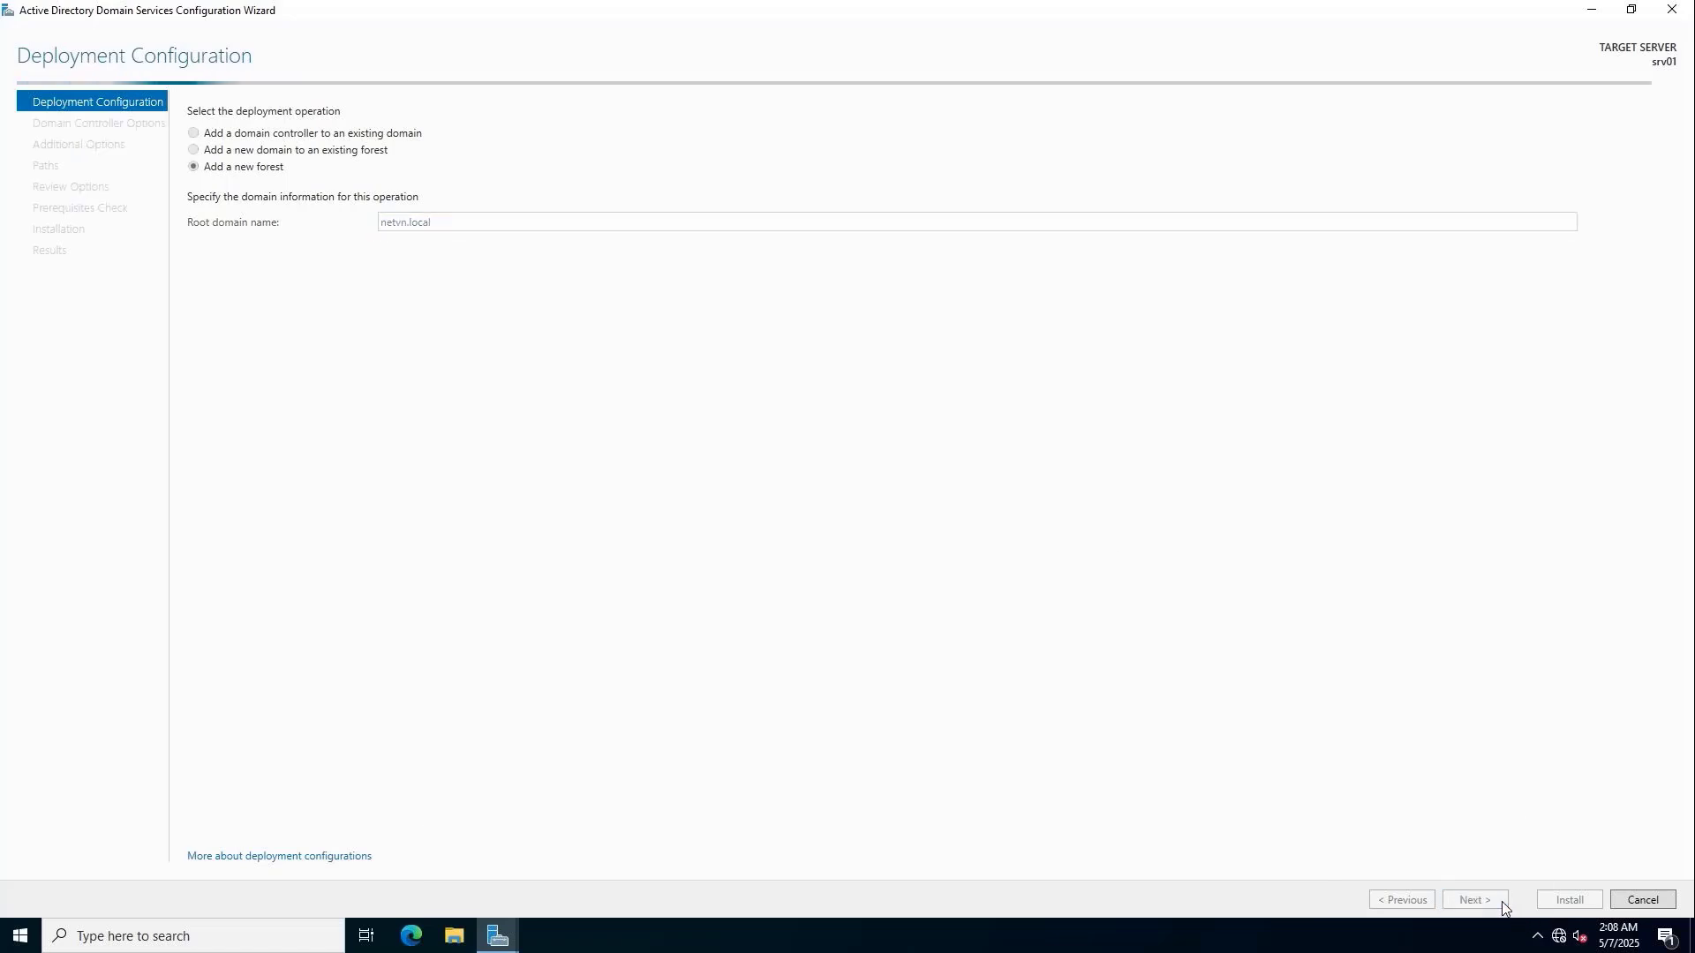
Set and confirm the DSRM password, pass the prerequisites check and install AD DS.
left_click(454, 306)
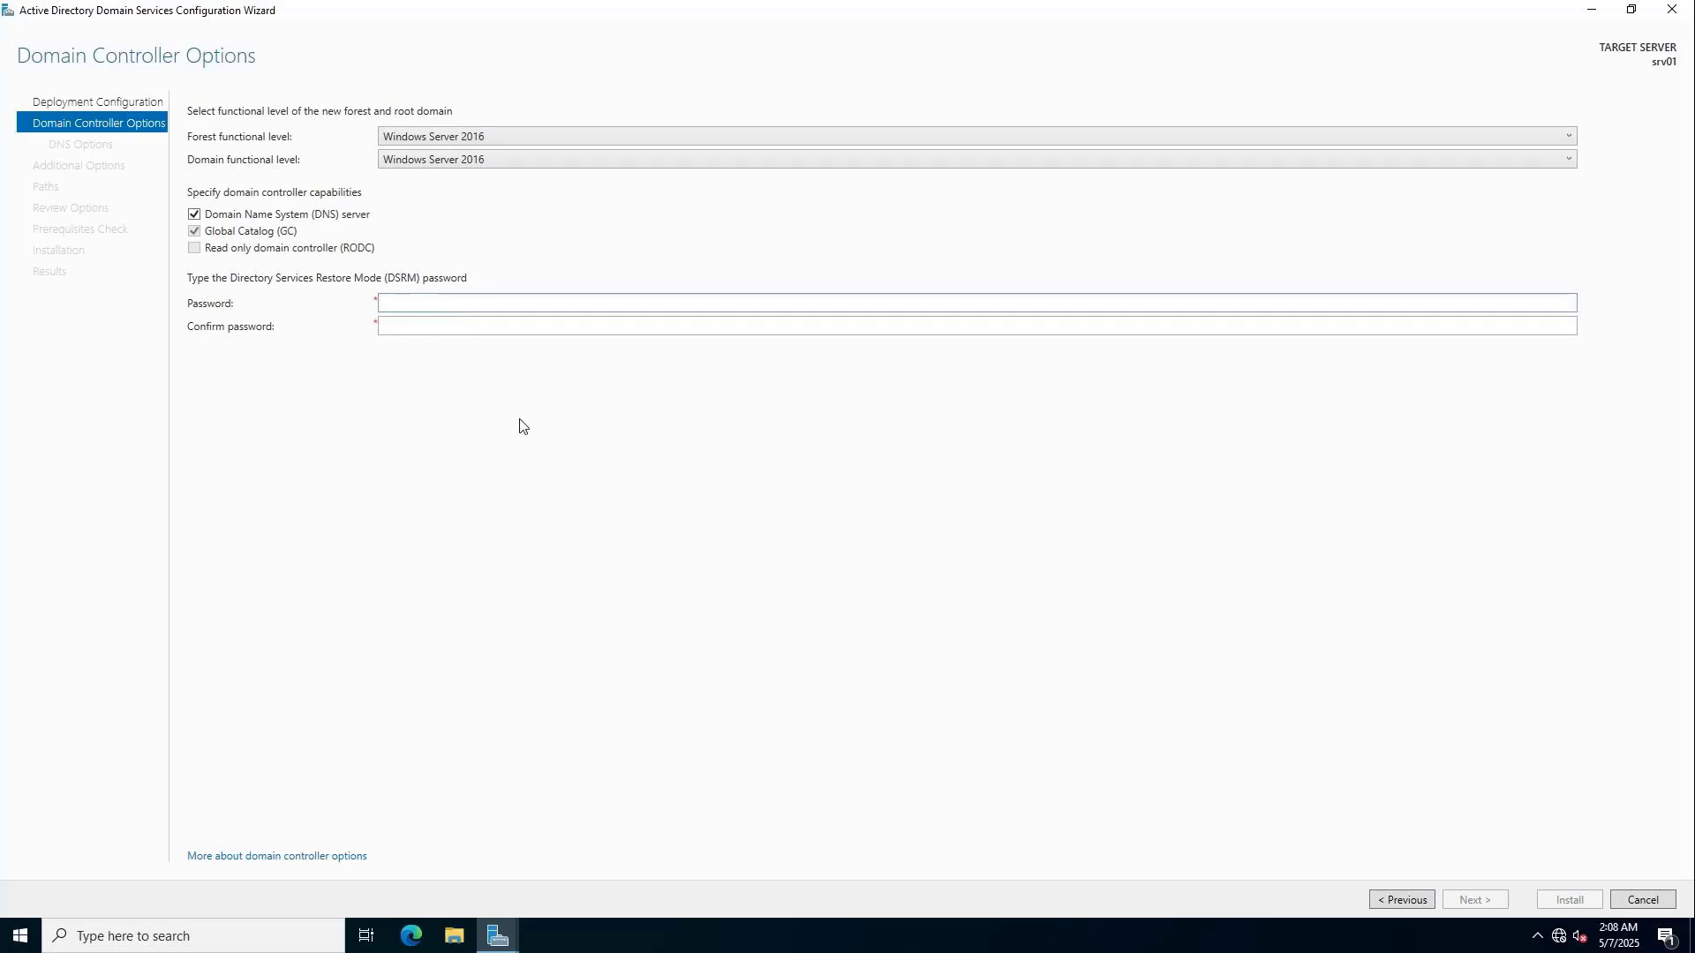
type("••••••••••••")
key("Tab")
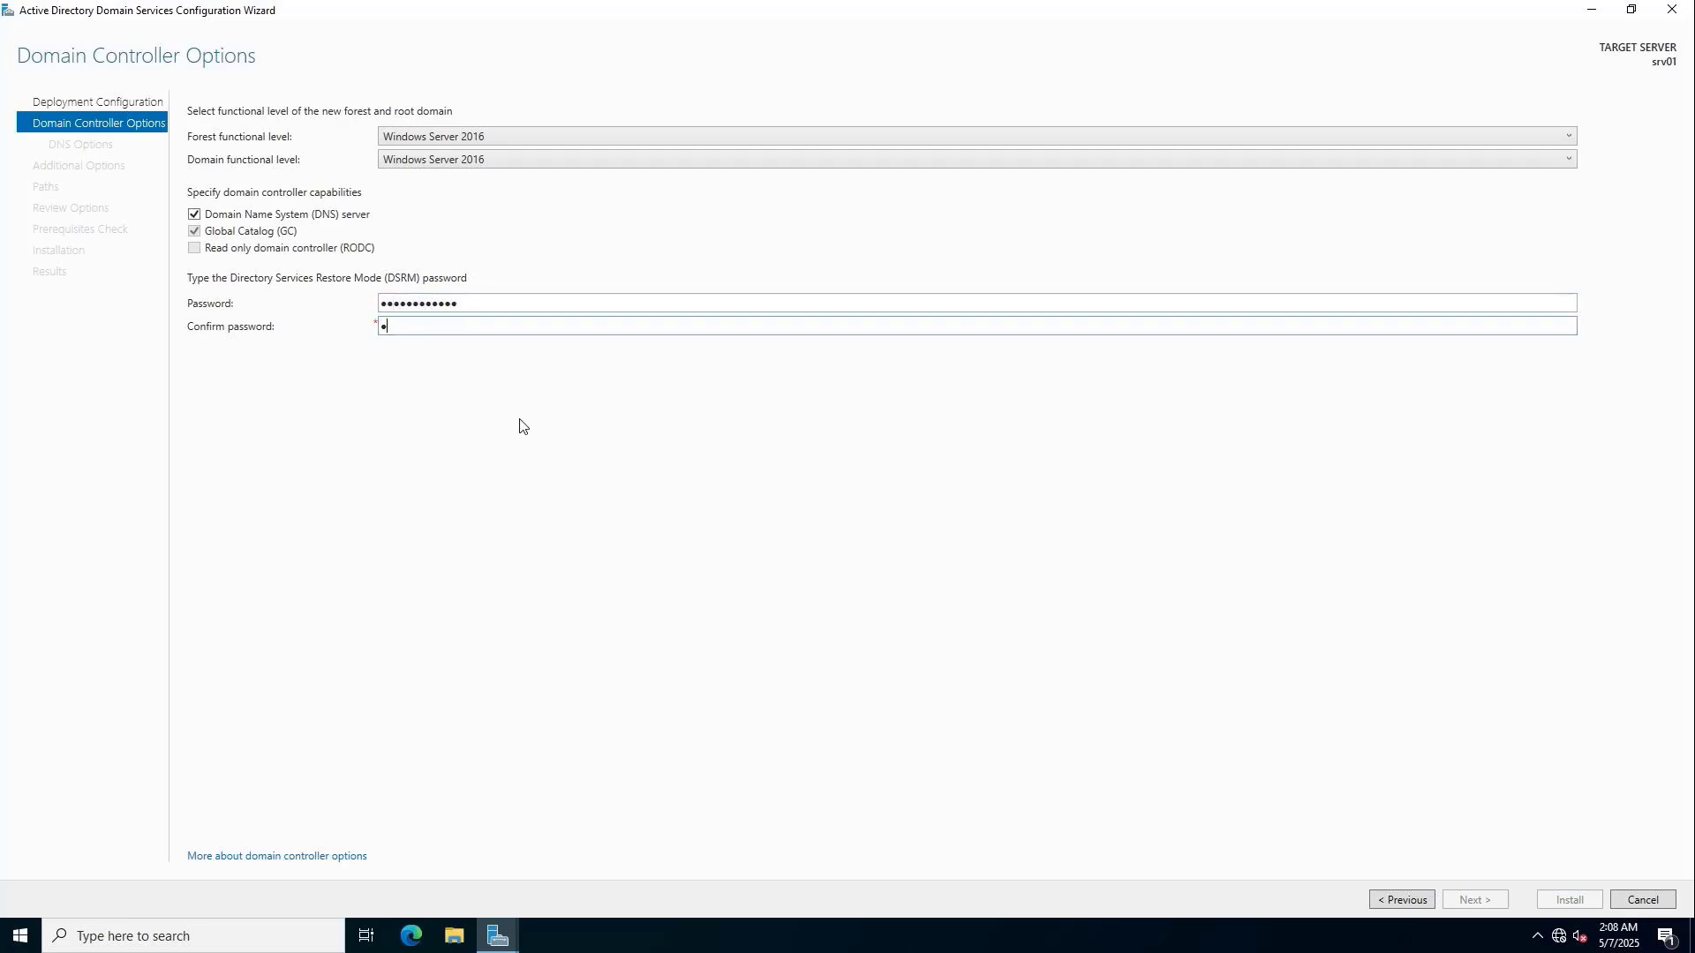
type("••••••••••••")
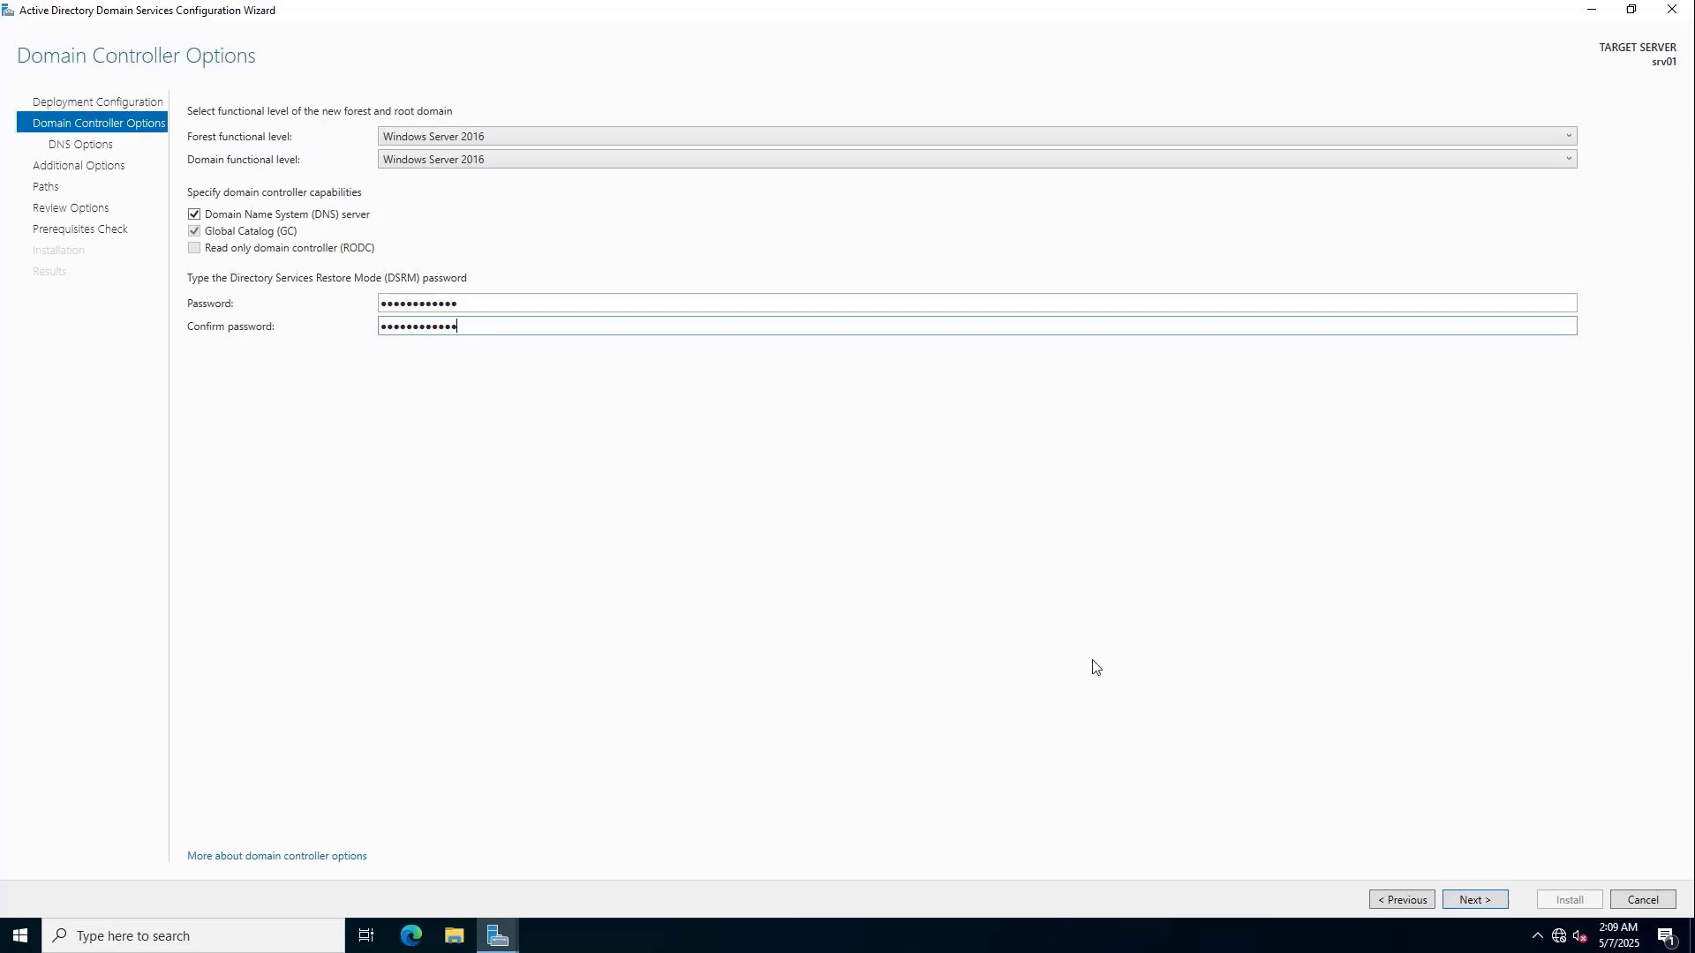
left_click(1492, 900)
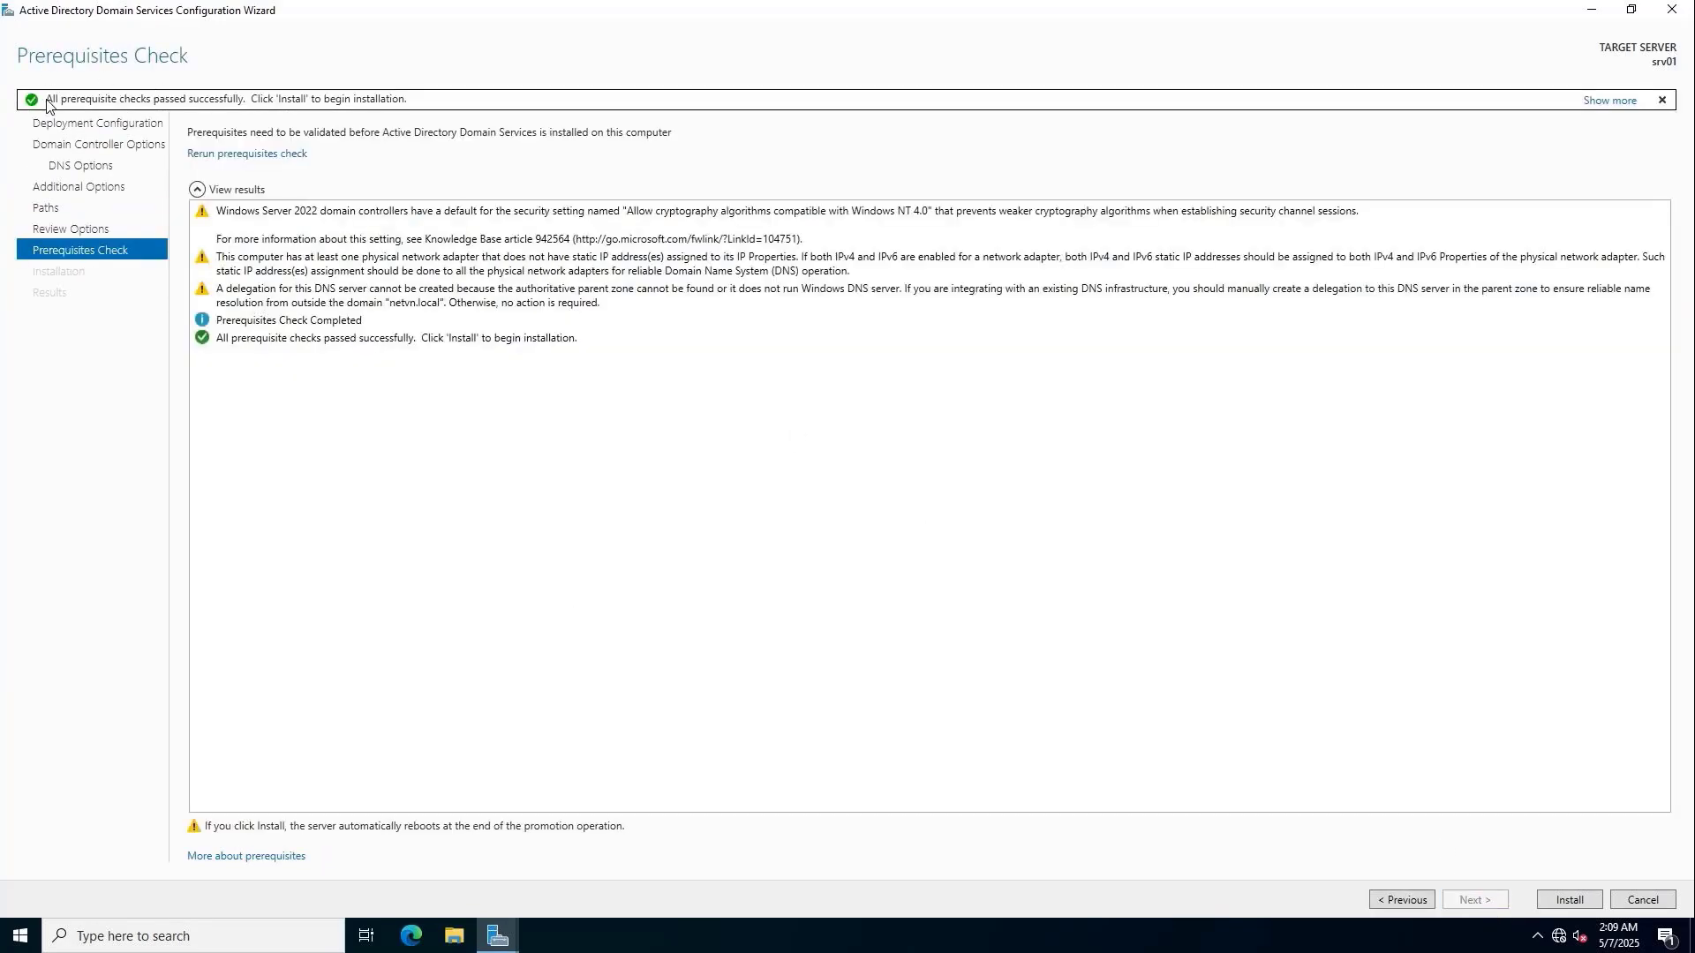
left_click(1554, 898)
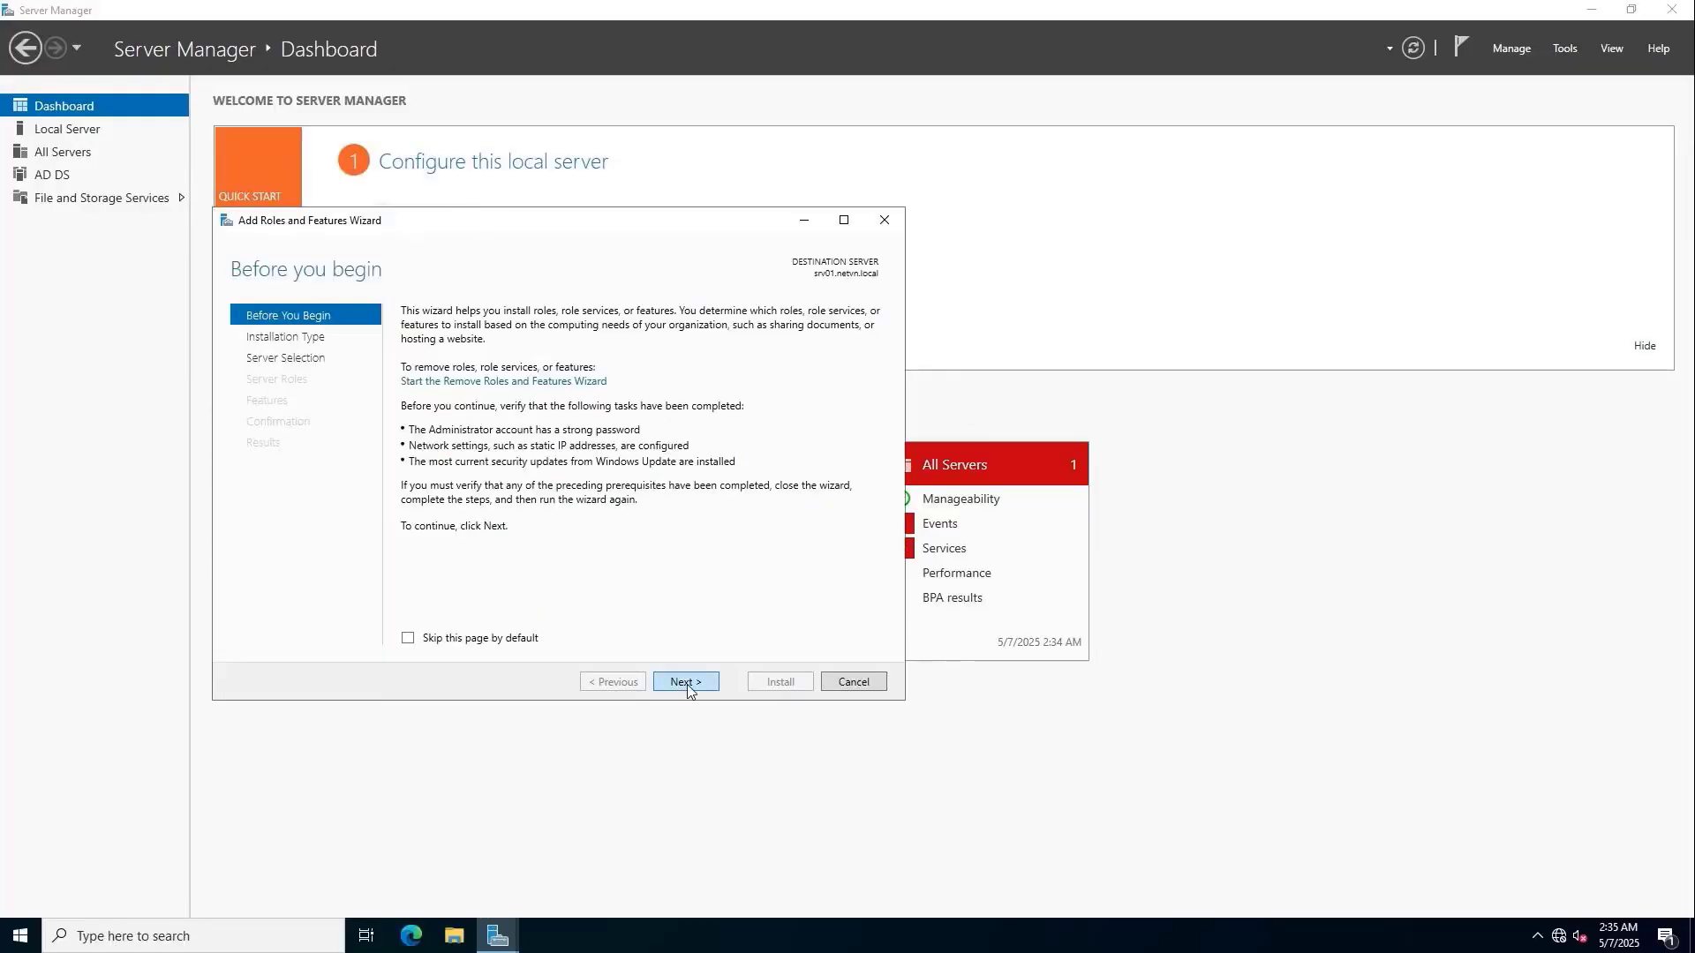
Tick the DNS Server role, accept its required features and install it.
left_click(686, 681)
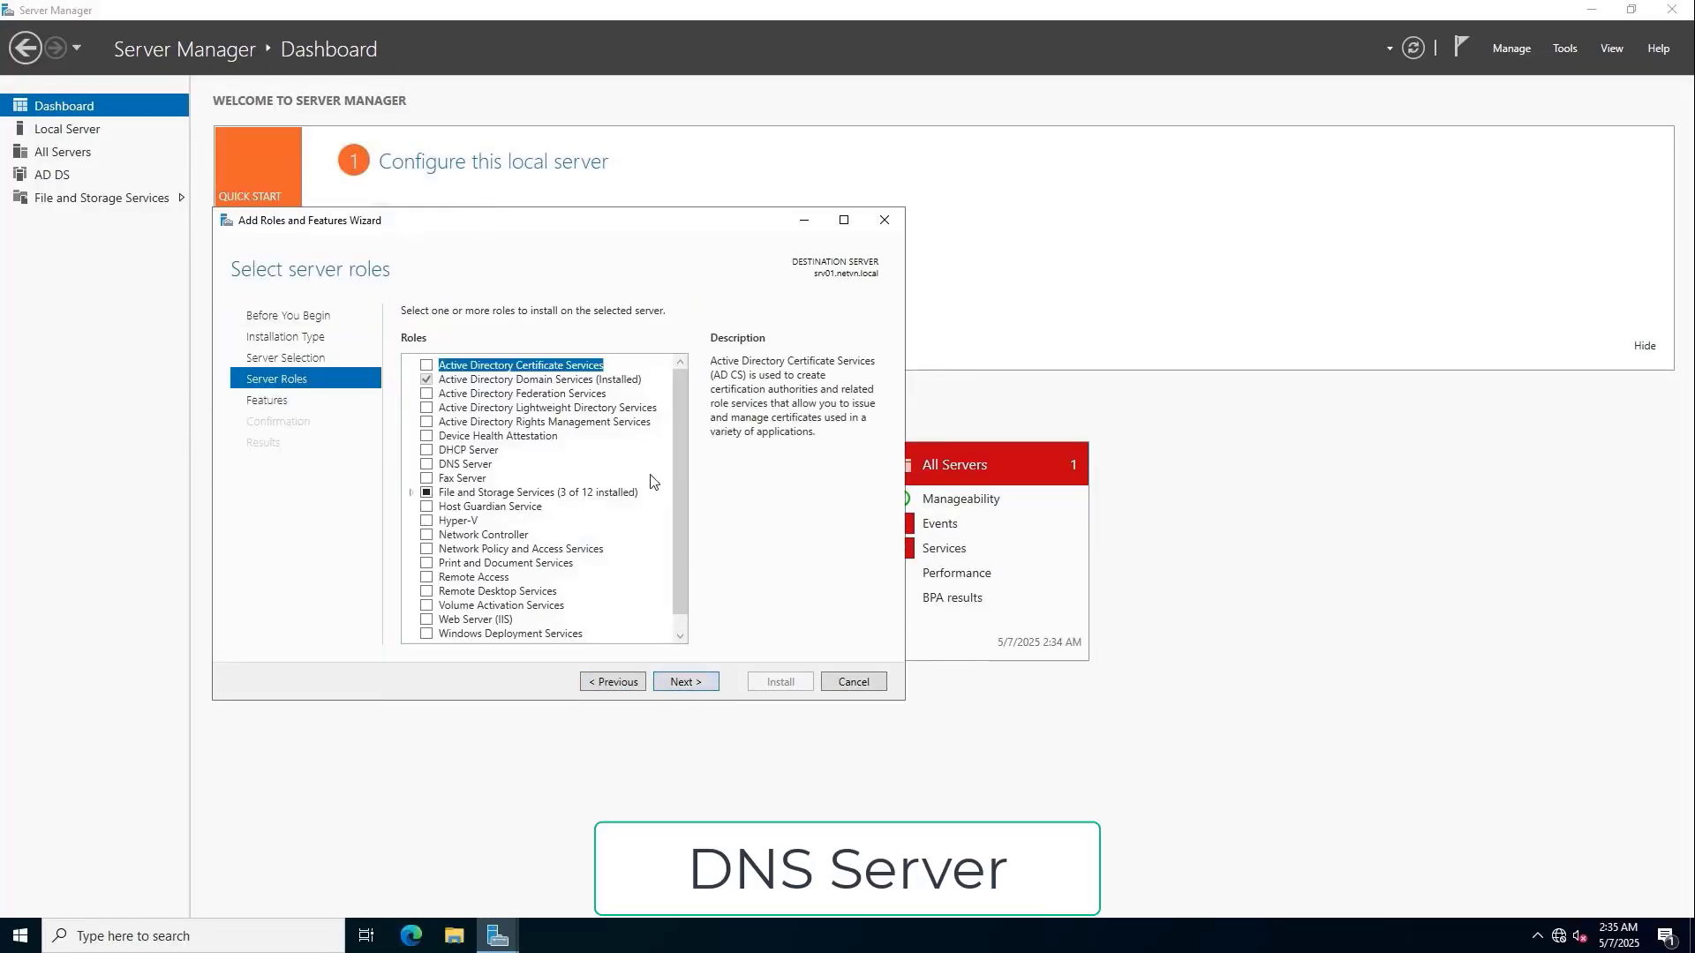
left_click(426, 464)
left_click(611, 603)
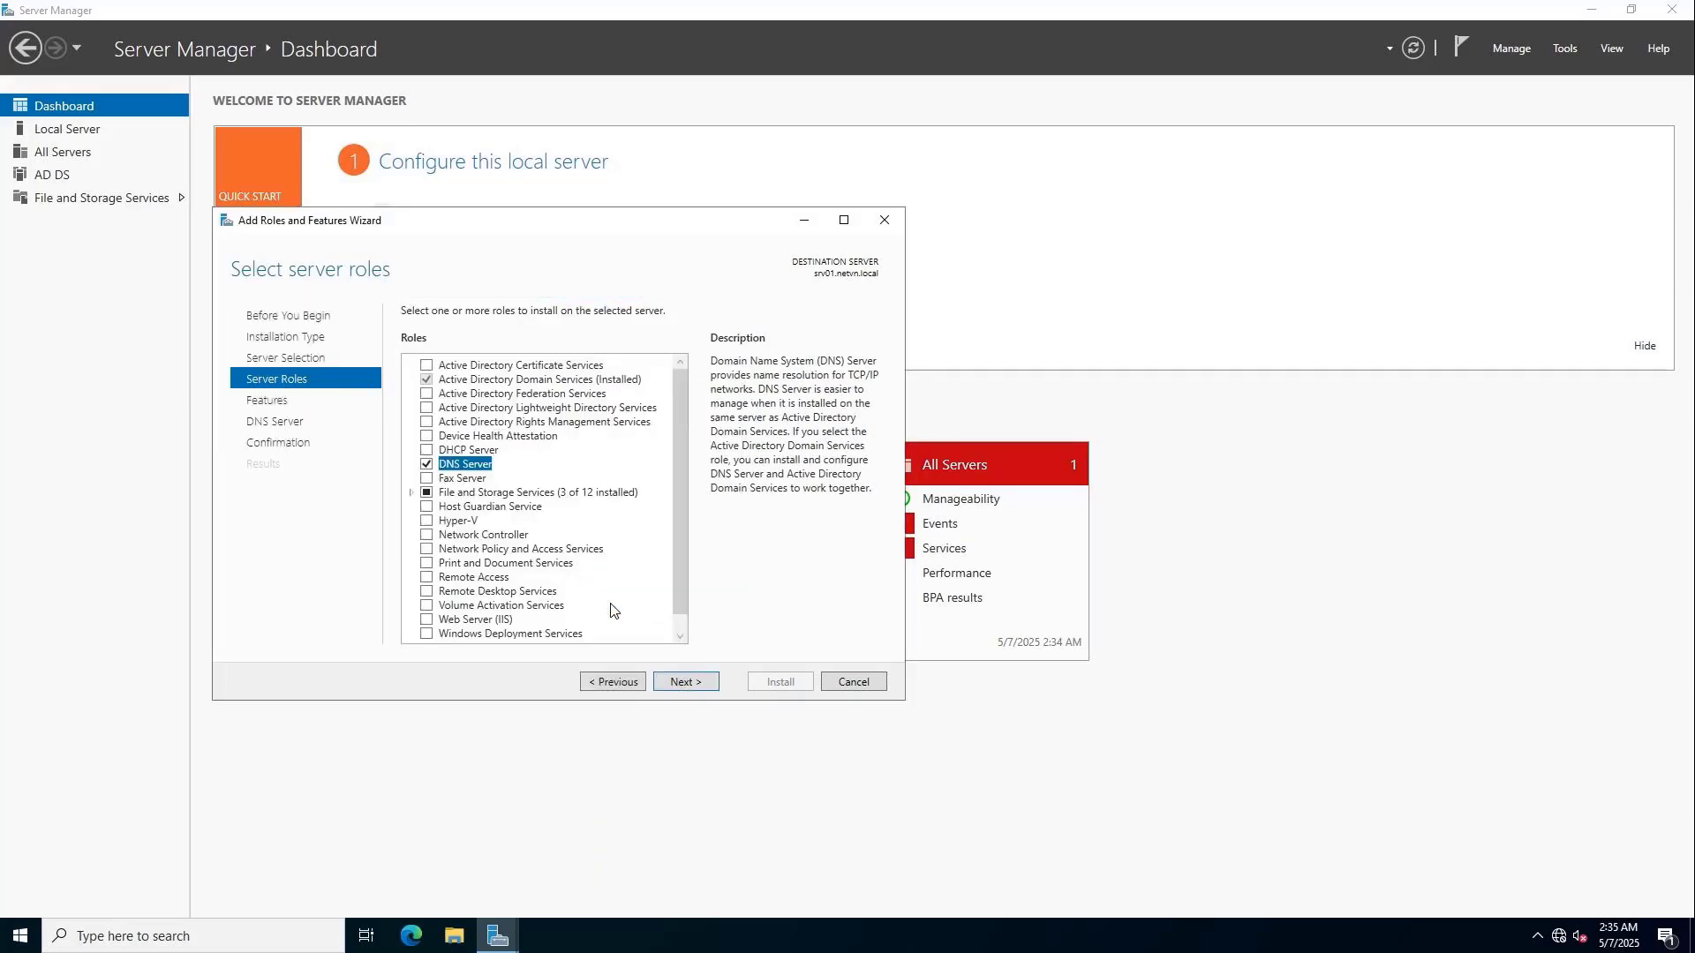
left_click(685, 683)
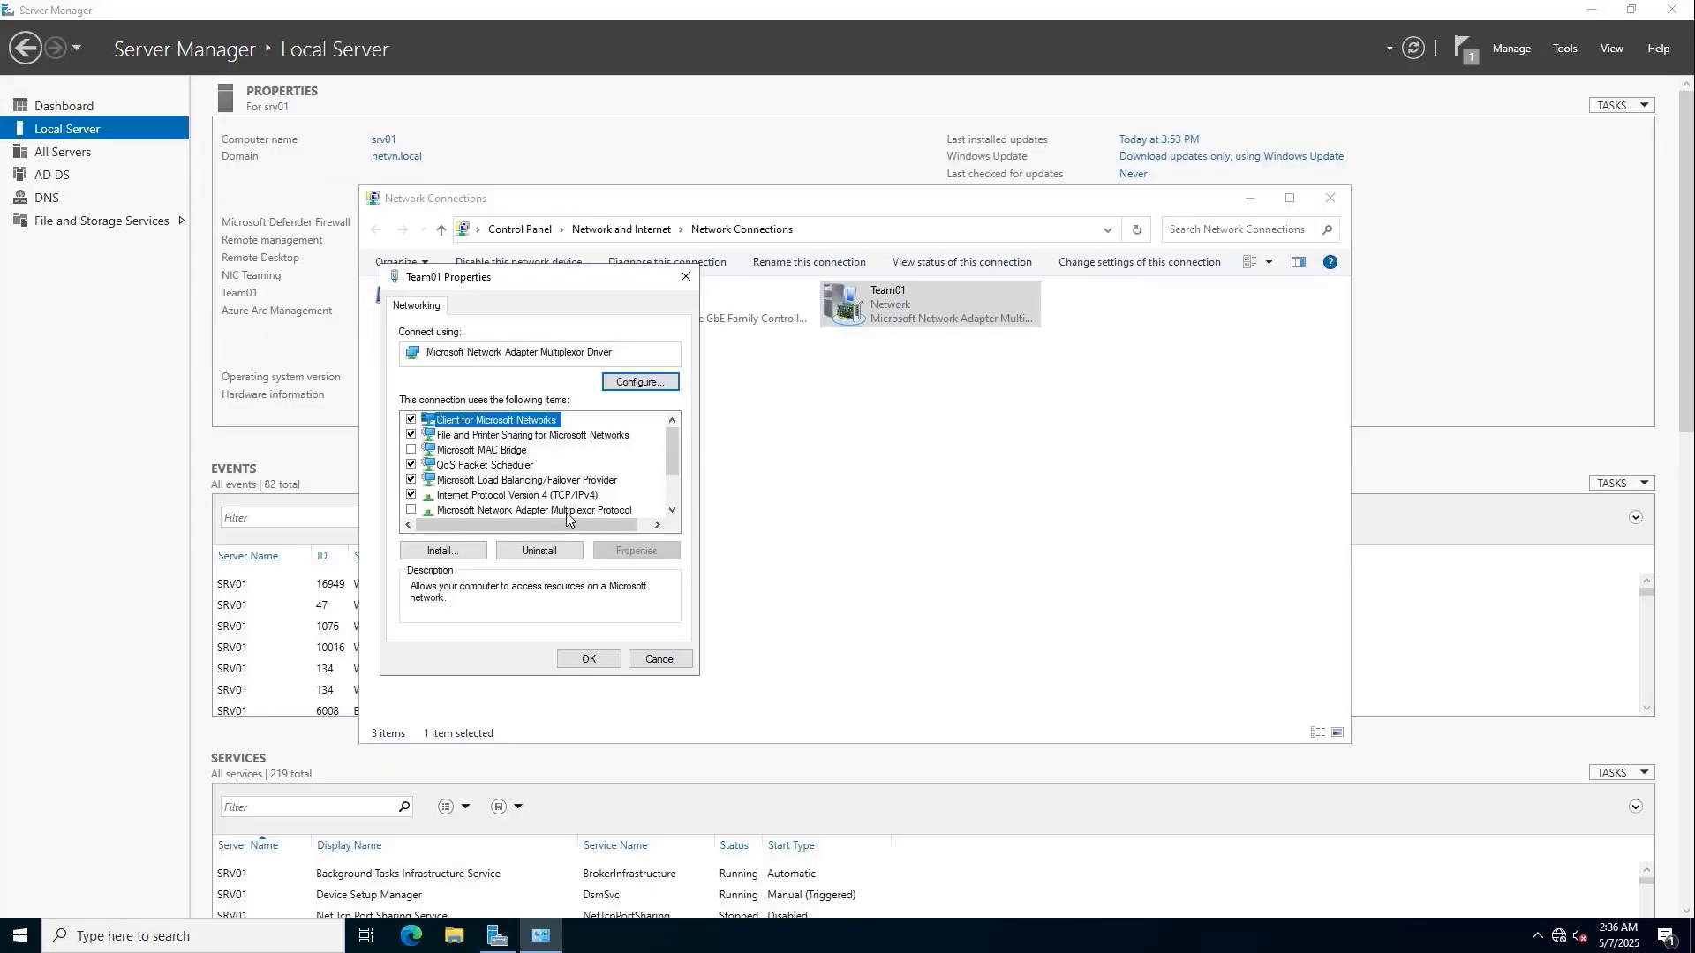
Review Team01's IPv4 settings, accept them, and close the adapter and Network Connections windows.
double_click(575, 495)
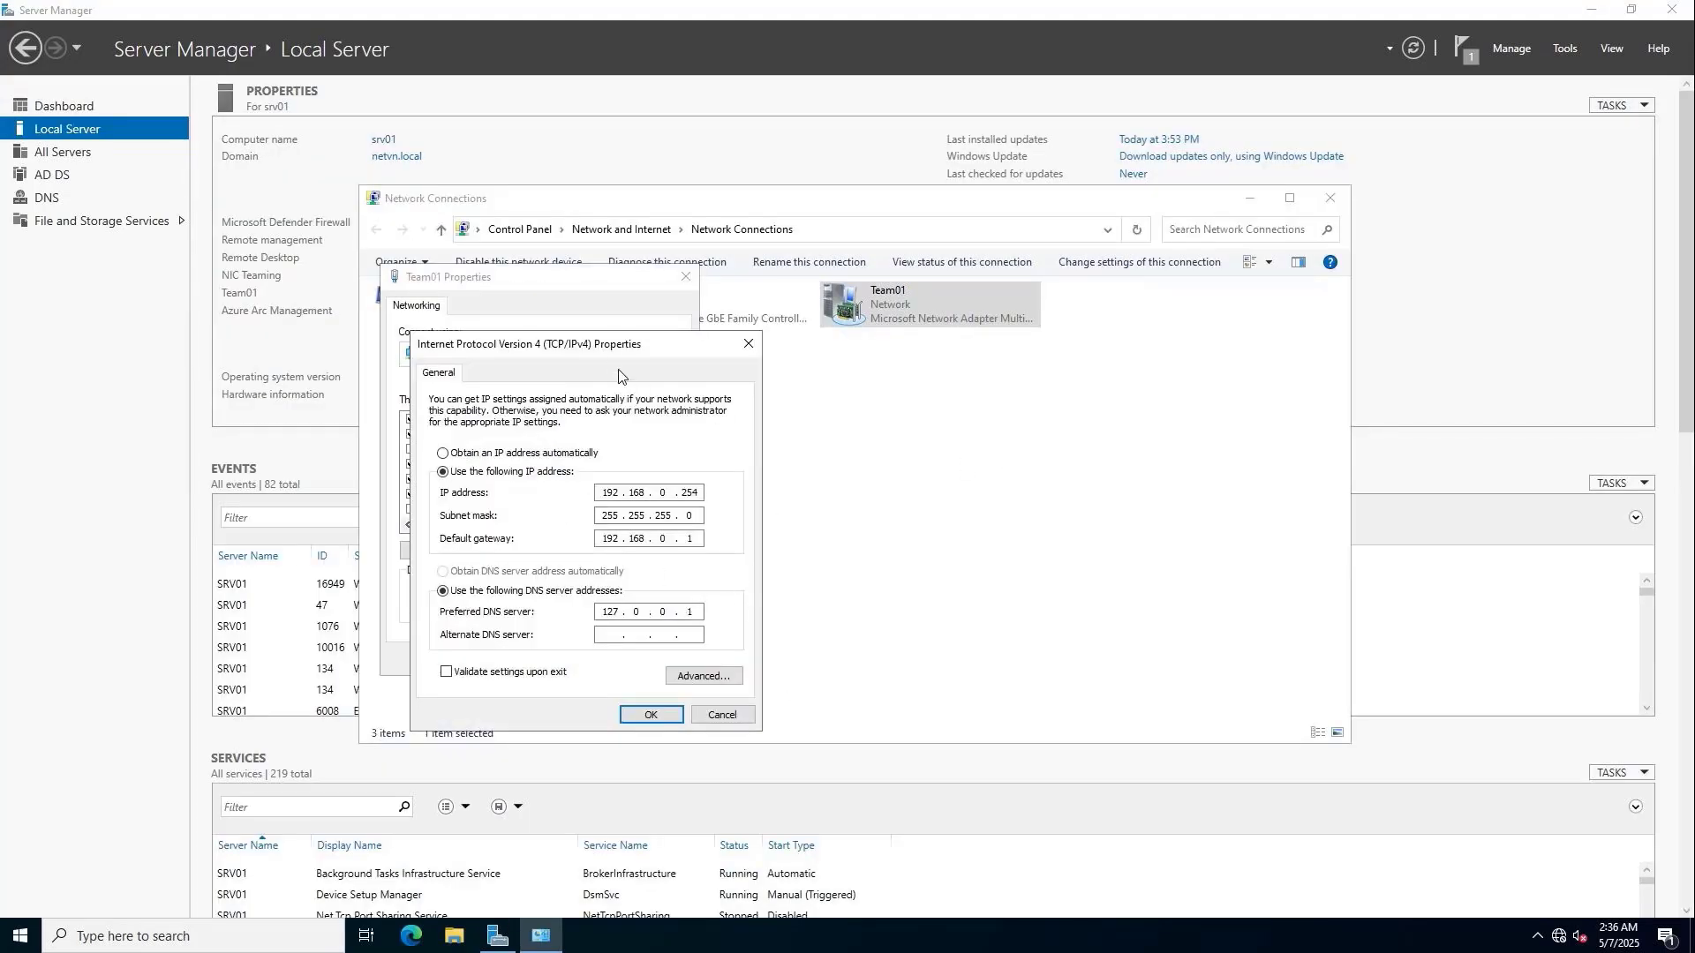
left_click_drag(614, 344, 909, 284)
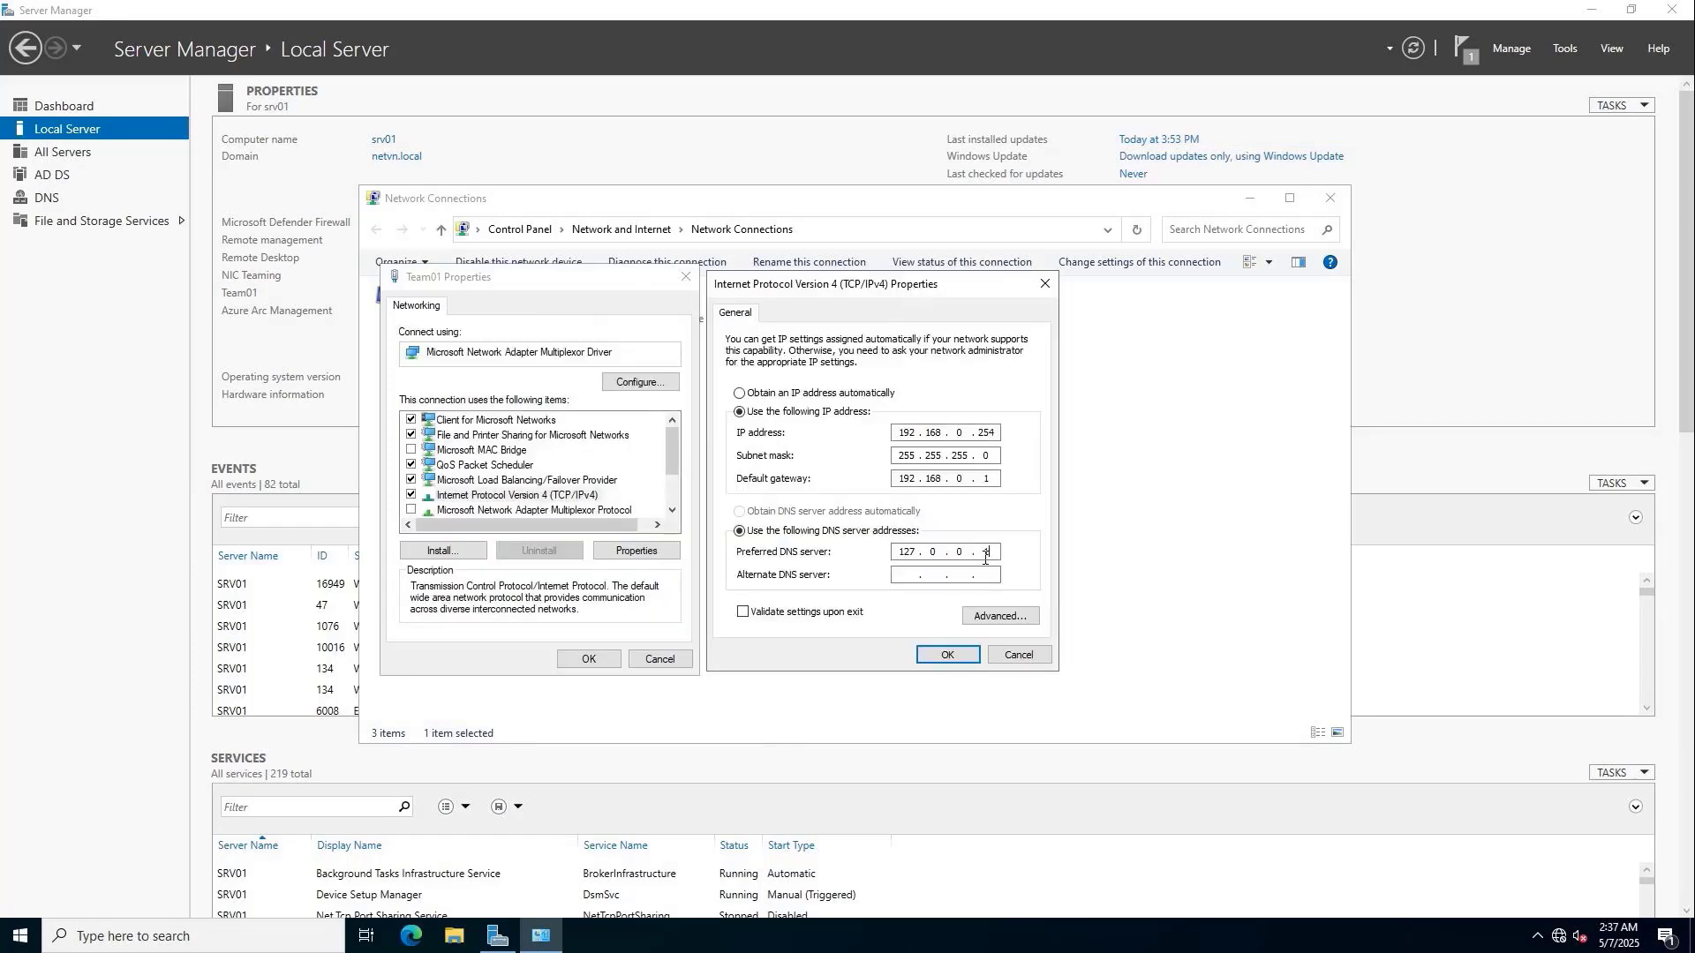
left_click(951, 654)
left_click(589, 658)
left_click(1331, 198)
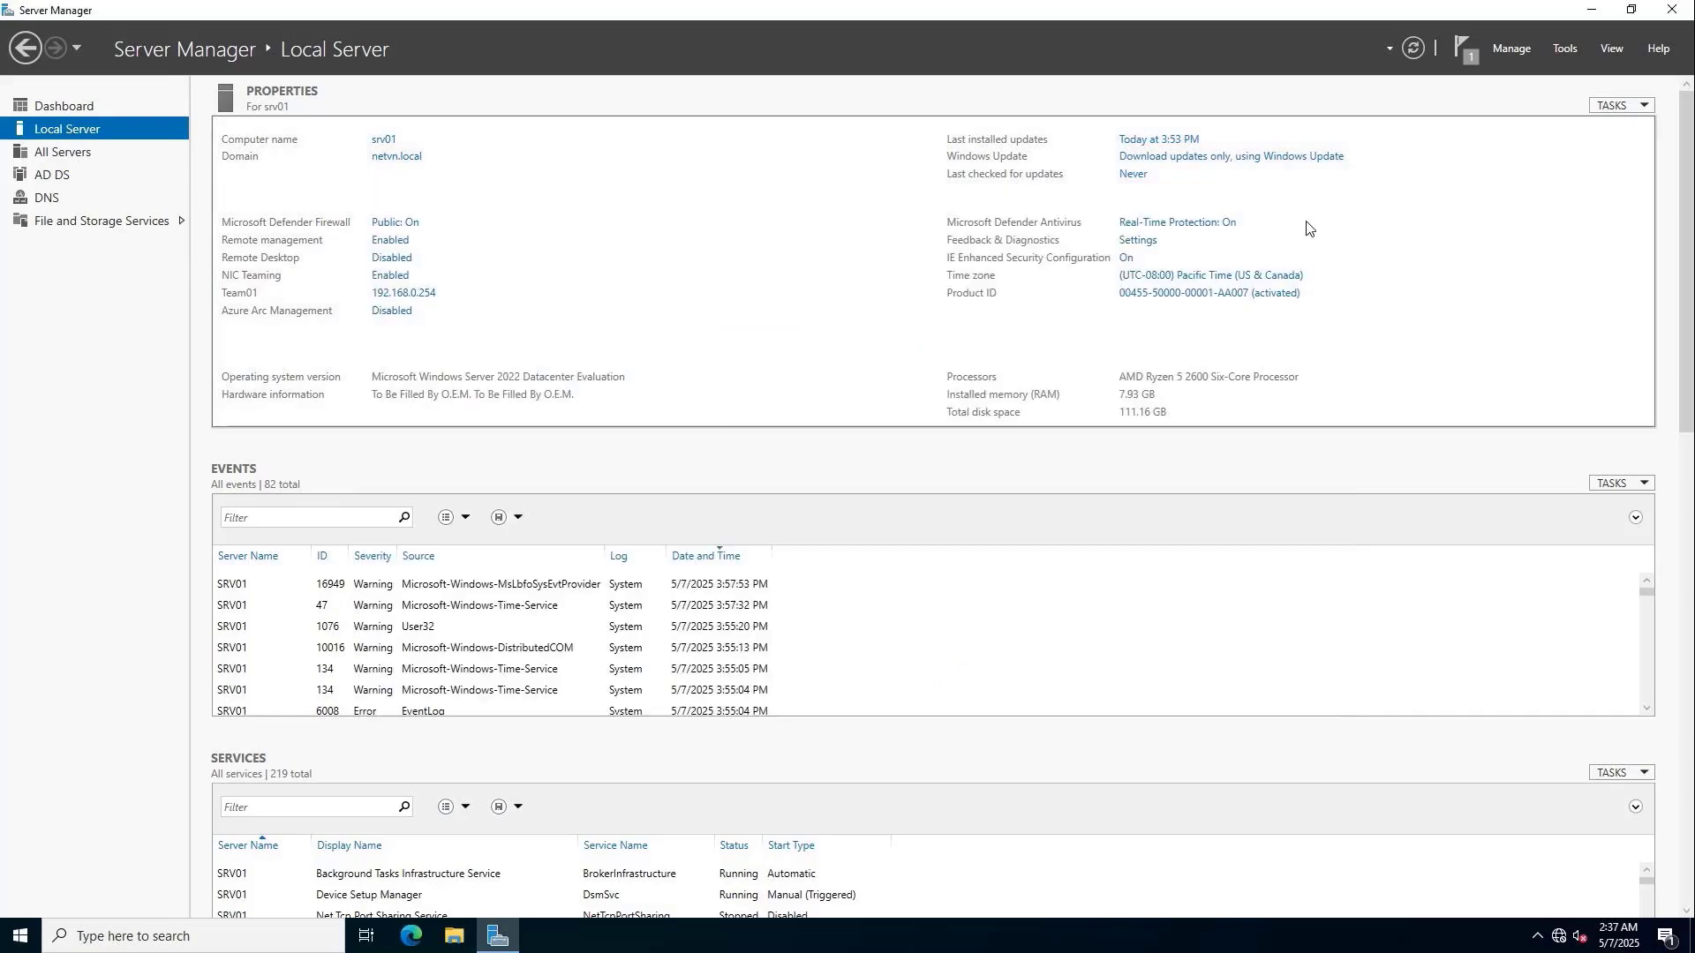
Launch DNS Manager, maximize it and select Reverse Lookup Zones on SRV01.
left_click(1565, 51)
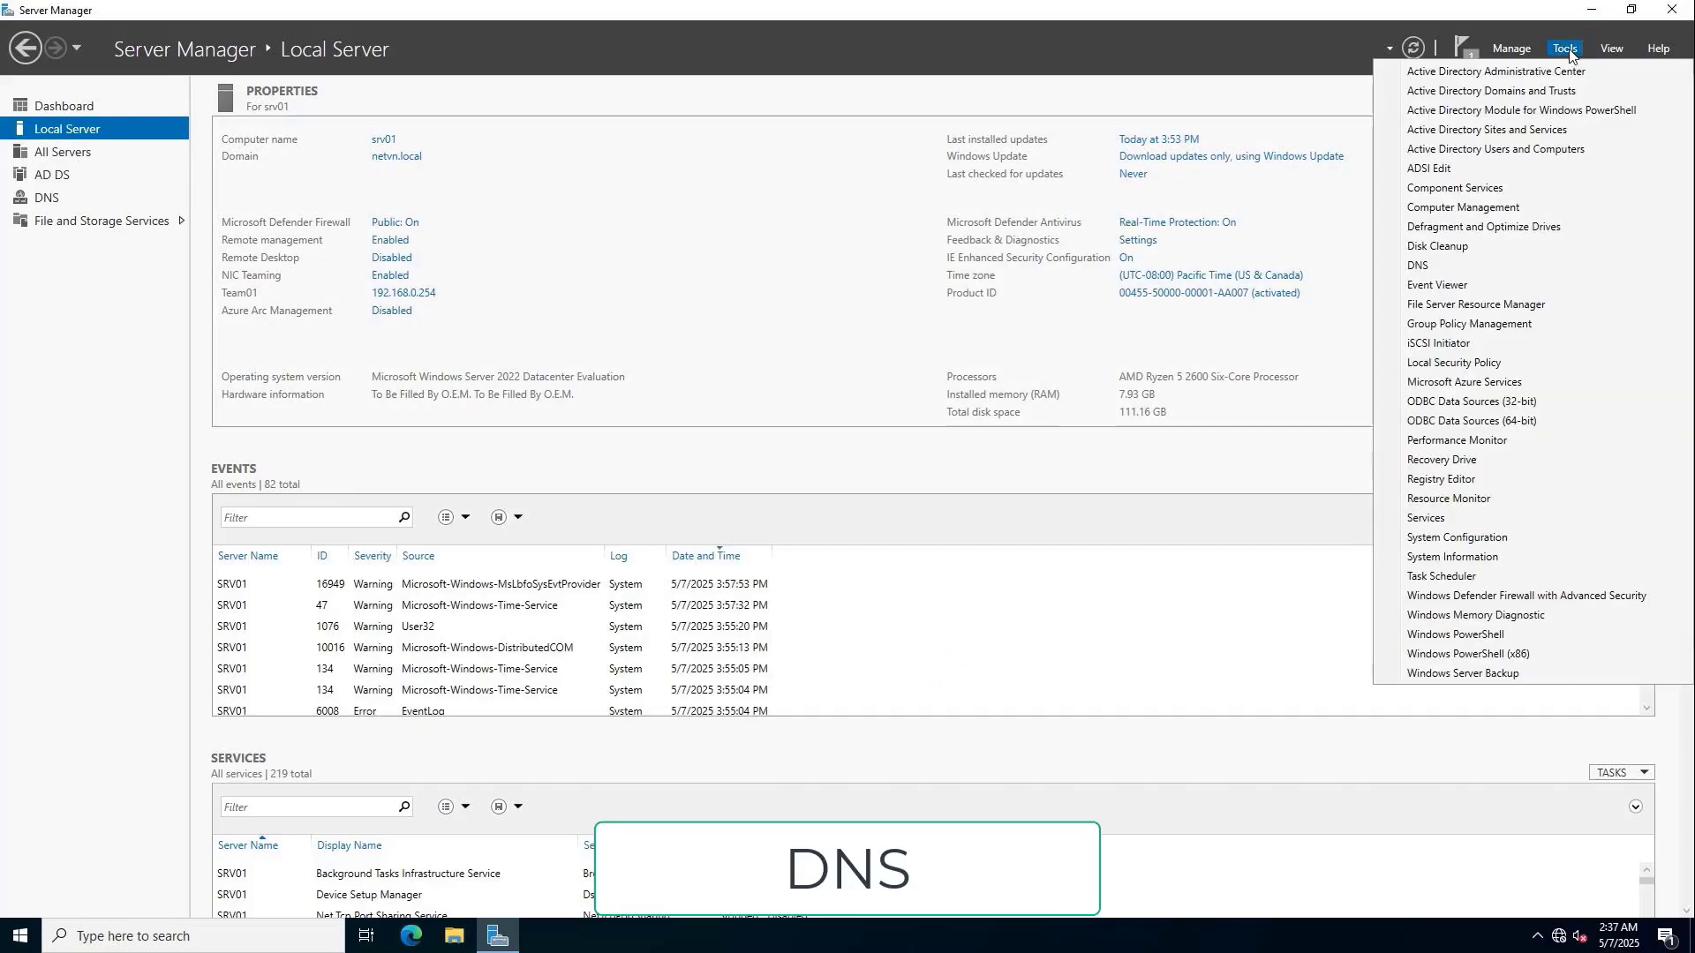
left_click(1464, 263)
left_click(511, 253)
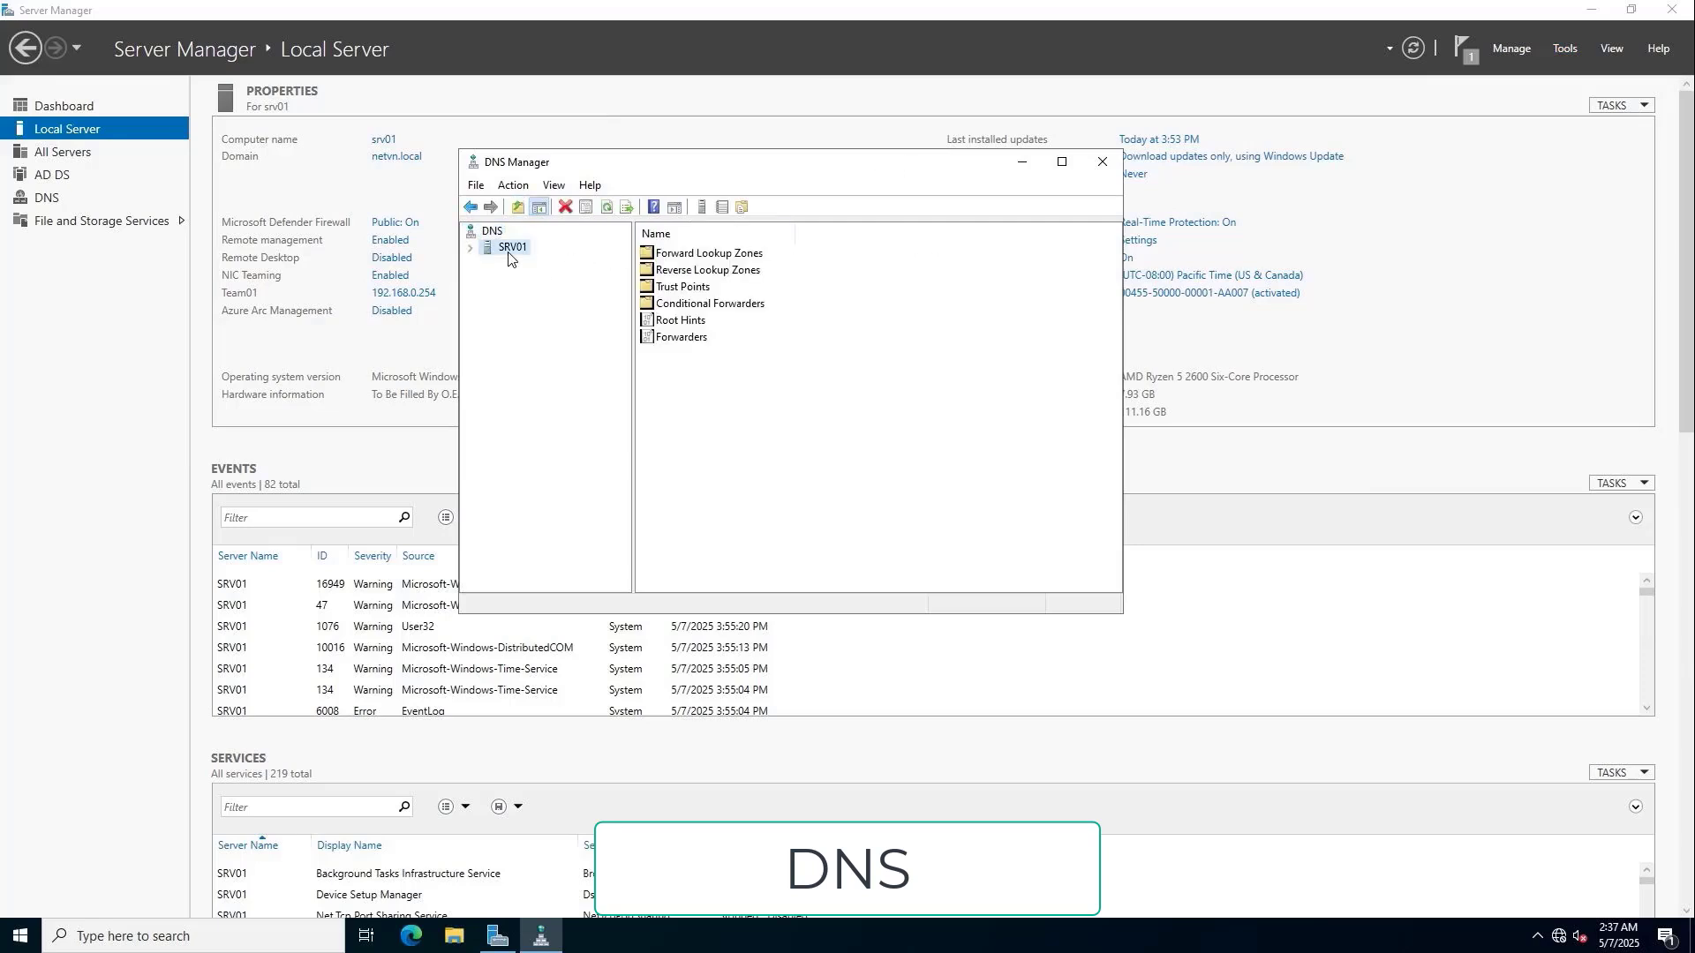
left_click(471, 248)
left_click(1062, 163)
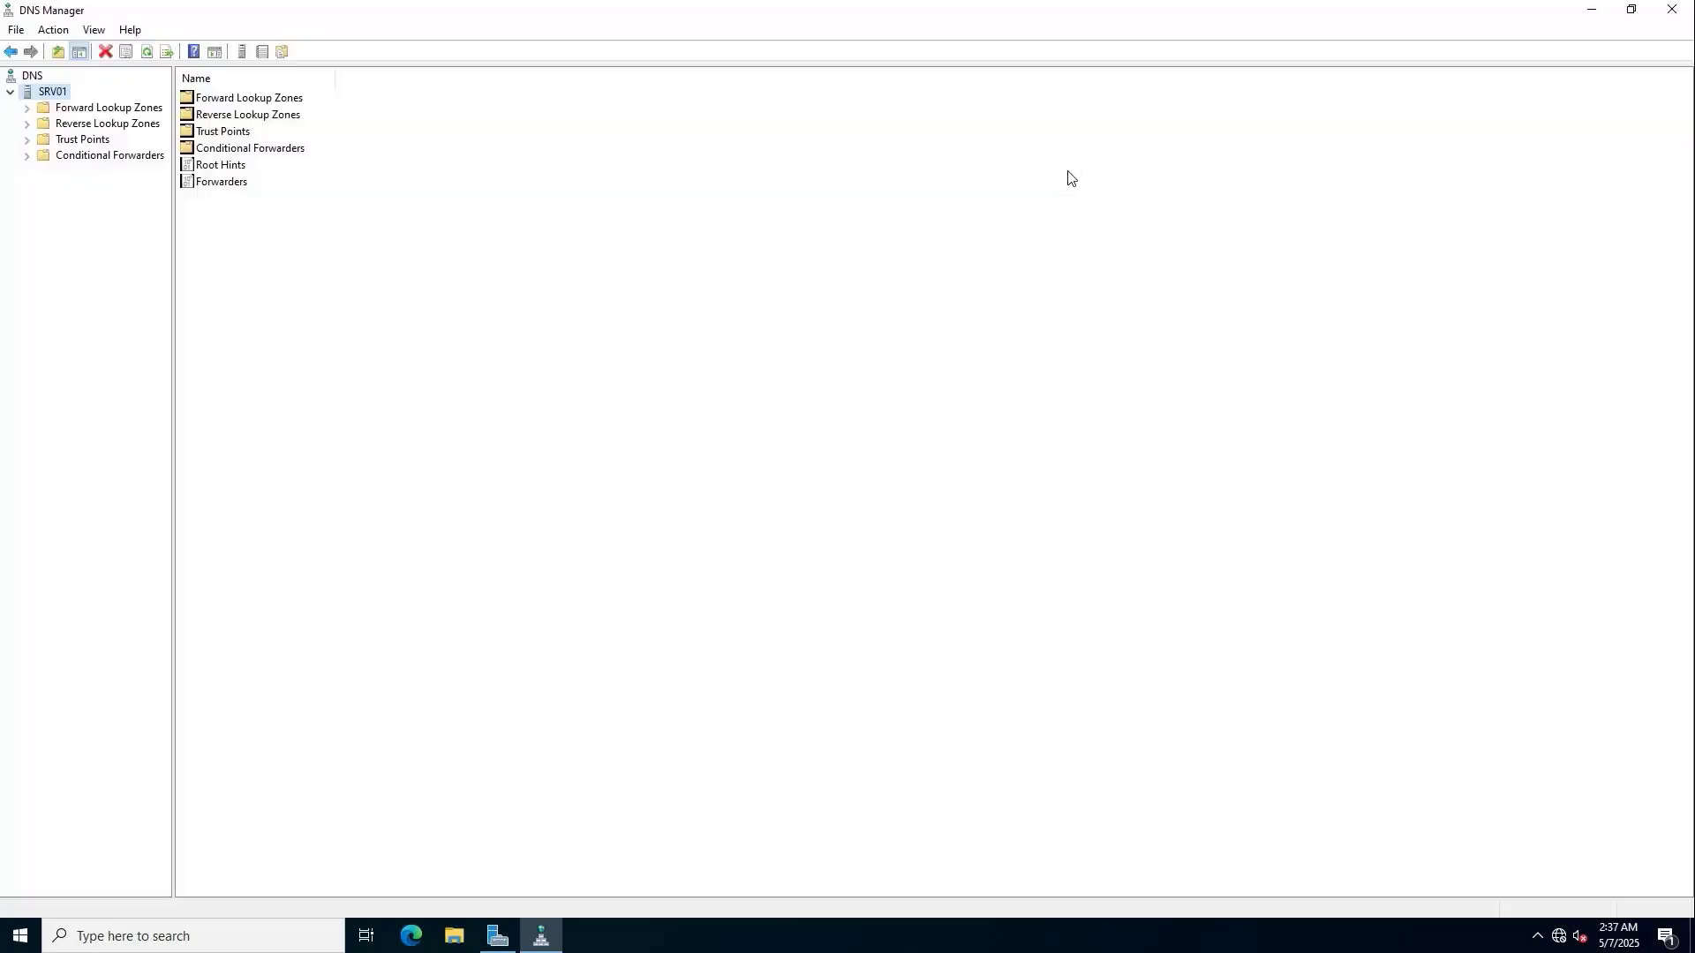
left_click(126, 129)
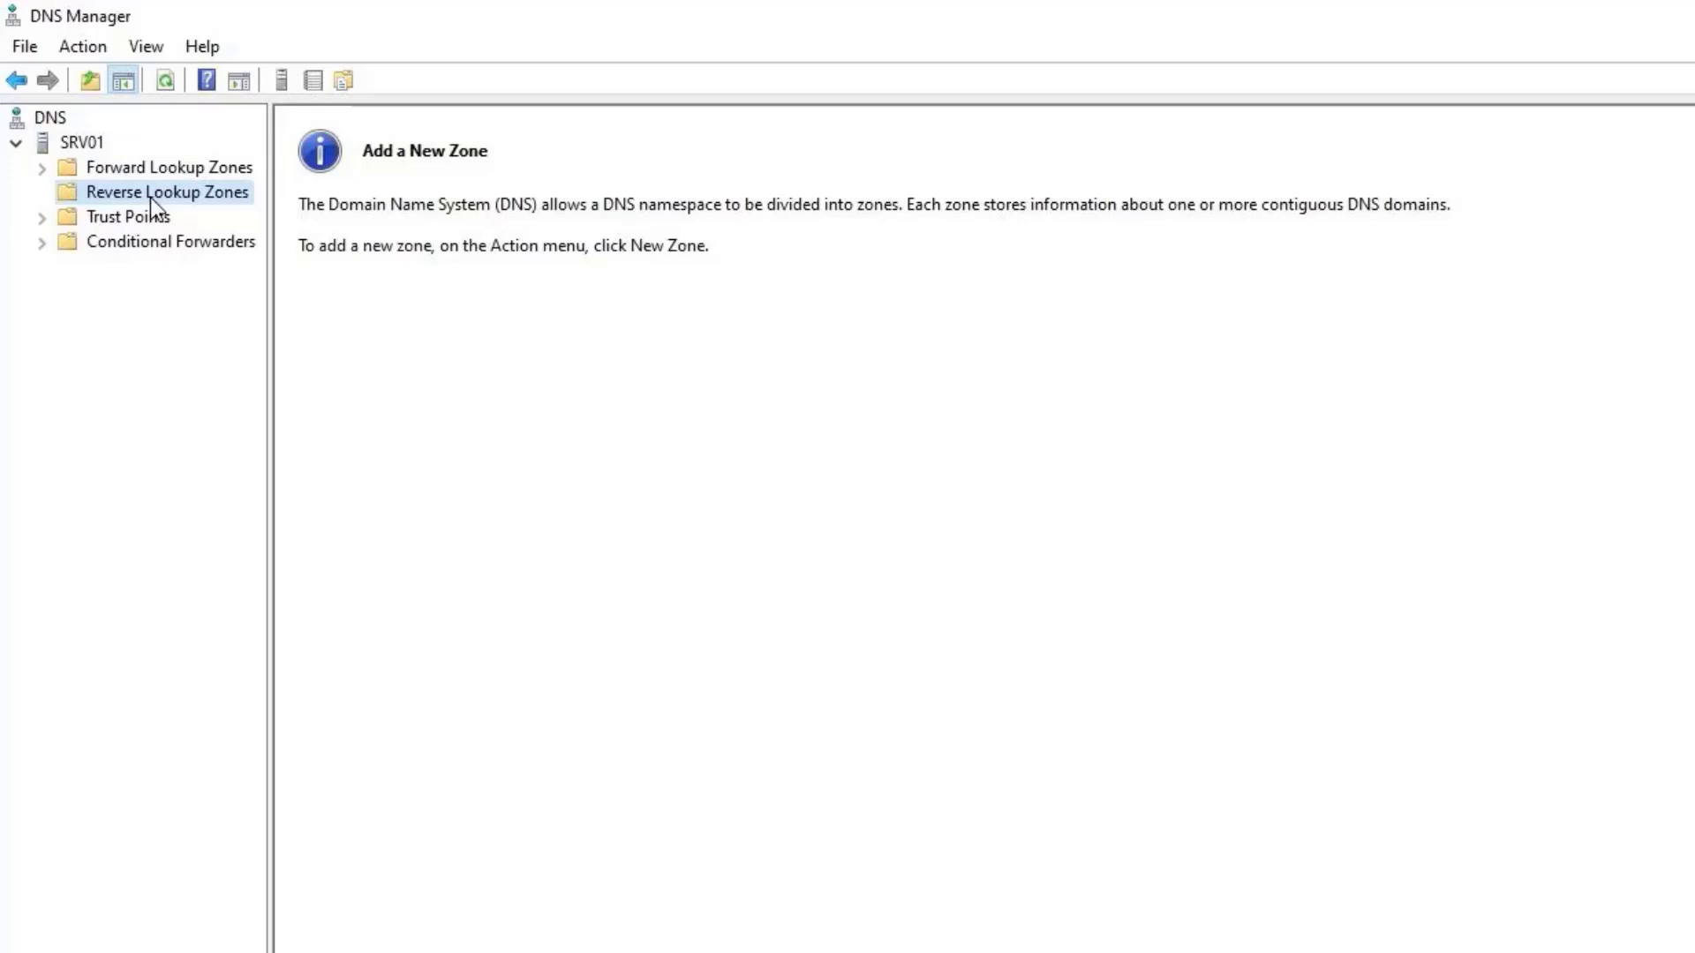
Create a primary AD-integrated IPv4 reverse zone for network ID 192.168.0.
right_click(160, 214)
left_click(255, 233)
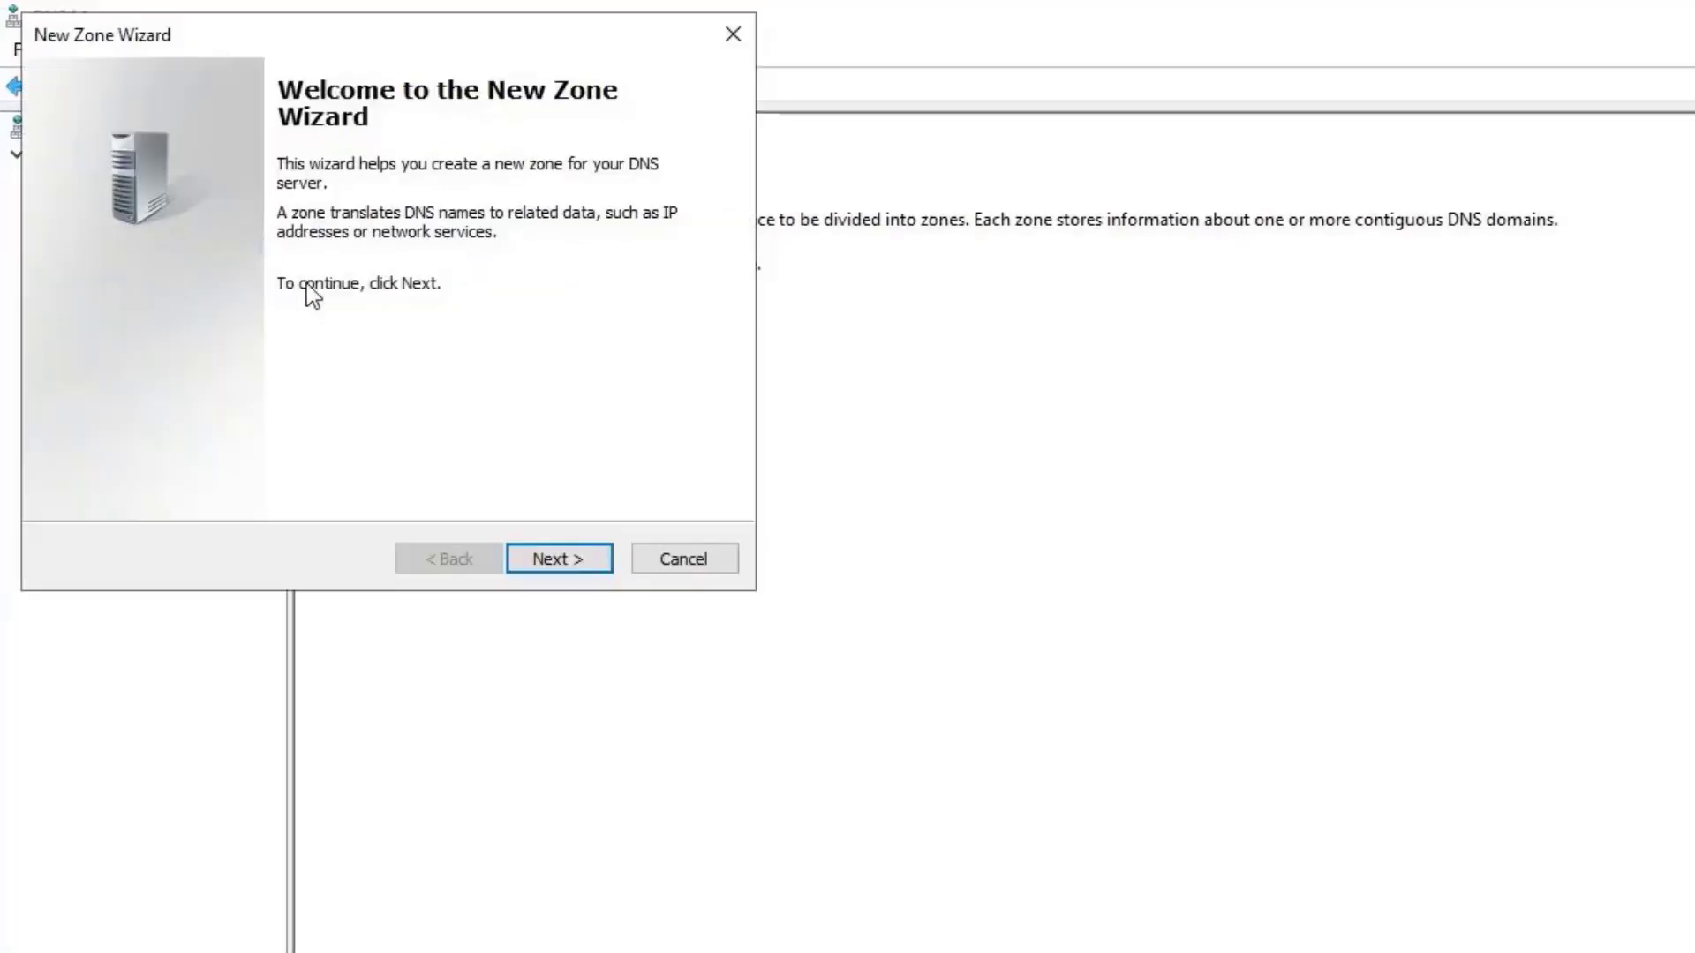
left_click(559, 559)
left_click(560, 559)
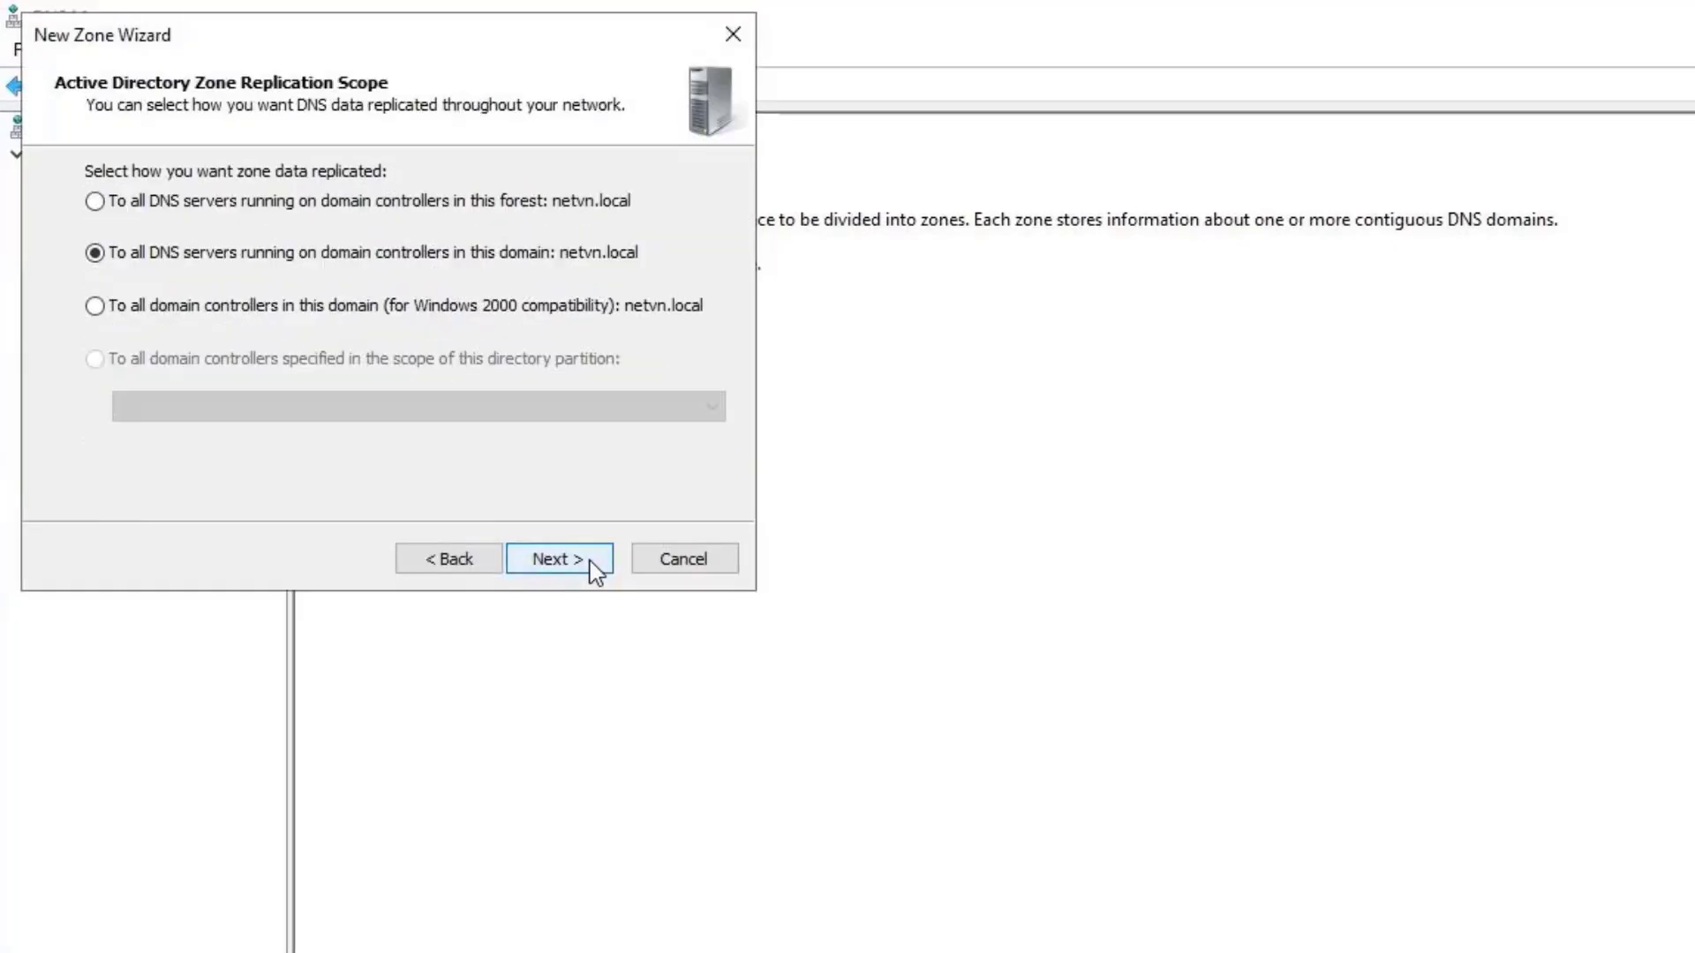
left_click(590, 565)
left_click(587, 566)
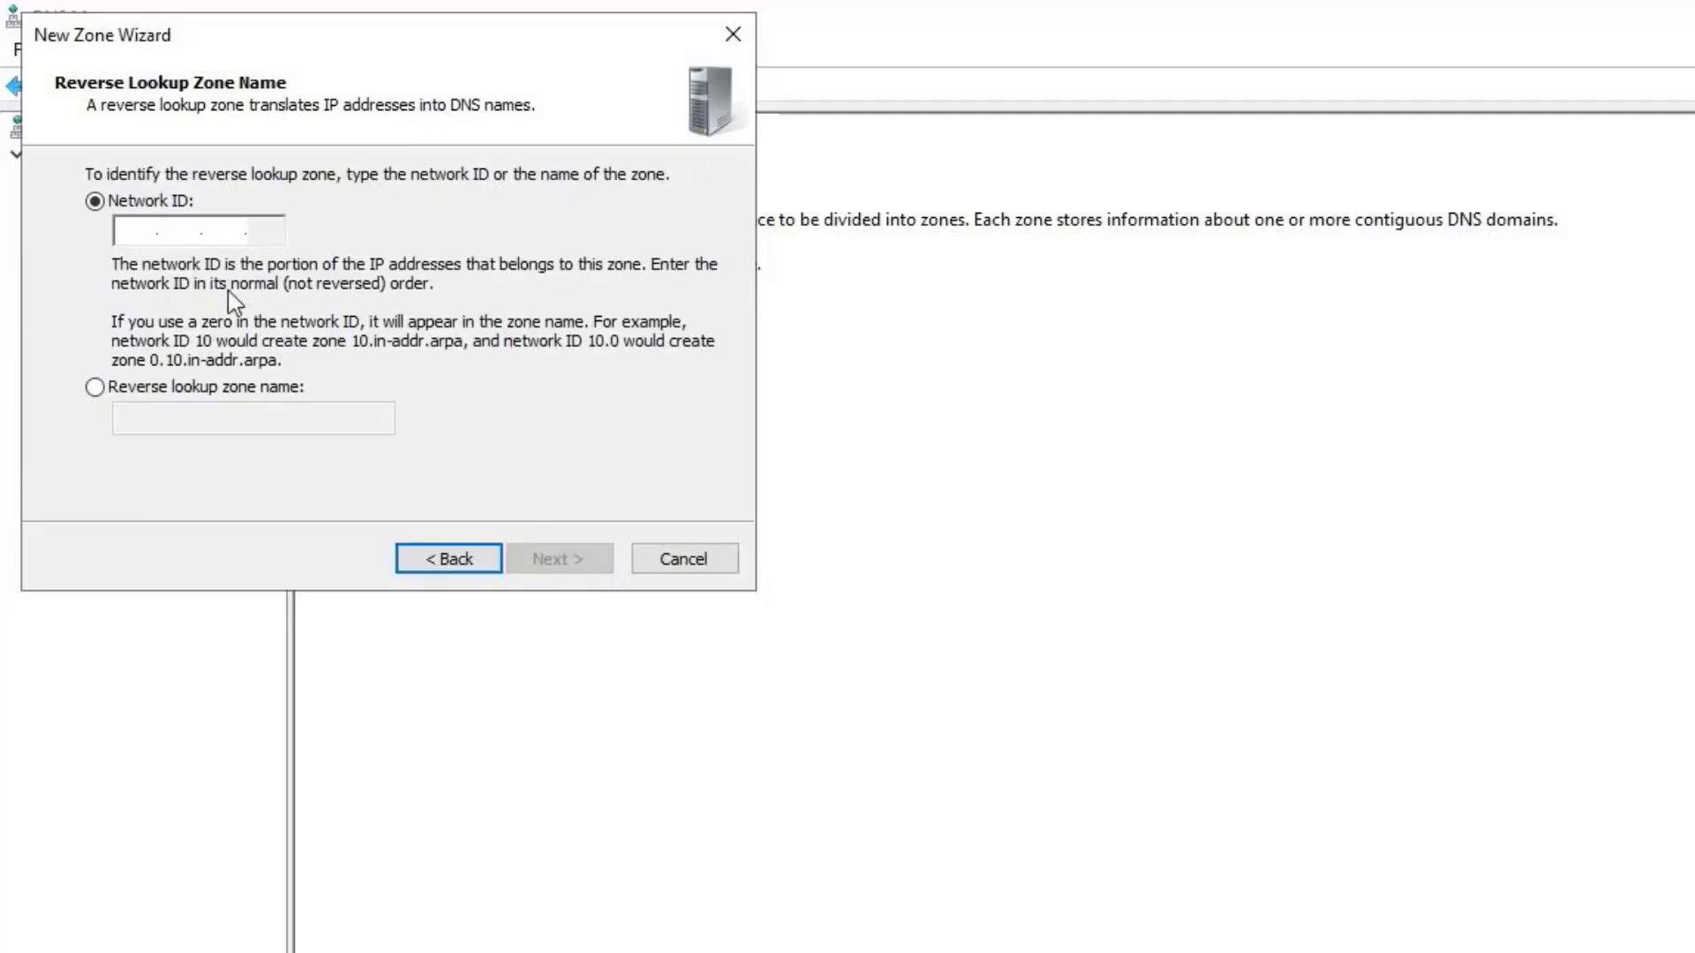
left_click(152, 233)
type("192 .1")
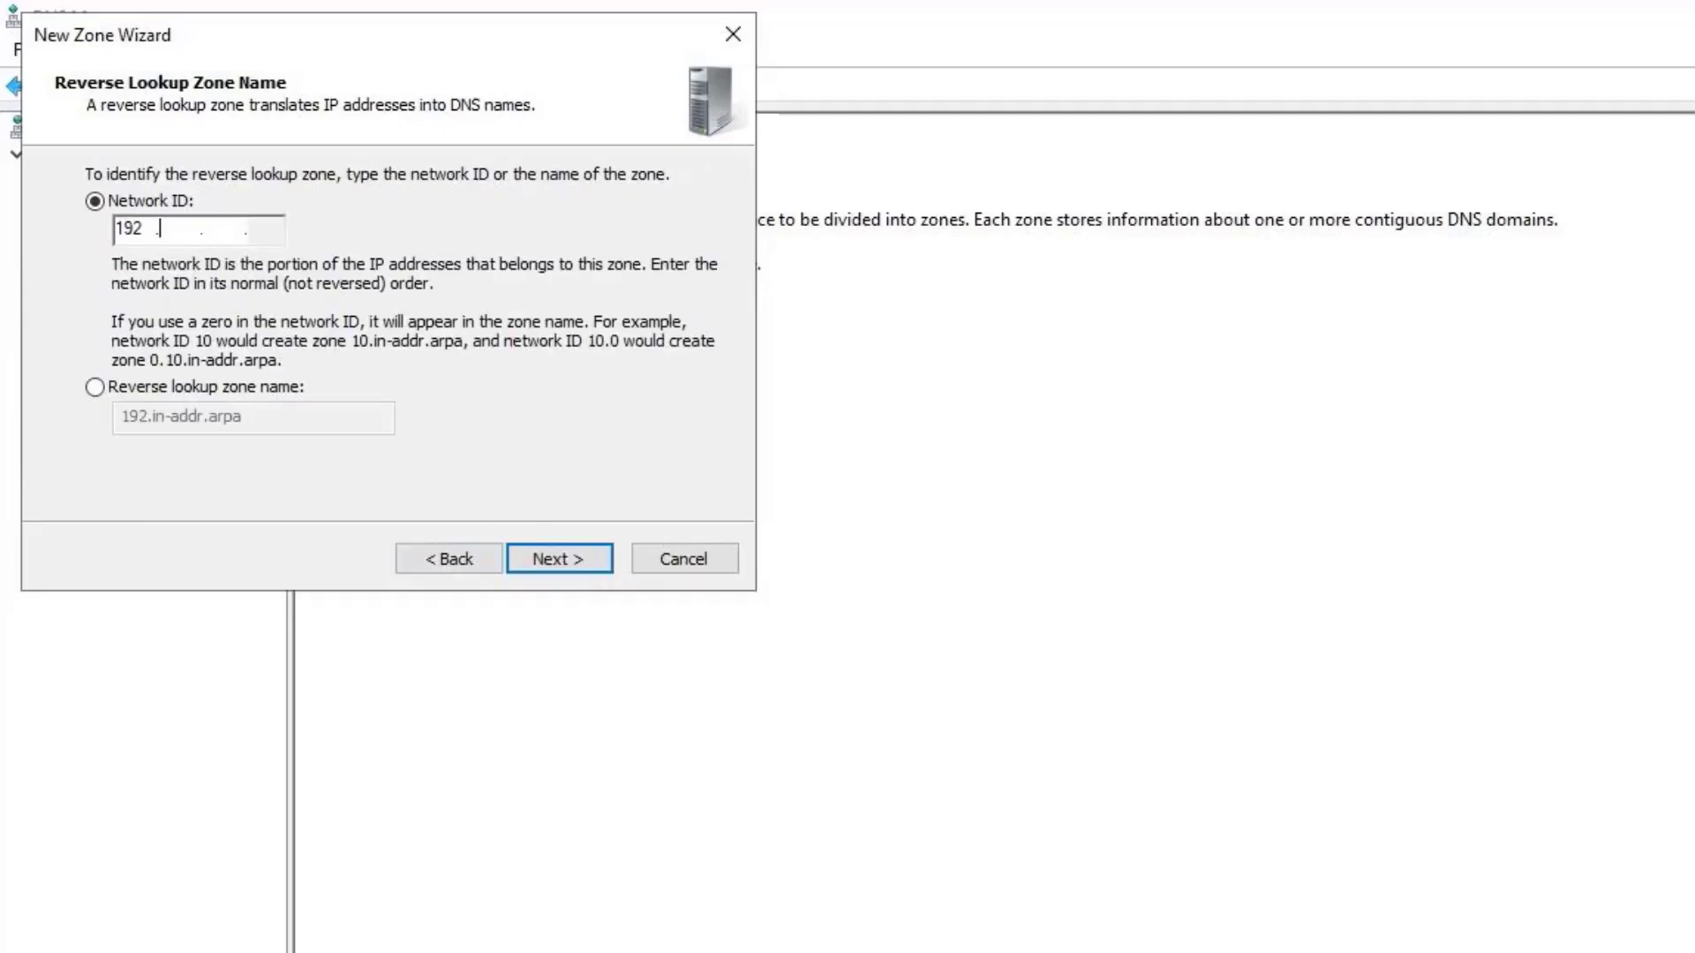
type("68 .0")
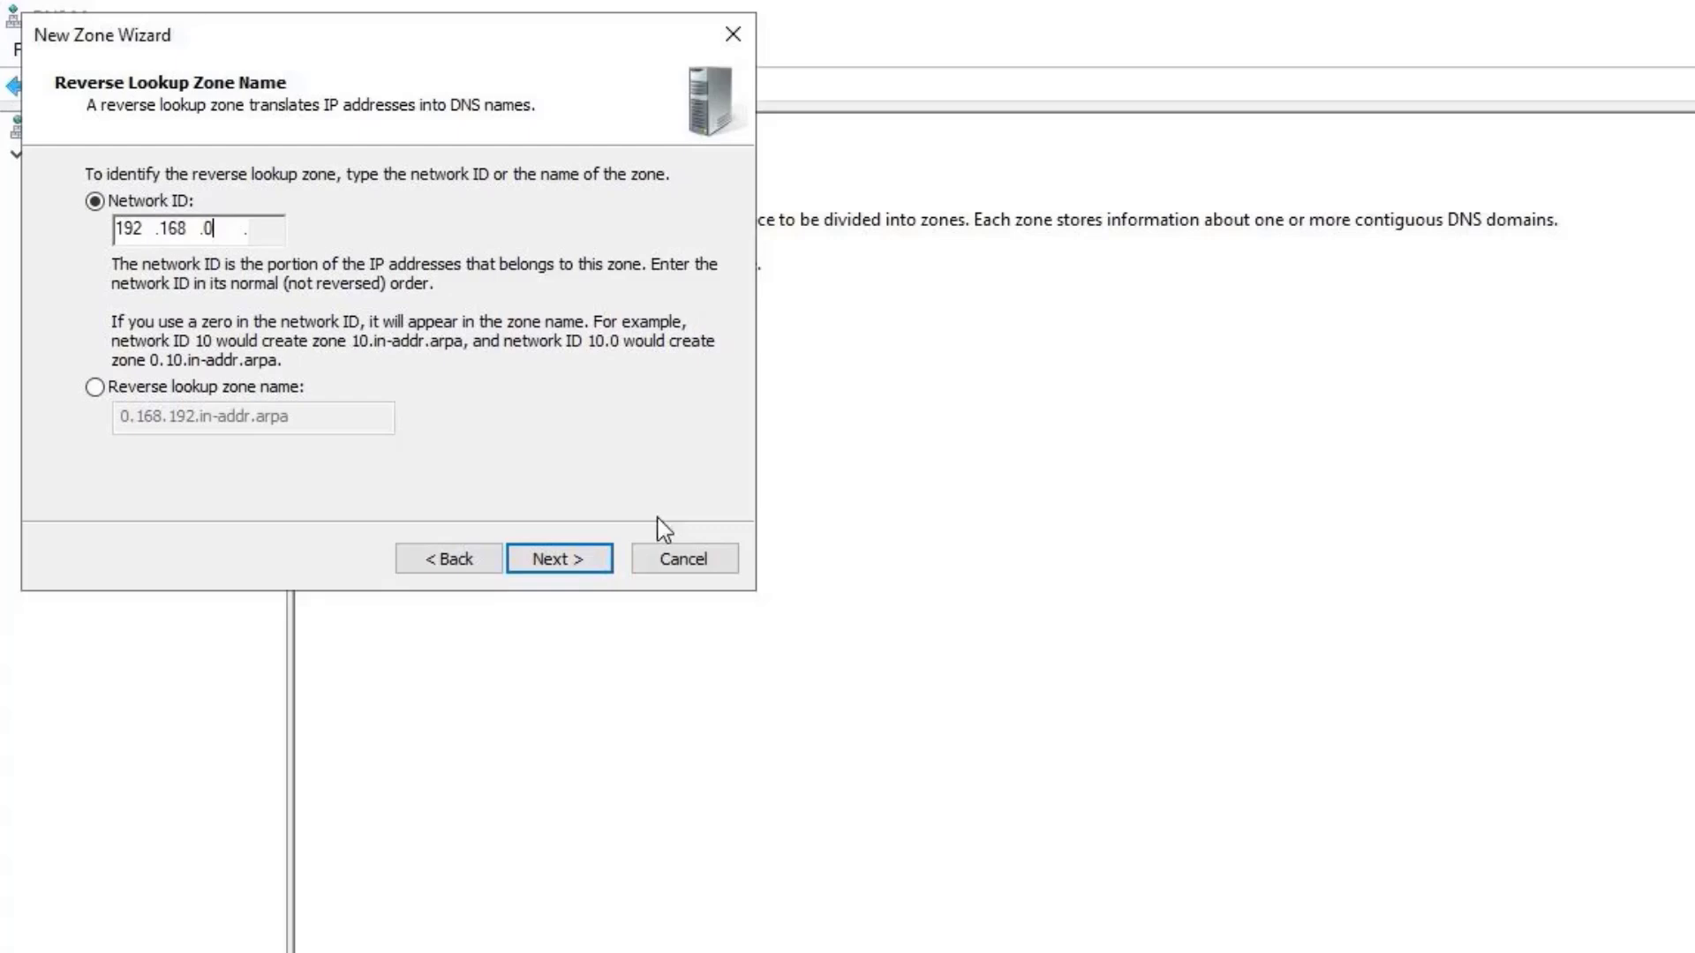
left_click(589, 558)
left_click(588, 557)
left_click(589, 558)
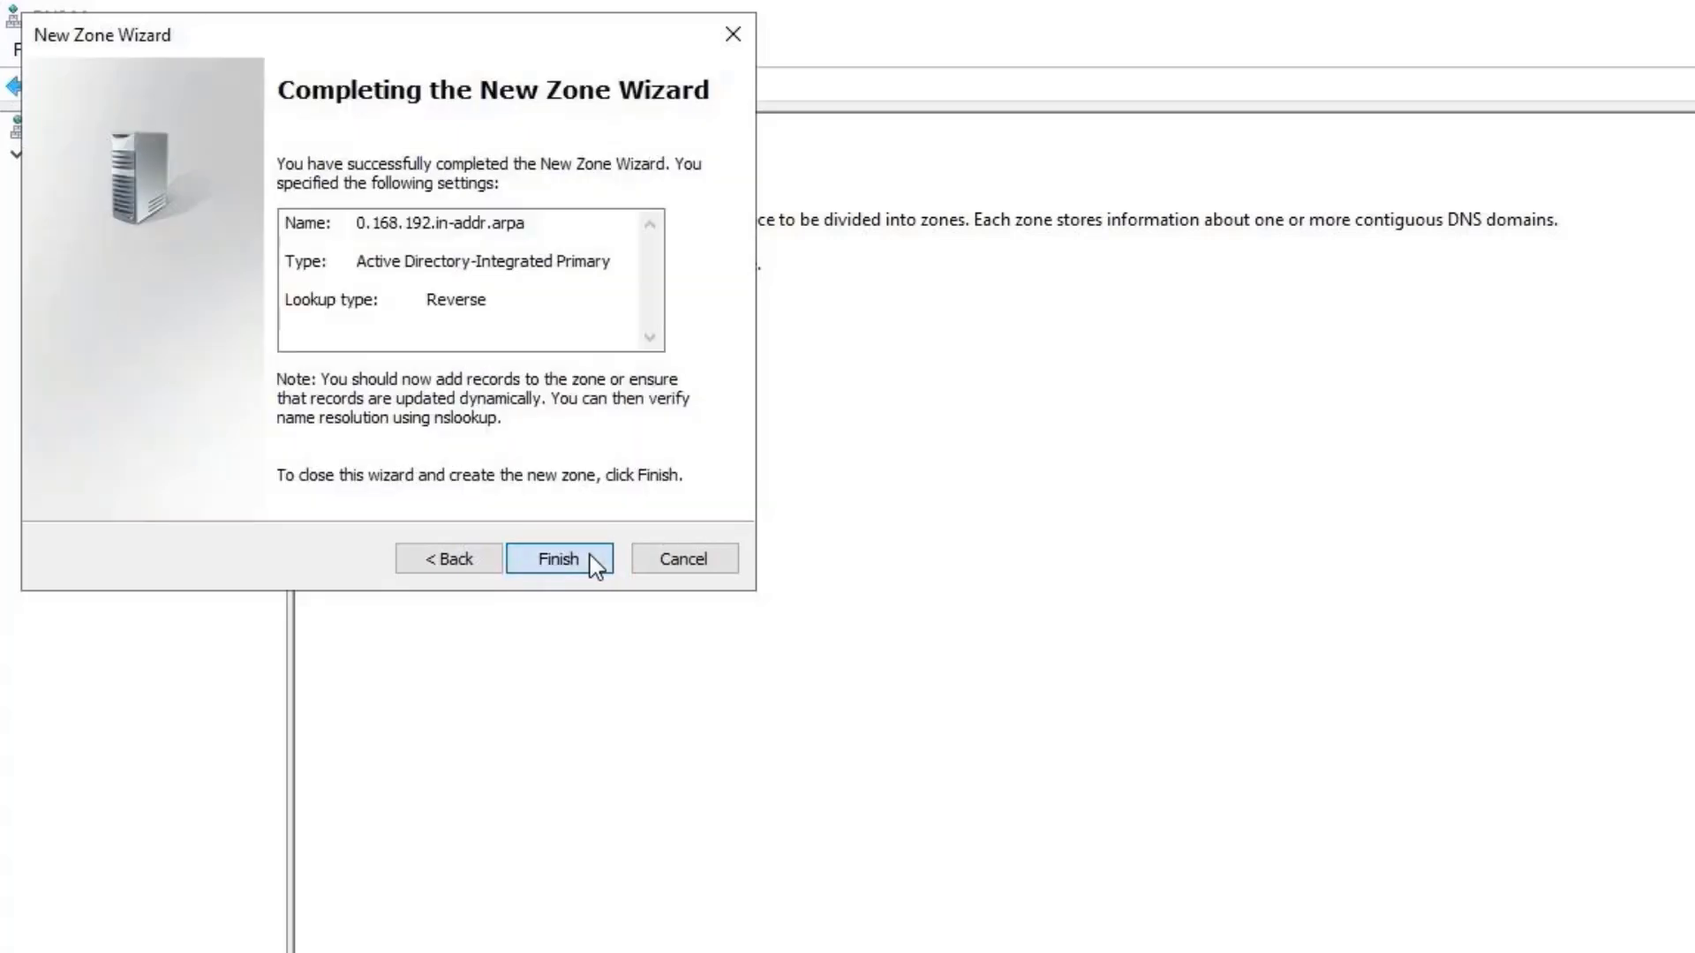
Show the 0.168.192.in-addr.arpa zone's records, then minimize DNS Manager.
left_click(573, 168)
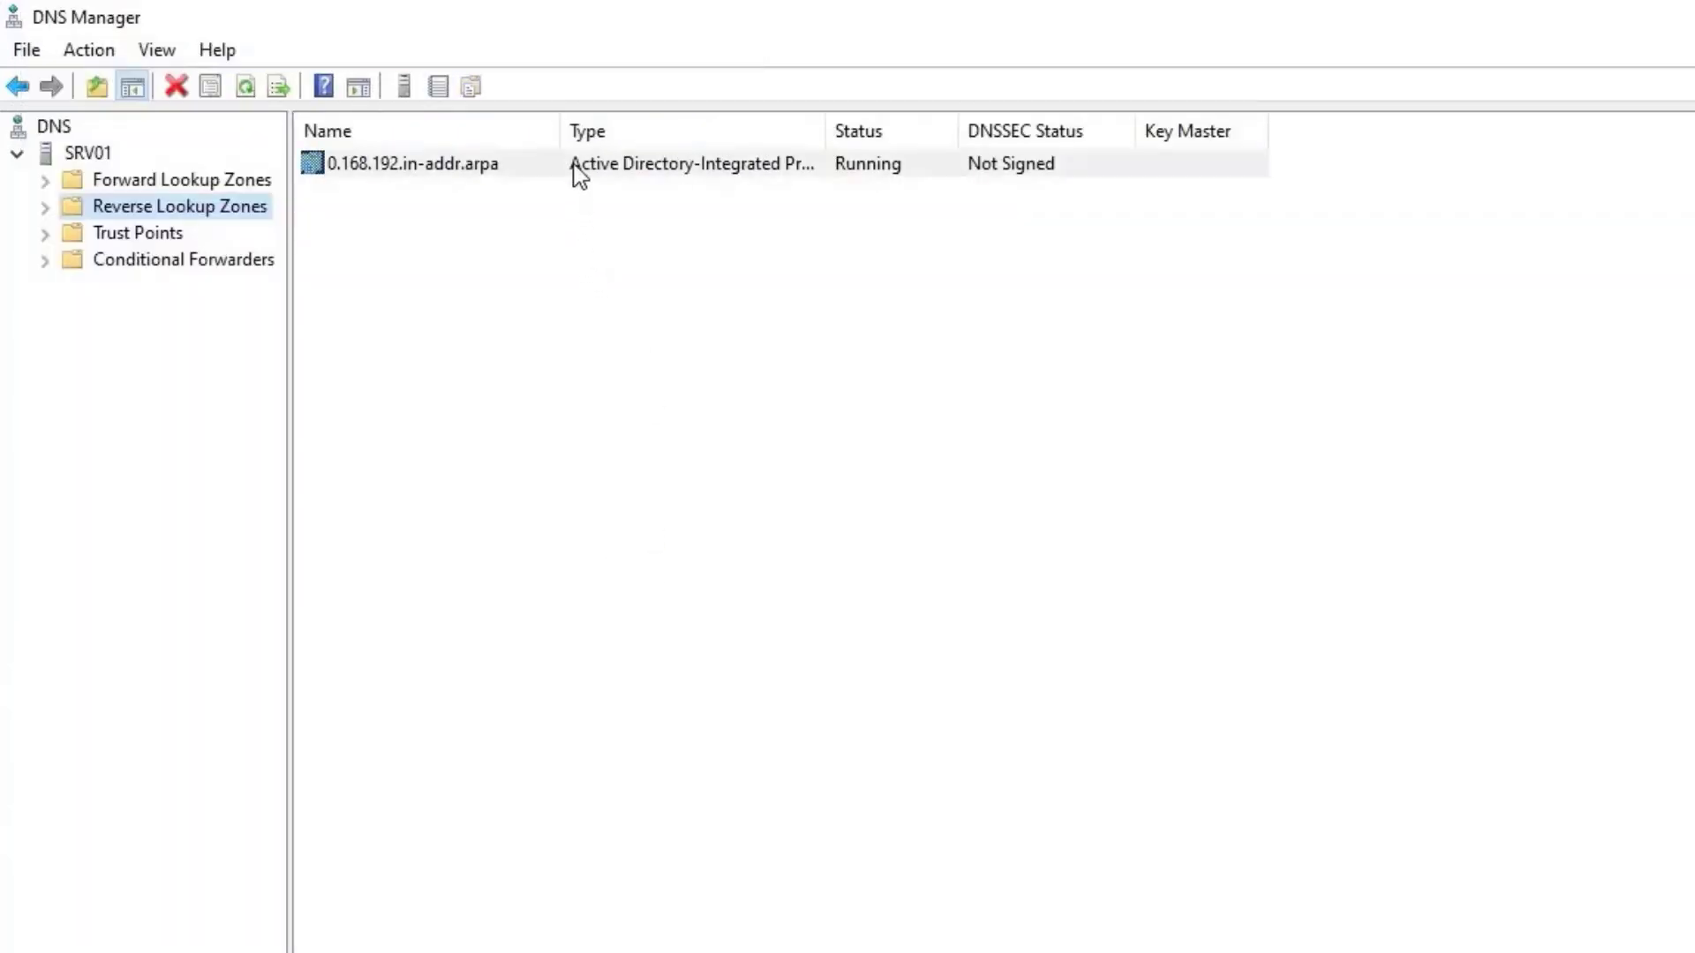
left_click(45, 207)
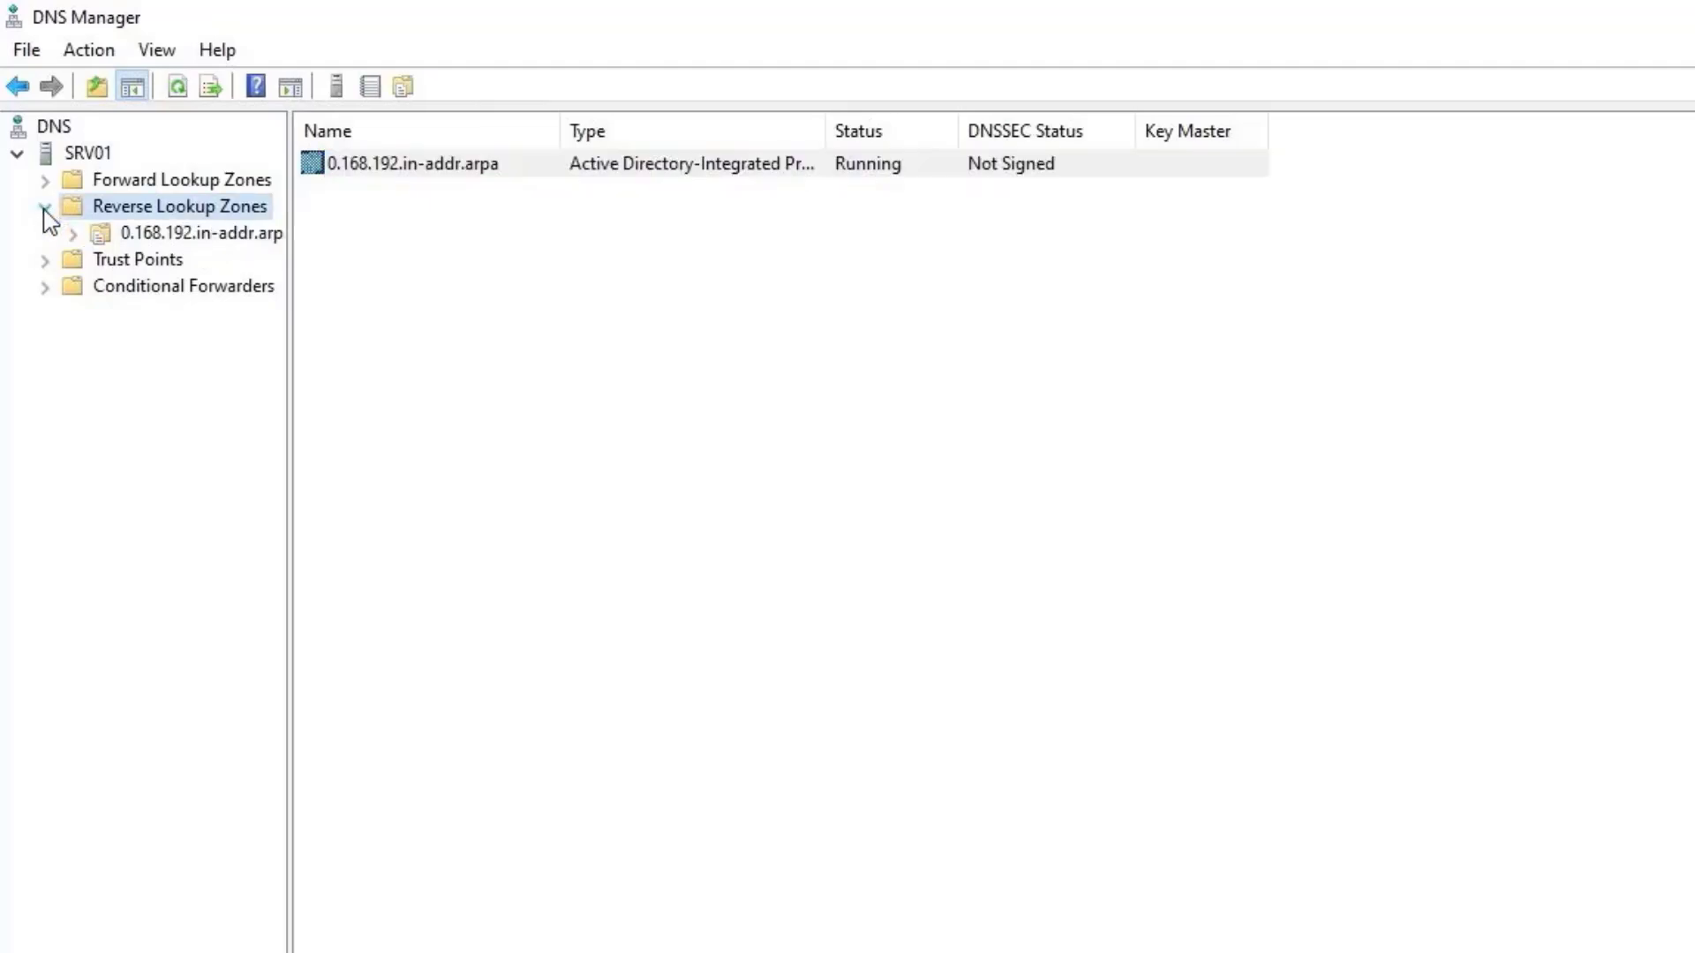
left_click(161, 236)
left_click(497, 936)
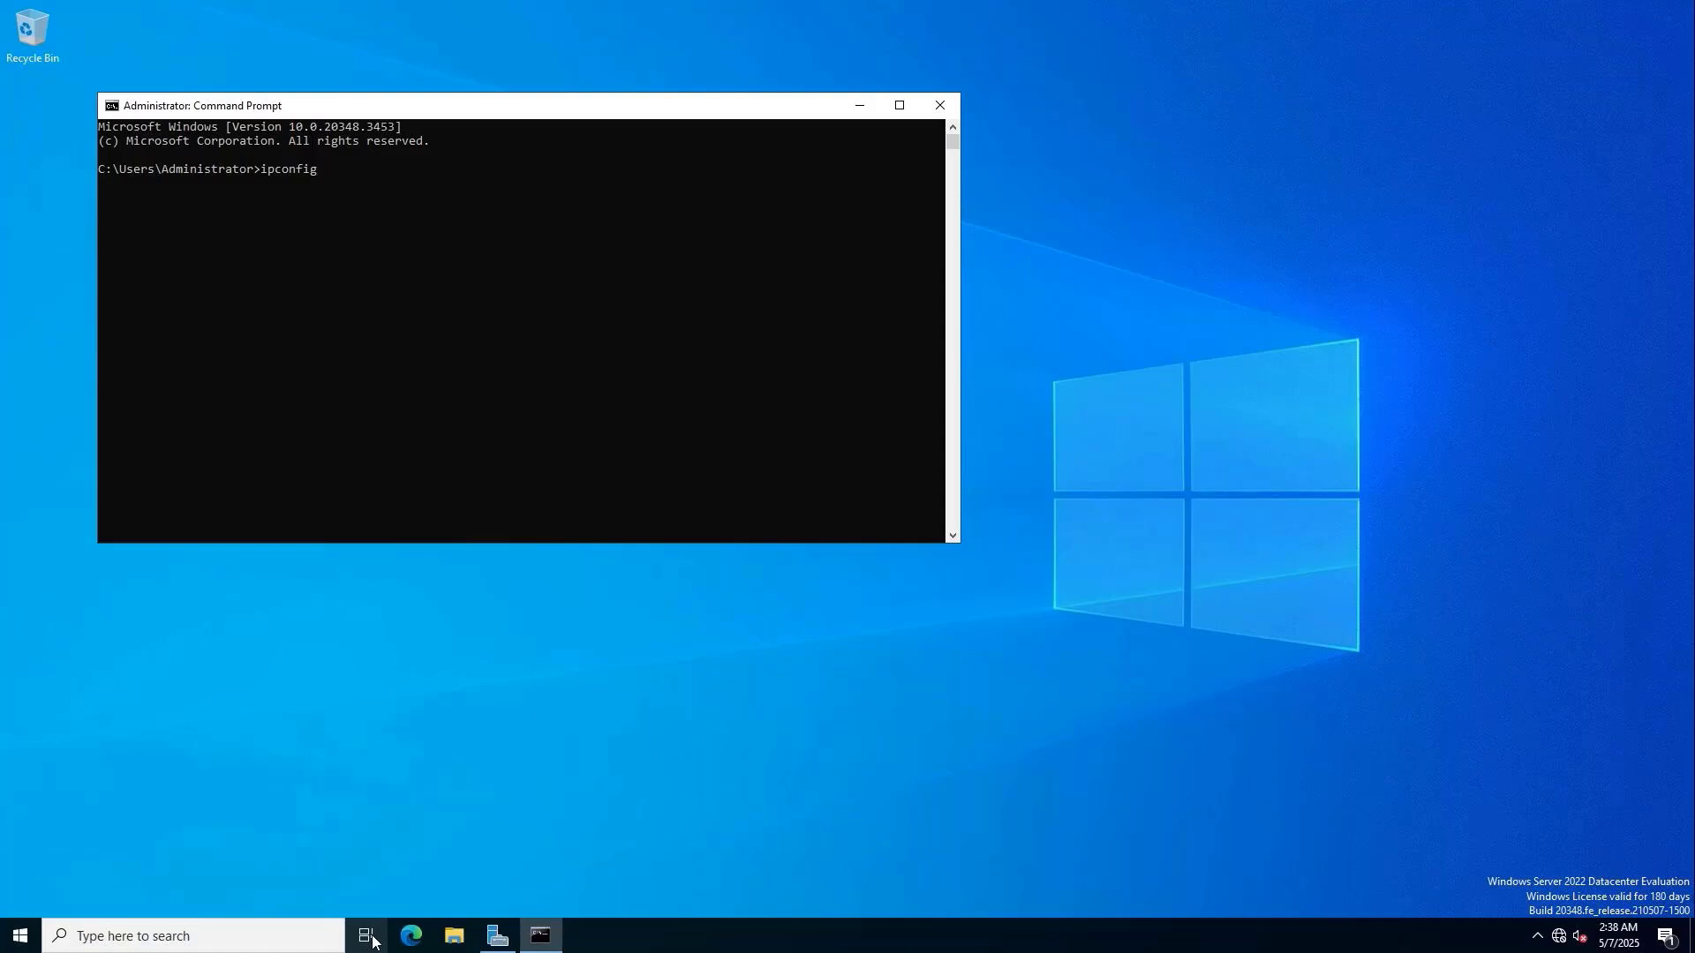
Run ipconfig /registerdns, then use nslookup to resolve srv01 to 192.168.0.254.
type("reg")
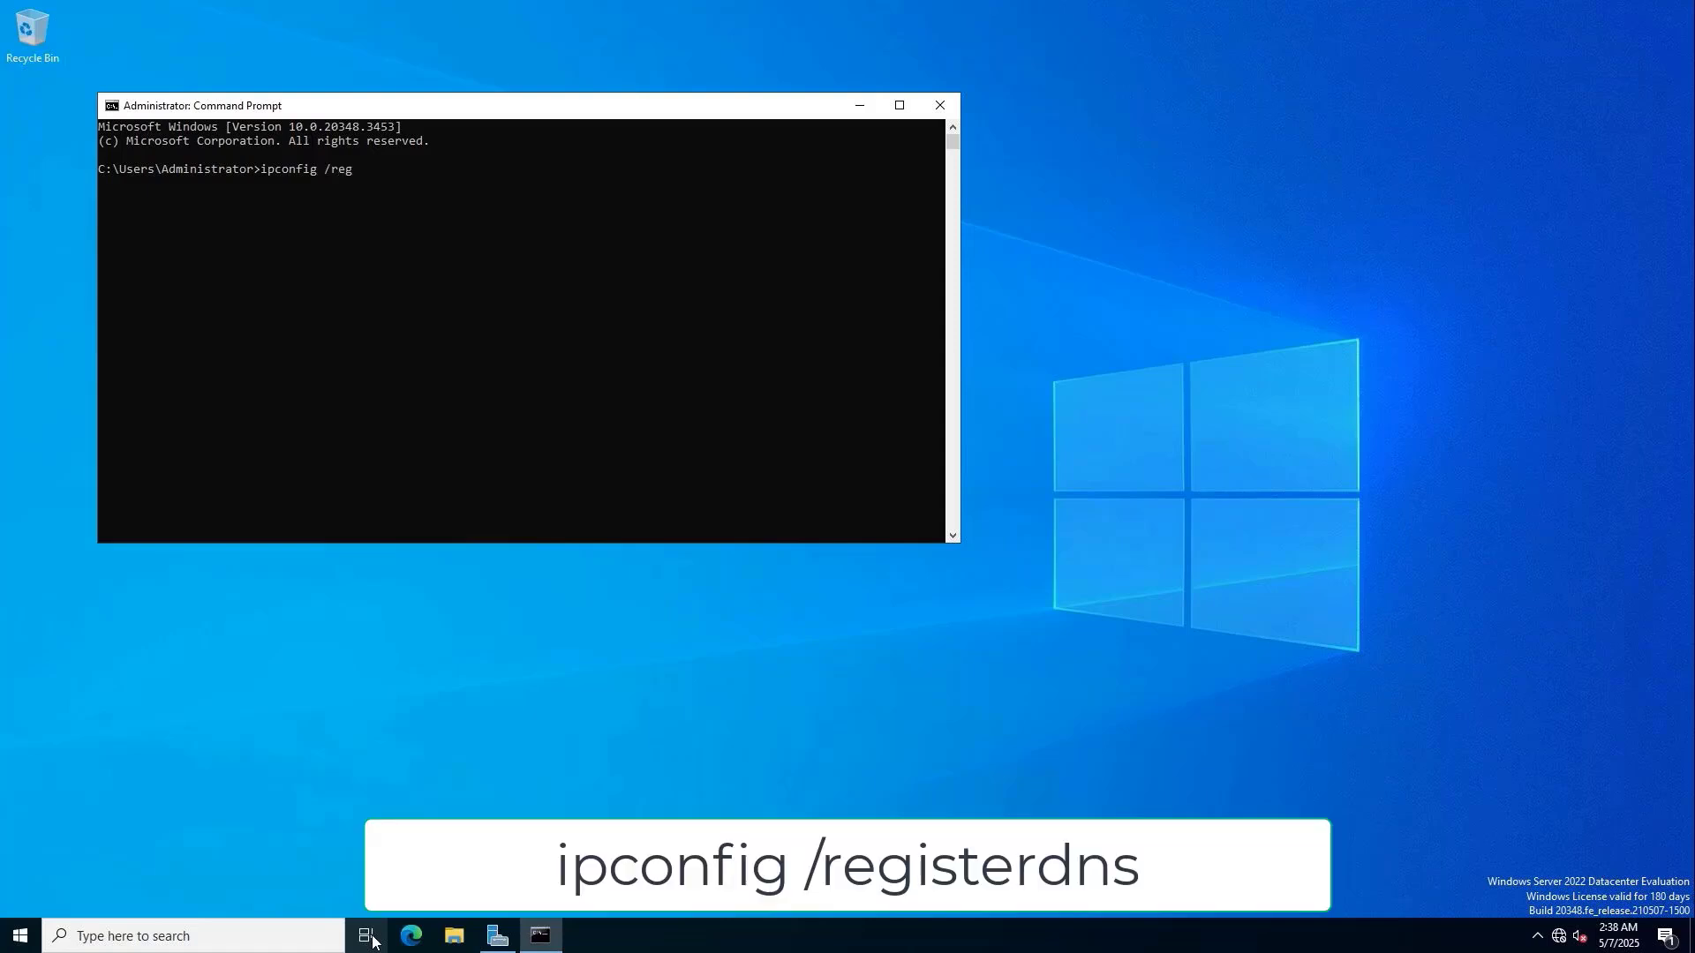
type("isterdns")
key("Return")
type("nslo")
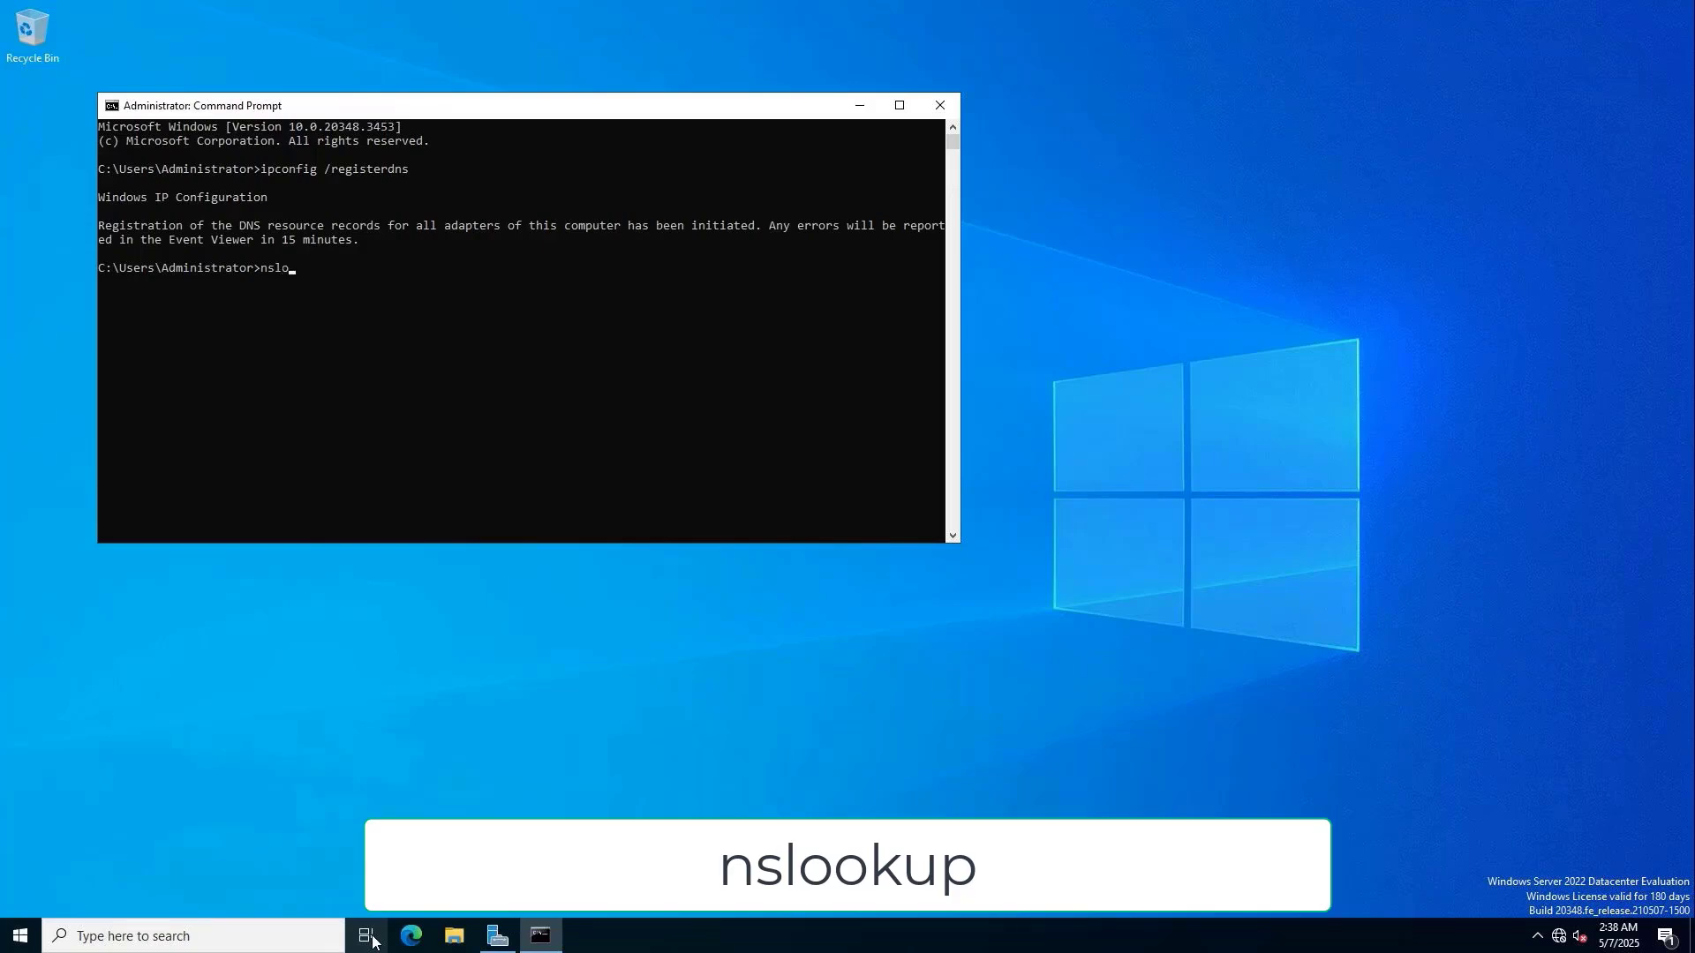
type("okup")
key("Return")
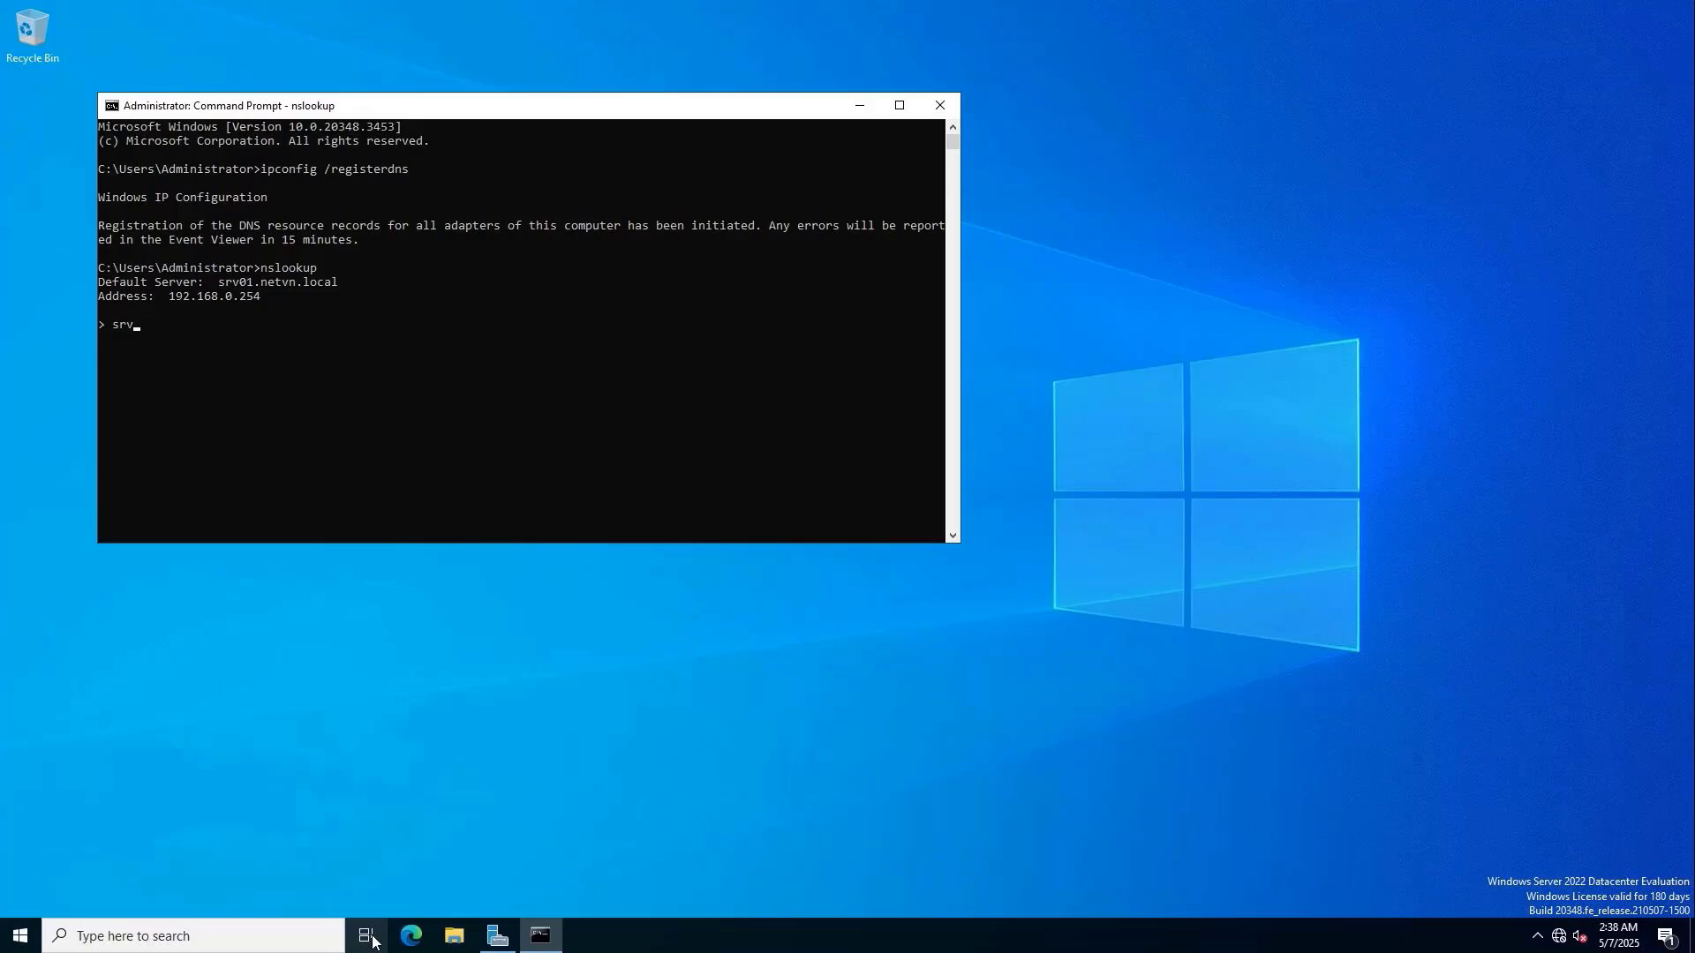
type("01")
key("Return")
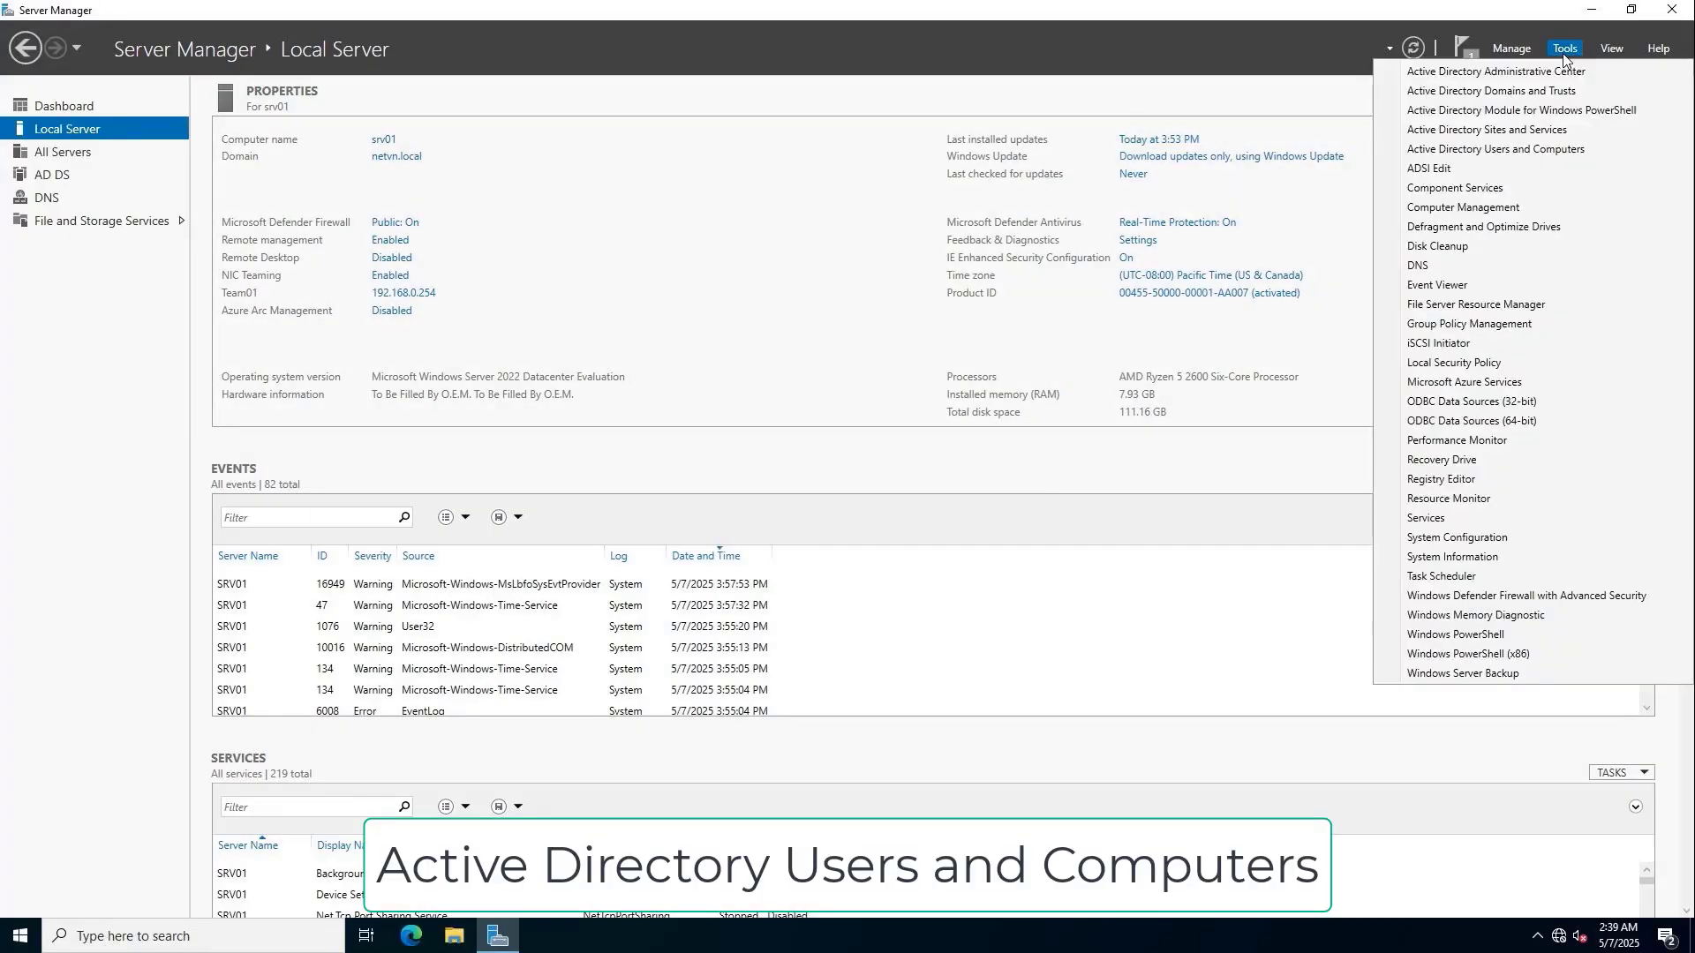
Open Active Directory Users and Computers and add OU NewYork under netvn.local.
left_click(1536, 149)
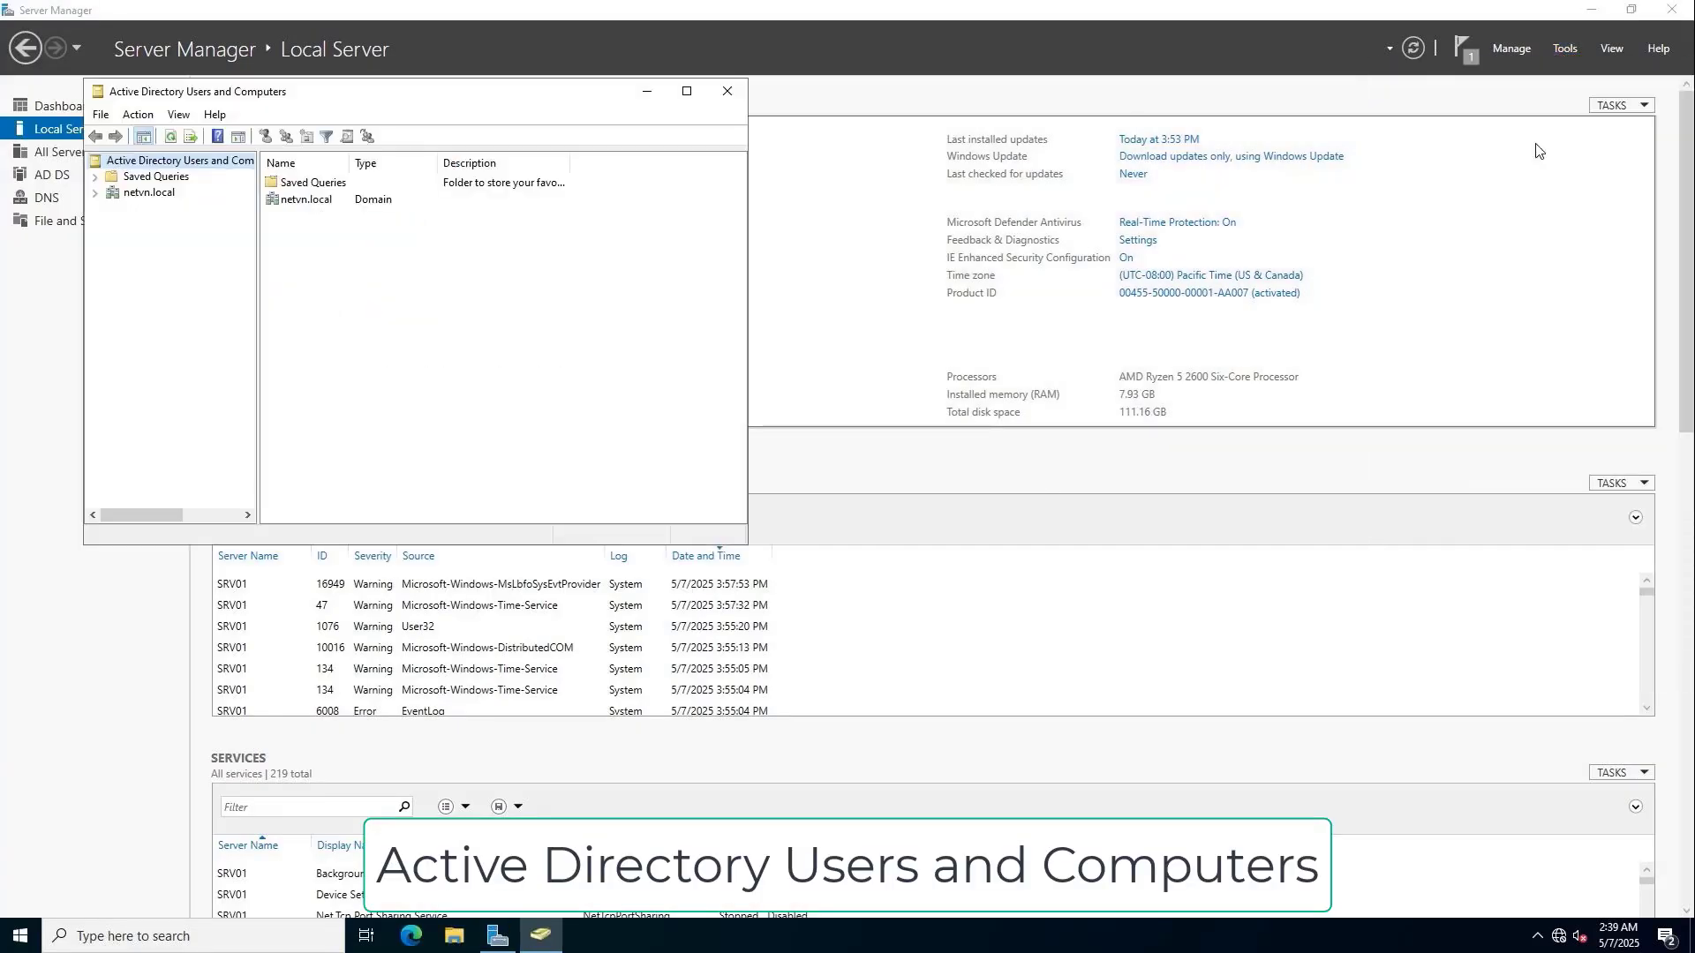
left_click(681, 83)
left_click(51, 110)
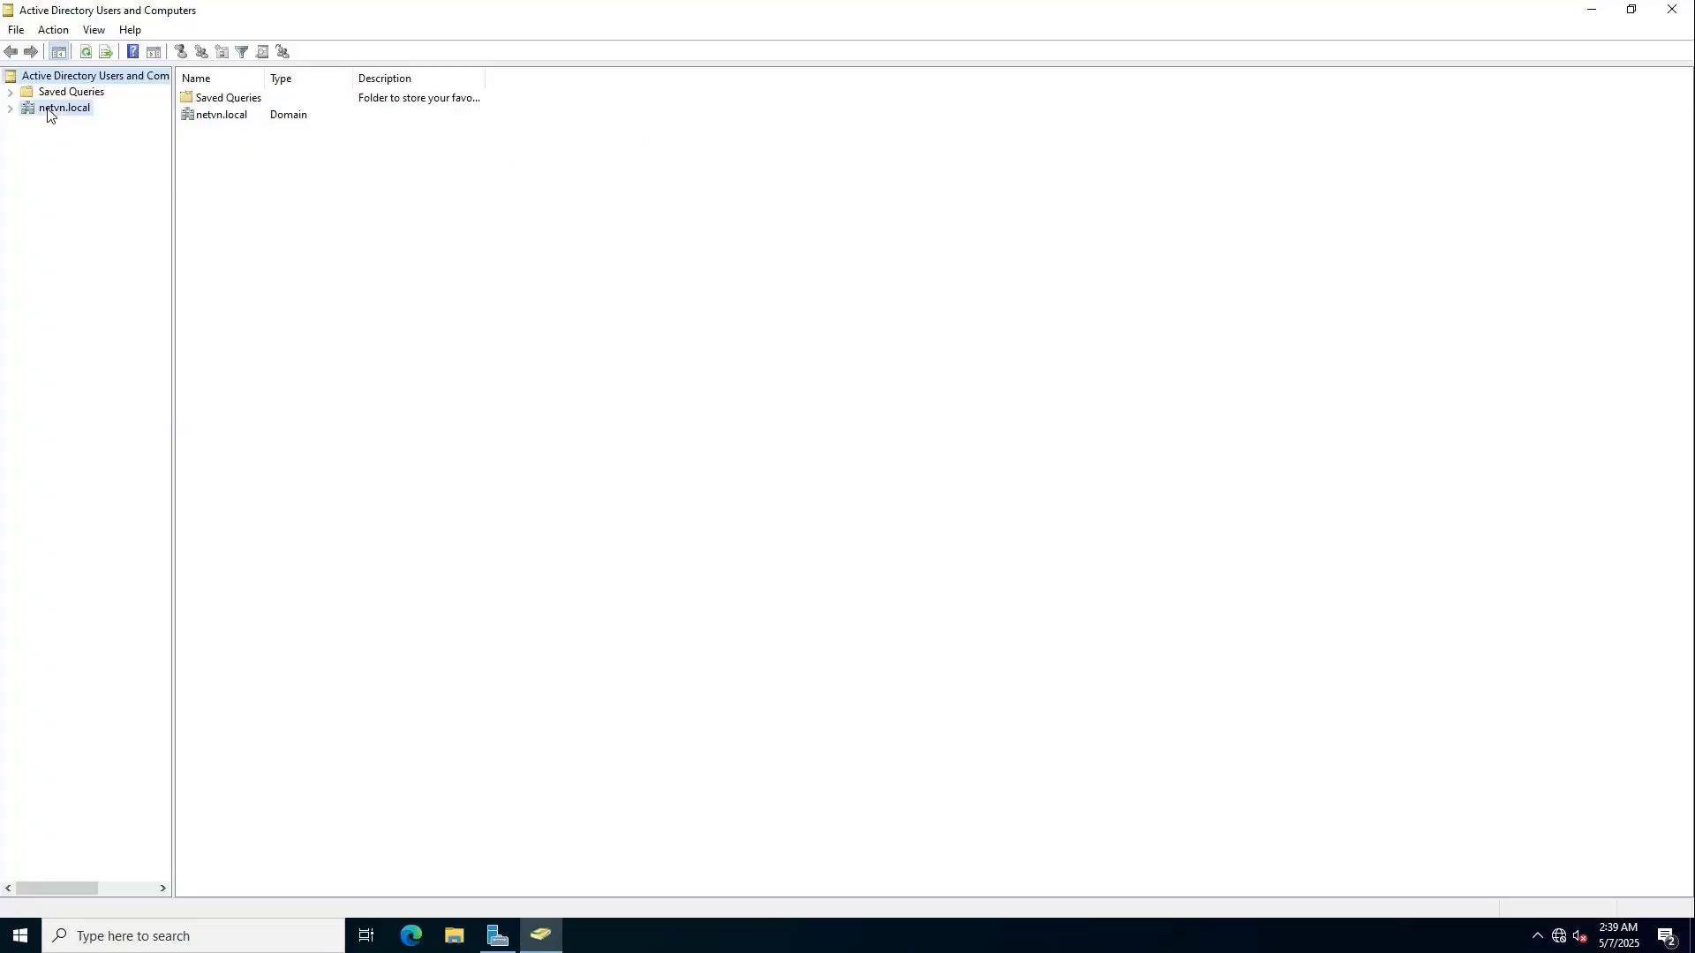
right_click(294, 254)
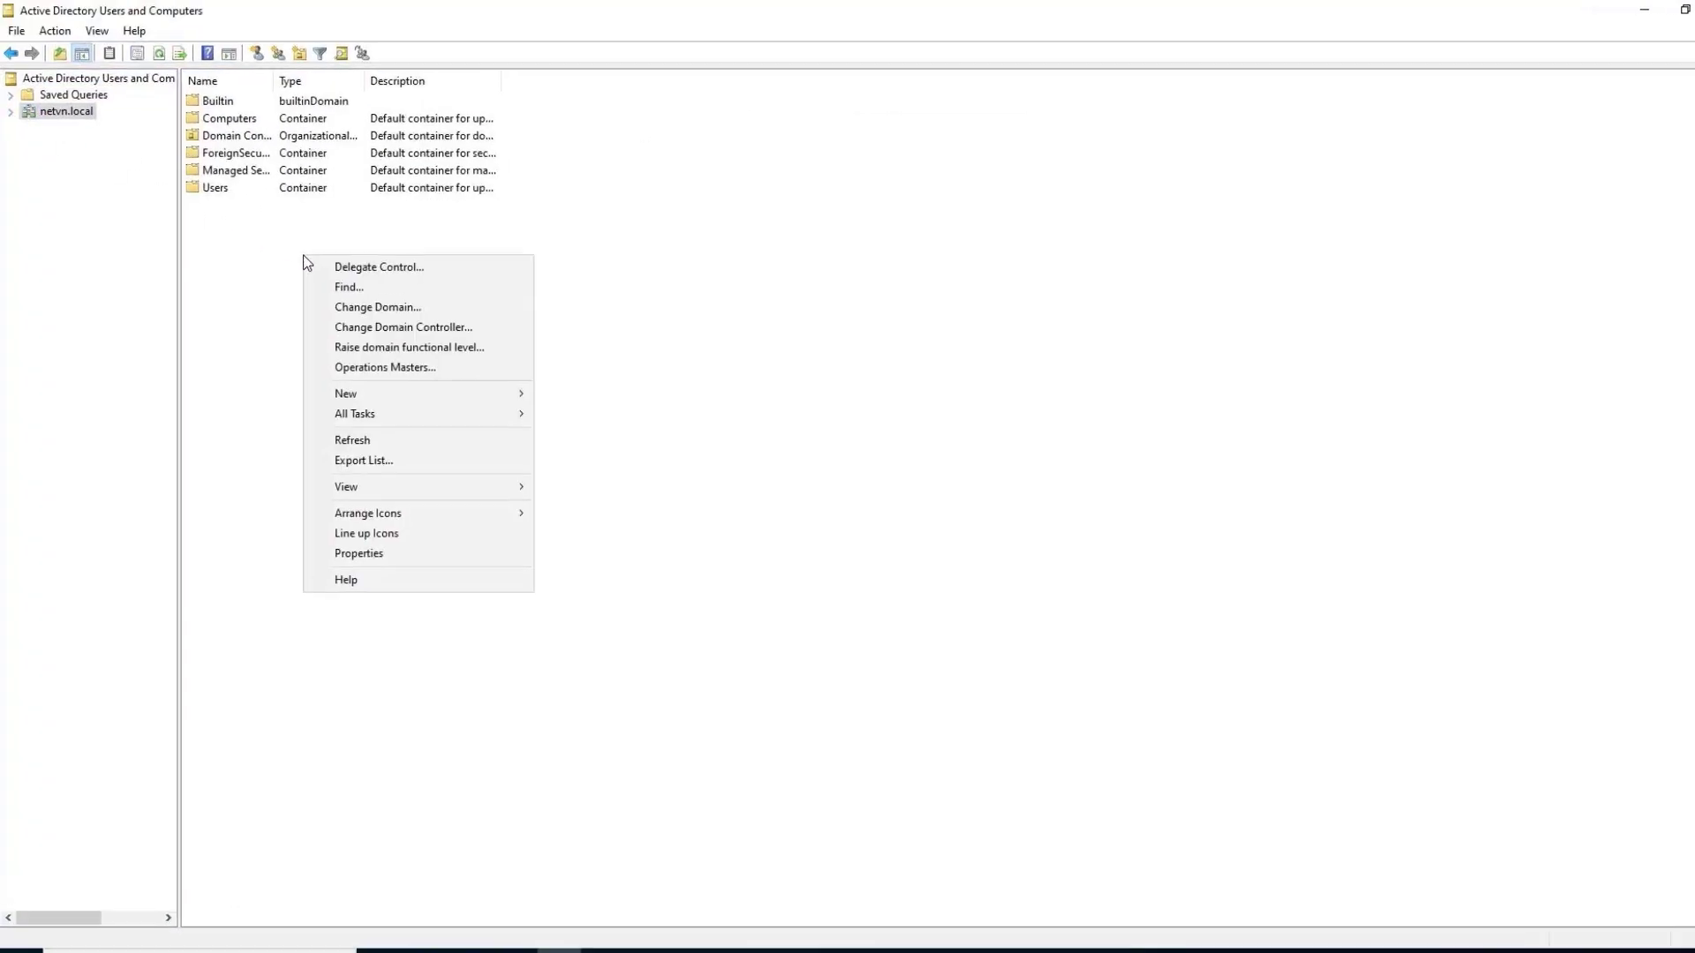
mouse_move(457, 382)
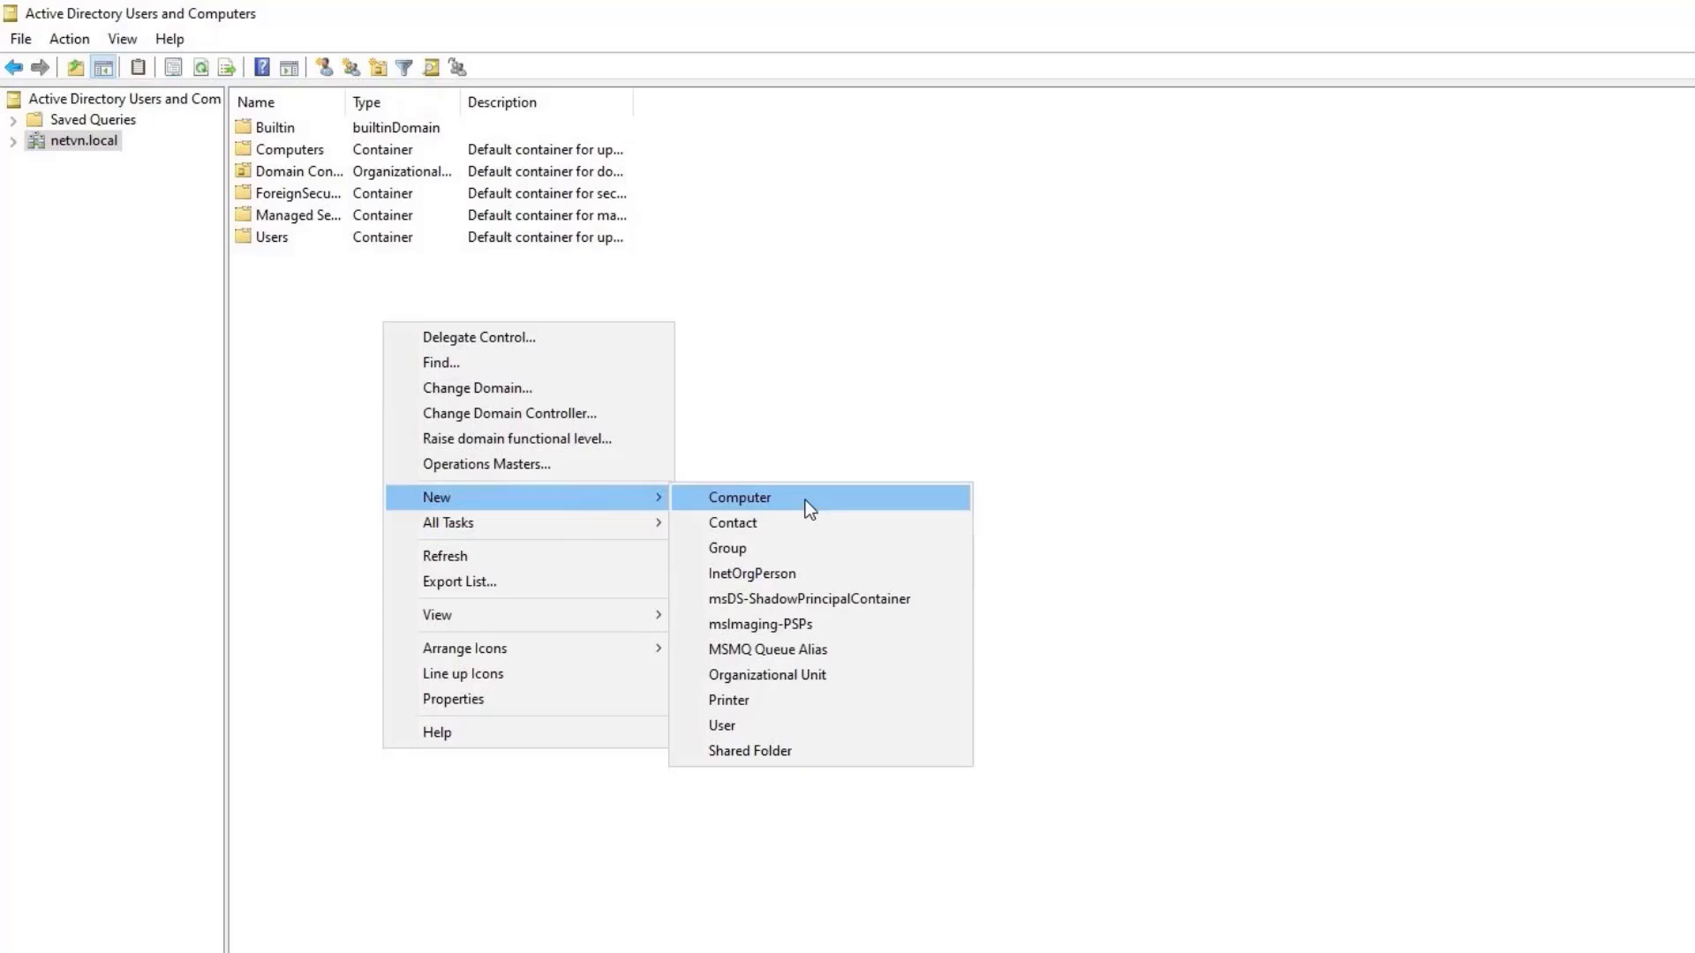
left_click(811, 674)
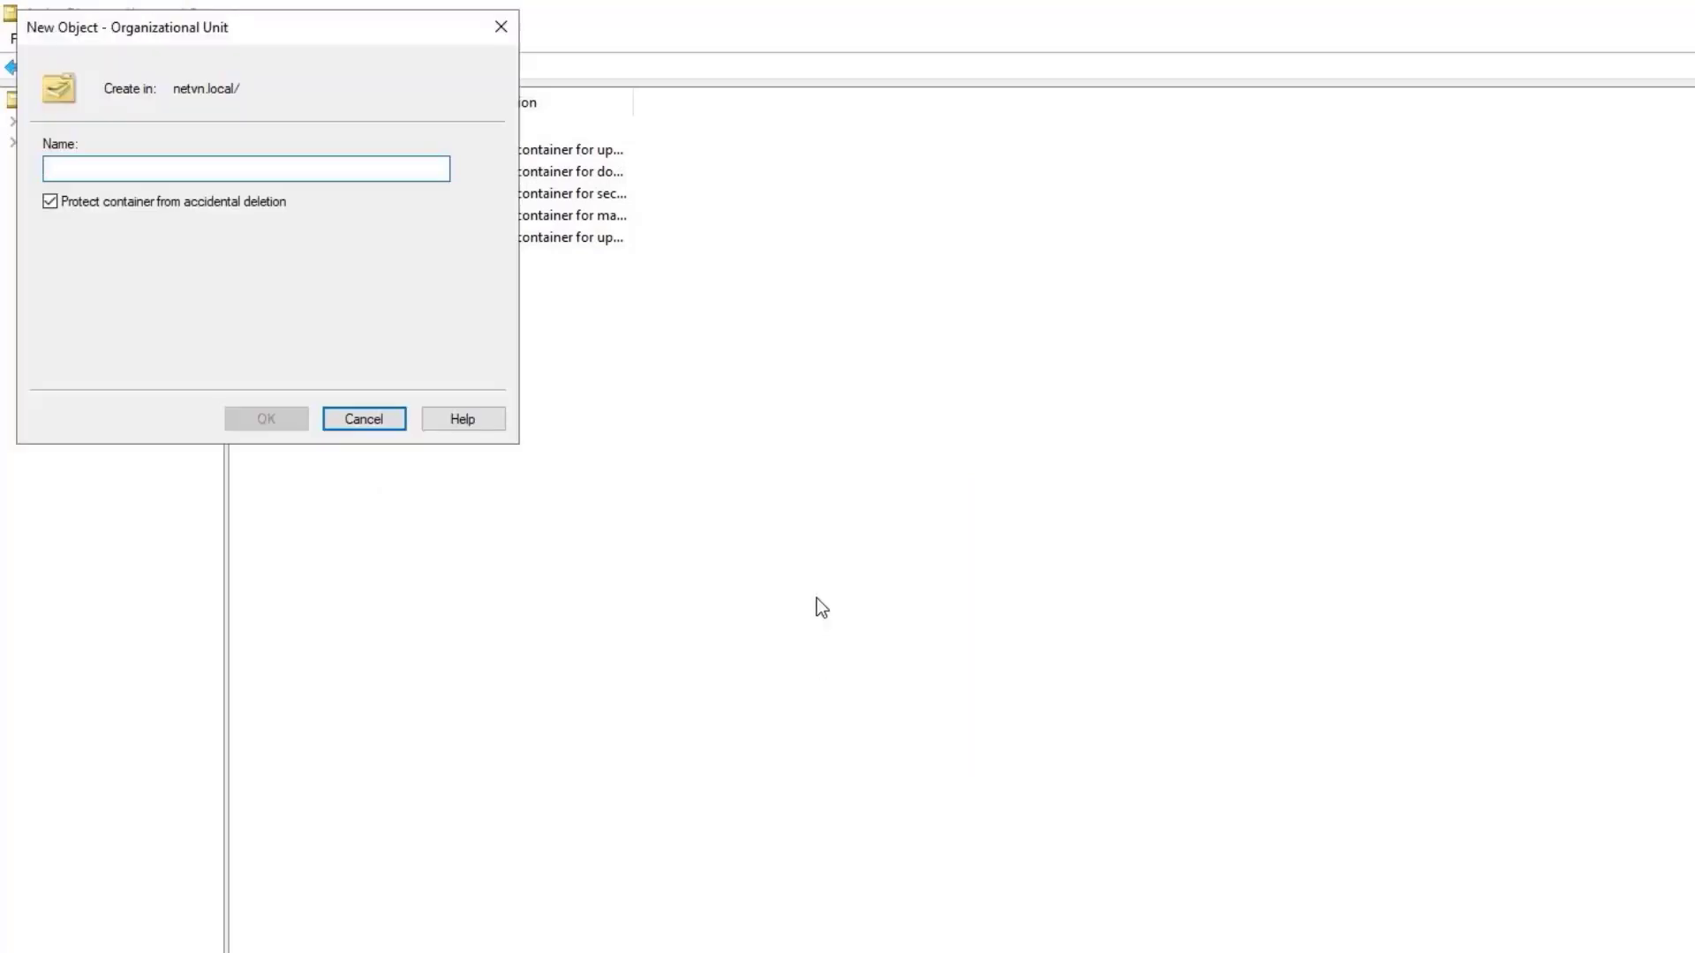
type("NewYork")
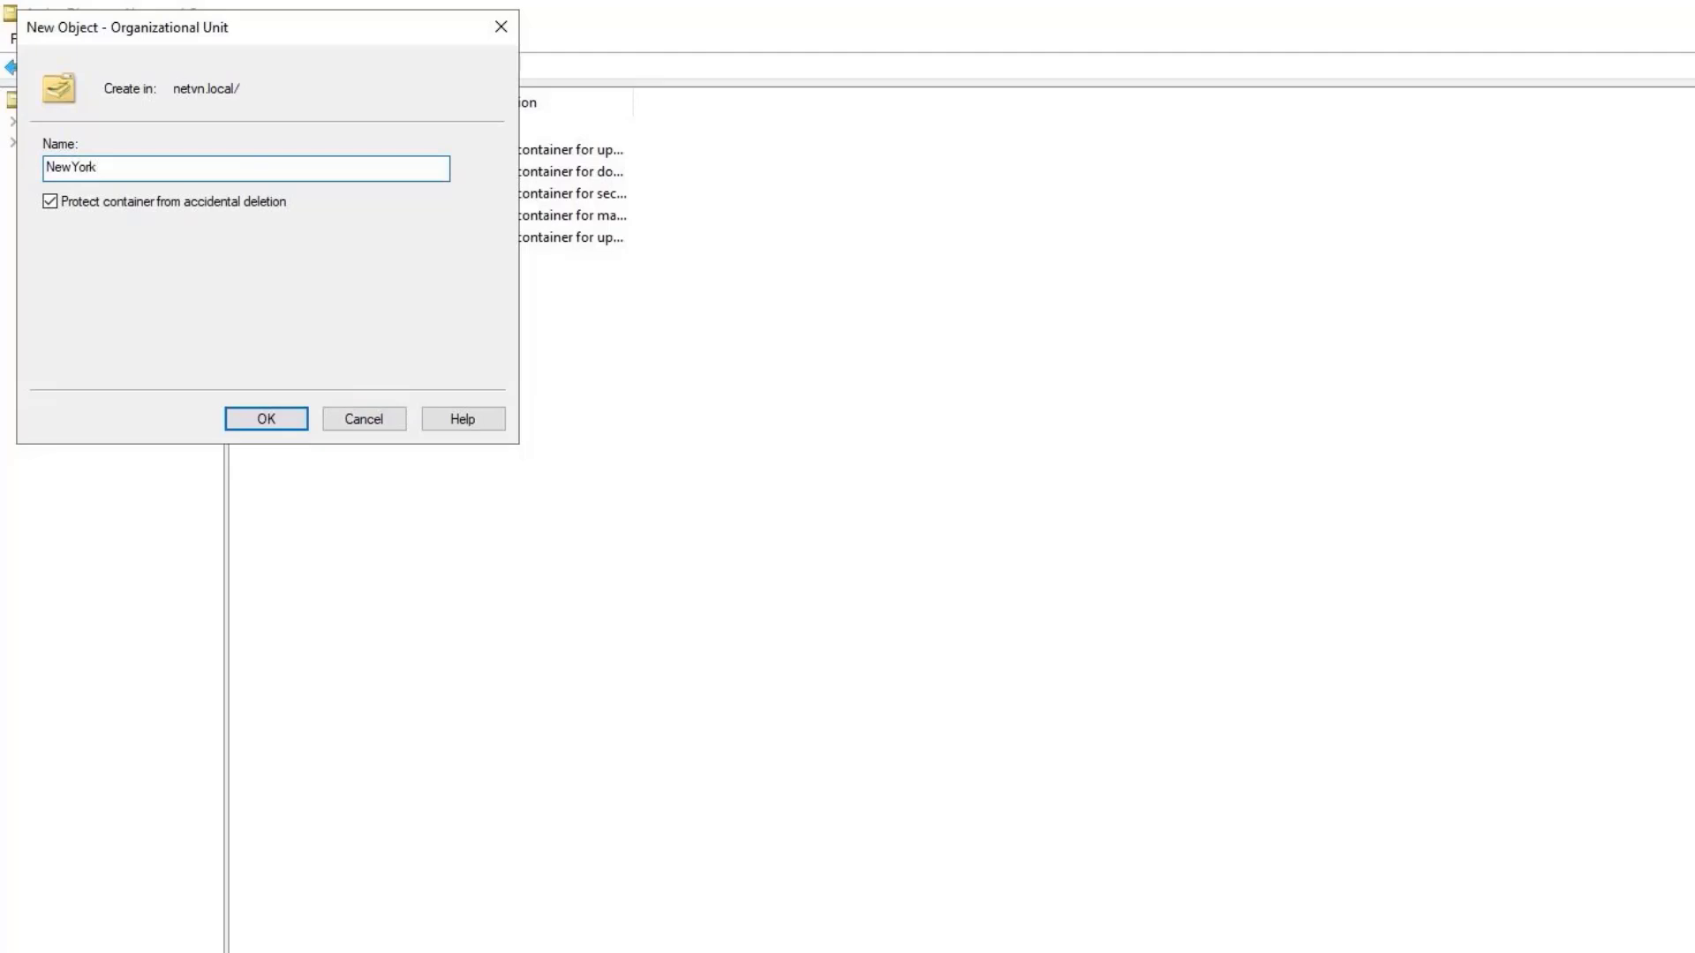
left_click(281, 414)
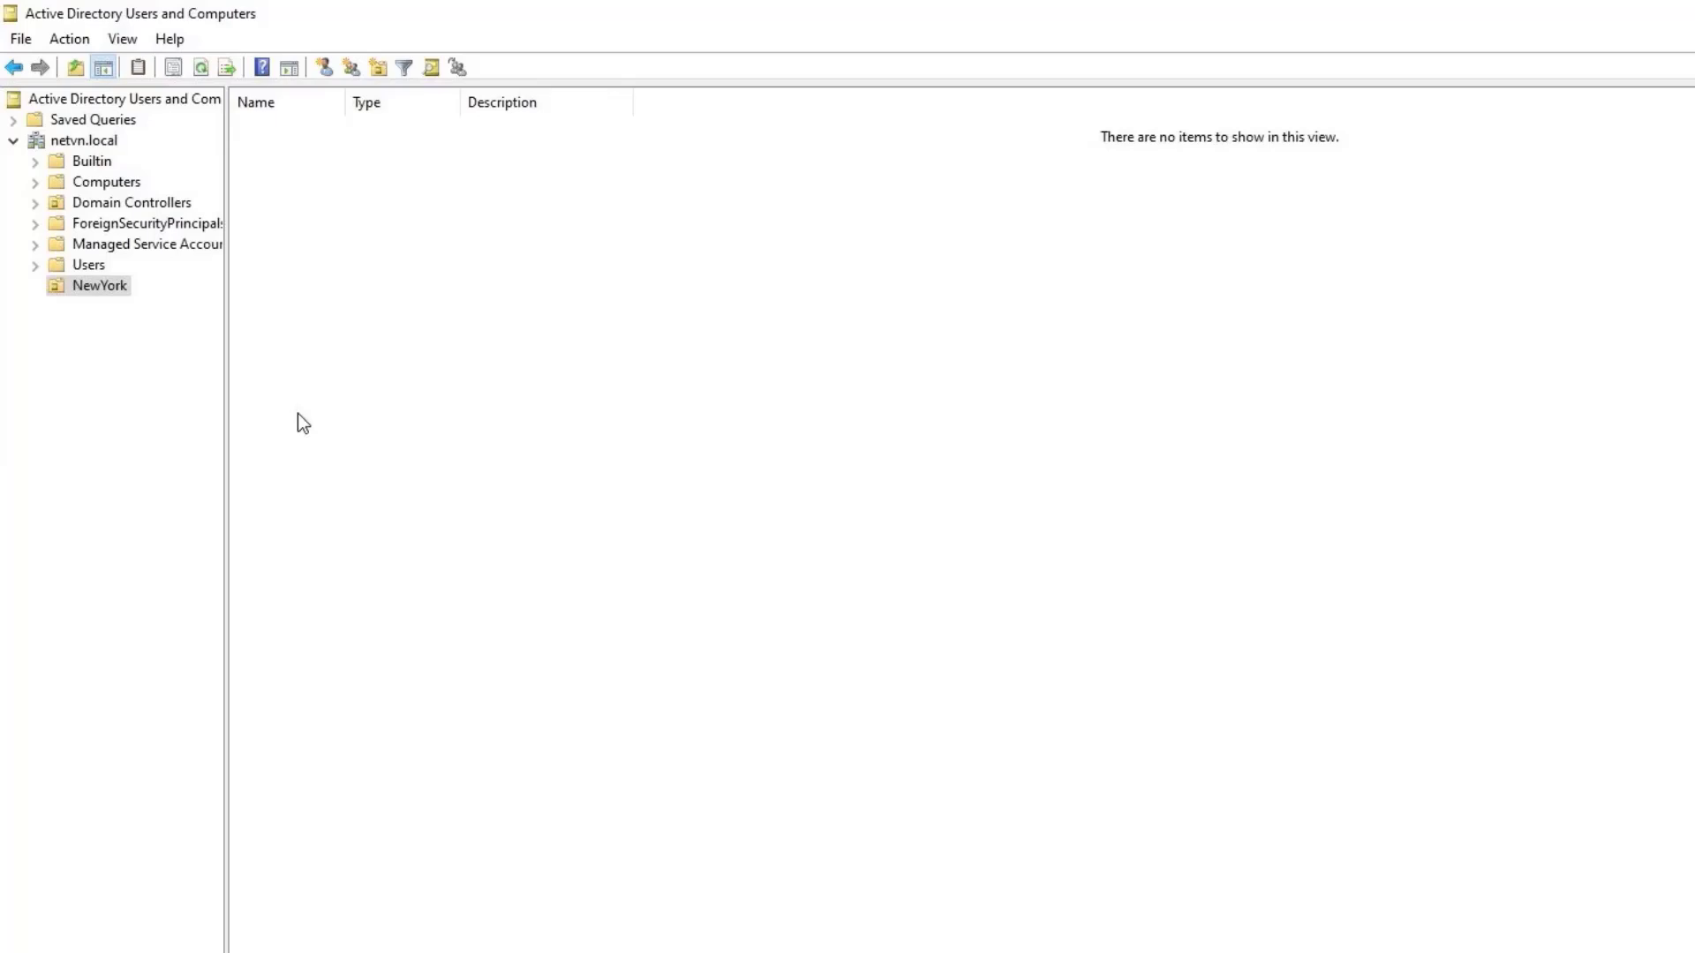
Create the IT security group inside the NewYork OU.
right_click(414, 252)
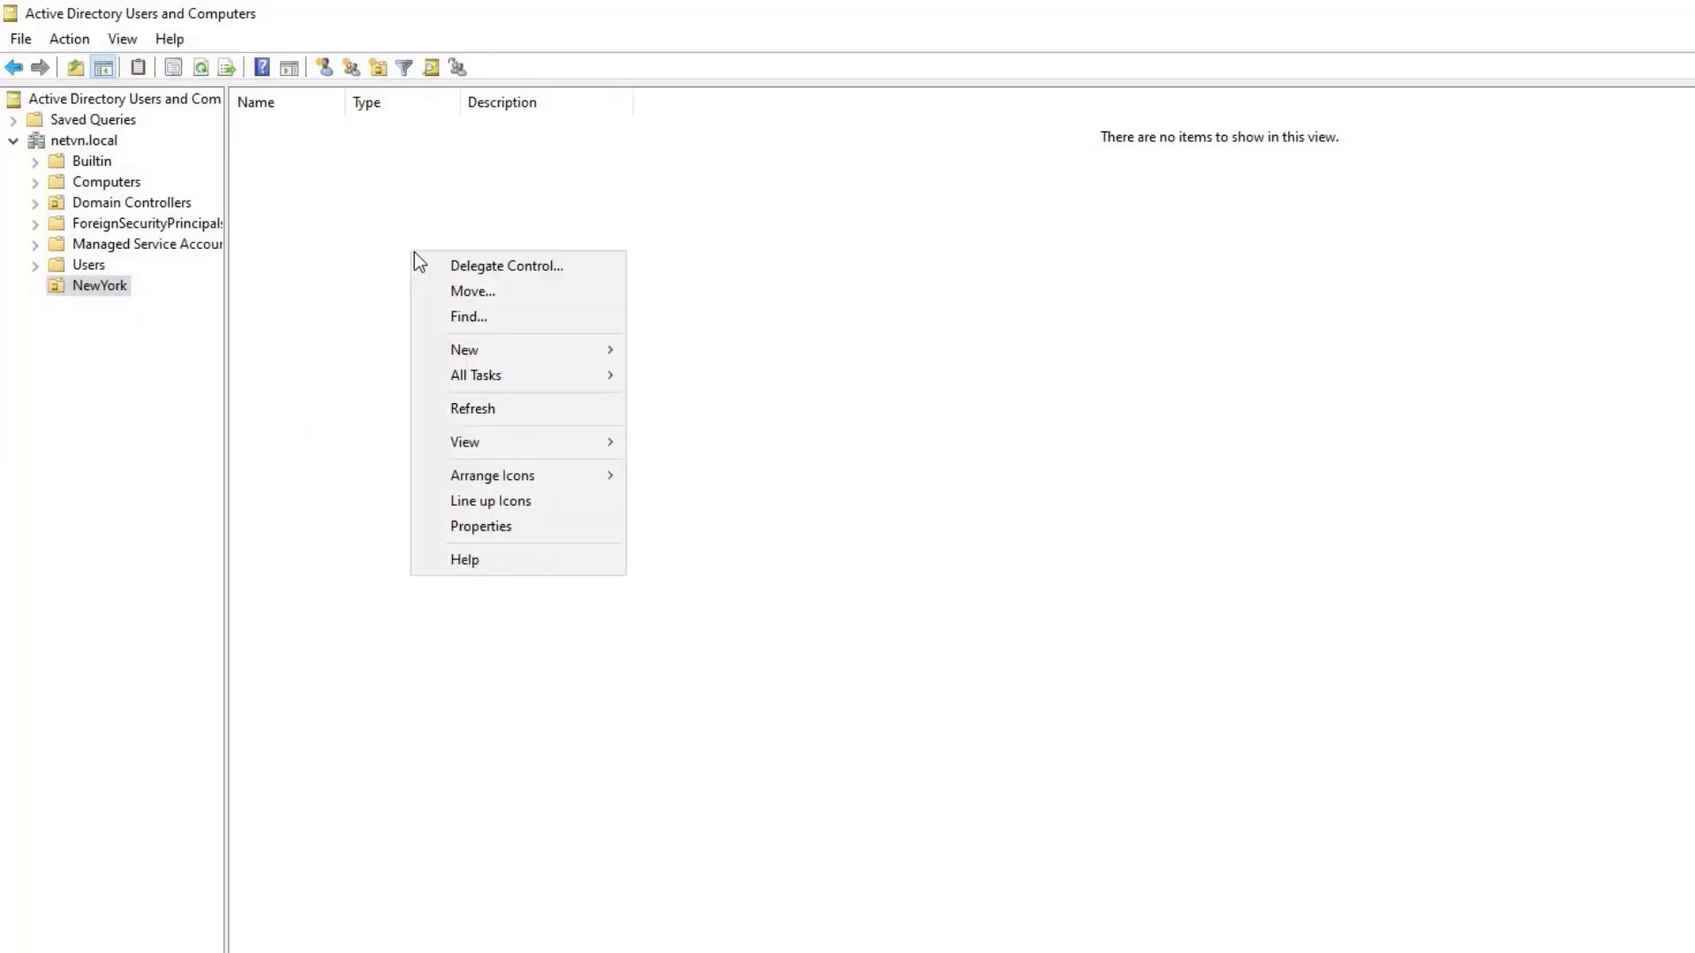
mouse_move(527, 347)
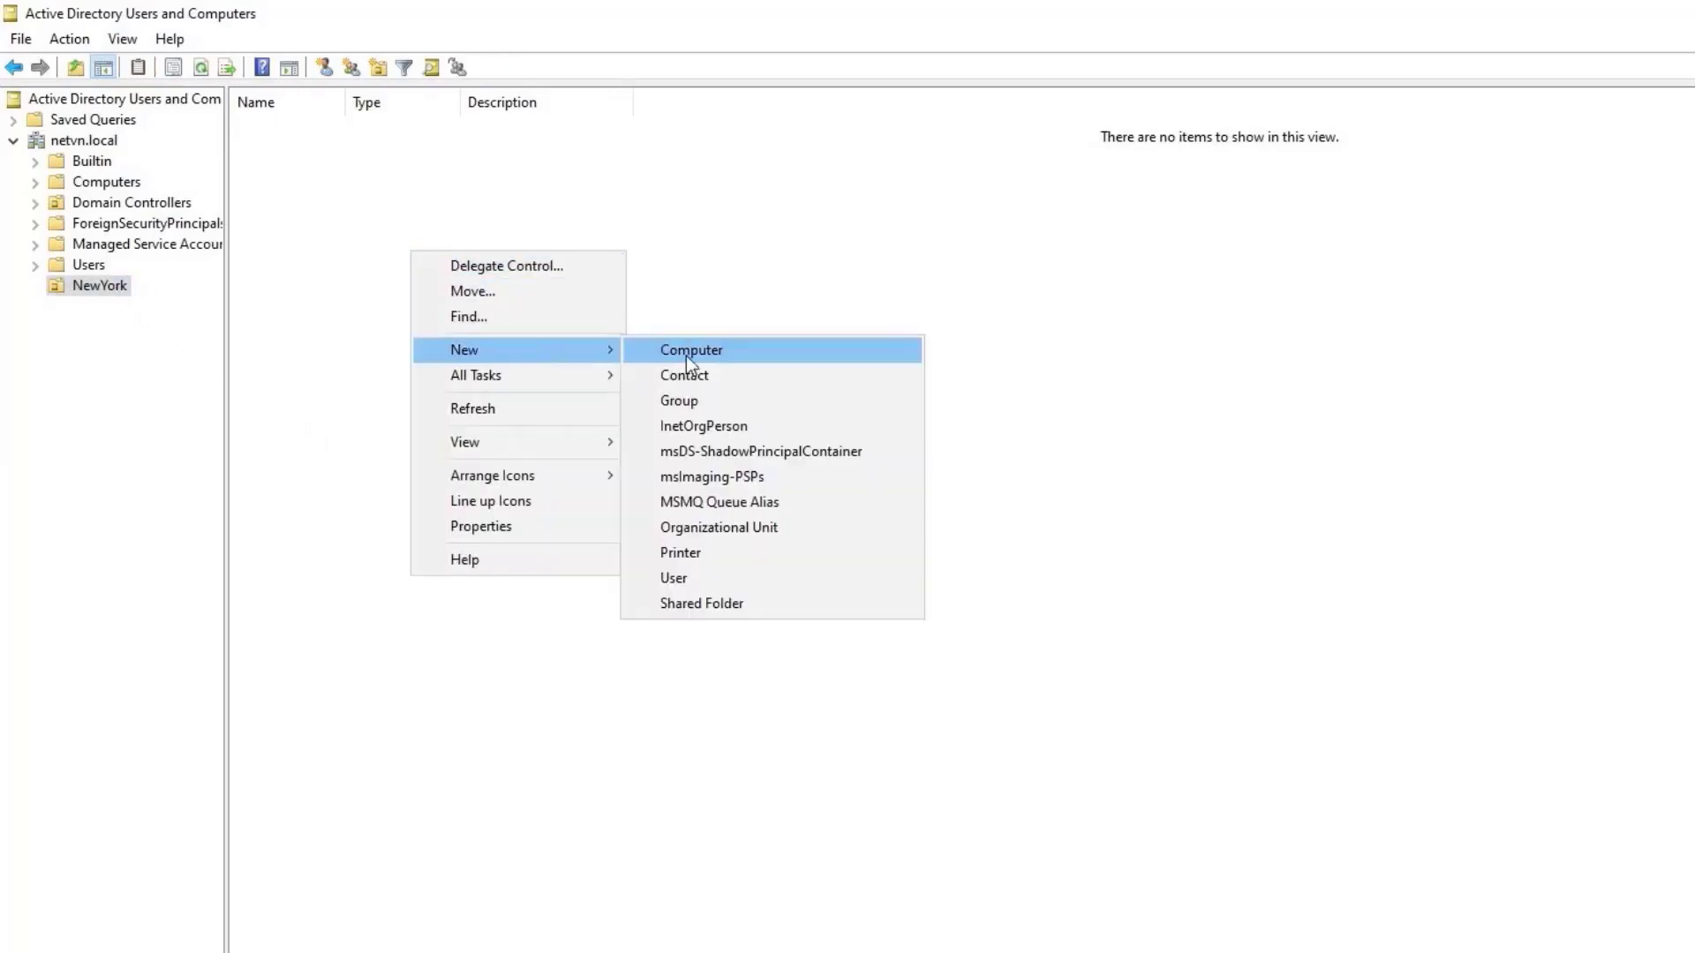
left_click(697, 401)
type("I")
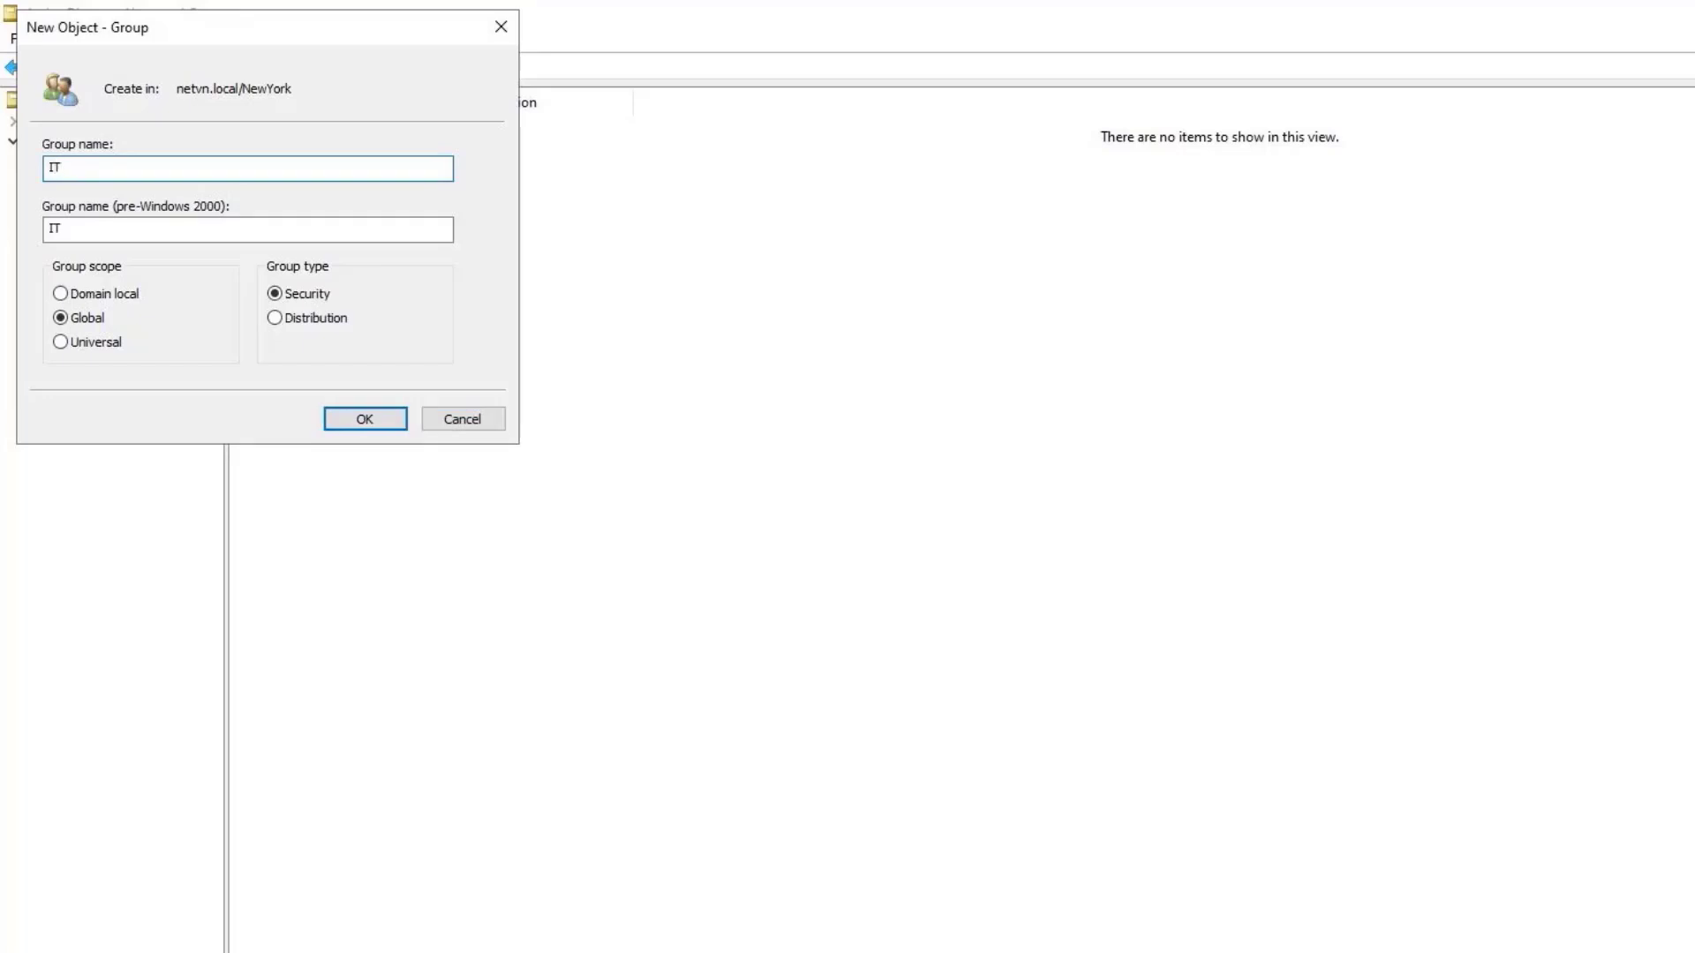
type("T")
left_click(380, 421)
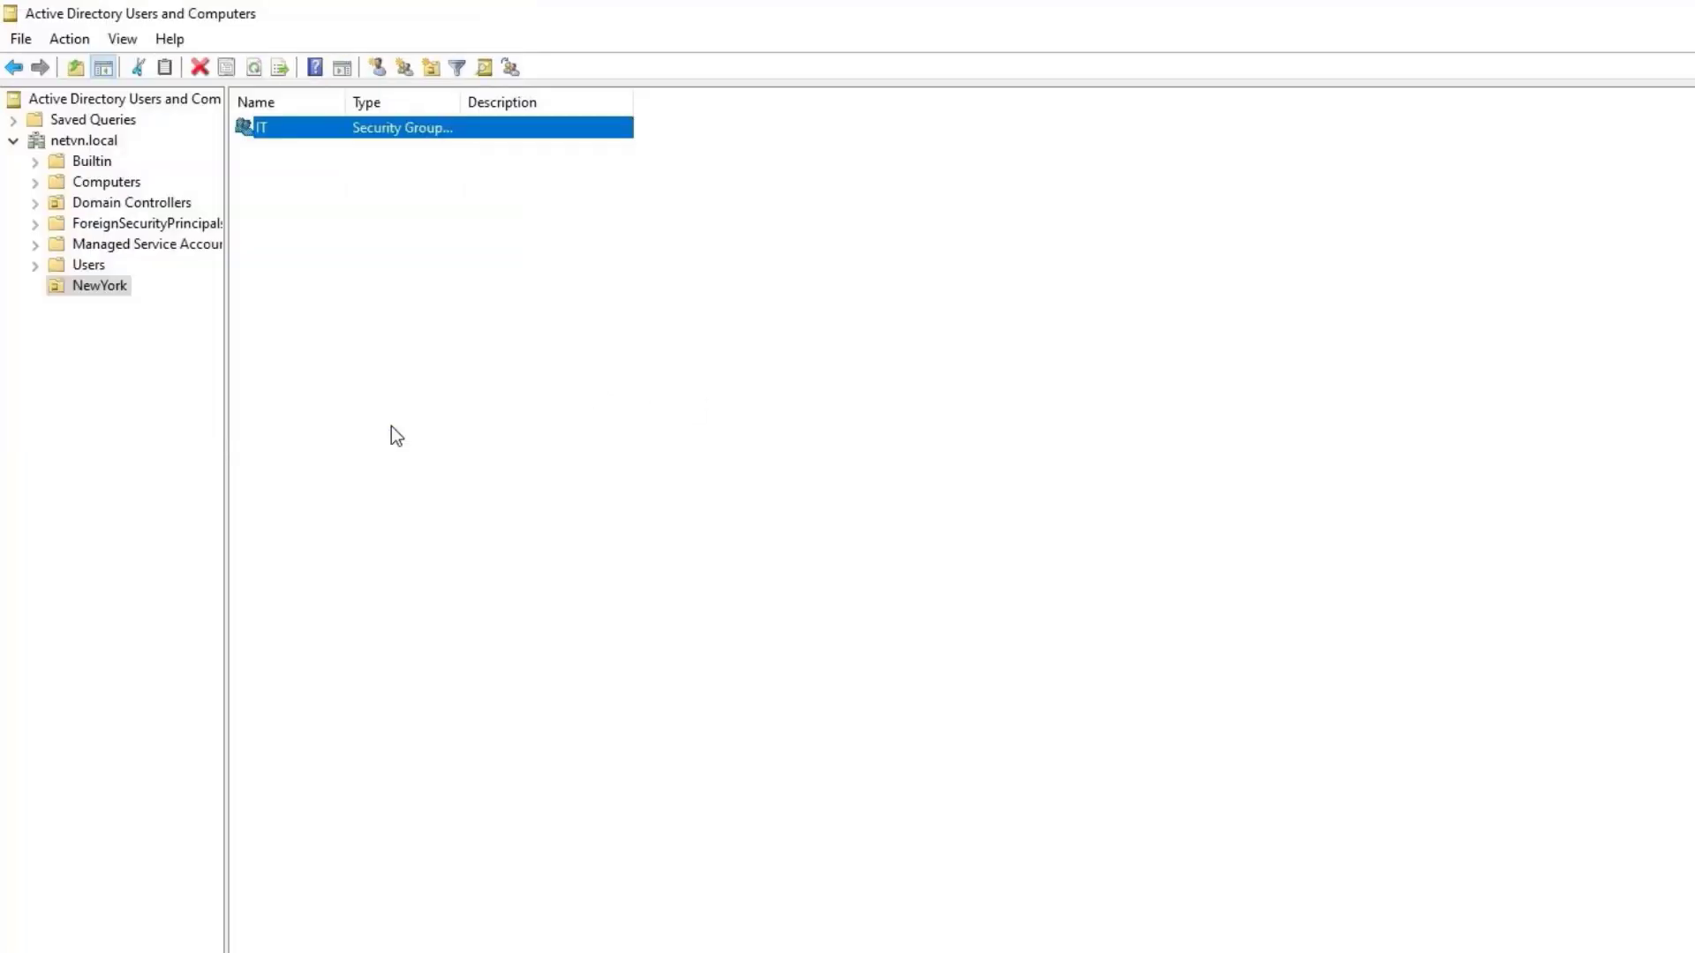
Start a new user in NewYork, entering the user's first name and logon name.
right_click(417, 333)
mouse_move(530, 430)
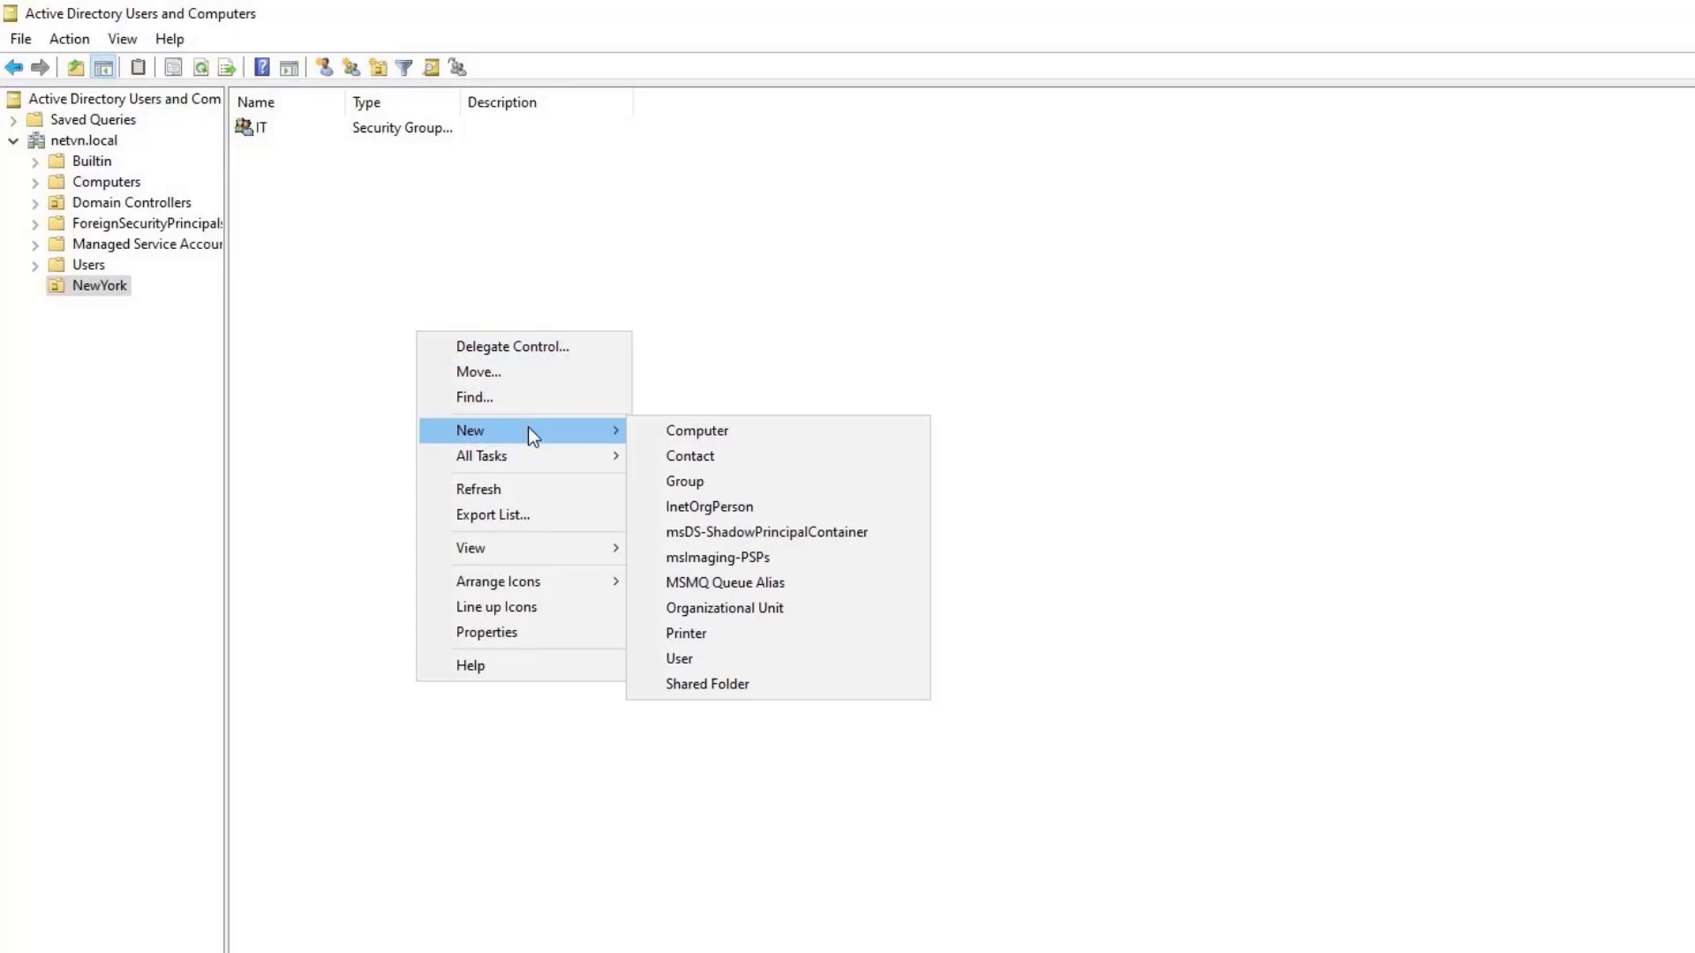
left_click(731, 656)
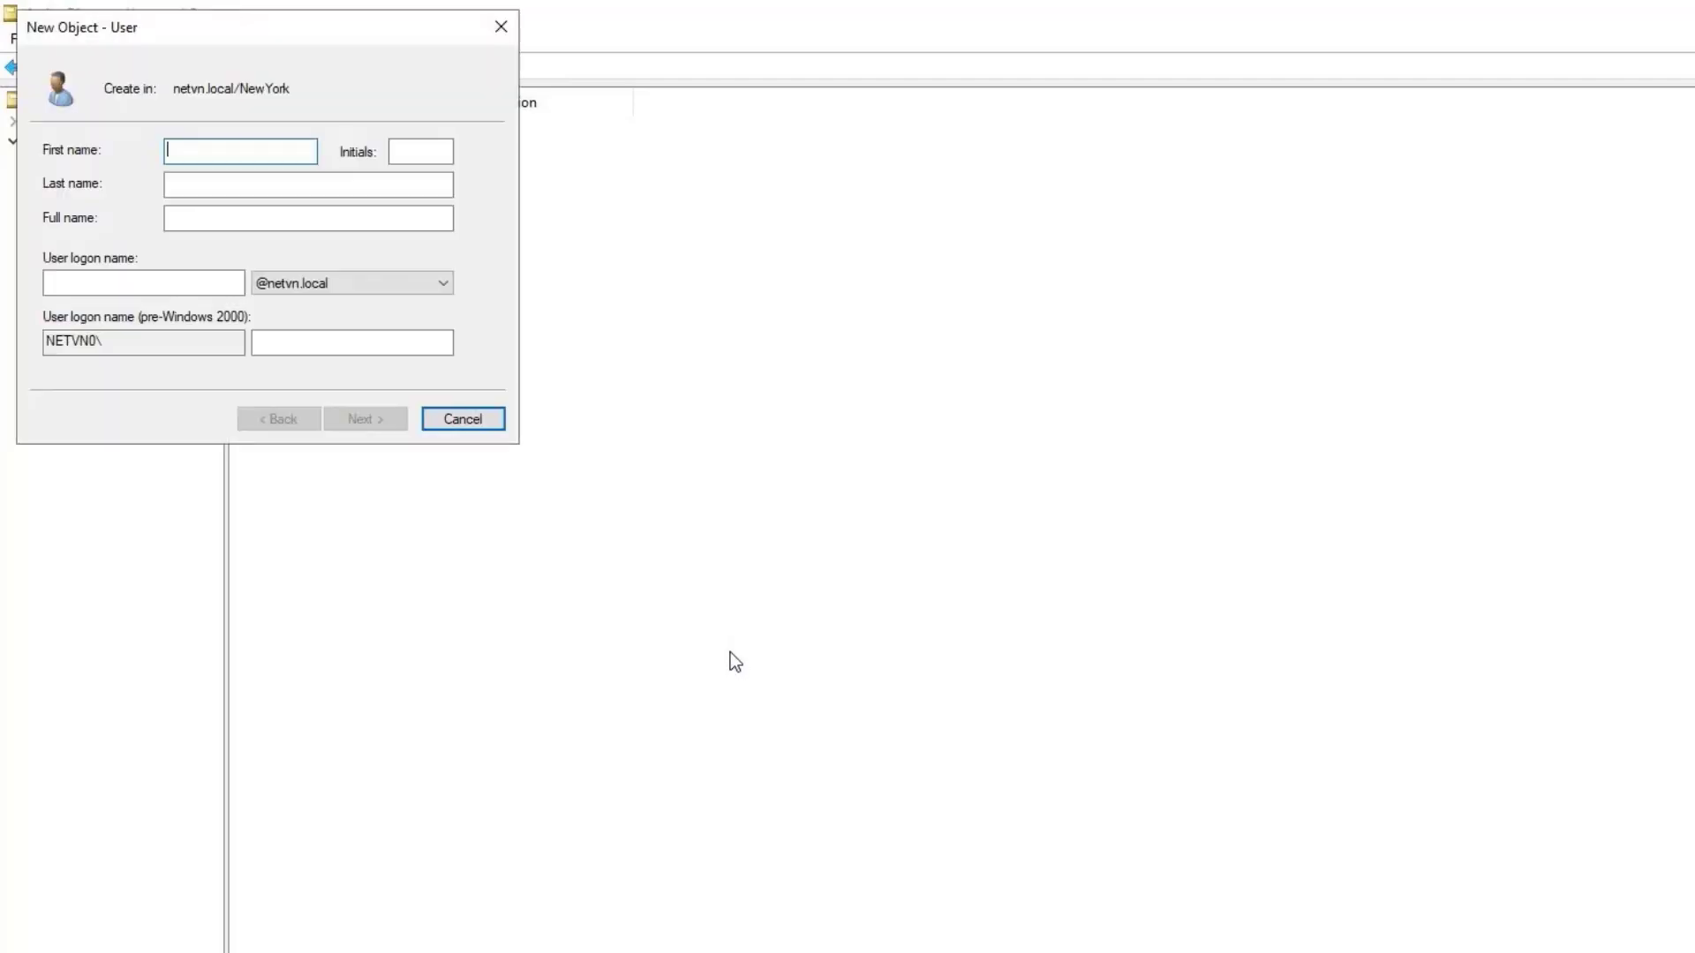
type("John")
left_click(208, 285)
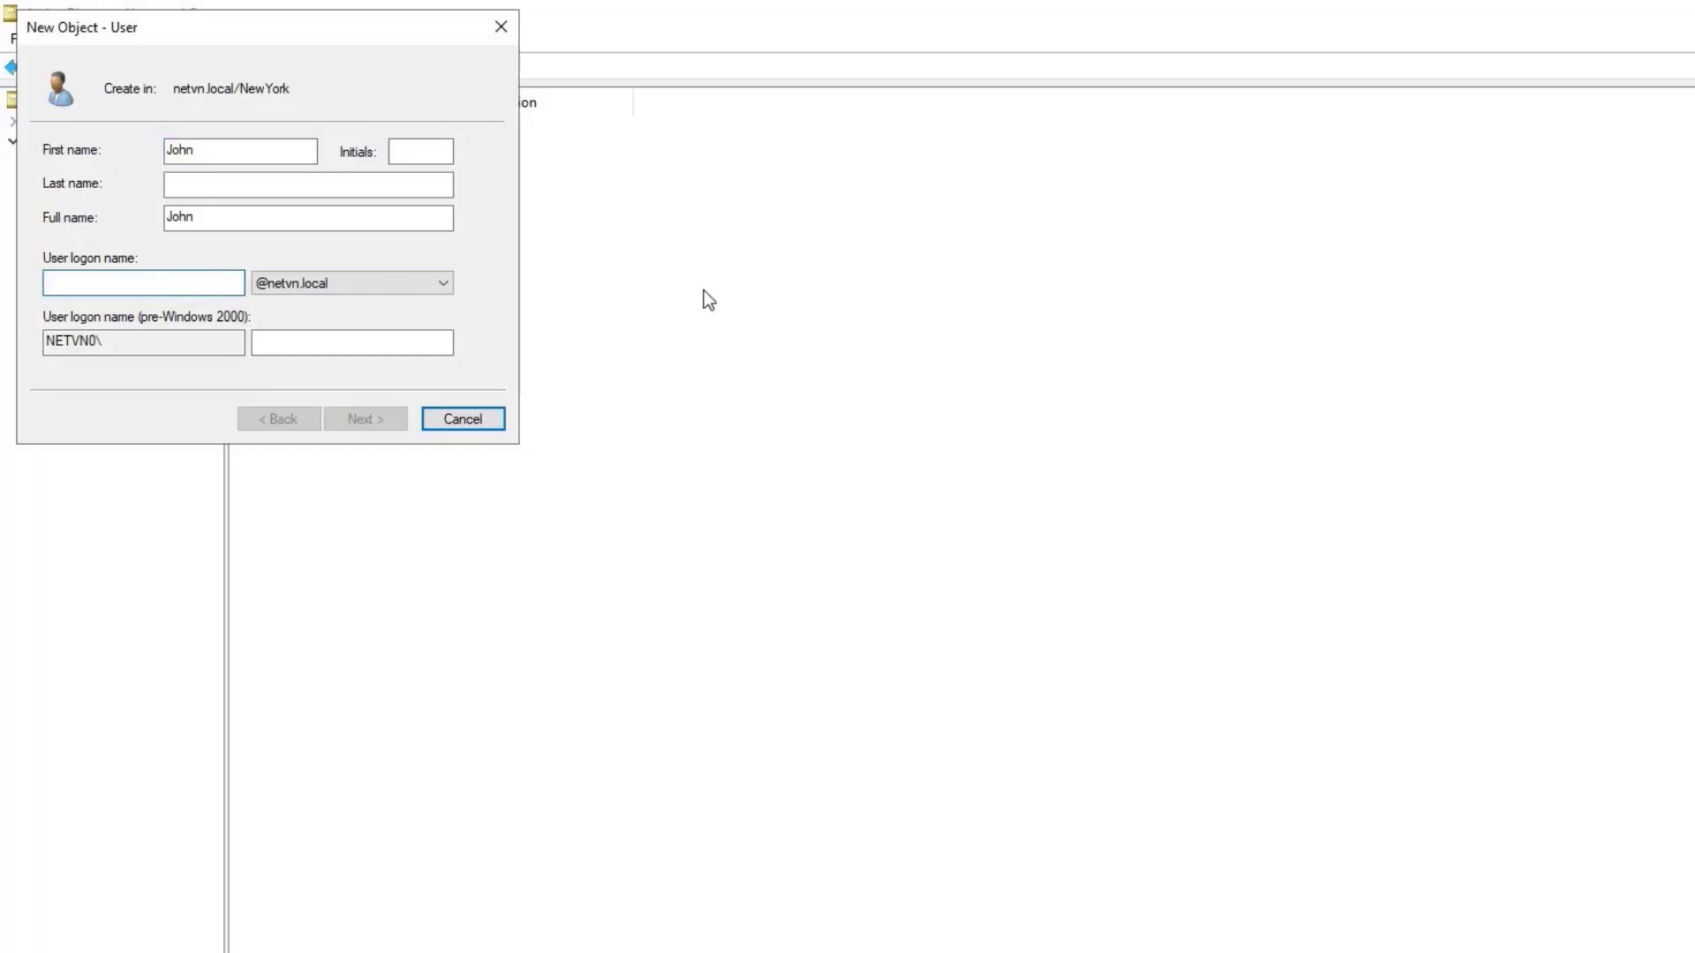
type("john")
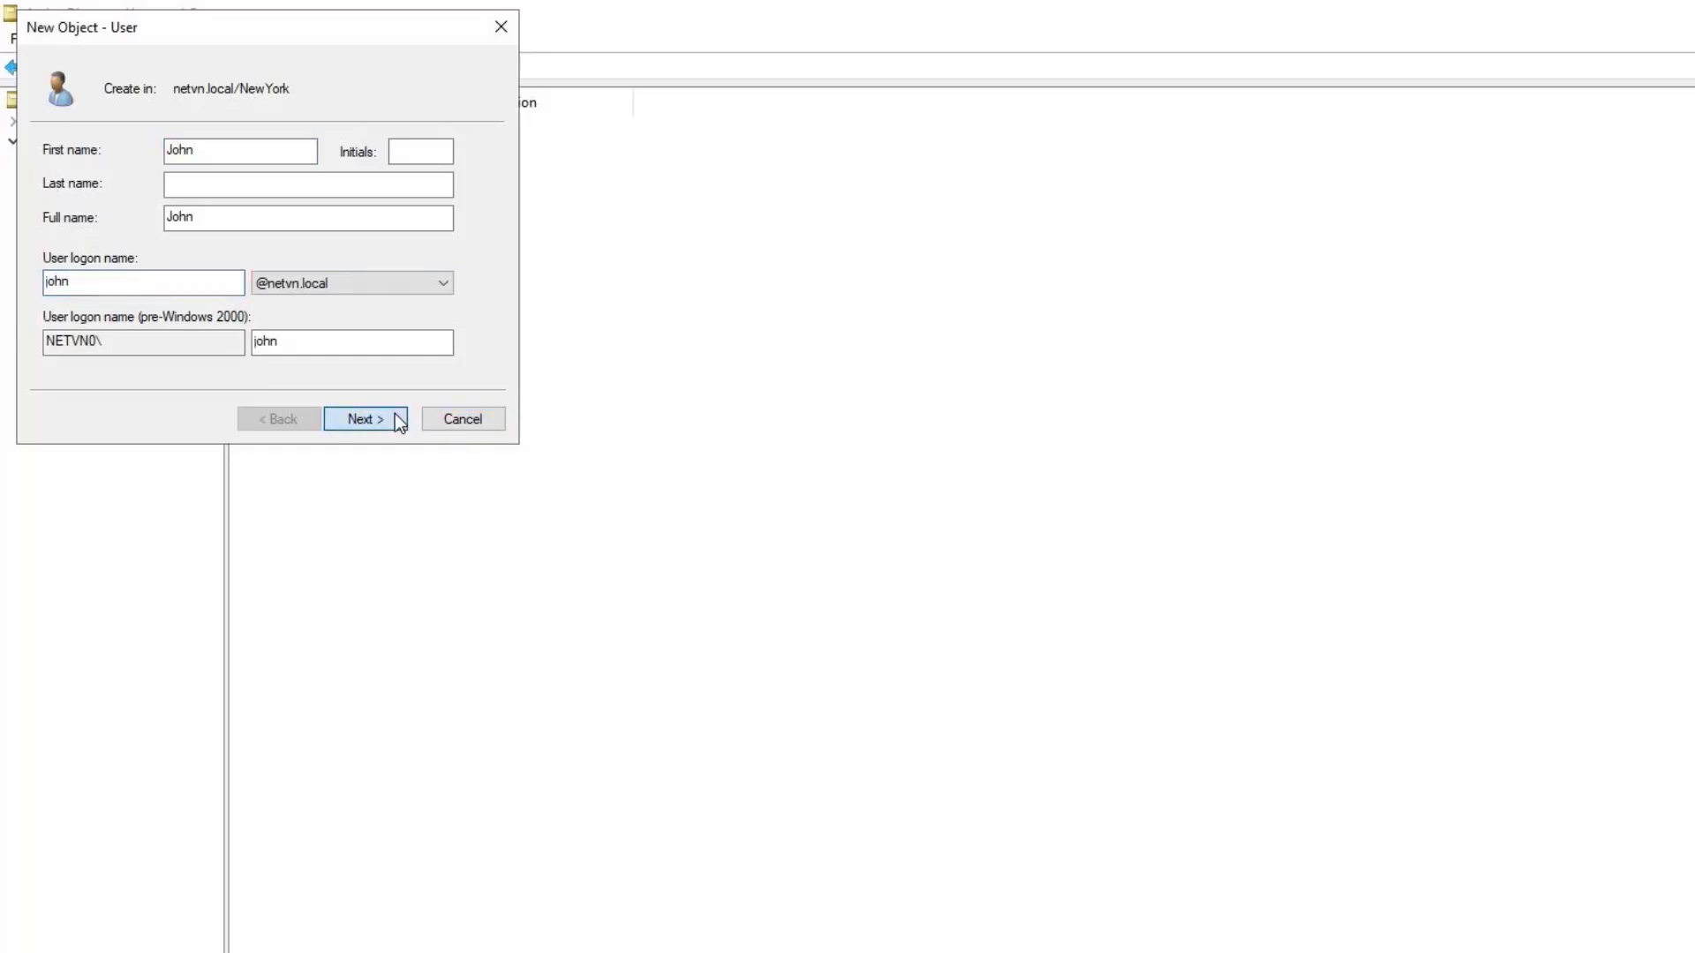
Set the user's password, with no change at next logon and never expiring.
left_click(395, 414)
type("P@ssw0rd")
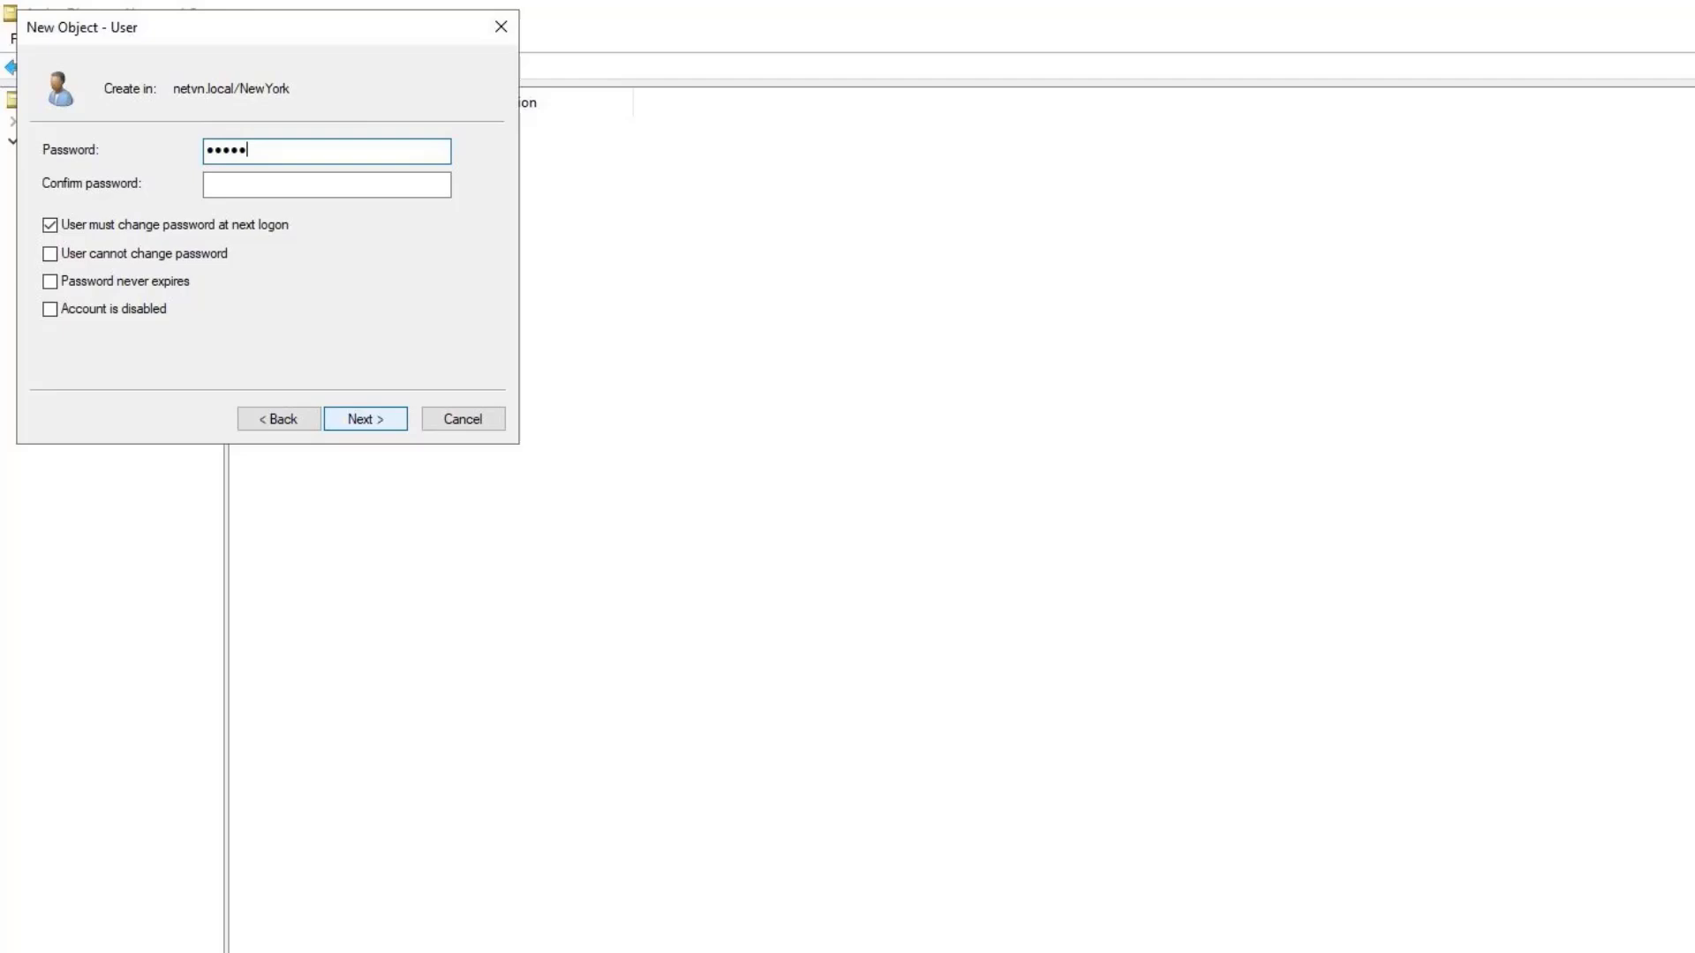
key("Tab")
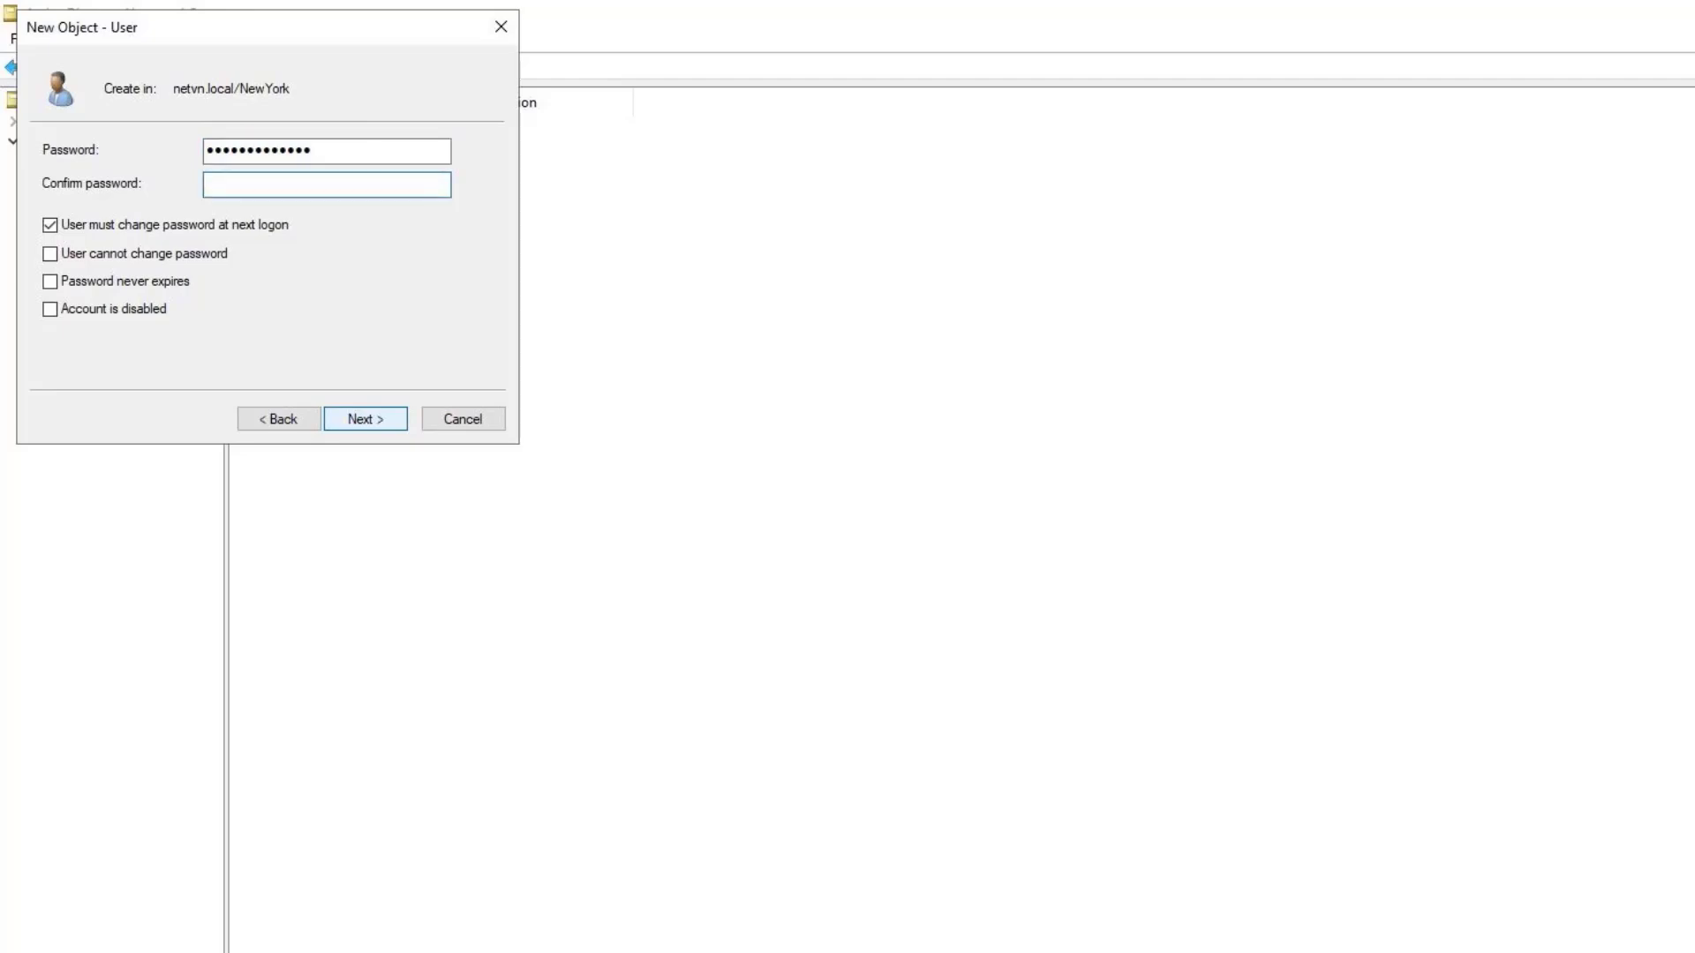
type("P@ssw0rd")
left_click(189, 228)
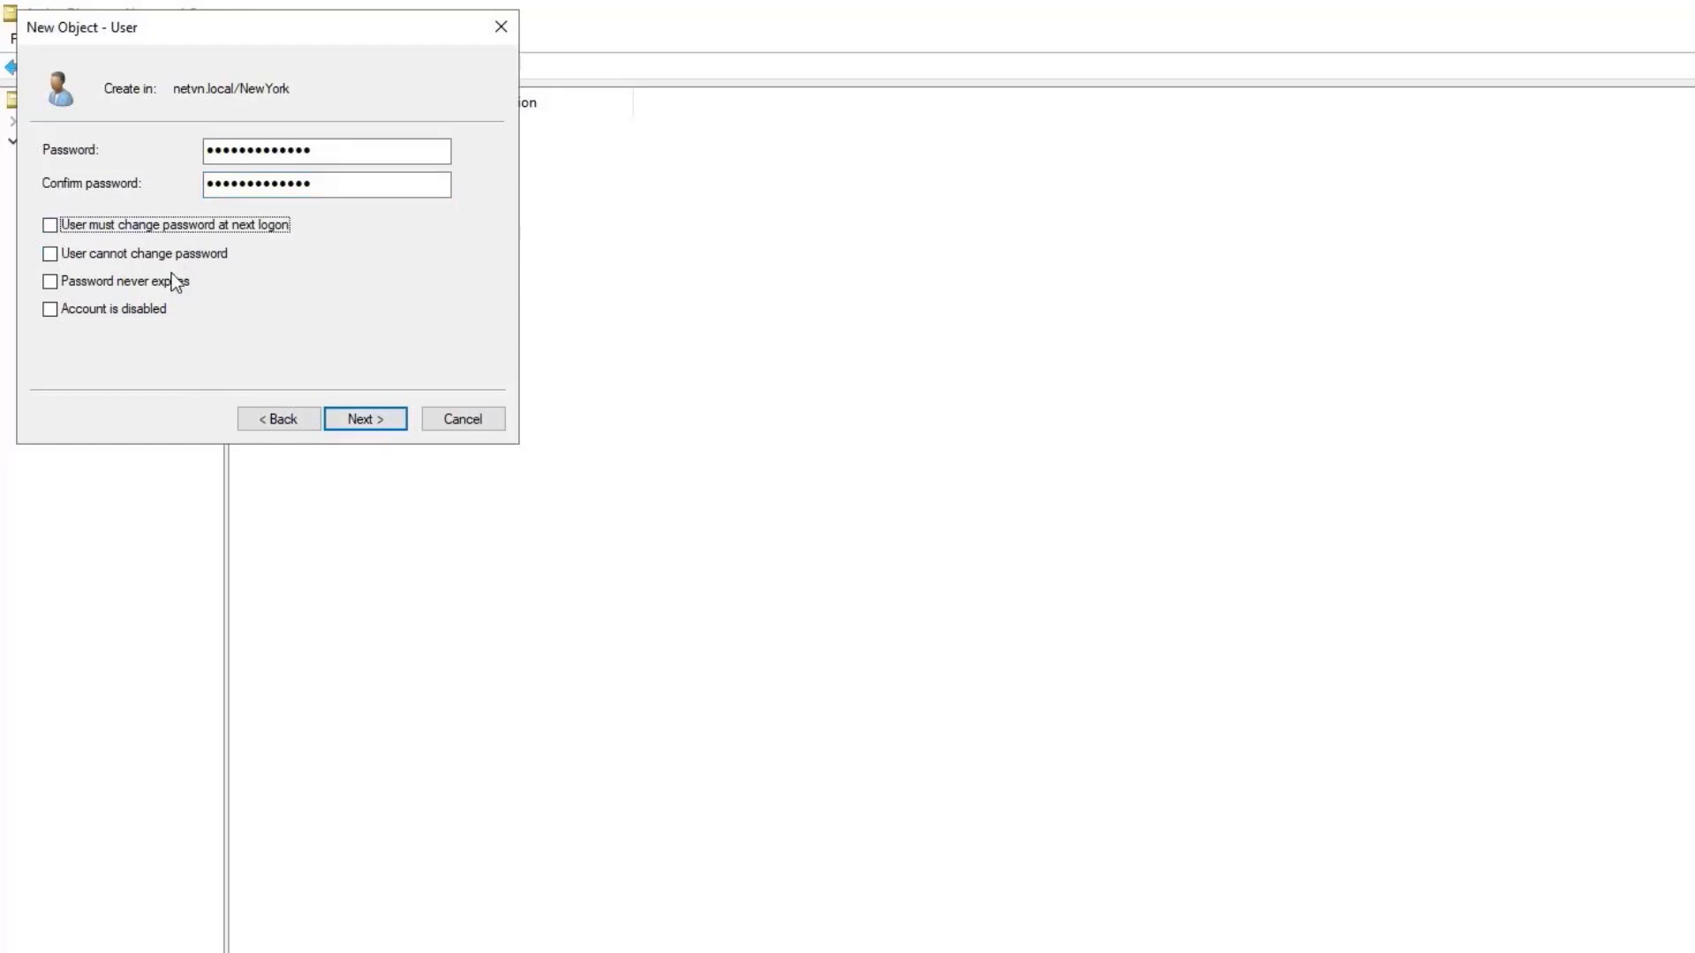
left_click(174, 281)
left_click(364, 420)
Finish the new user account and add it to the IT security group.
left_click(364, 421)
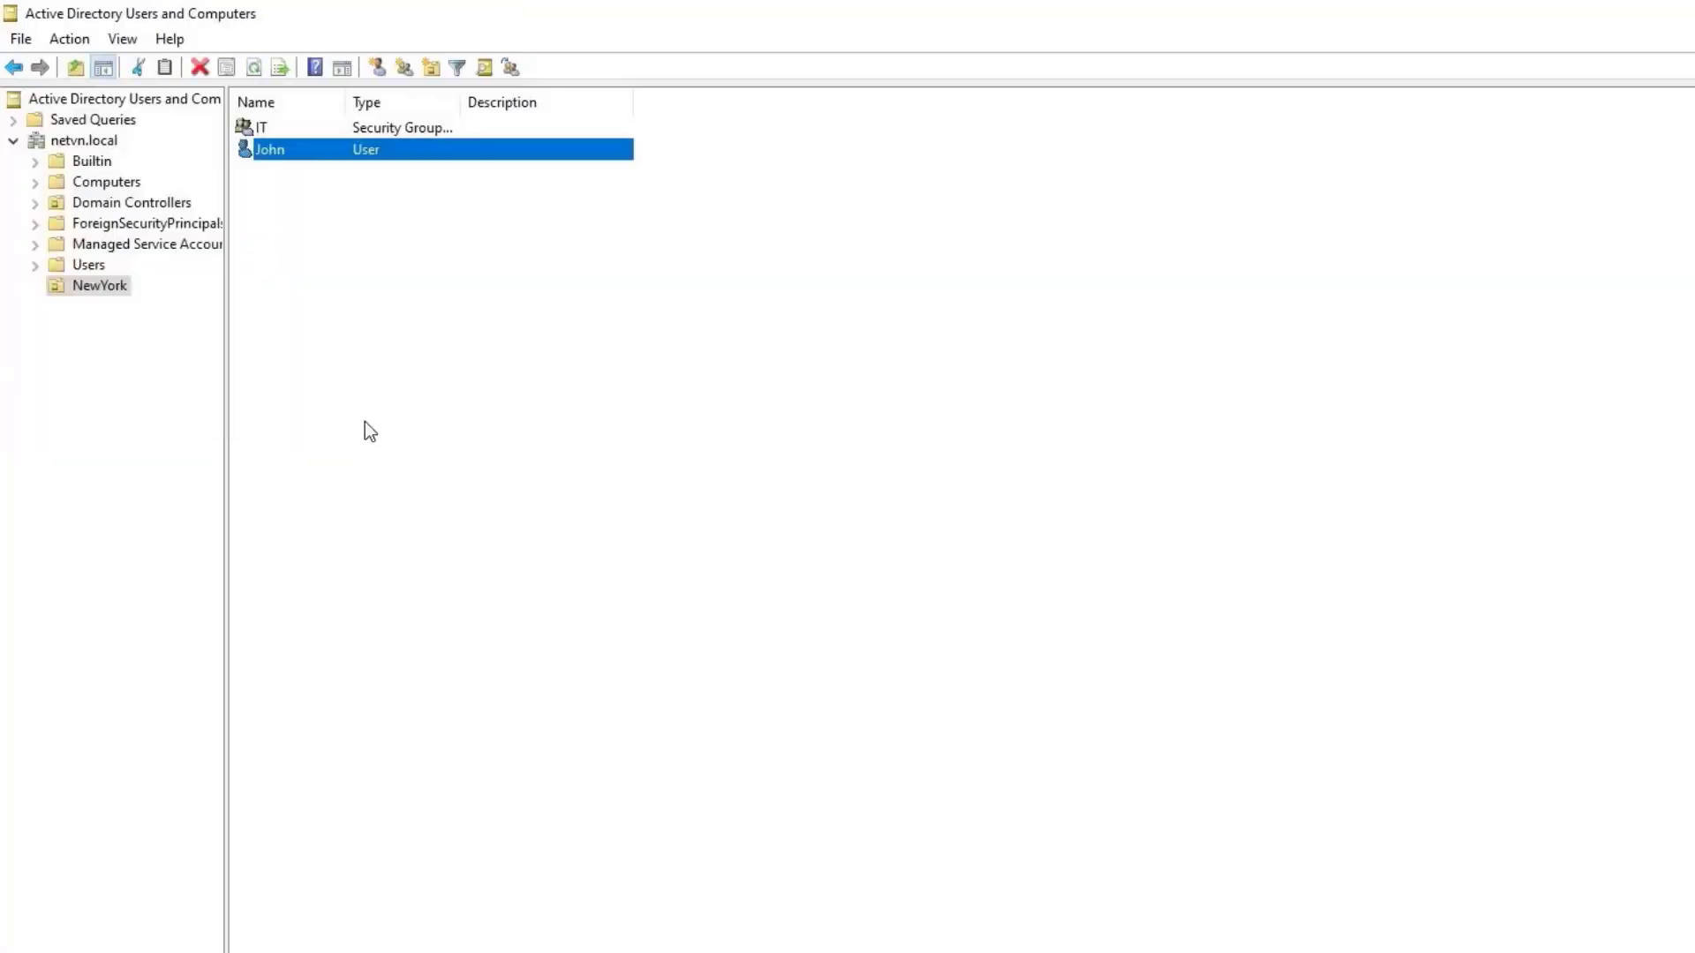
right_click(367, 161)
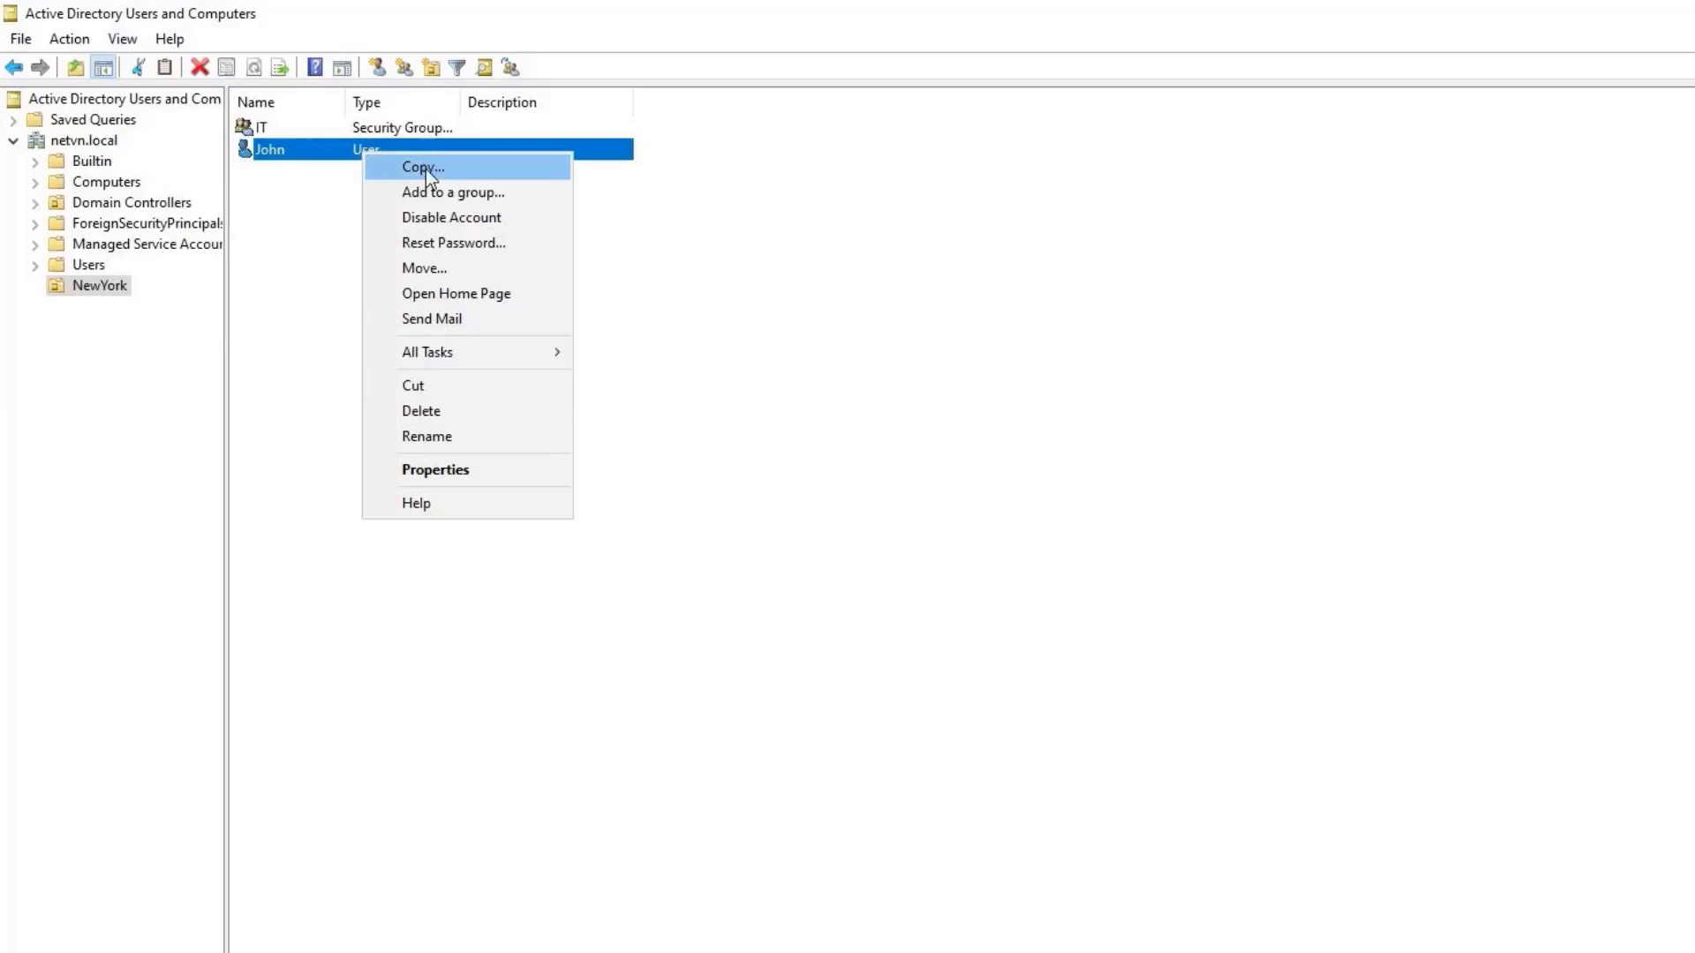
left_click(429, 191)
type("IT")
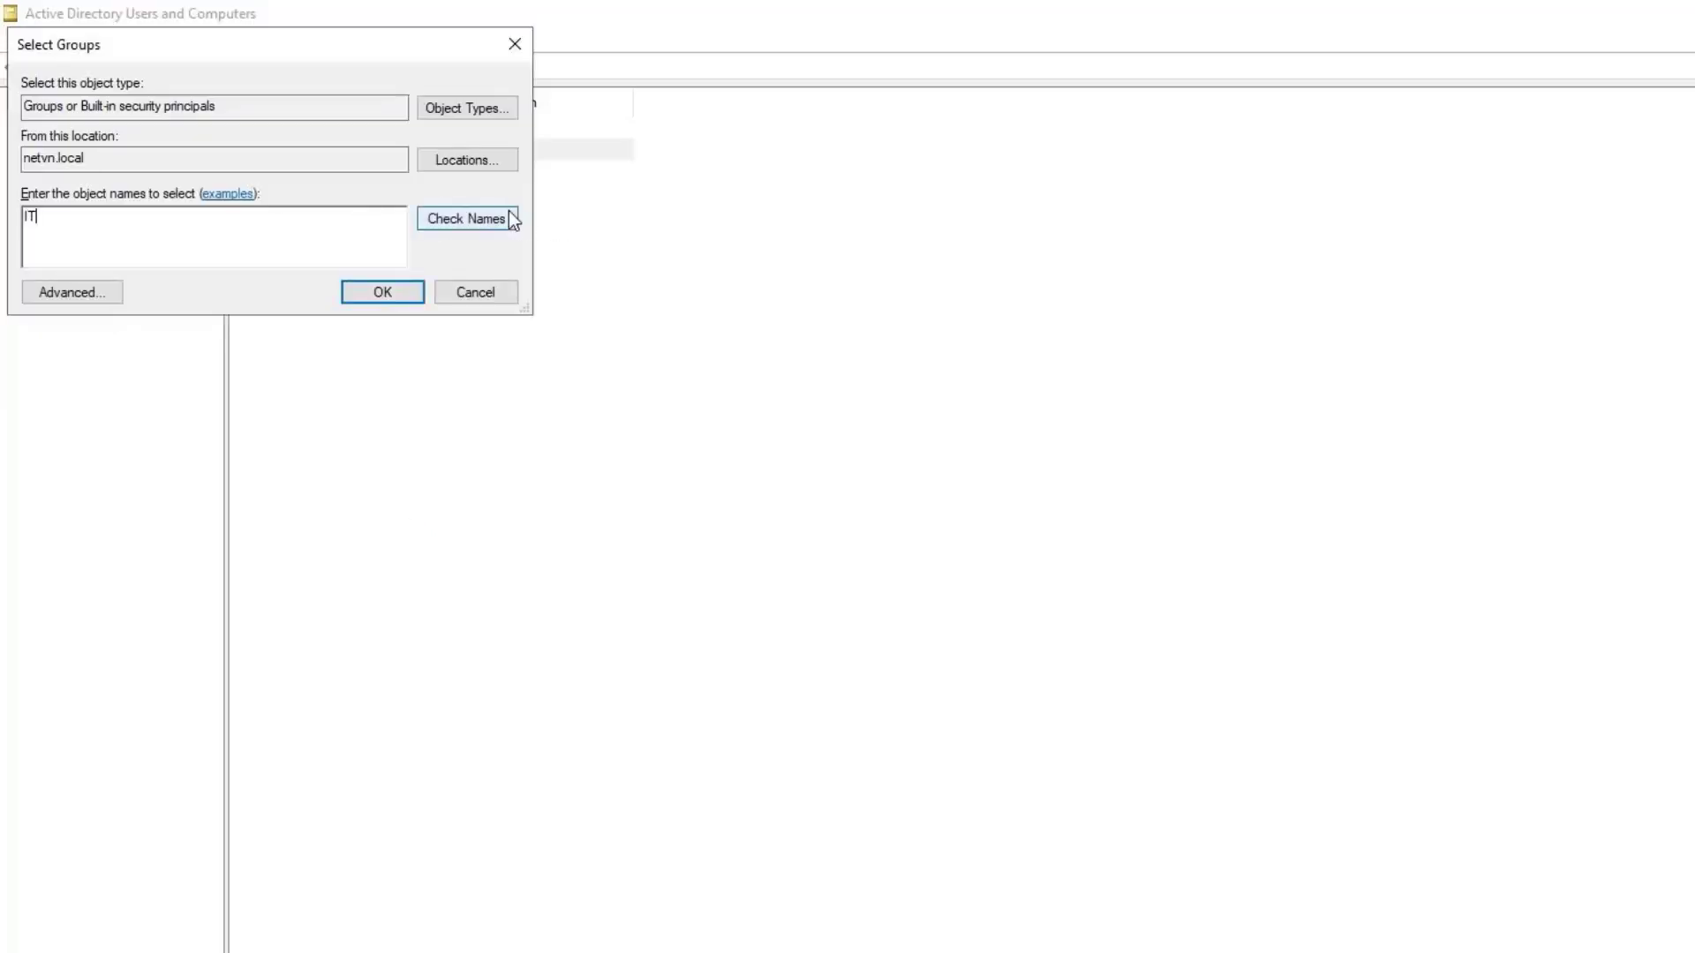
left_click(508, 213)
left_click(403, 290)
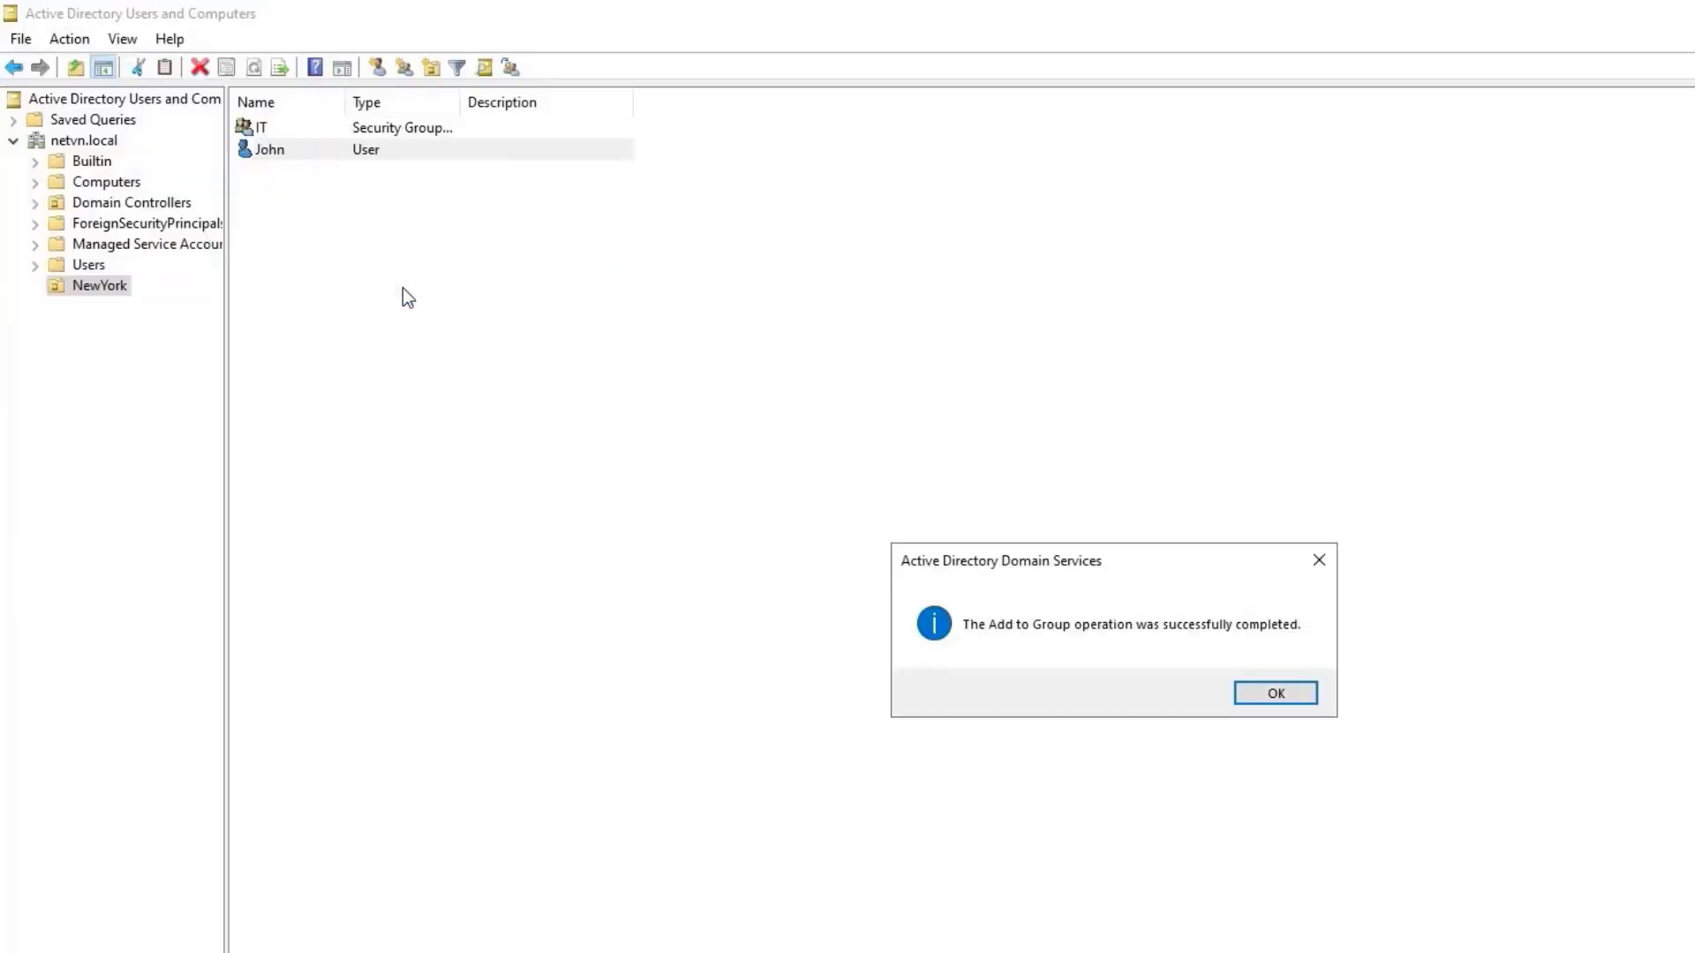
left_click(1292, 697)
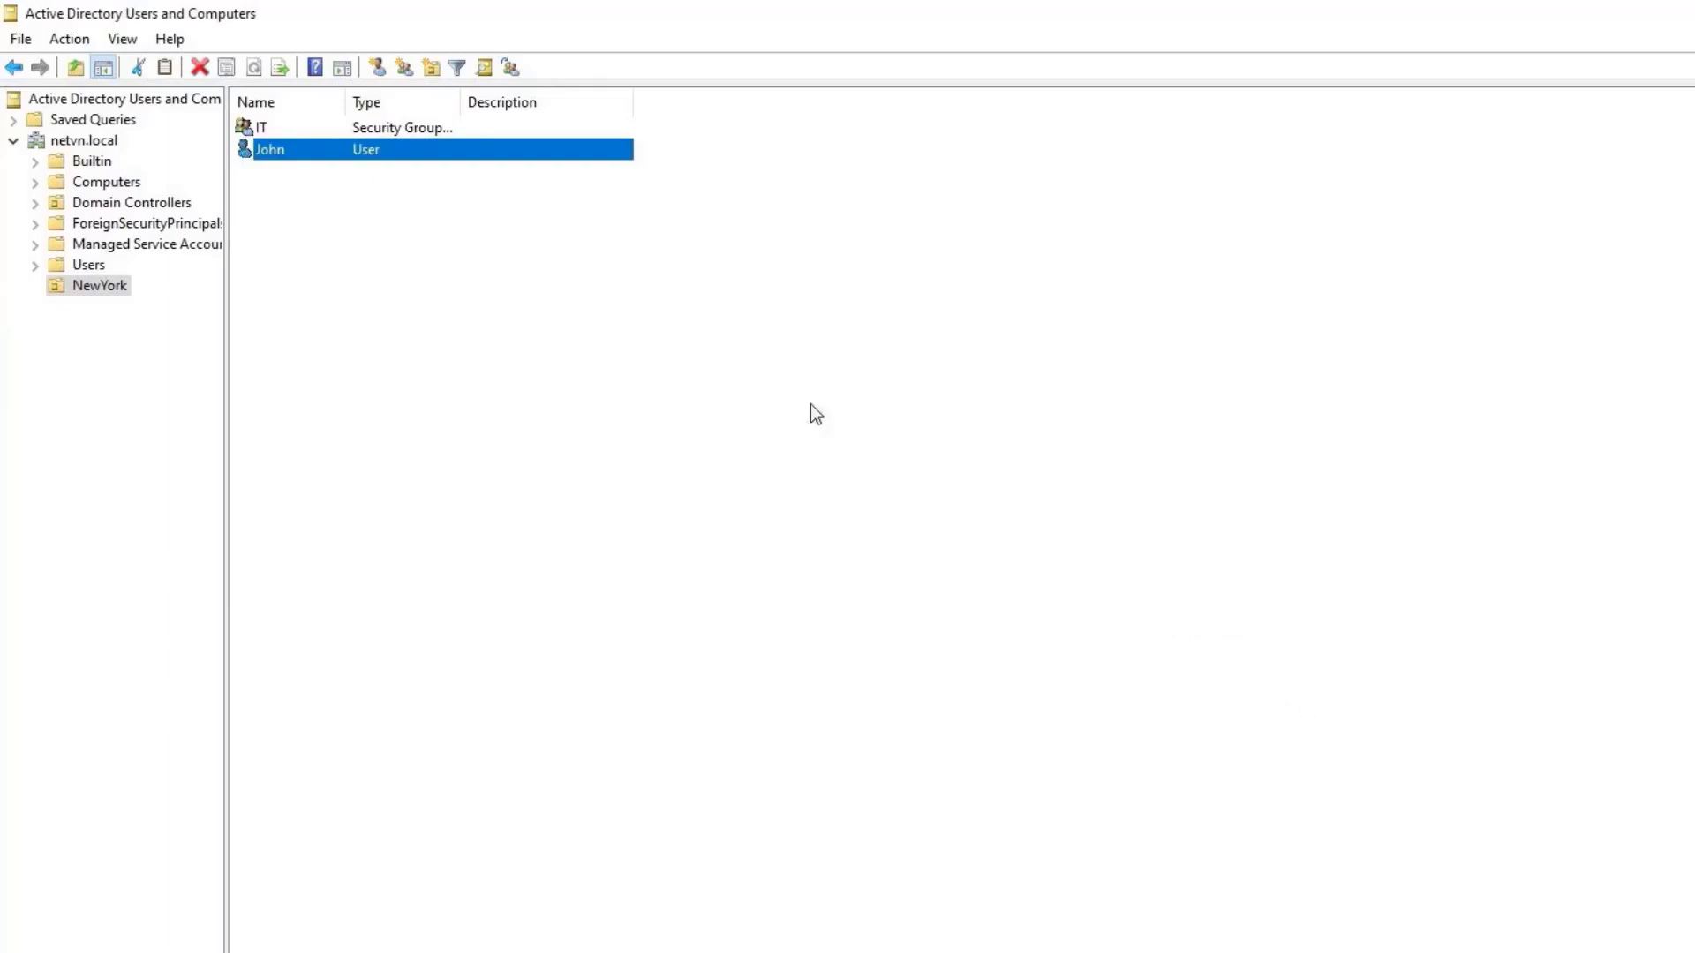
Check the IT group's Members list to confirm the new user is included.
left_click(379, 134)
right_click(379, 134)
left_click(459, 349)
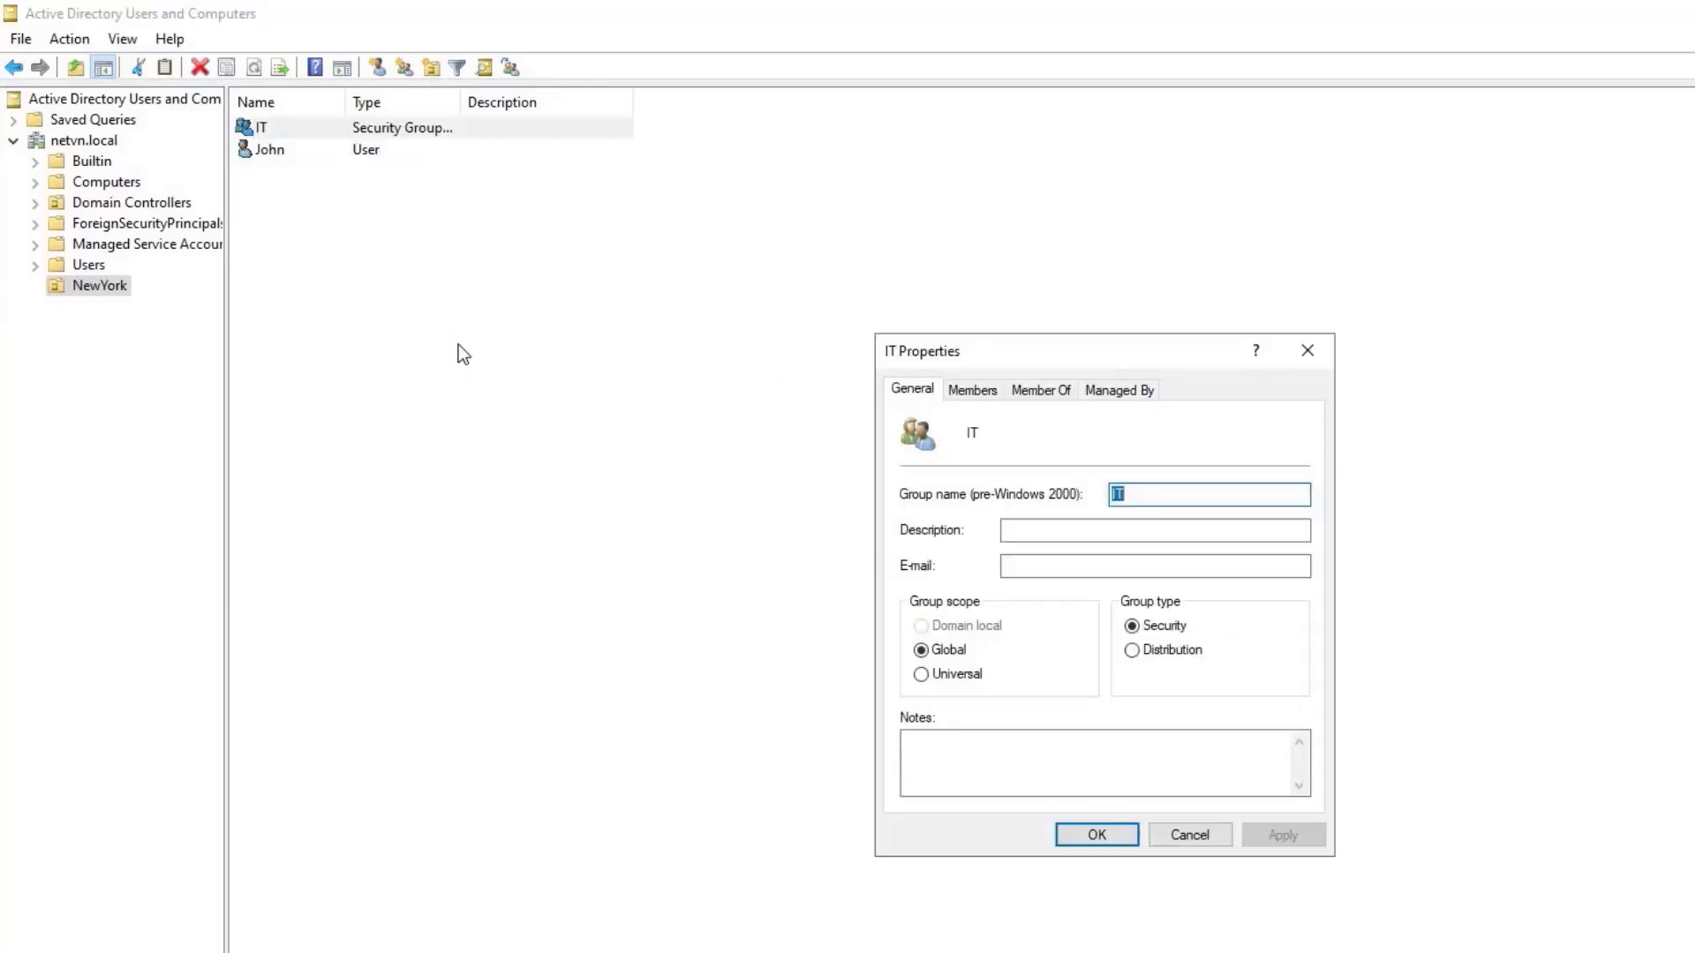
left_click(972, 391)
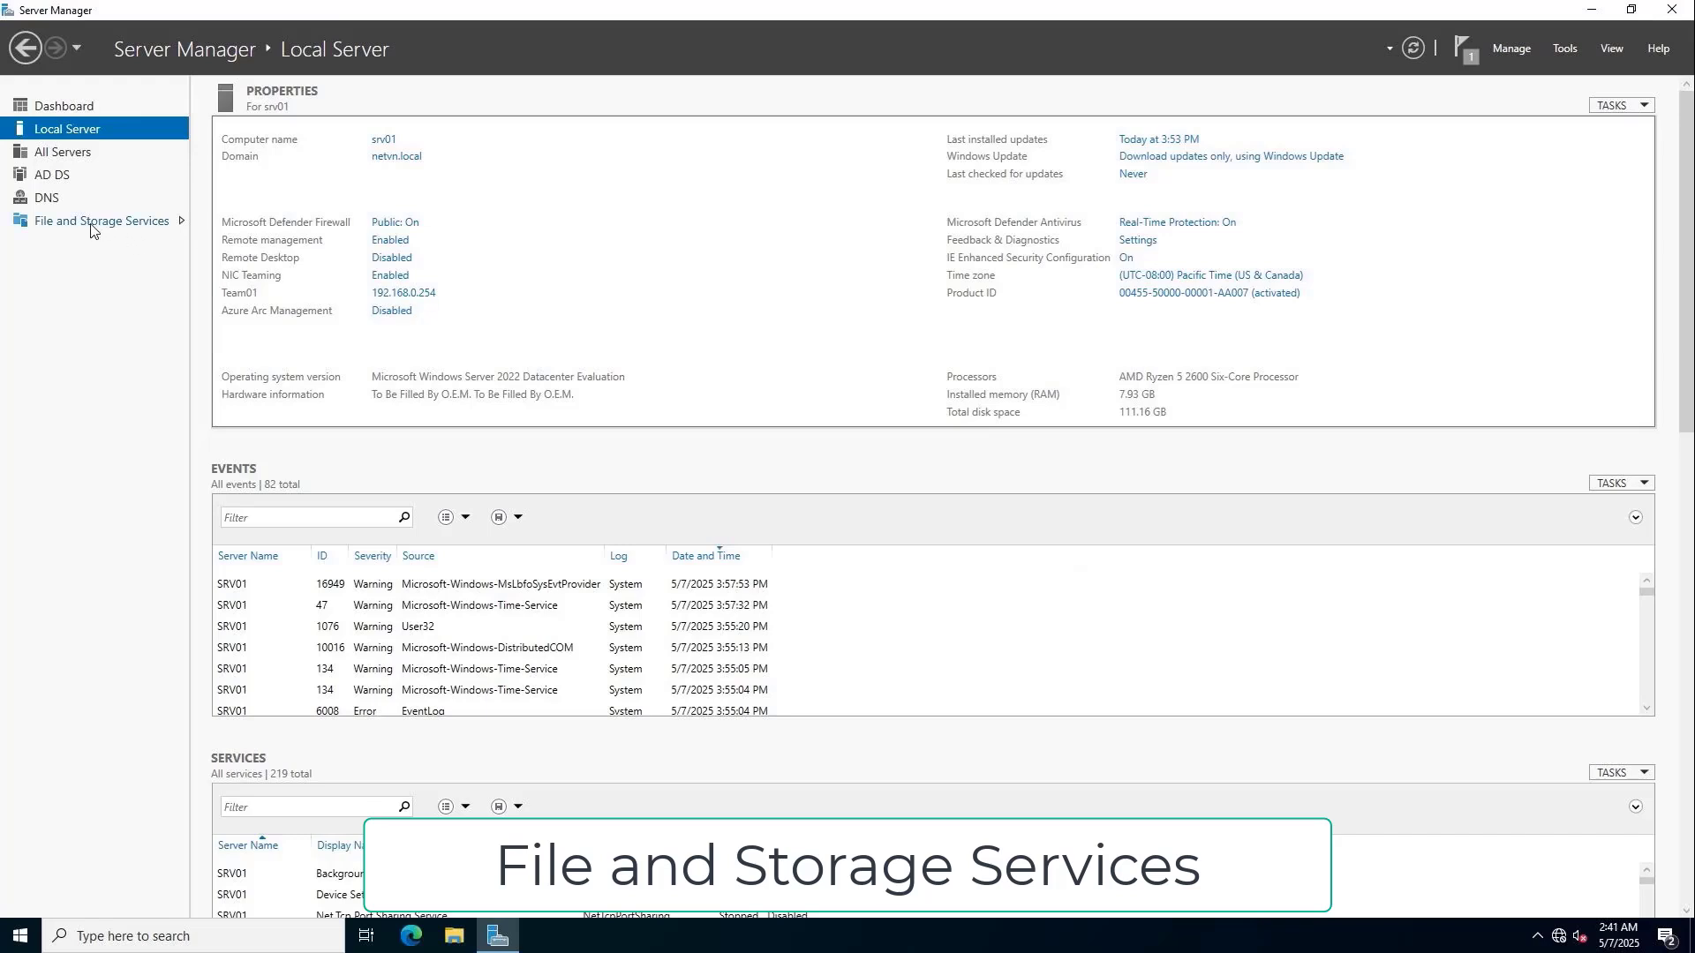
Inspect disks 0 and 1, then show Storage Pools with the two 932 GB TOSHIBA disks.
left_click(93, 222)
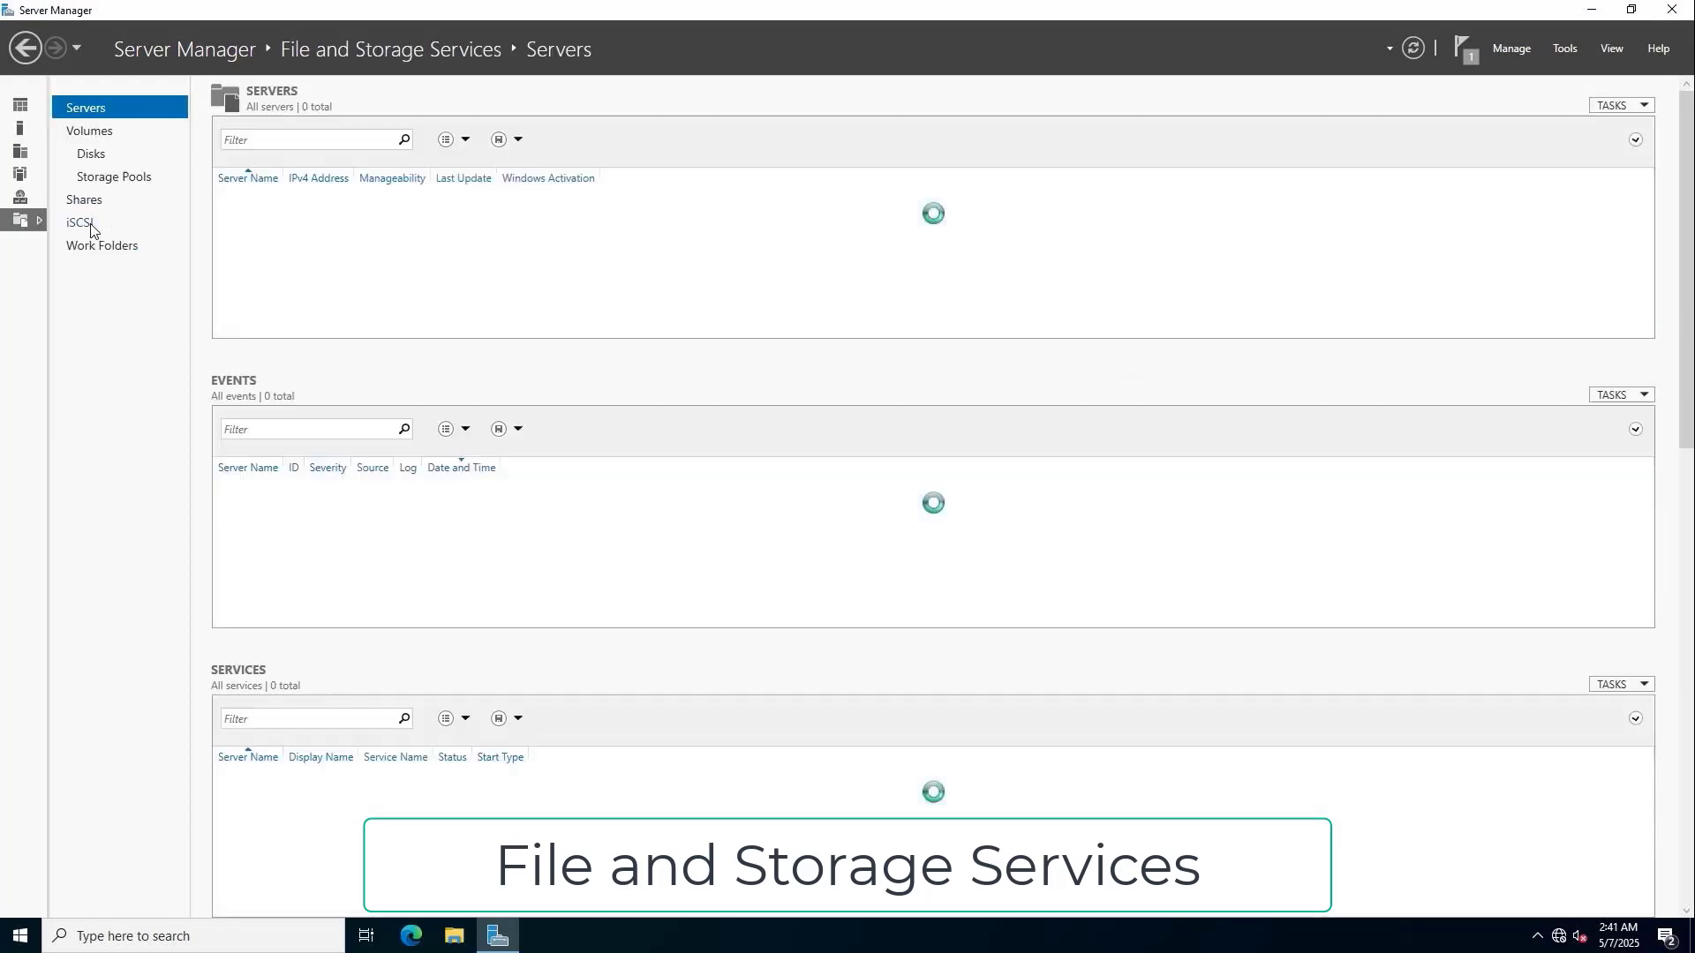
left_click(96, 157)
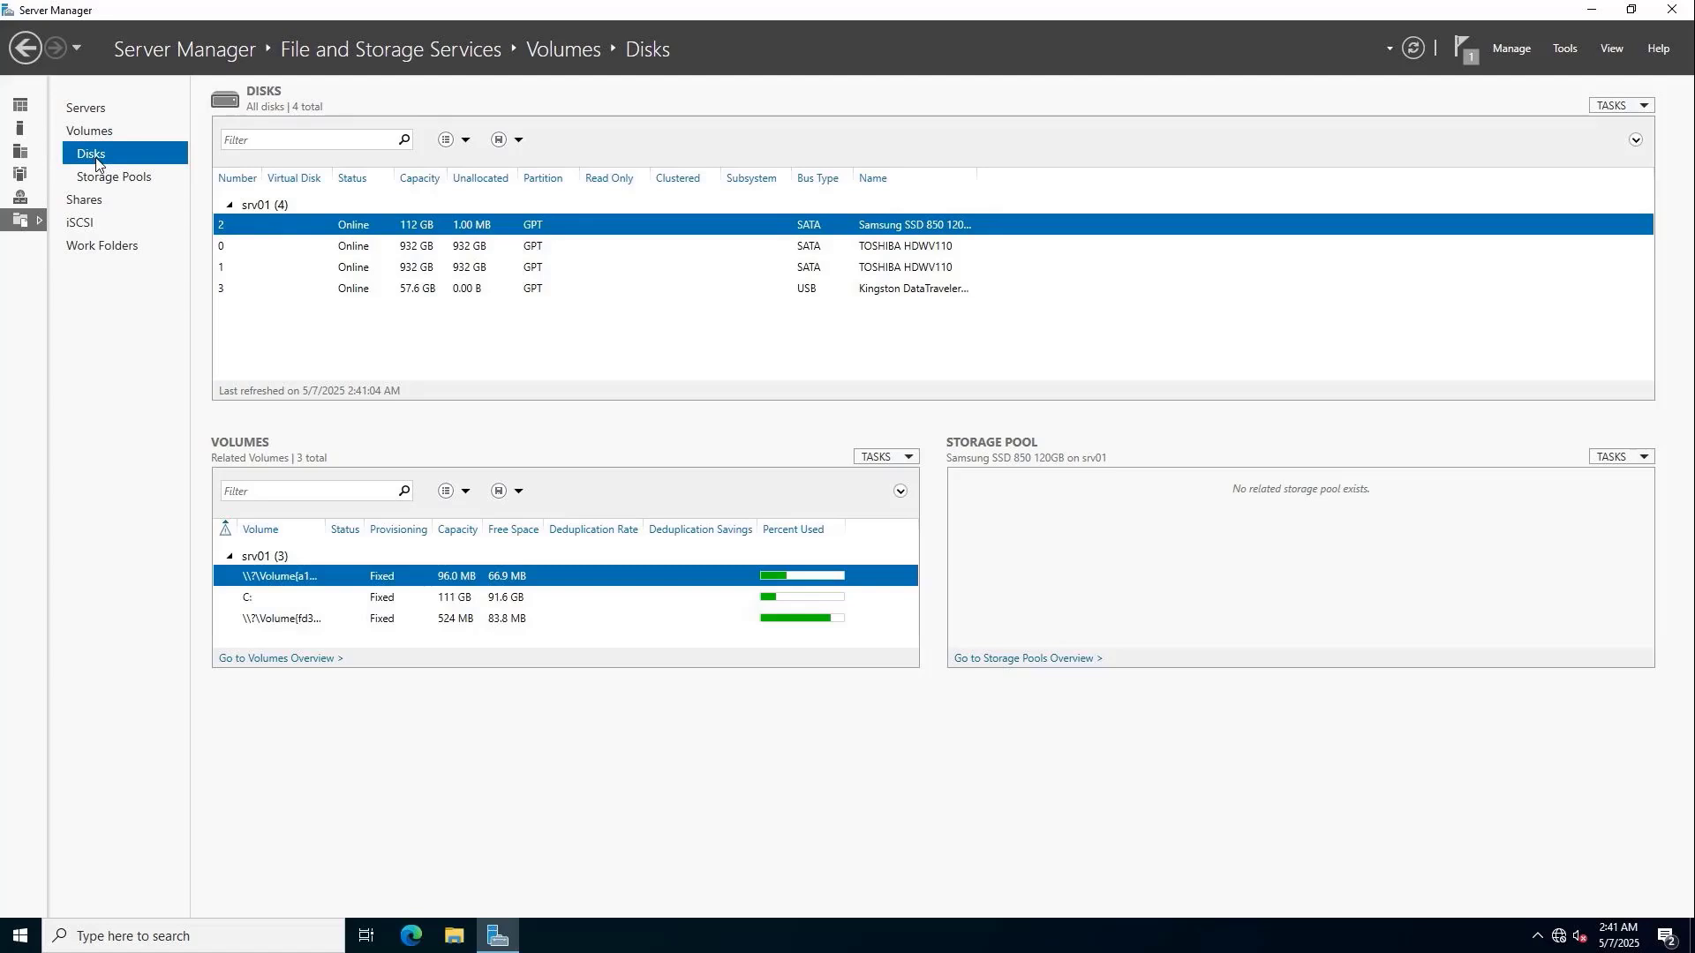
left_click(381, 250)
left_click(384, 271)
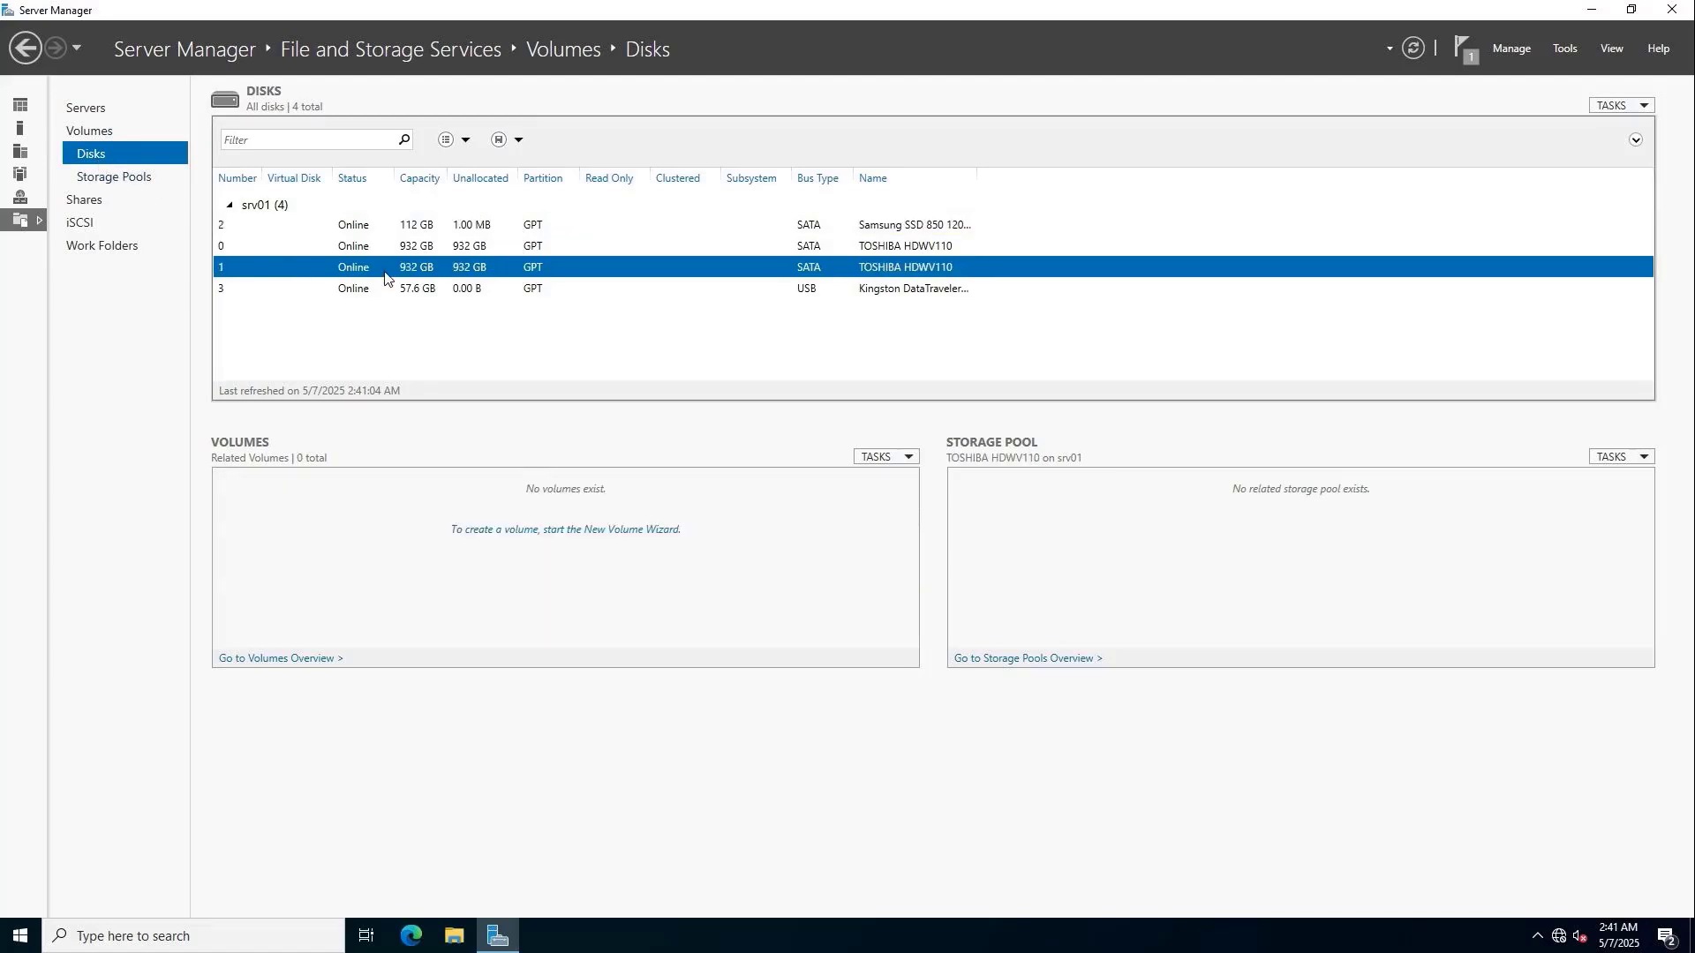
left_click(126, 180)
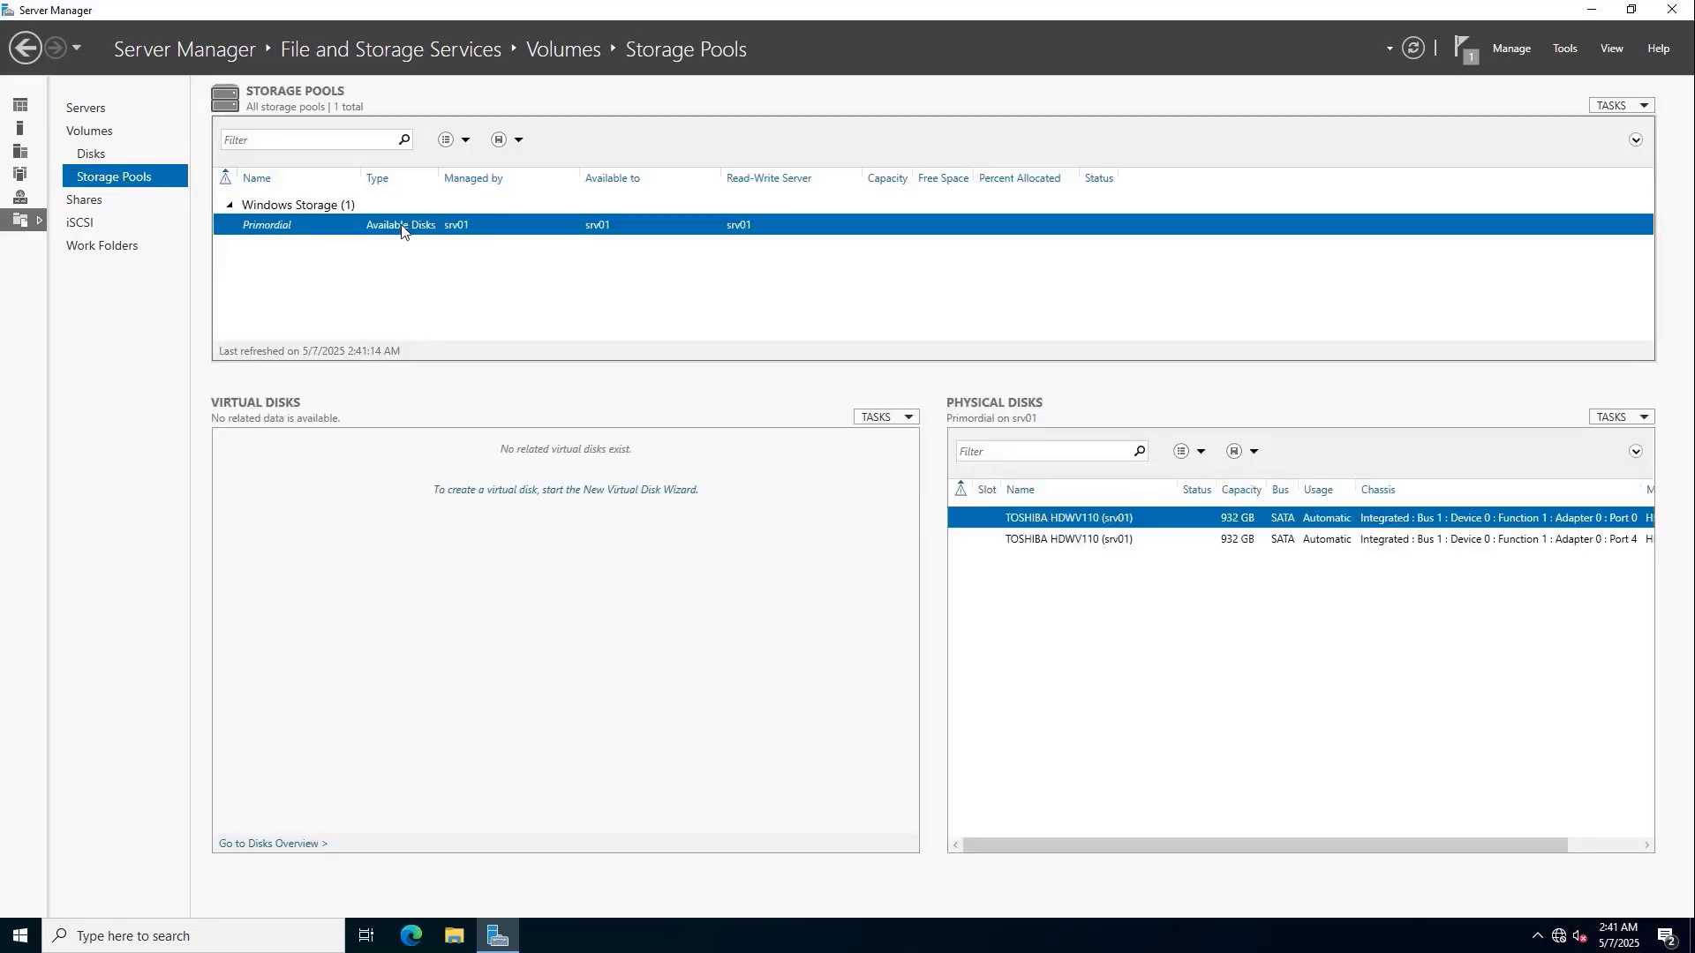
Create pool1 from the srv01 primordial group using both TOSHIBA disks, 1.82 TB total.
left_click(1617, 105)
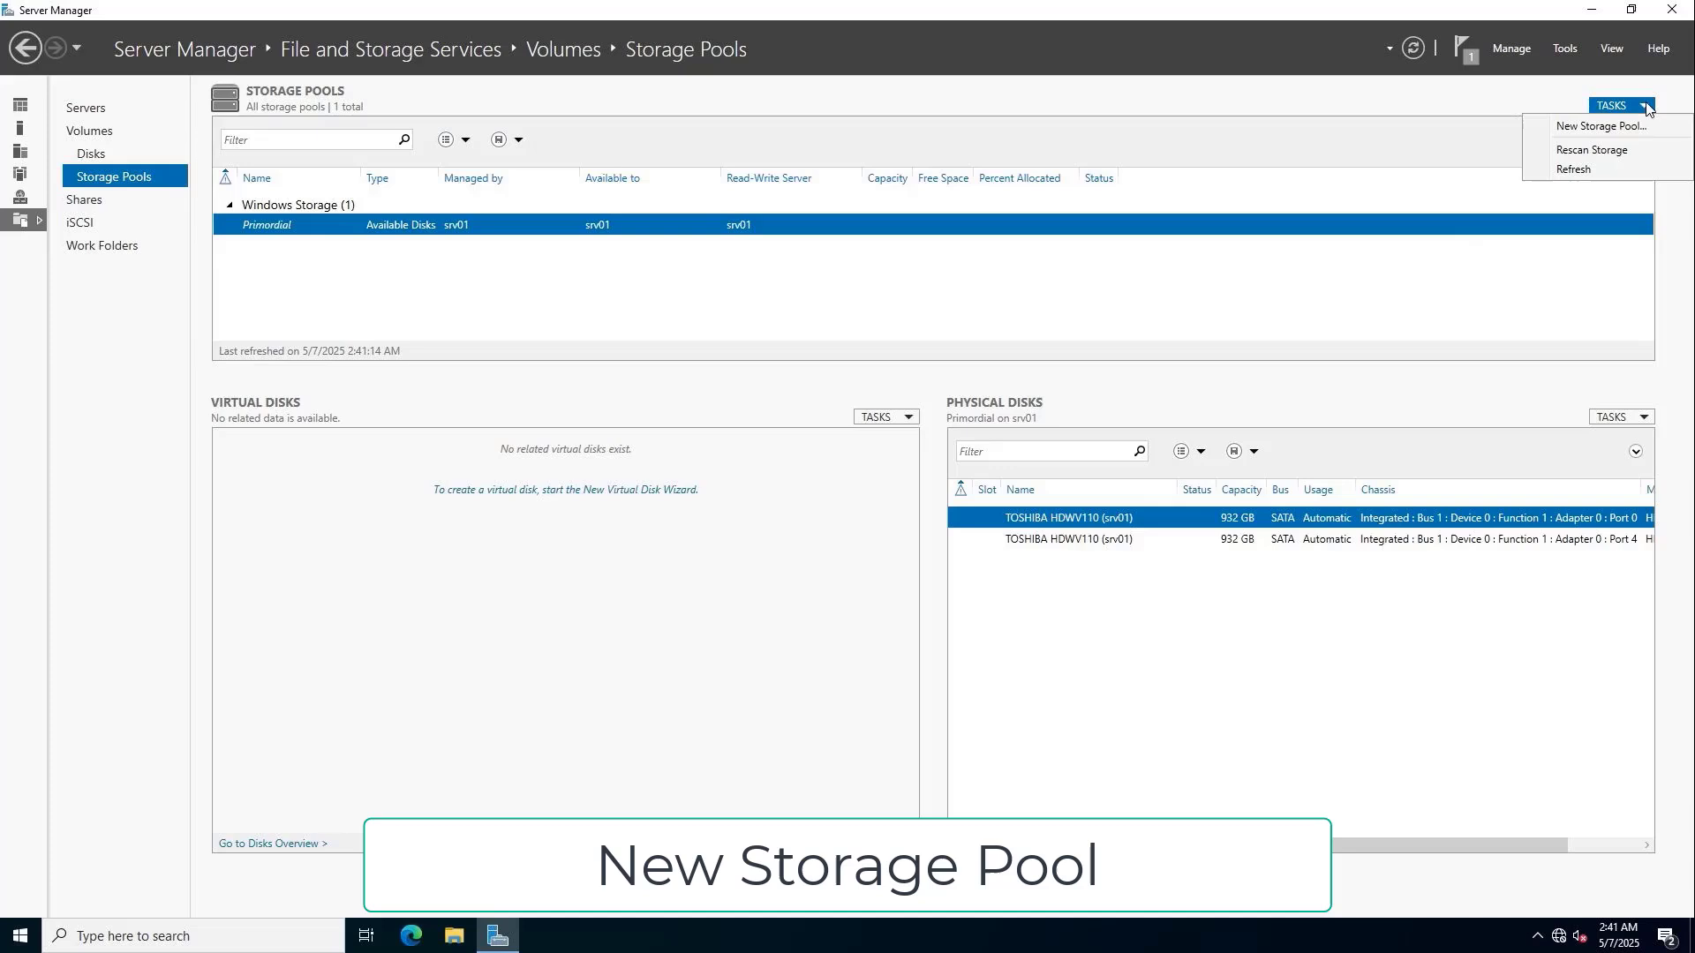
left_click(1607, 129)
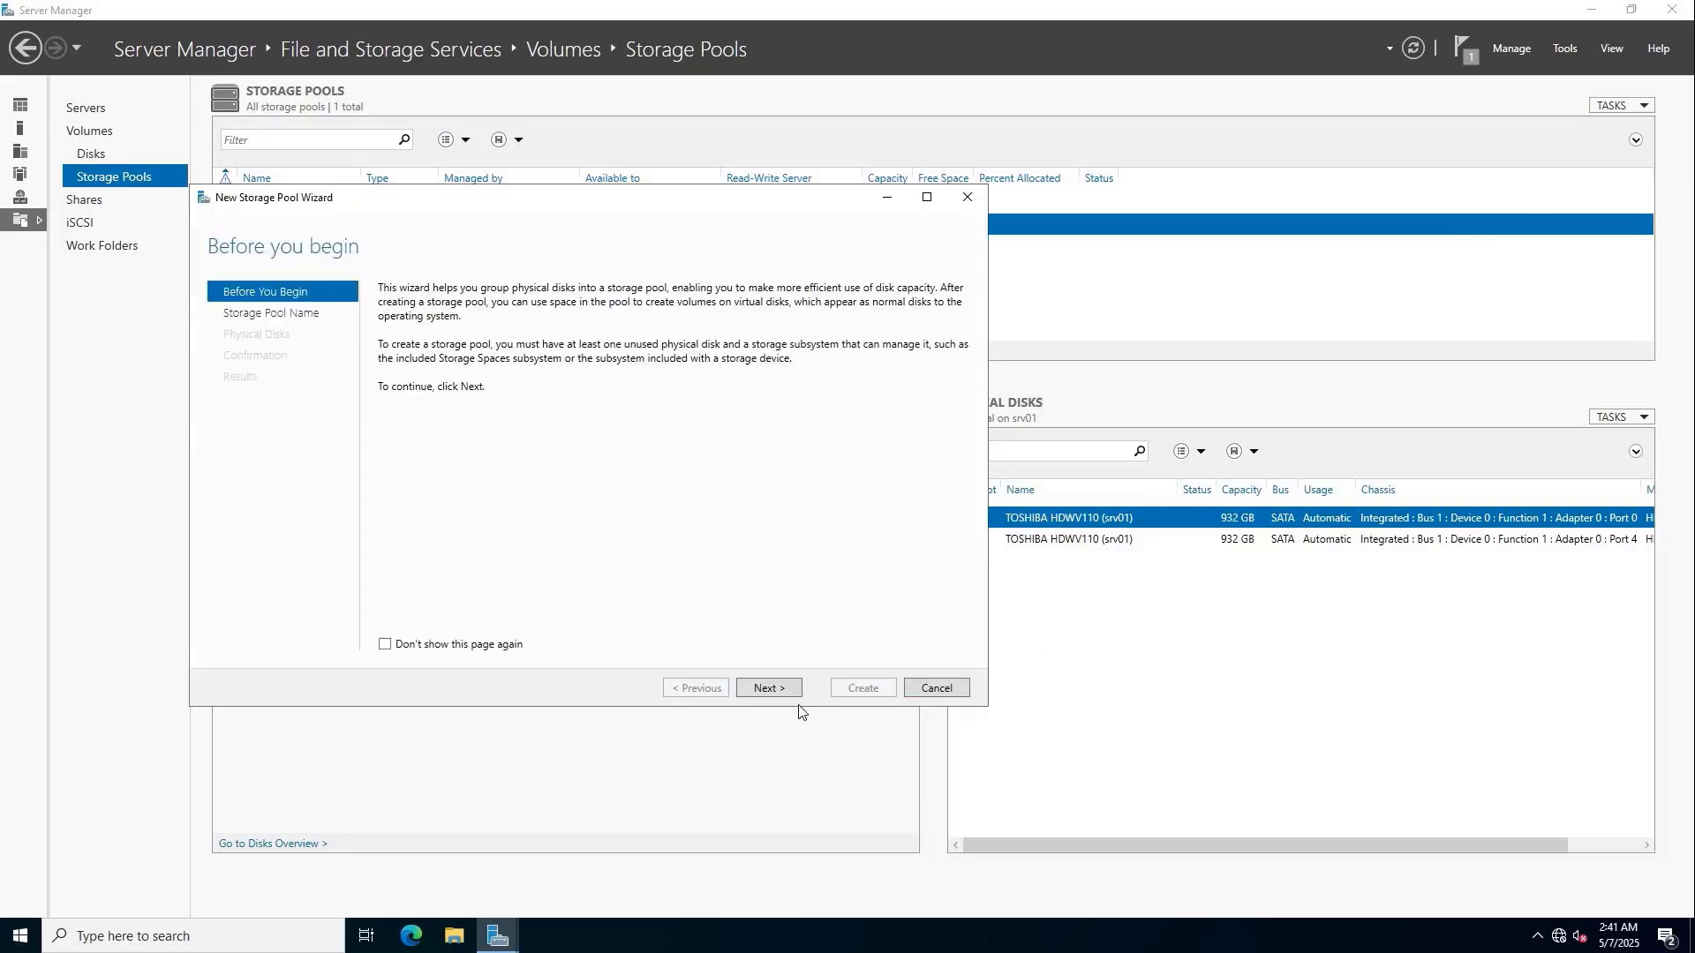
left_click(775, 697)
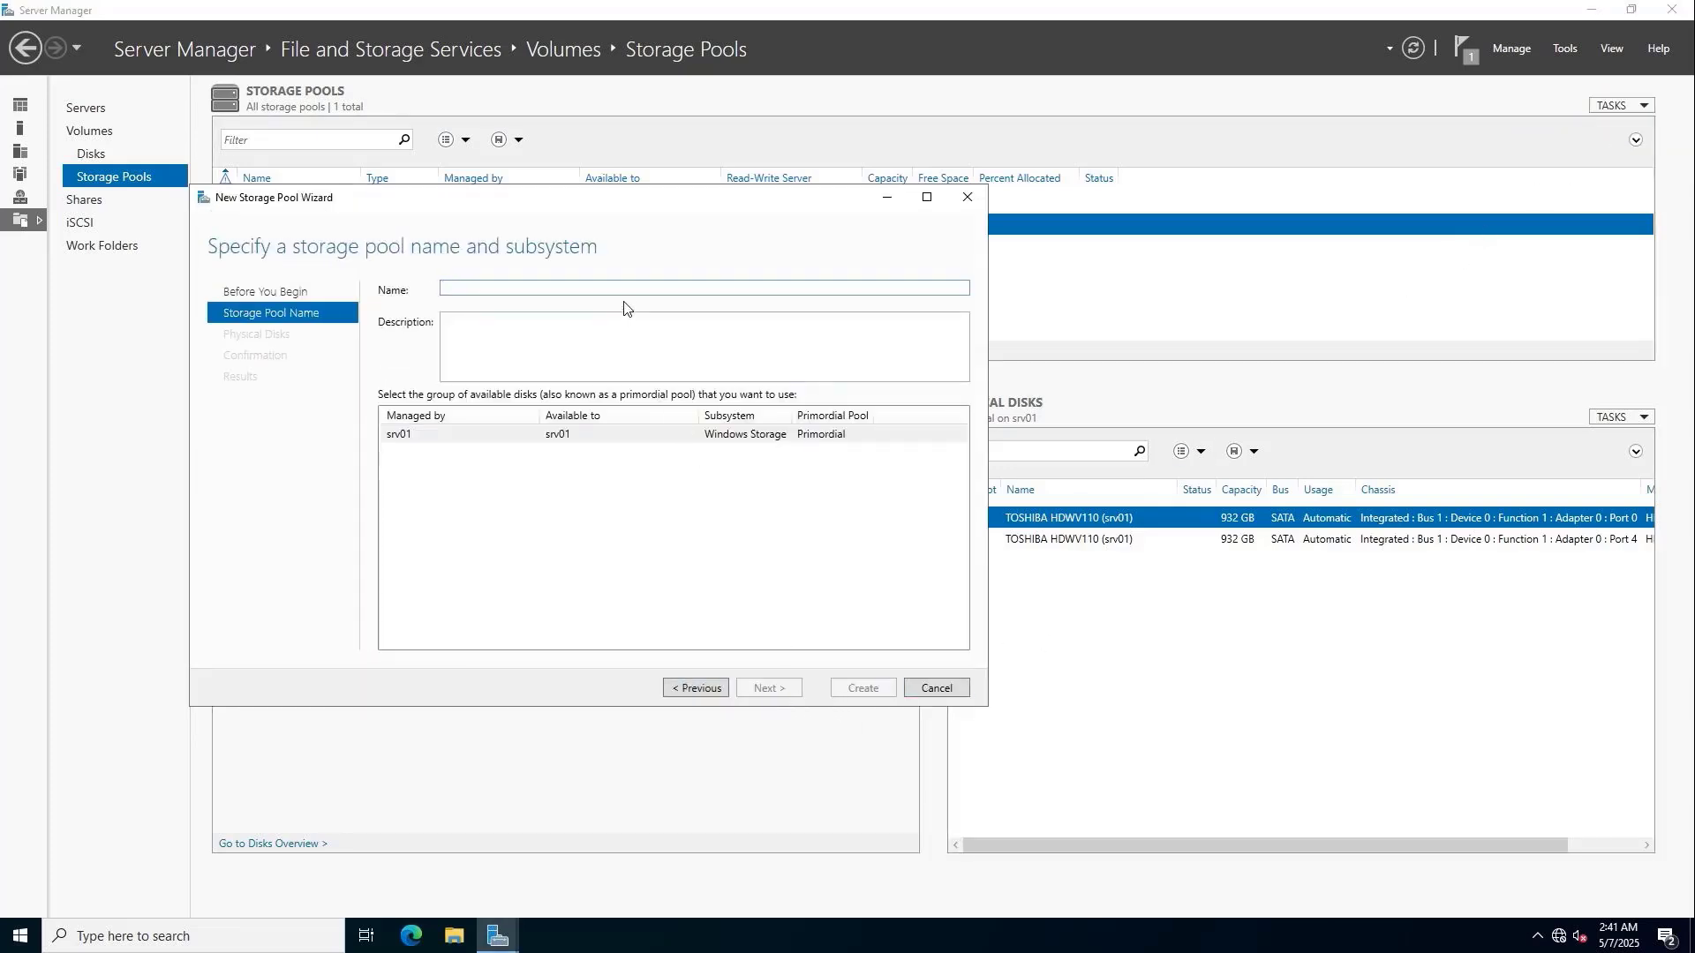
type("pool1")
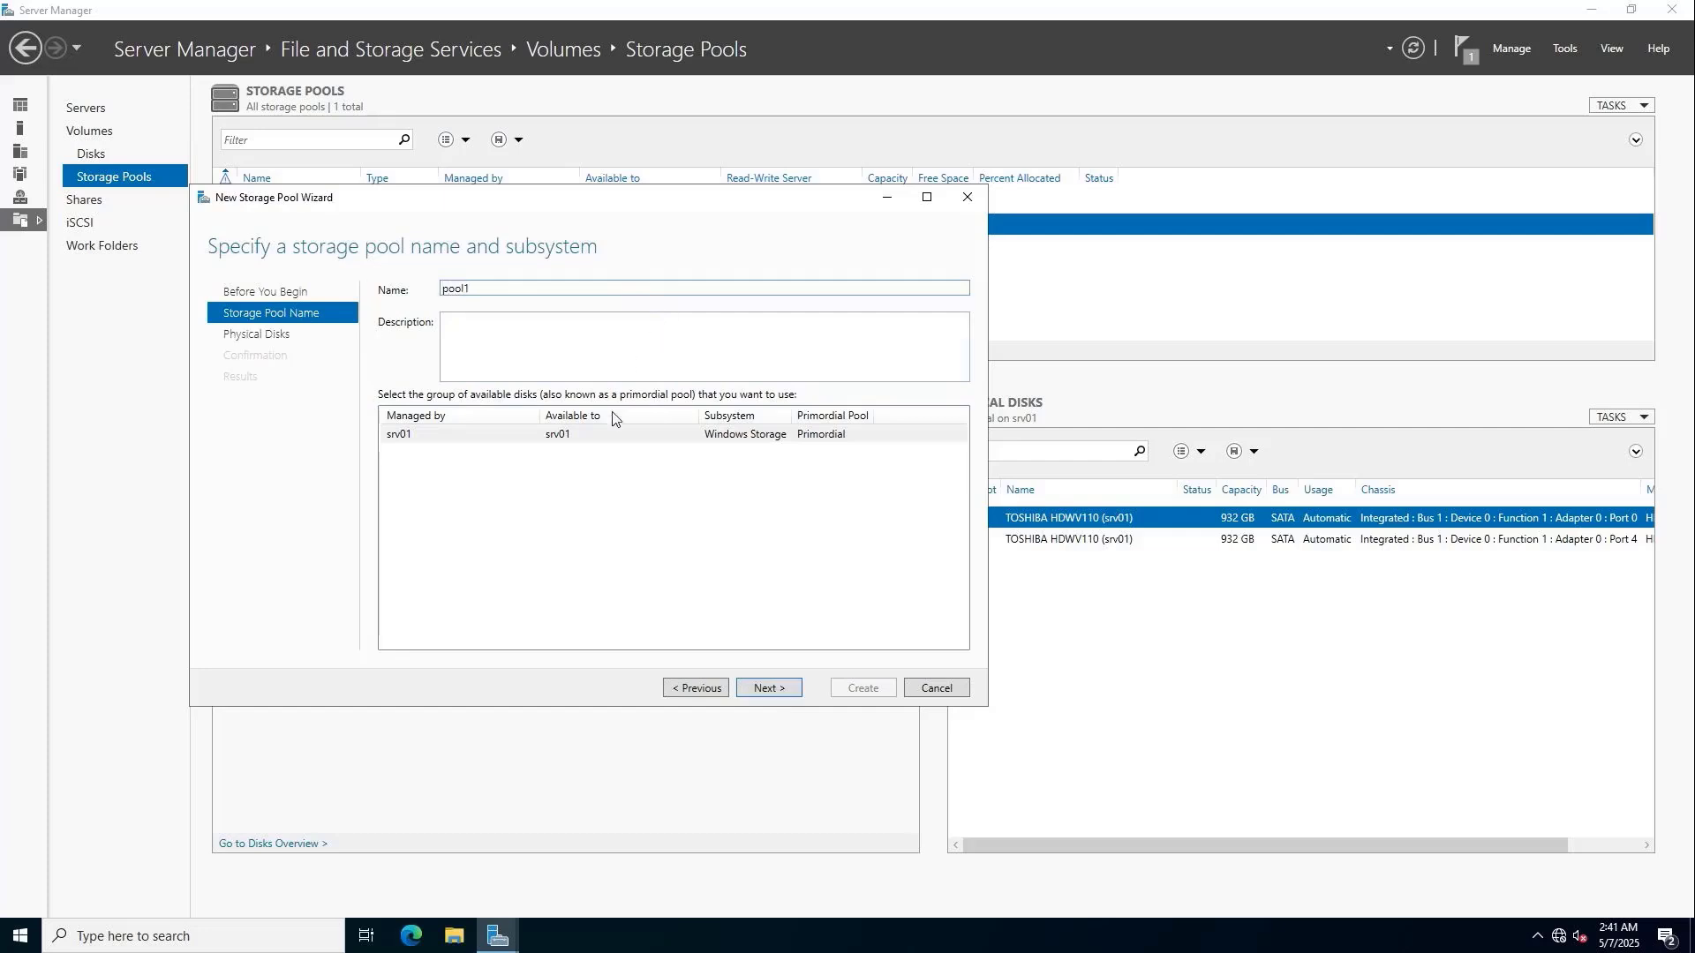
left_click(596, 436)
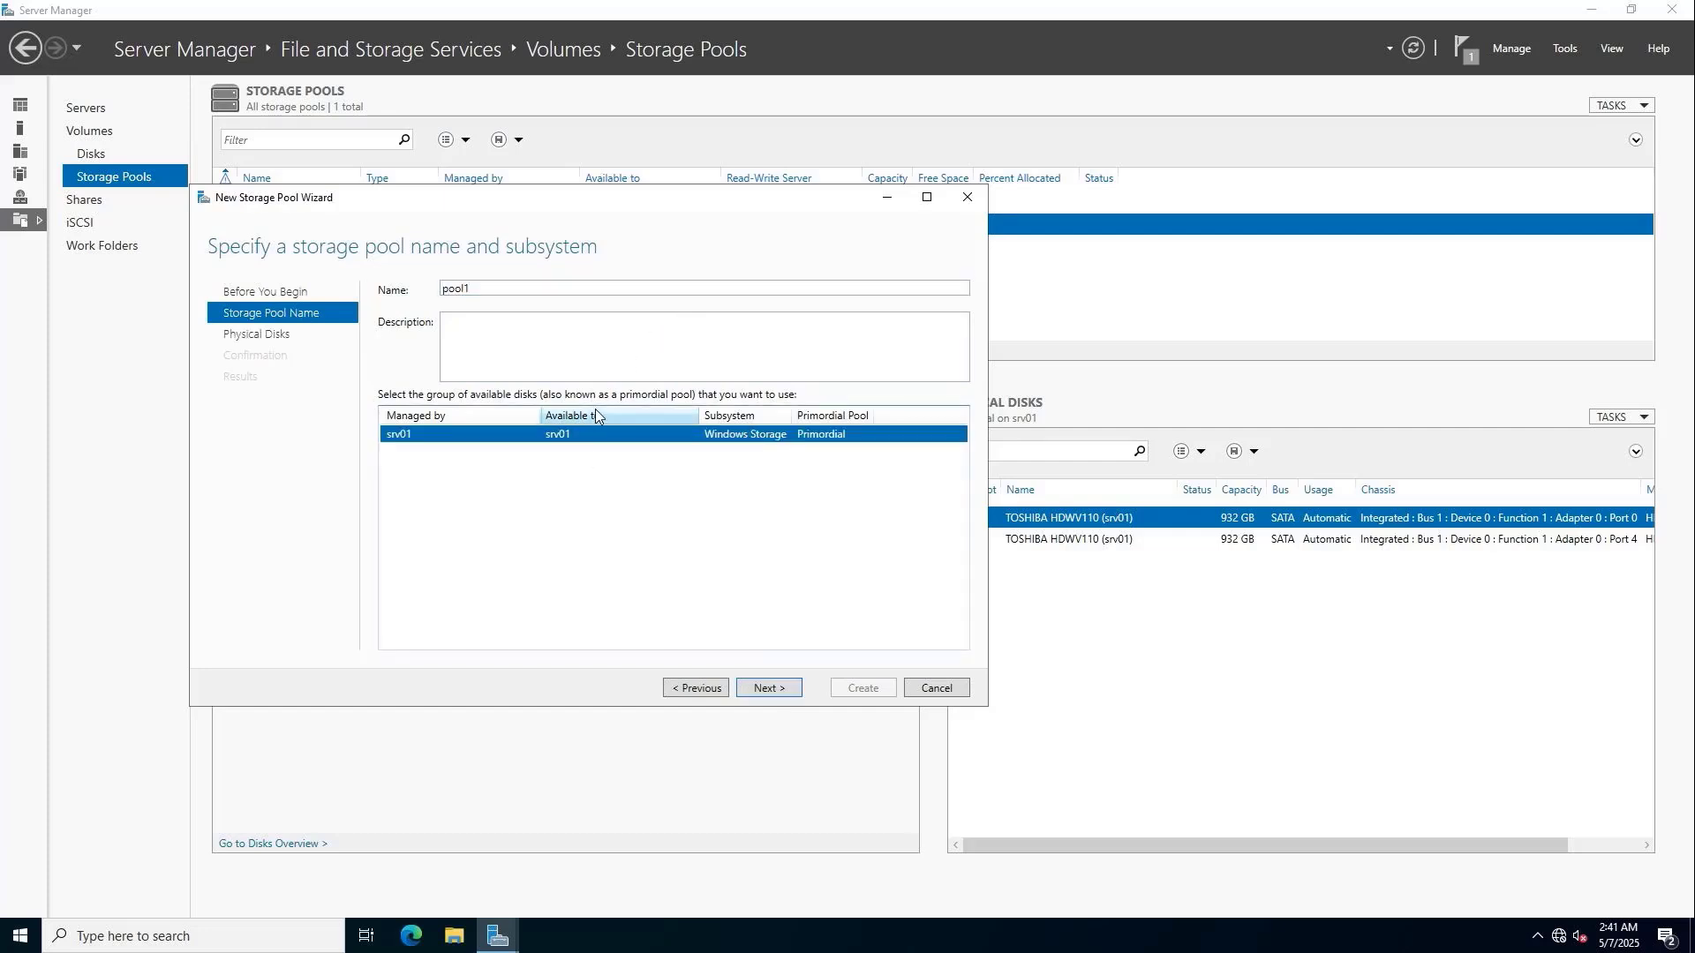
left_click(764, 690)
left_click(394, 354)
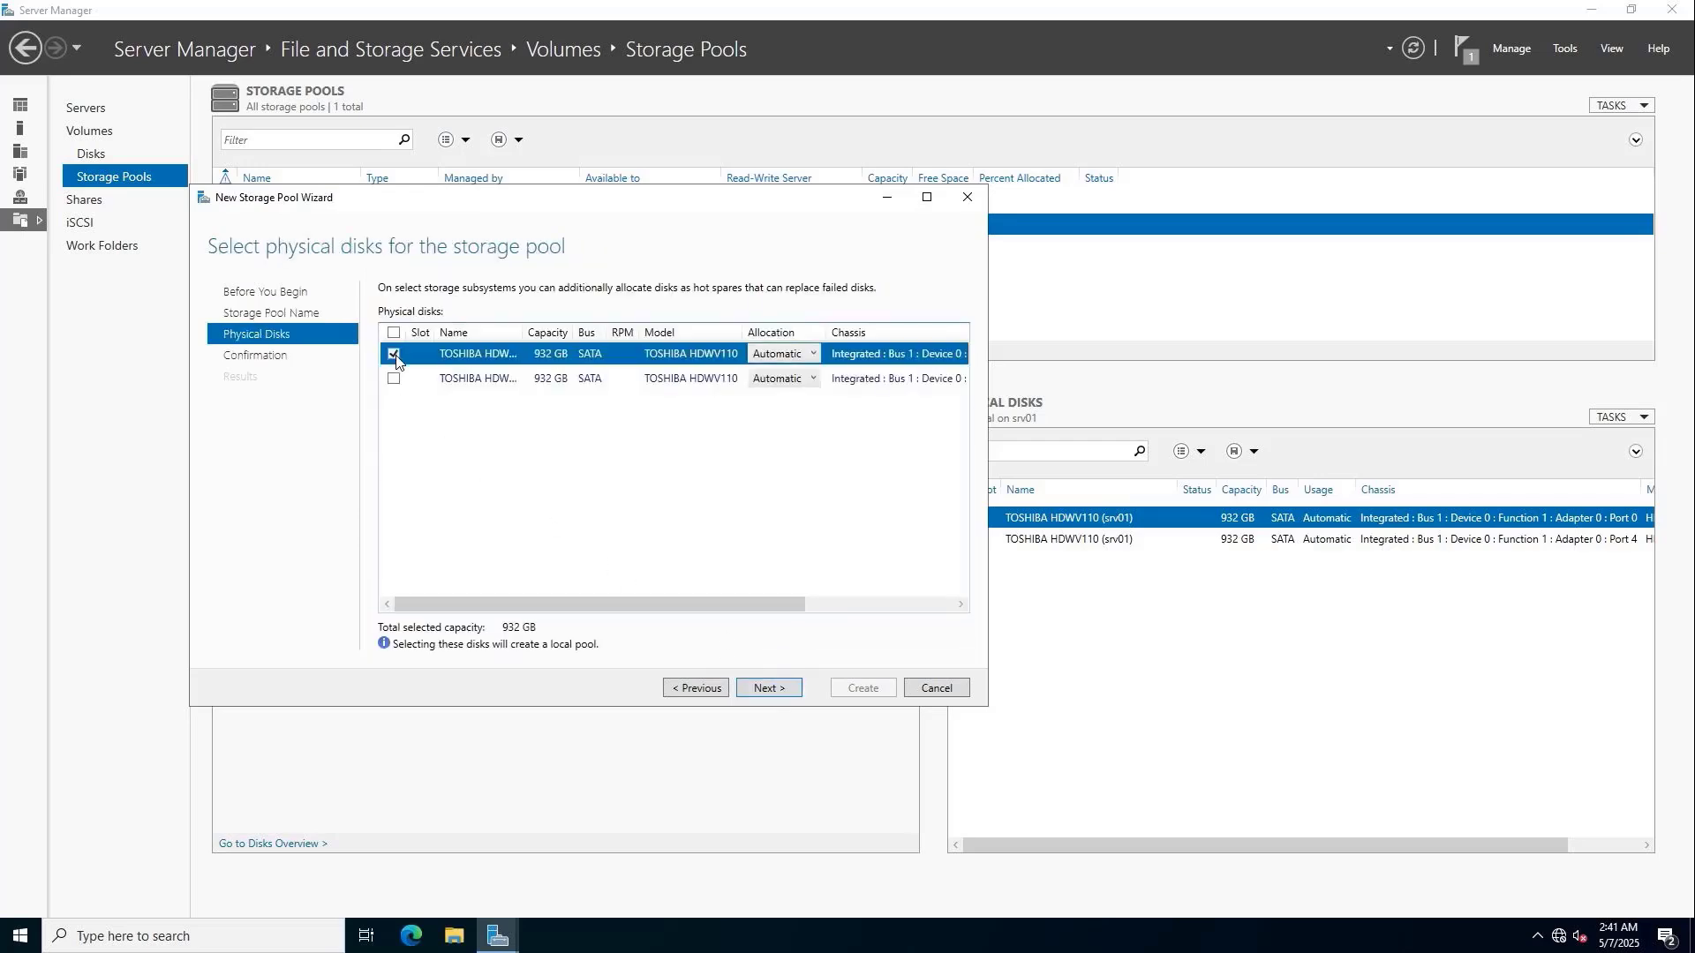
left_click(393, 378)
left_click(785, 690)
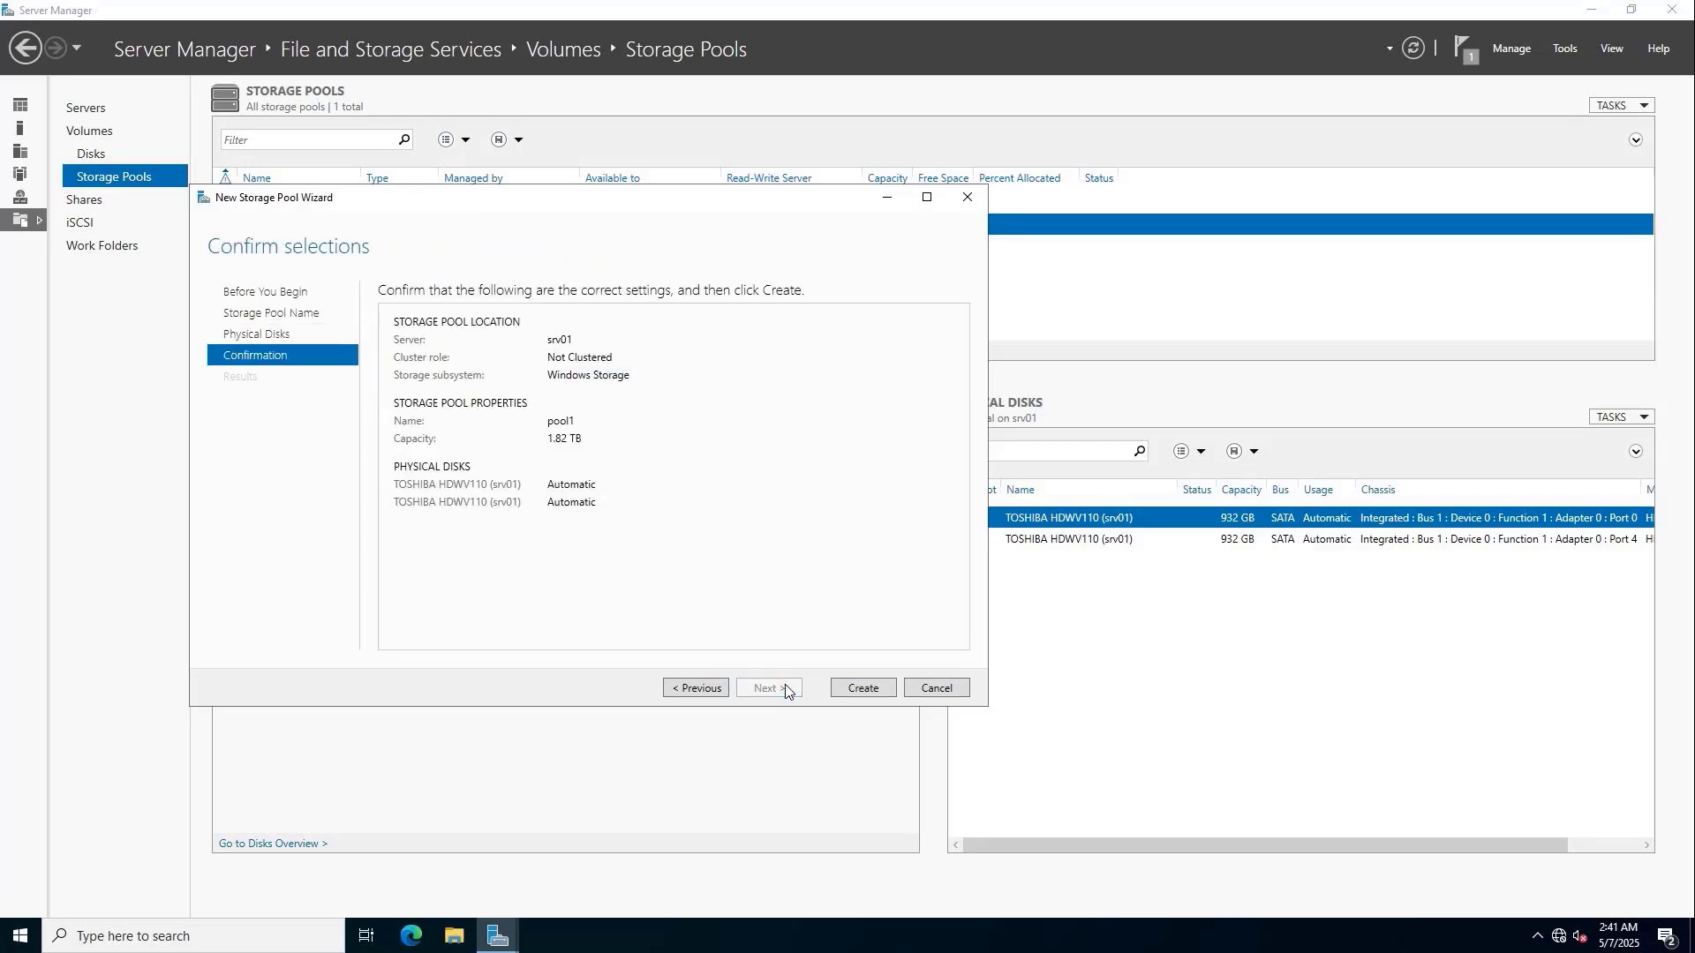
left_click(864, 697)
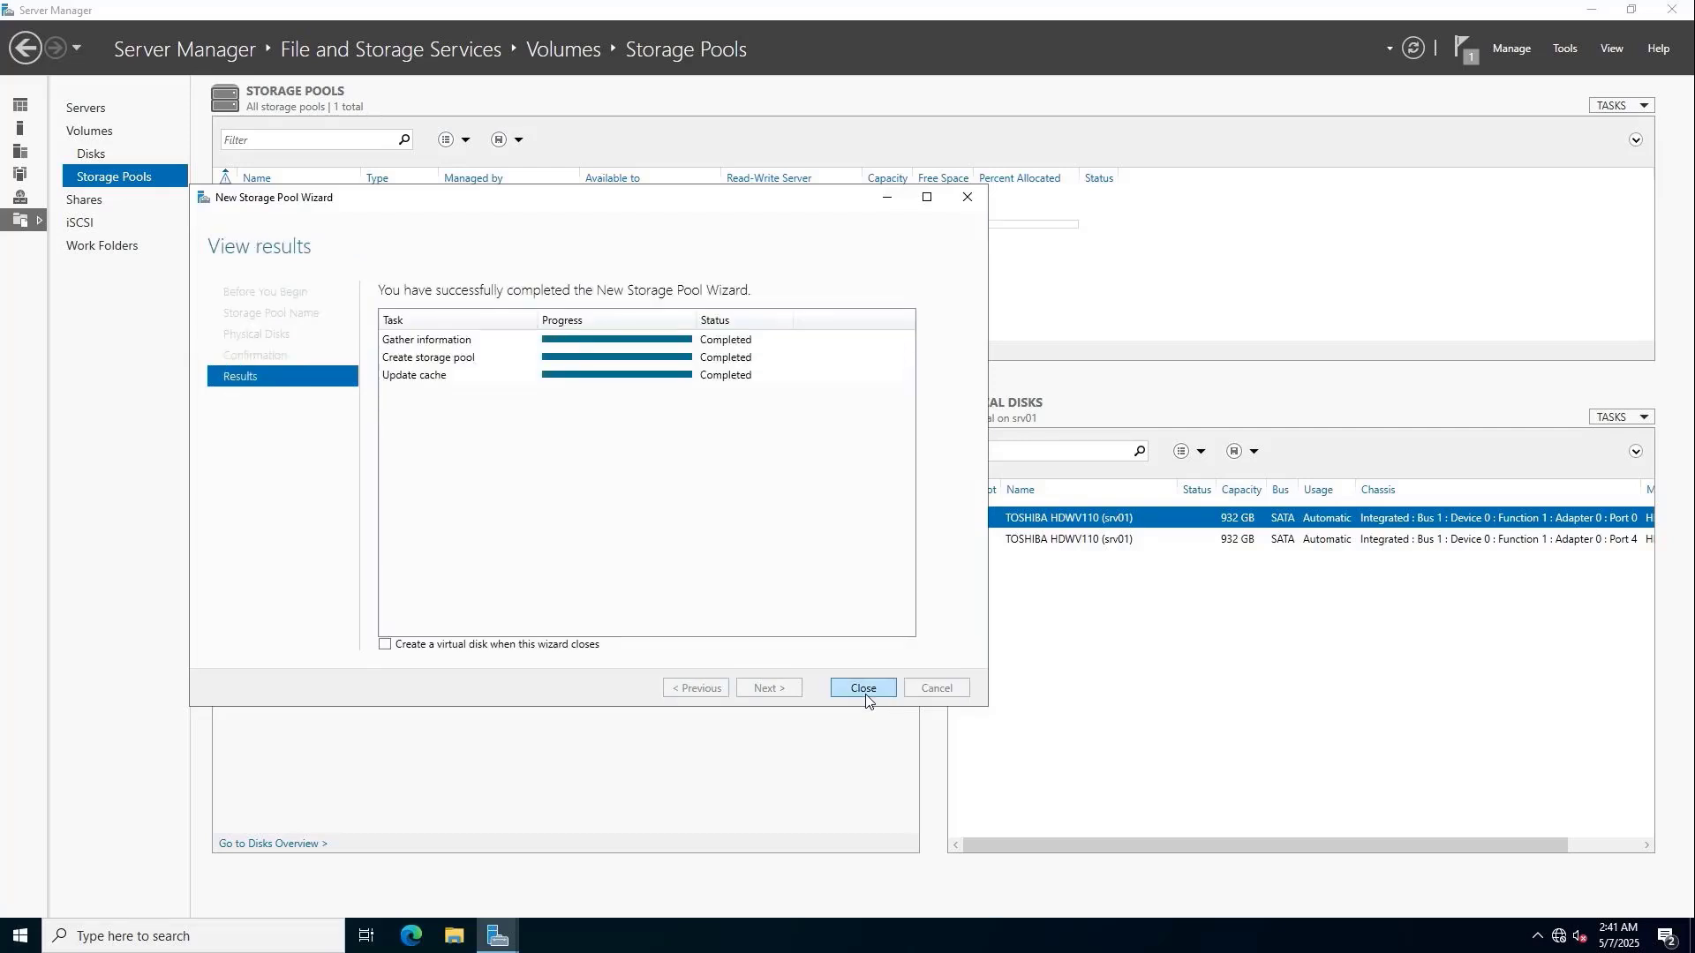
From Volumes' New Volume, launch the New Virtual Disk Wizard with pool1 as the source pool.
left_click(865, 688)
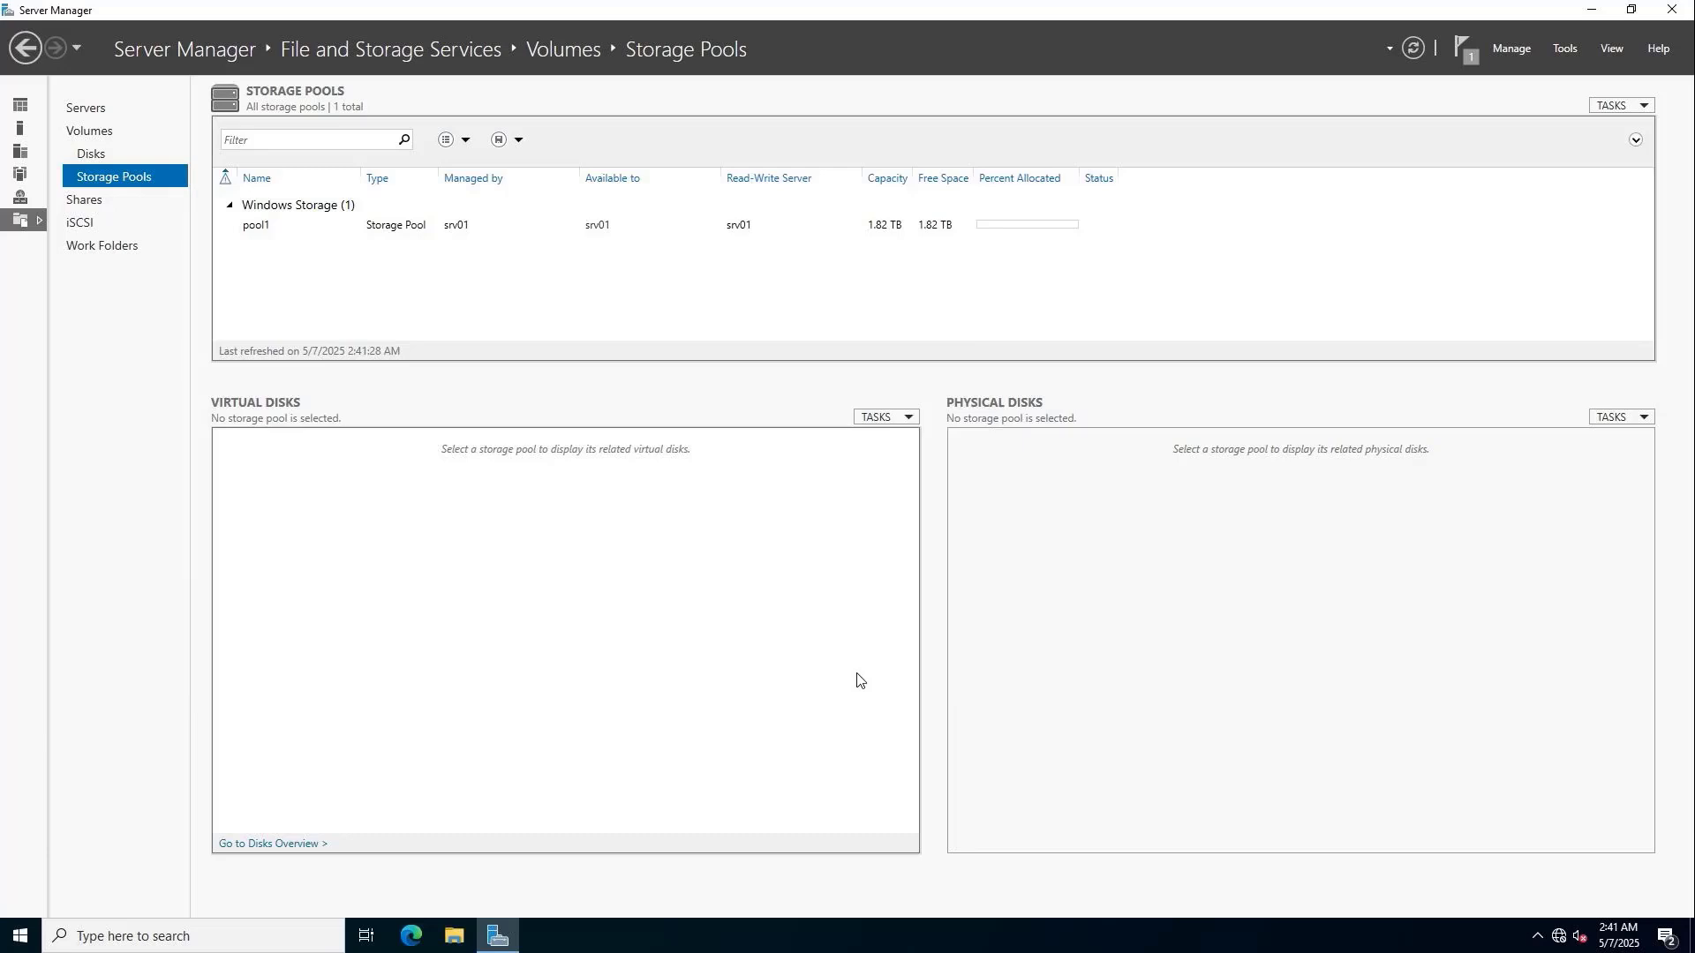
left_click(479, 227)
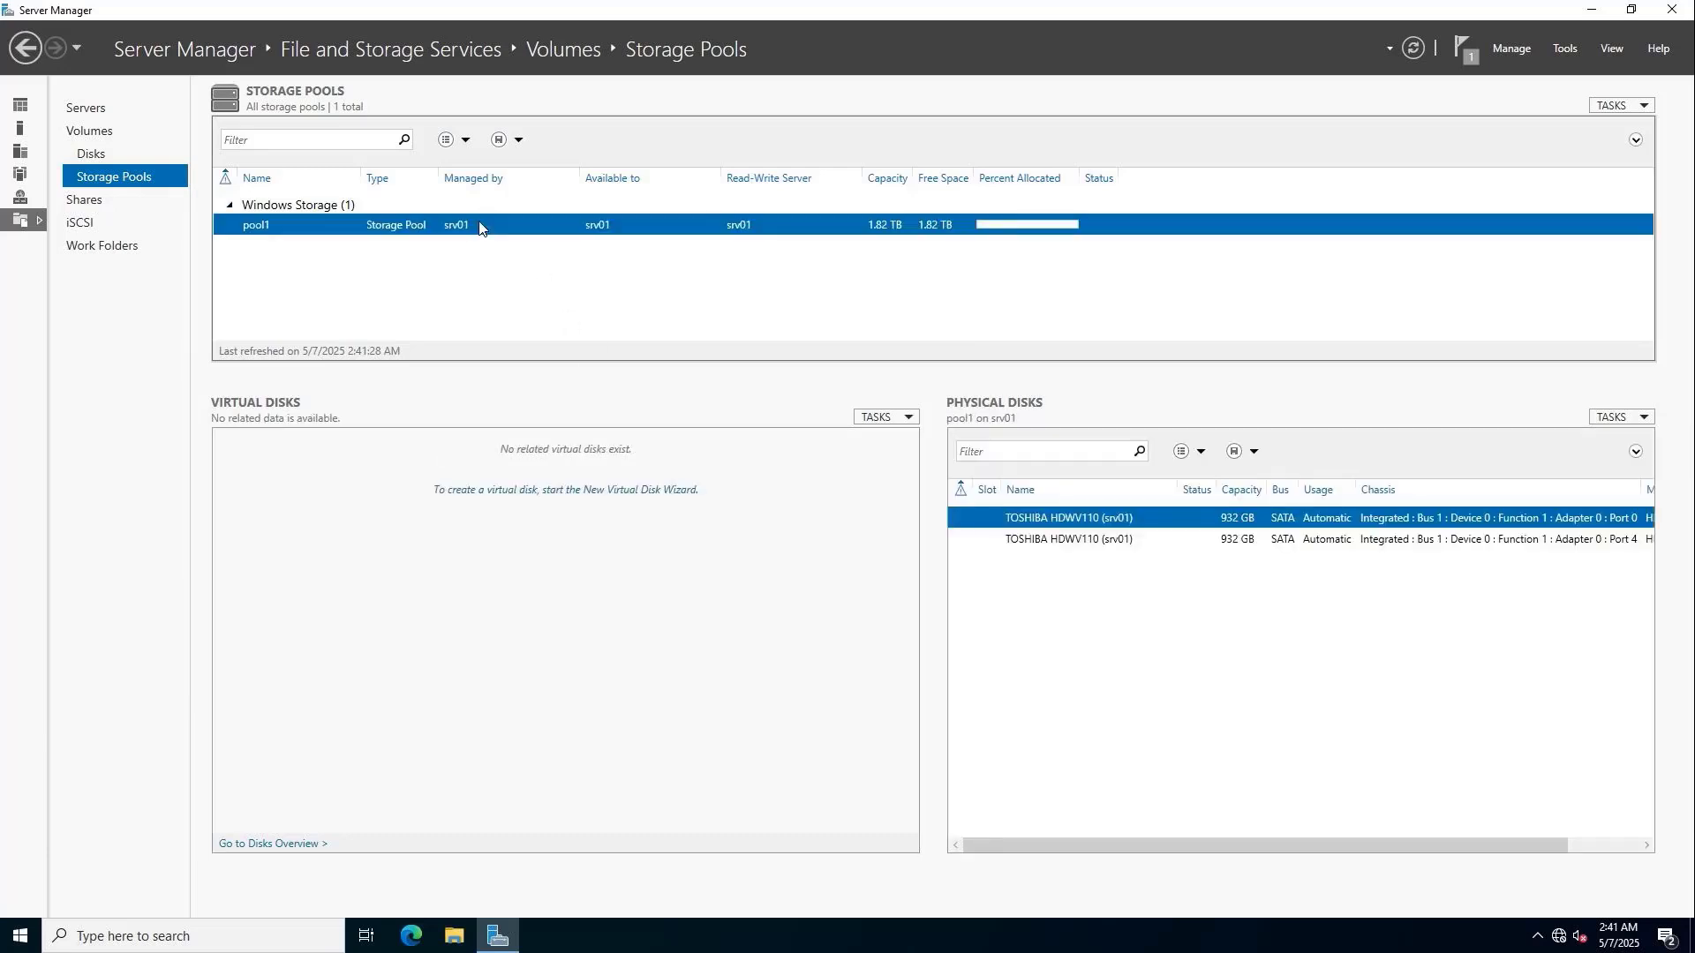
left_click(109, 138)
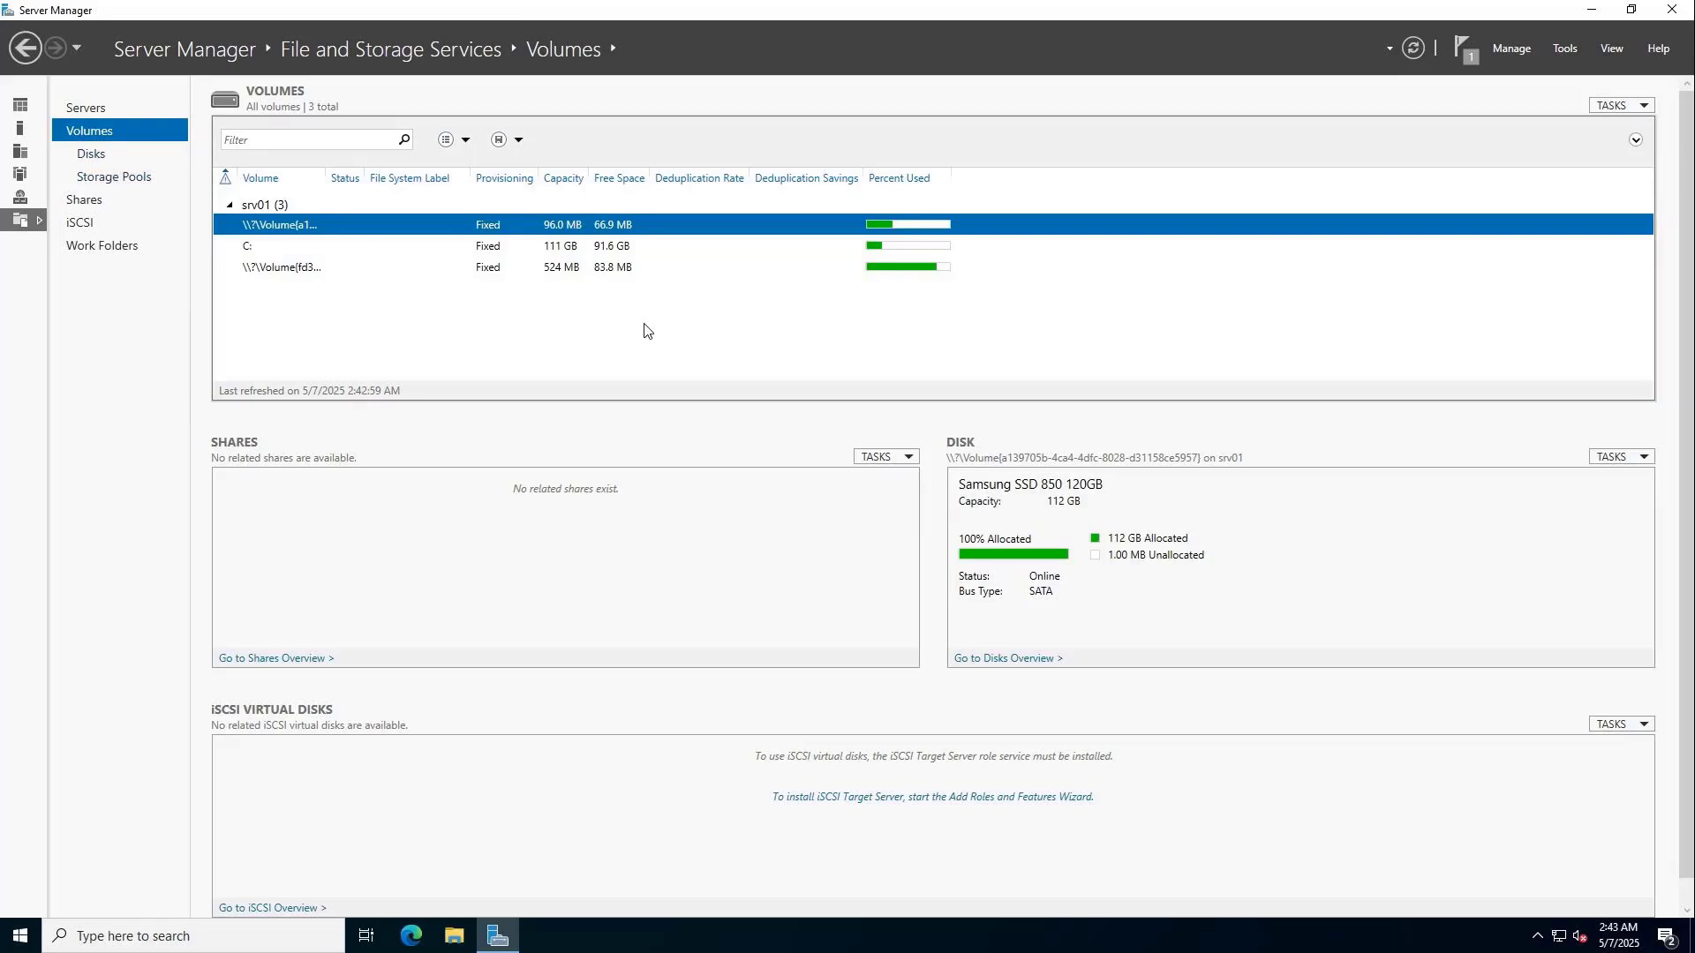
left_click(1621, 106)
left_click(1607, 126)
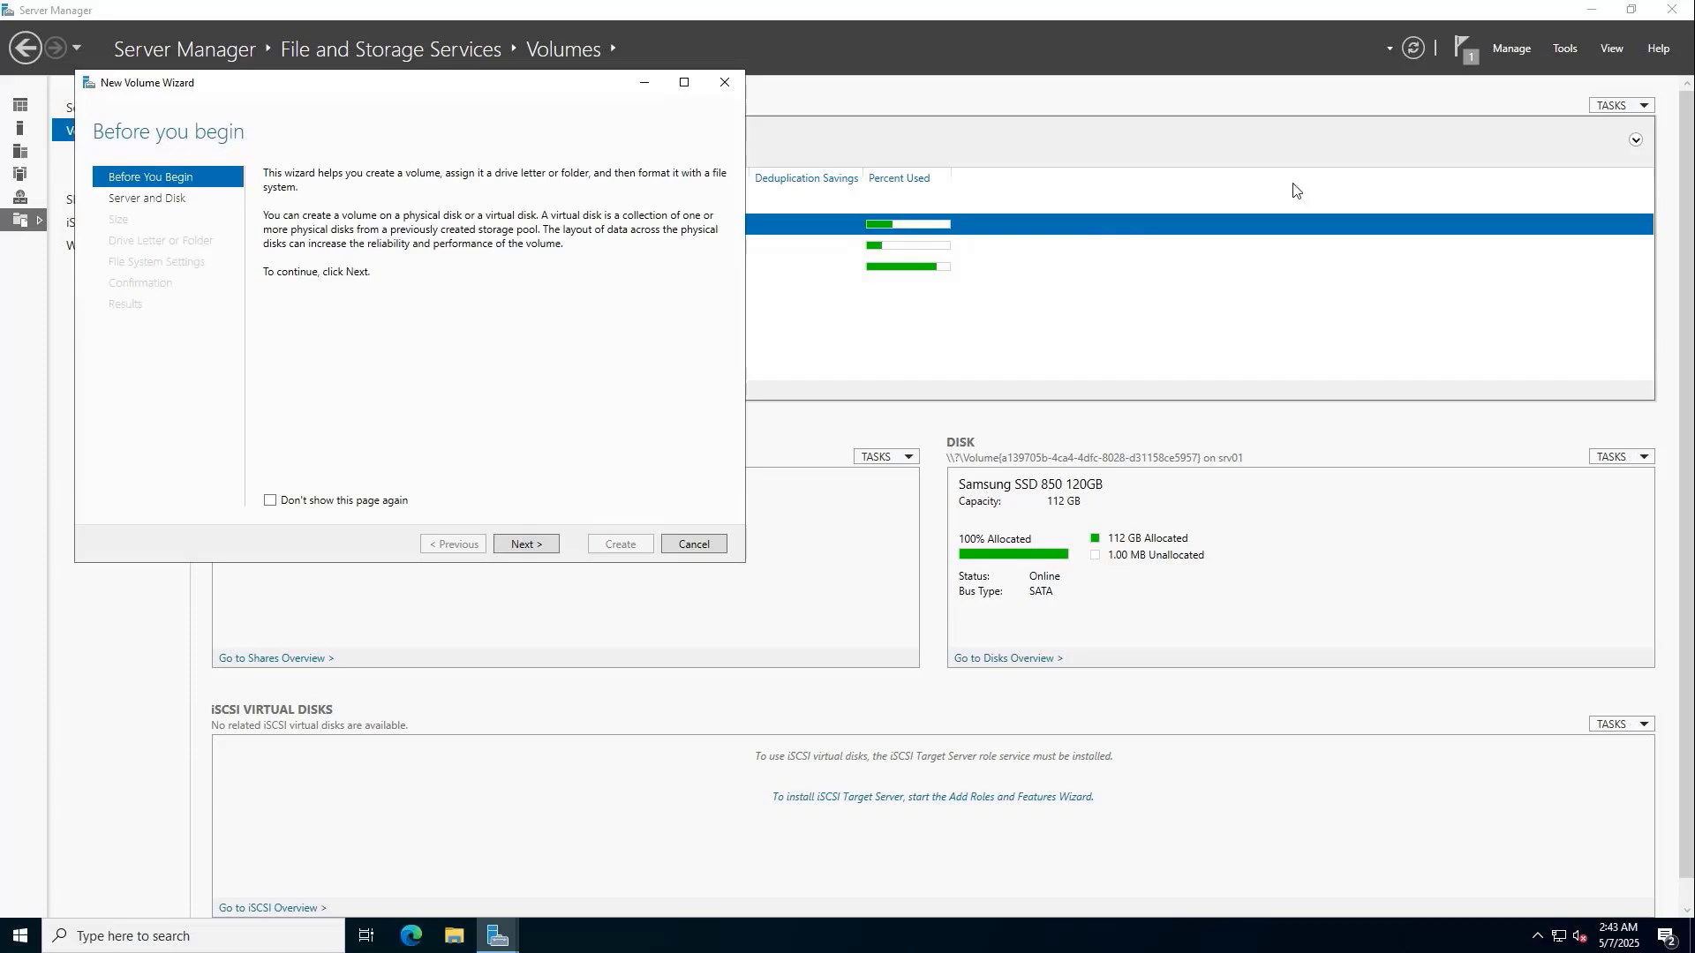
left_click(521, 545)
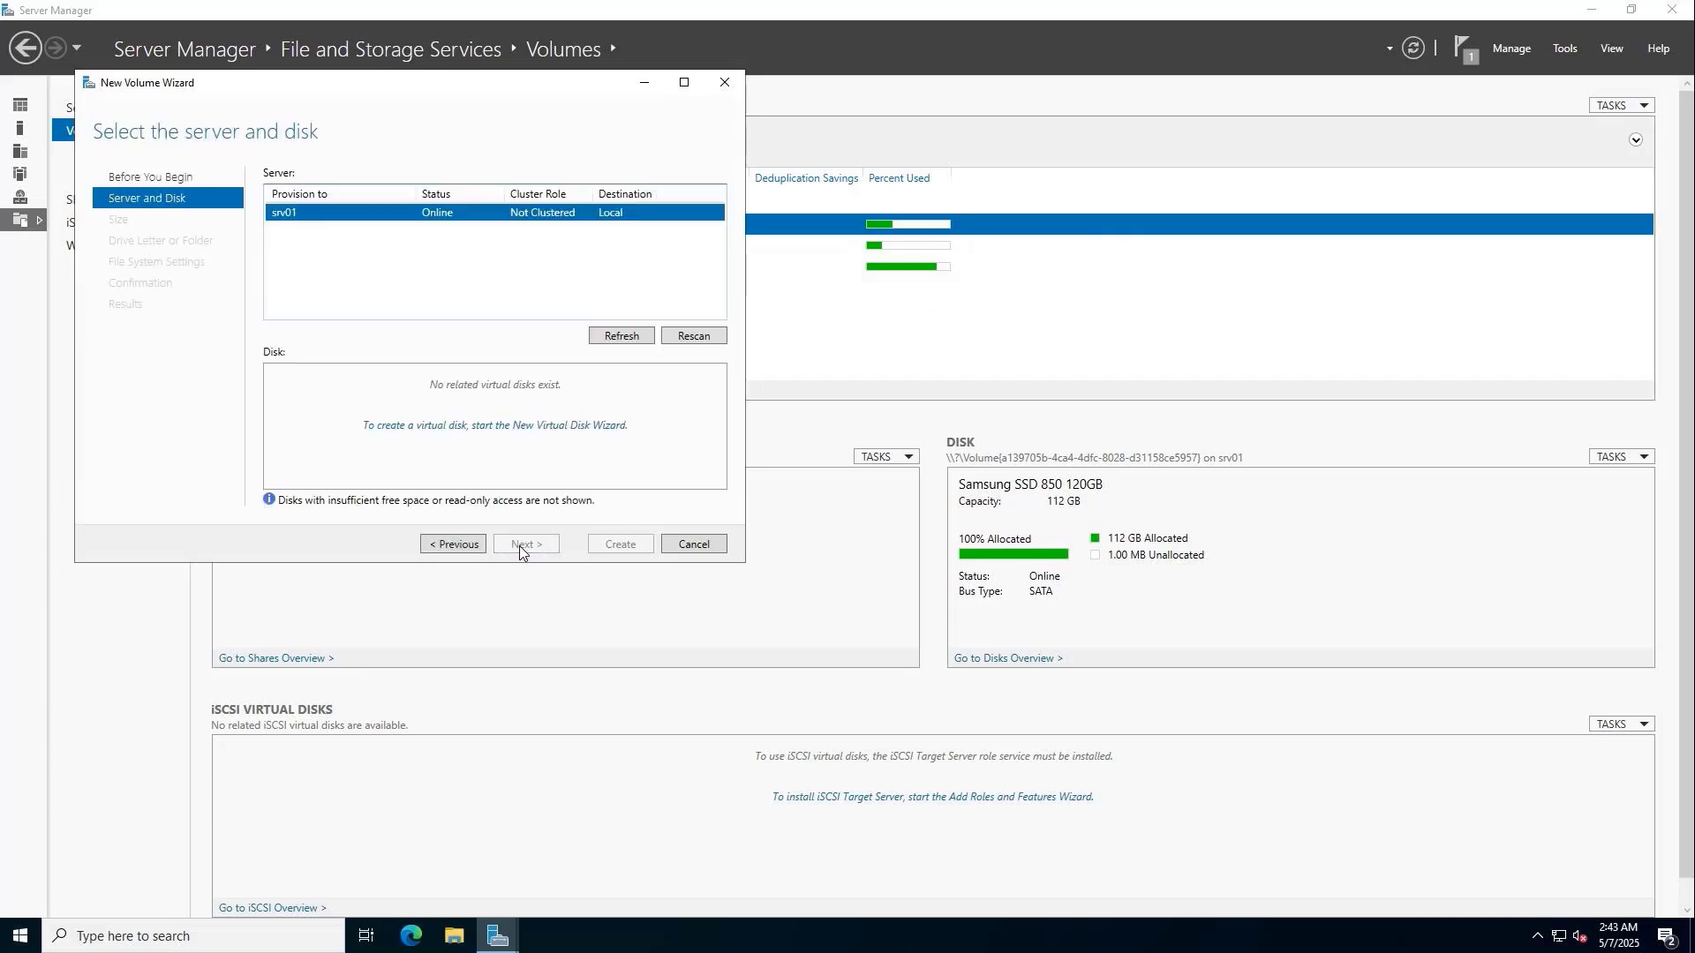
left_click(542, 427)
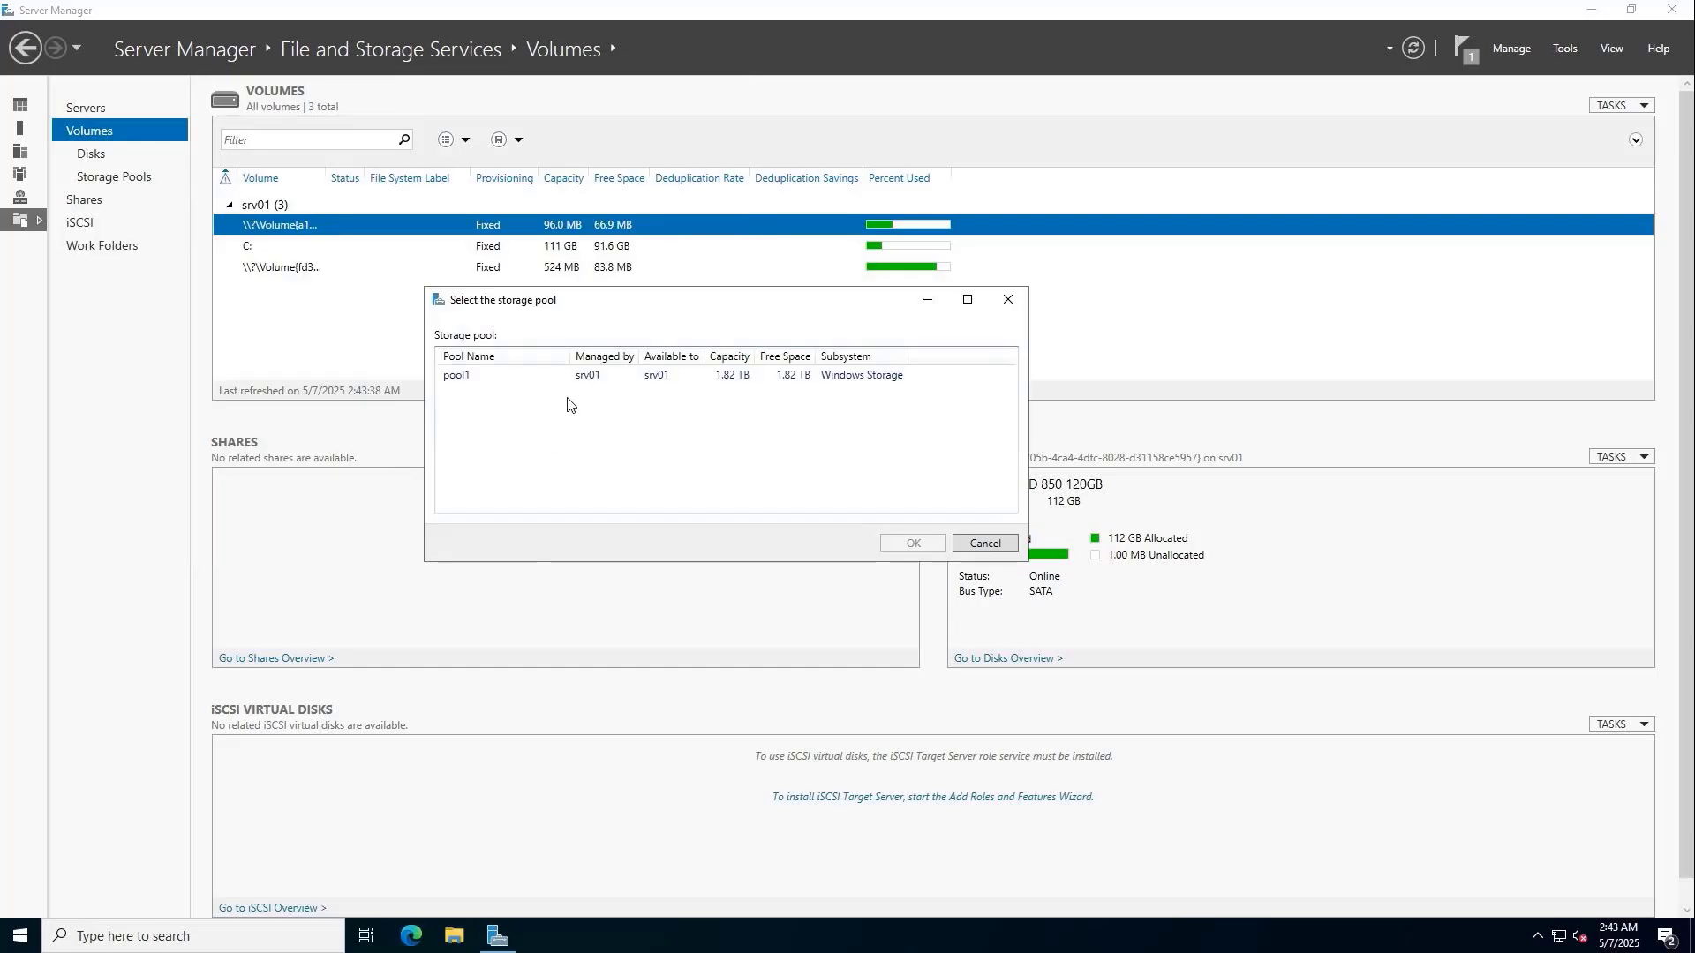
left_click(580, 377)
Name the new virtual disk on pool1 VirtualDisk01.
left_click(905, 545)
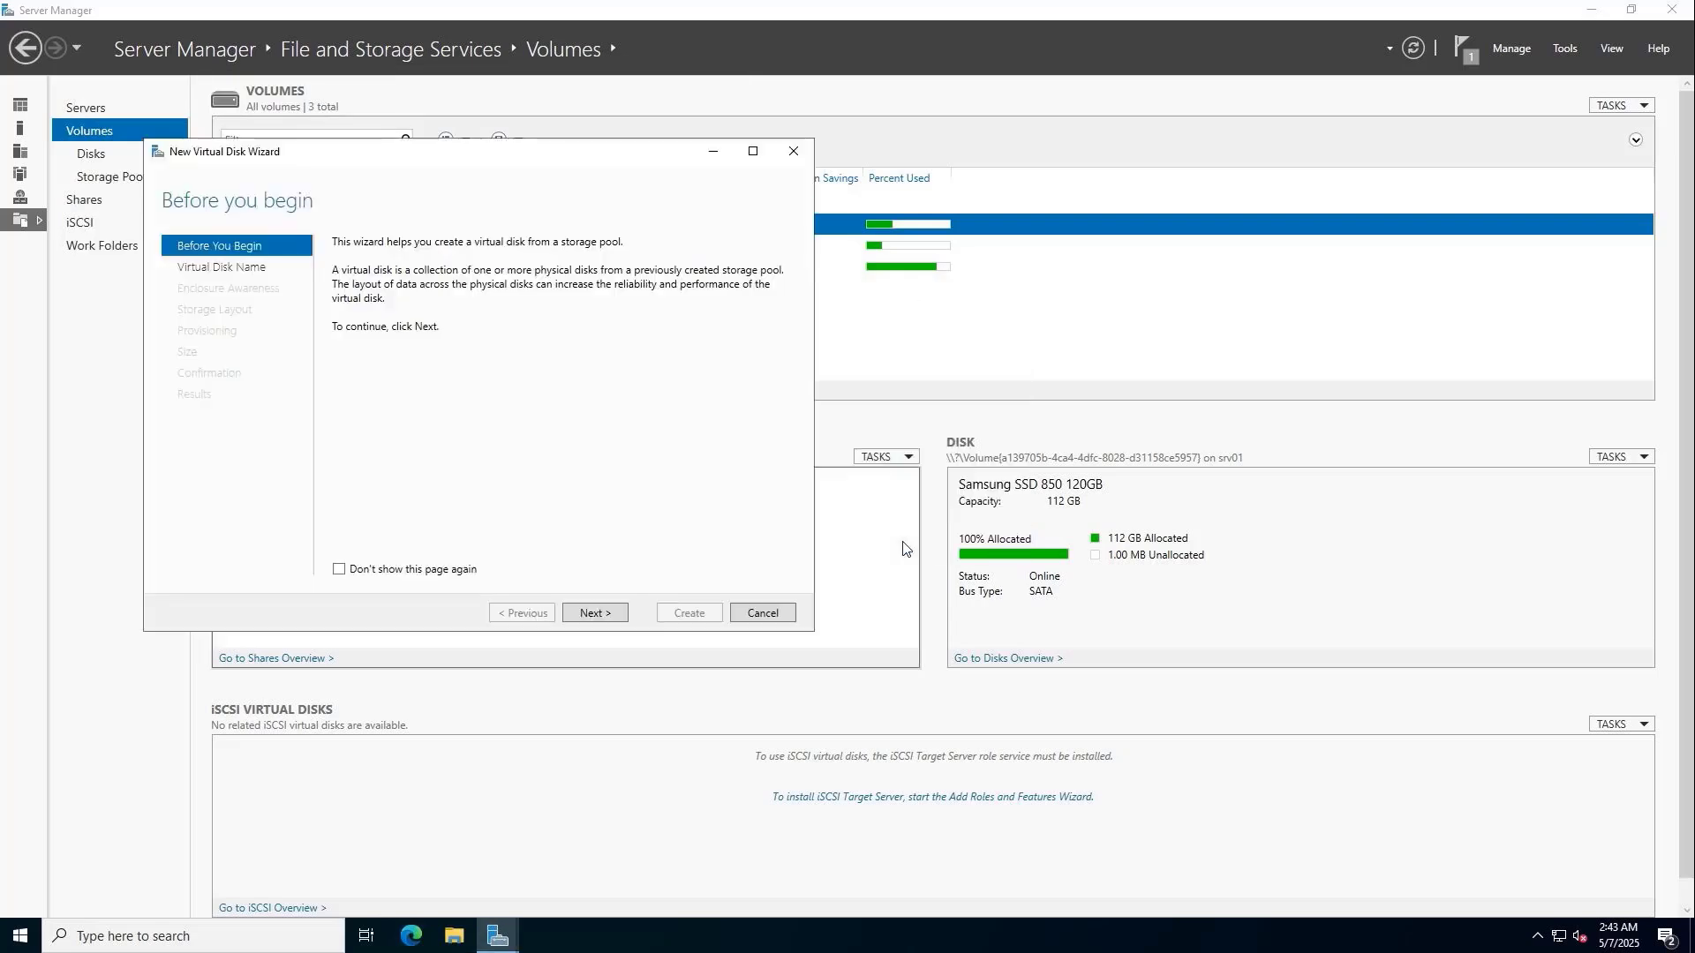
left_click(593, 614)
type("Vi")
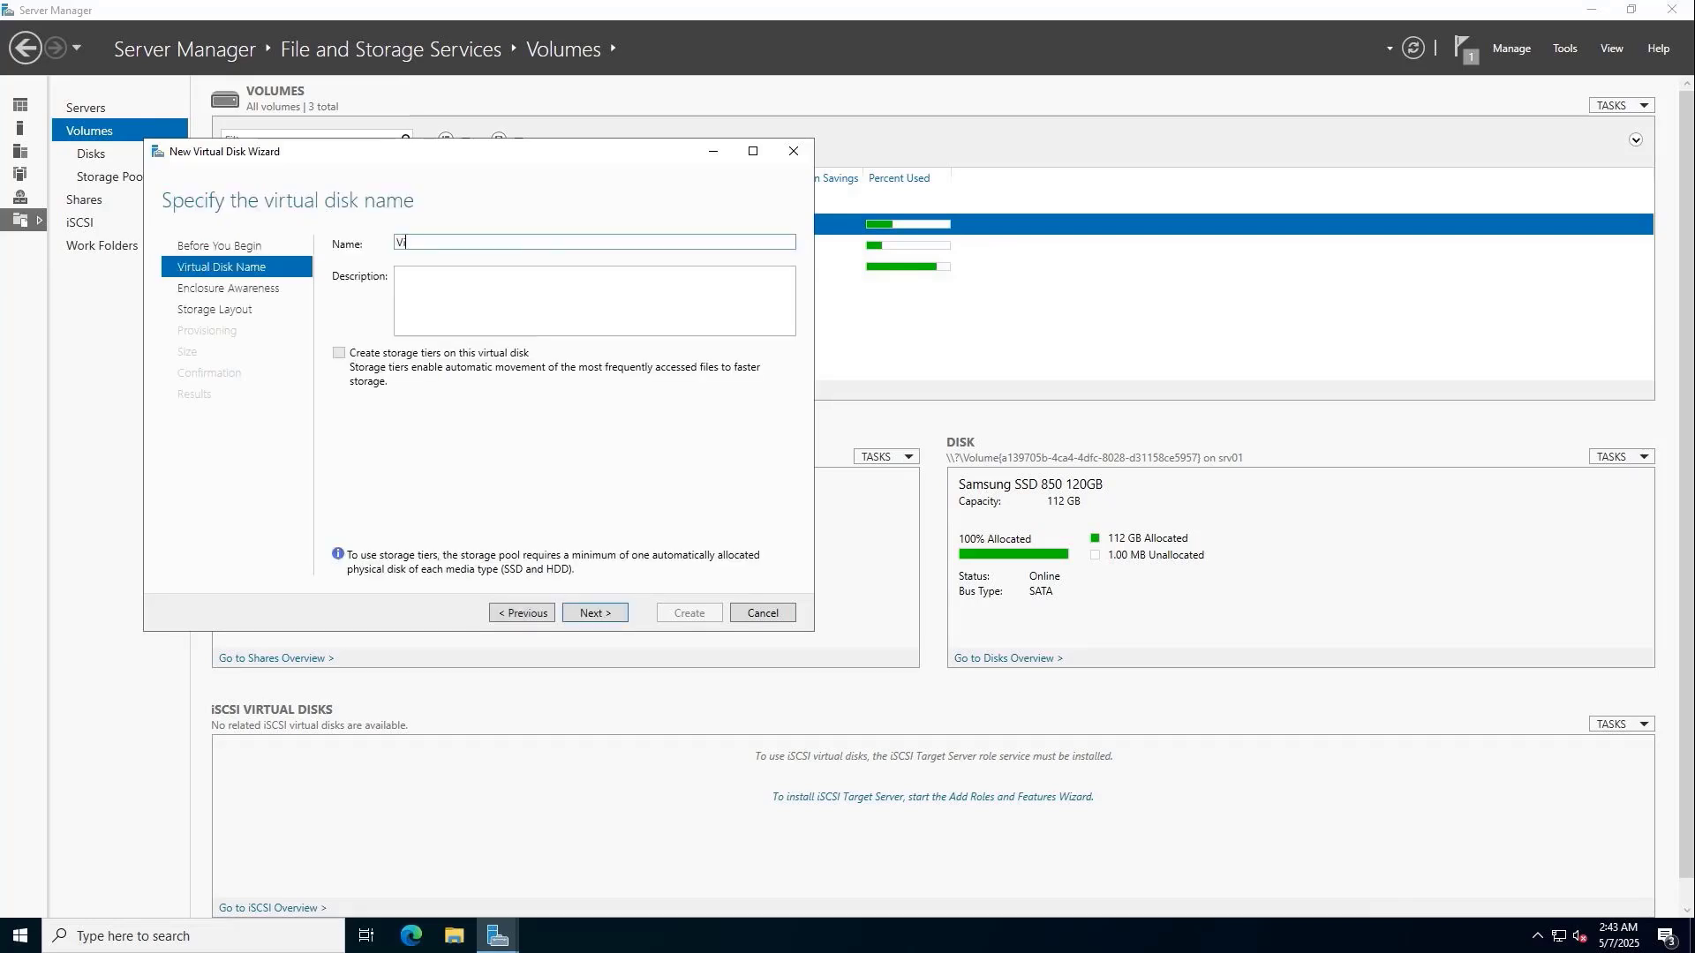
type("rtualDisk01")
double_click(471, 239)
left_click(583, 619)
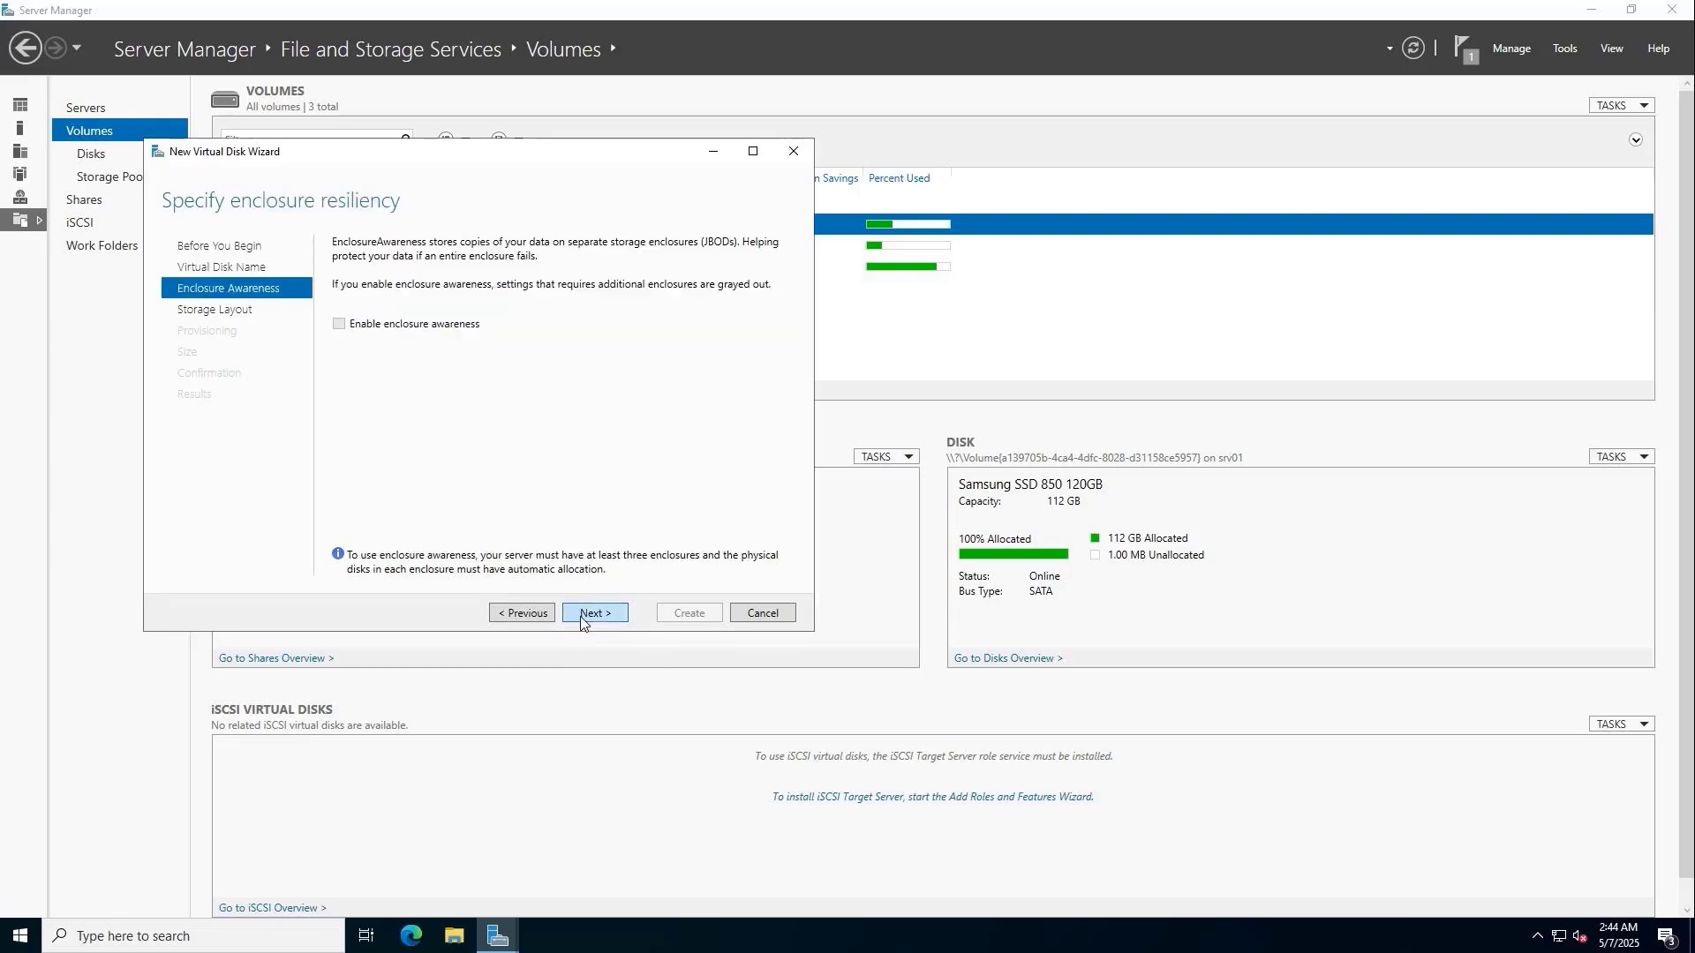
Leave enclosure awareness off, keep the Mirror layout and choose thin provisioning.
left_click(582, 619)
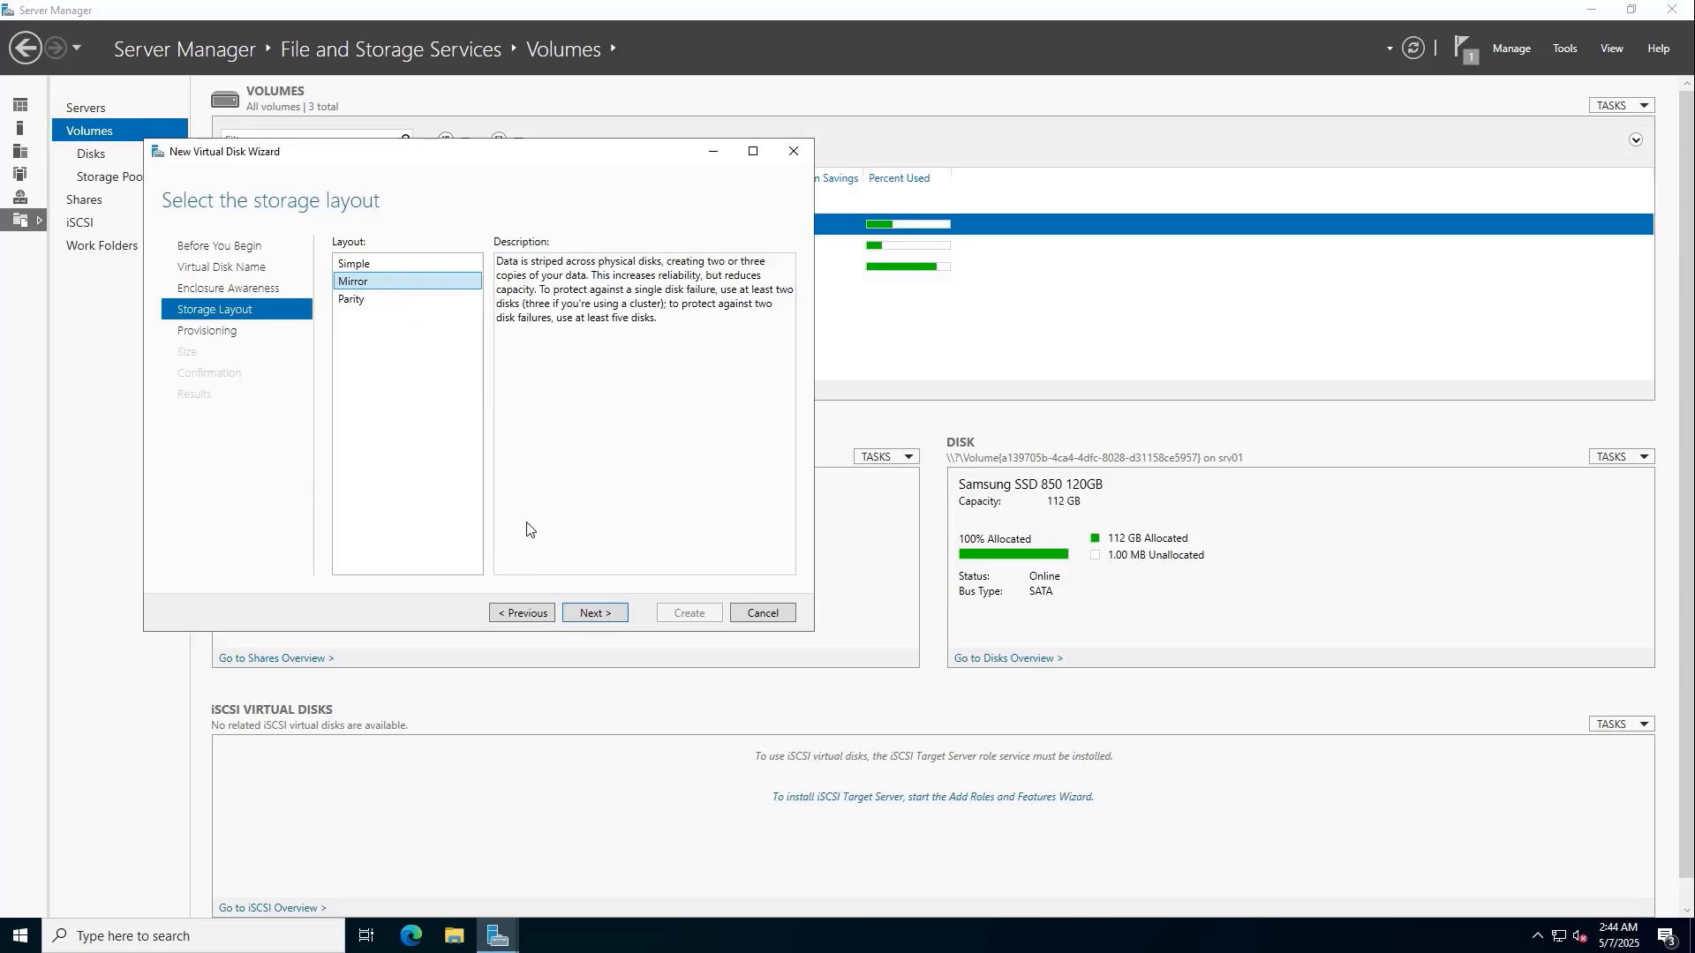
left_click(585, 615)
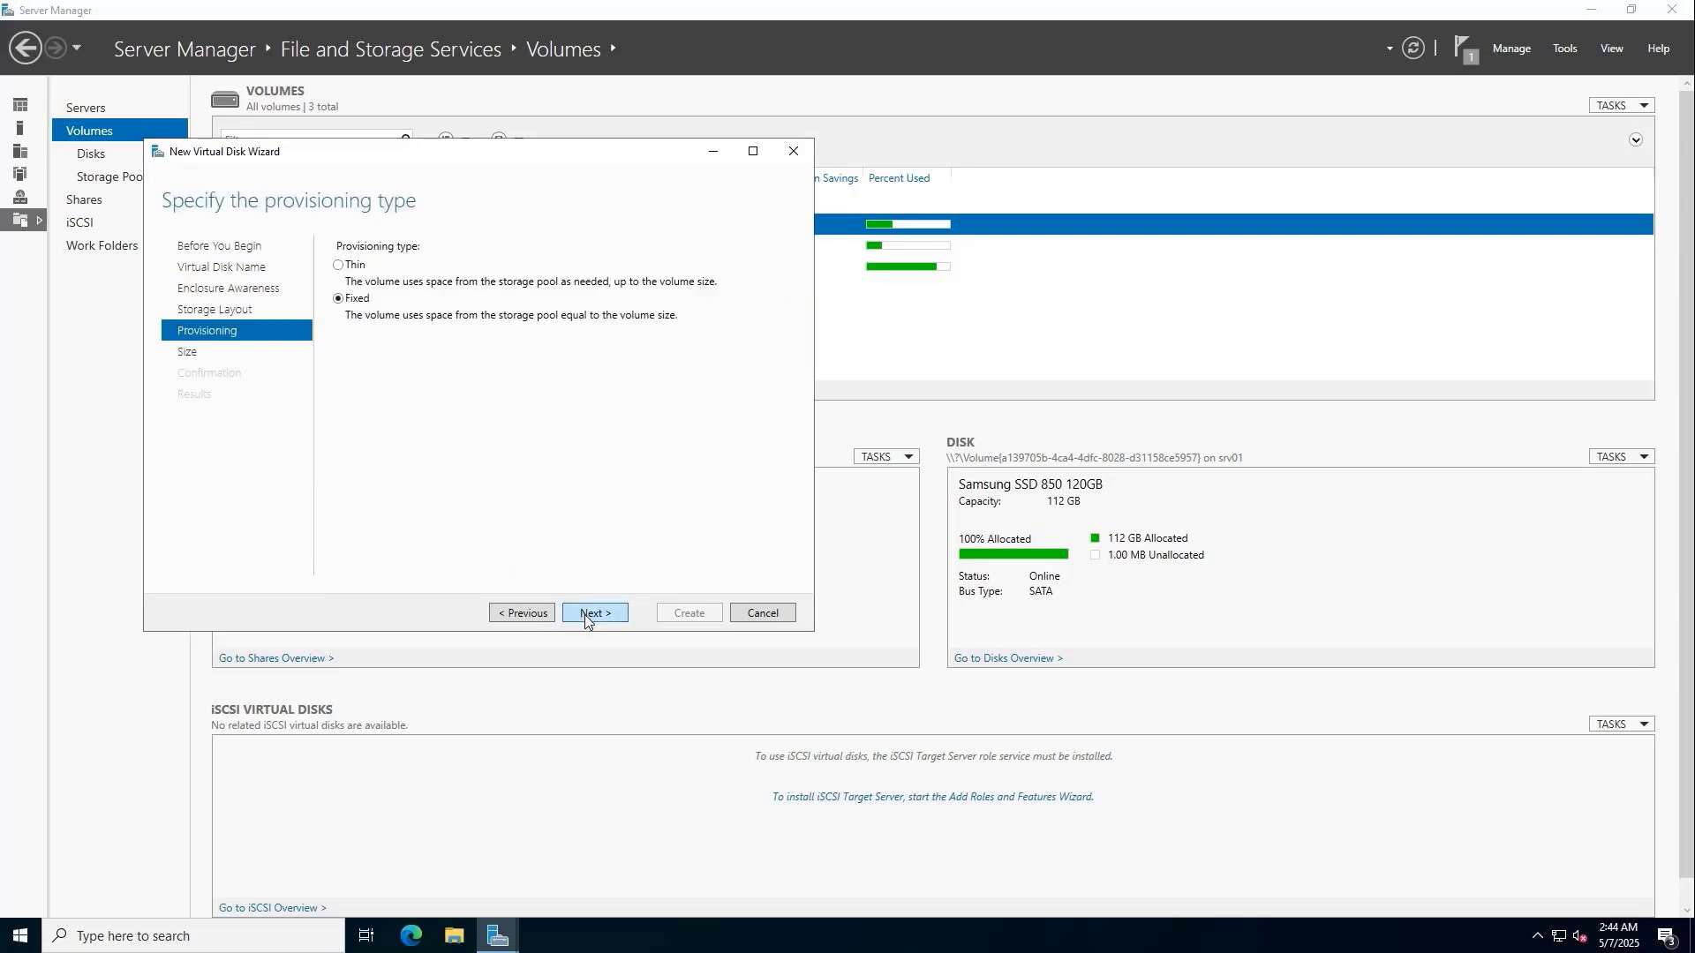
left_click(361, 264)
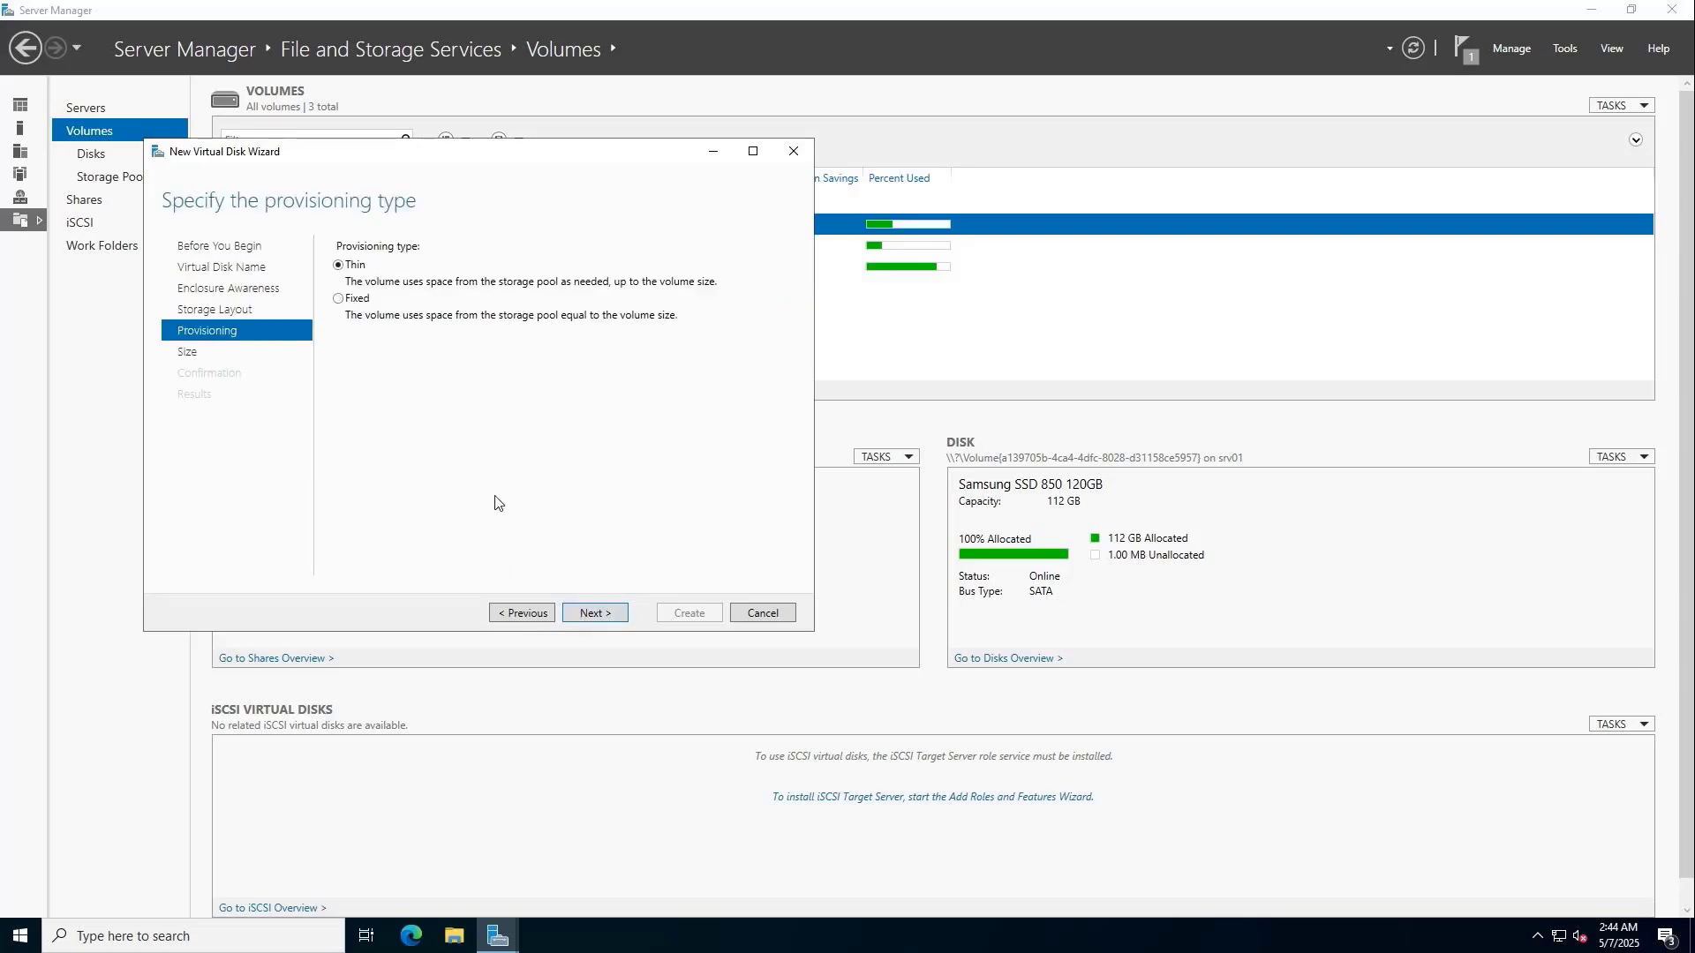
left_click(590, 619)
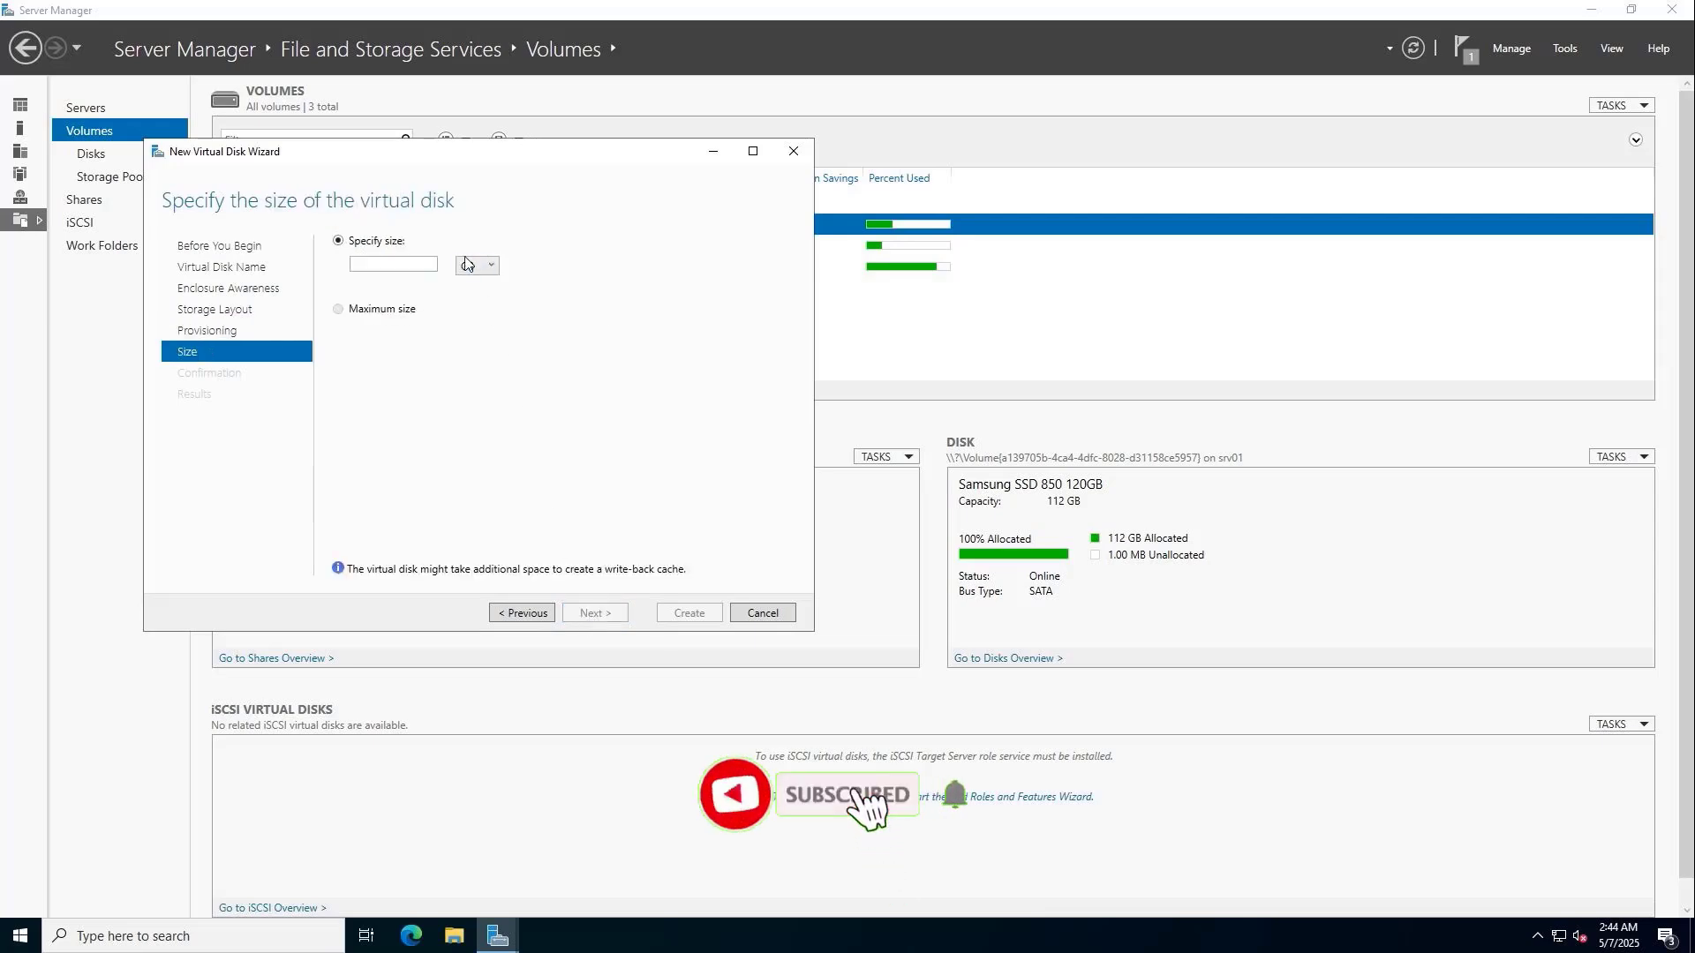
Set the virtual disk size to 900 GB and create it.
left_click(429, 264)
type("900")
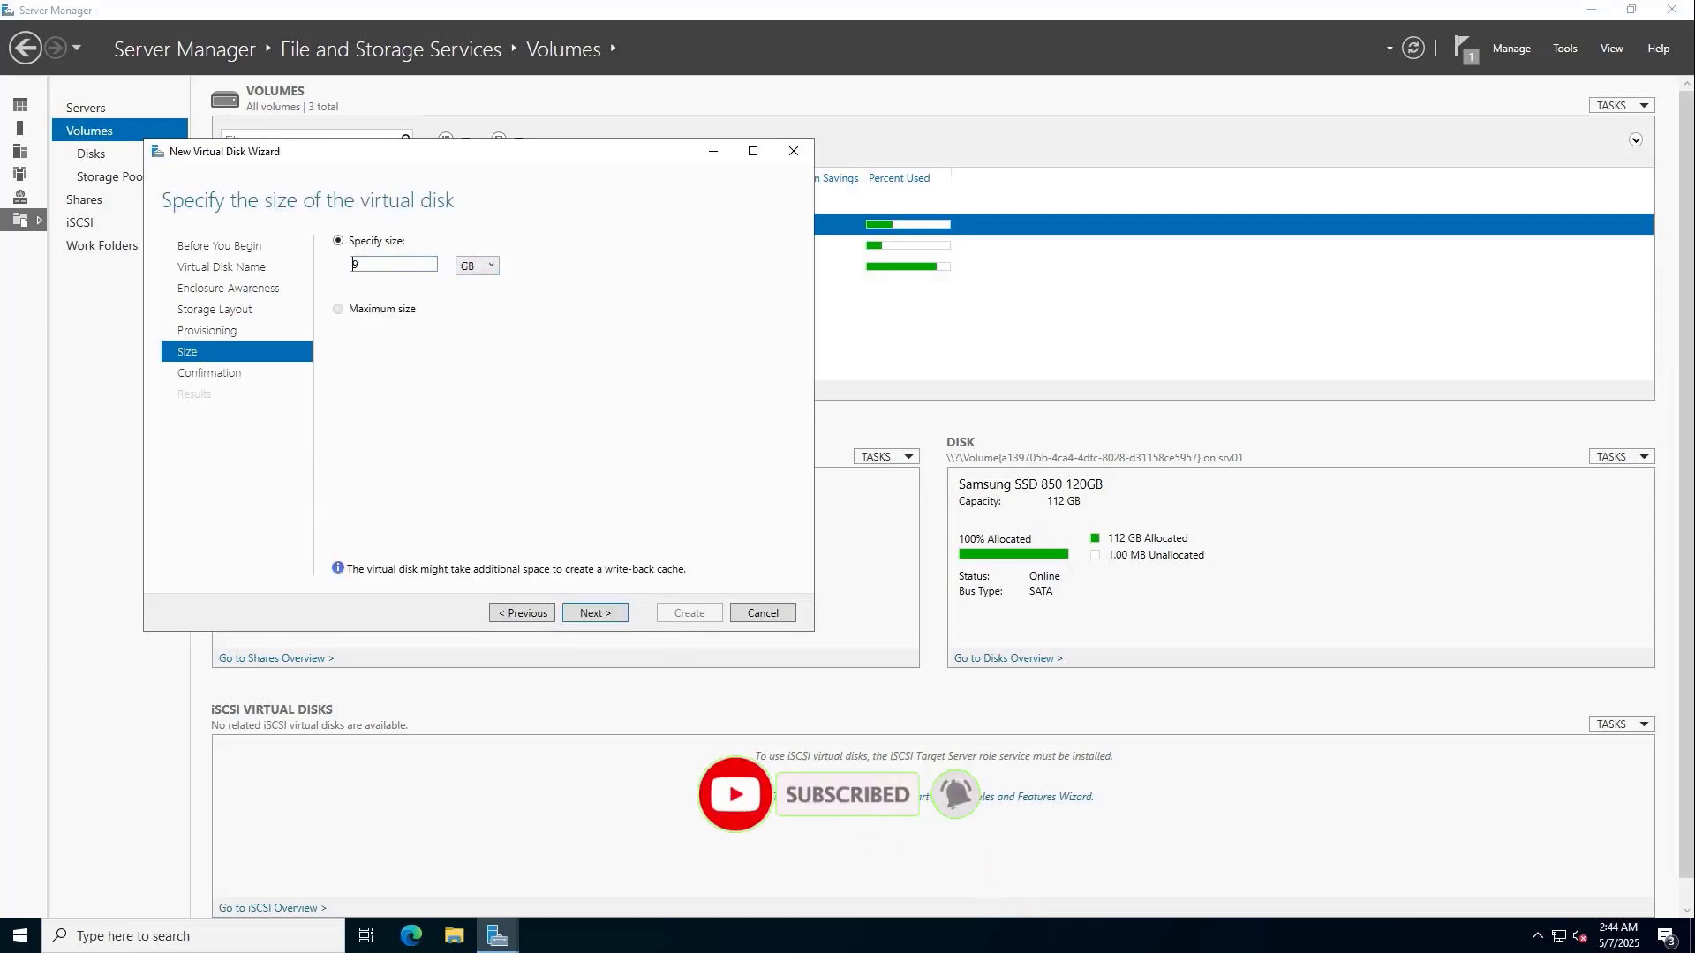
left_click(477, 266)
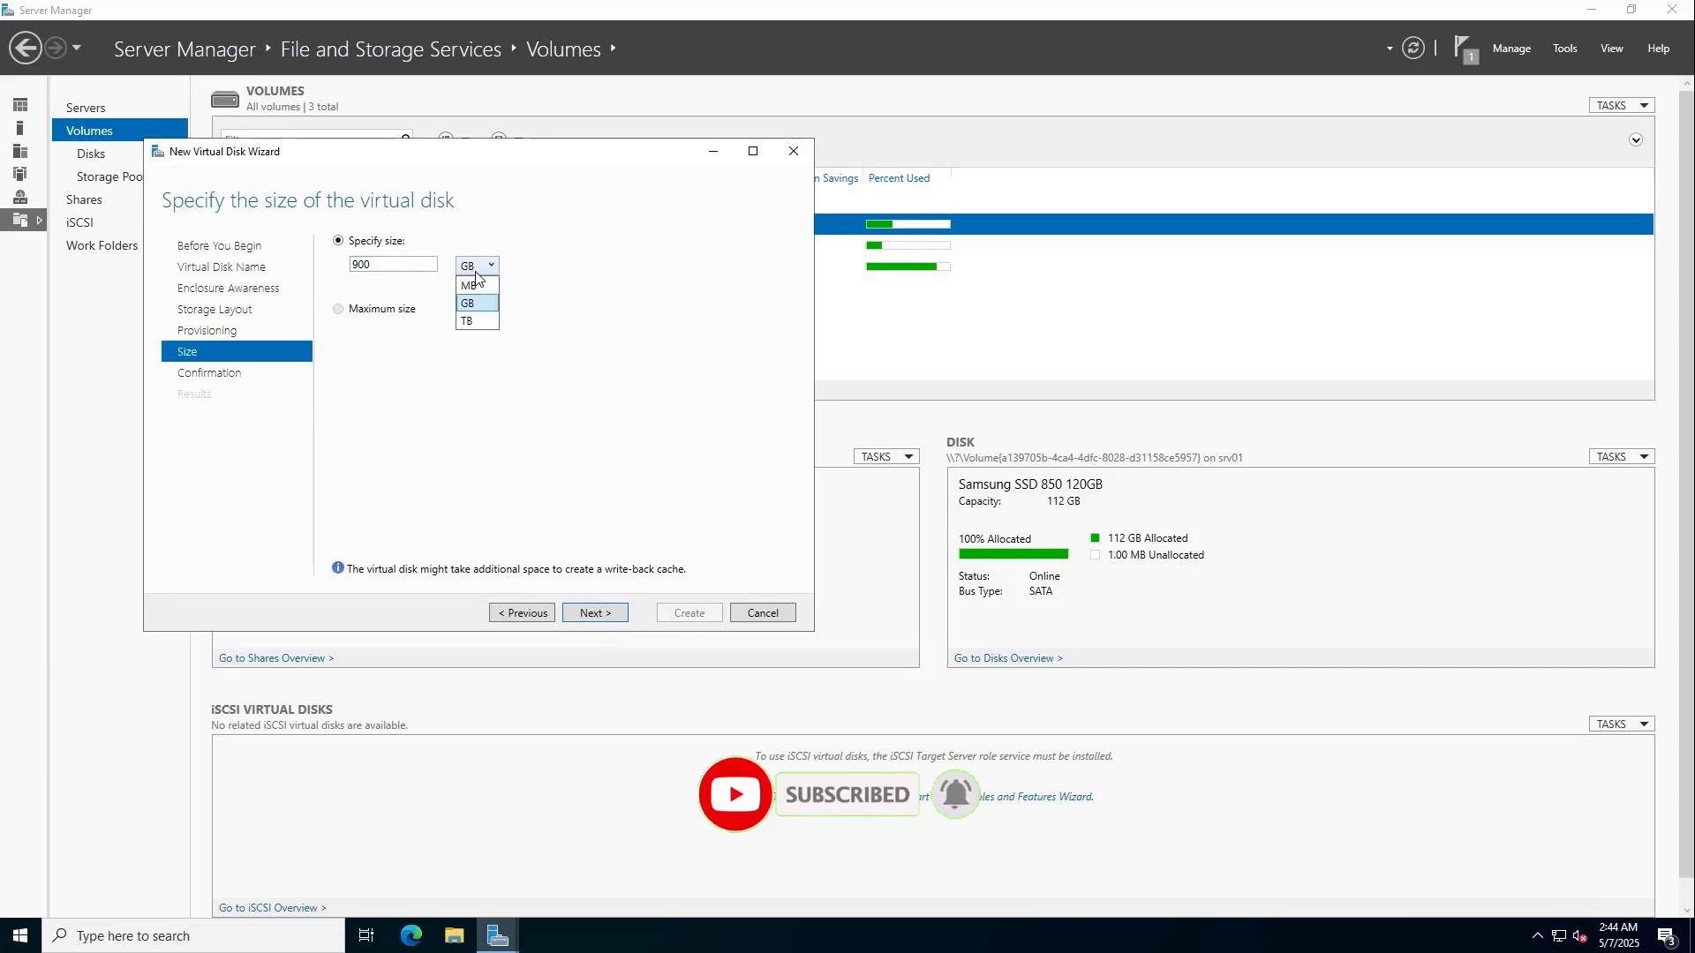
left_click(473, 303)
left_click(596, 613)
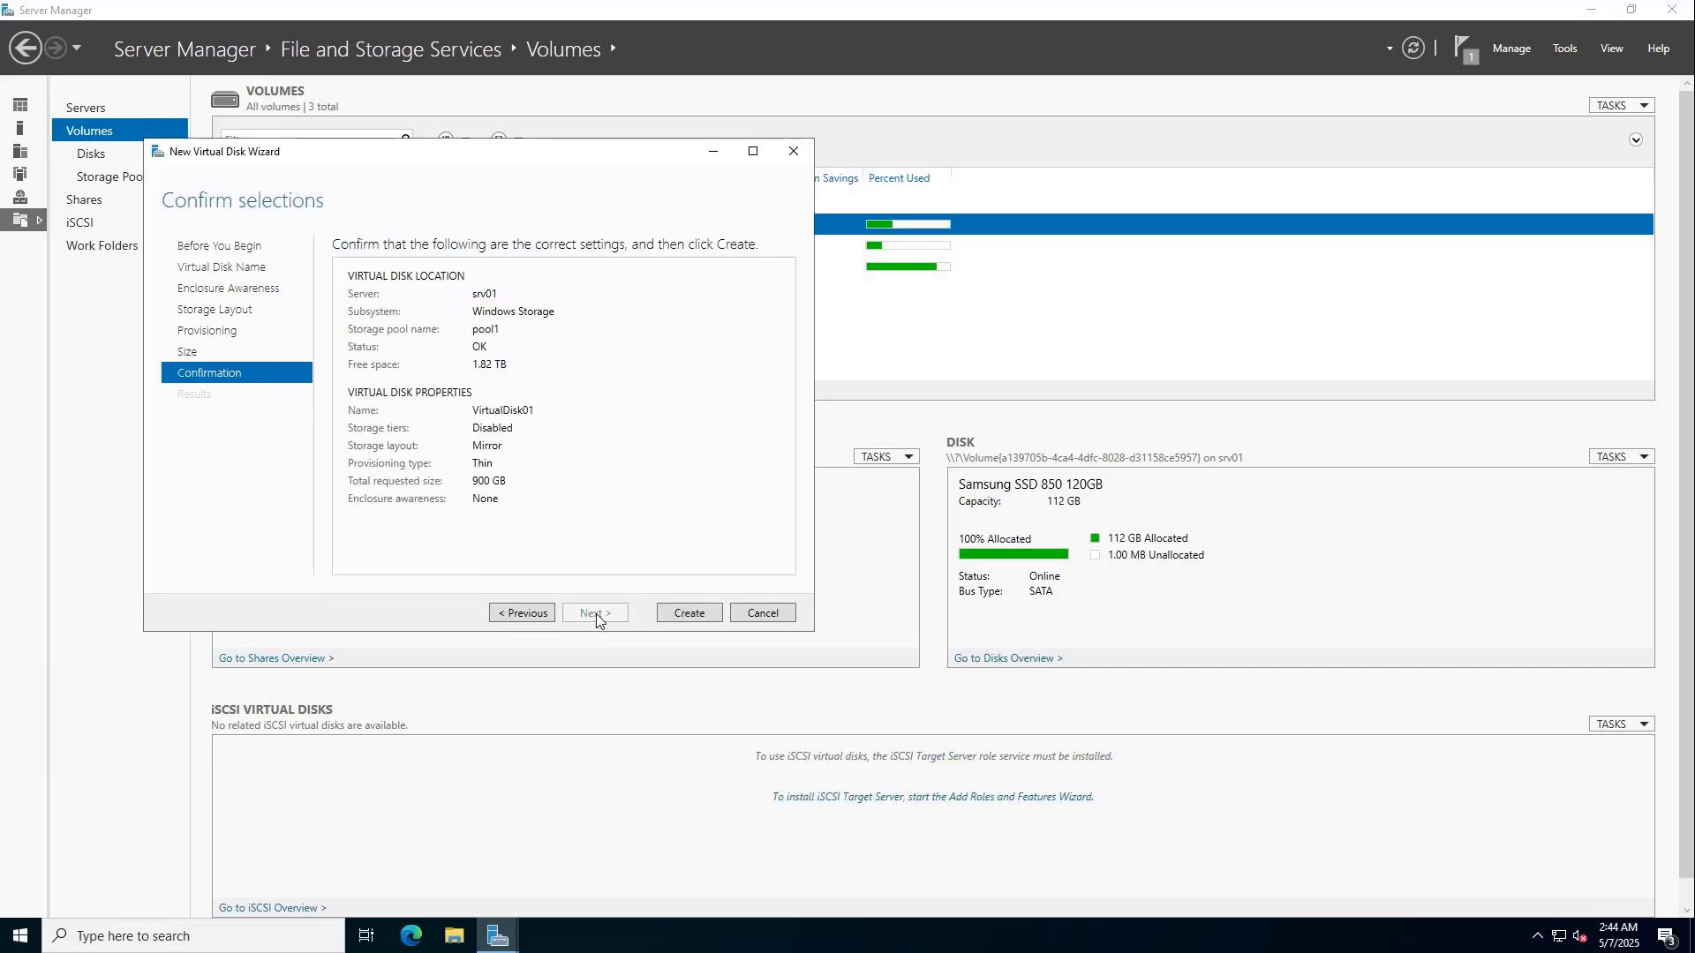
left_click(684, 617)
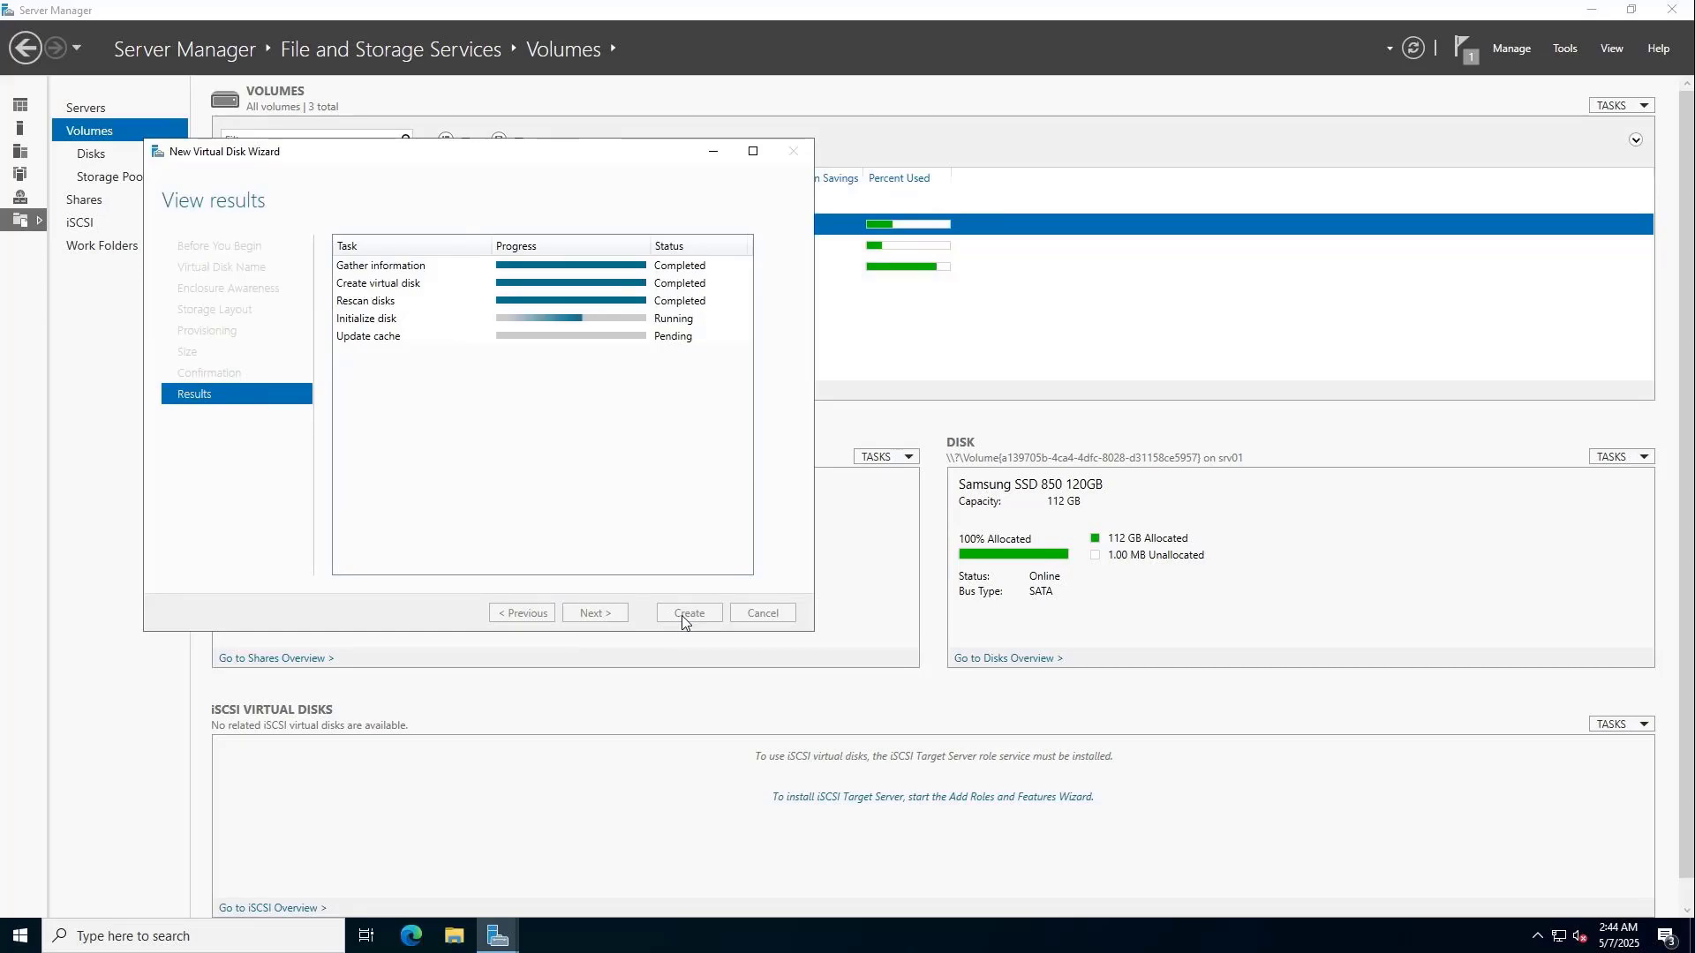
Start a new volume on Disk 4, keeping the full 900 GB and drive letter F.
left_click(682, 615)
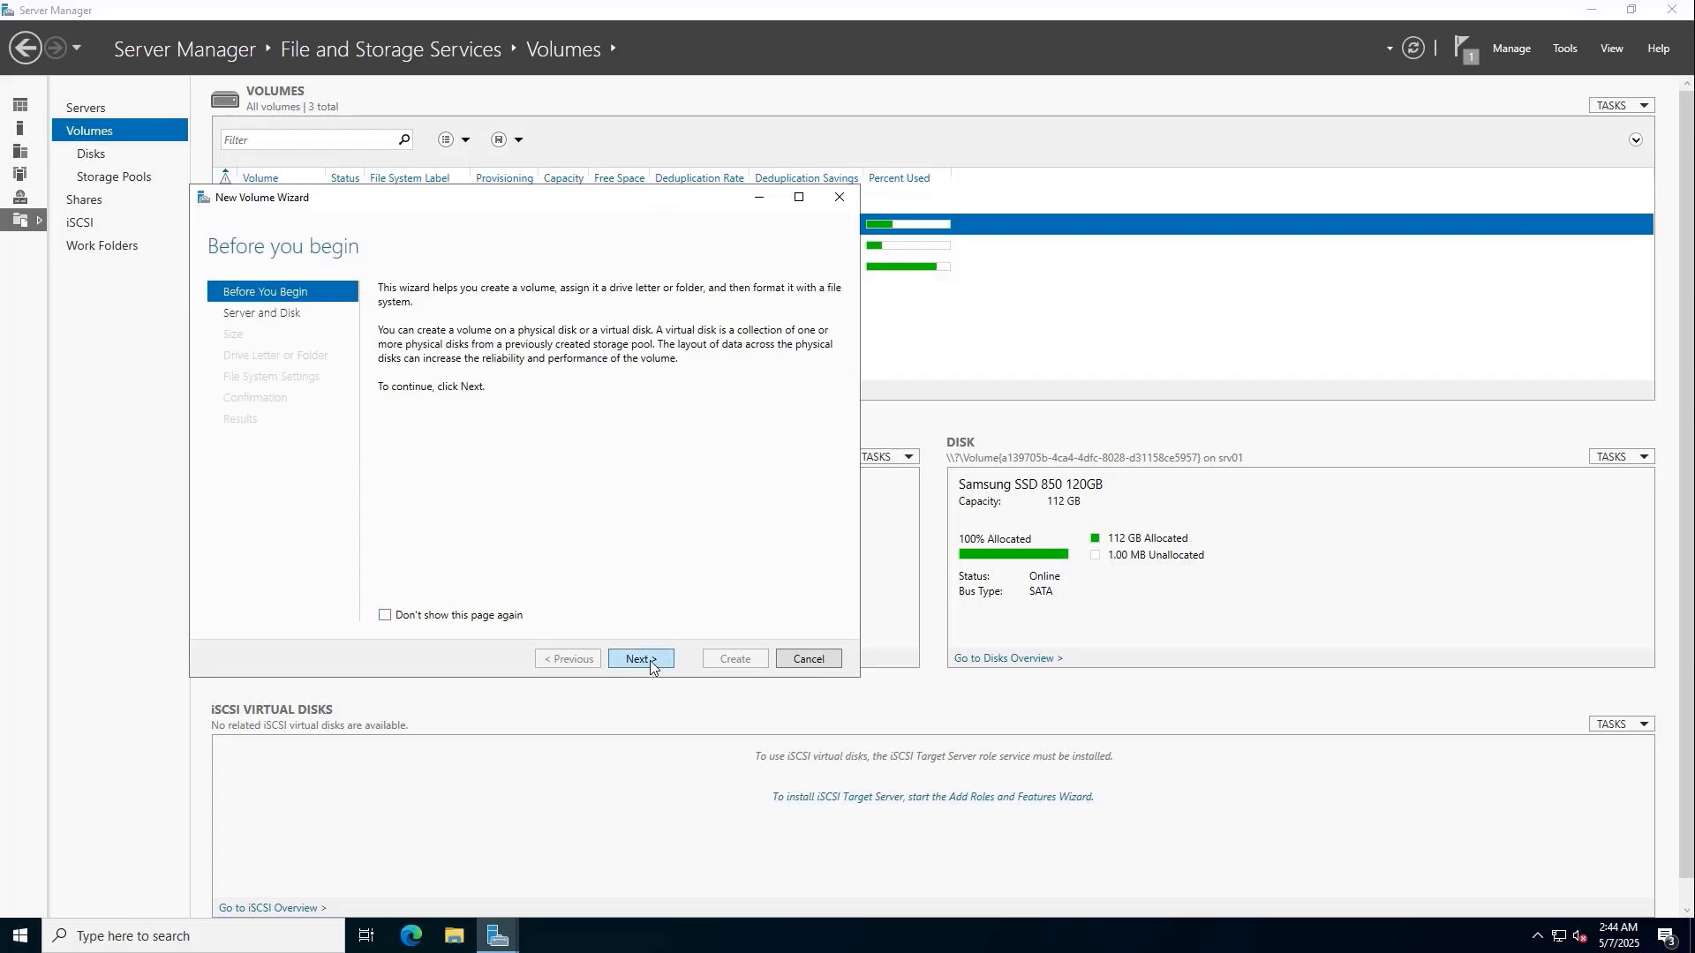
left_click(650, 665)
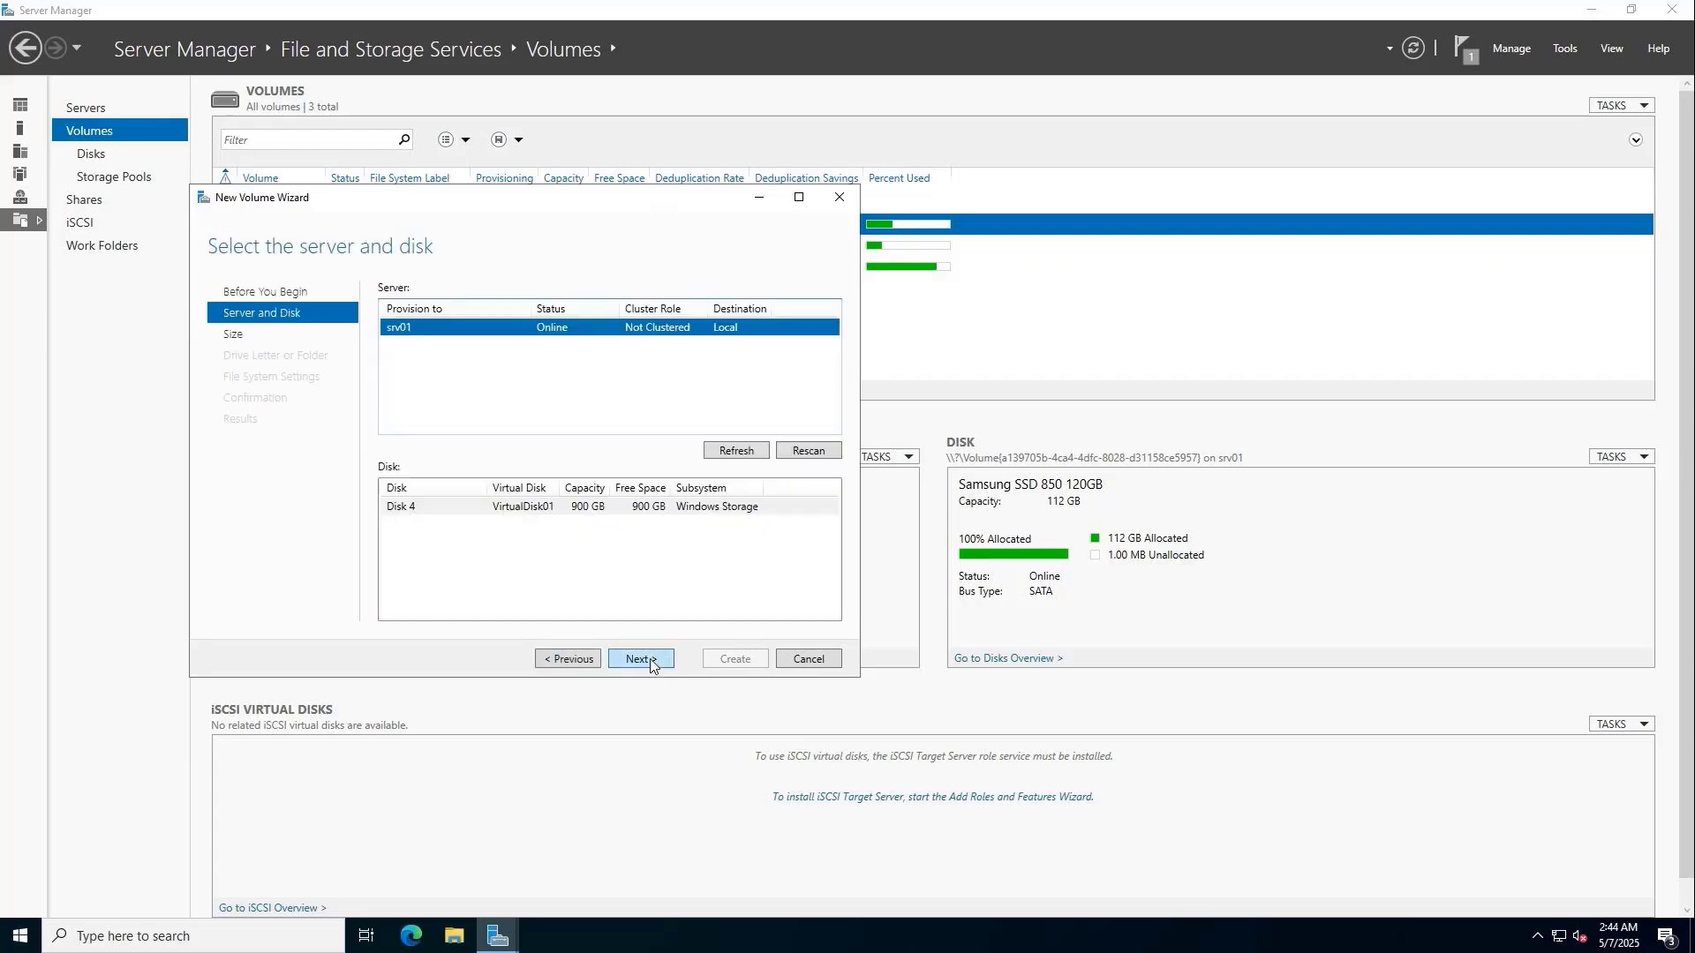
left_click(563, 514)
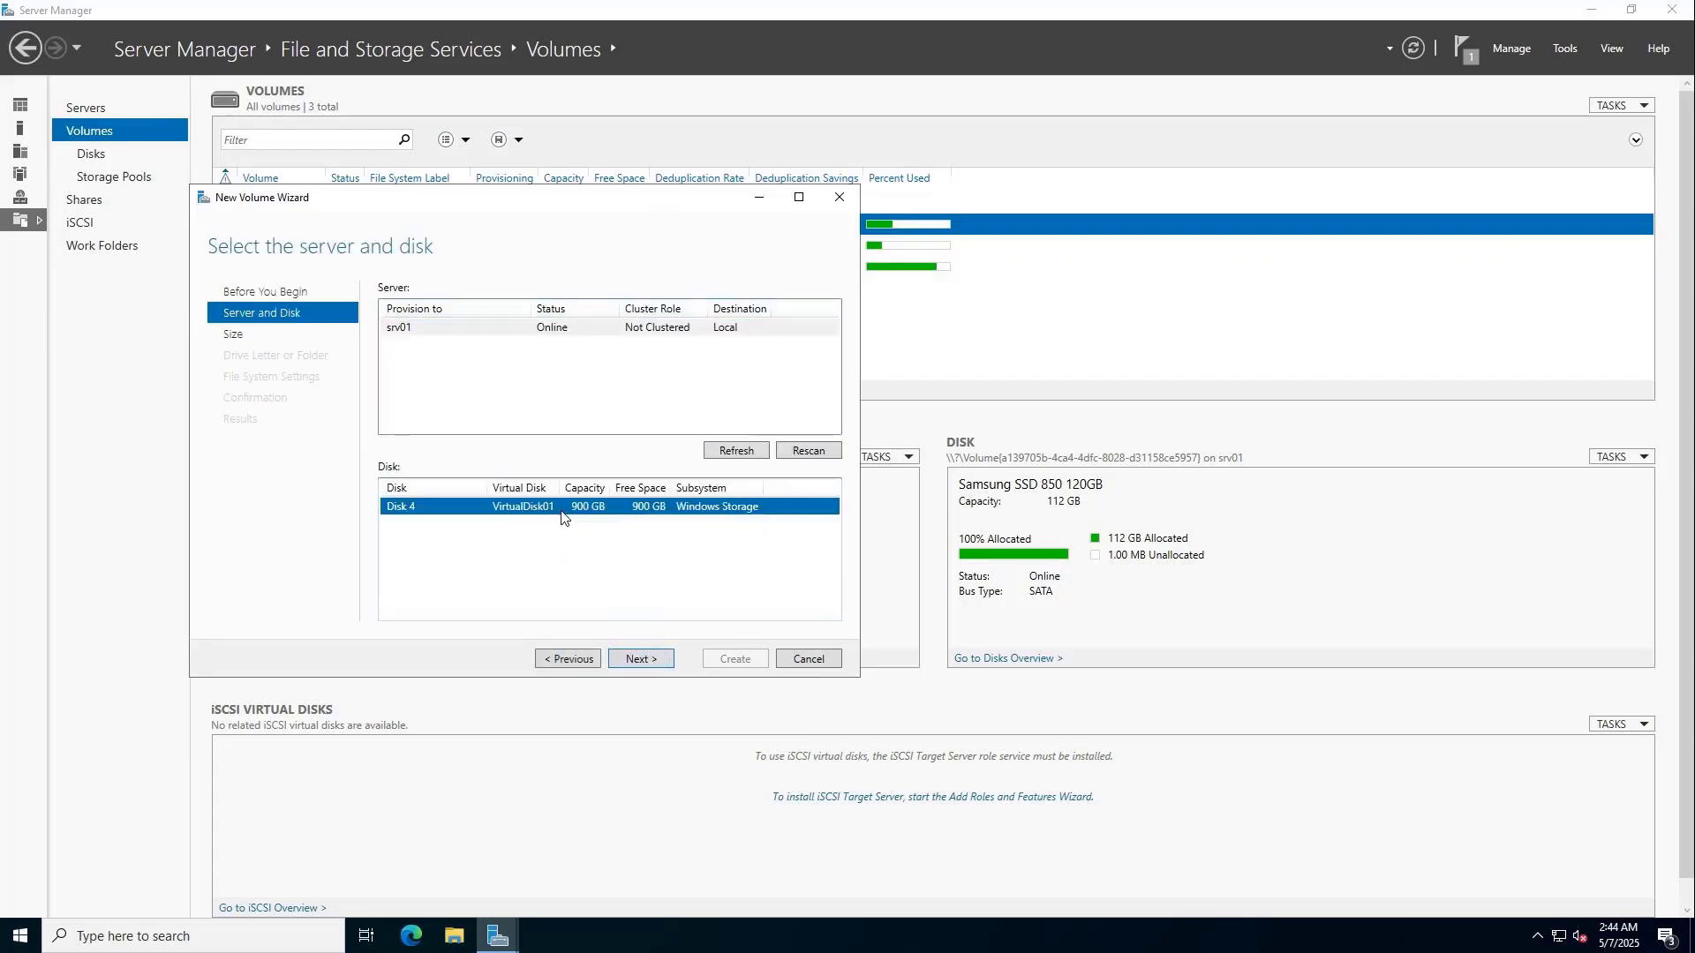
left_click(657, 659)
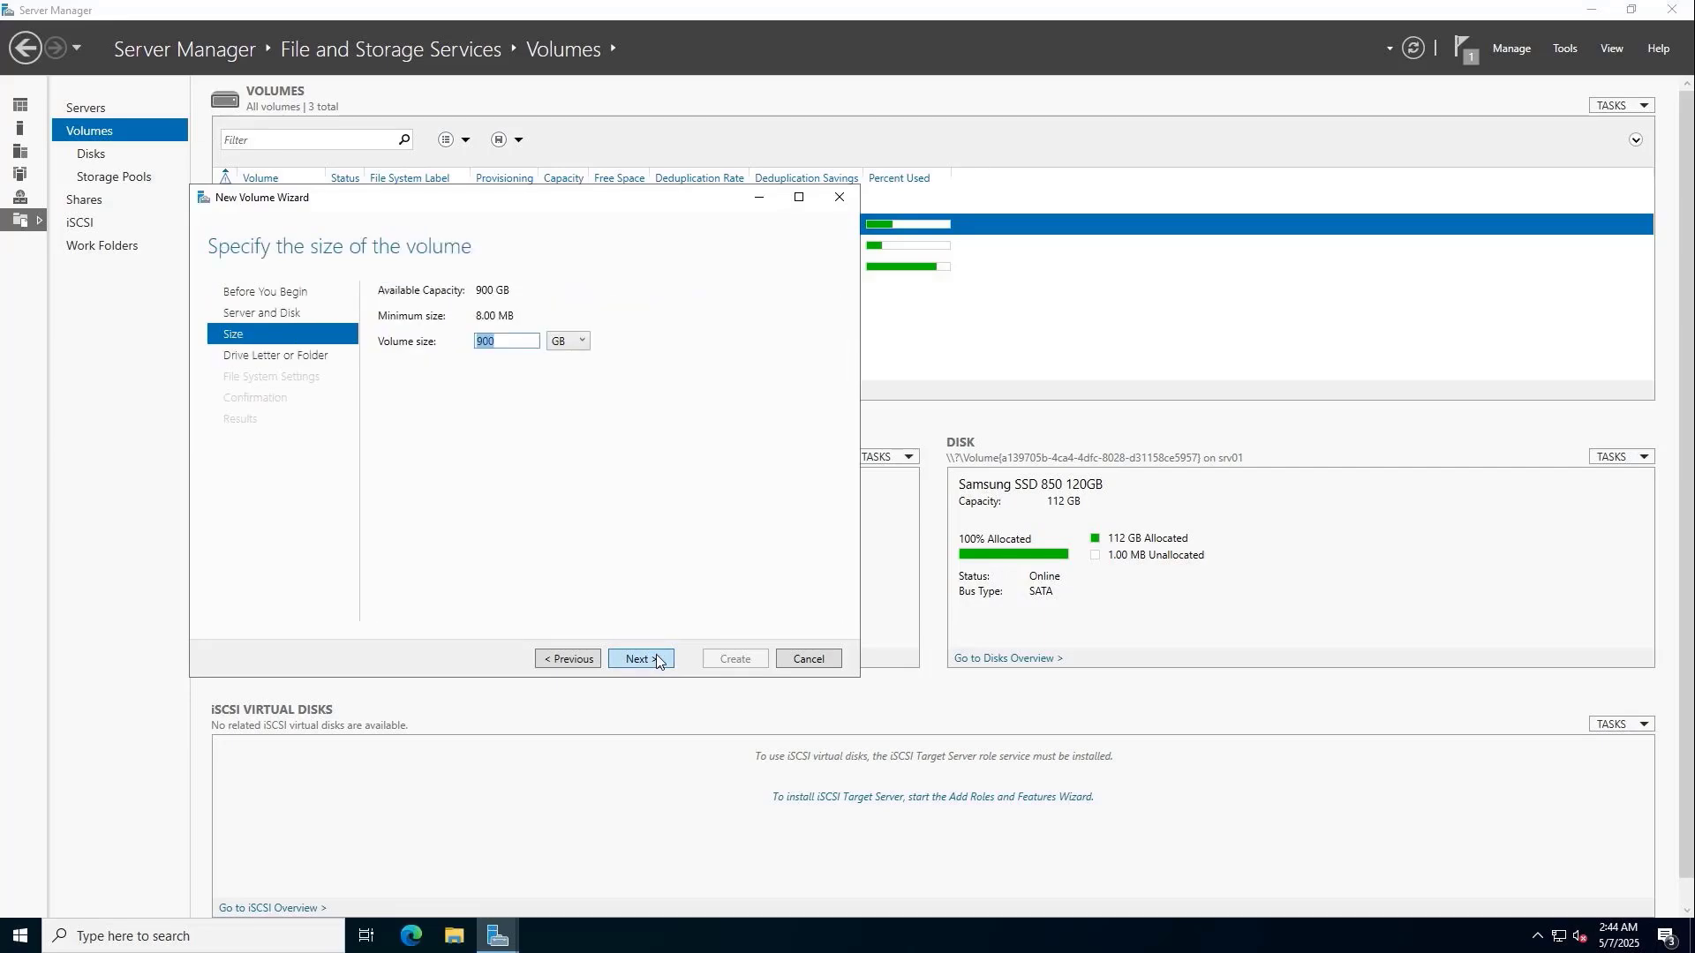
left_click(656, 661)
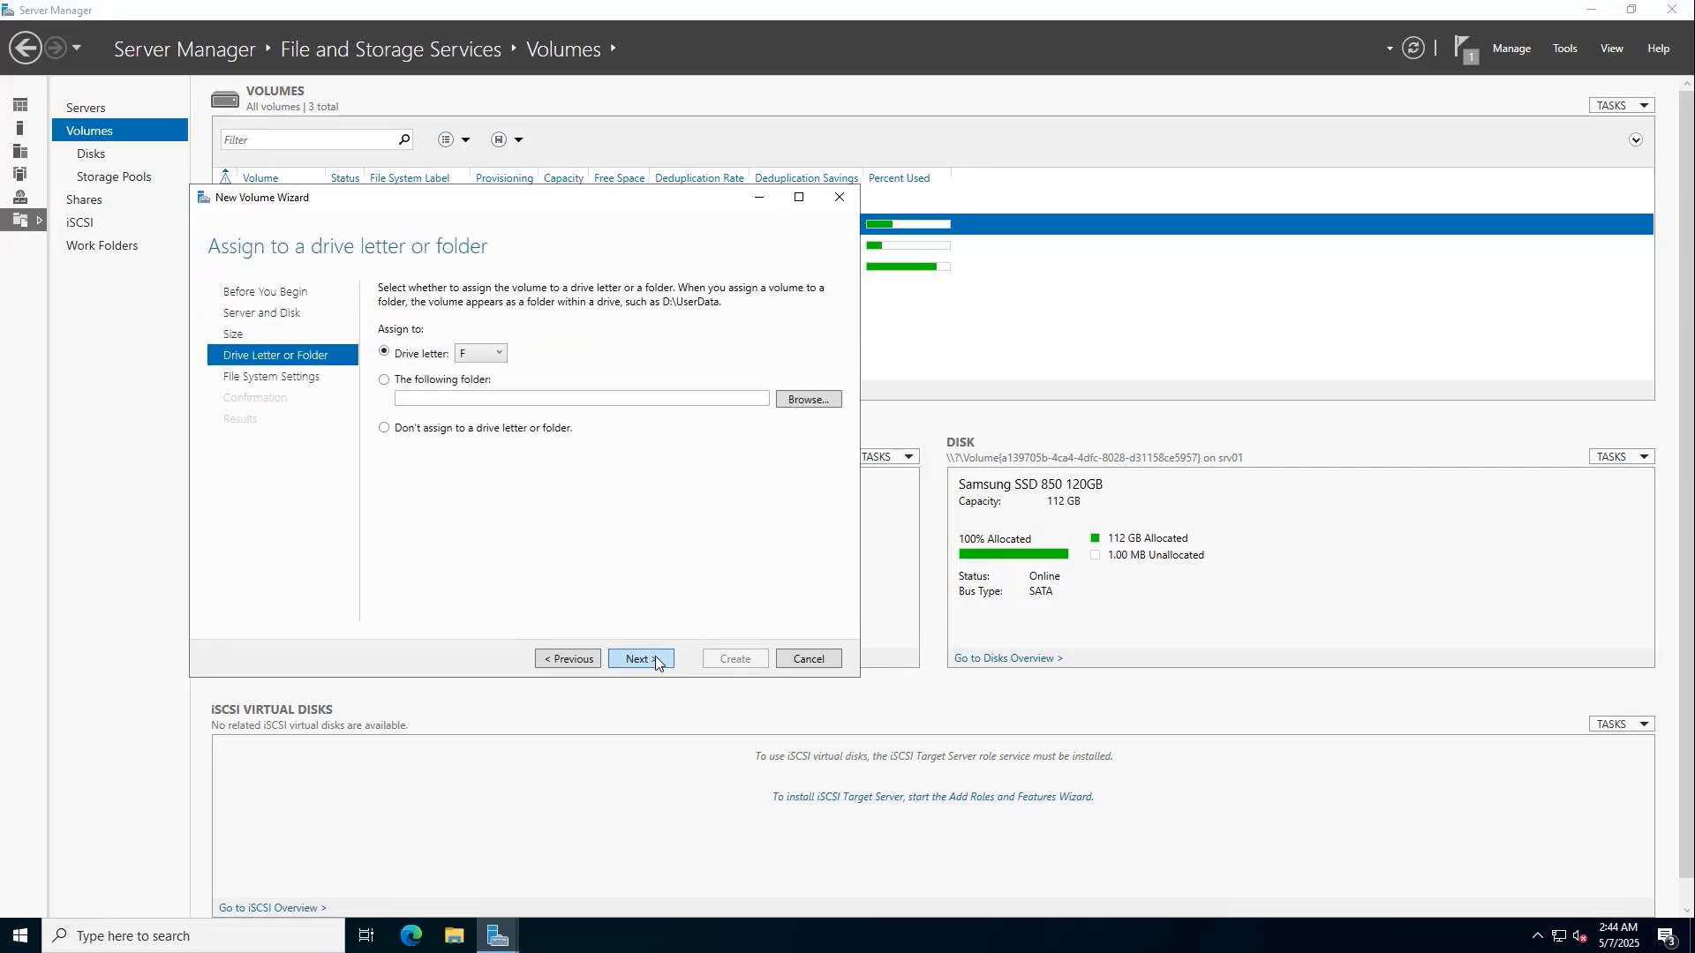
left_click(656, 661)
Label the volume Storage and create it.
left_click_drag(651, 350, 500, 349)
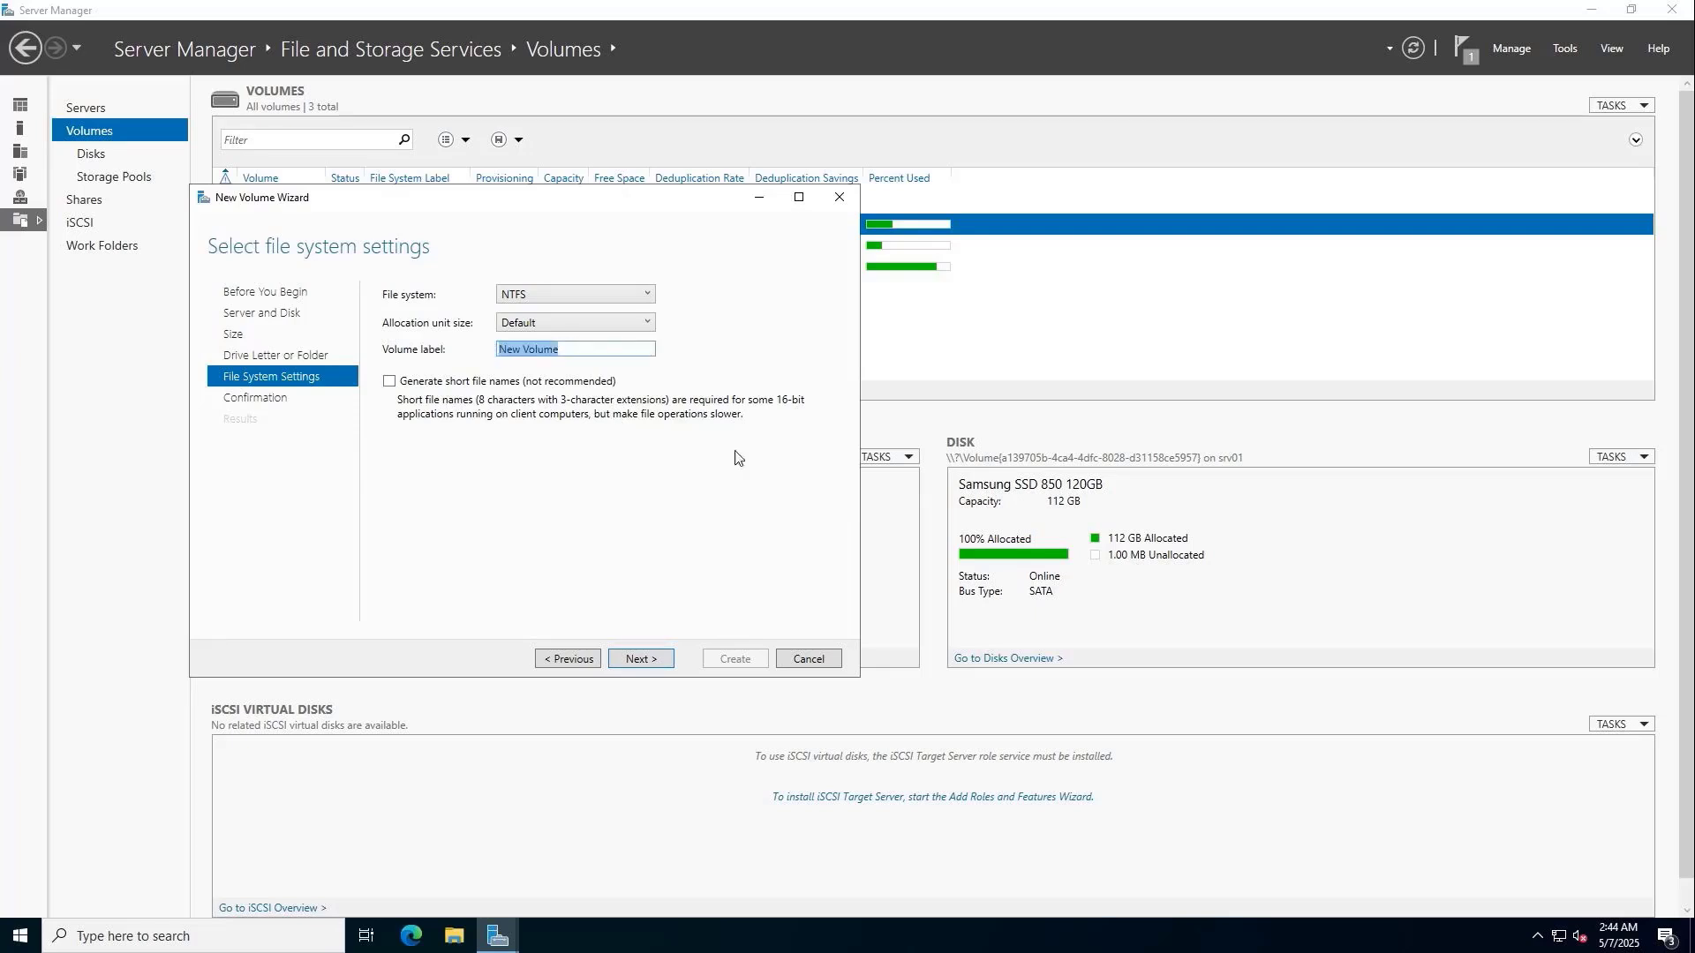
type("Storage")
left_click(644, 661)
left_click(729, 661)
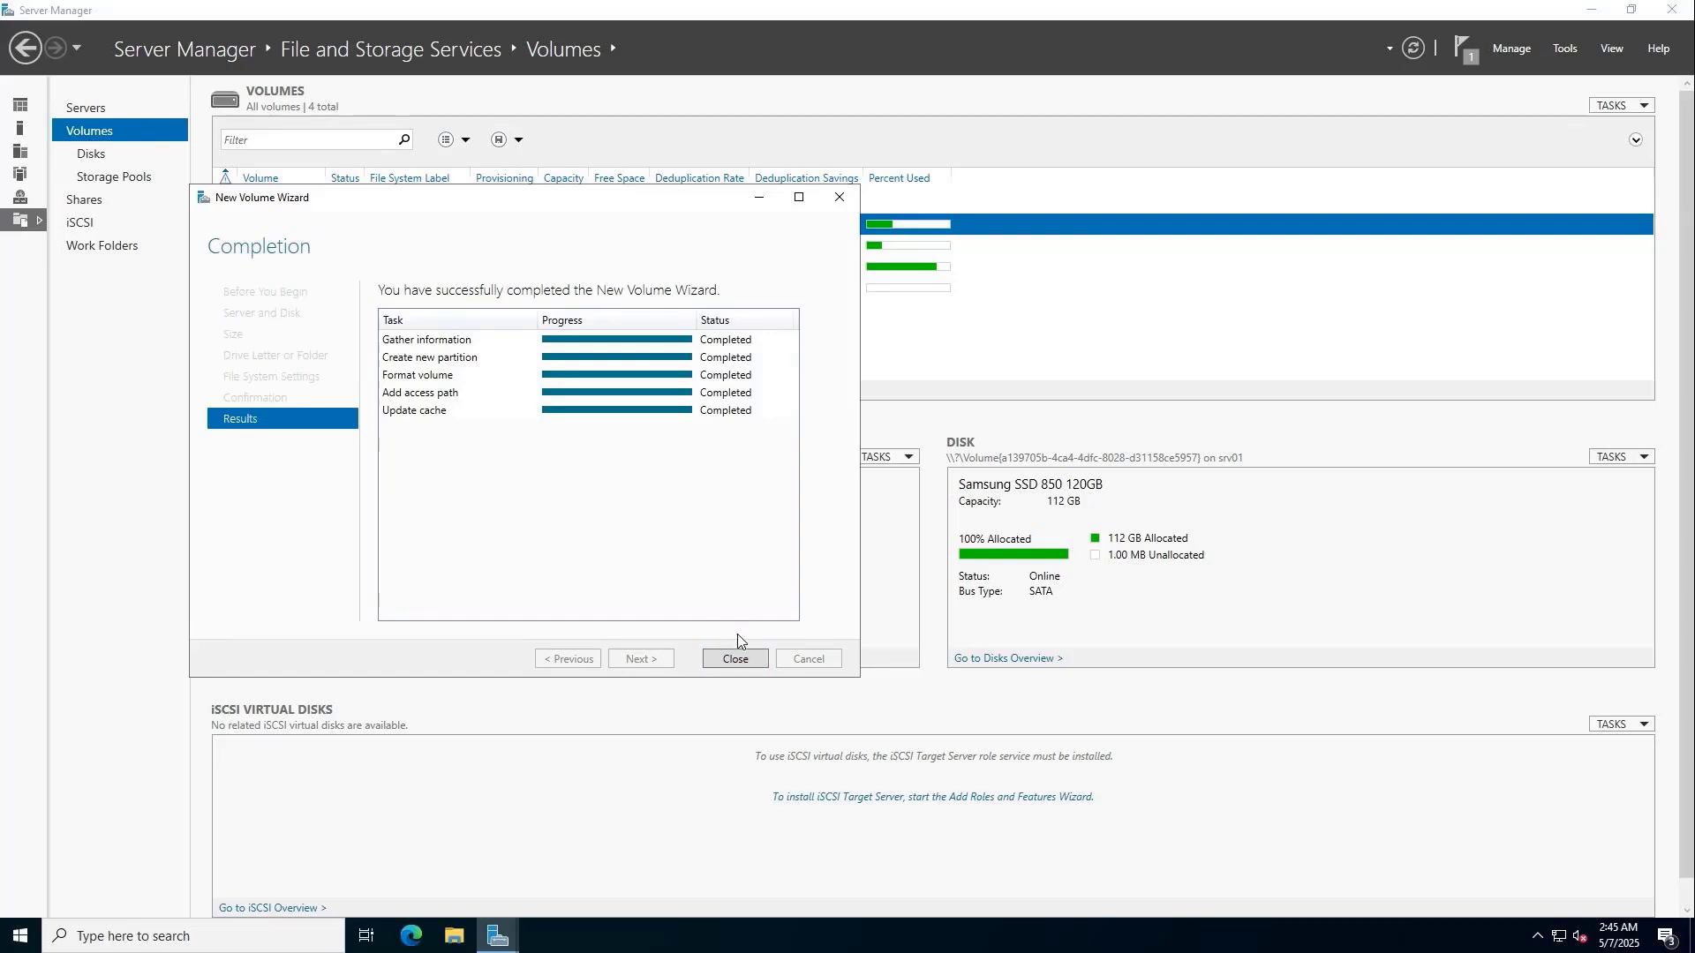
left_click(735, 659)
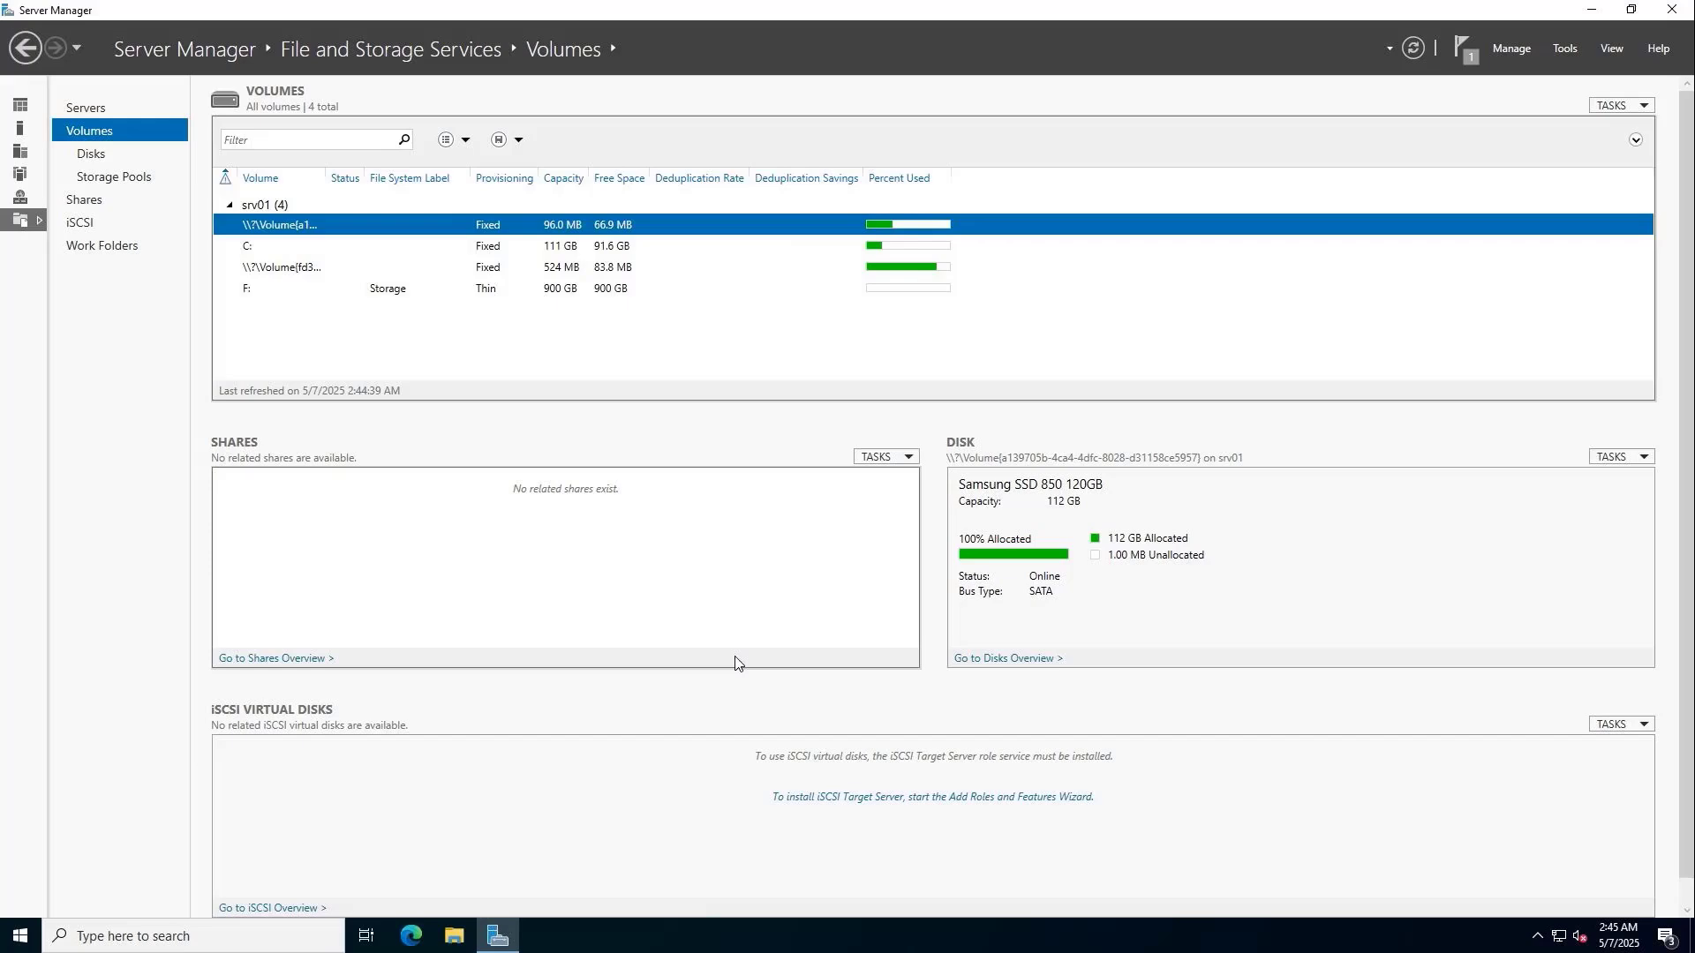
In File Explorer's This PC, select the new Storage (F:) drive.
left_click(454, 936)
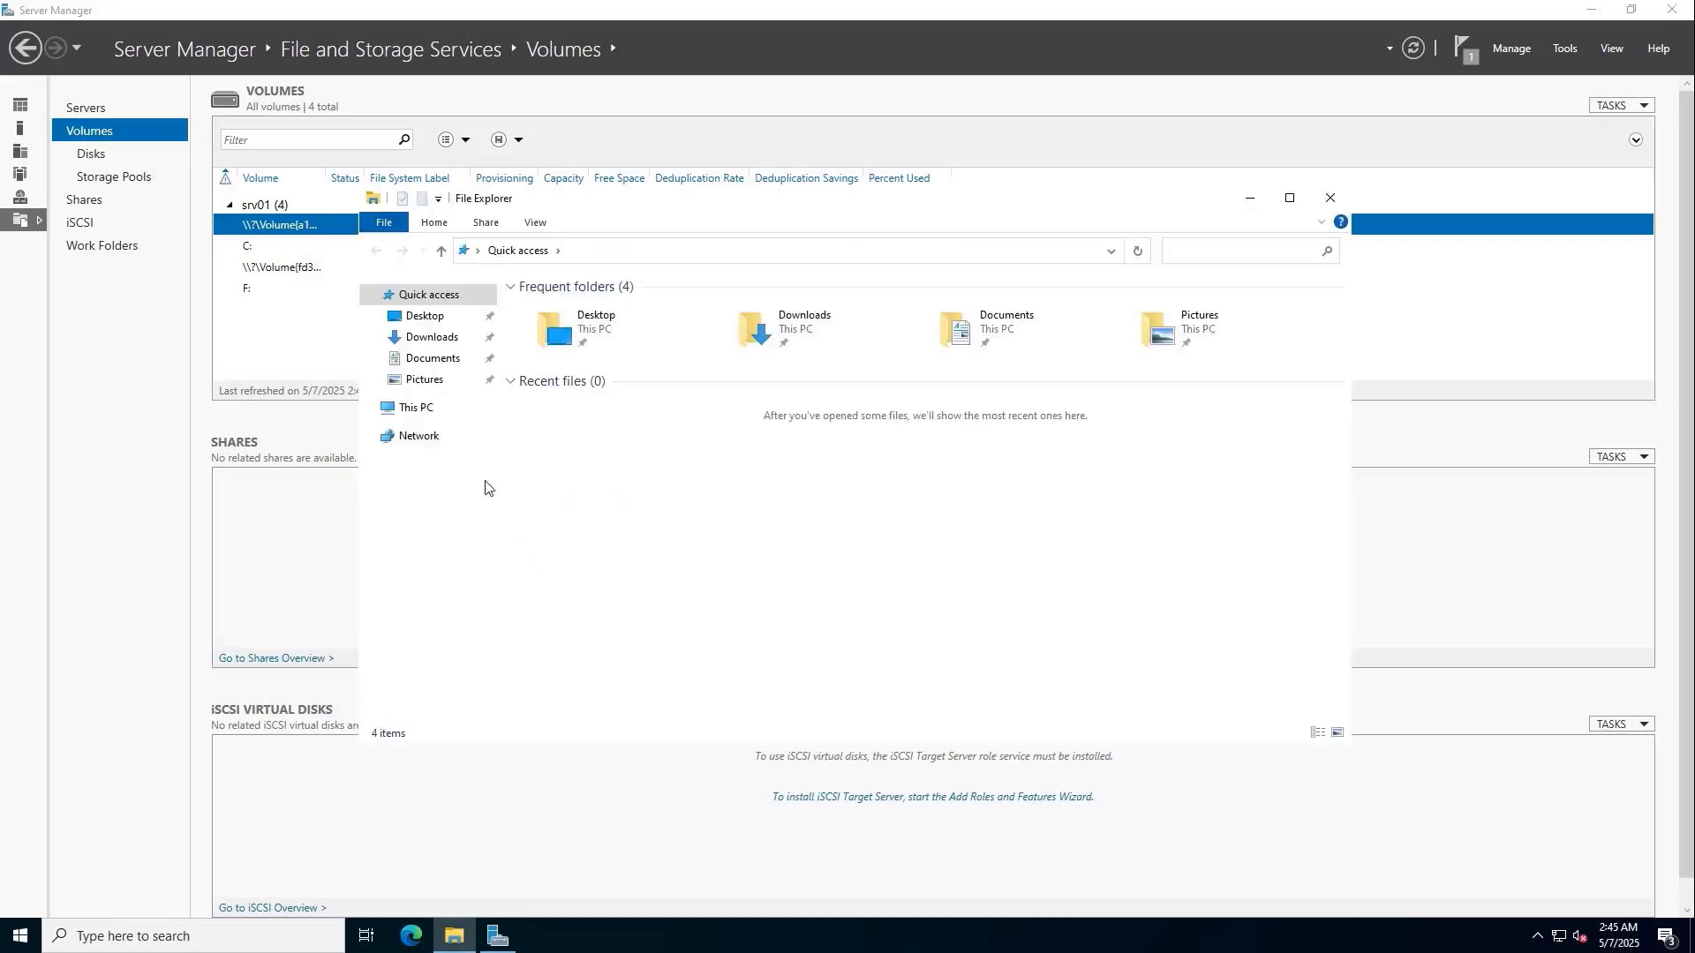
left_click(415, 408)
left_click(836, 504)
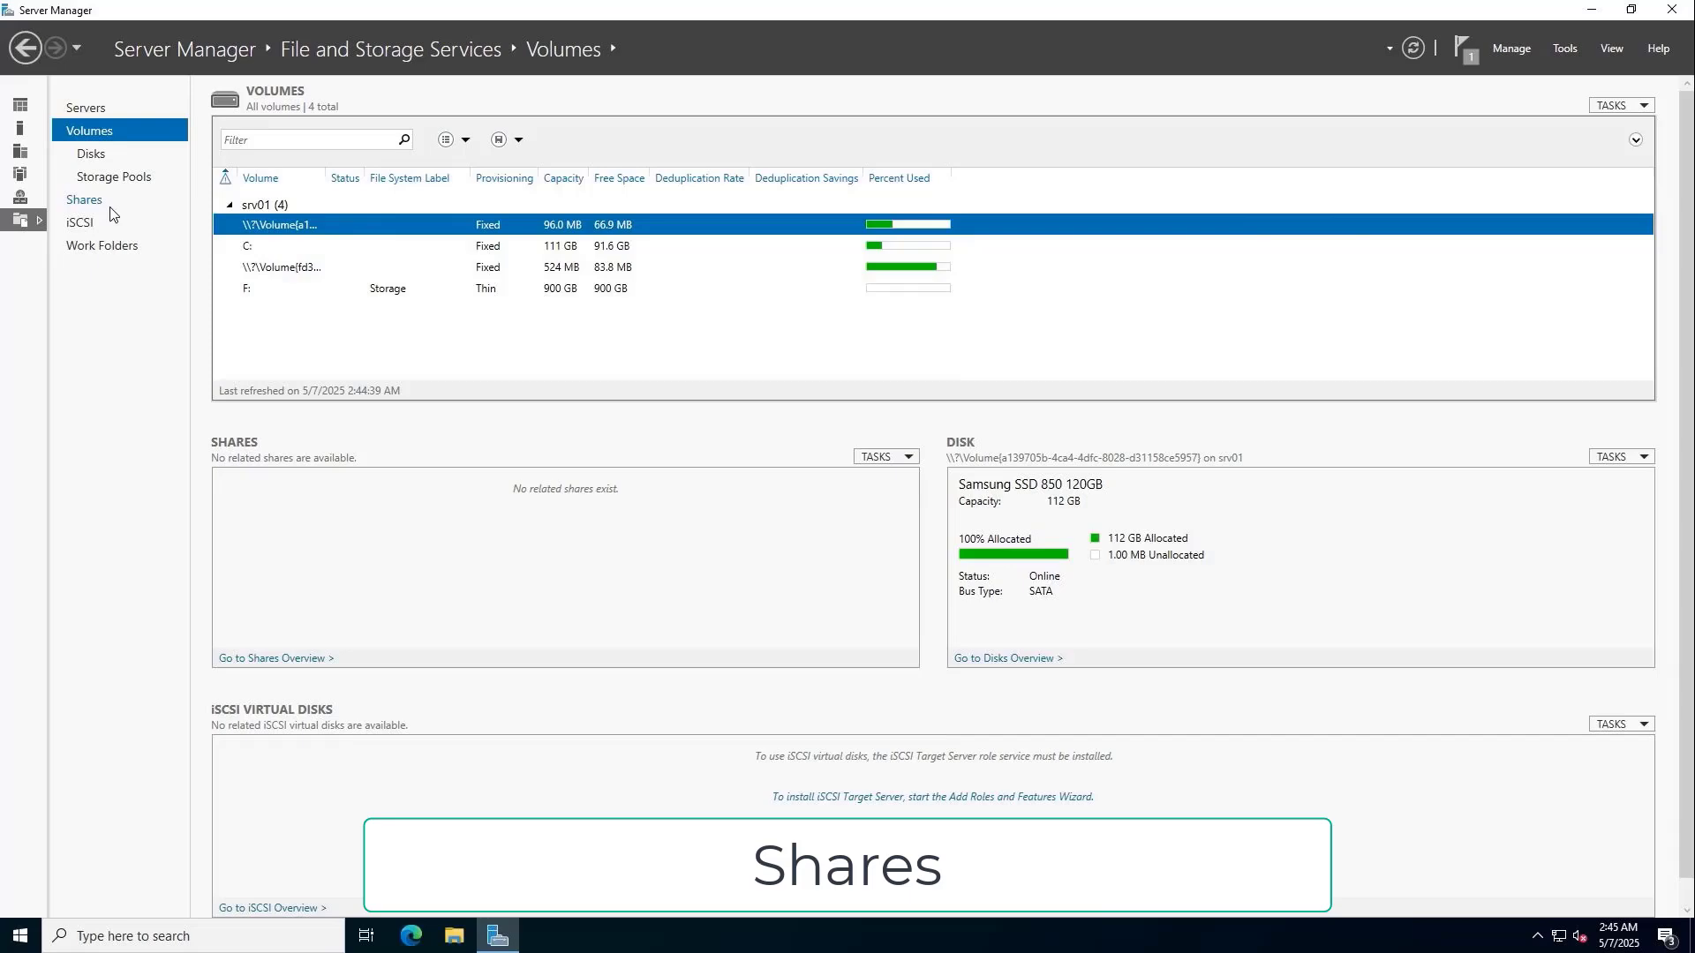
Start a quick SMB share on the F: volume named Data.
left_click(84, 200)
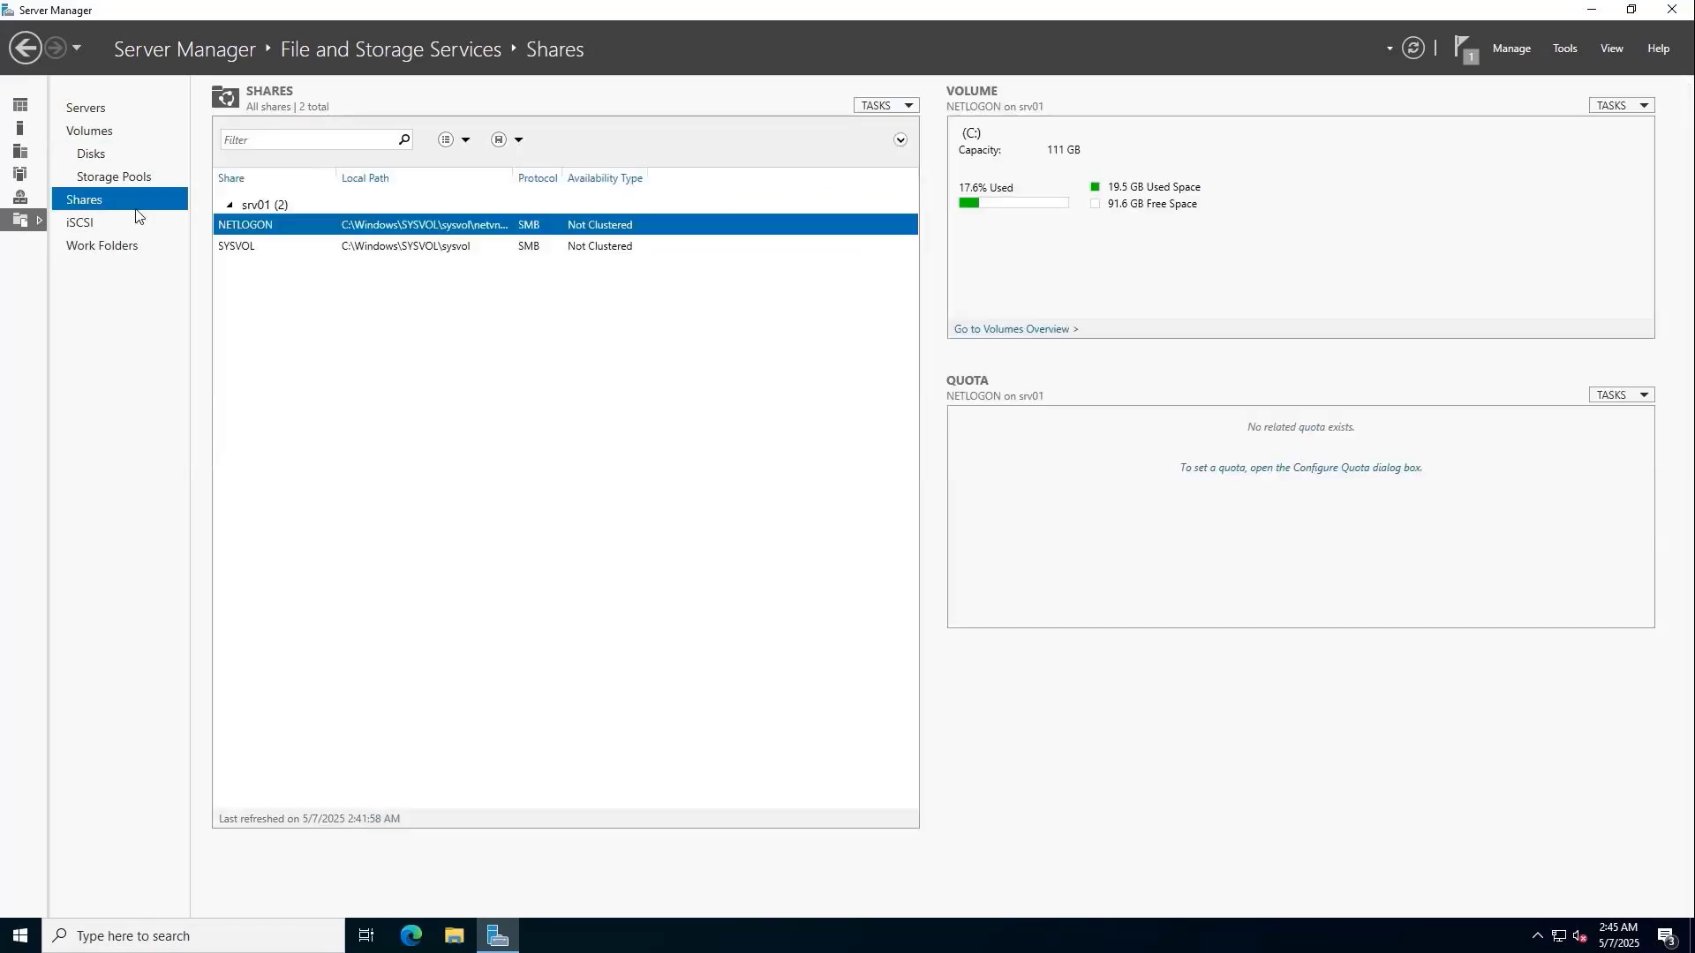
left_click(874, 106)
left_click(888, 126)
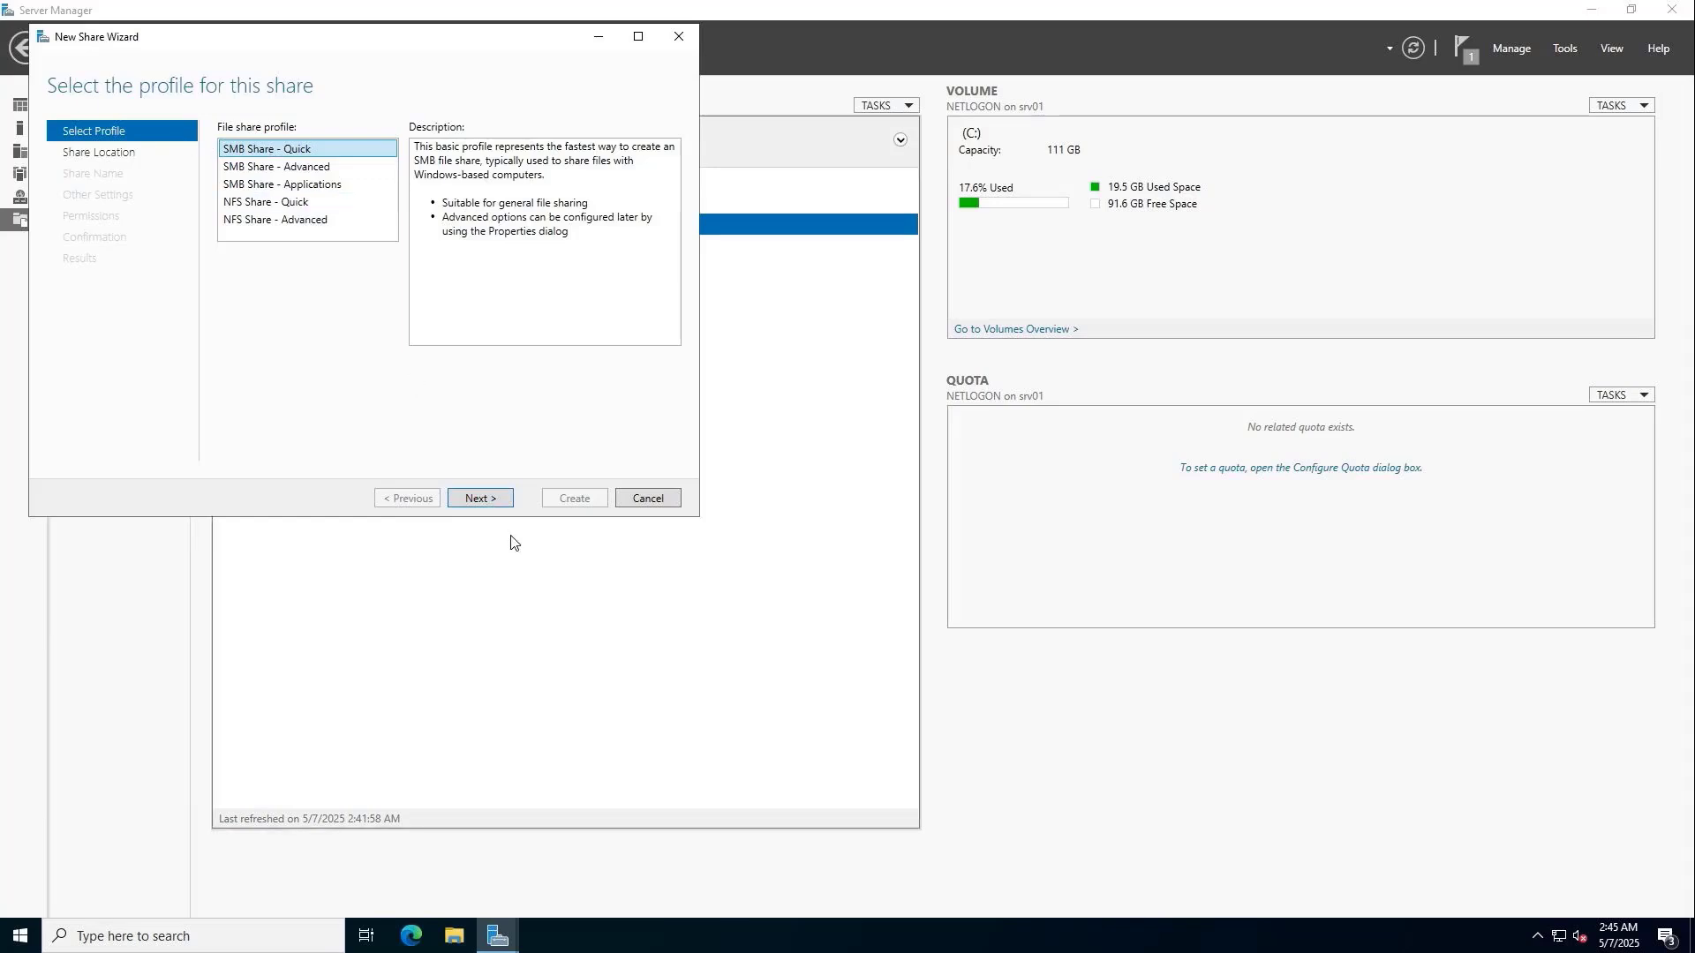
left_click(488, 499)
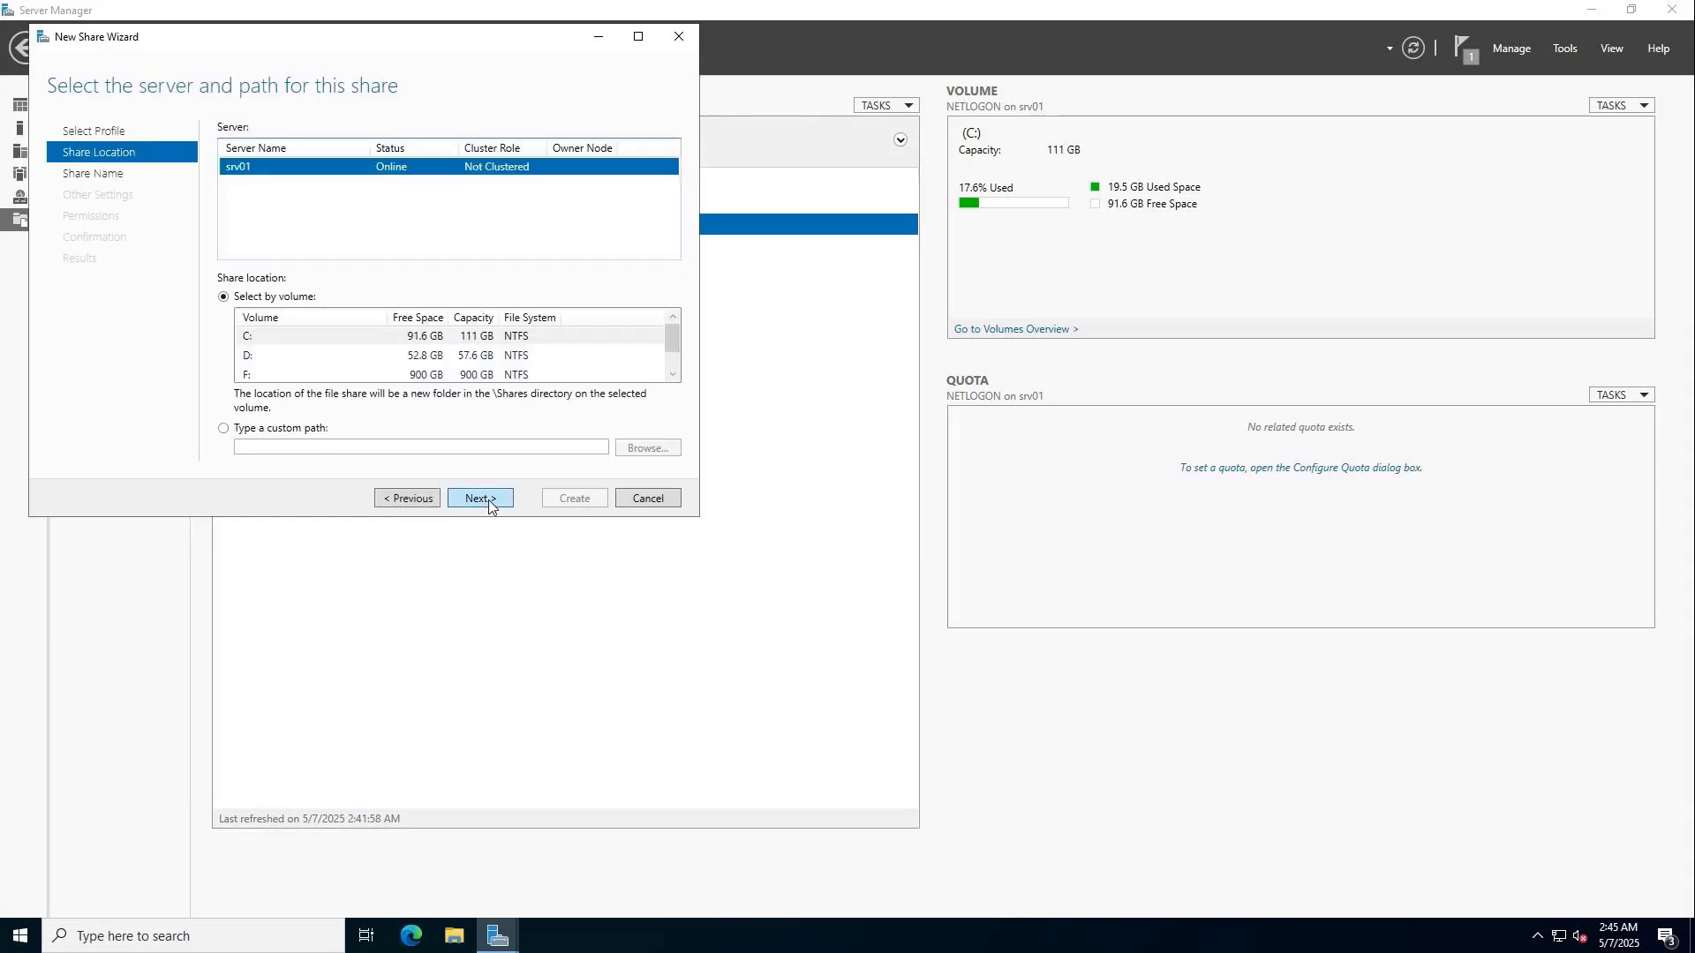
left_click(429, 377)
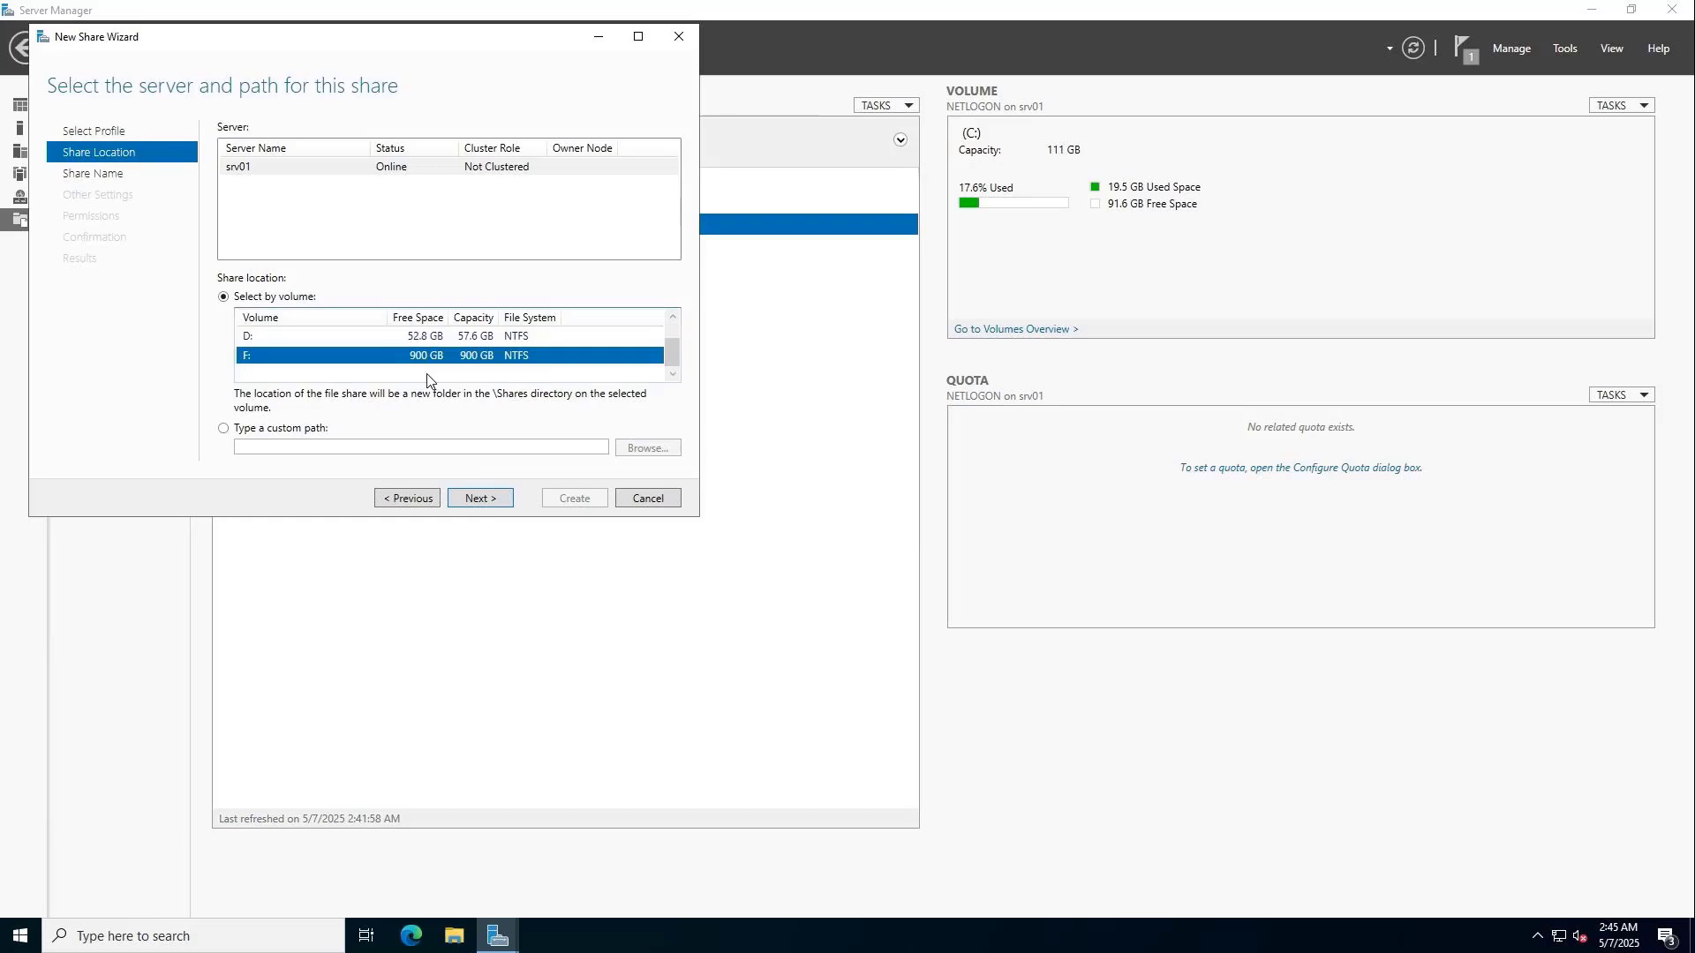
left_click(479, 499)
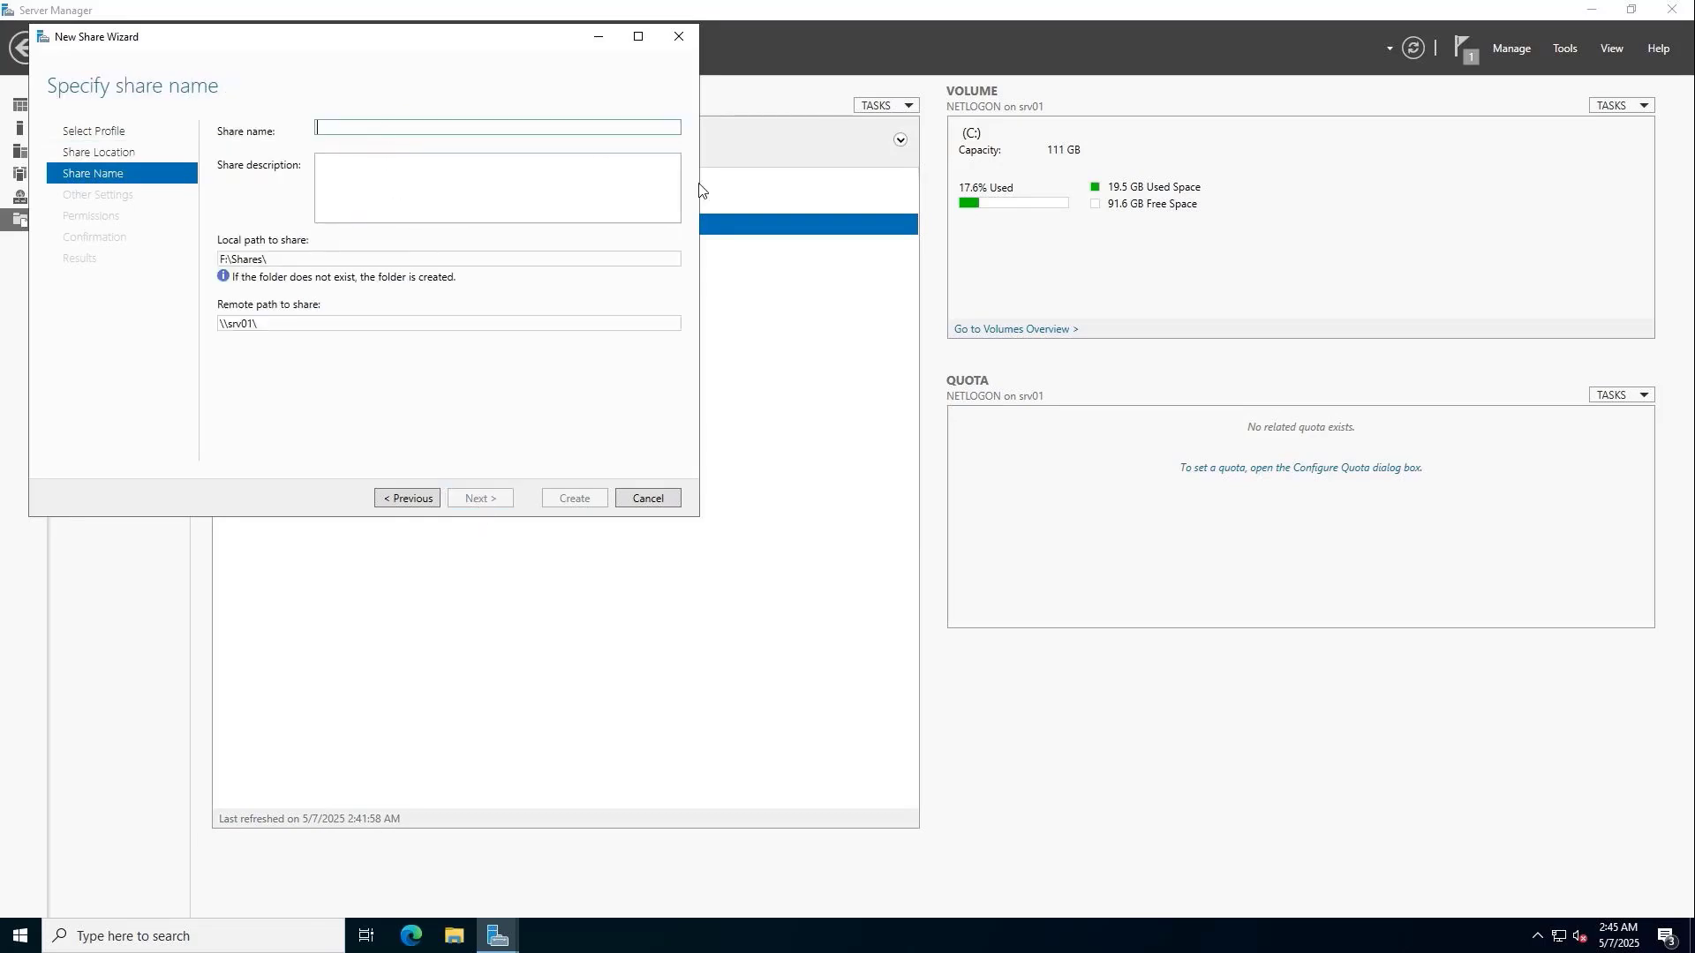
type("Data")
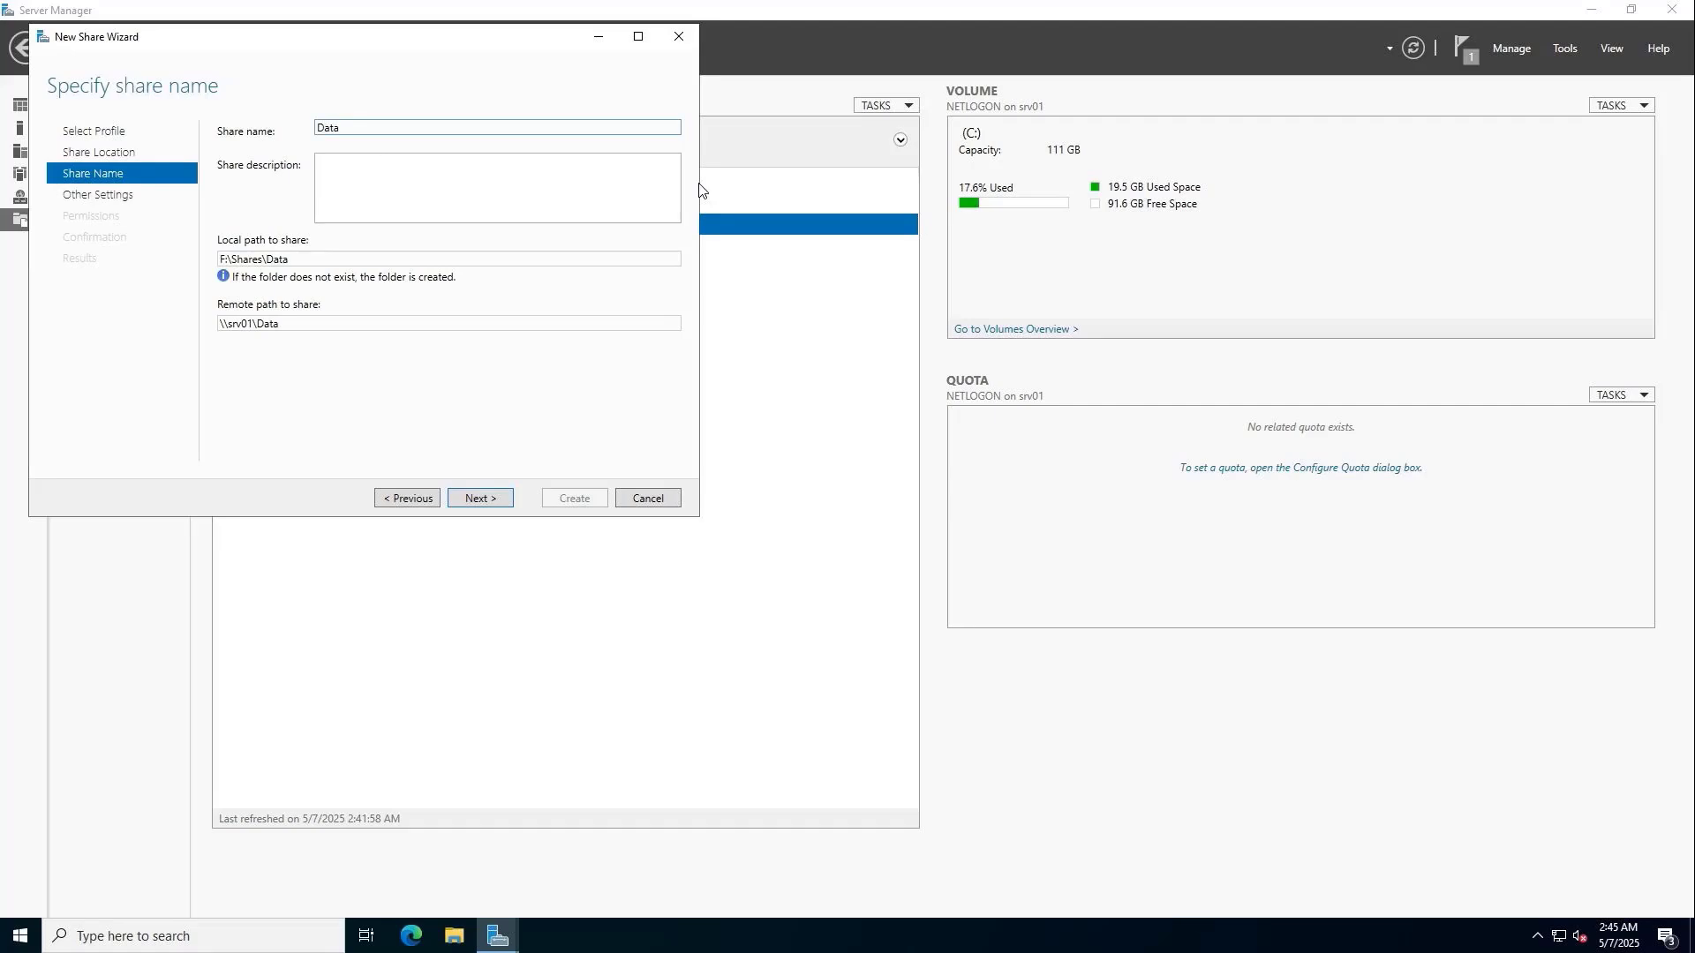
left_click(488, 499)
Enable access-based enumeration, keep default permissions, create the share and view its details.
left_click(263, 127)
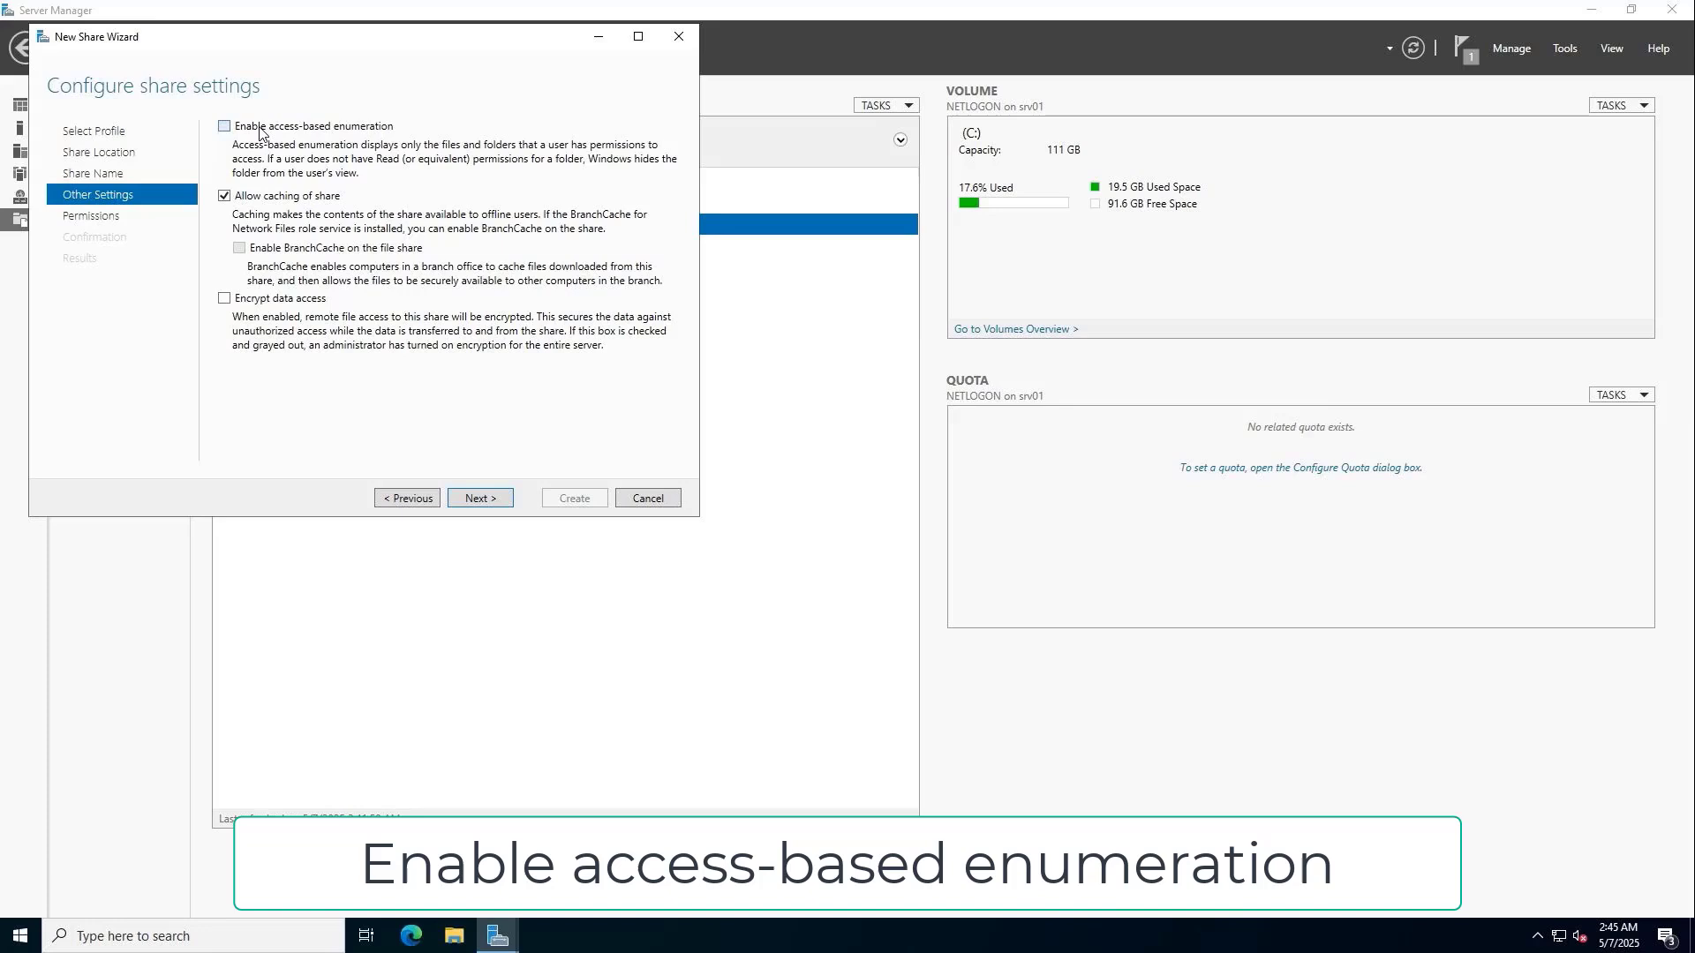
left_click(475, 498)
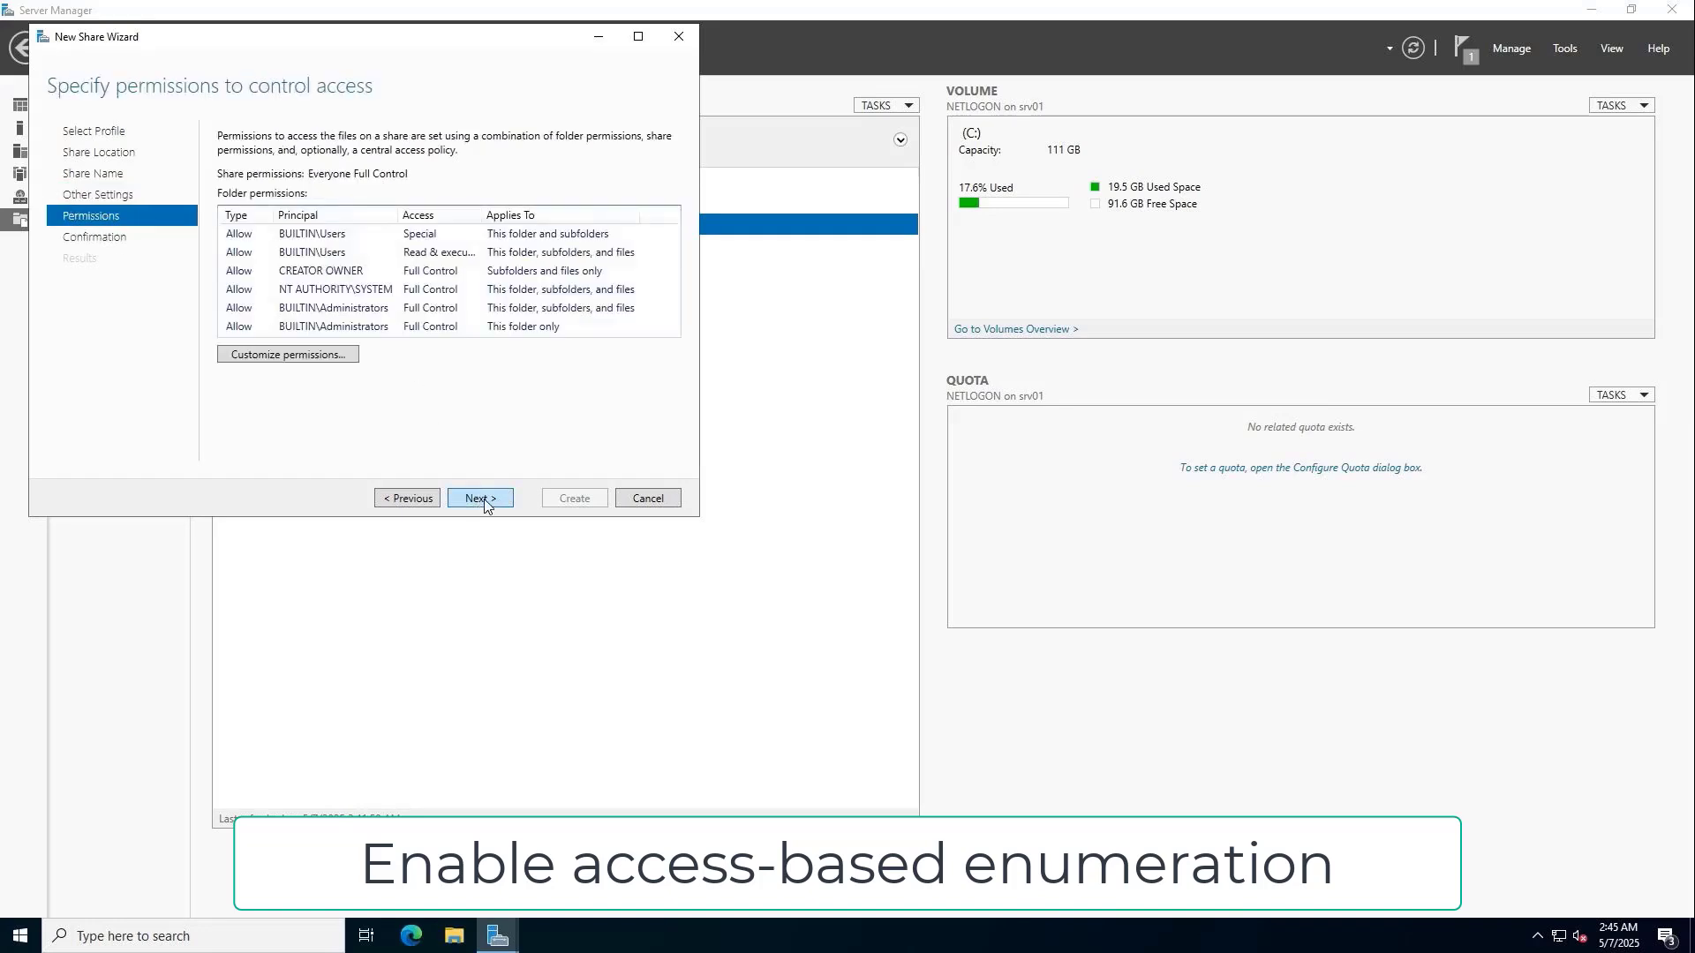
left_click(475, 498)
left_click(575, 499)
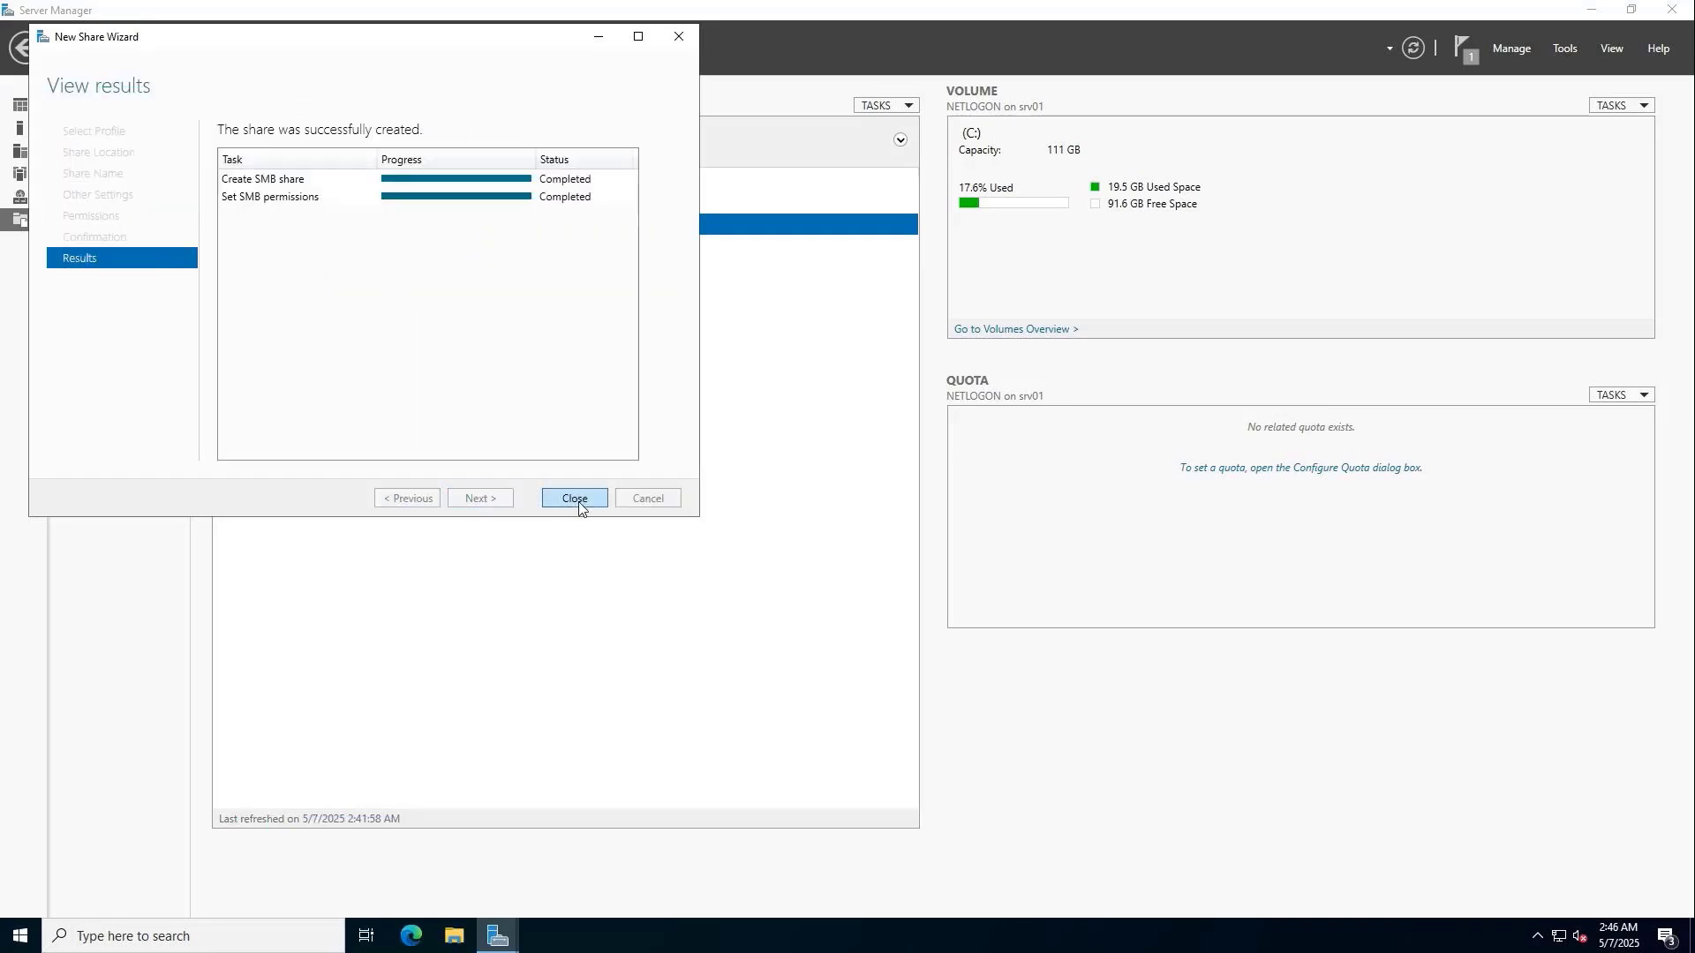
left_click(575, 498)
left_click(419, 271)
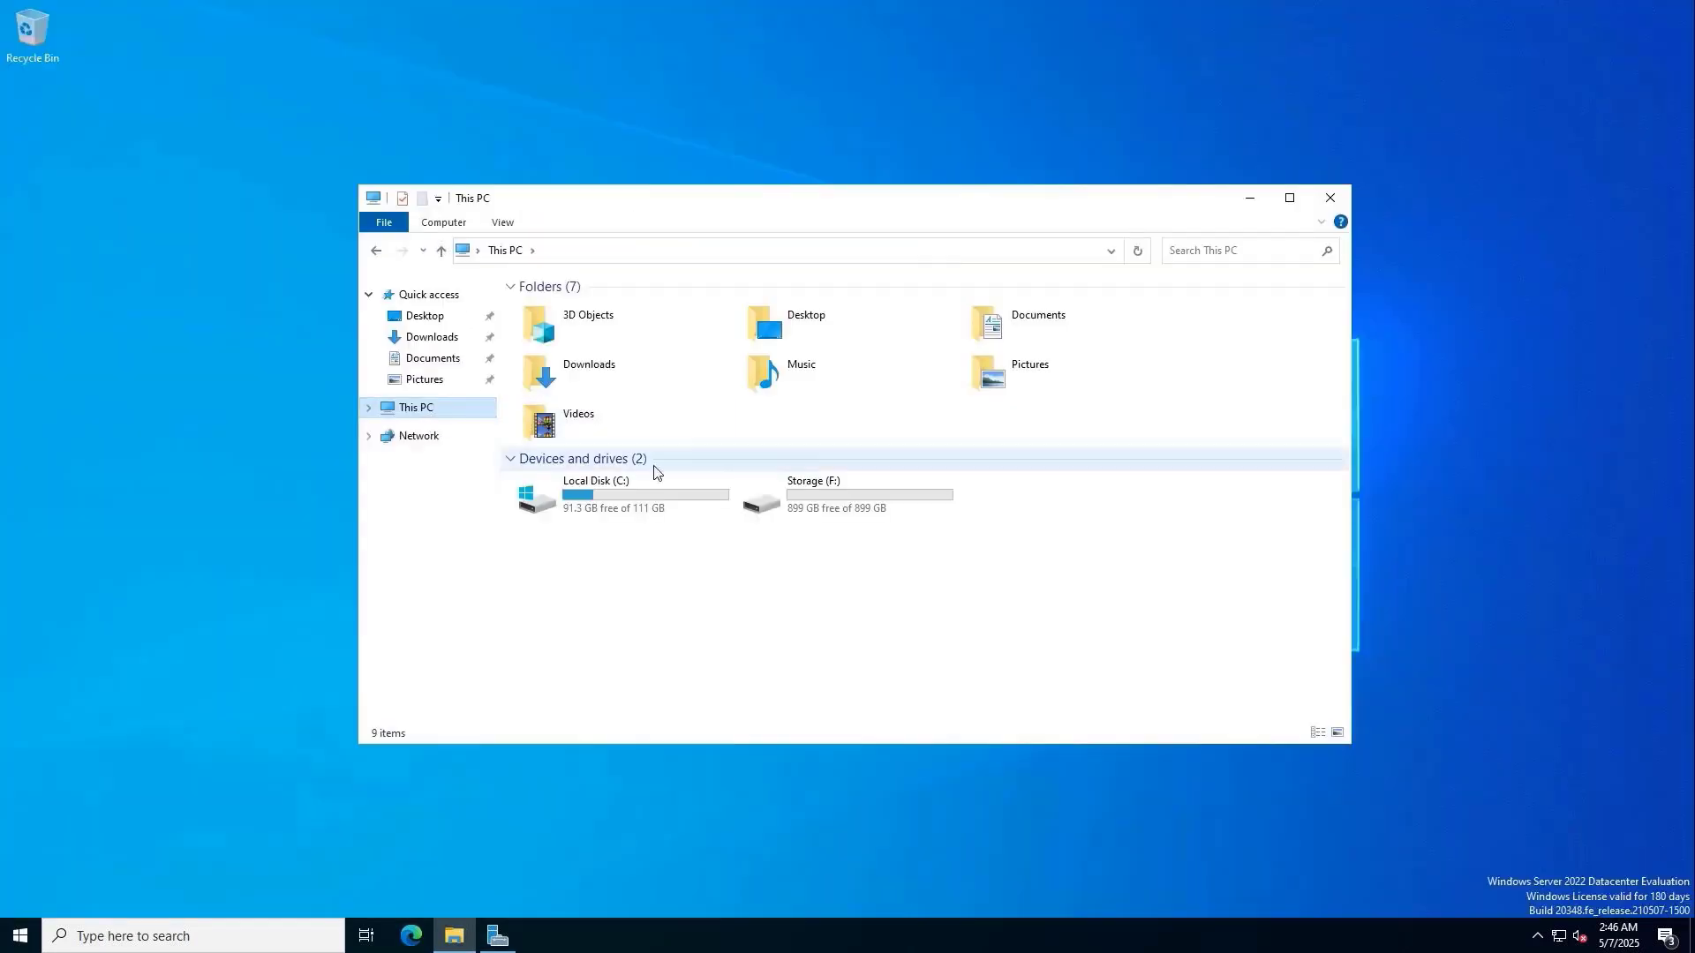
Create a folder named IT inside F:\Shares\Data.
left_click(781, 504)
double_click(839, 510)
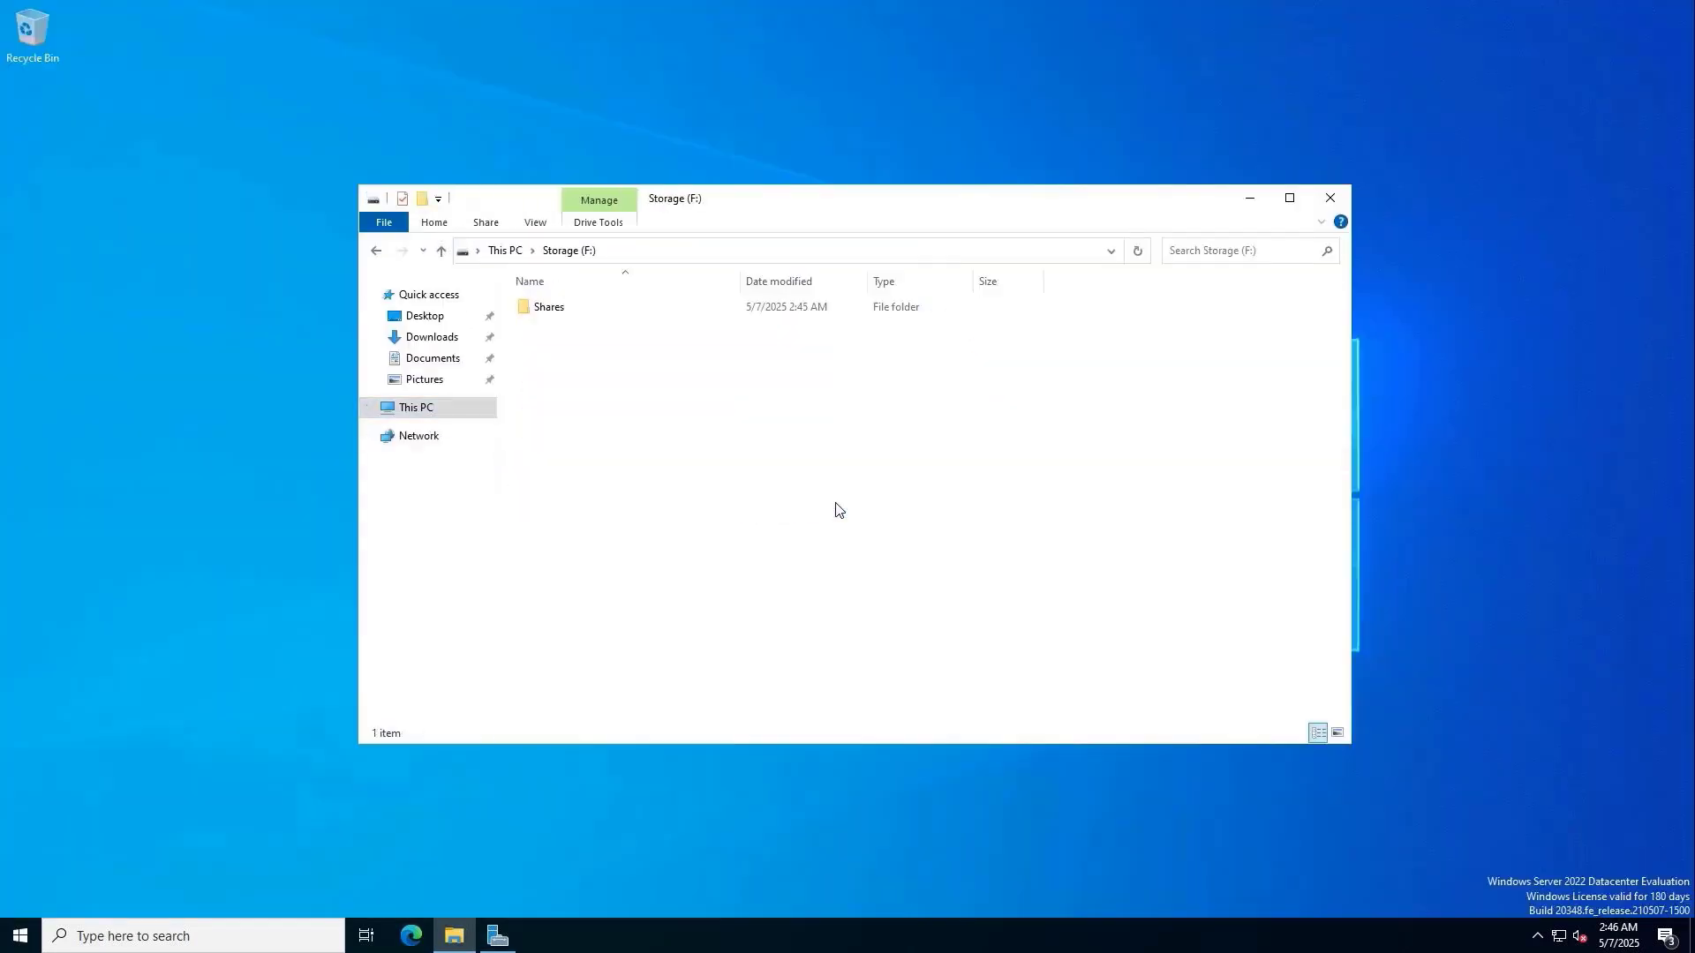
double_click(618, 309)
double_click(592, 312)
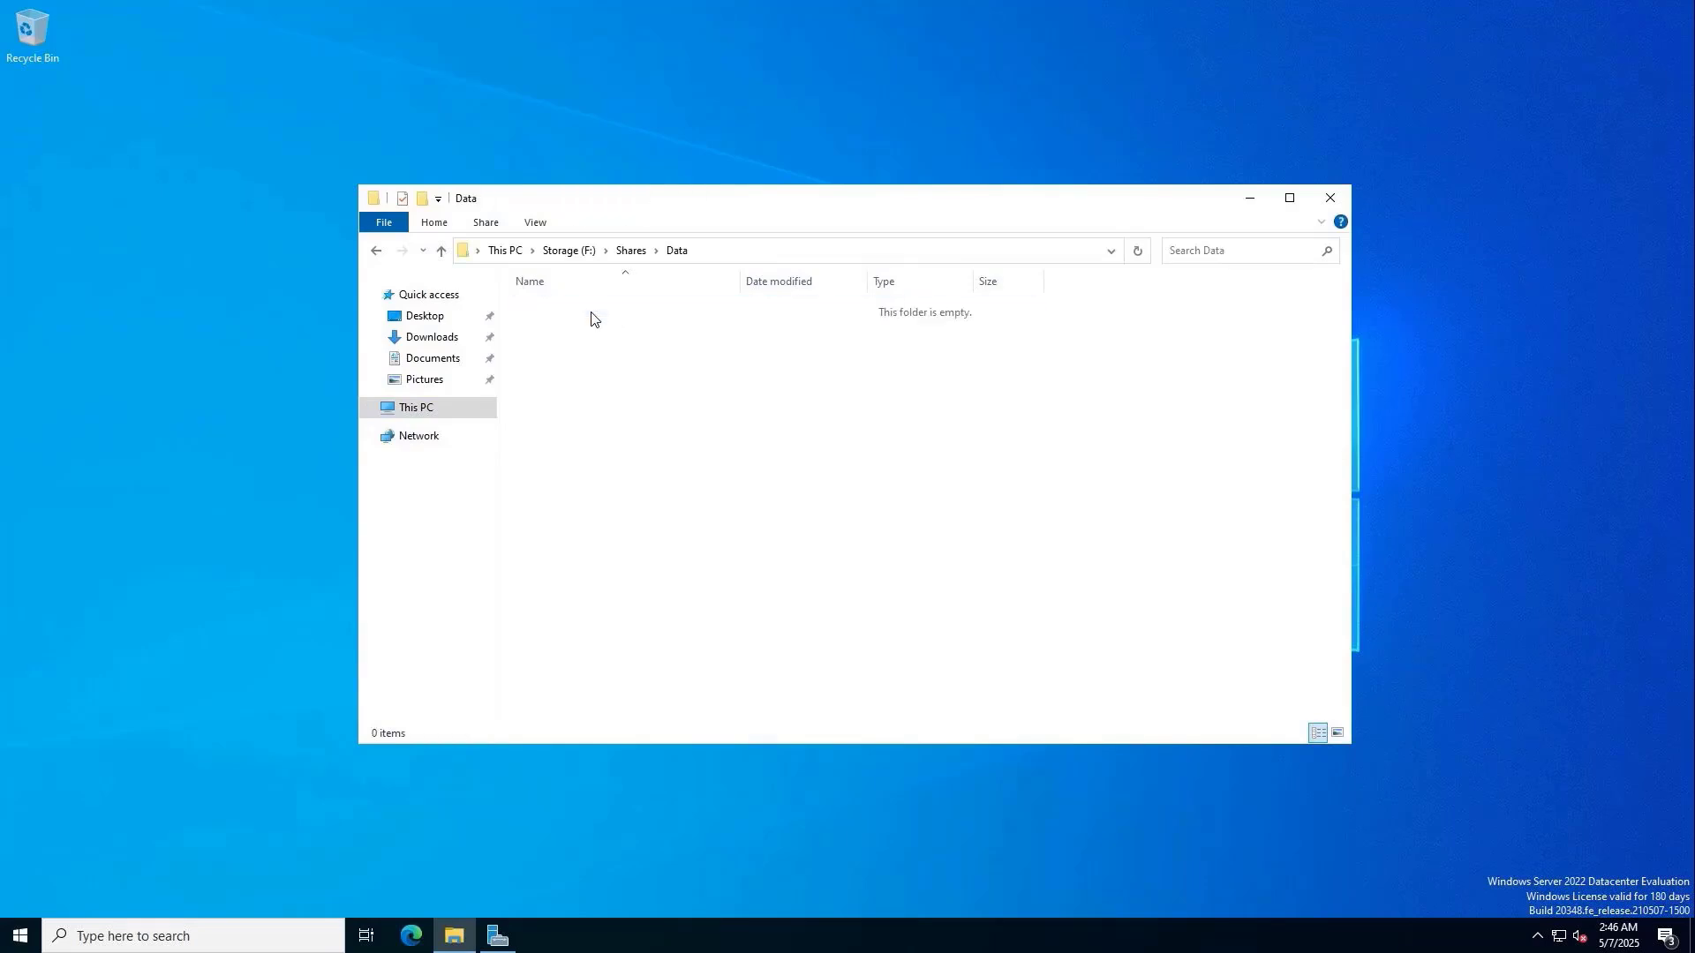
right_click(618, 401)
mouse_move(734, 583)
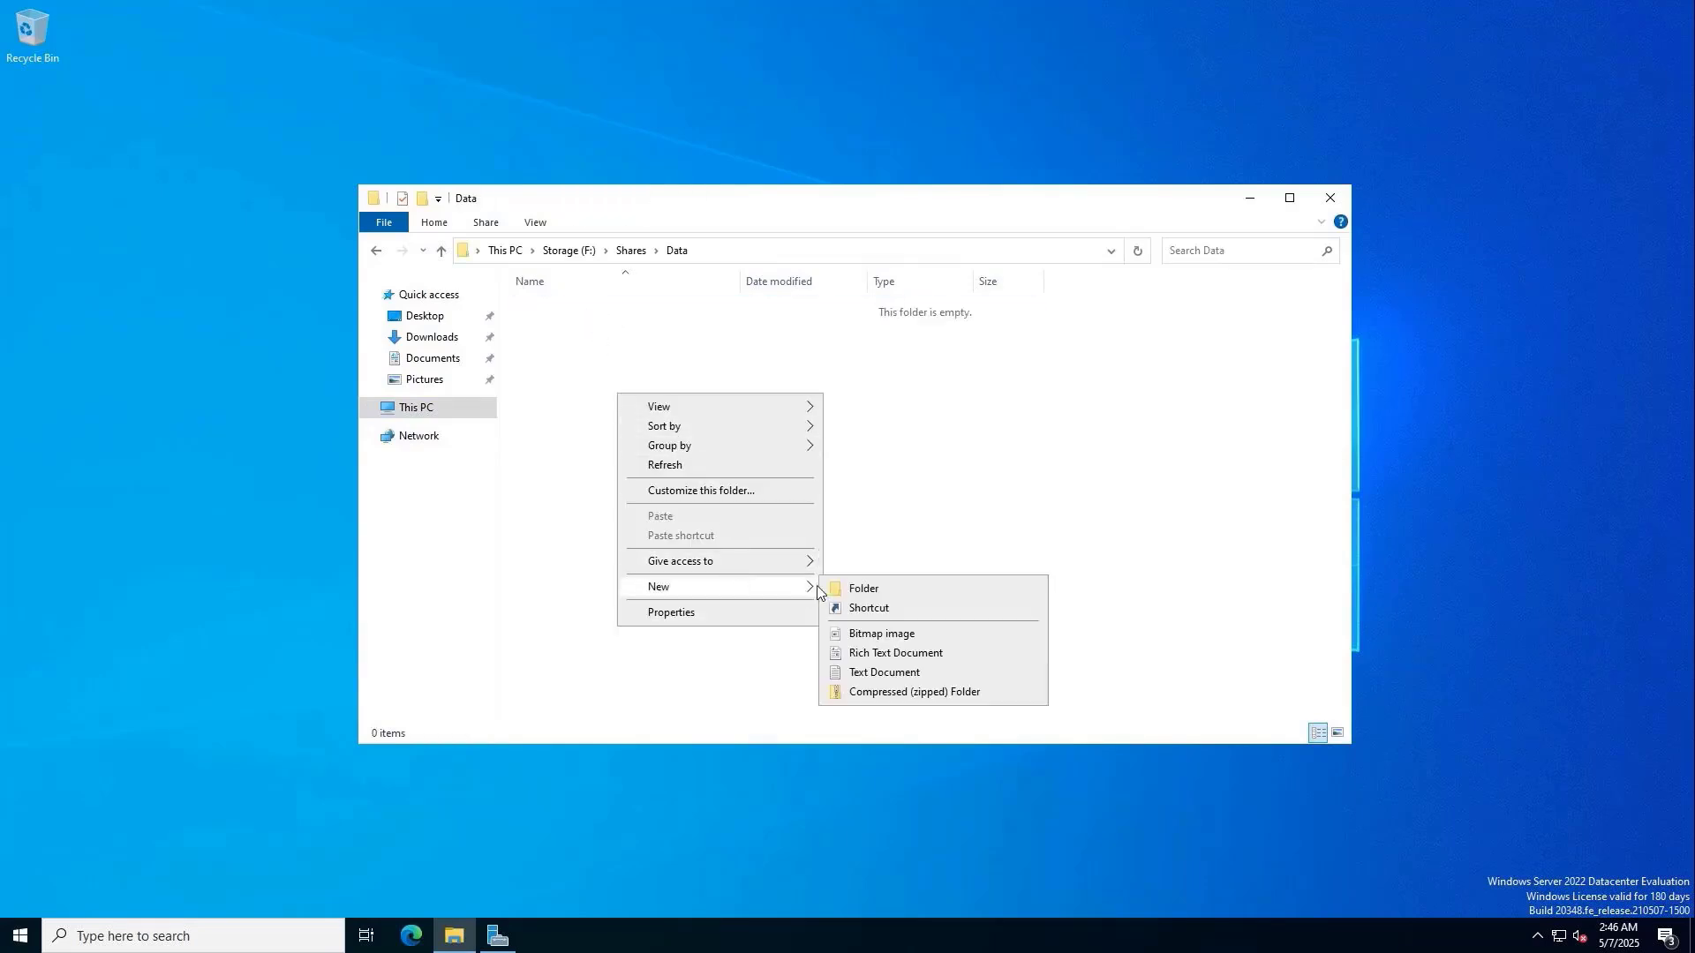
left_click(849, 588)
type("IT")
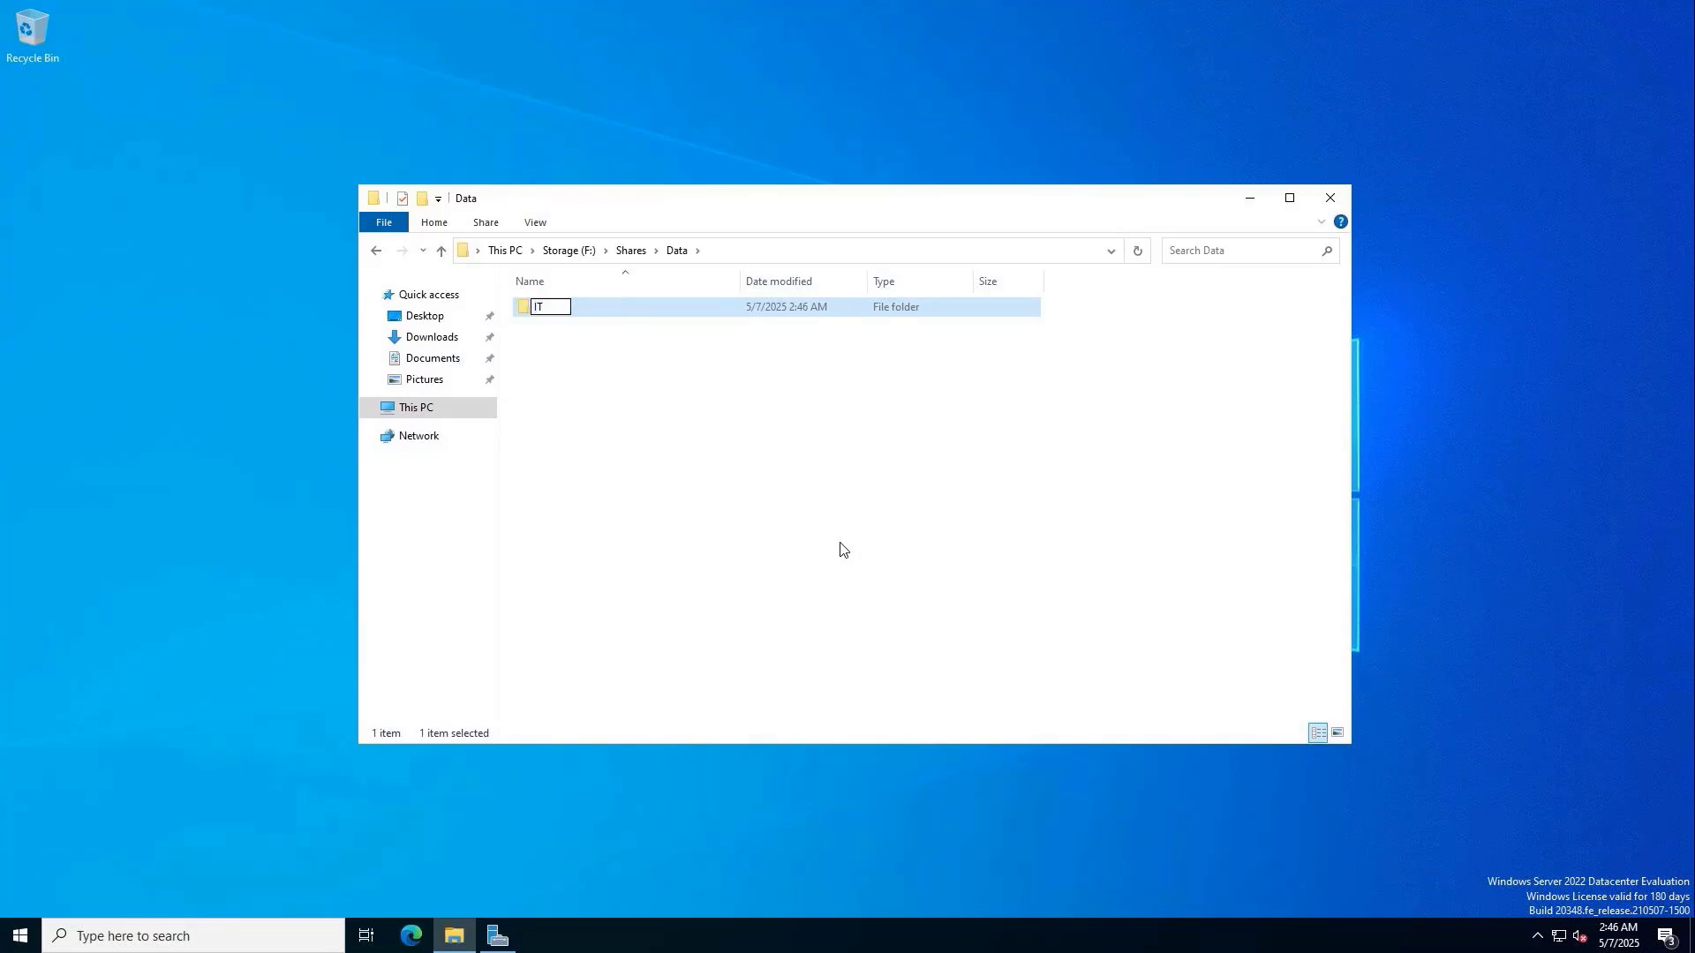
key("Return")
Disable inheritance on the IT folder, converting inherited permissions to explicit entries.
right_click(543, 310)
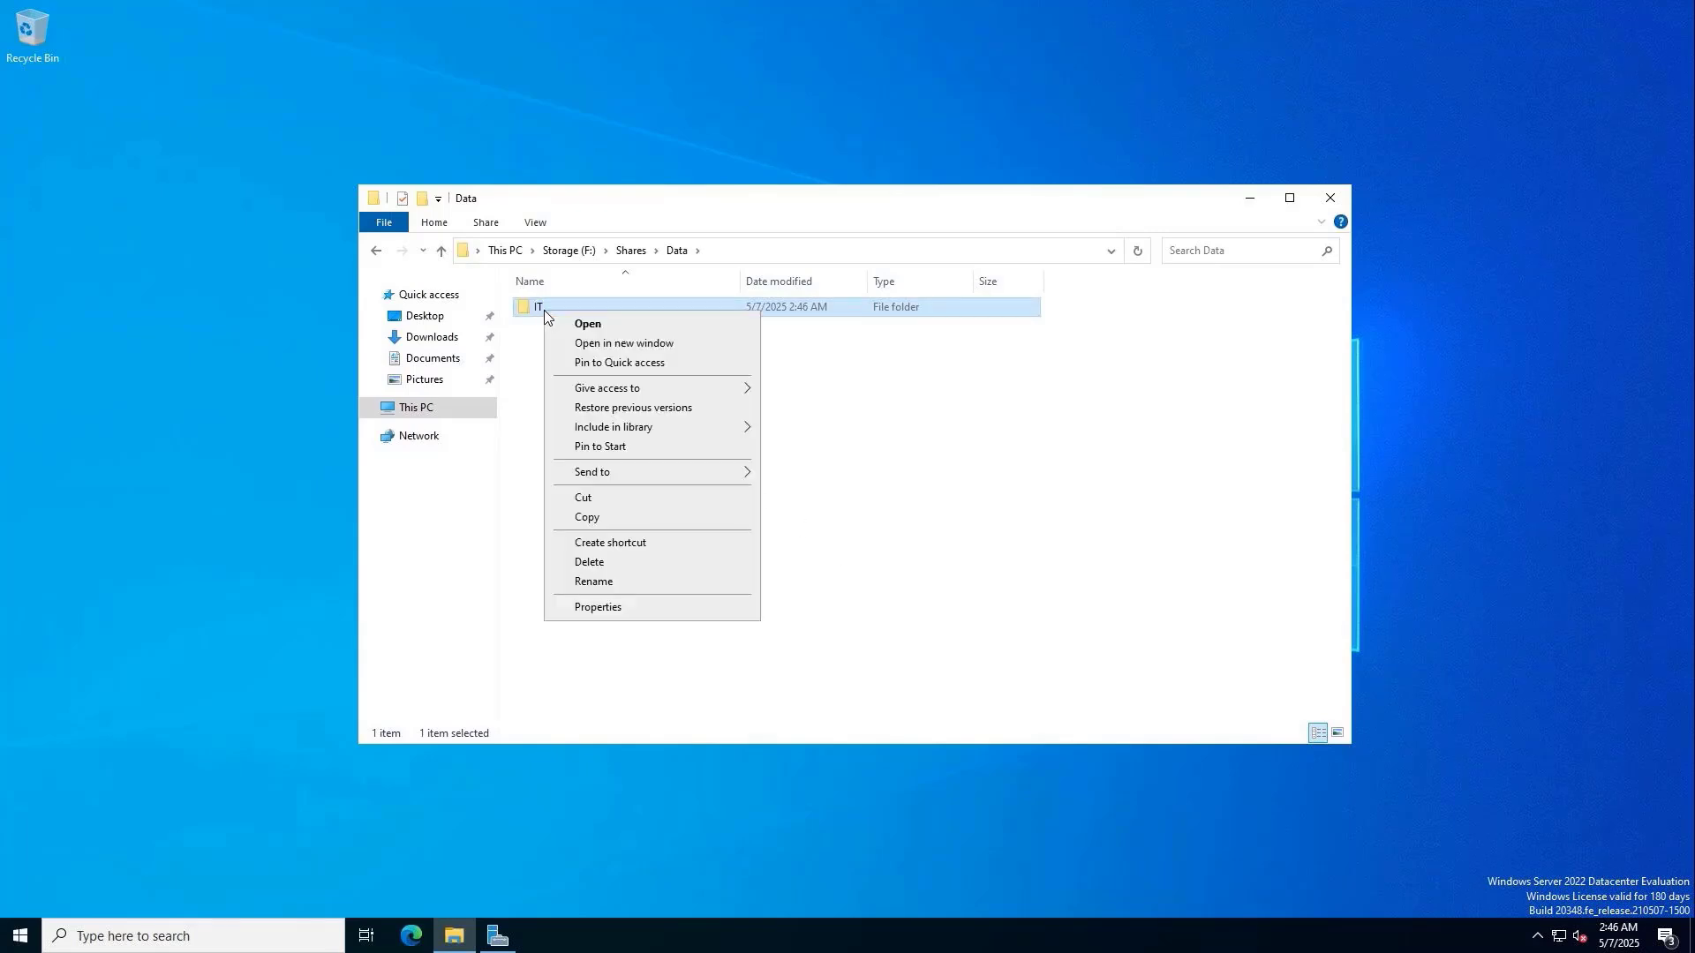
left_click(644, 609)
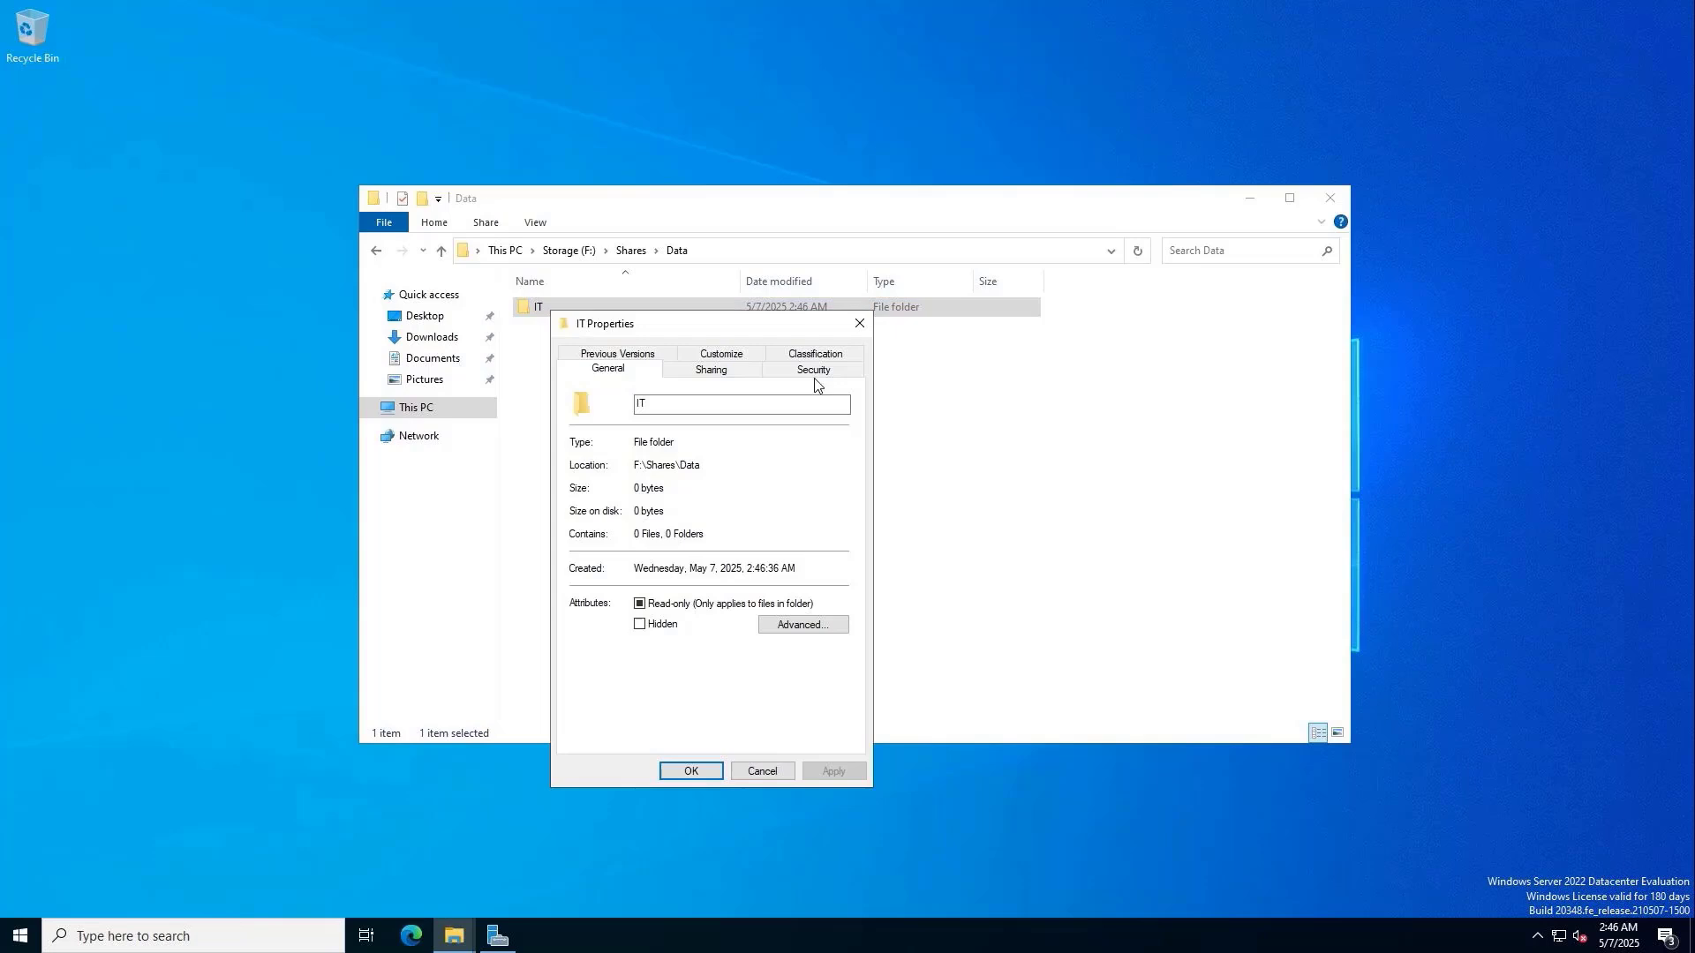
left_click(818, 379)
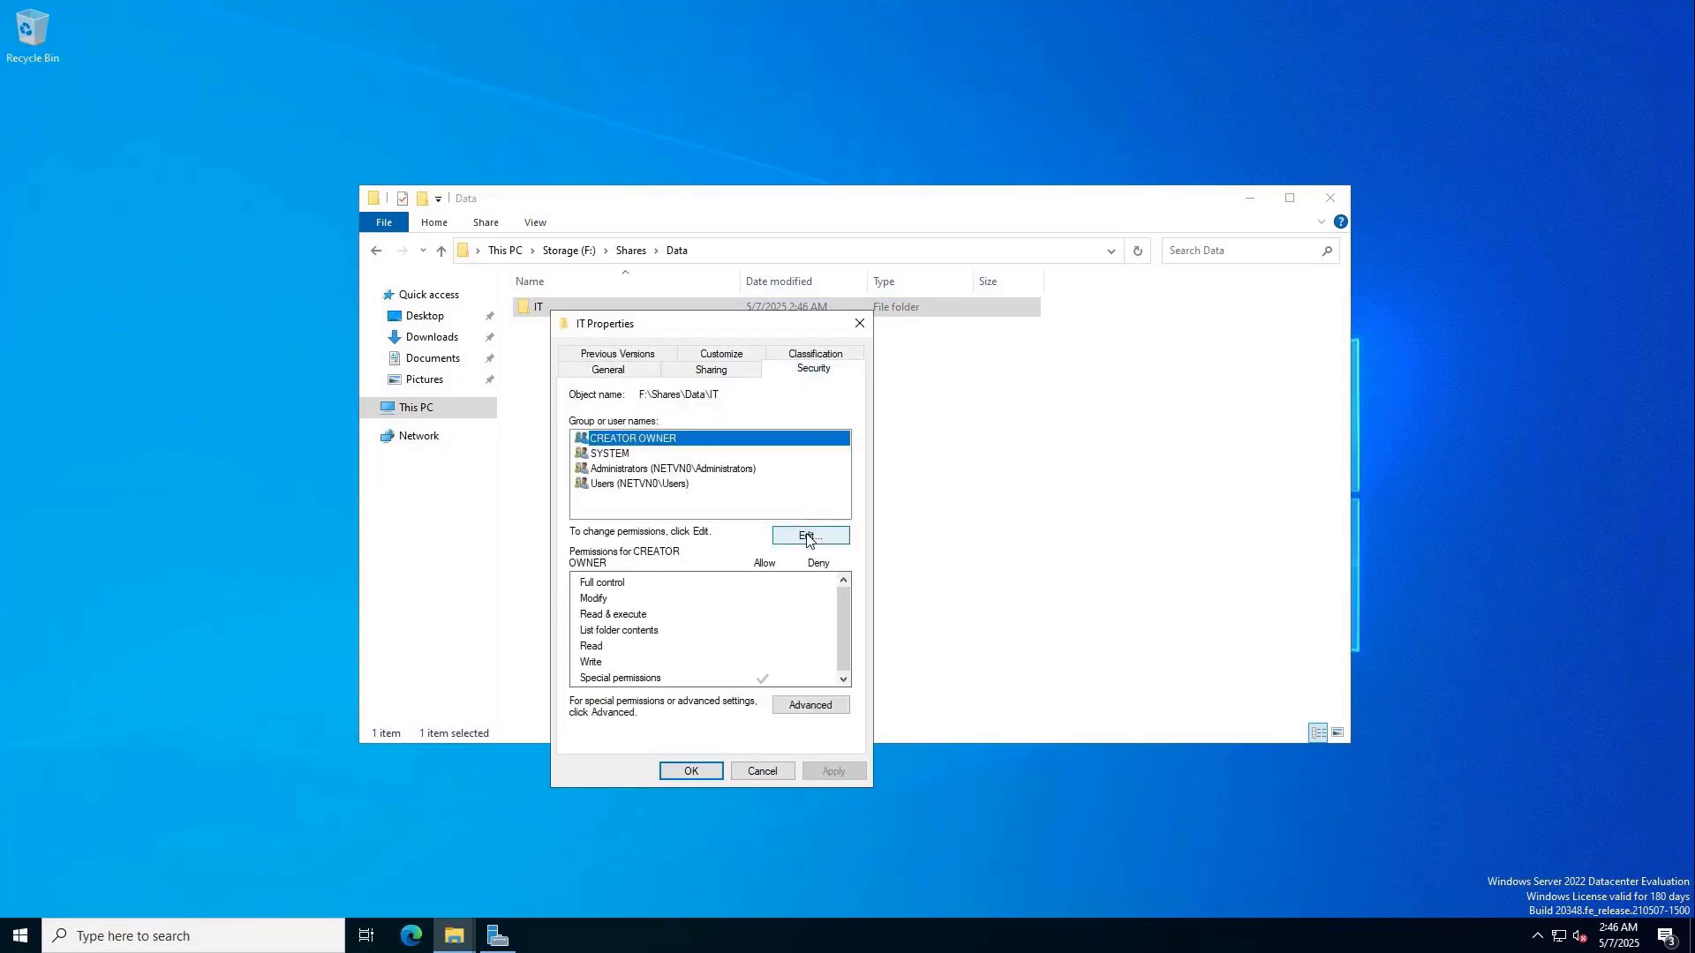
left_click(810, 704)
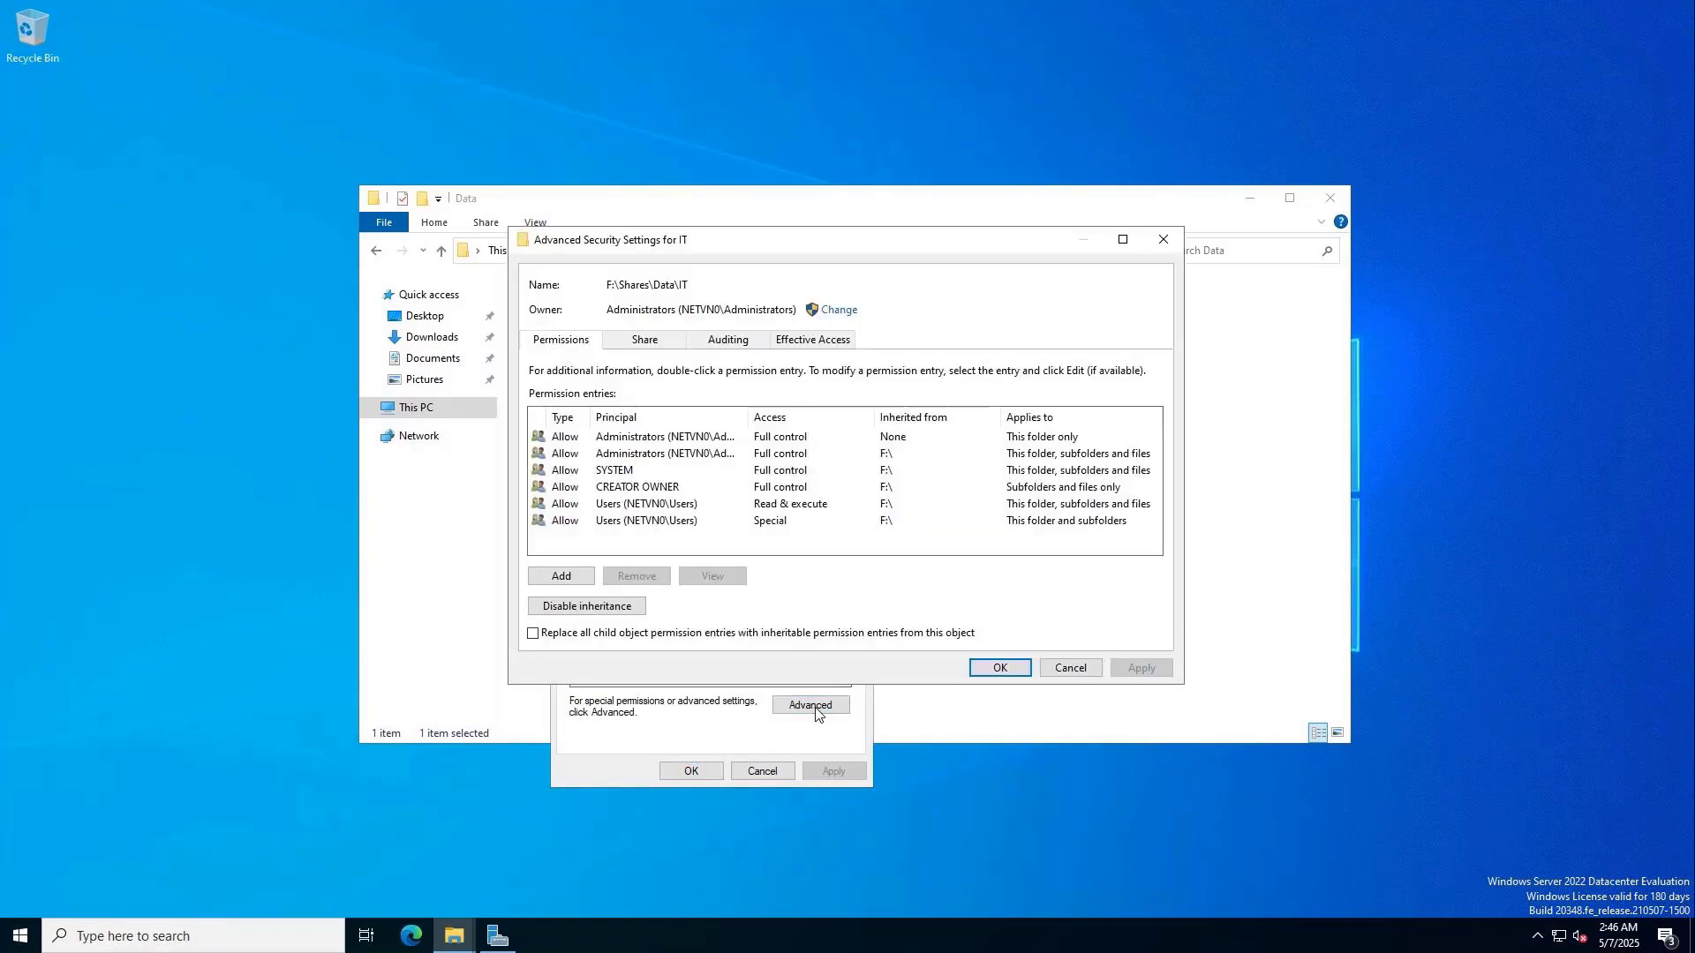
left_click(616, 607)
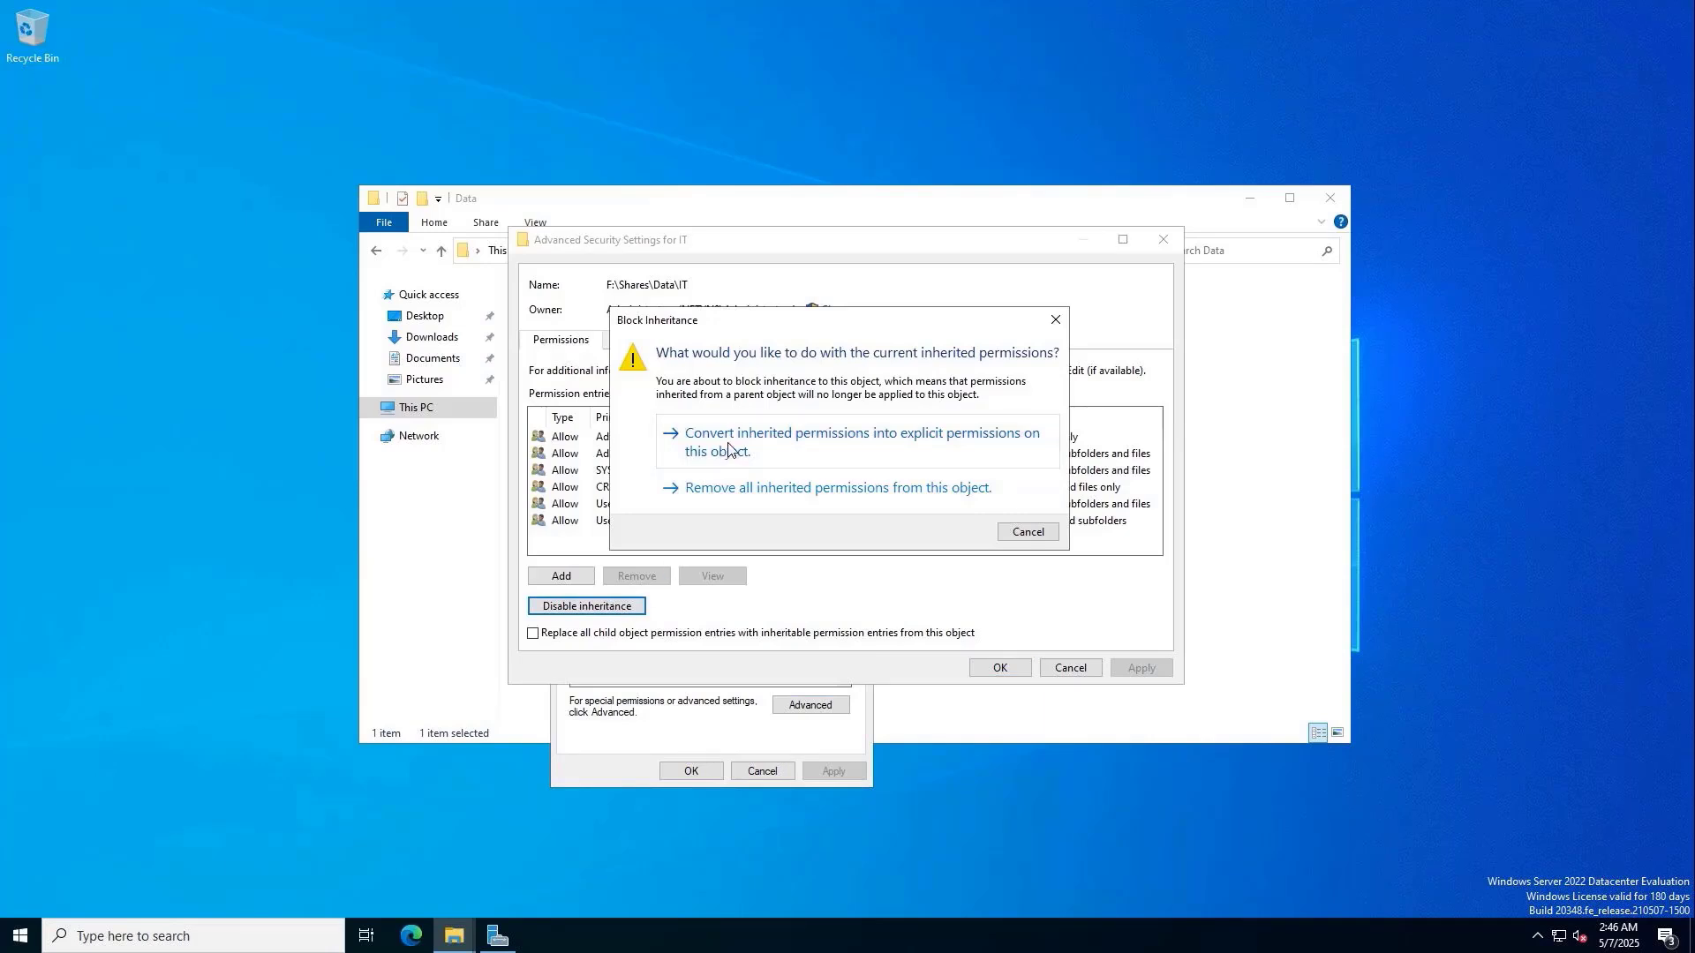
left_click(797, 449)
left_click(1138, 668)
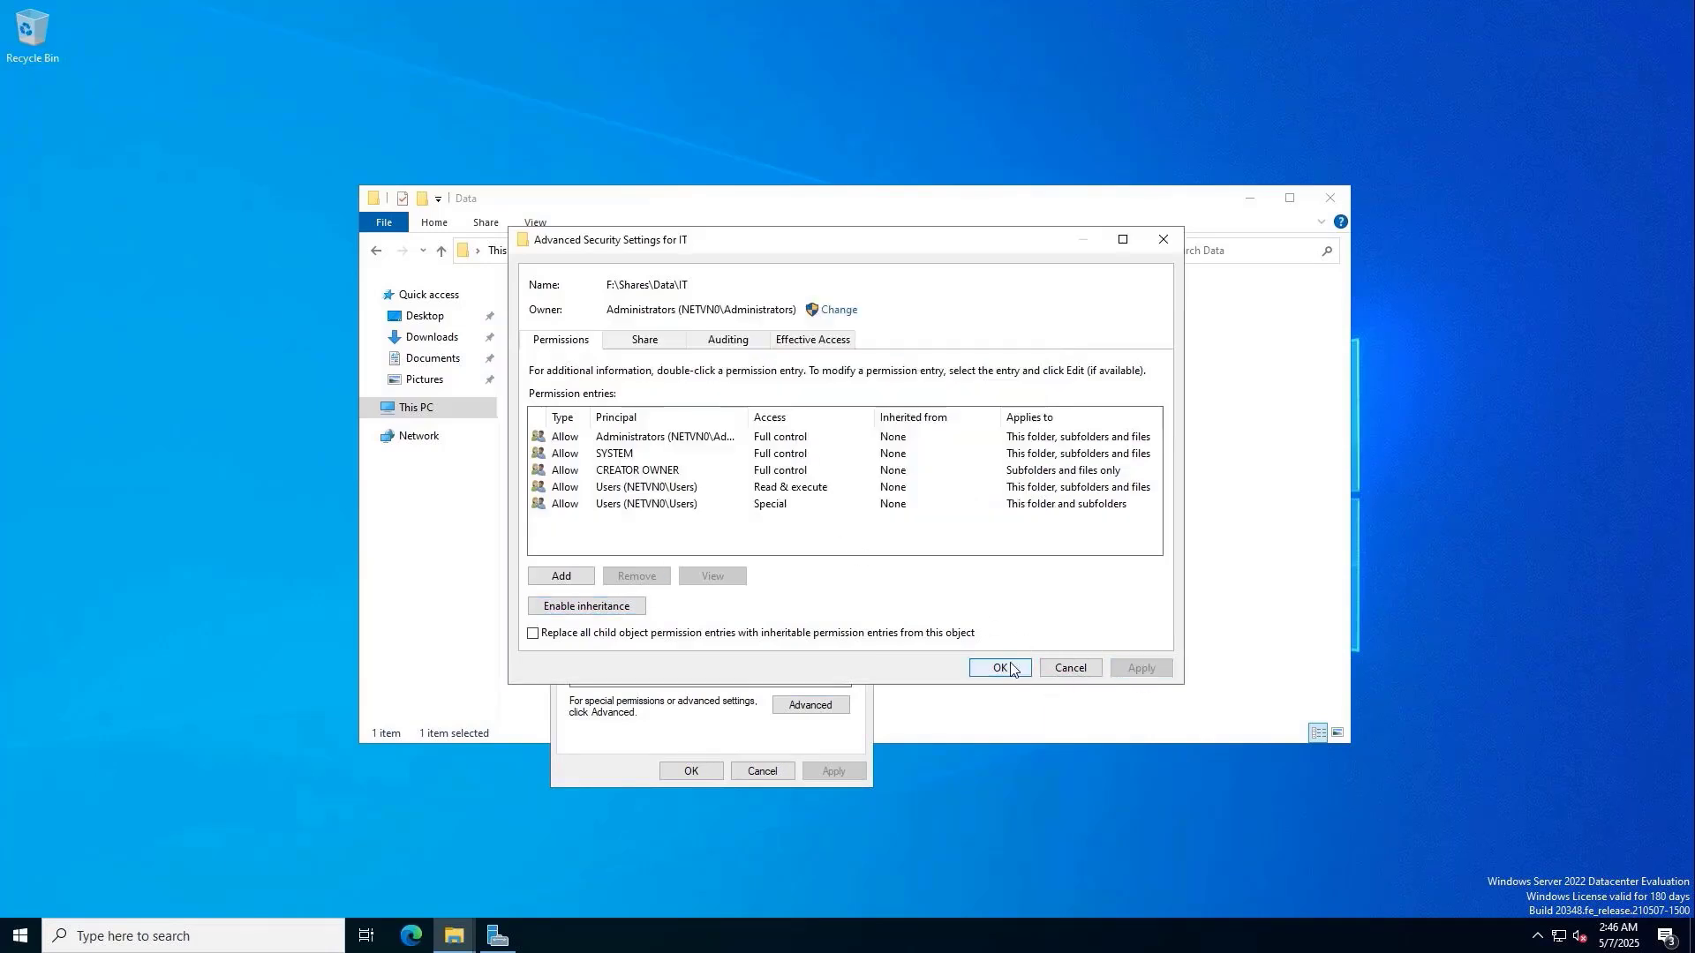
left_click(1010, 669)
Remove the Users group from the IT folder's permissions.
left_click(791, 536)
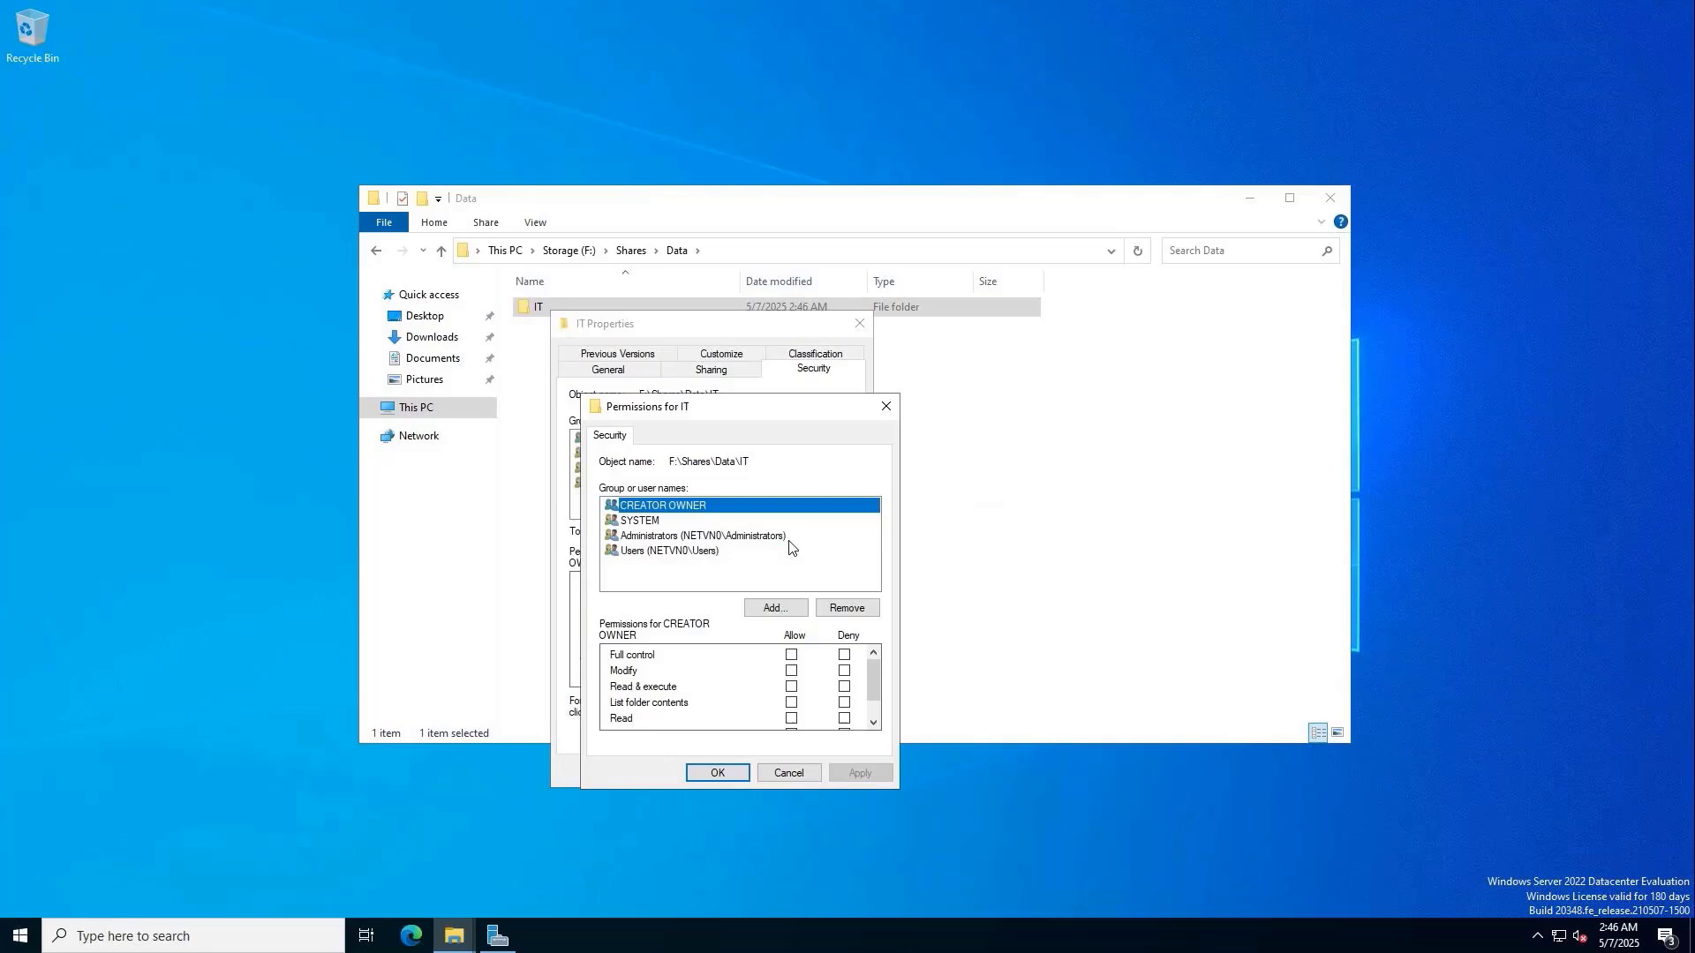
left_click(718, 552)
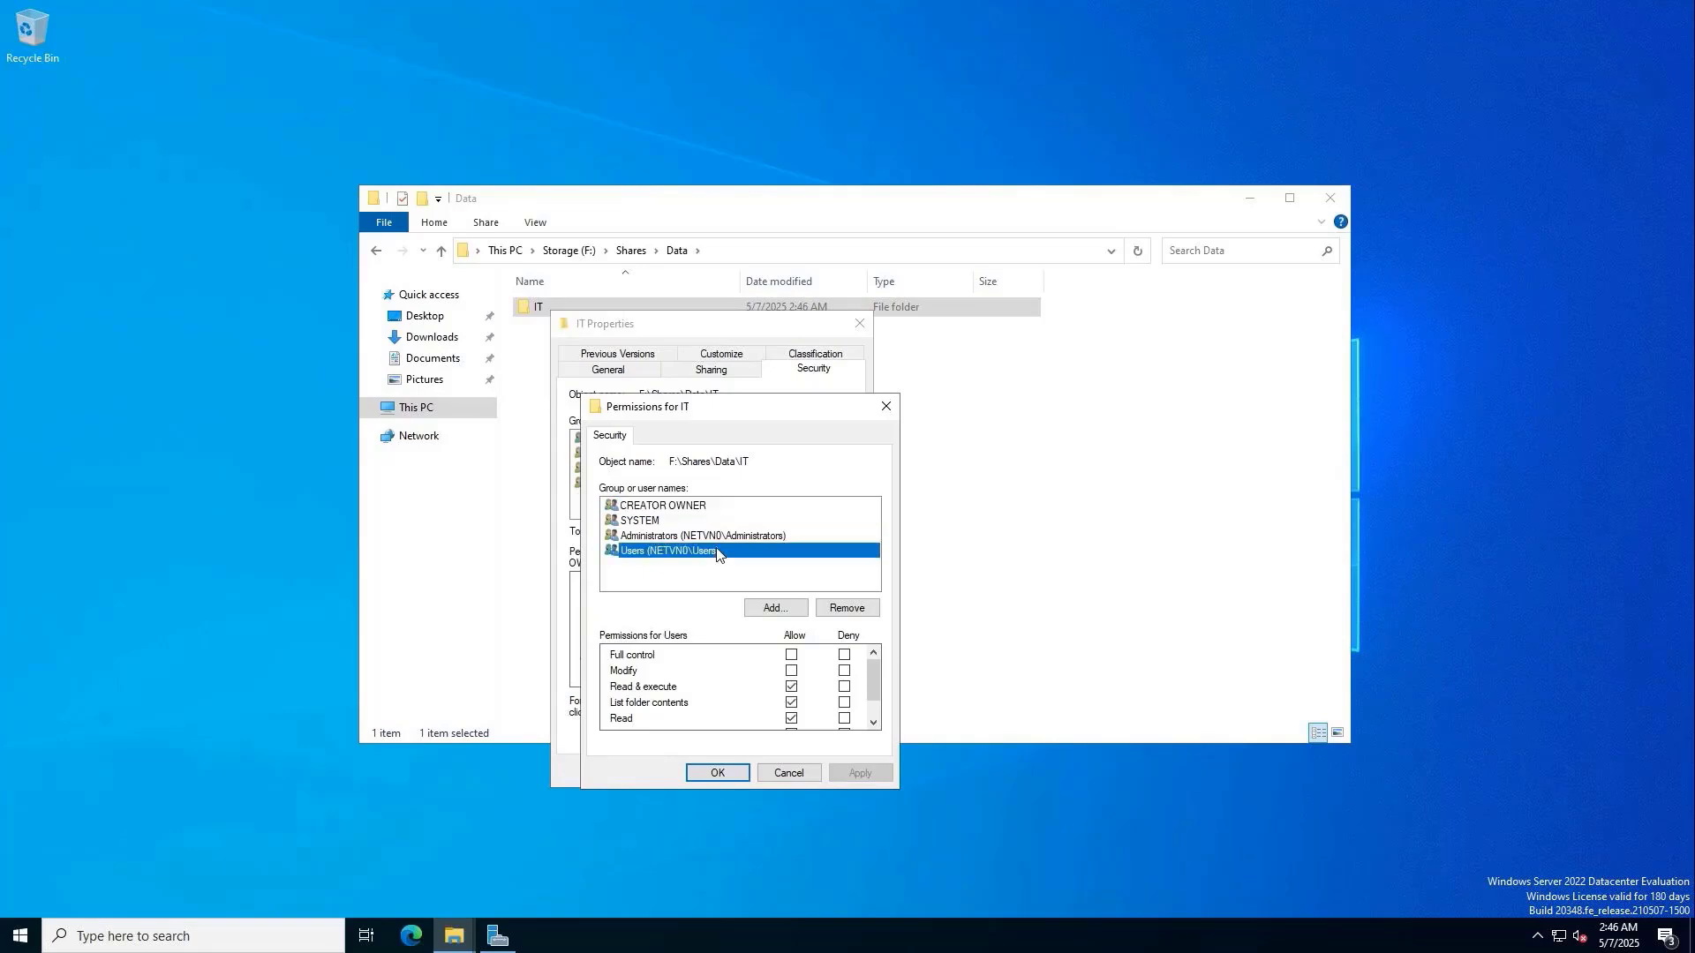
left_click(846, 607)
left_click(861, 772)
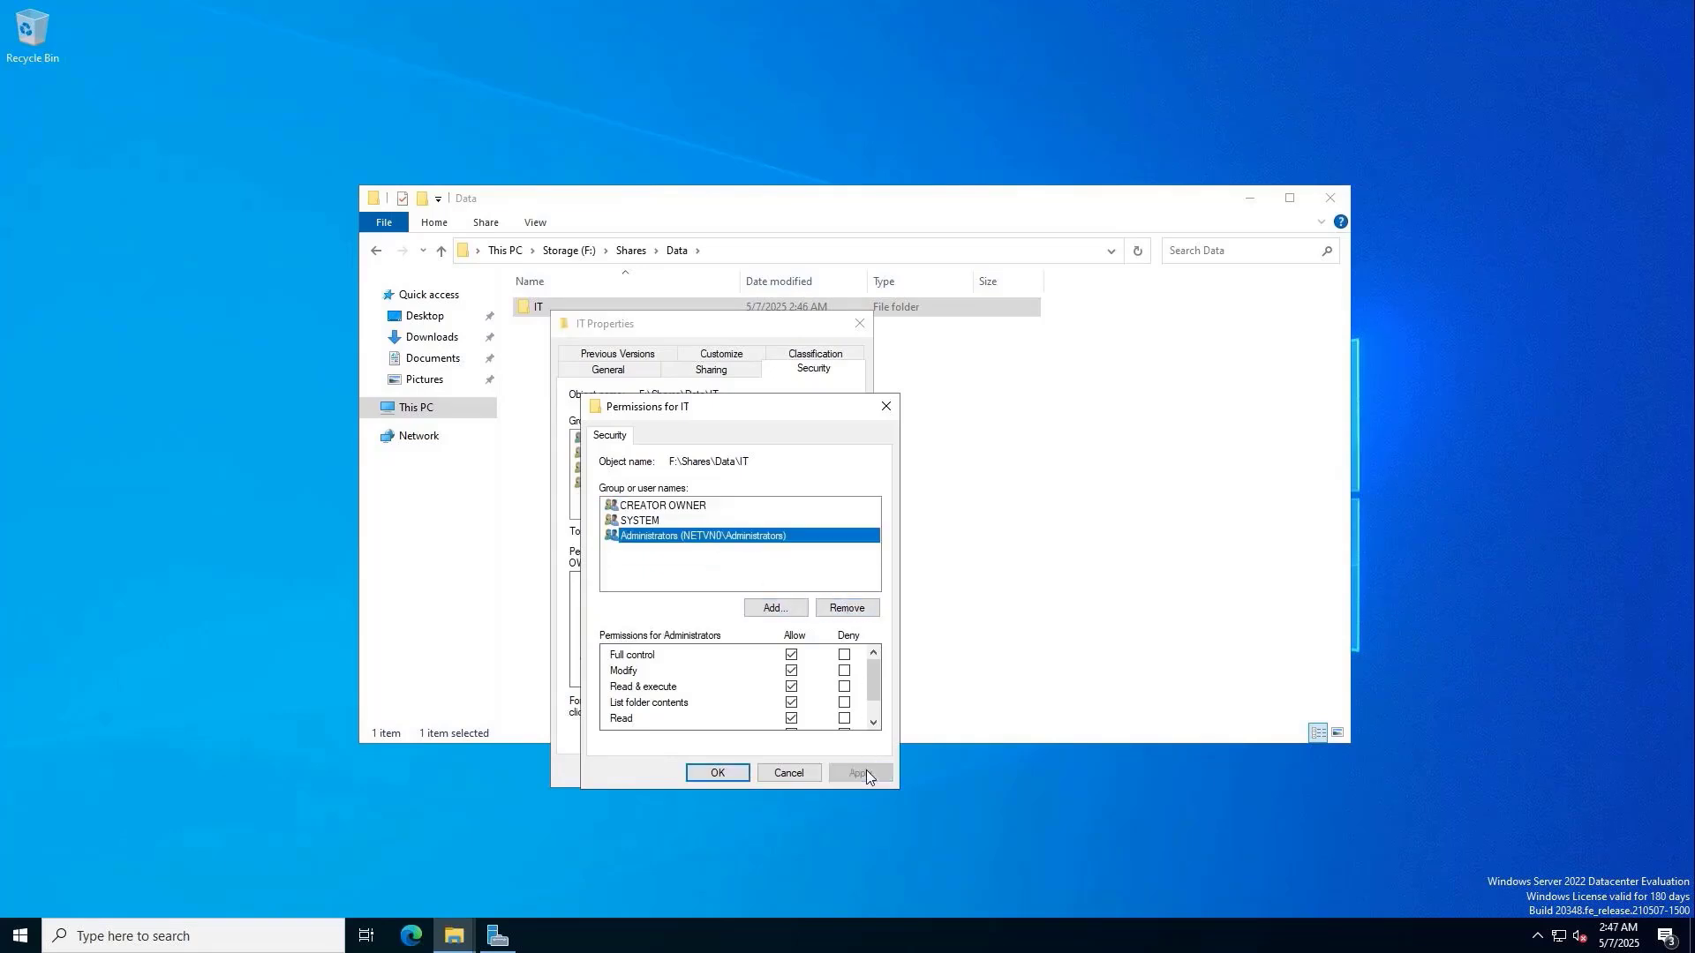
Grant the IT group Modify access on the folder and review its permissions.
left_click(784, 609)
type("IT")
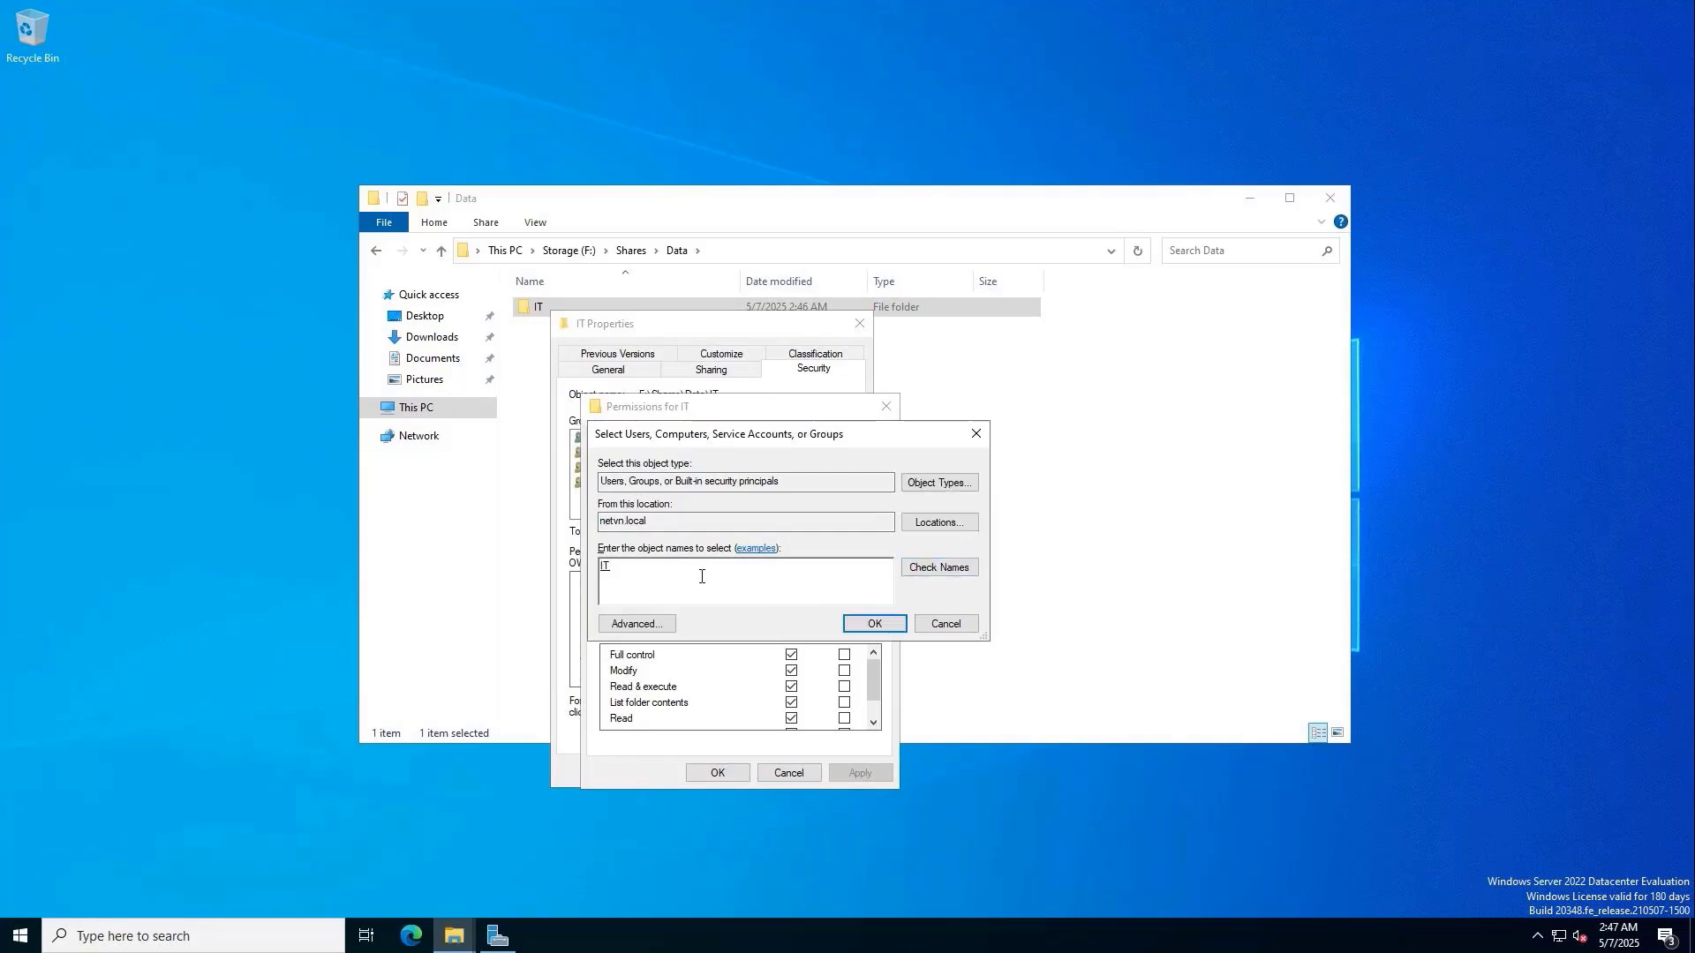
left_click(848, 617)
left_click(699, 522)
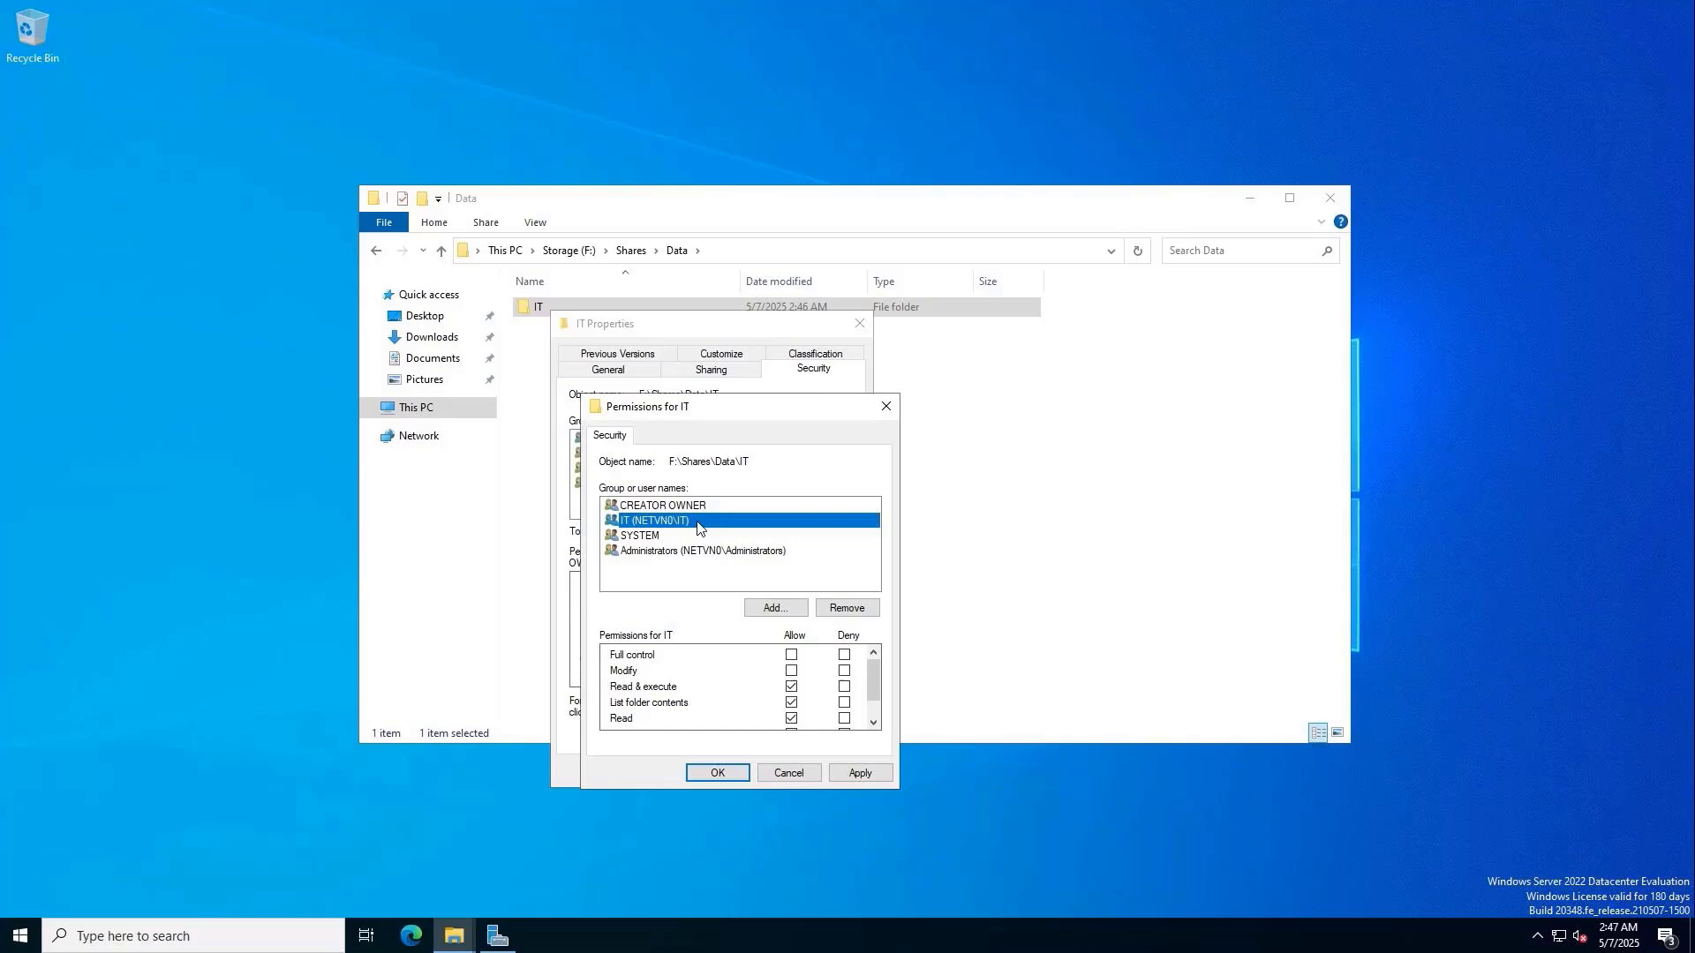
left_click(791, 671)
left_click(861, 773)
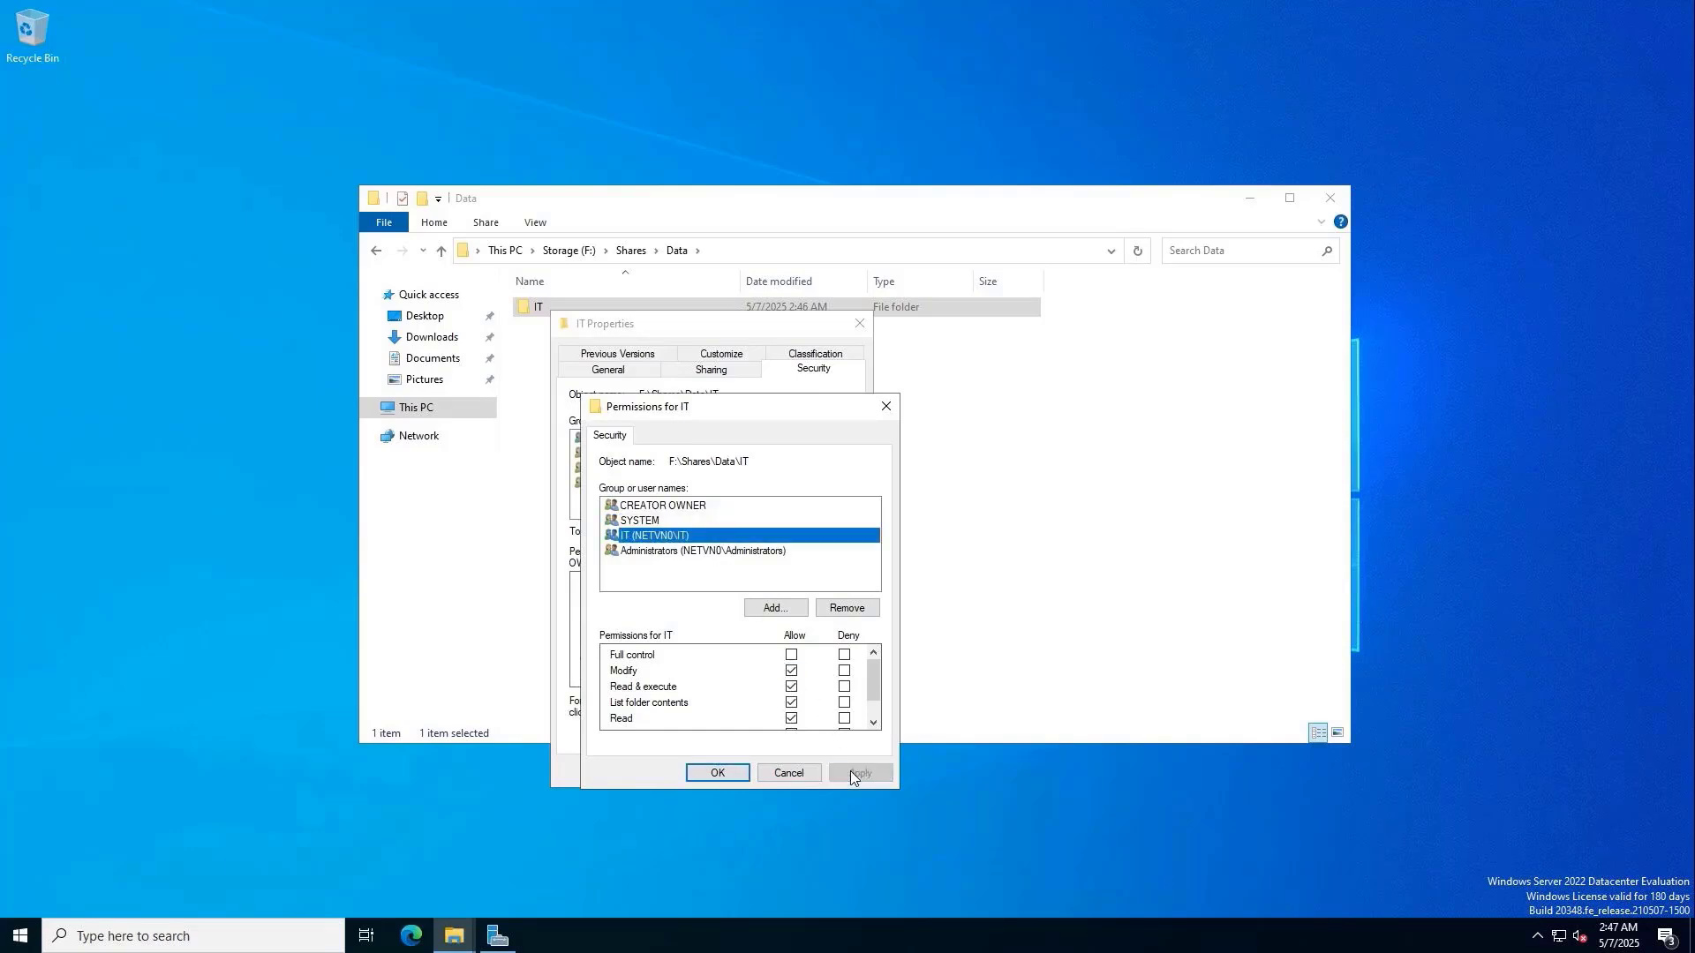
left_click(717, 772)
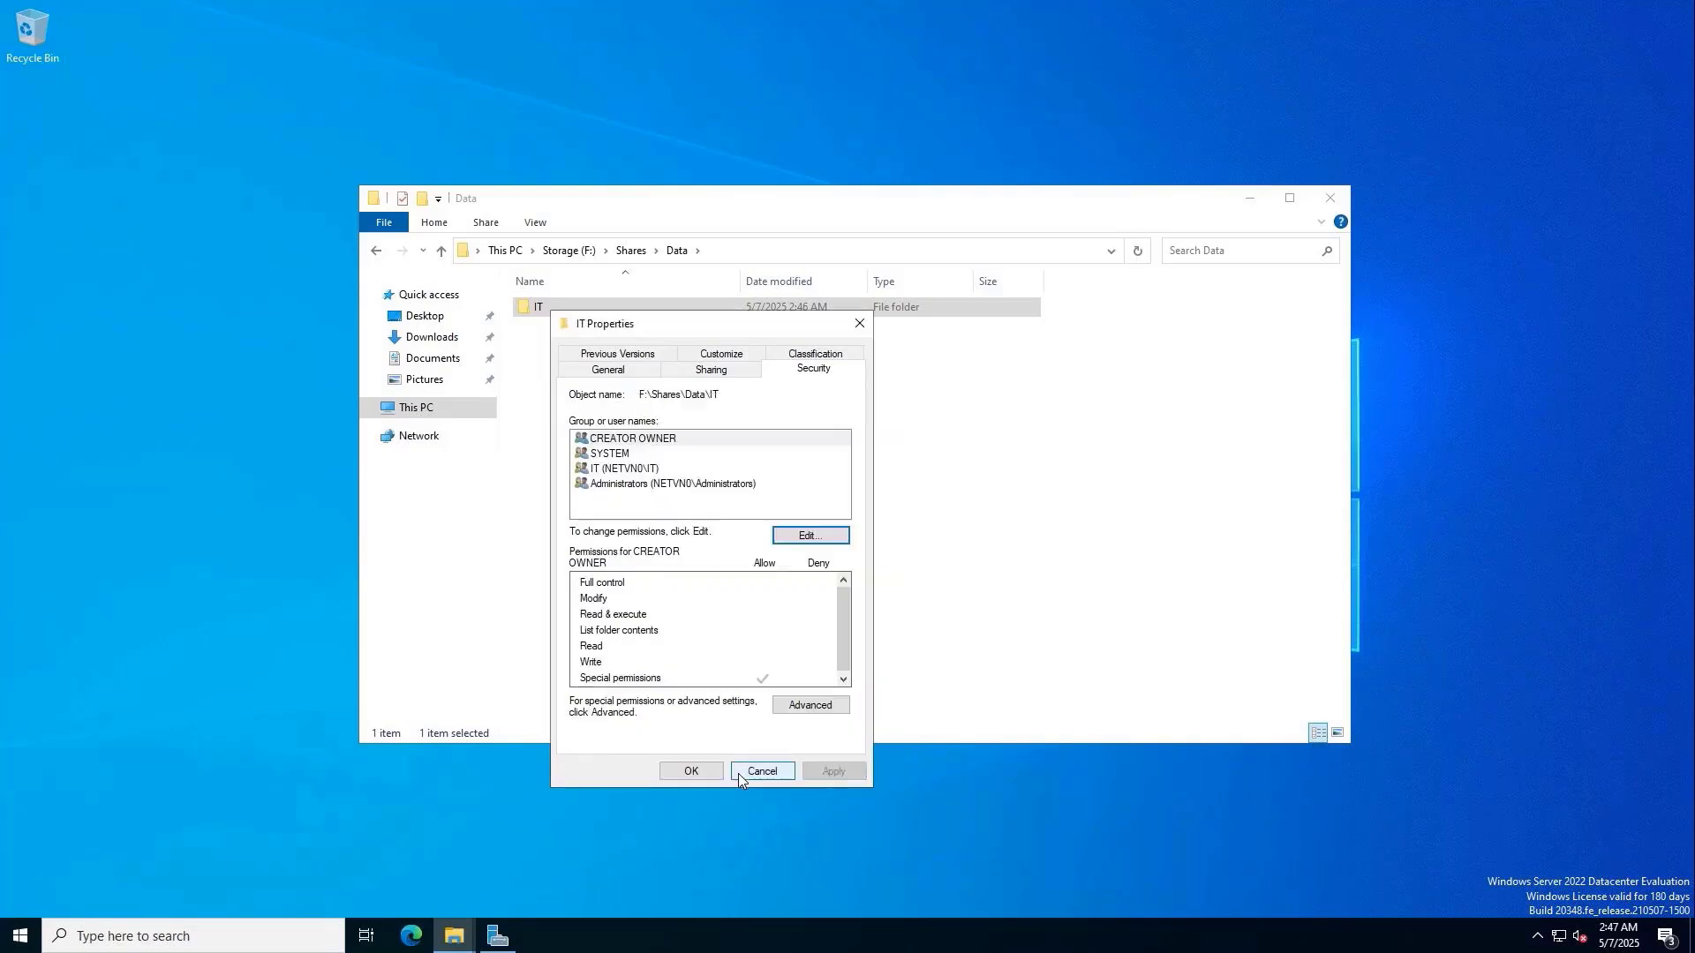
left_click(673, 468)
left_click(616, 604)
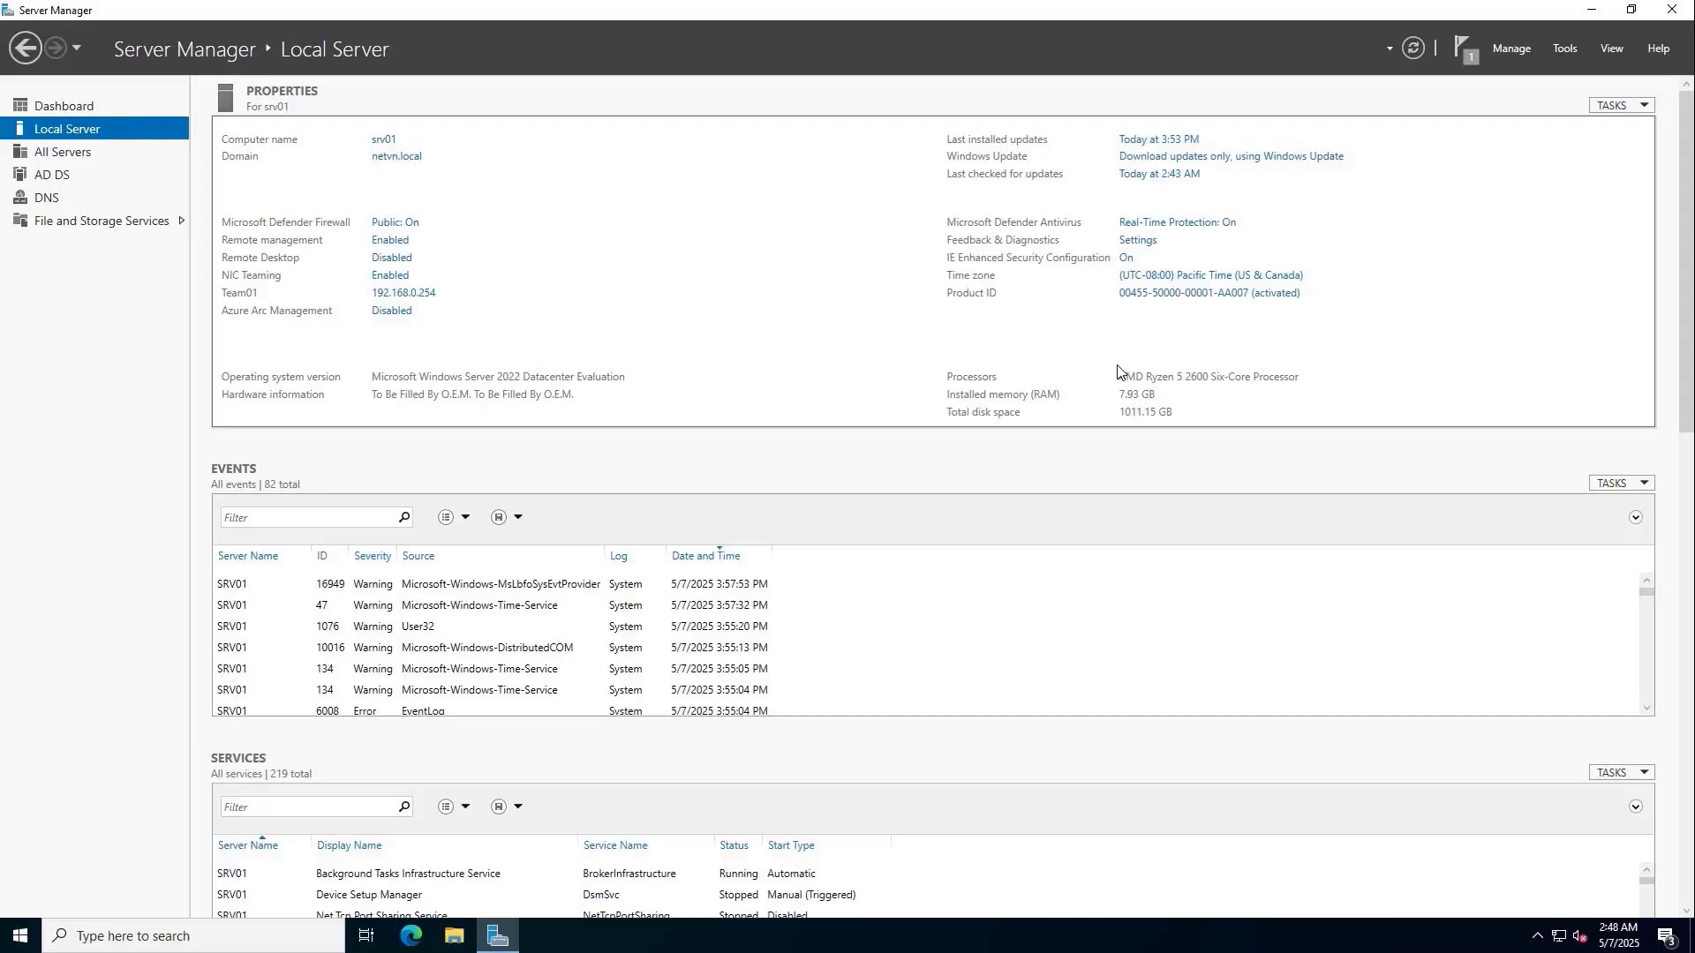
Launch Group Policy Management from Tools and navigate to the NewYork OU in netvn.local.
left_click(1563, 52)
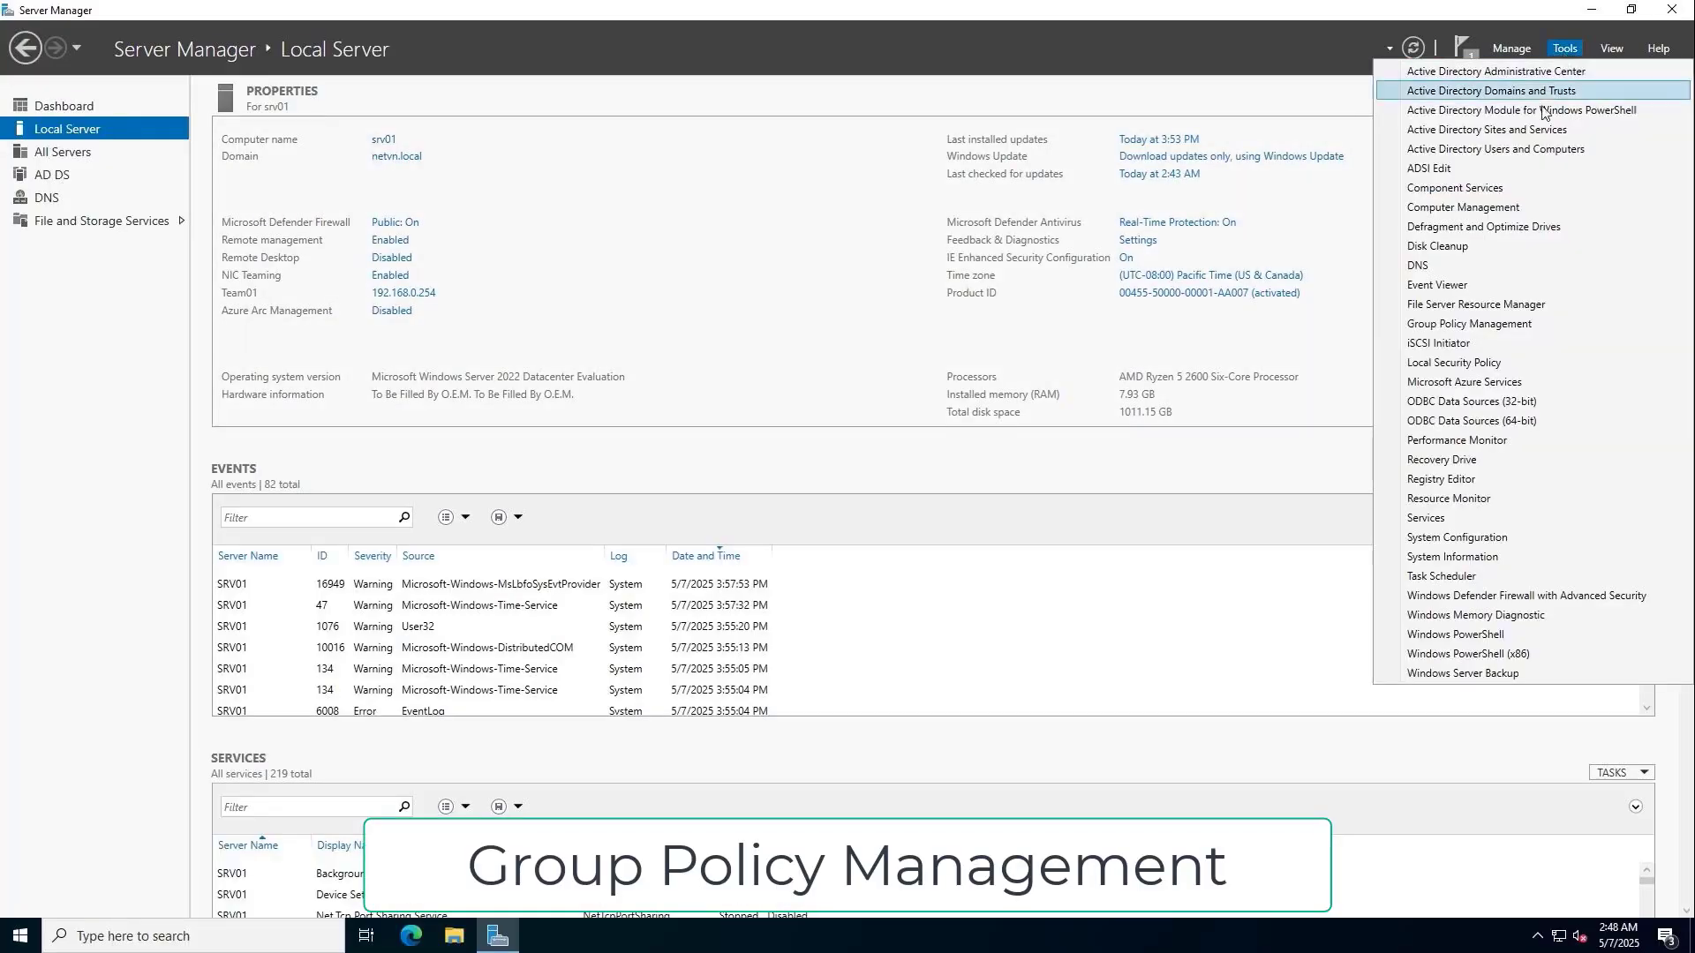
left_click(1501, 324)
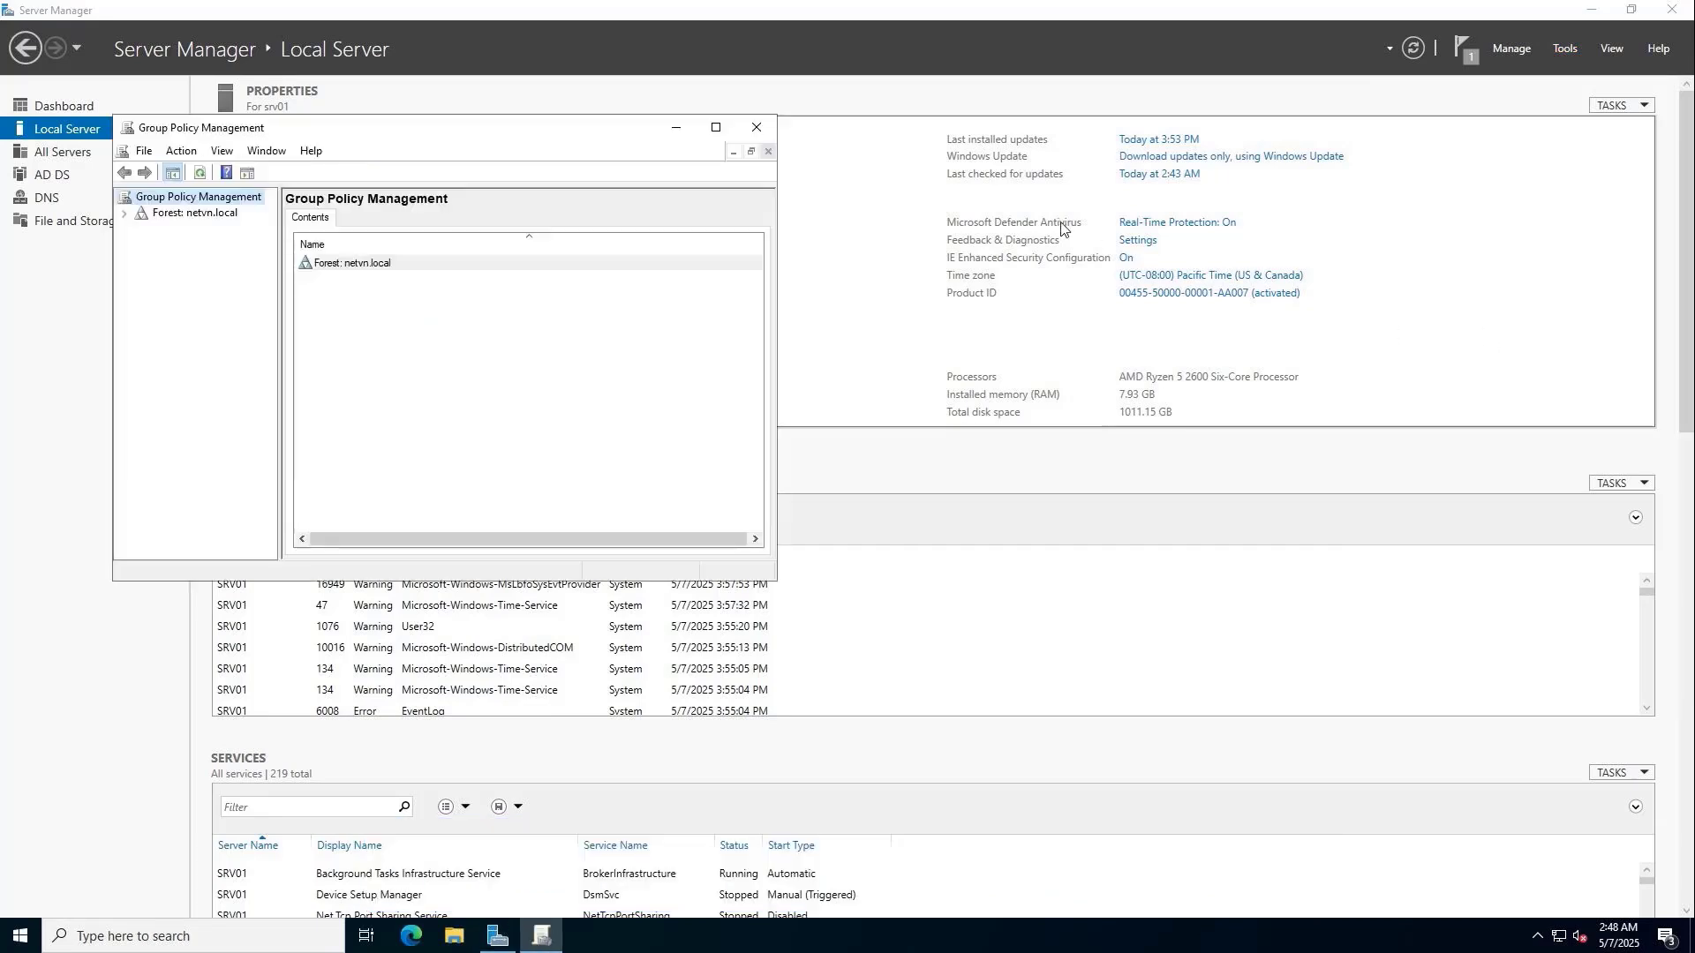
left_click(716, 127)
left_click(102, 95)
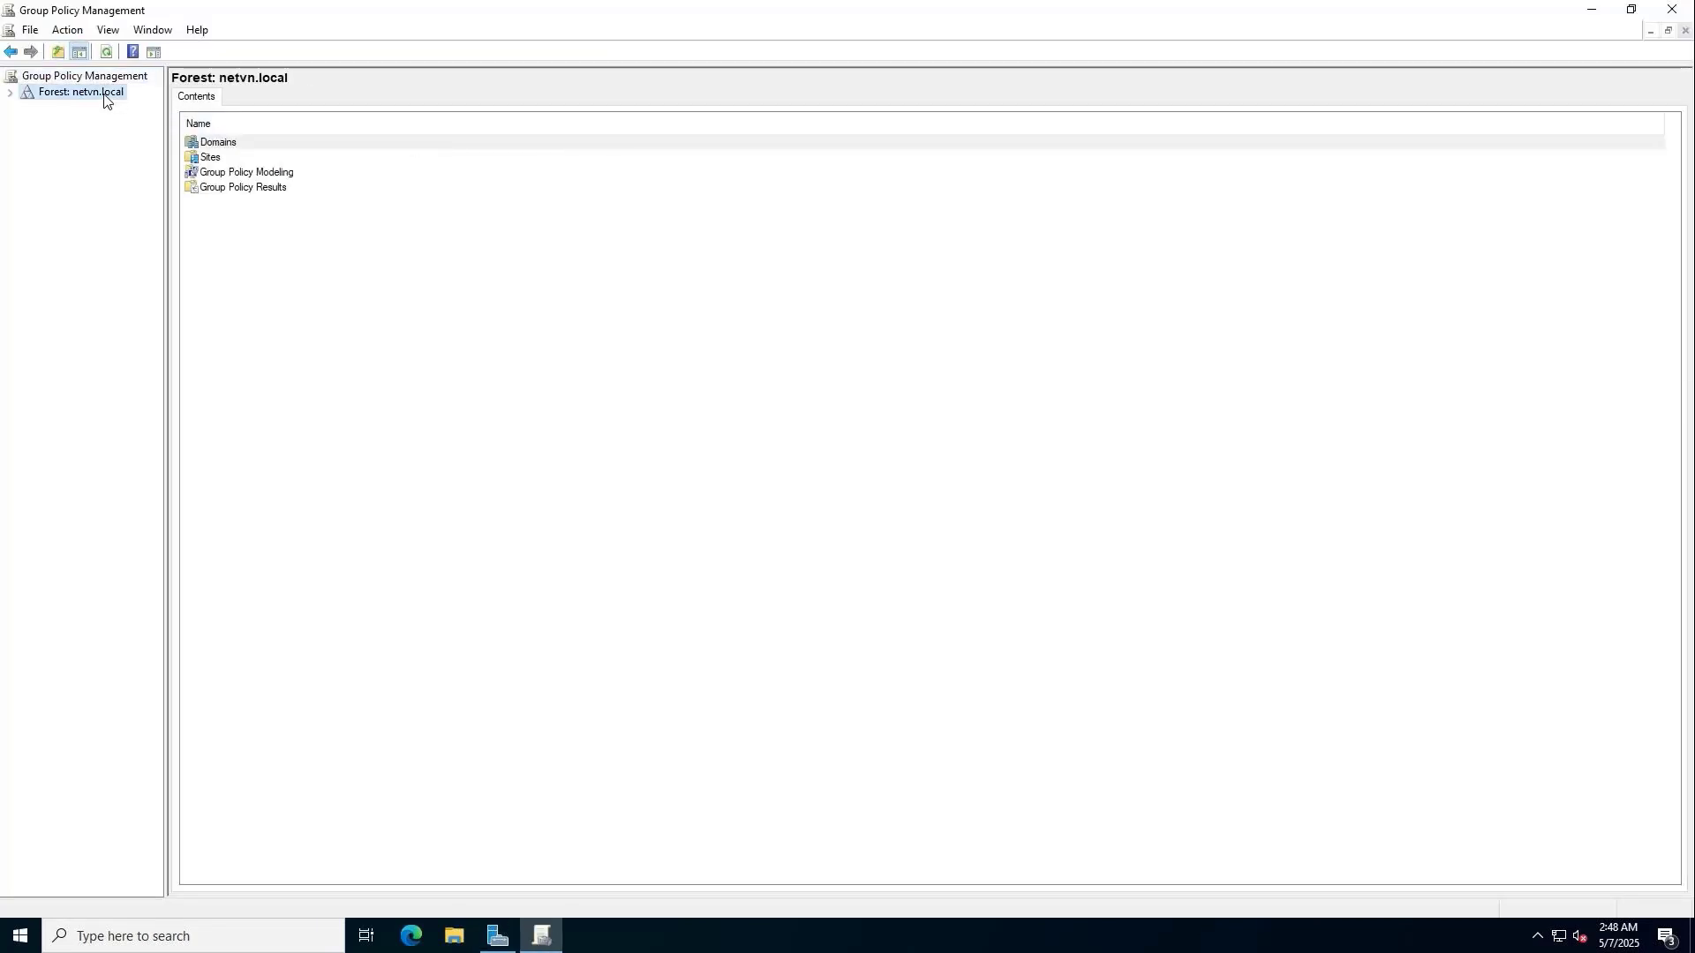
left_click(10, 95)
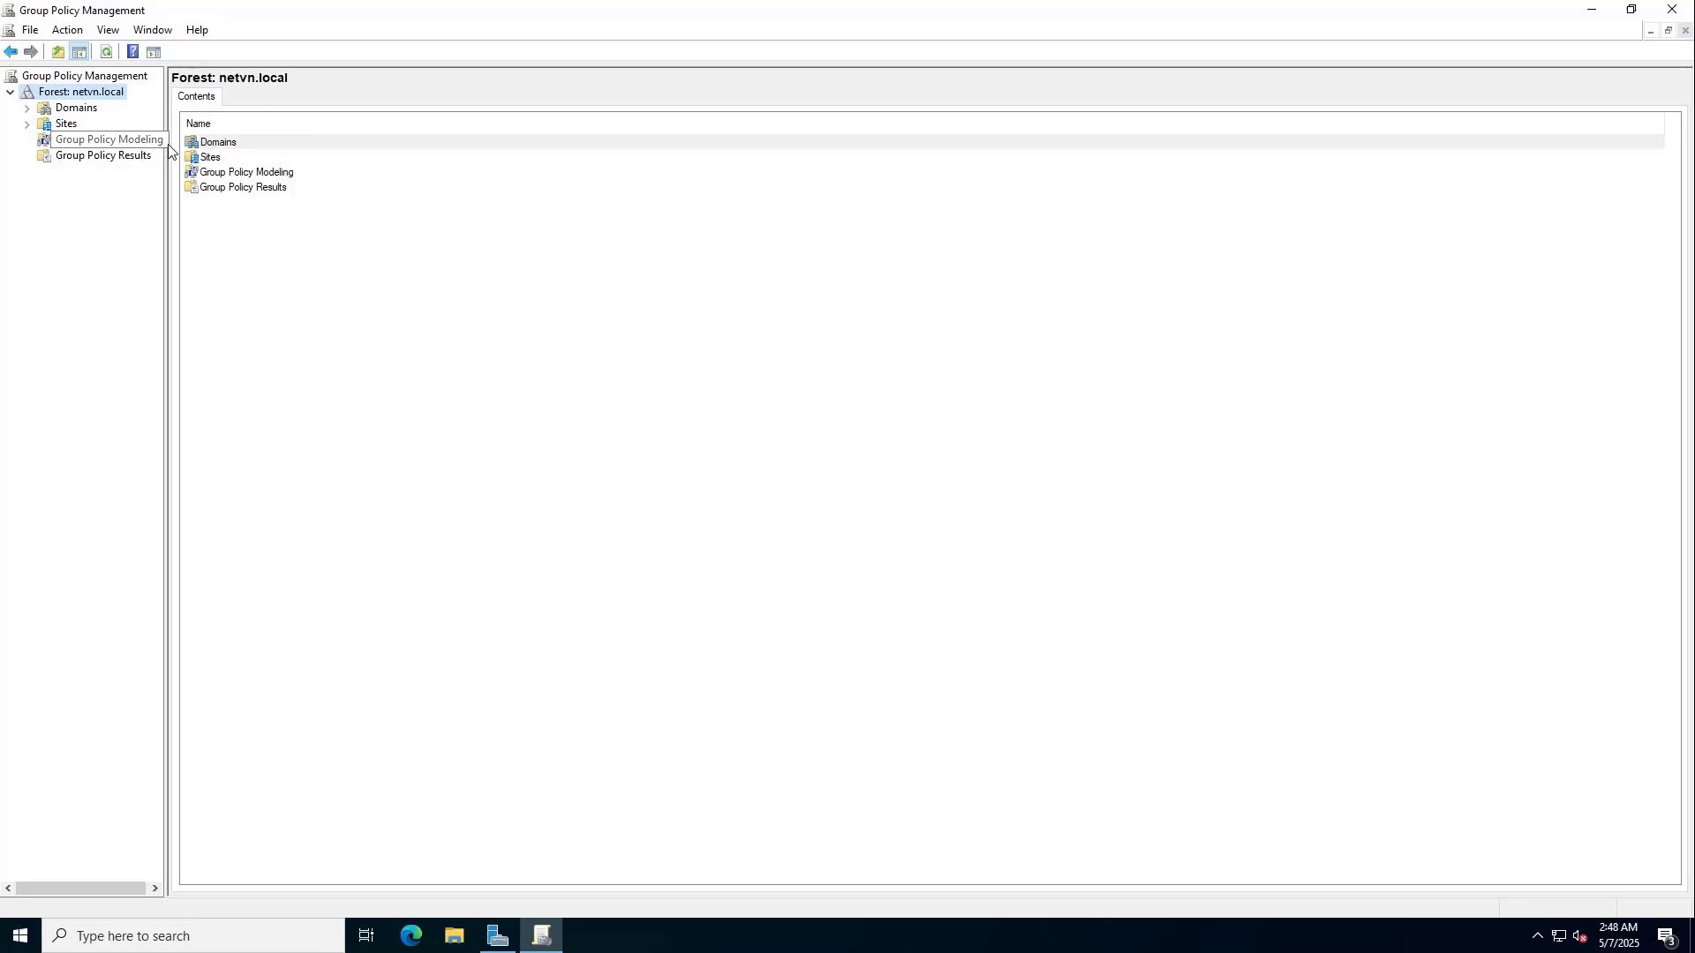
left_click_drag(166, 148, 255, 150)
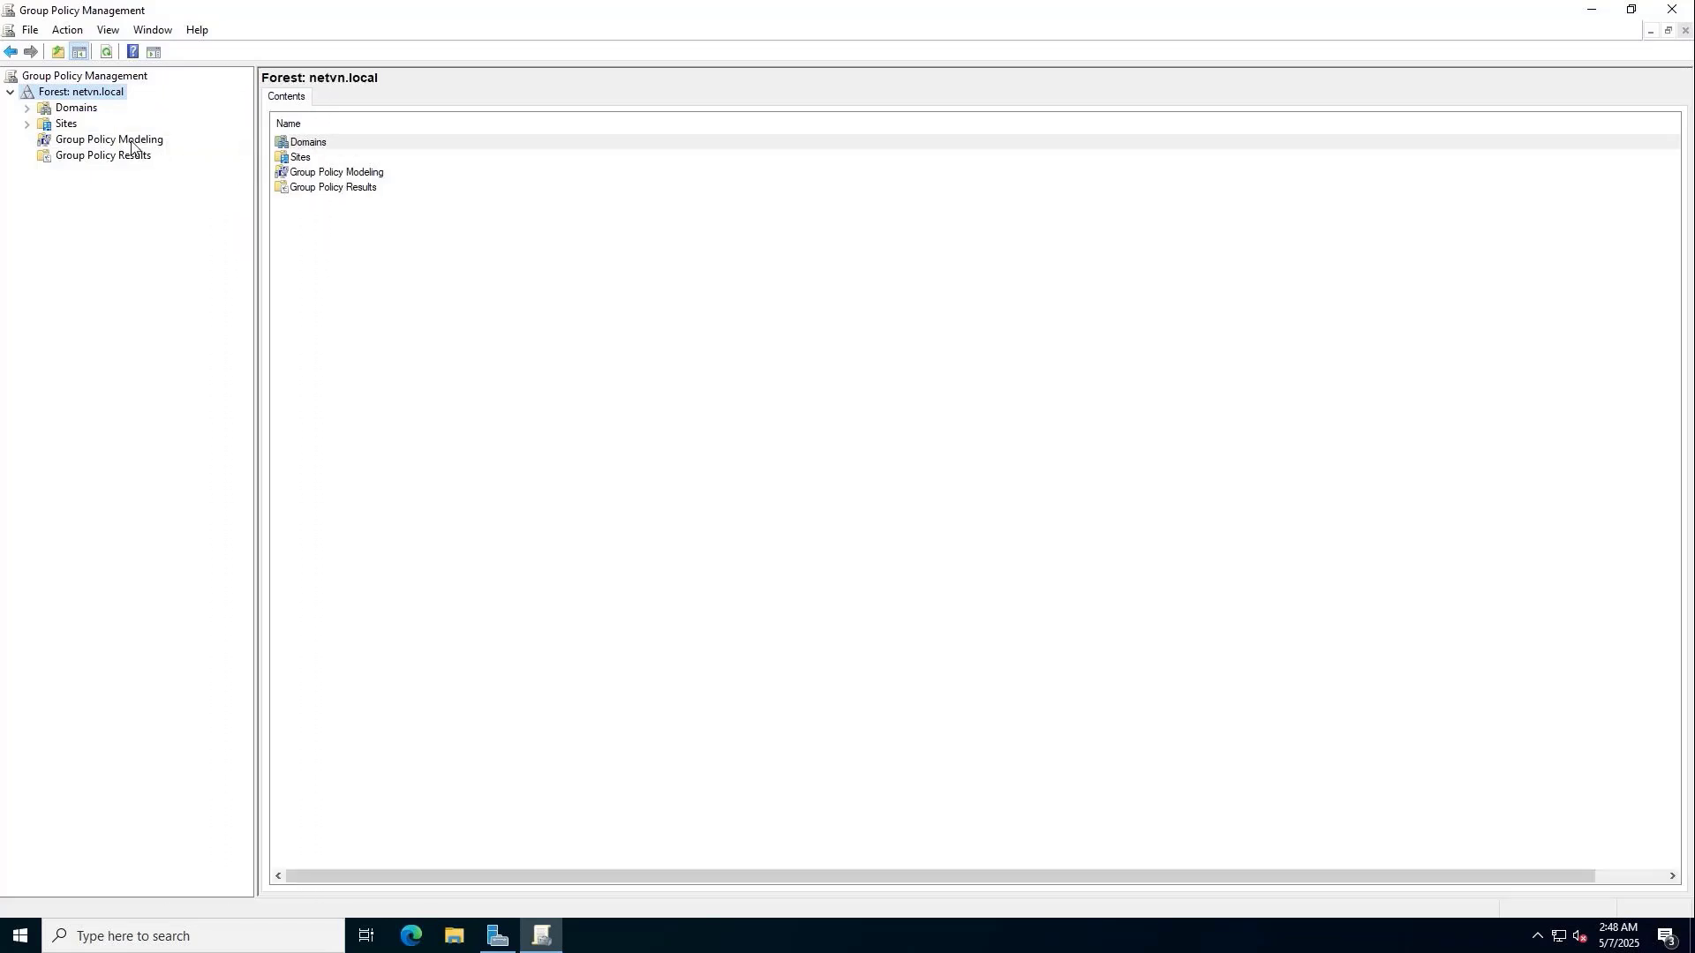
double_click(83, 110)
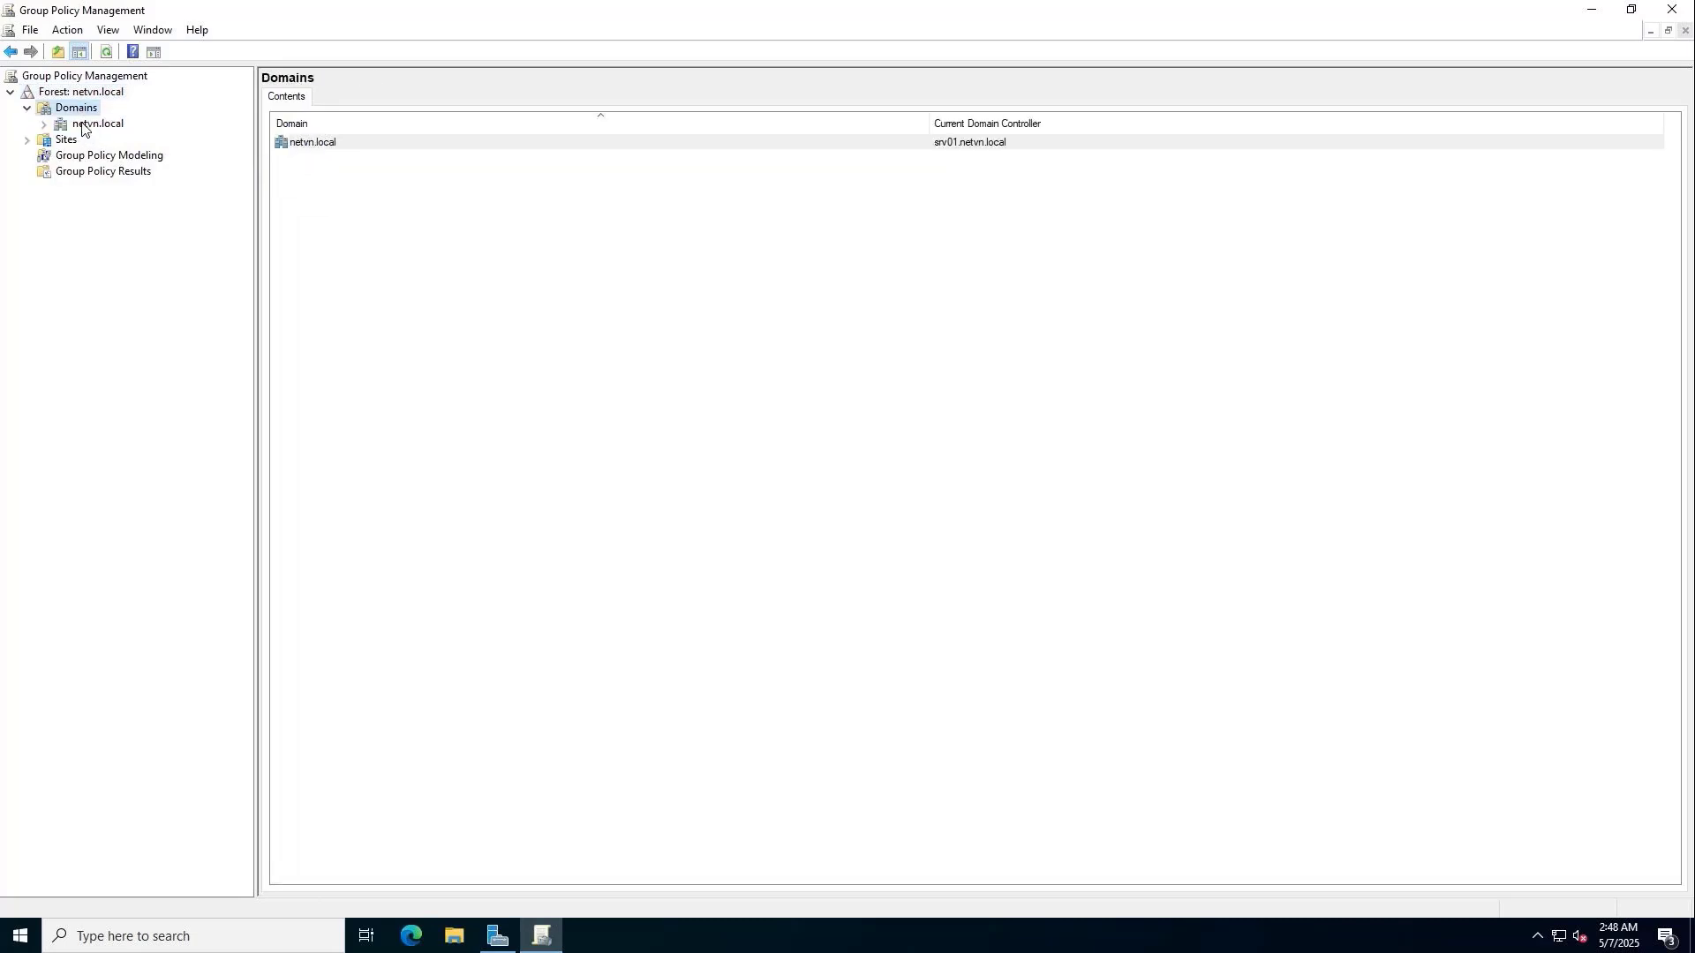
double_click(86, 127)
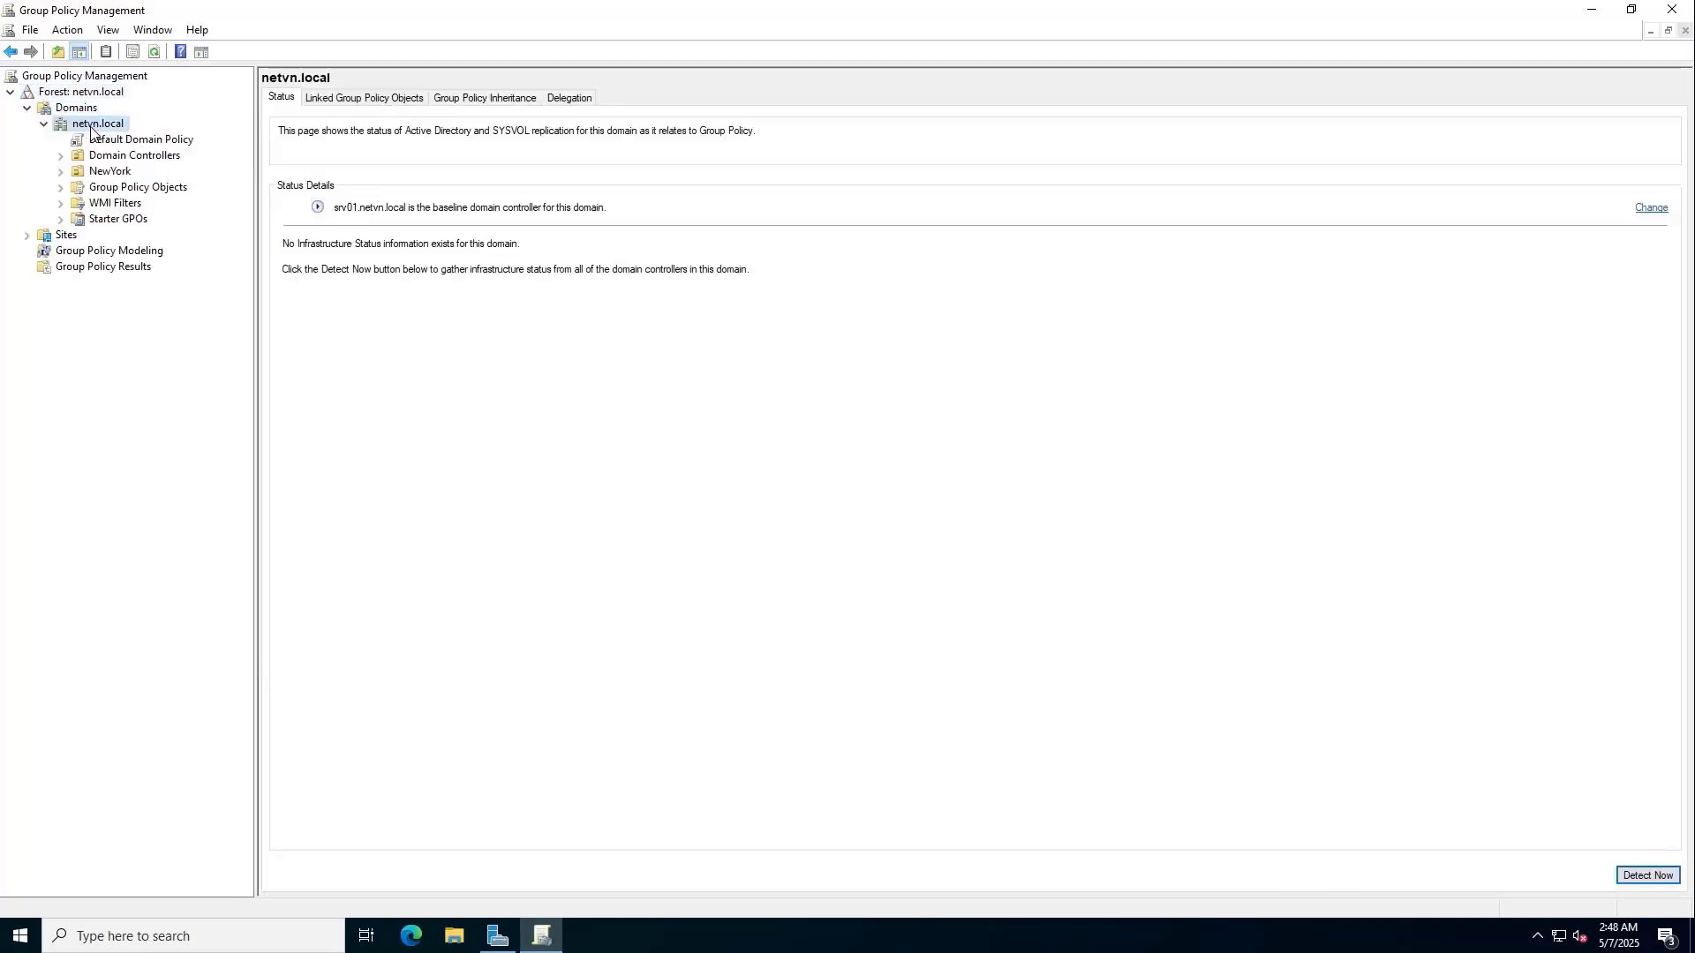
left_click(110, 171)
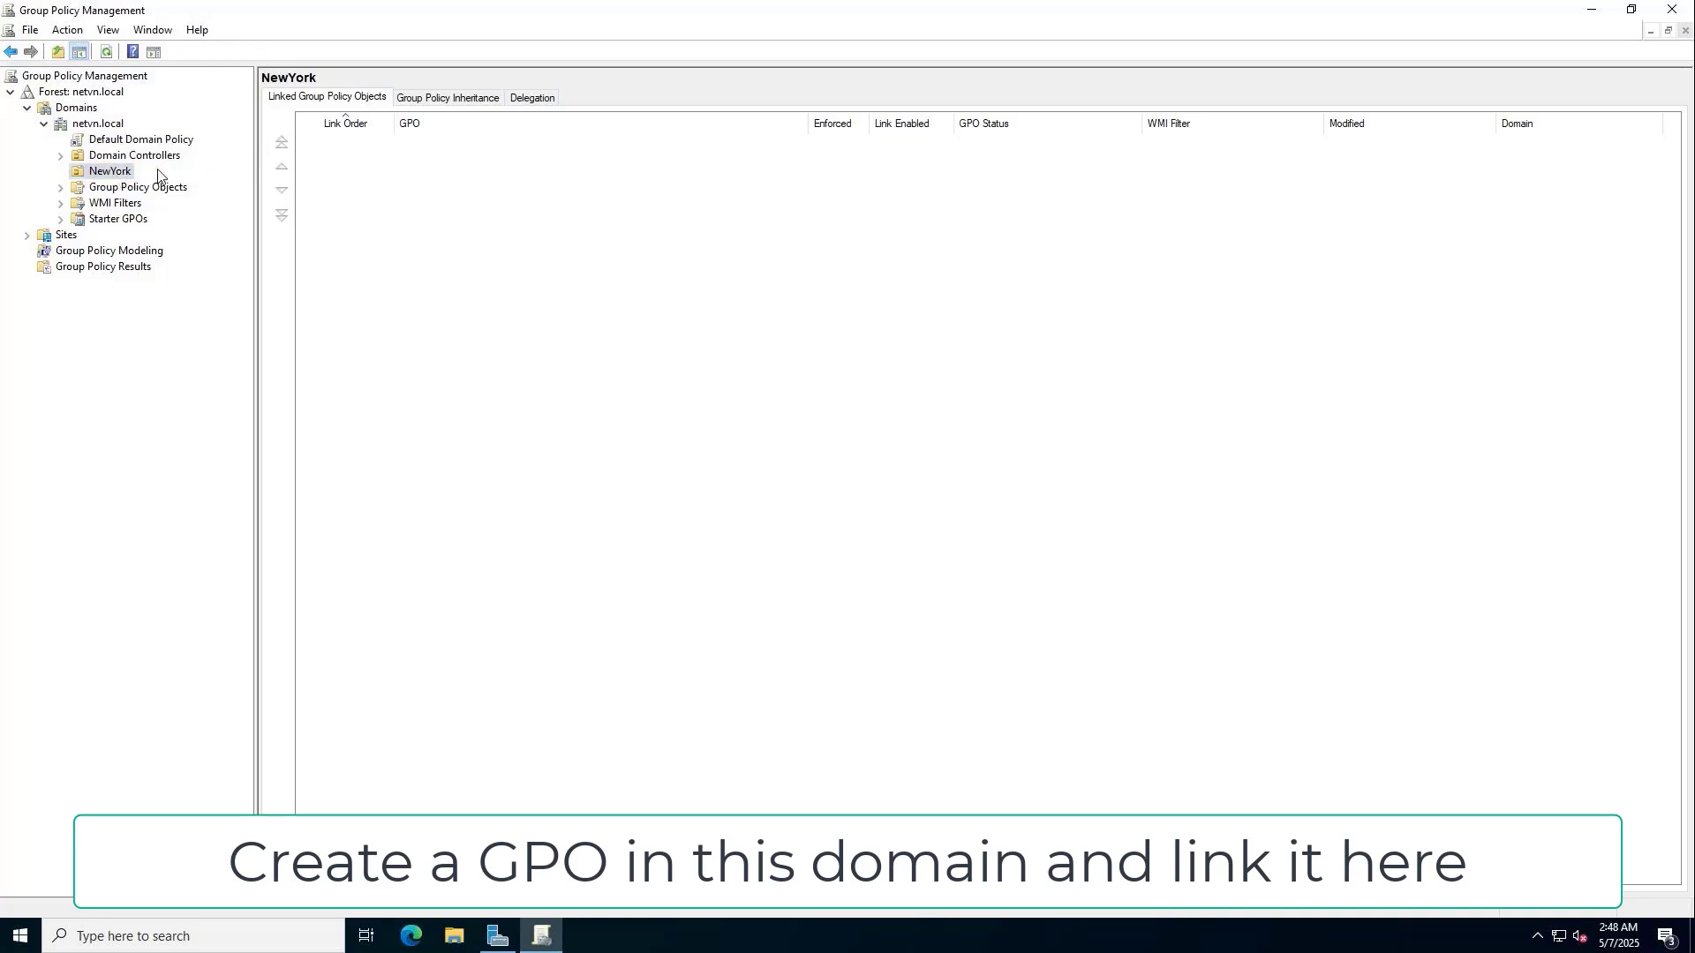
Create a new GPO called 'Mapped Drives' and link it to the NewYork OU.
right_click(119, 172)
left_click(189, 182)
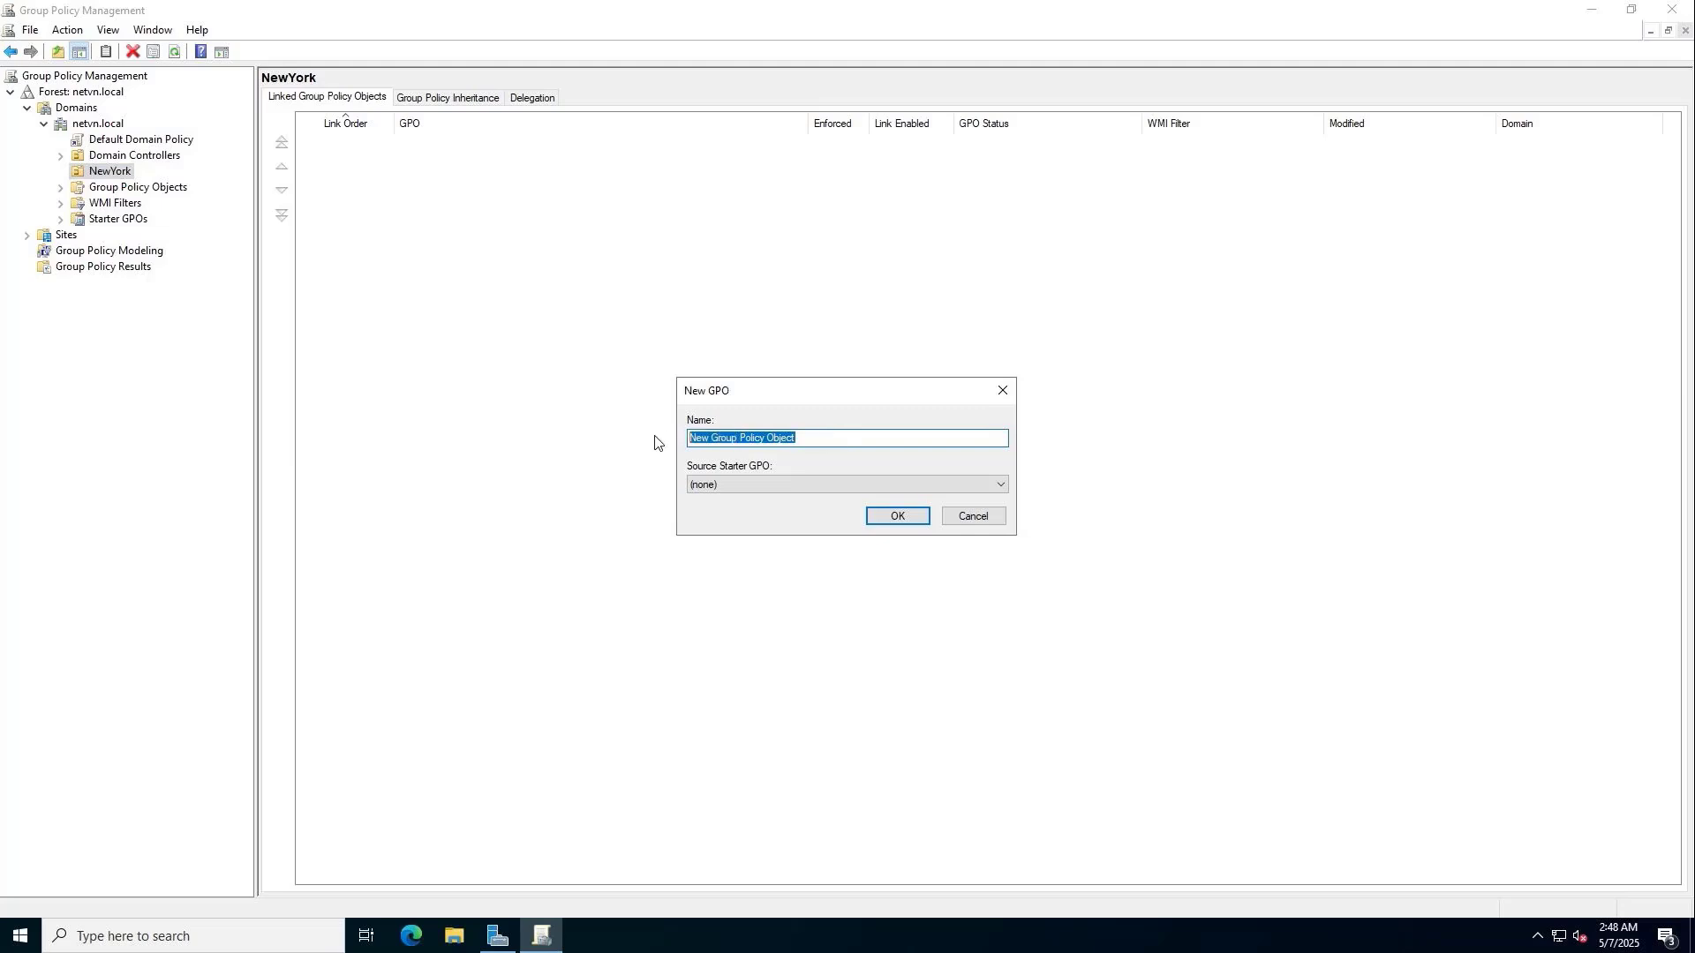
type("Mapped Drives")
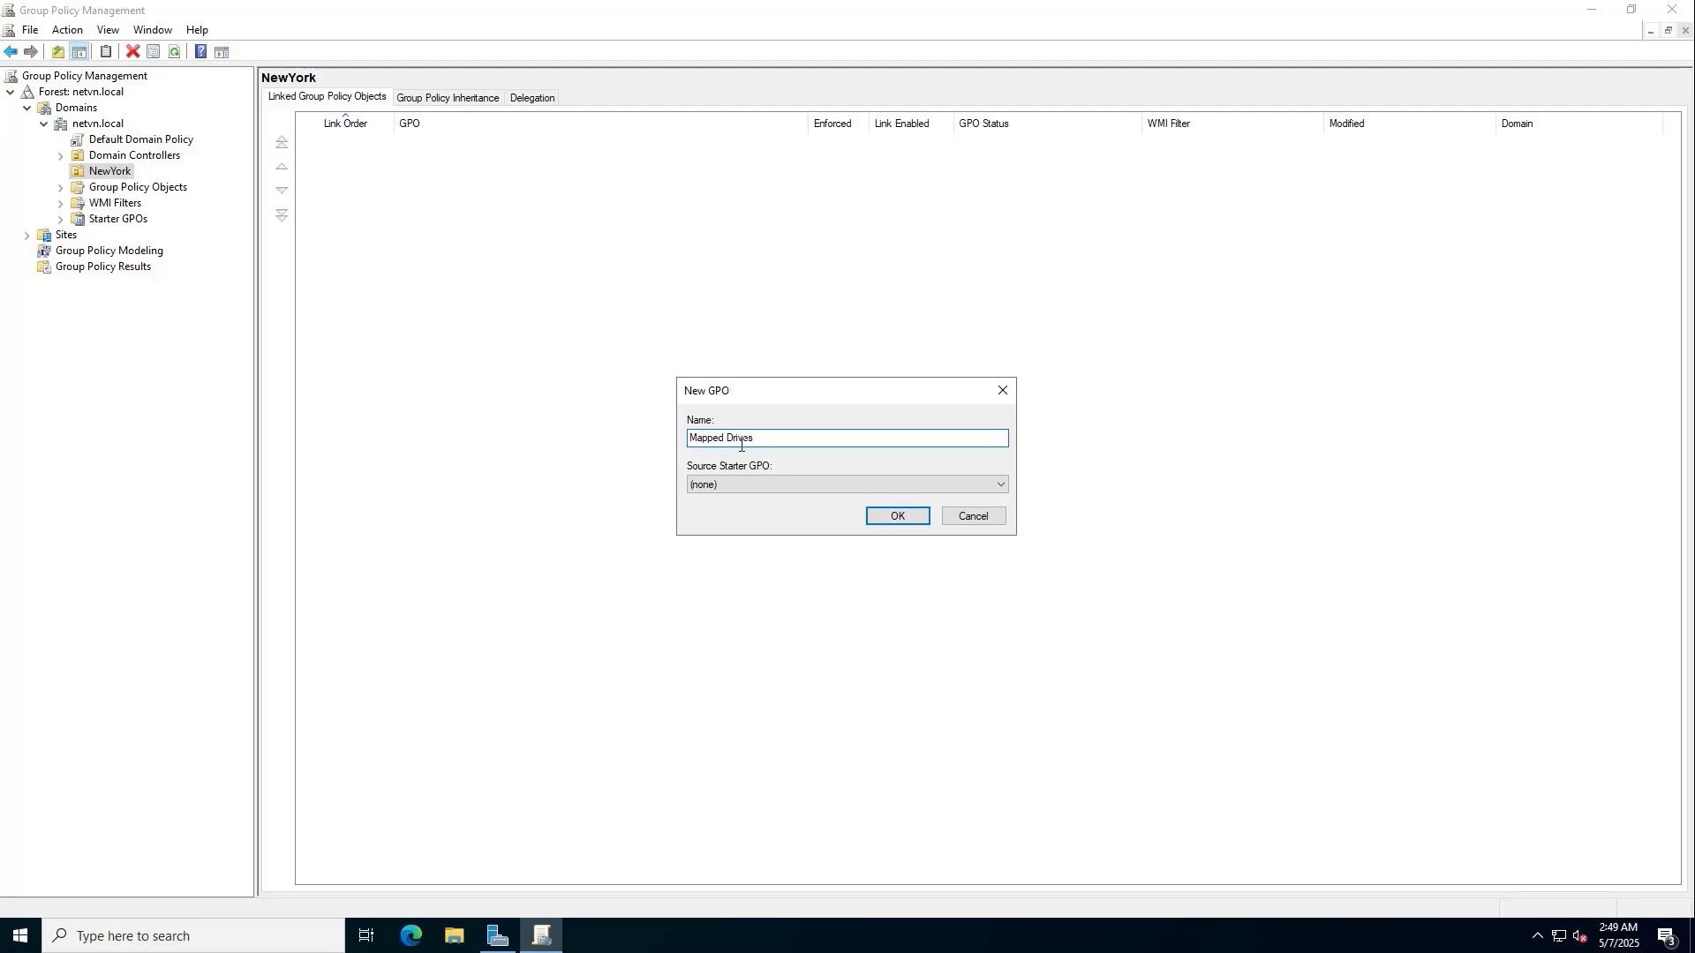
left_click_drag(736, 446, 688, 438)
left_click(897, 517)
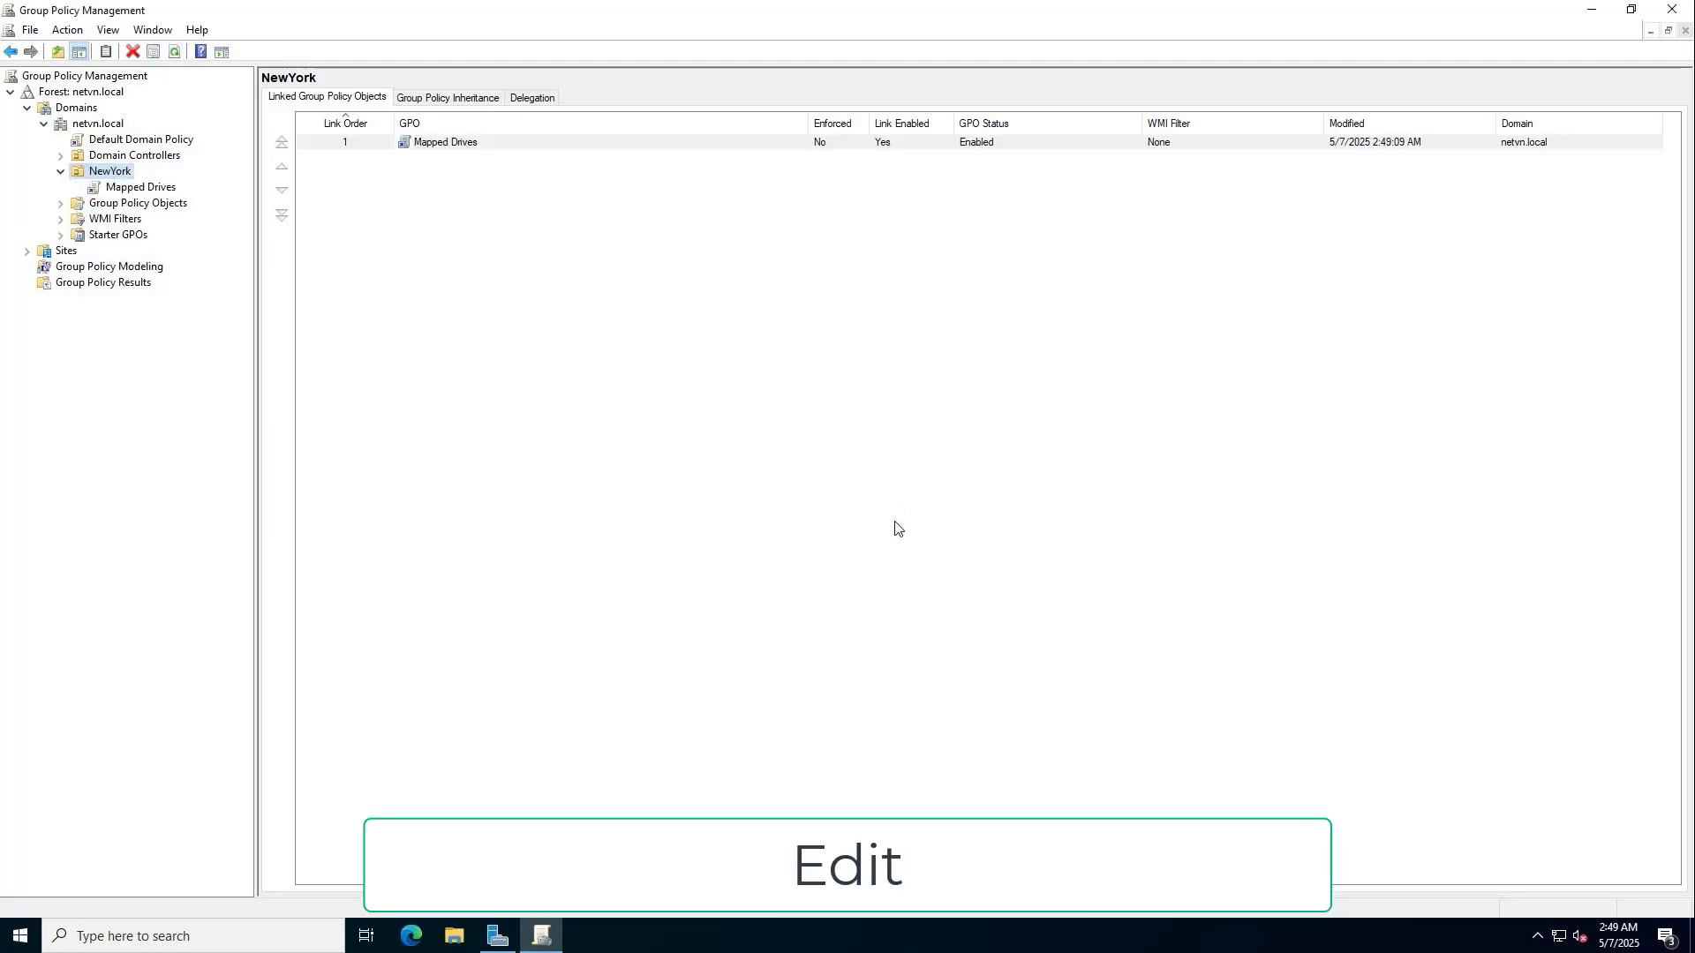
Edit the Mapped Drives GPO and browse to User Configuration Preferences > Windows Settings > Drive Maps.
right_click(461, 144)
left_click(488, 148)
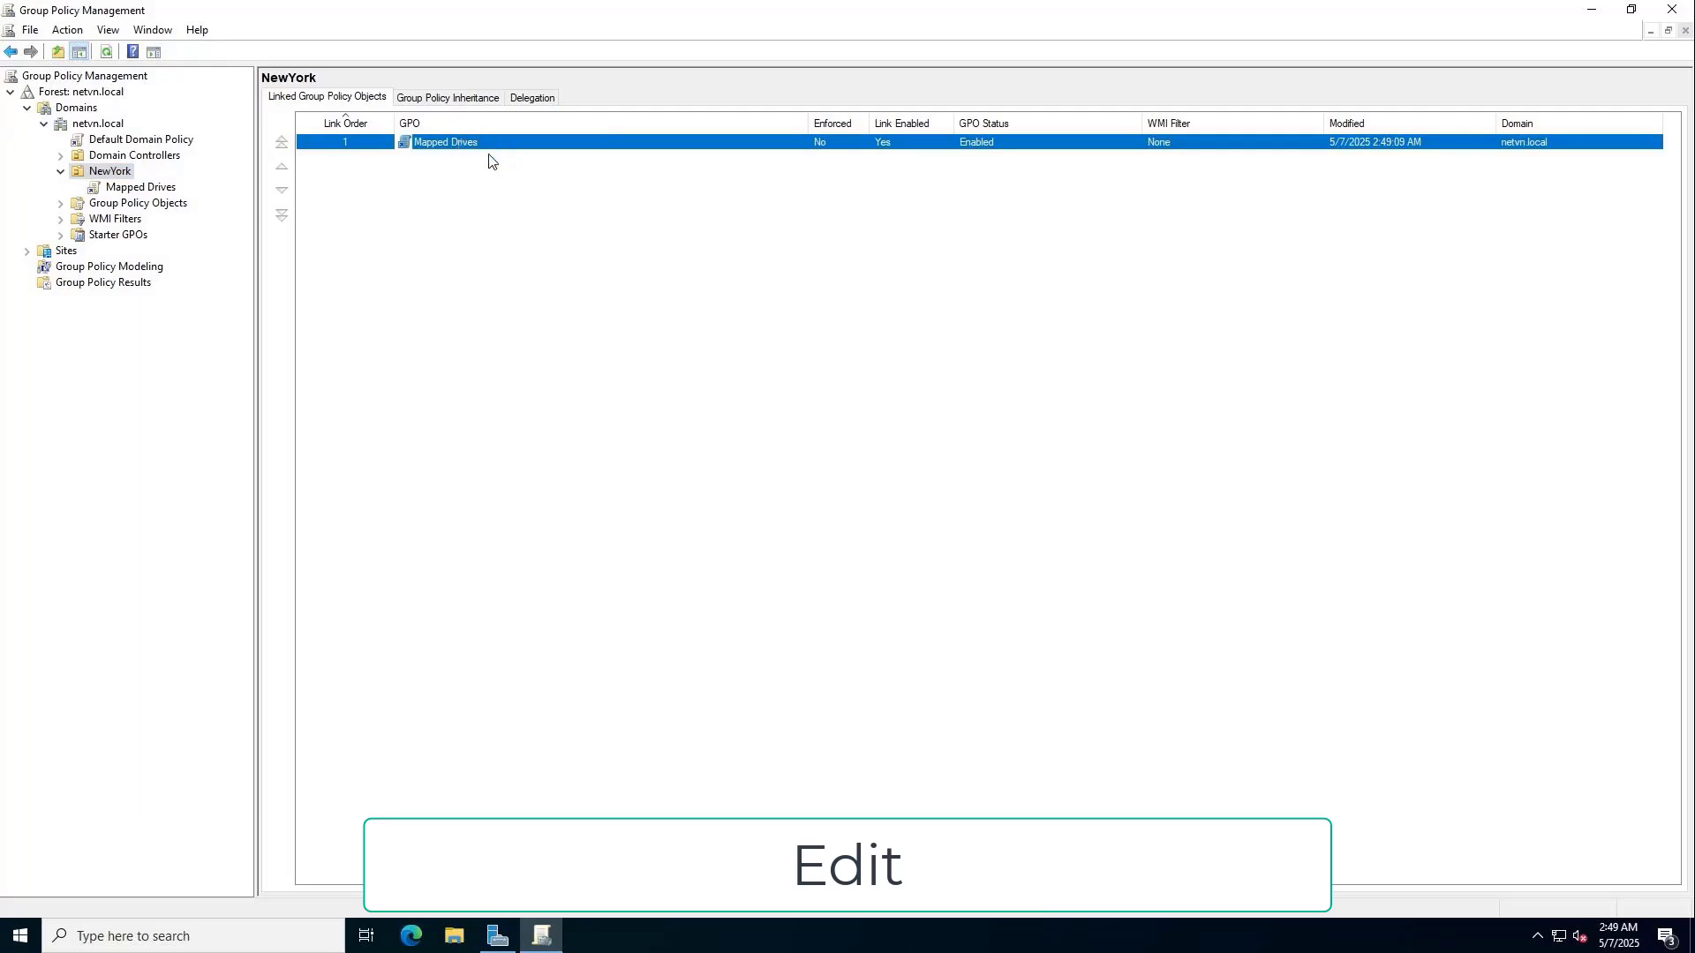
double_click(462, 92)
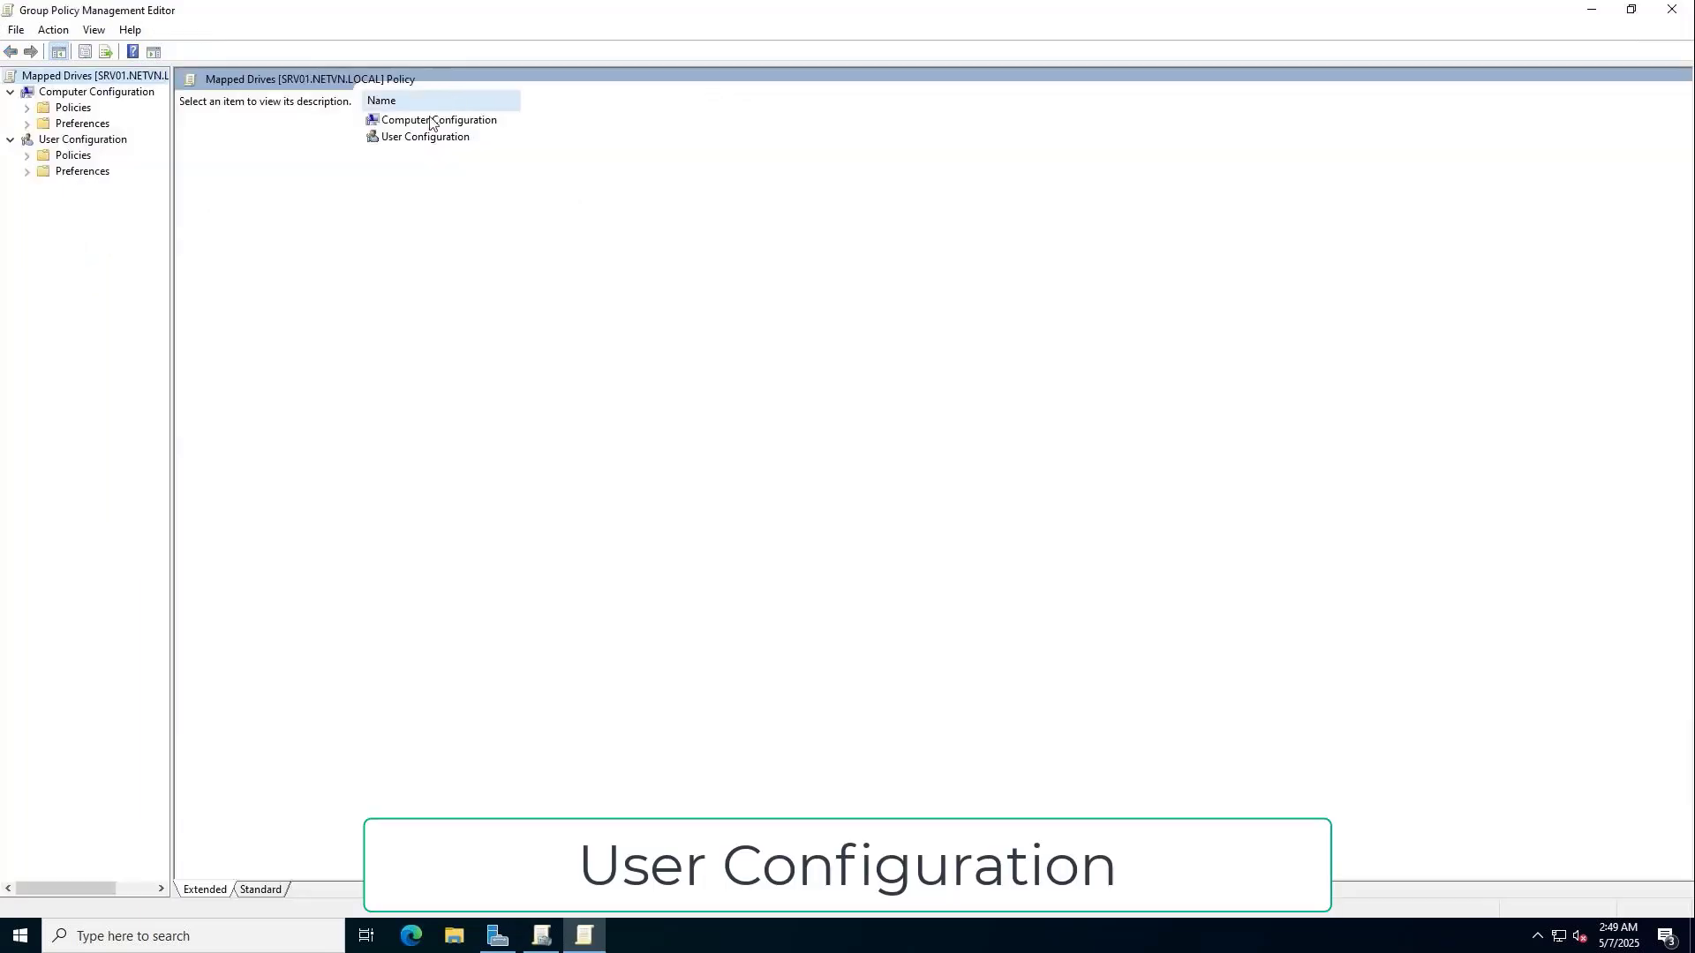
left_click_drag(172, 190, 283, 189)
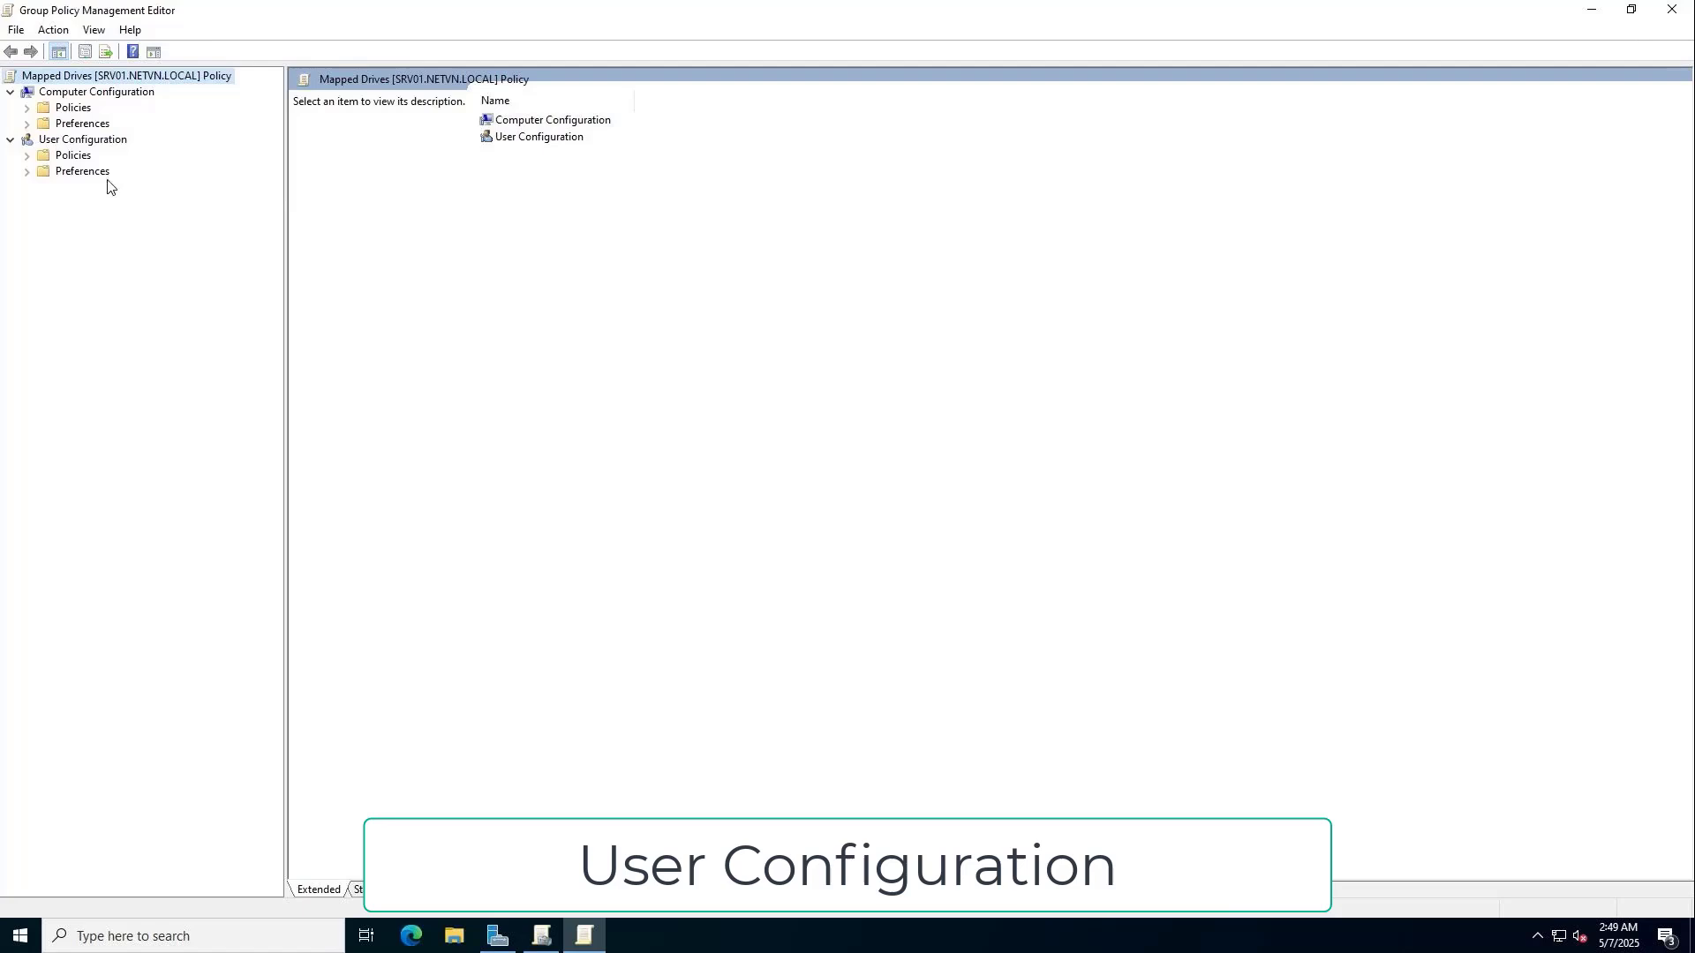
left_click(92, 175)
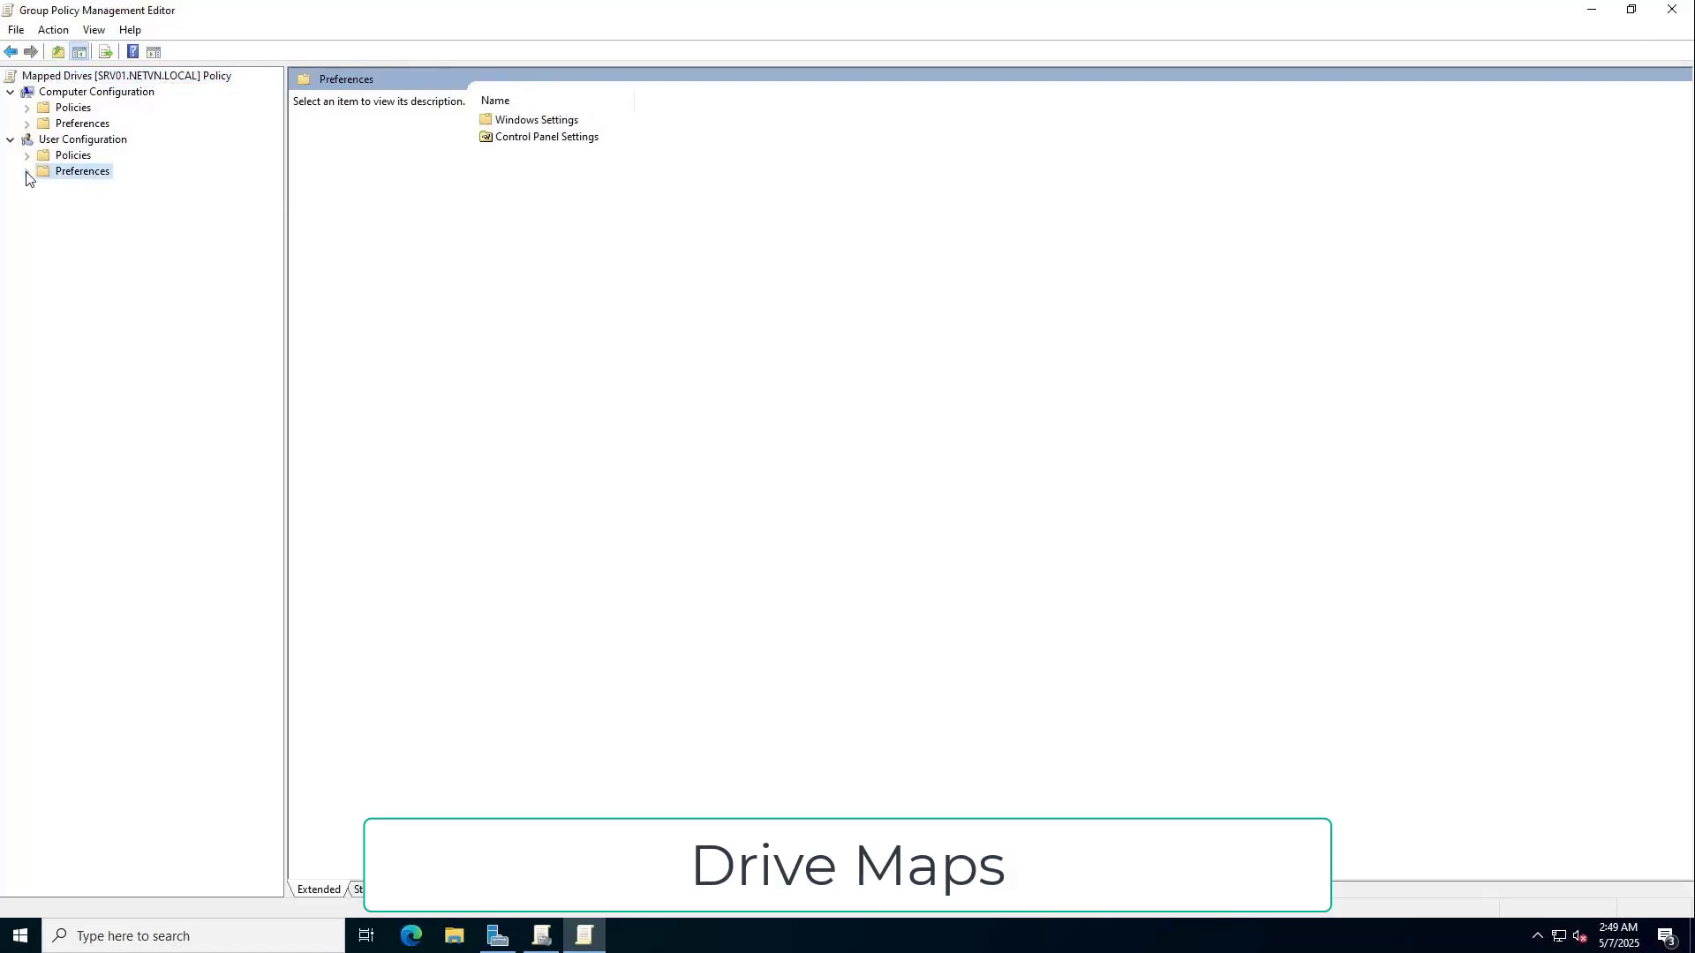
left_click(27, 172)
left_click(72, 191)
left_click(44, 189)
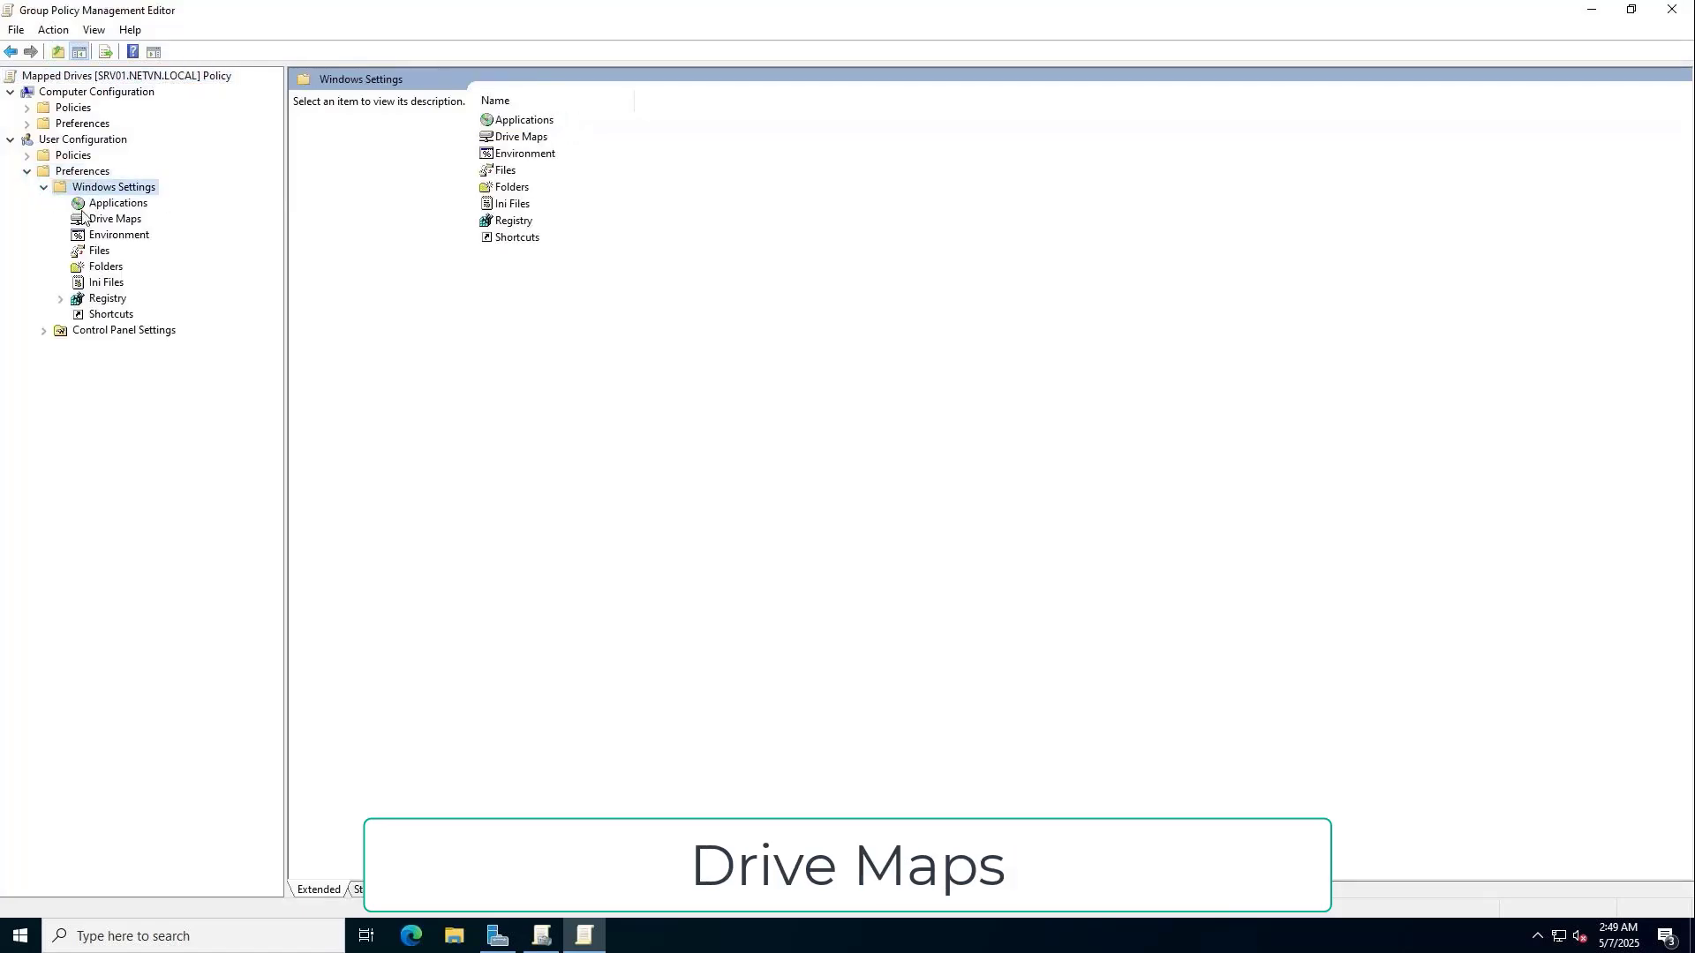
left_click(119, 222)
Start a new mapped drive with action Create and location \\srv01\Data\IT.
right_click(121, 221)
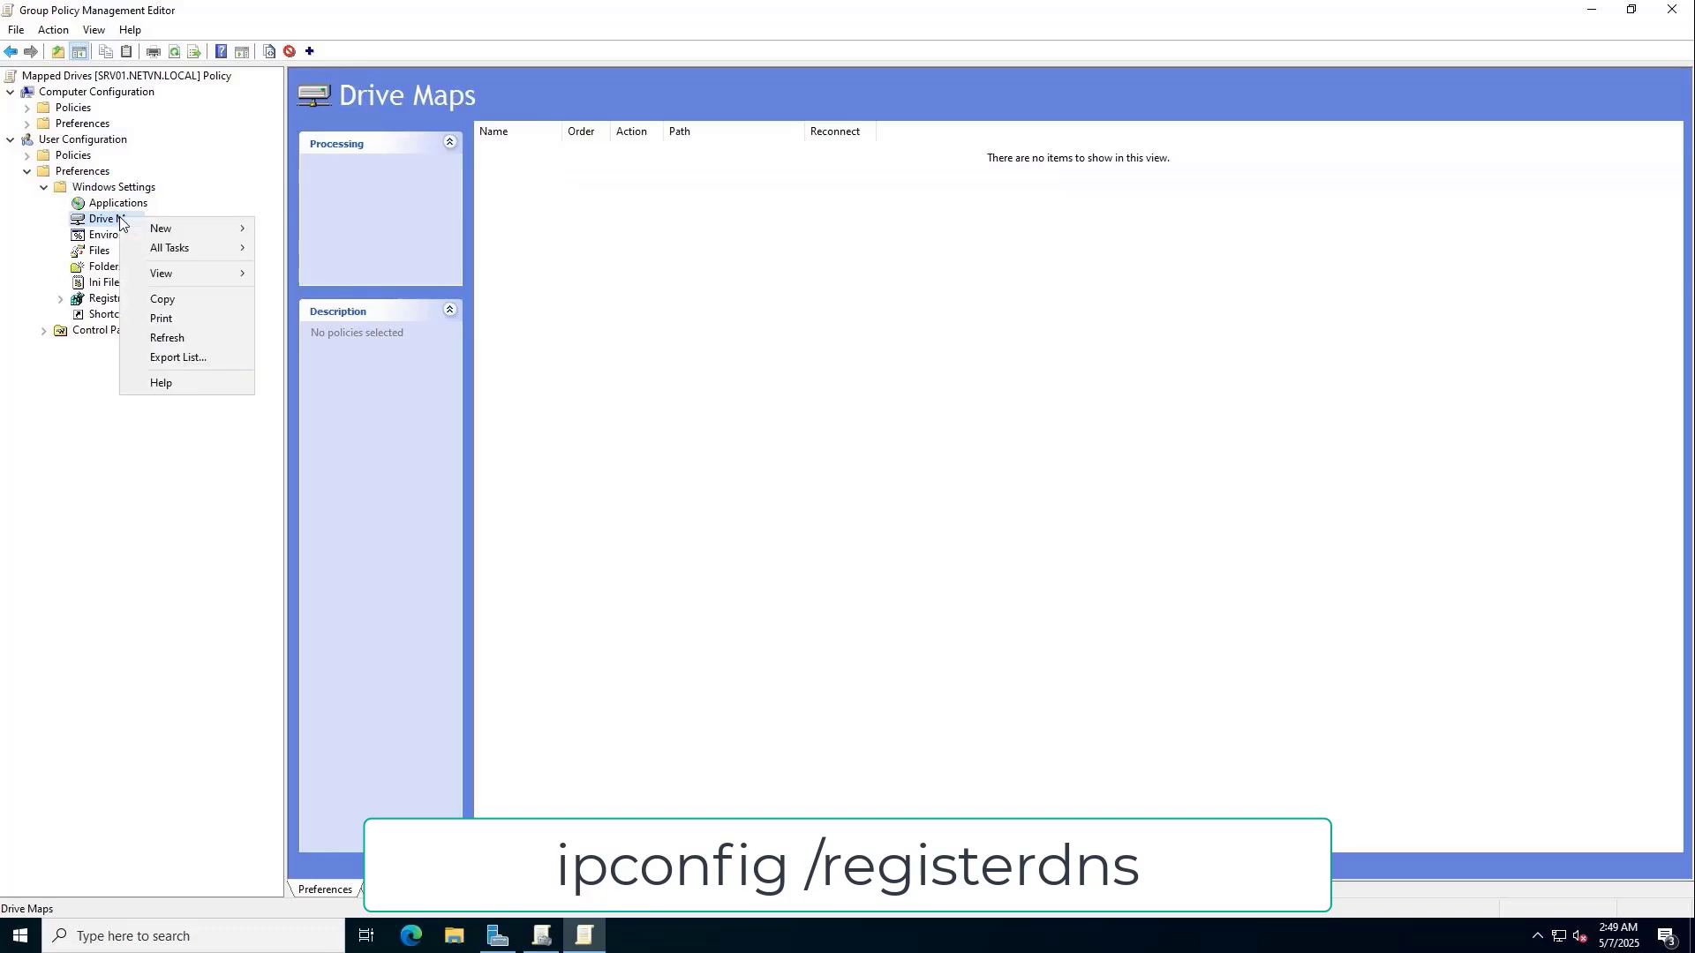
mouse_move(203, 230)
left_click(281, 229)
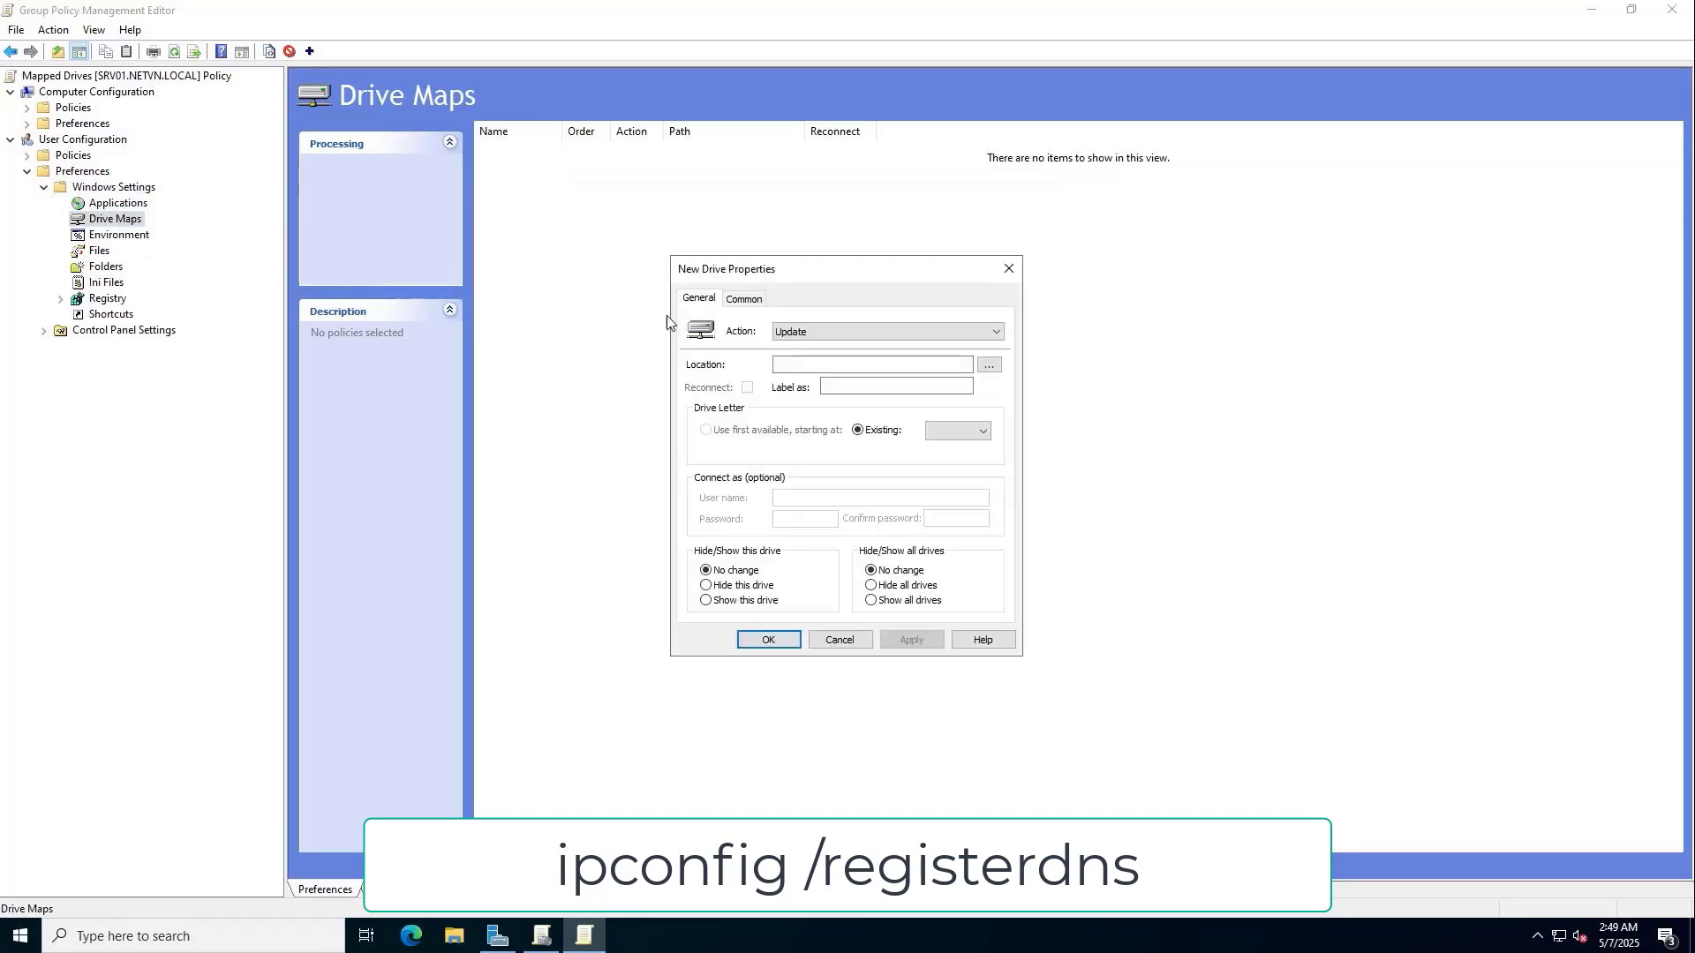
left_click(806, 333)
left_click(805, 349)
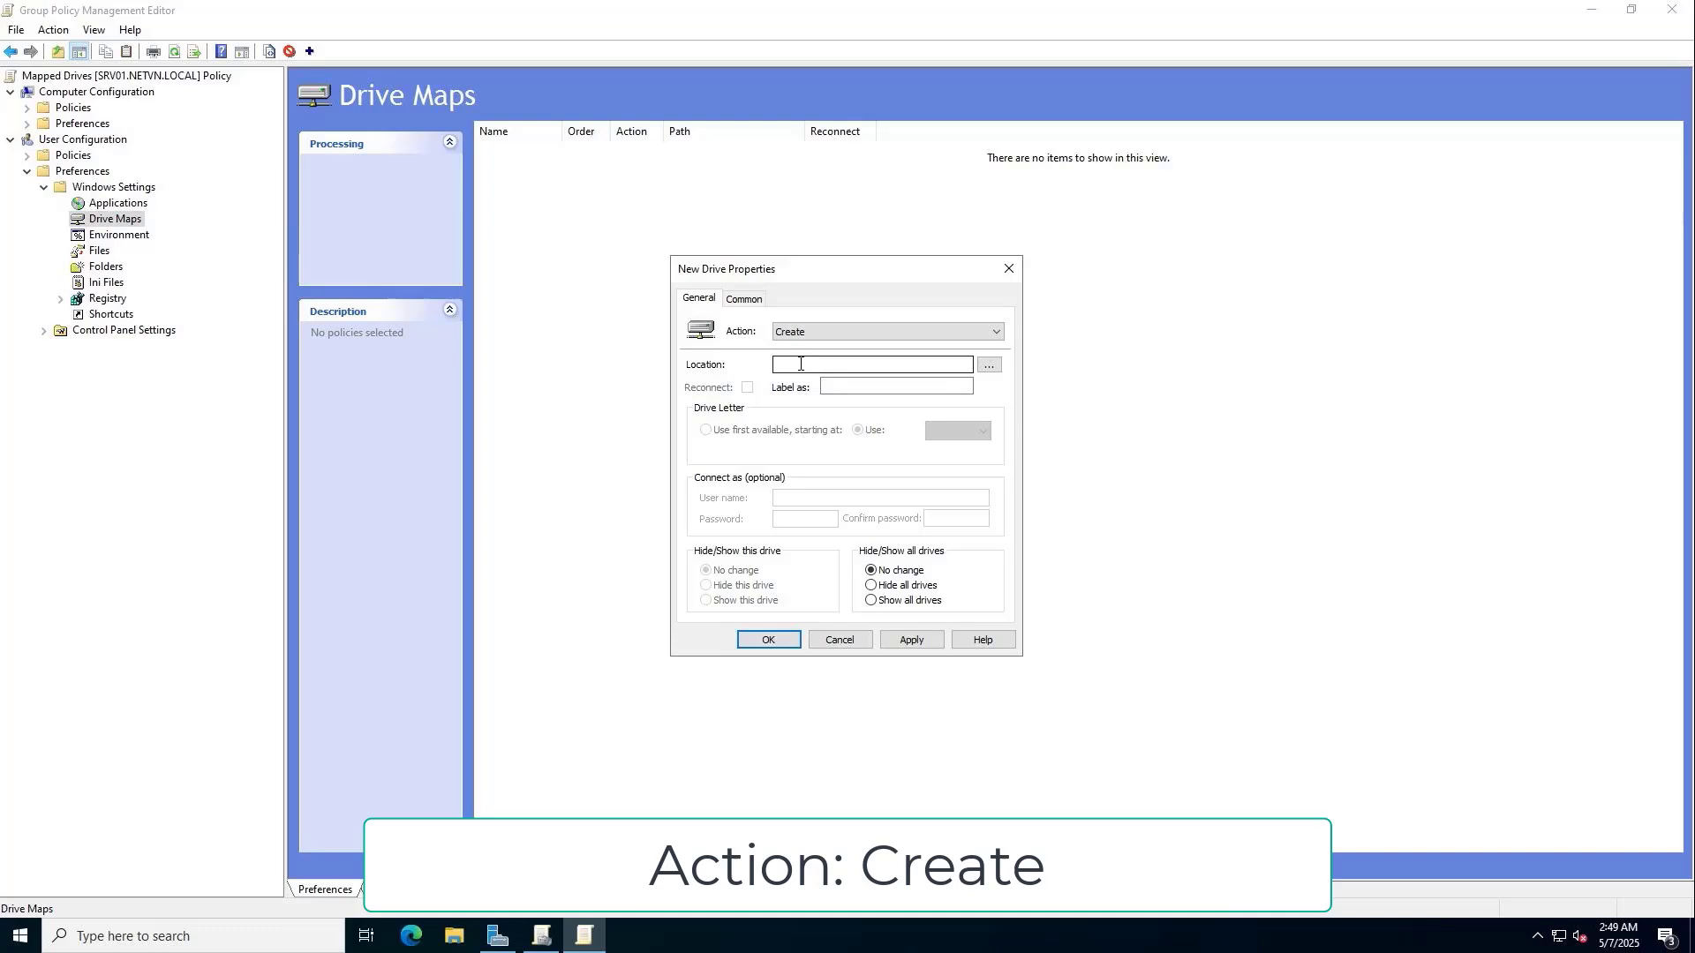
type("\\\\")
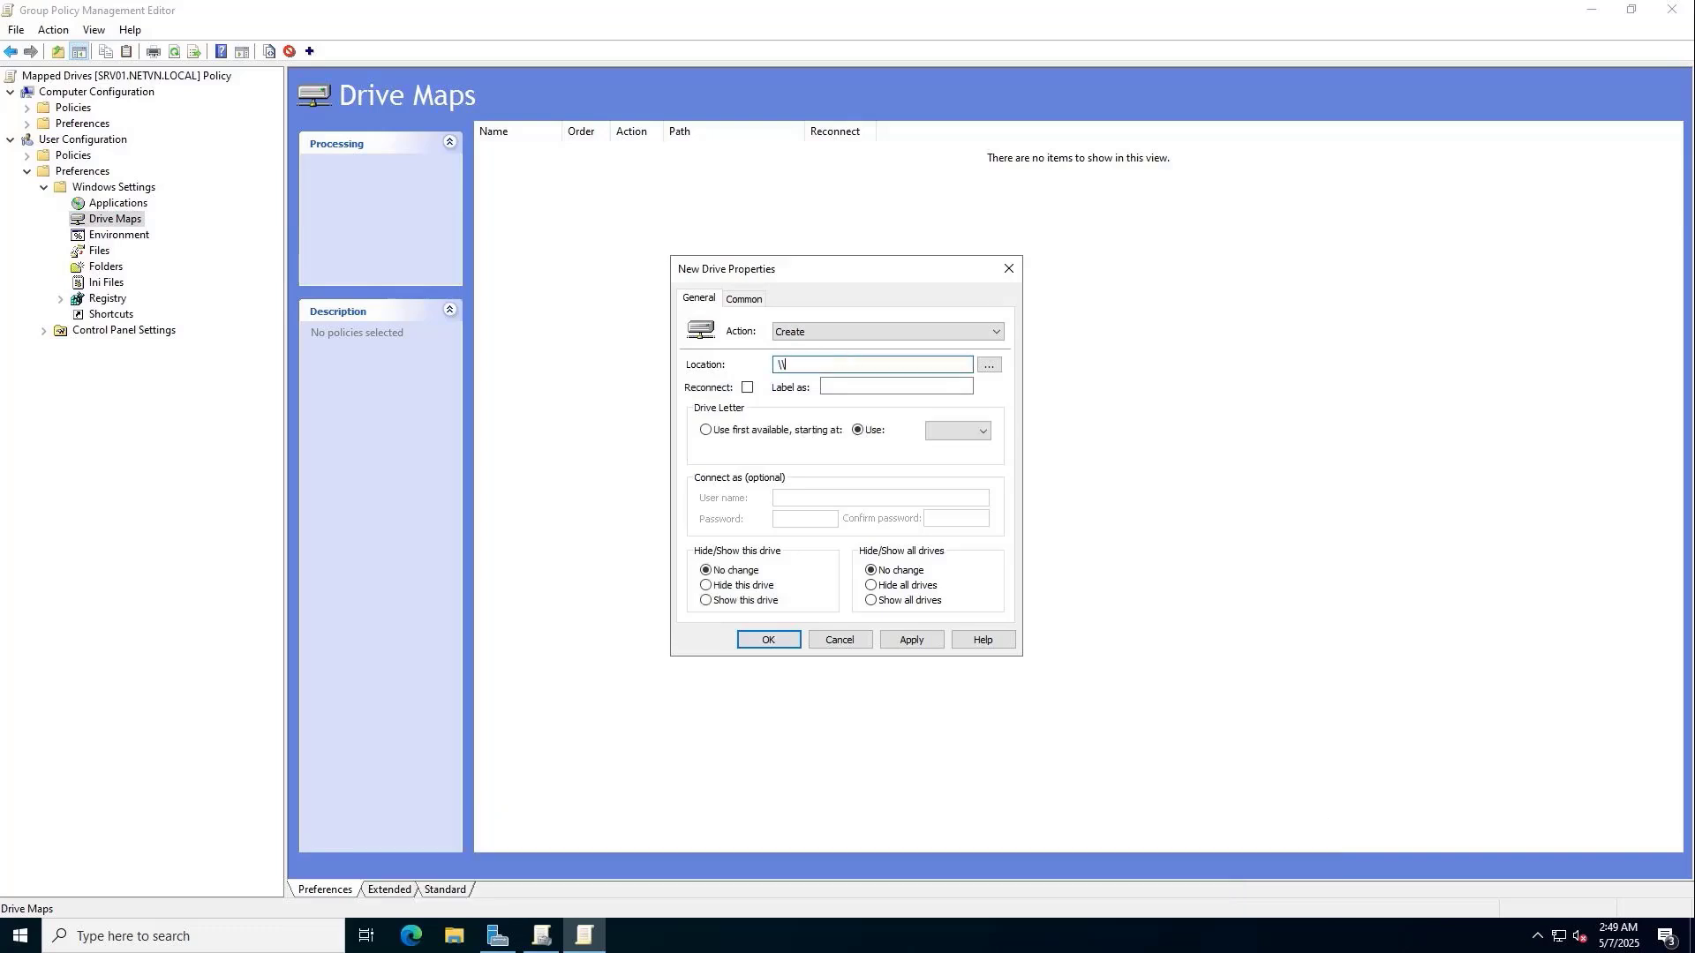
type("srv01\\Data\\")
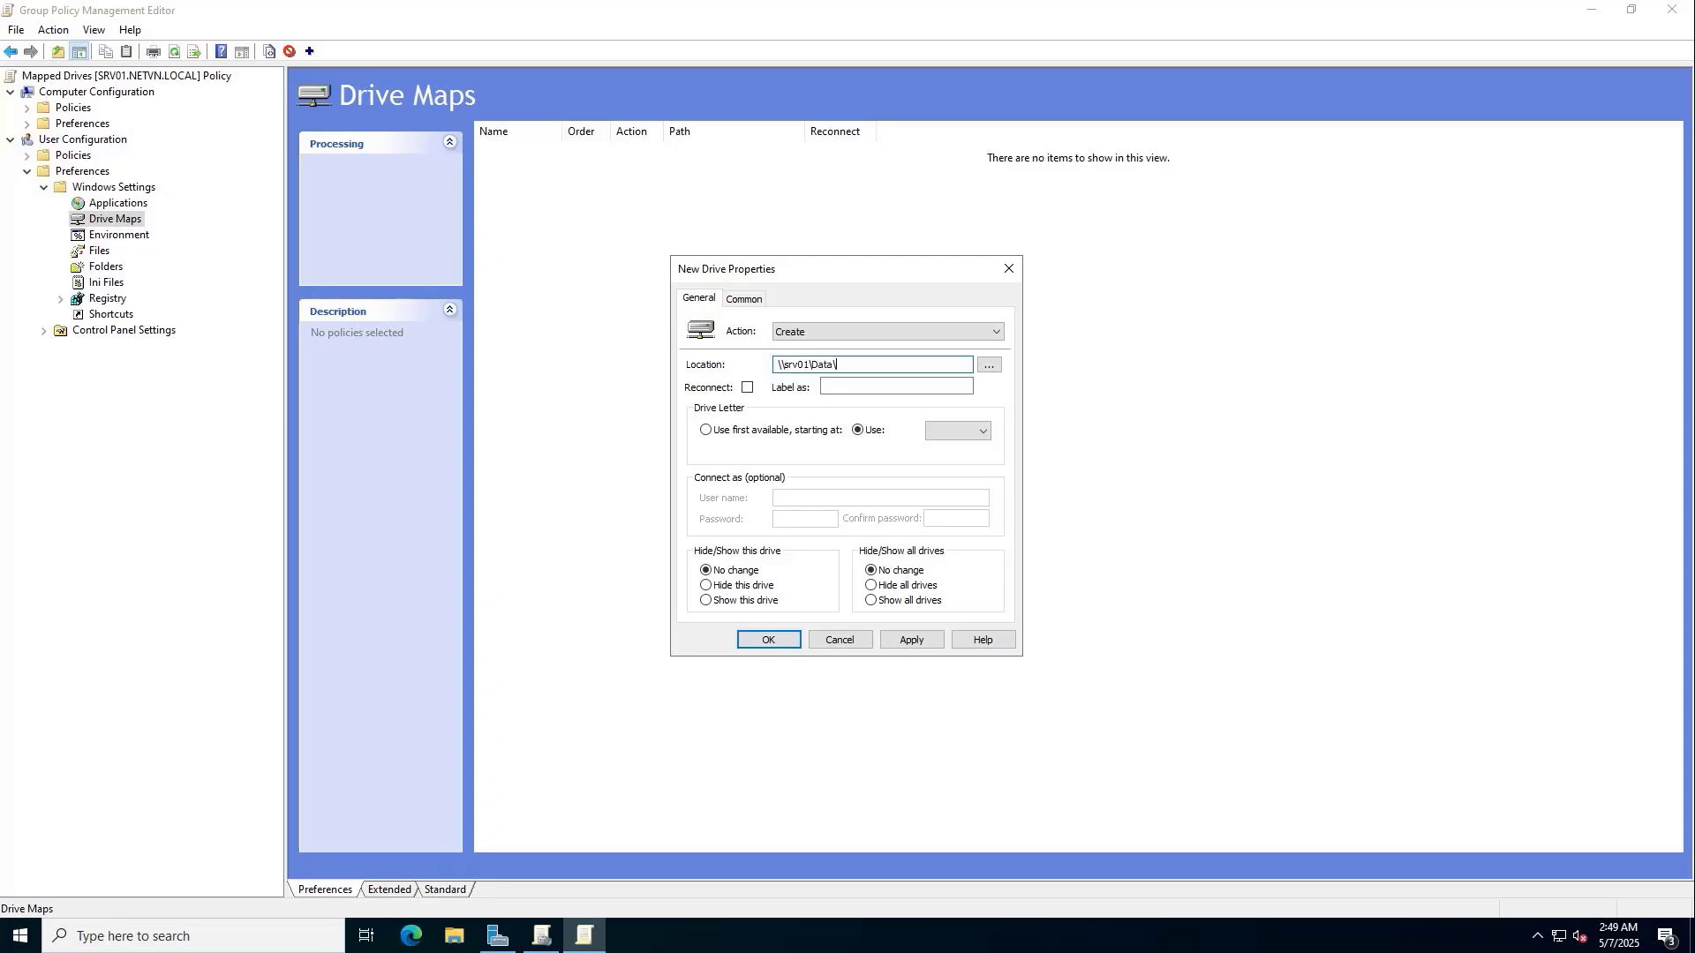
type("IT")
left_click_drag(849, 365, 777, 365)
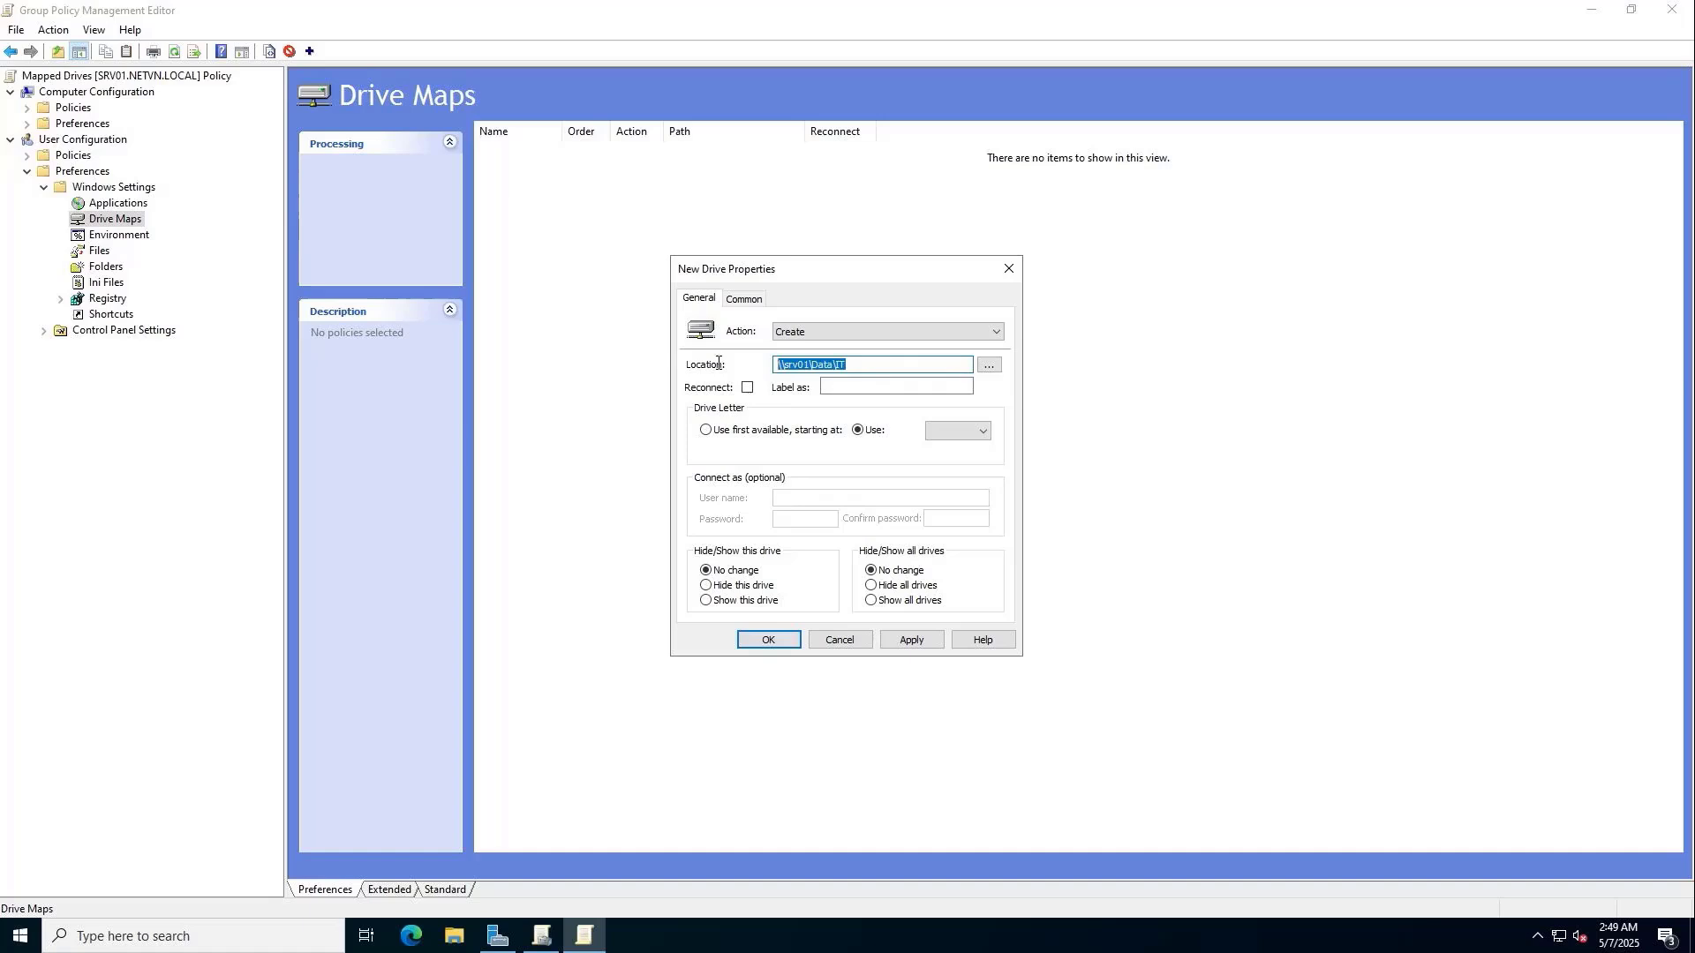
Enable reconnect, label the drive IT, assign letter I, and save the drive map.
left_click(748, 389)
left_click(858, 390)
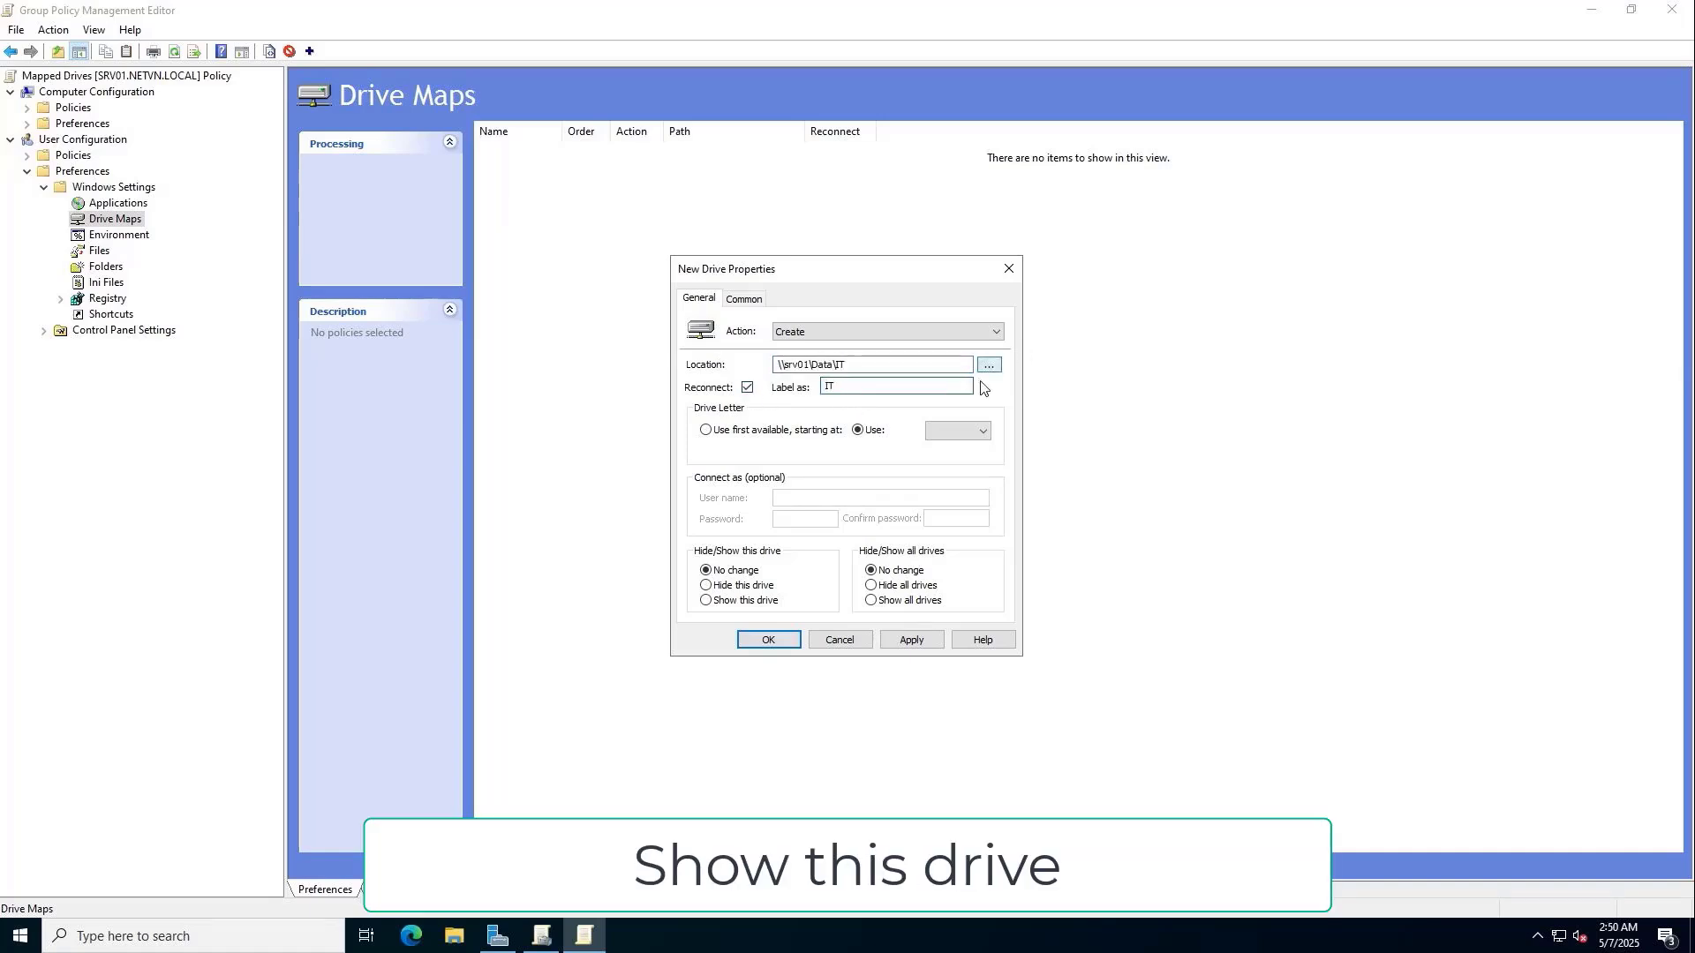
left_click(963, 432)
left_click(952, 569)
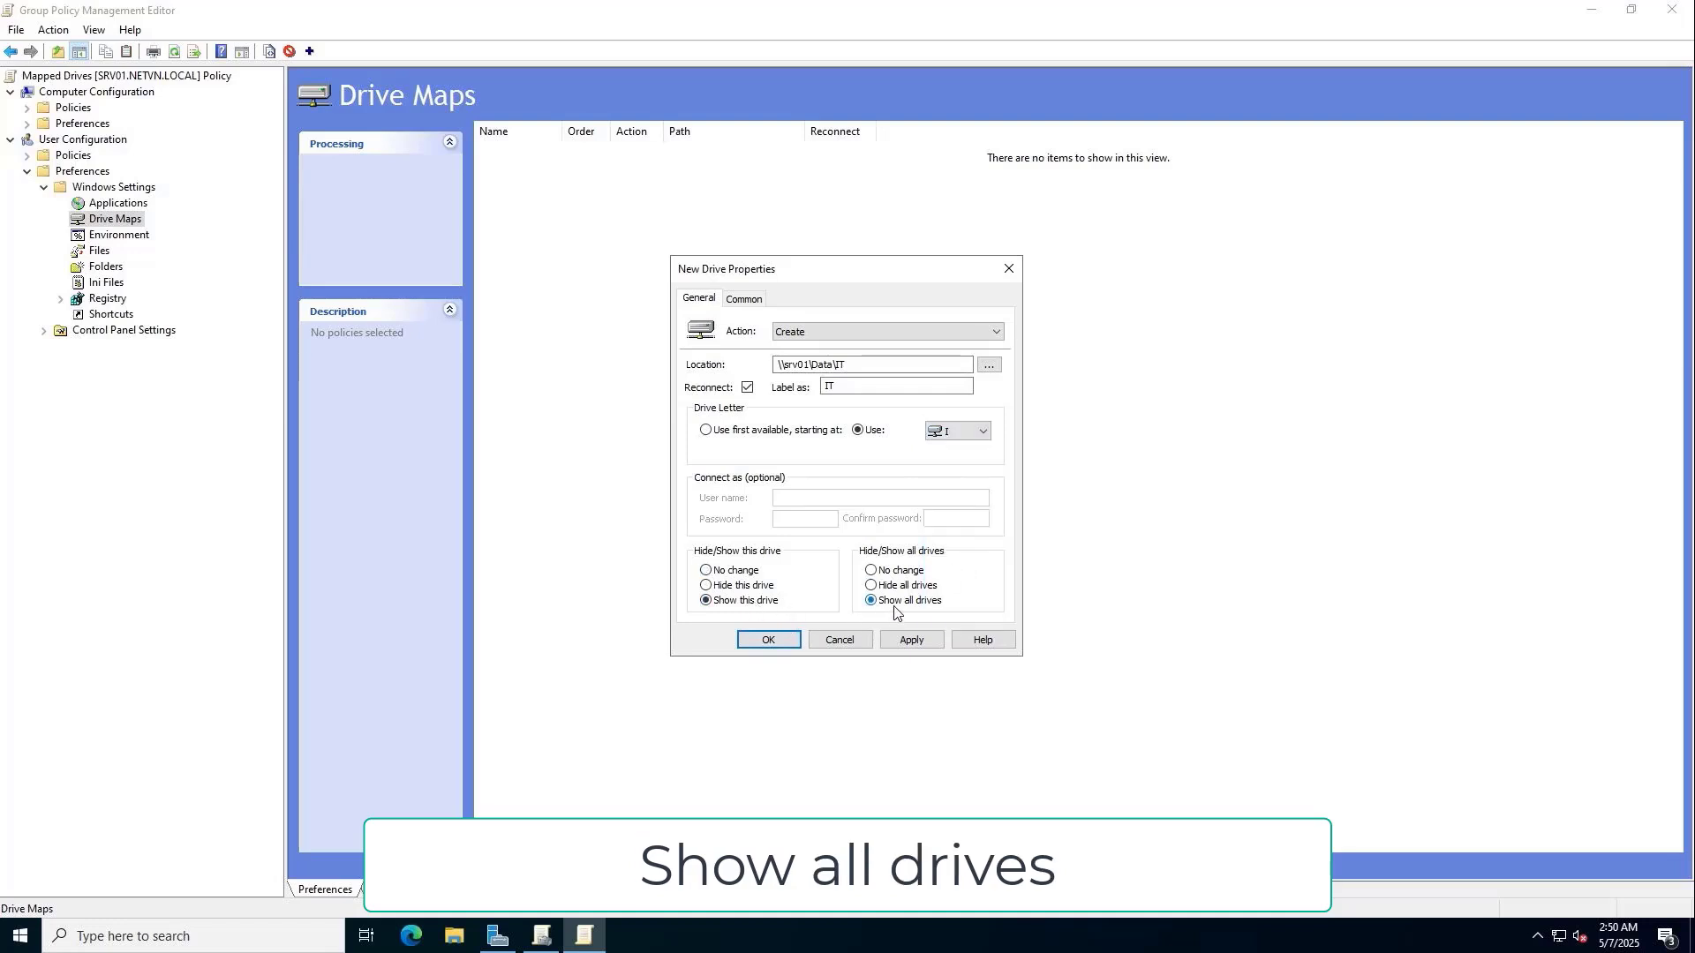
left_click(912, 641)
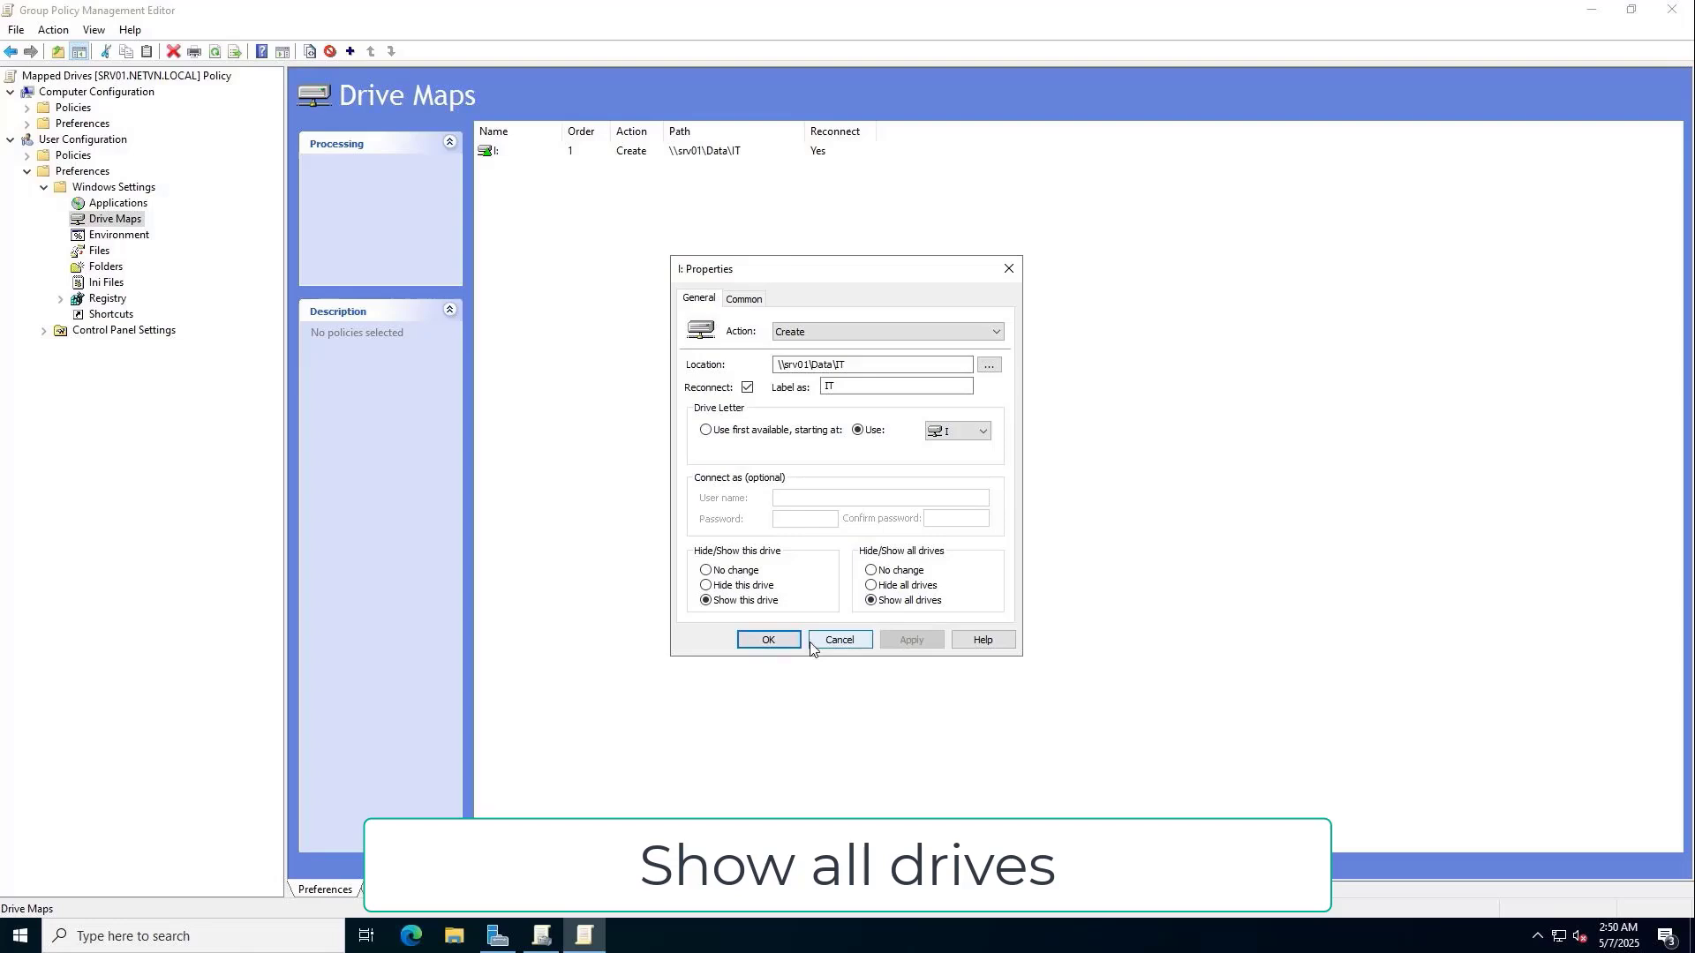
left_click(769, 641)
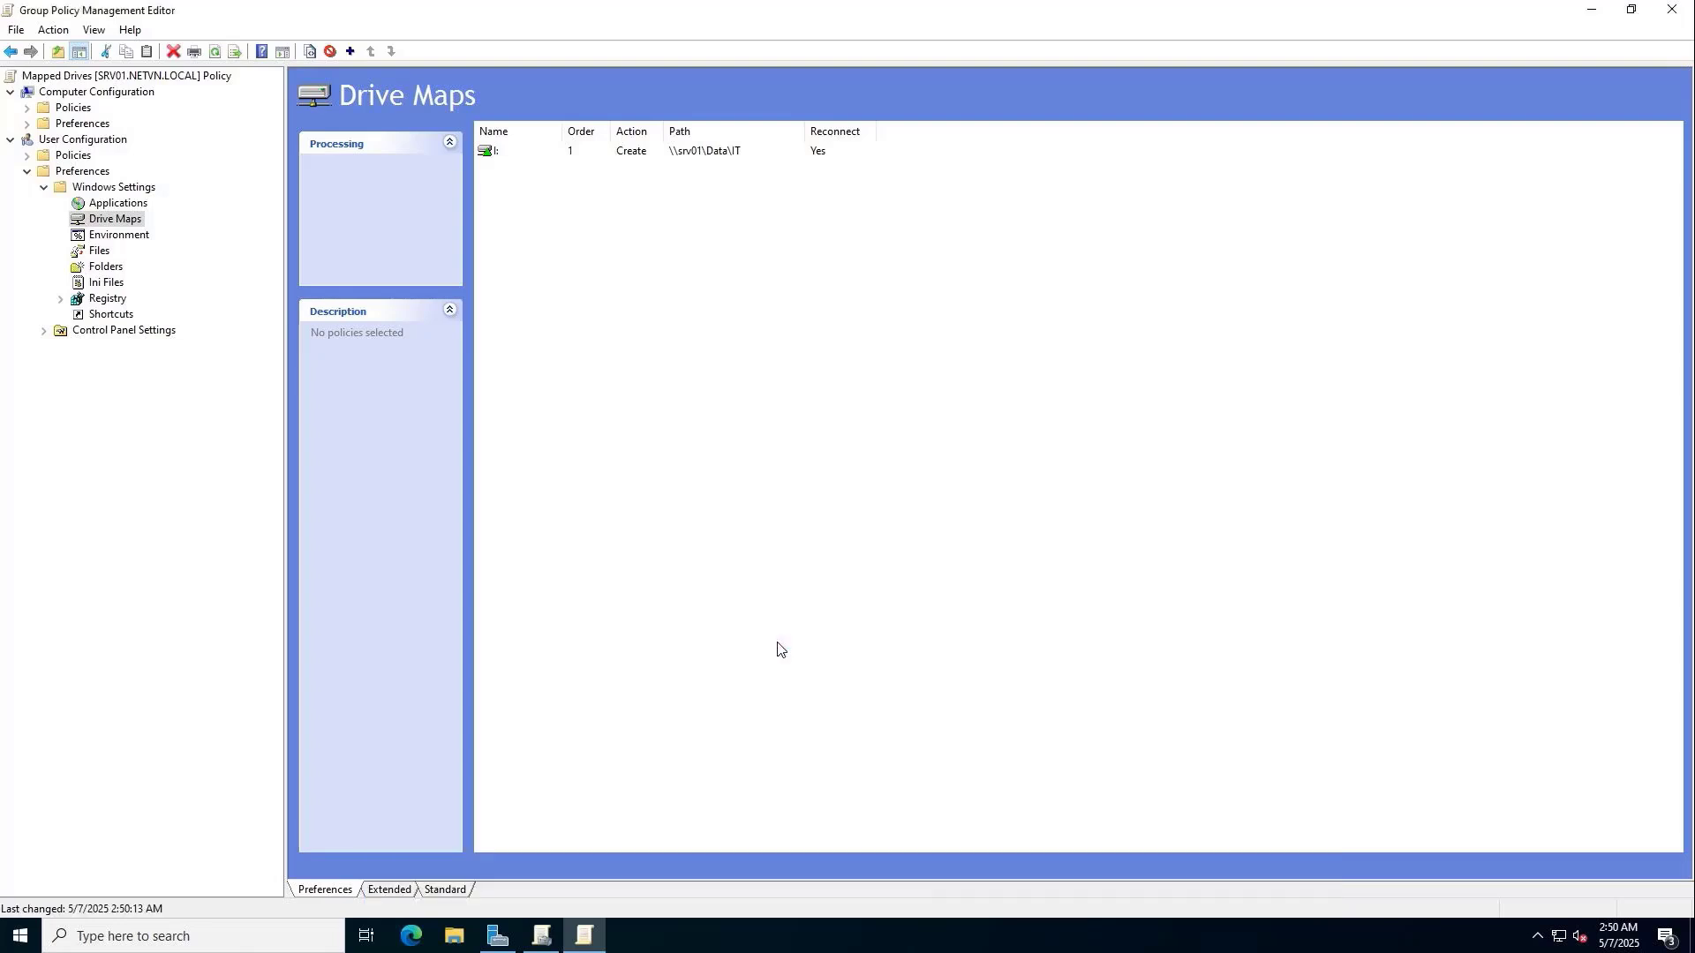
Run gpupdate /force to refresh Group Policy on the server immediately.
left_click(617, 153)
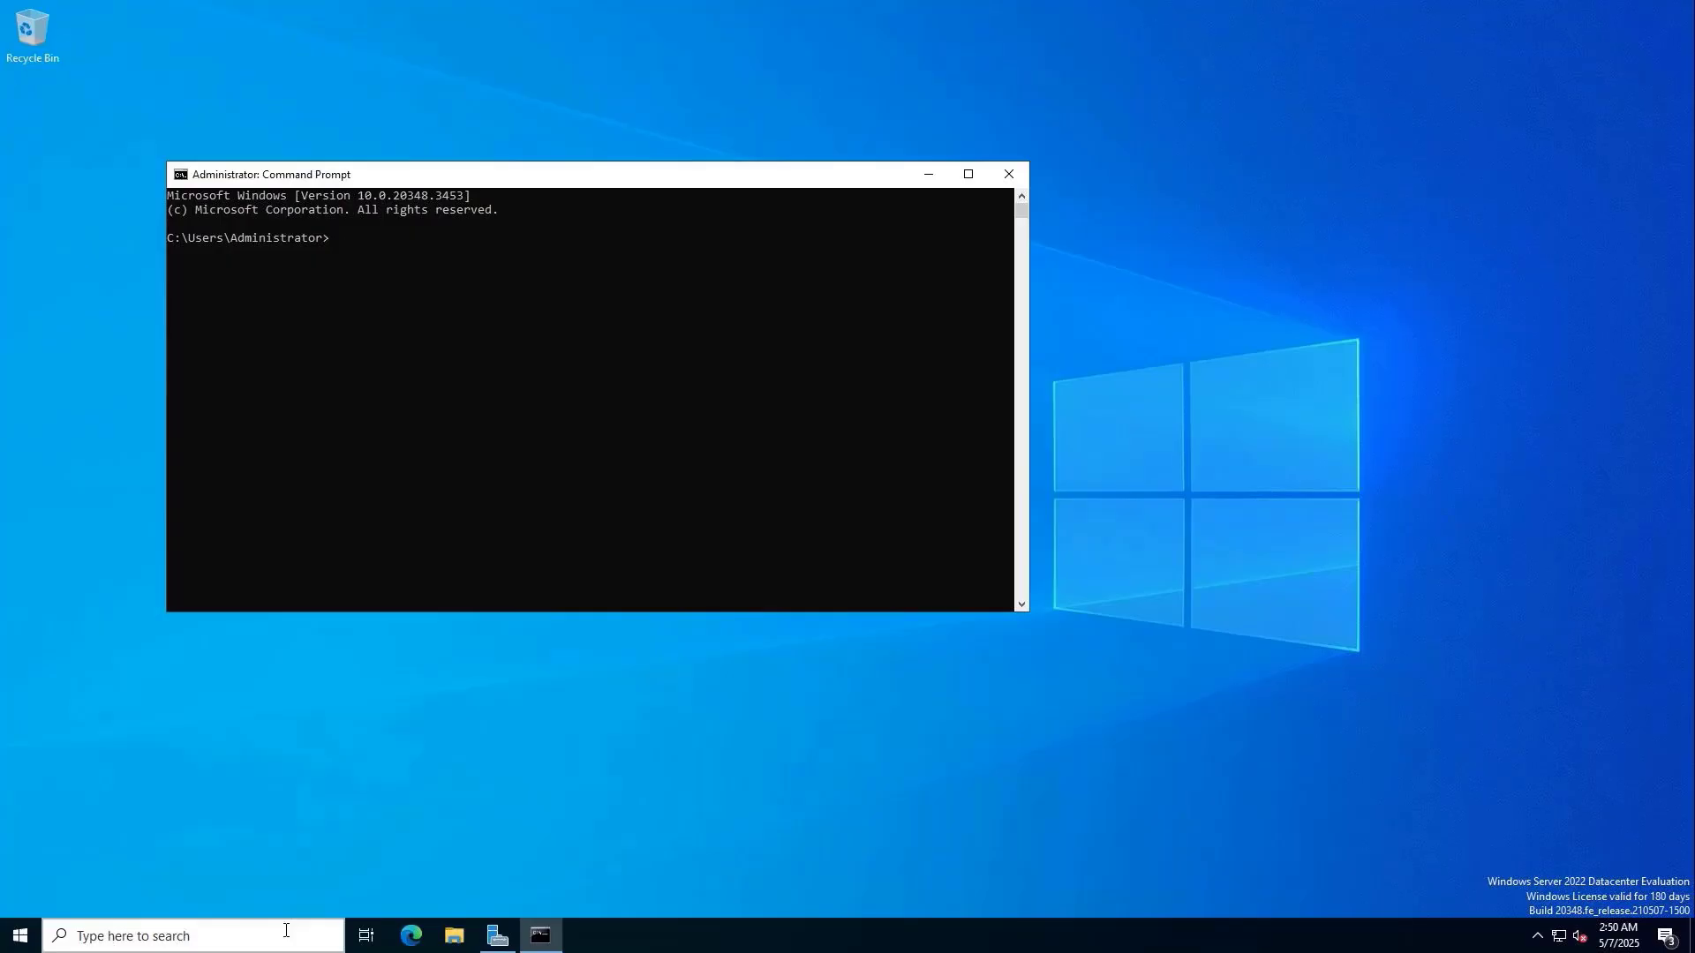
type("update")
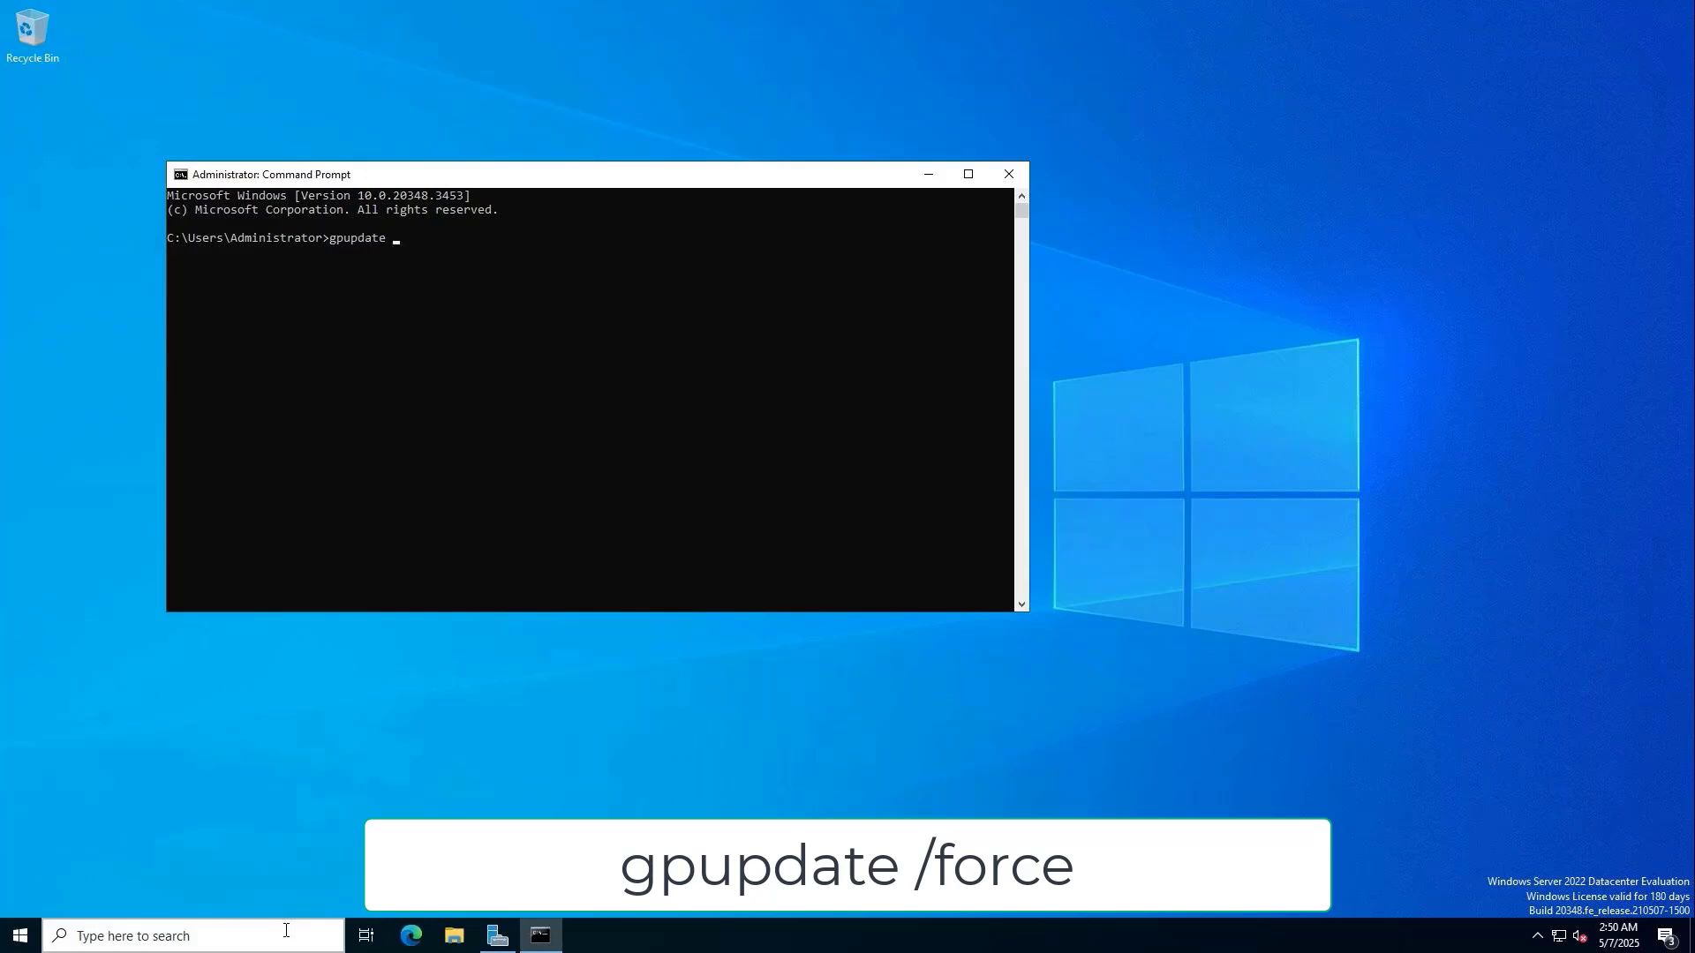
type(" /force")
key("Return")
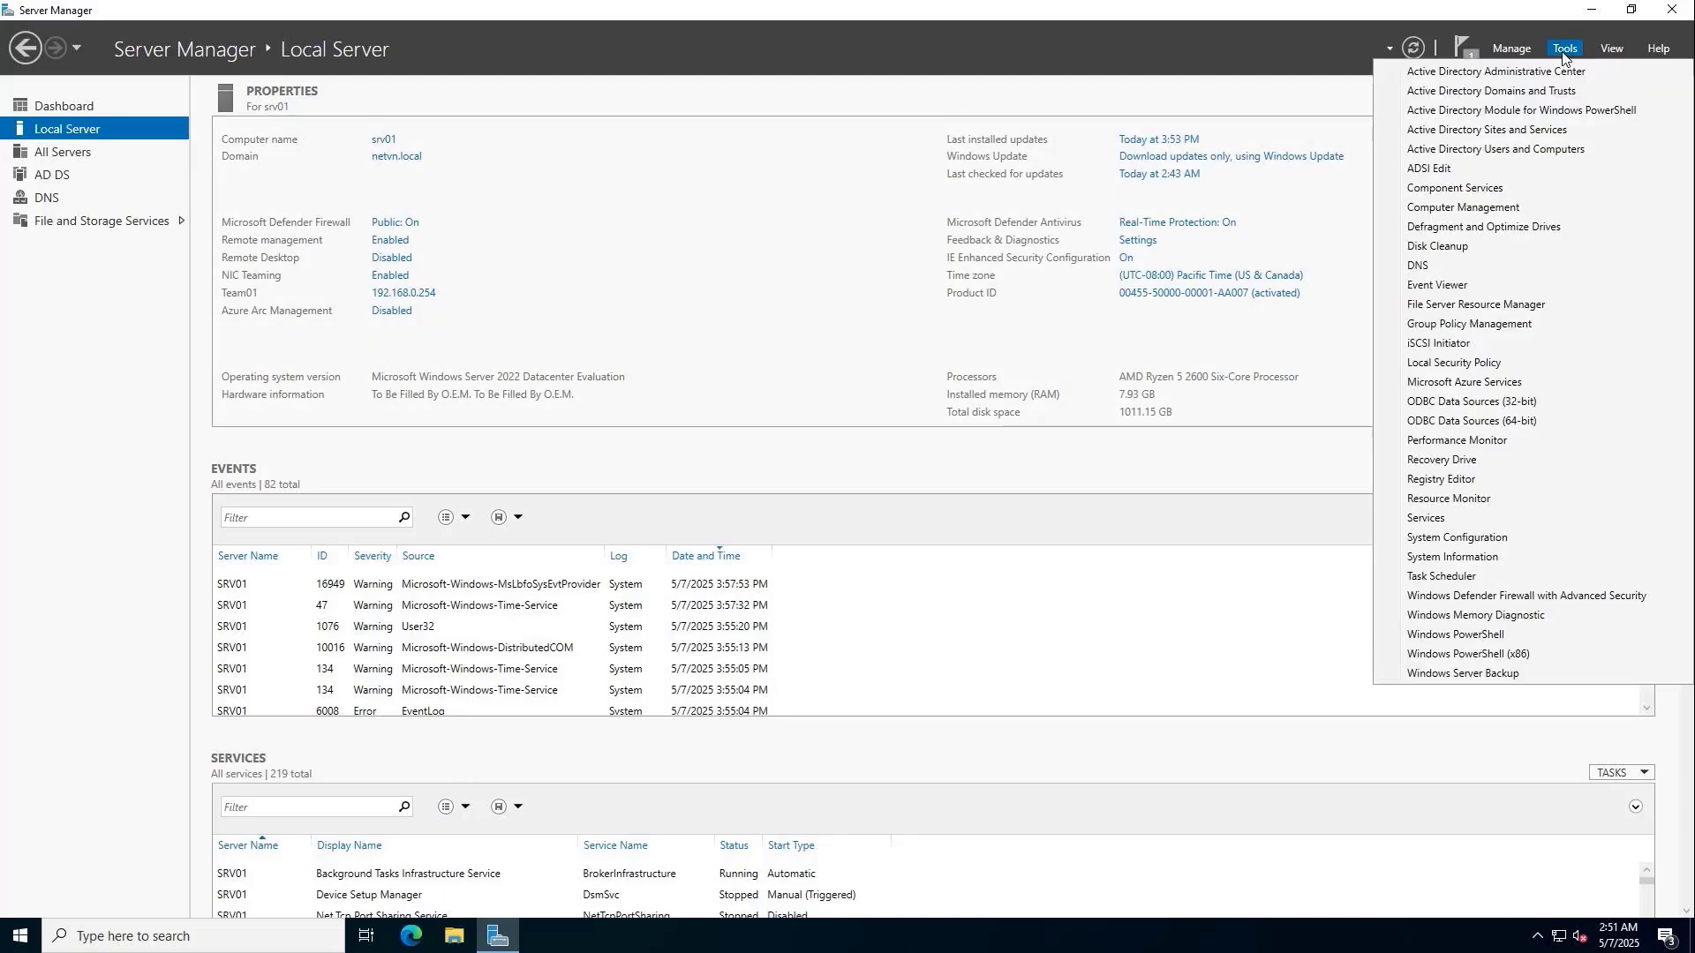
Open File Server Resource Manager and go to the Quotas list under Quota Management.
left_click(1499, 307)
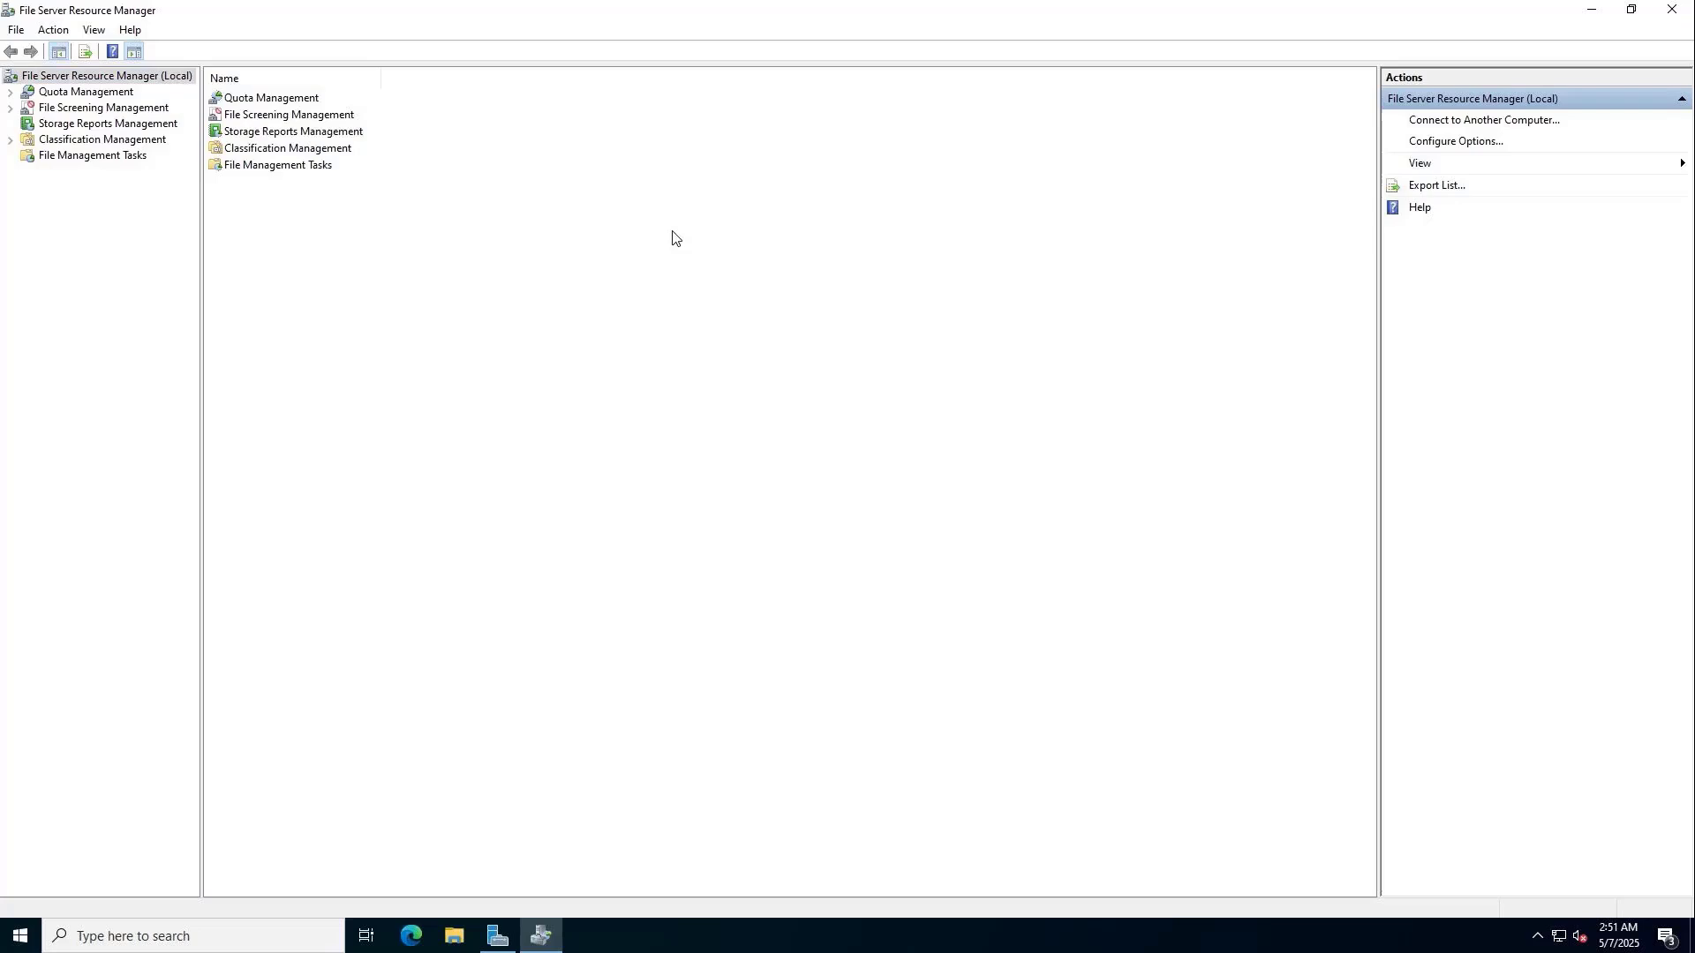
left_click(72, 93)
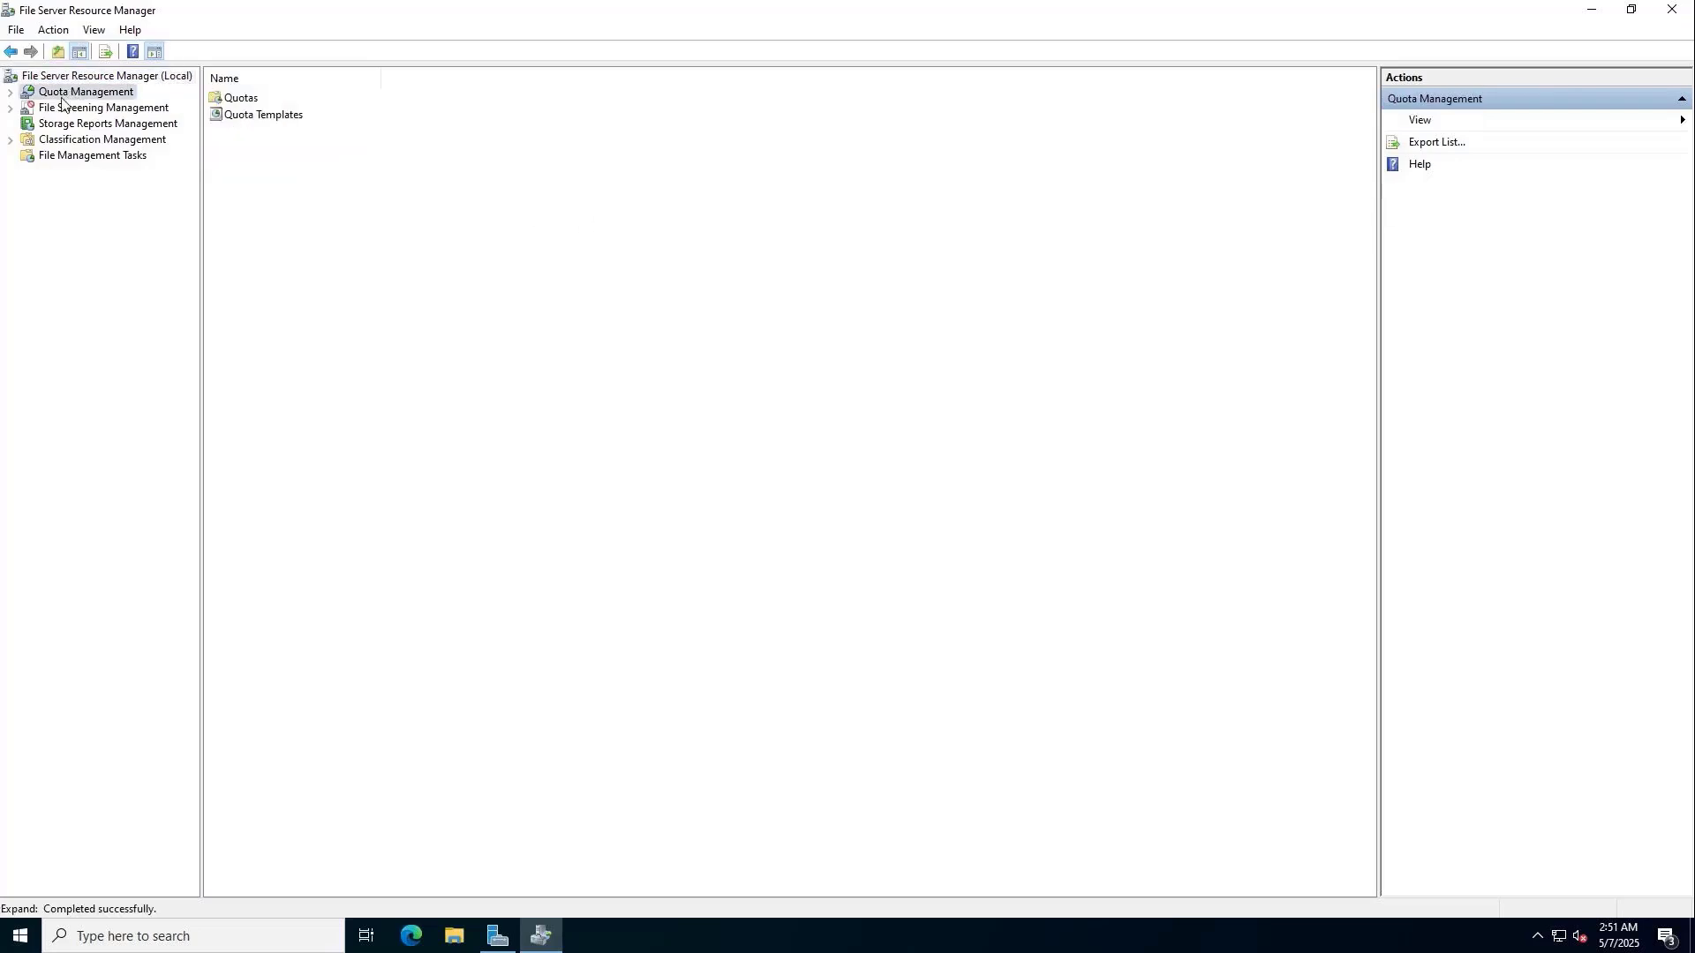
left_click(9, 92)
left_click(81, 124)
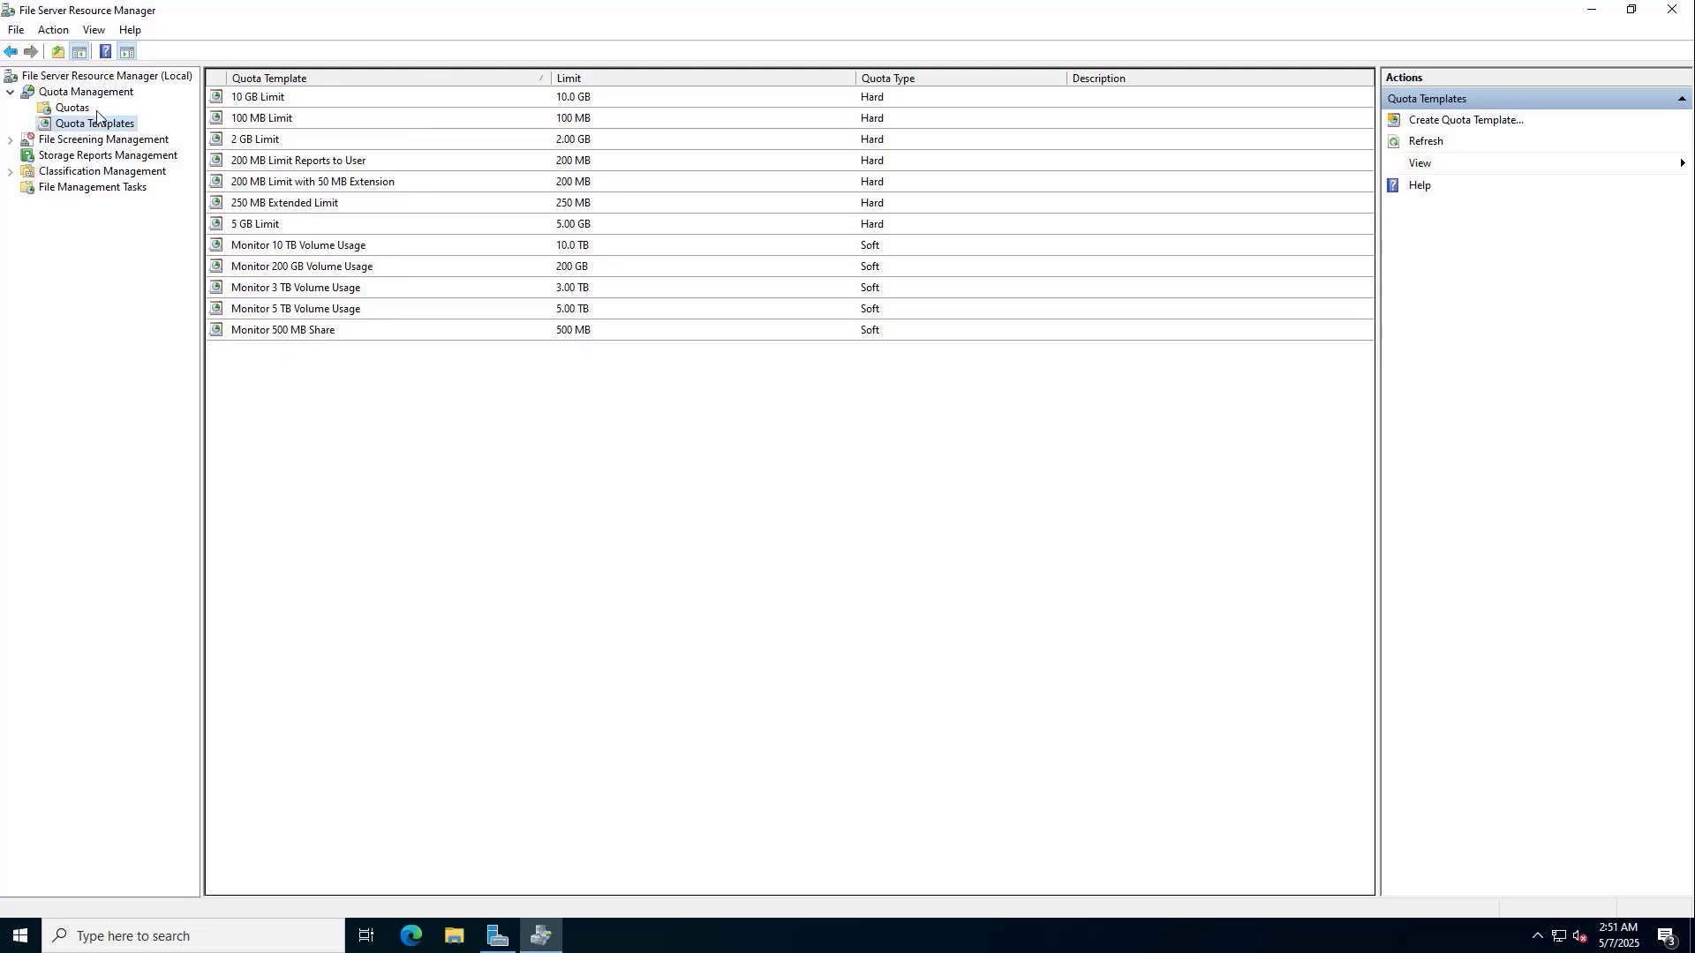
left_click(88, 109)
Start a new quota with the path F:\Shares\Data\IT.
right_click(289, 147)
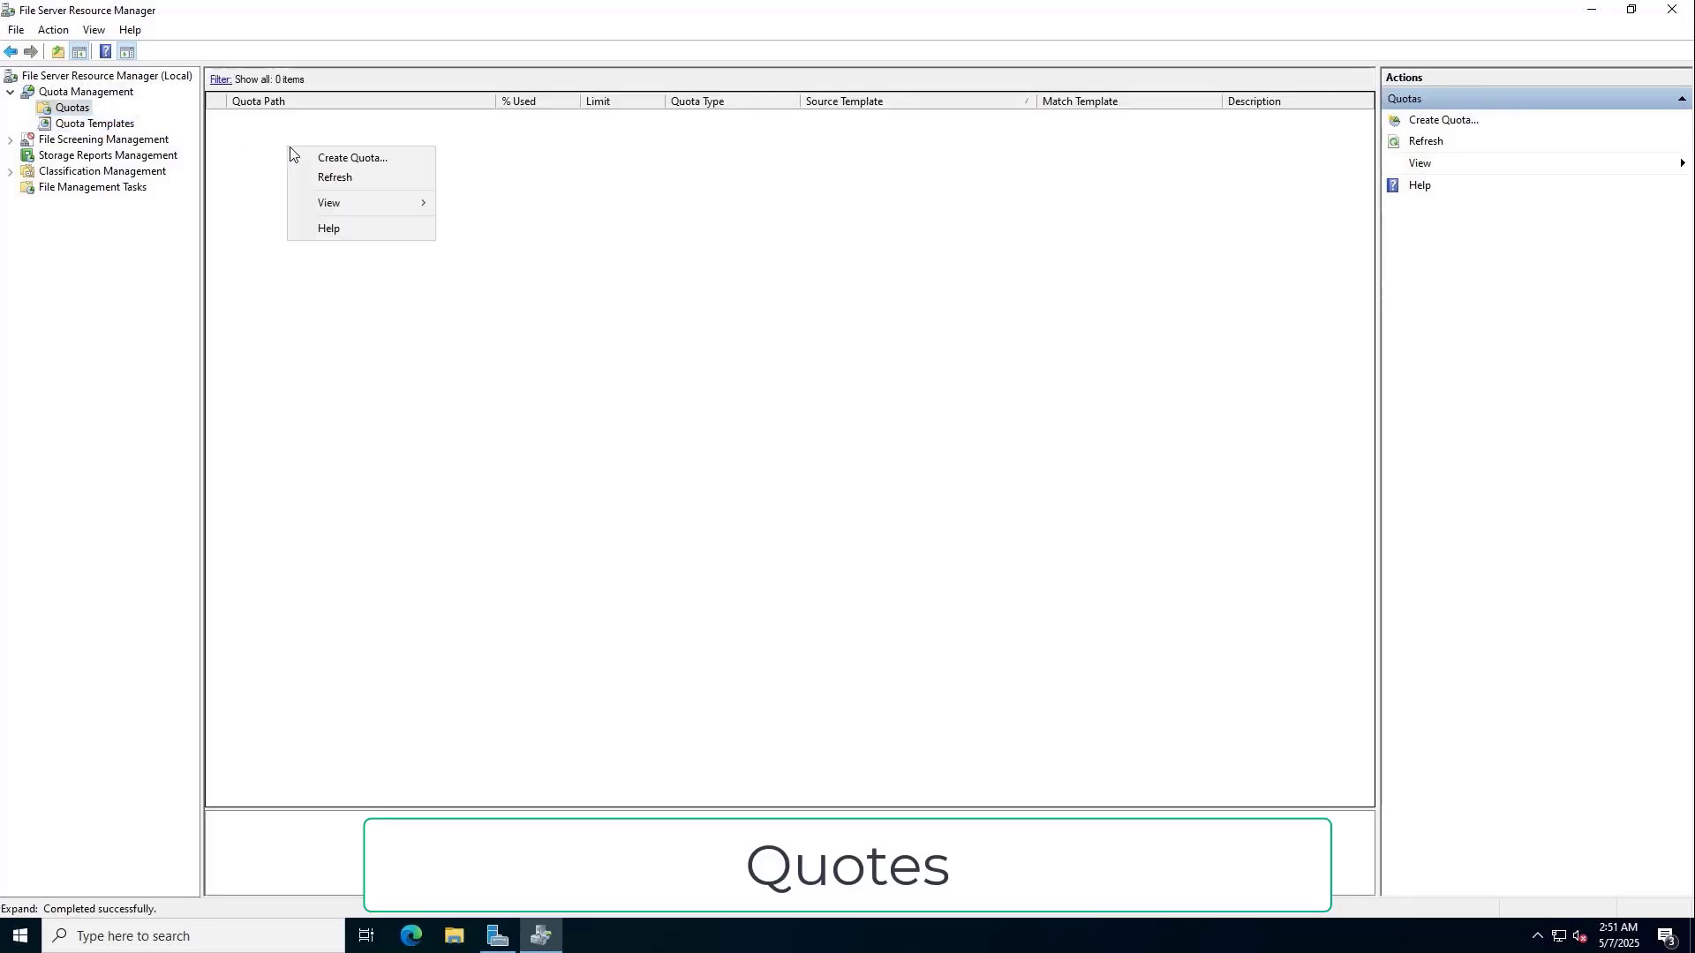
left_click(331, 159)
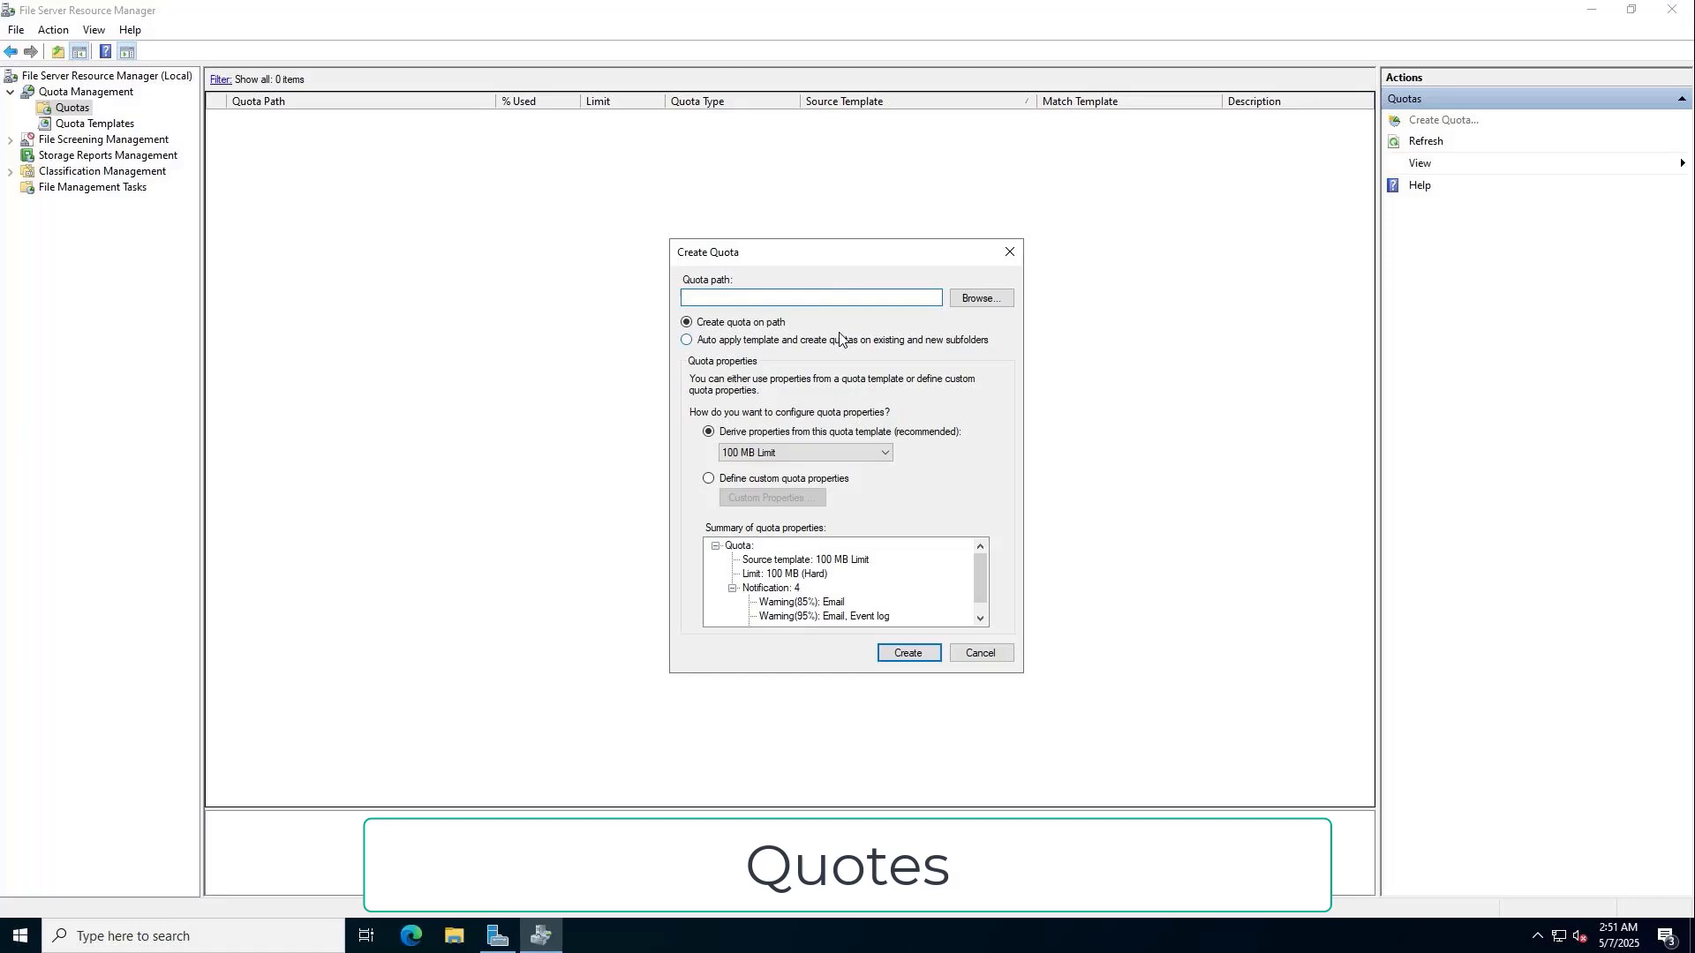
left_click(977, 298)
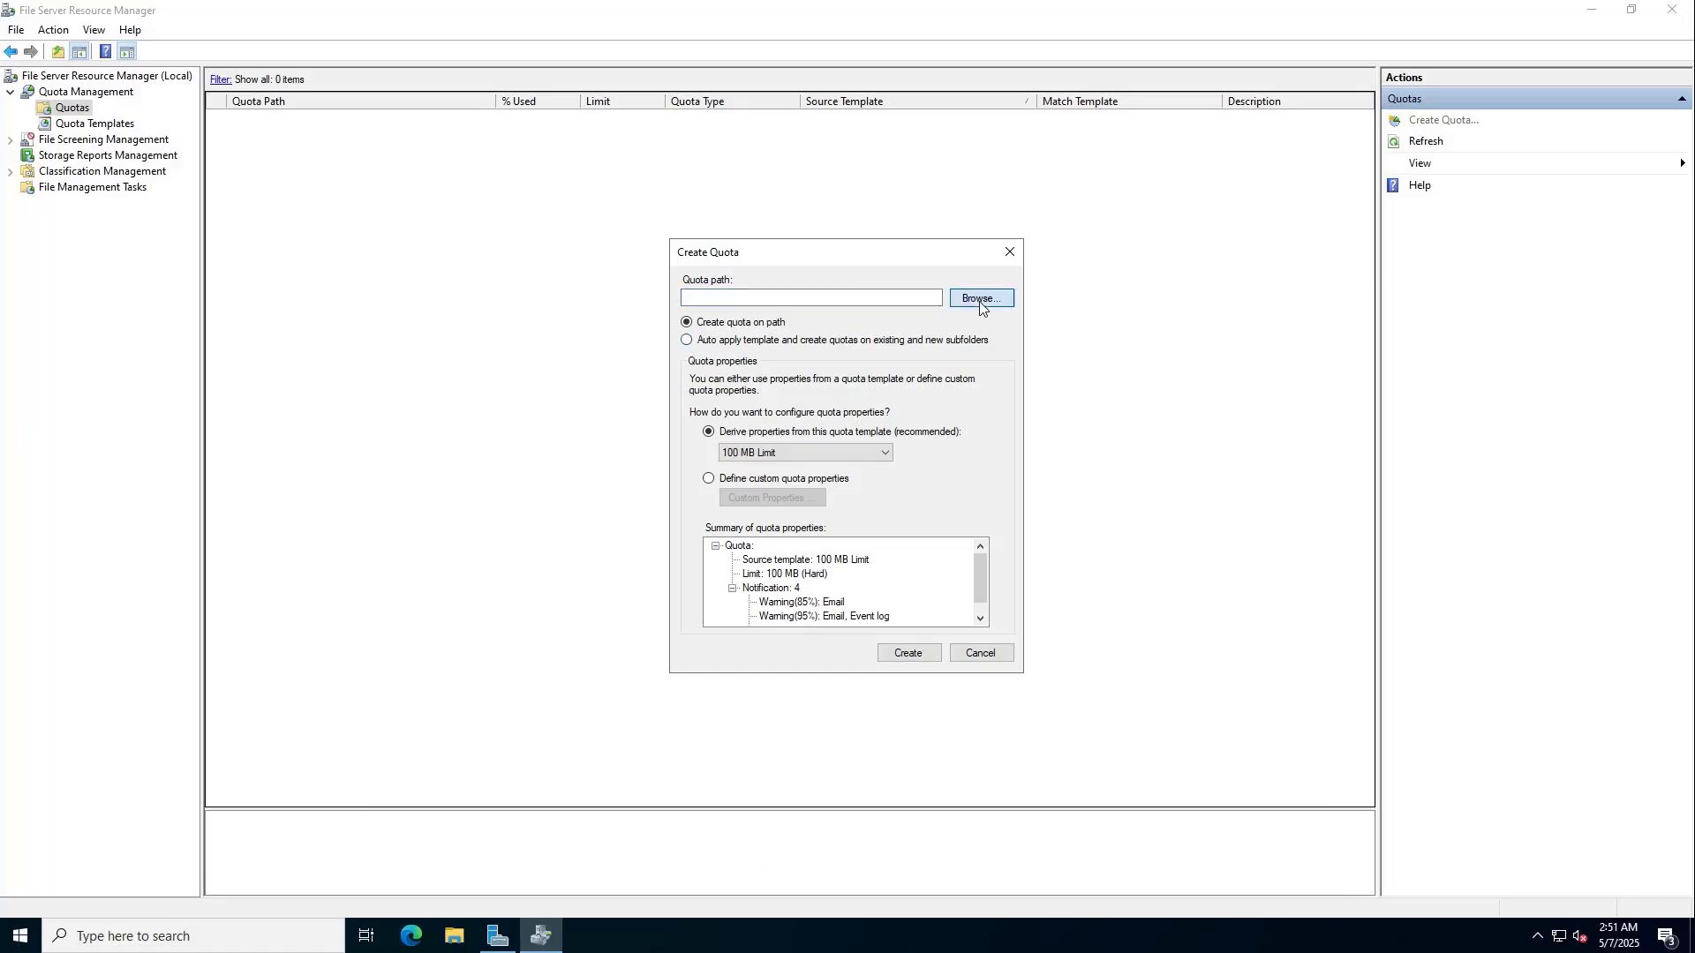
left_click(768, 561)
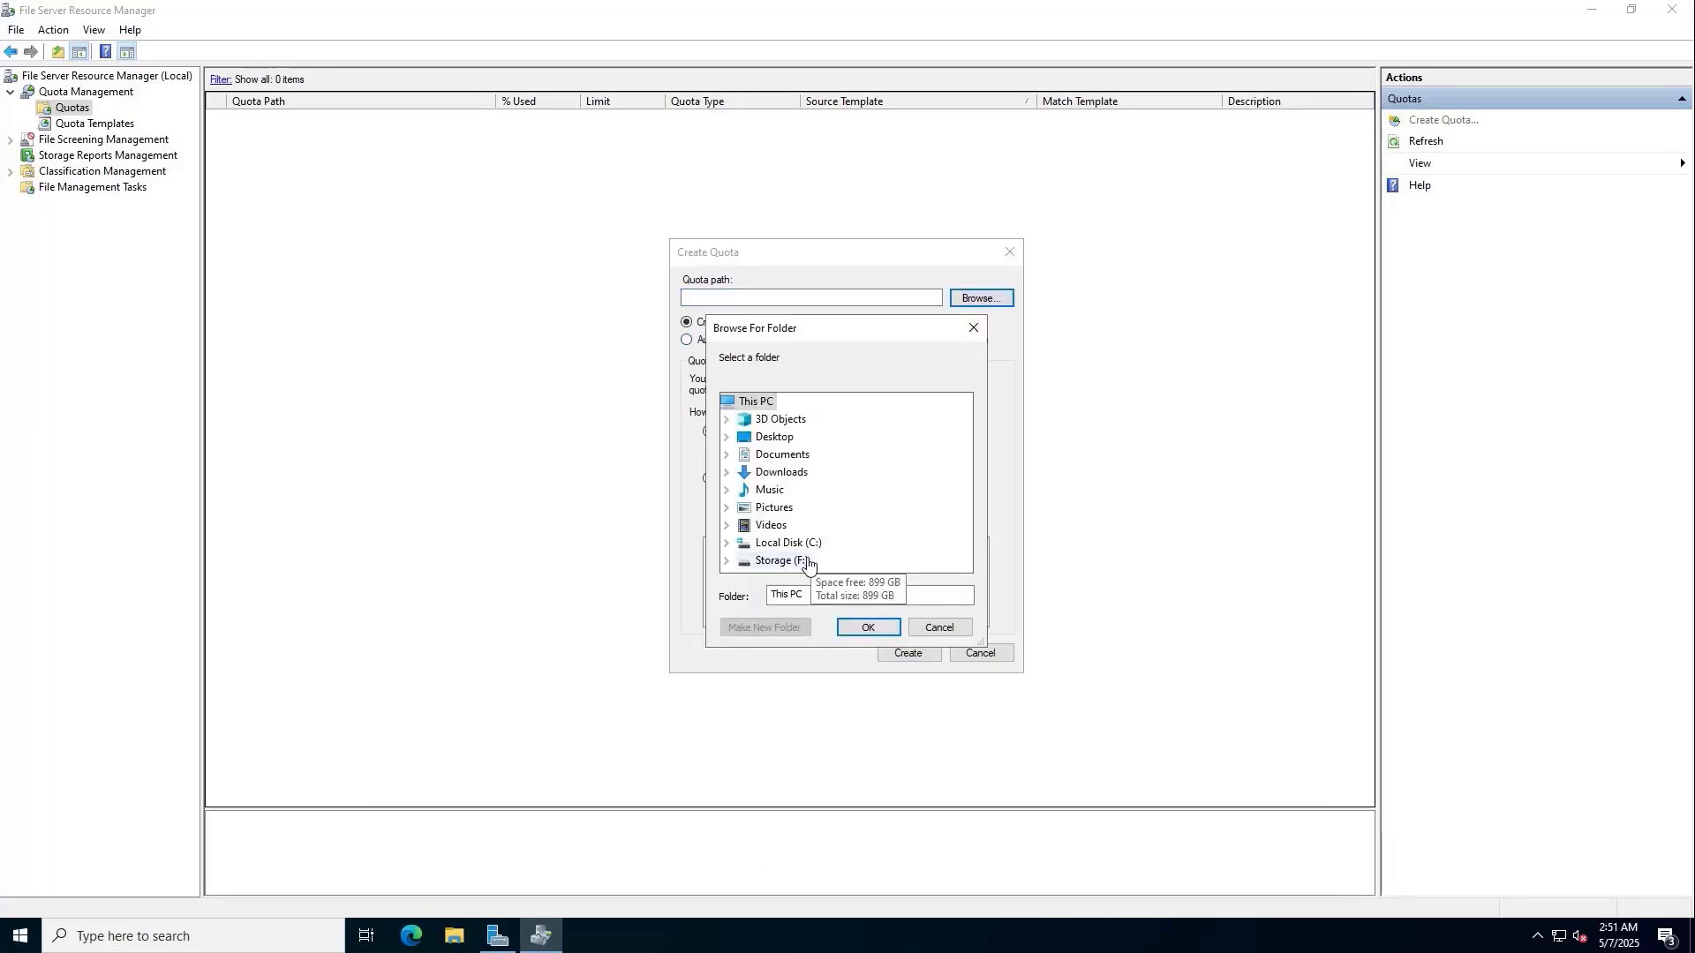
double_click(768, 561)
scroll(816, 561, "down", 1)
left_click(811, 562)
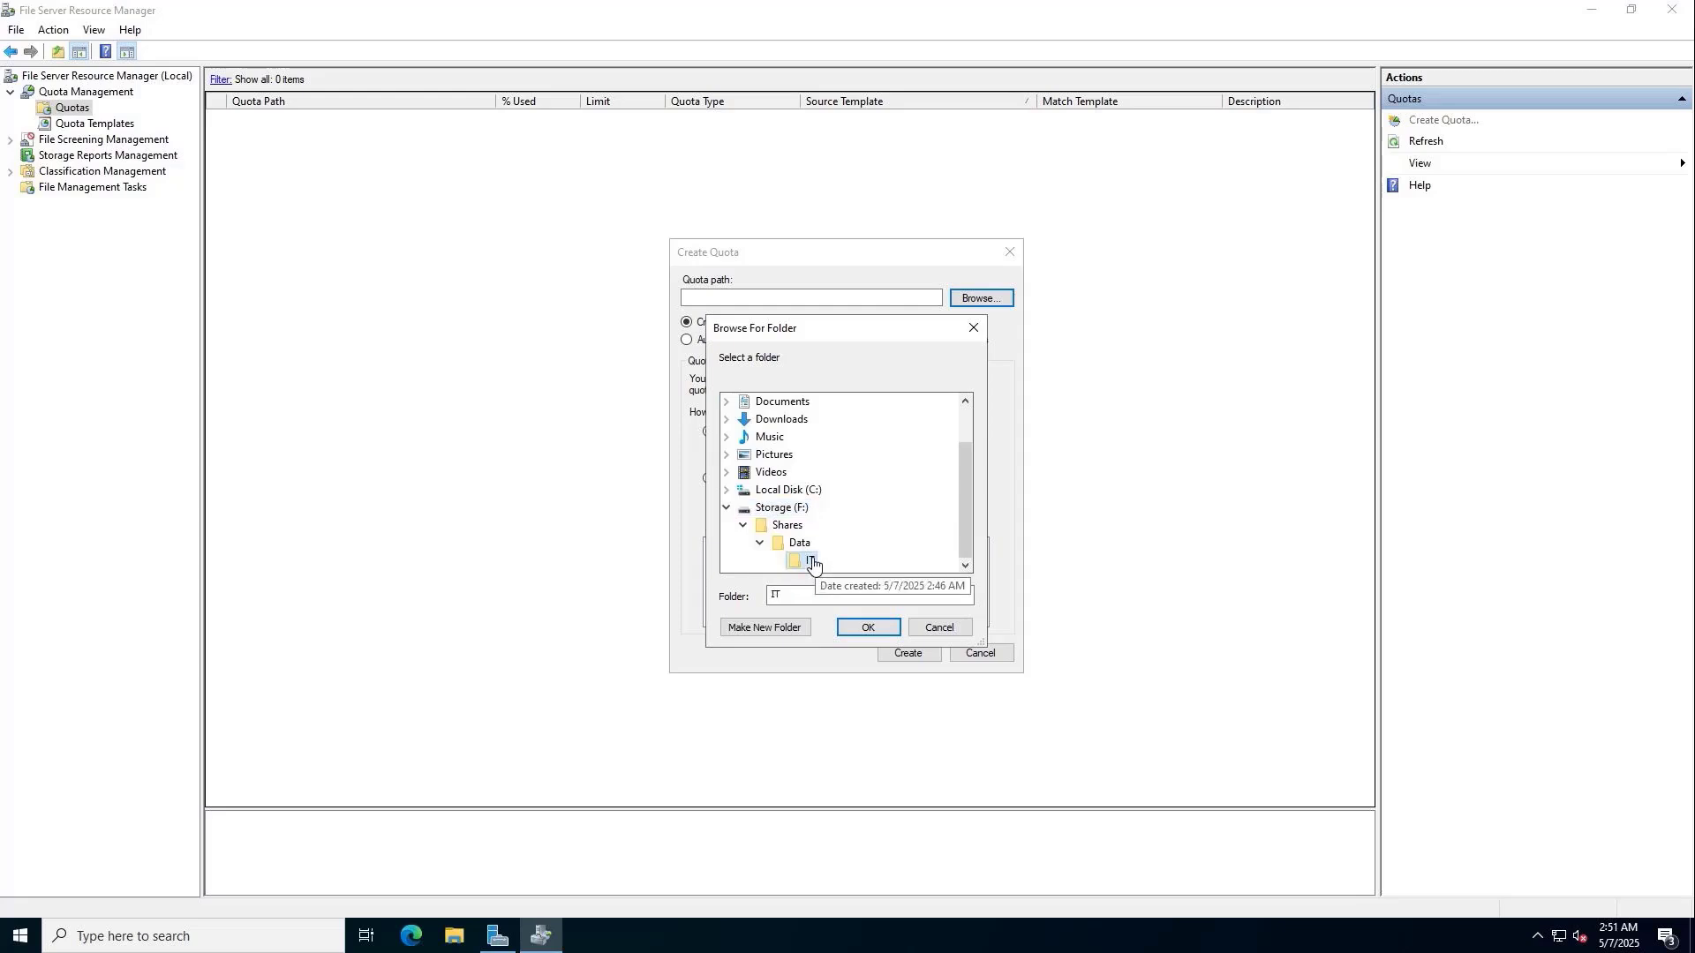
left_click(869, 627)
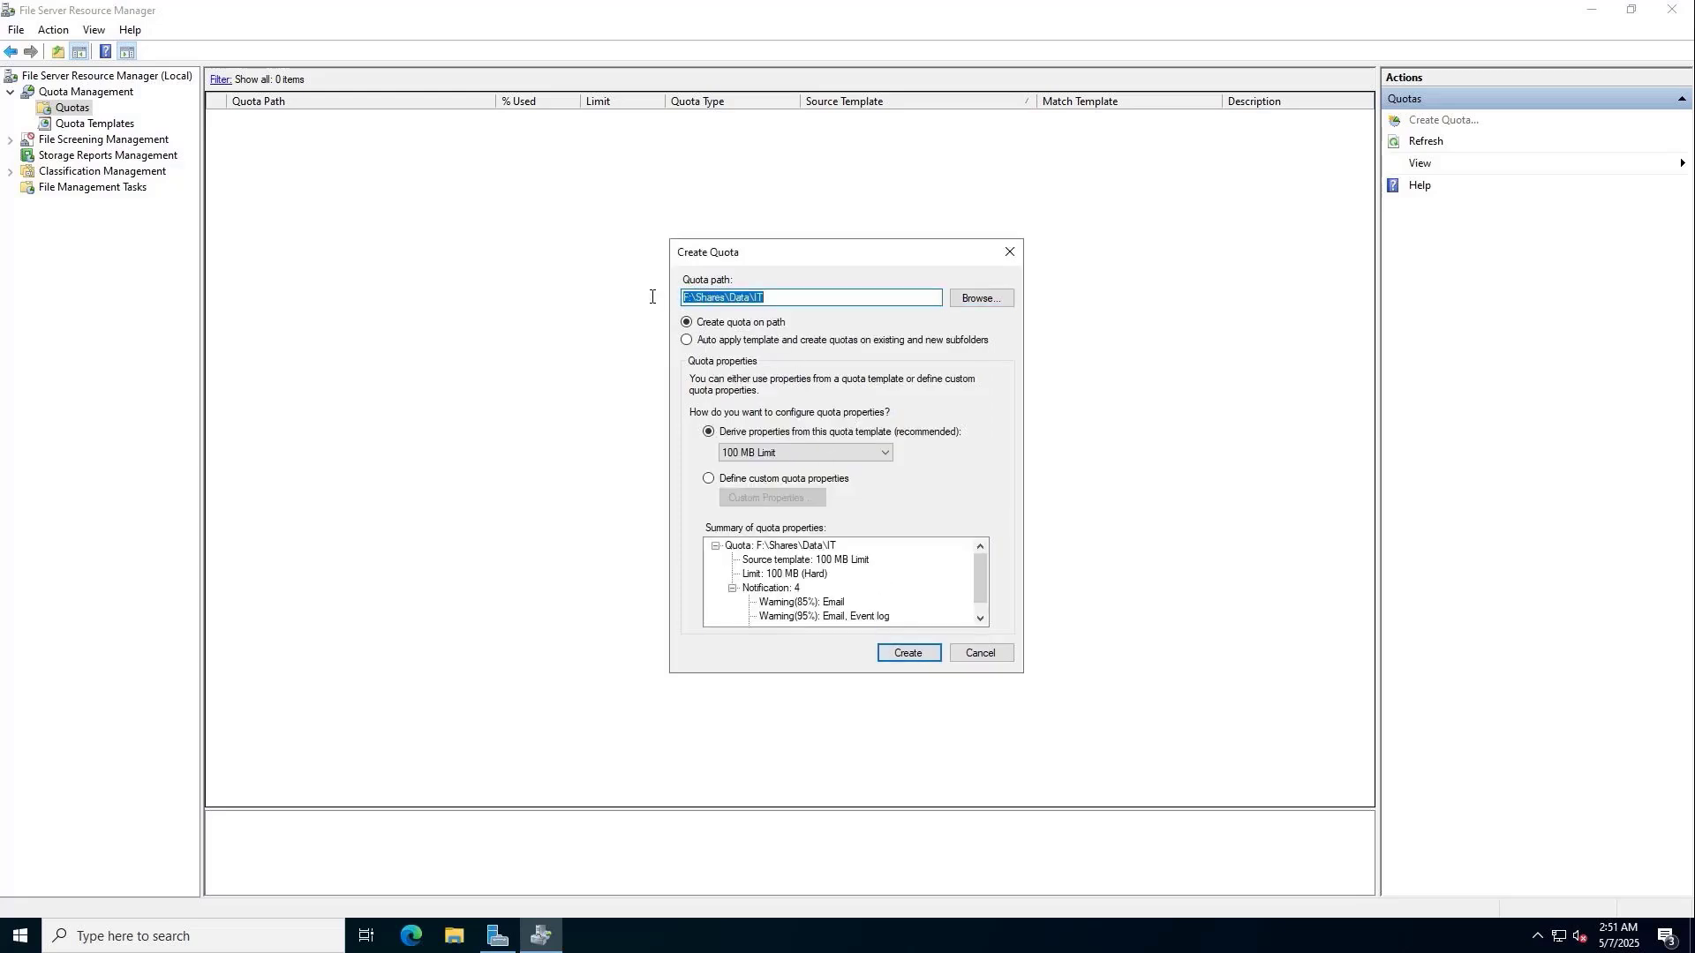
Base custom properties on 10 GB Limit, describe it 'IT Quota', set 100 GB, save without a template.
left_click(793, 480)
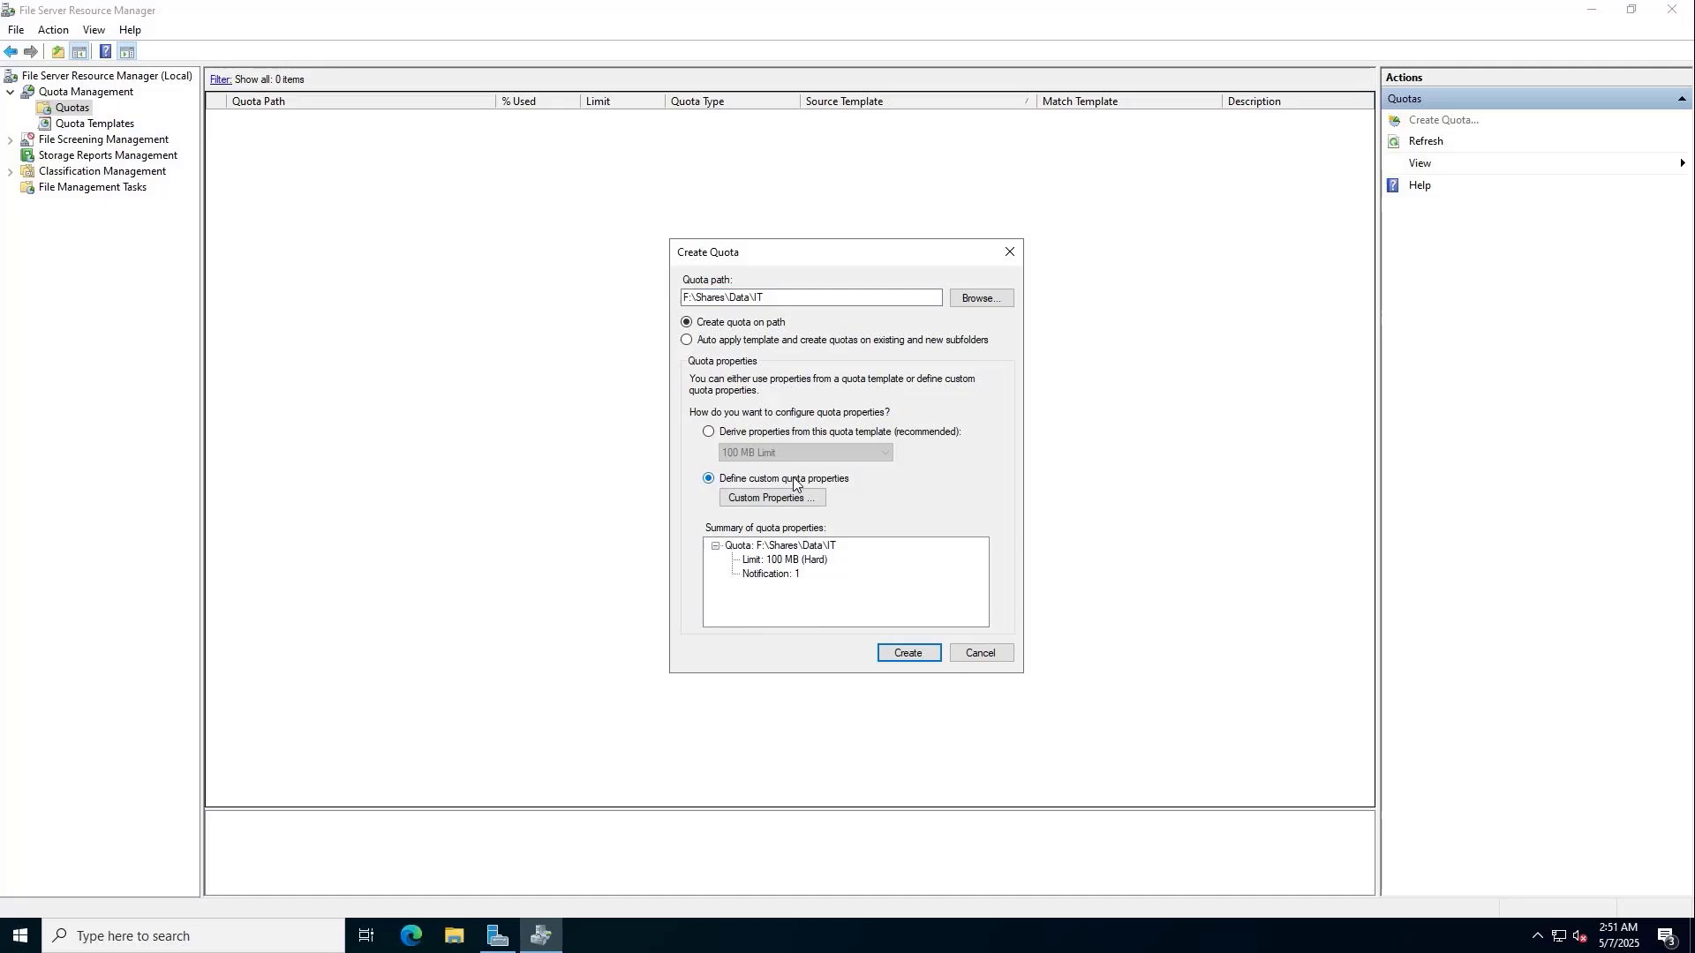
left_click(792, 499)
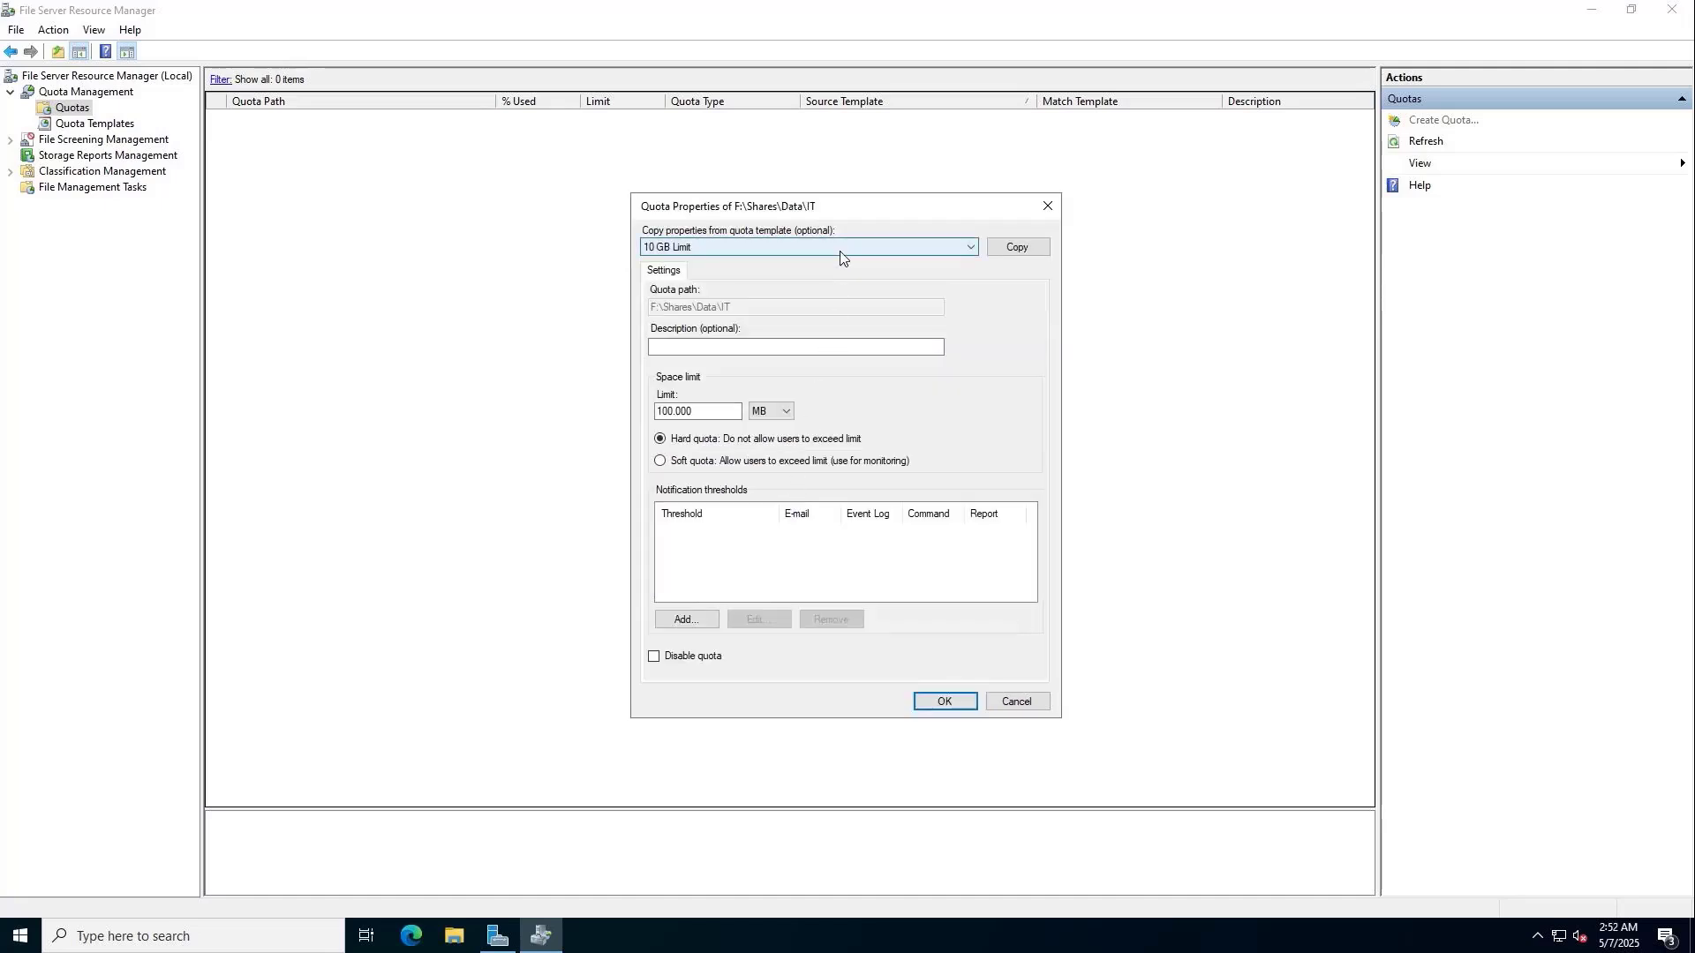
left_click(1018, 249)
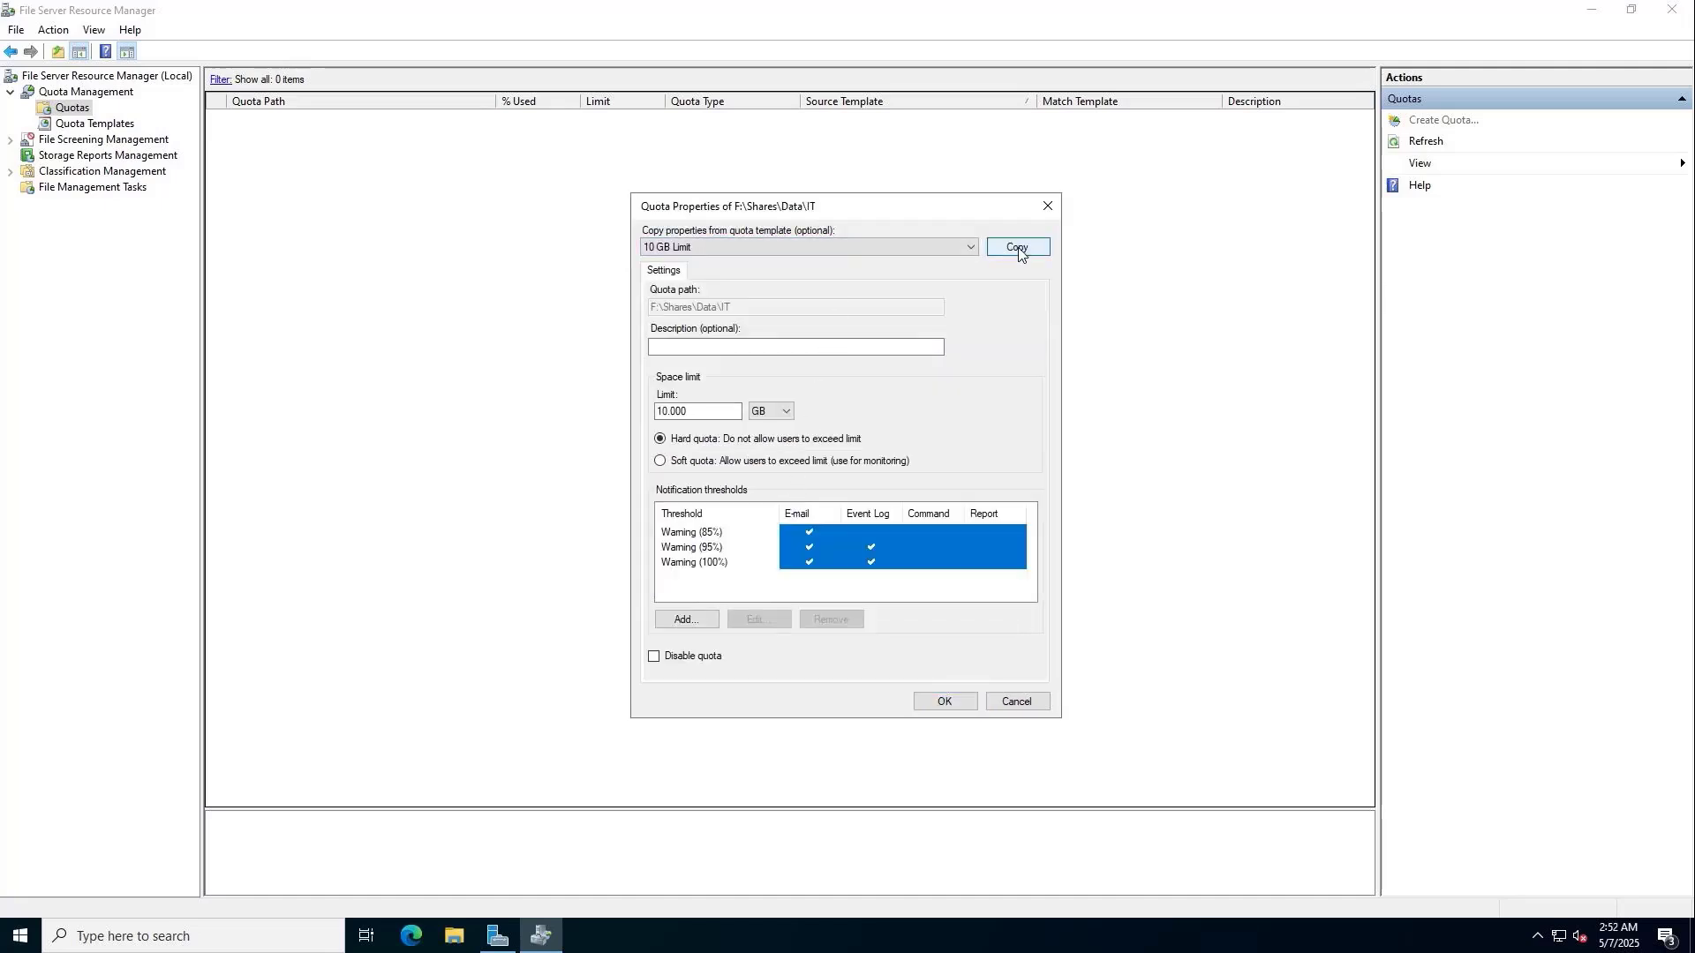
left_click(777, 348)
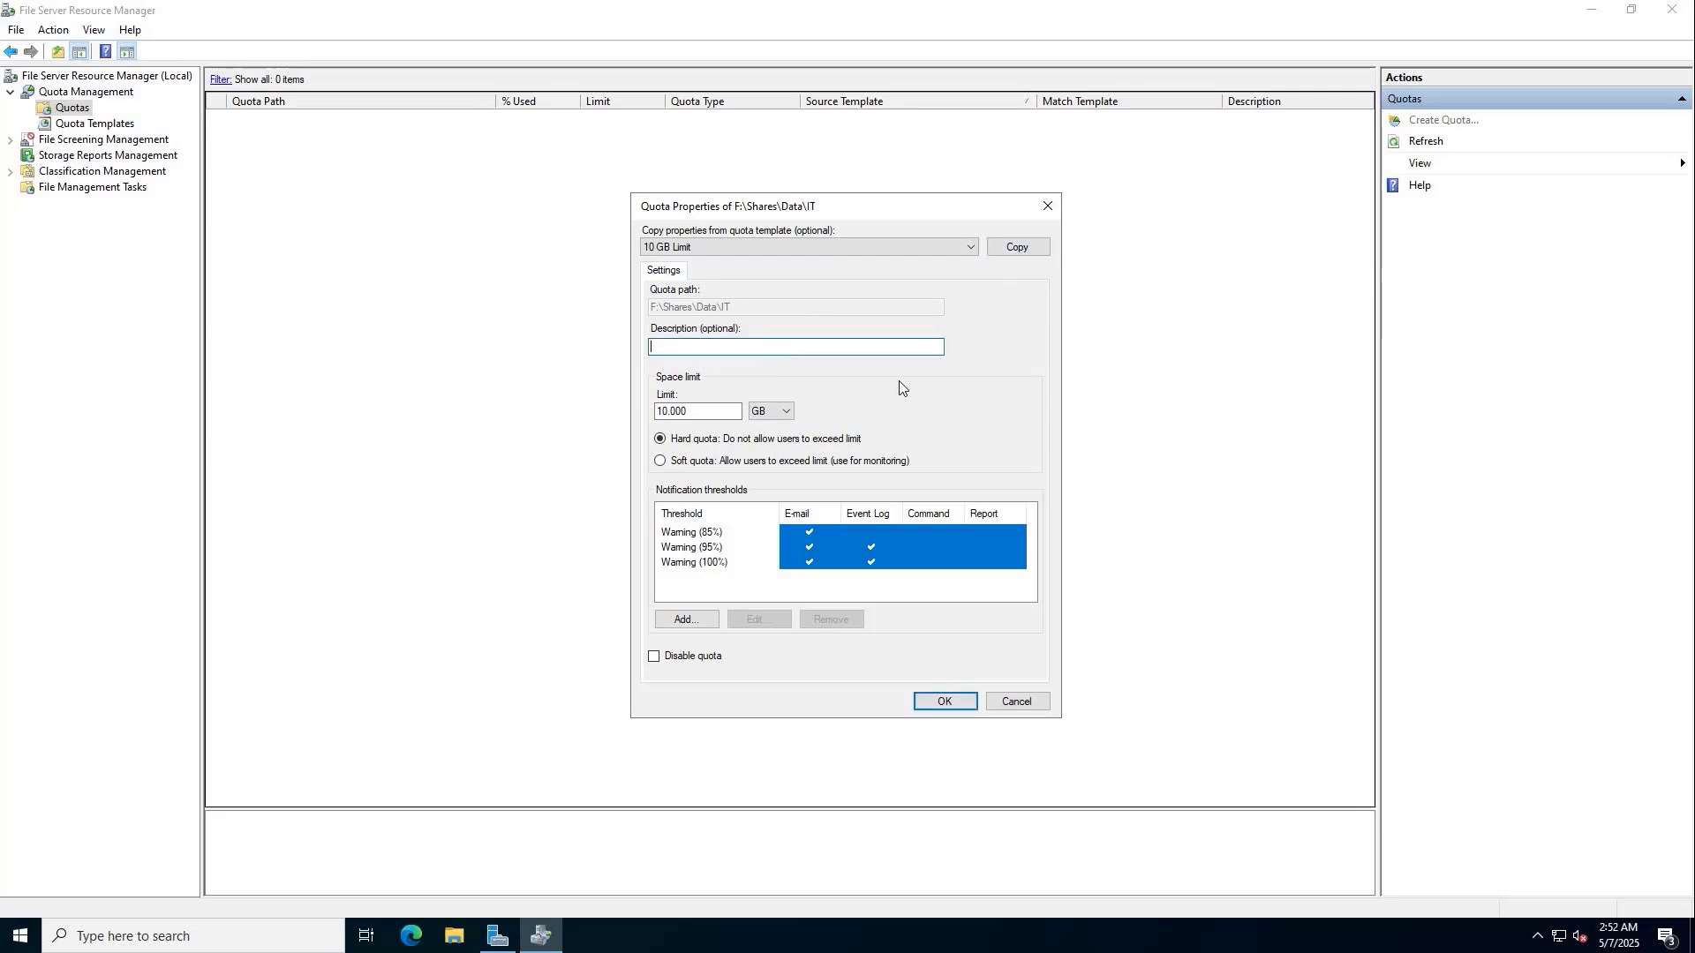
type("IT Q")
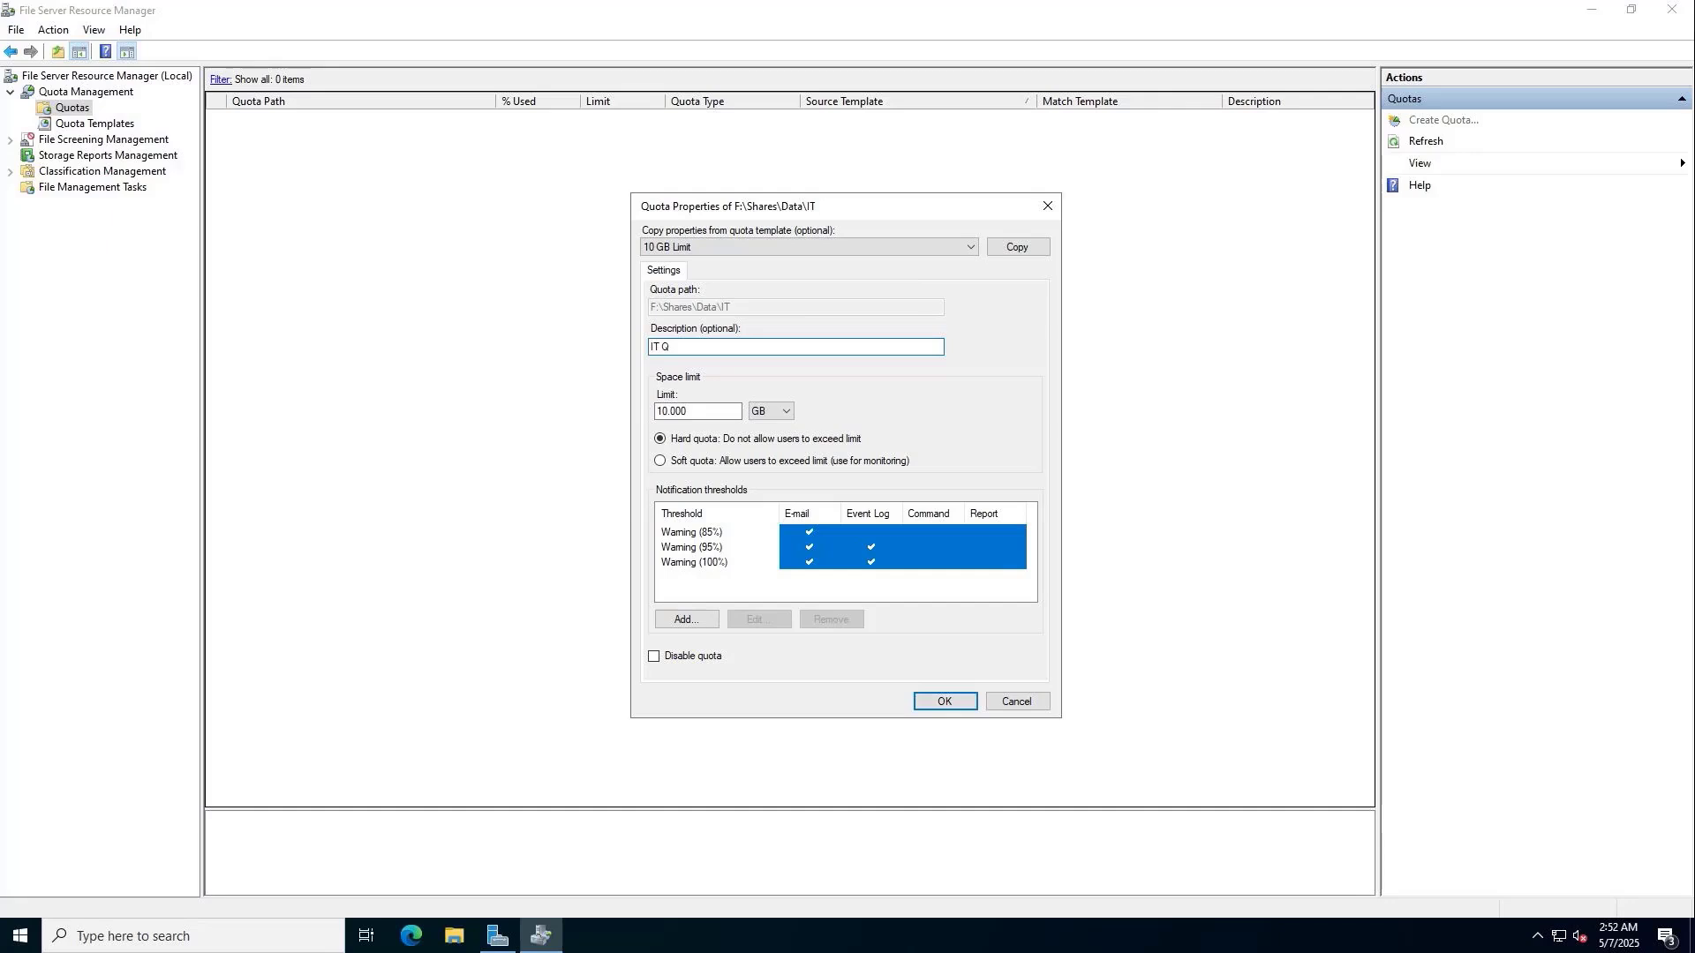
type("uota")
key("Tab")
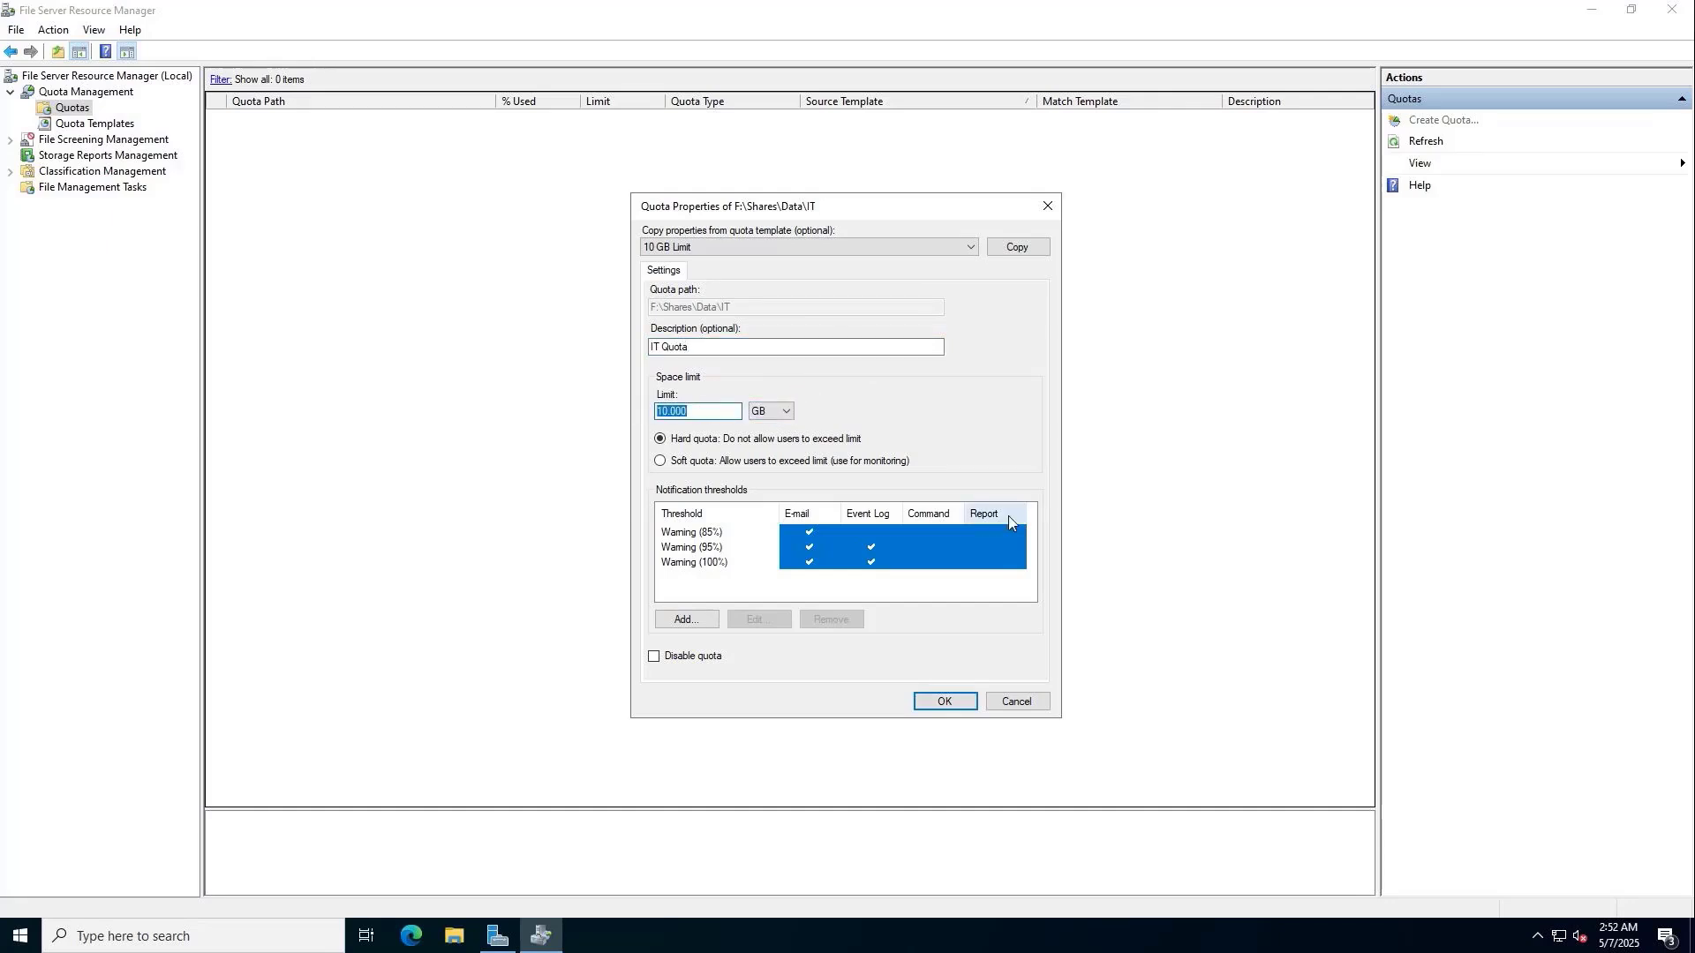
type("100")
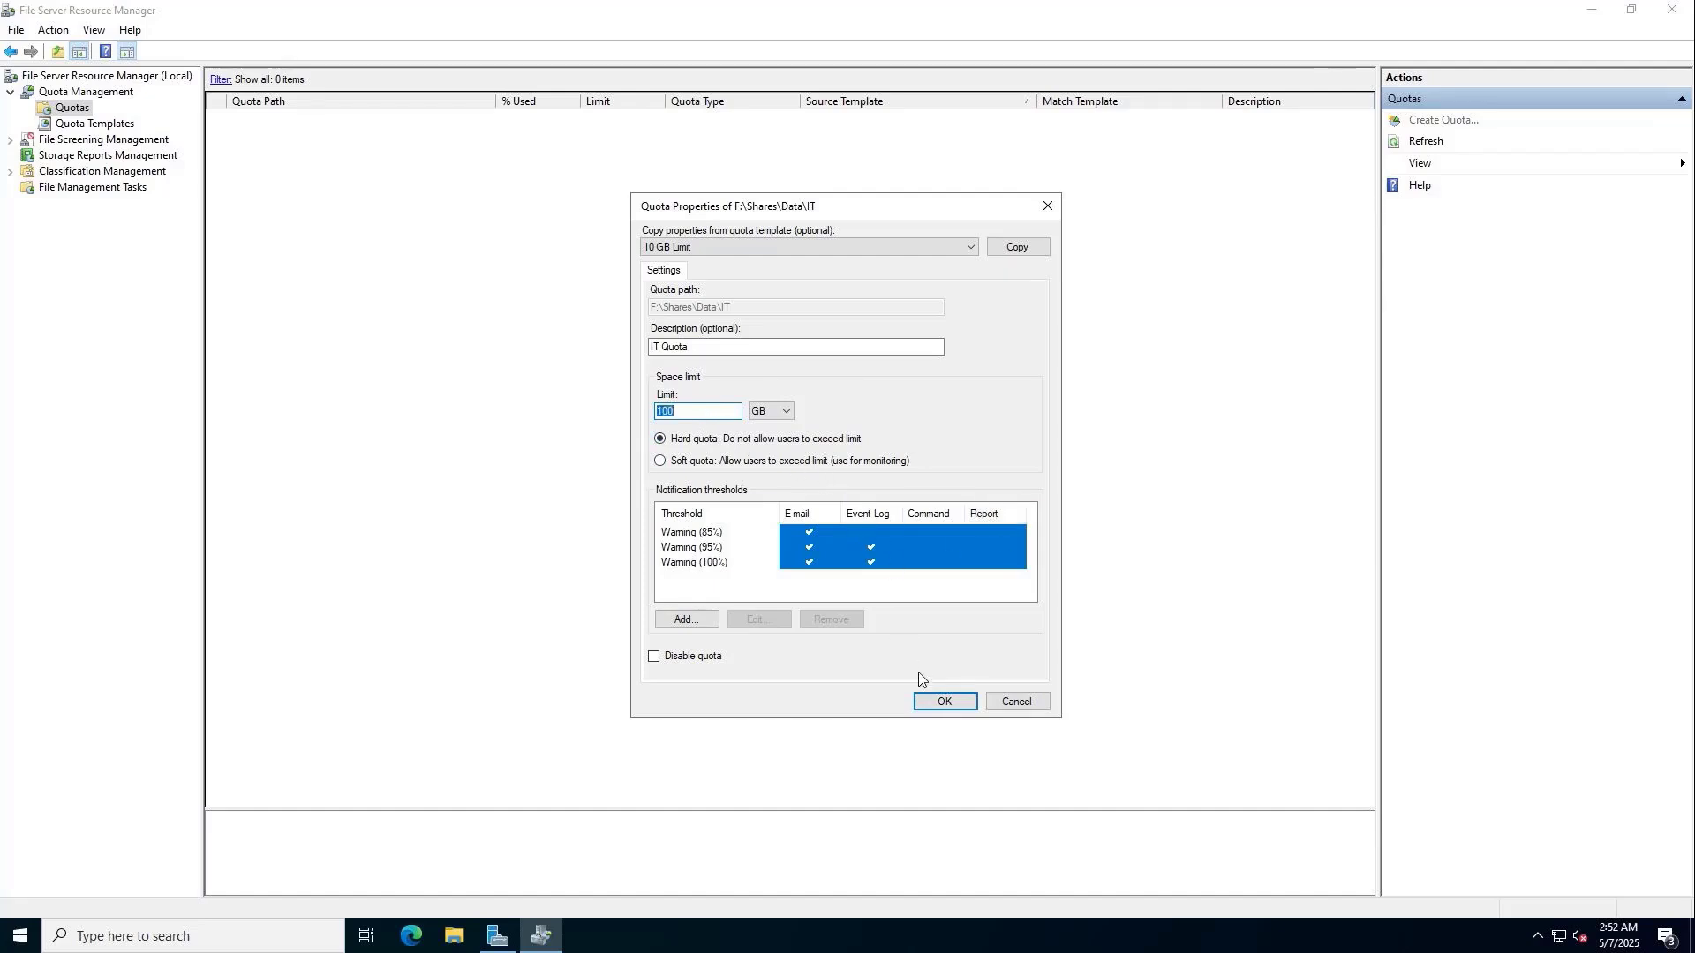
left_click(943, 702)
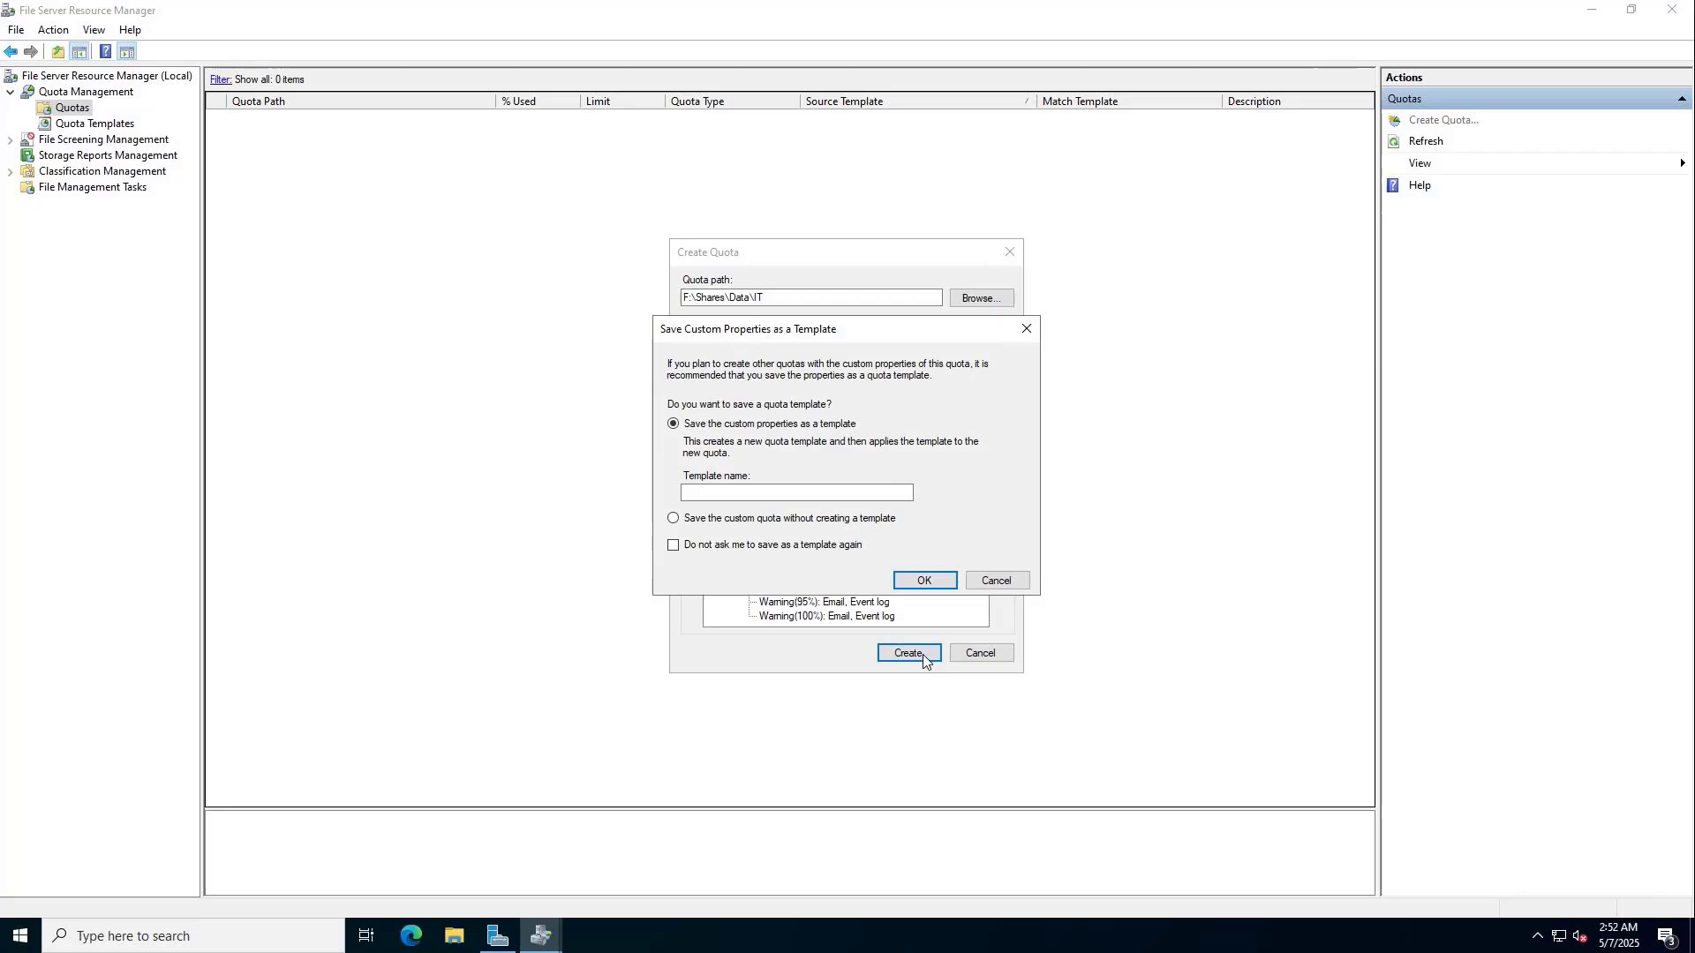
left_click(701, 522)
left_click(925, 580)
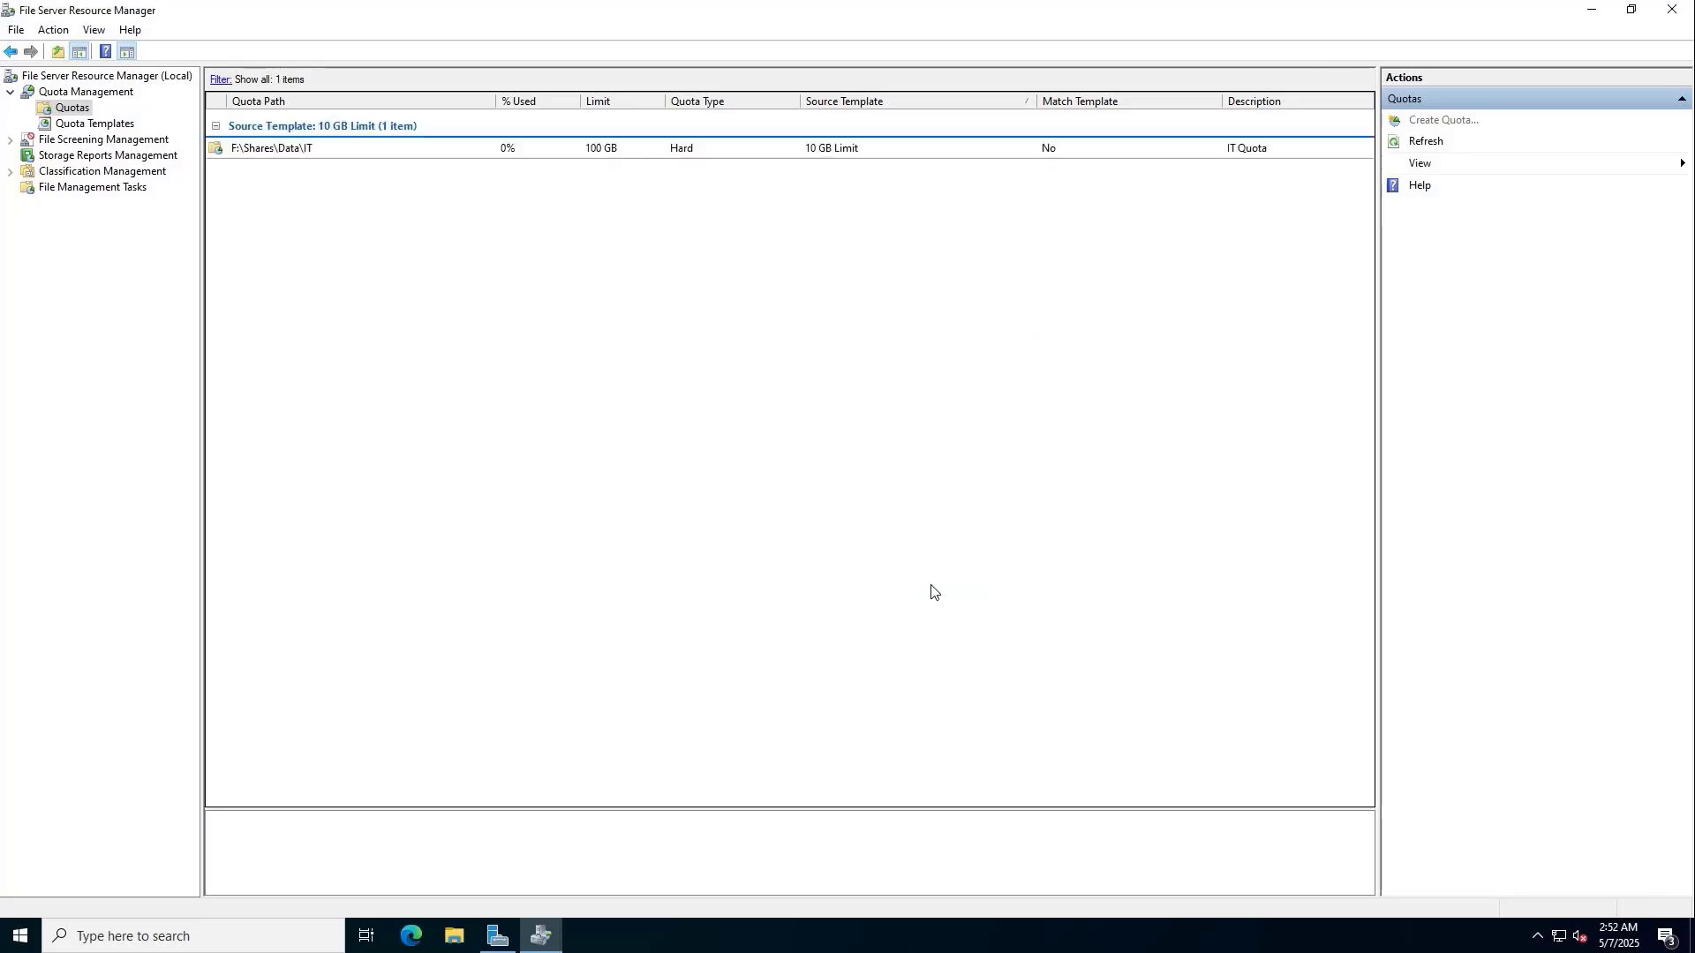
Start a file screen from the Block Audio and Video Files template in File Screen Templates.
left_click(353, 155)
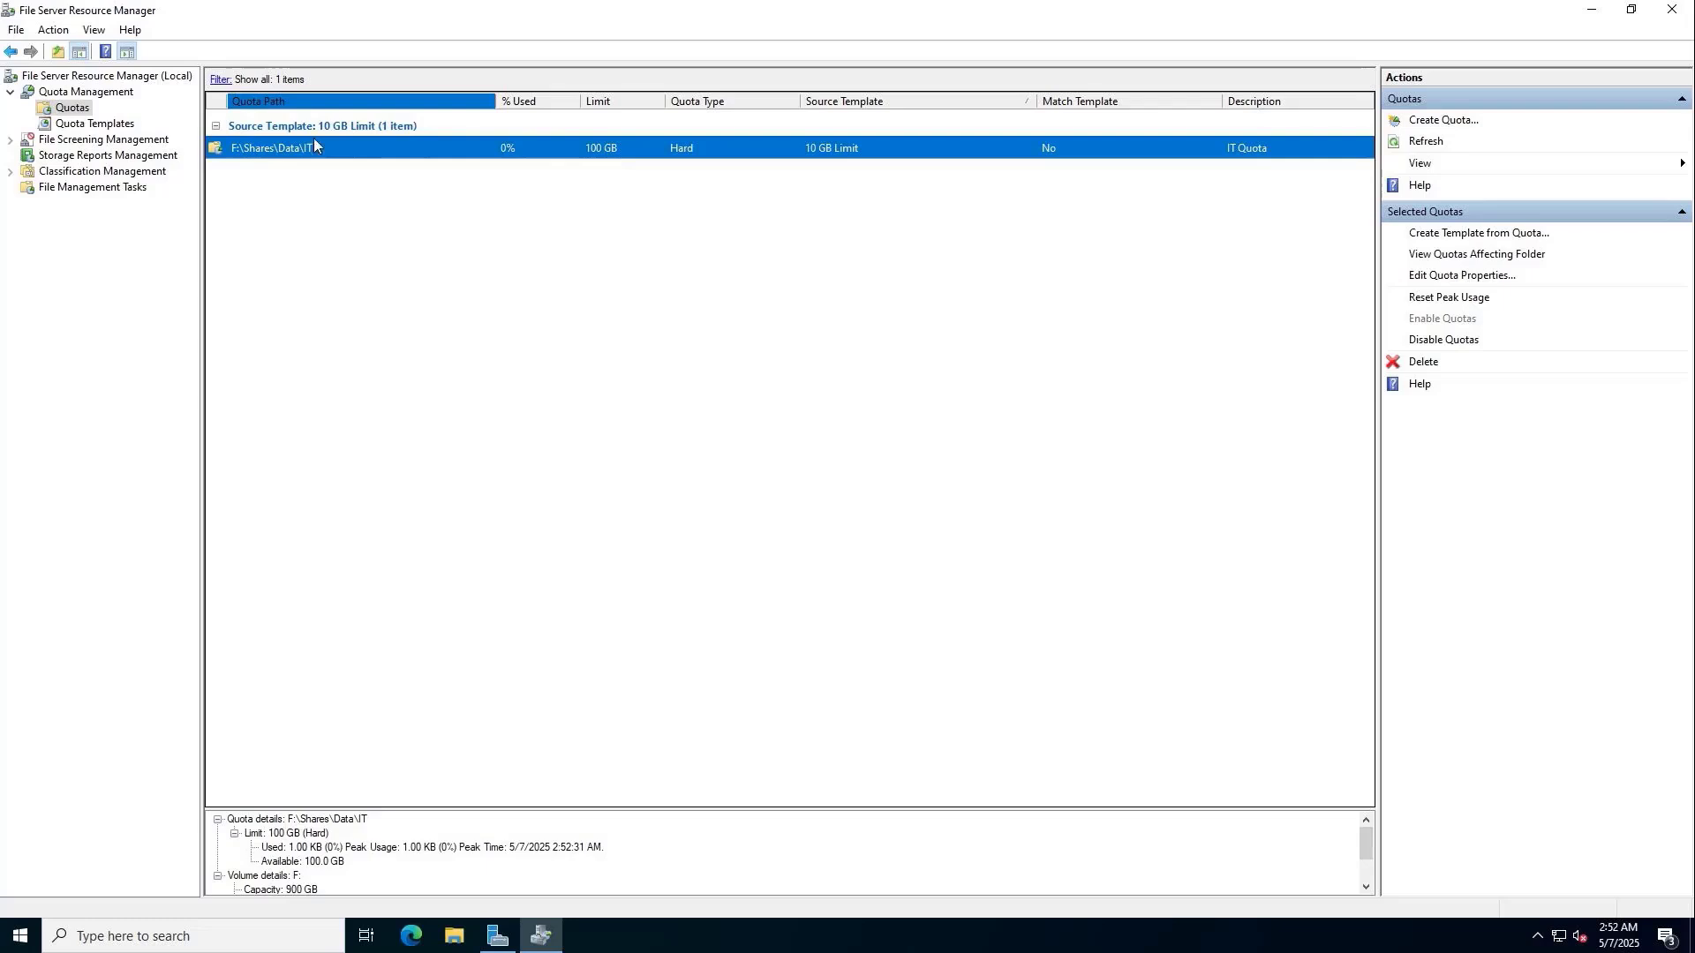
left_click(168, 141)
left_click(11, 140)
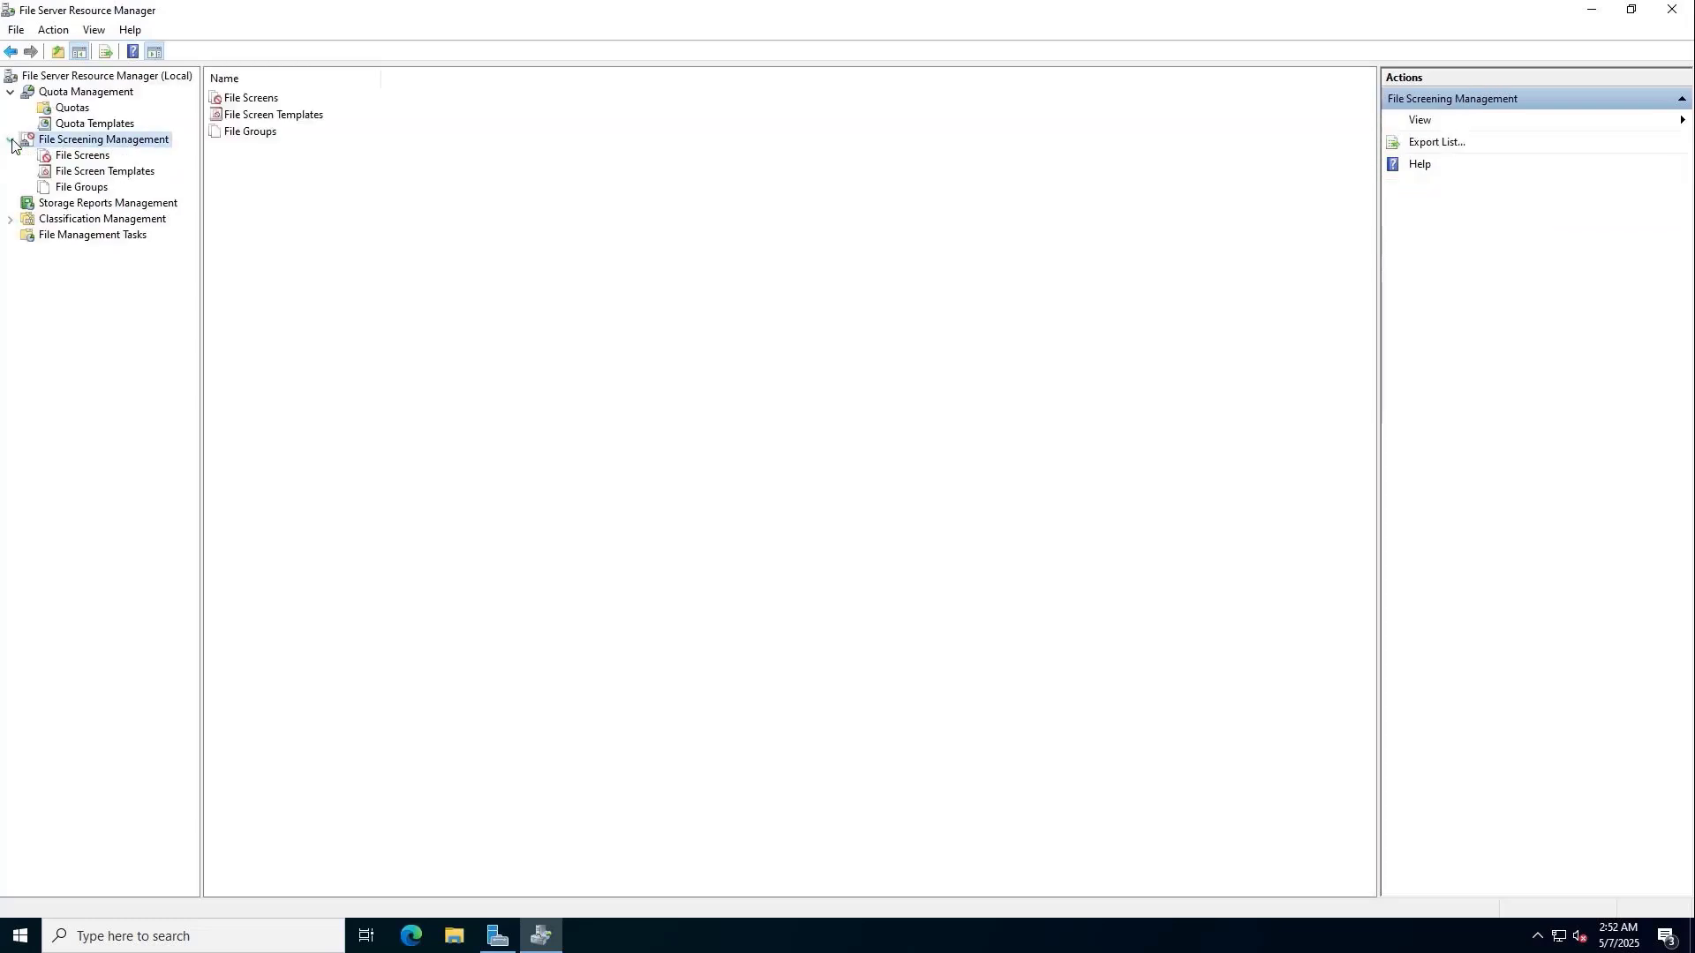
left_click(66, 159)
left_click(86, 173)
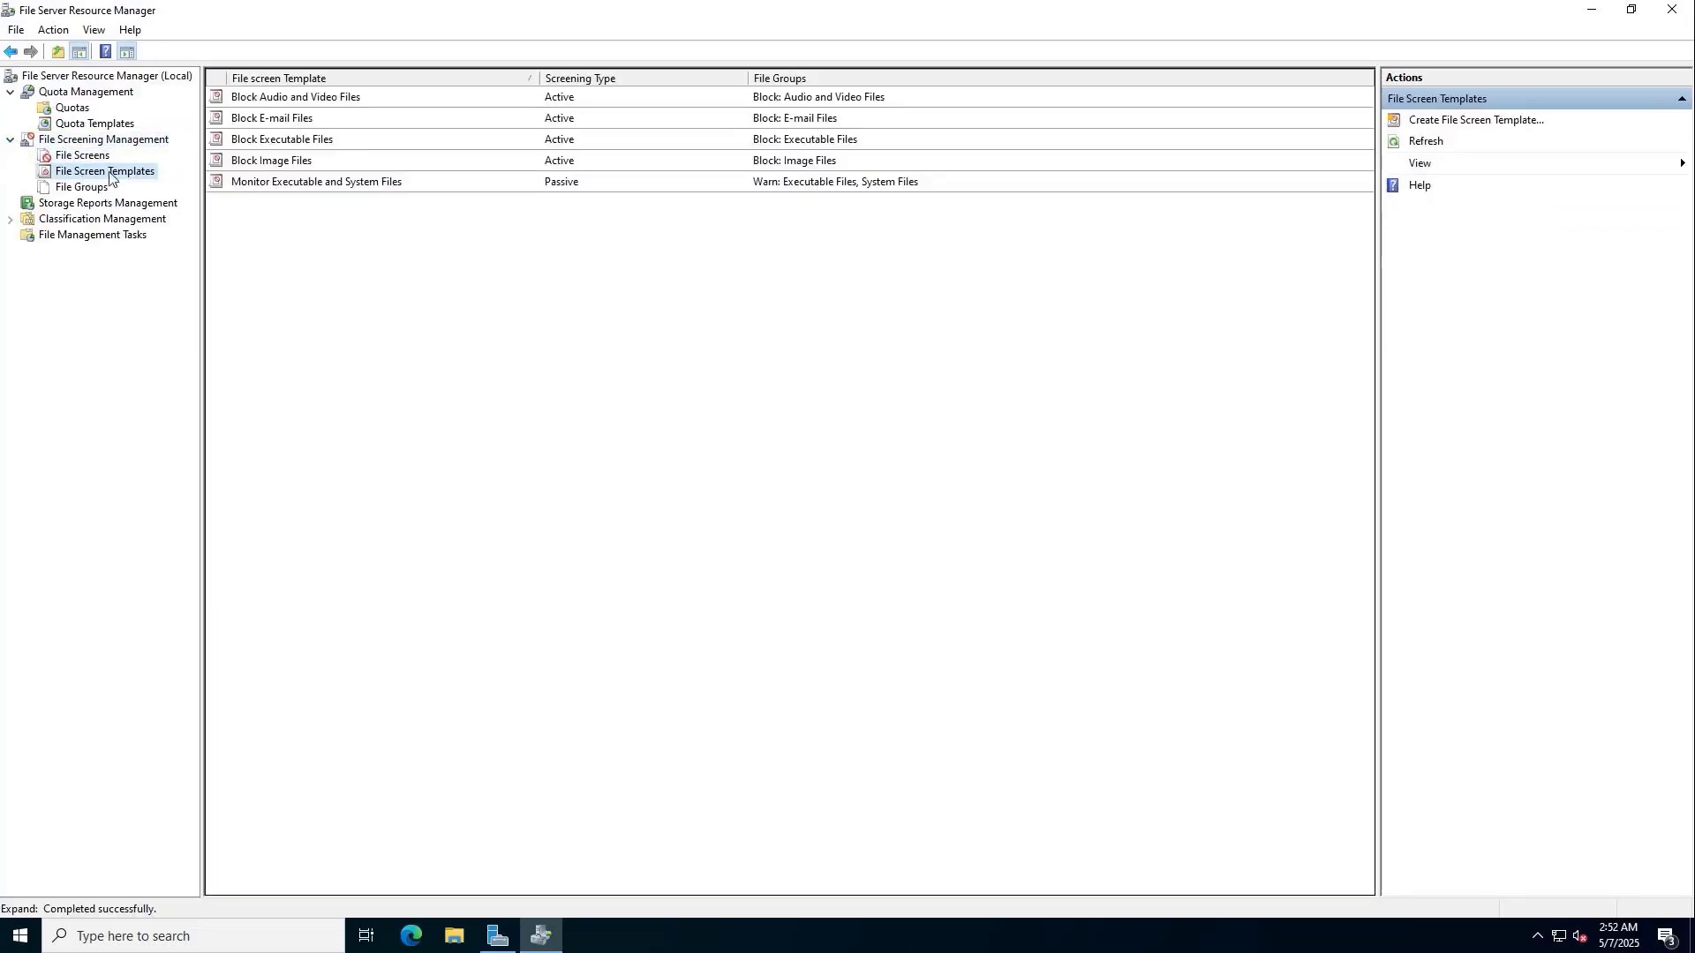
left_click(292, 99)
right_click(292, 99)
left_click(368, 105)
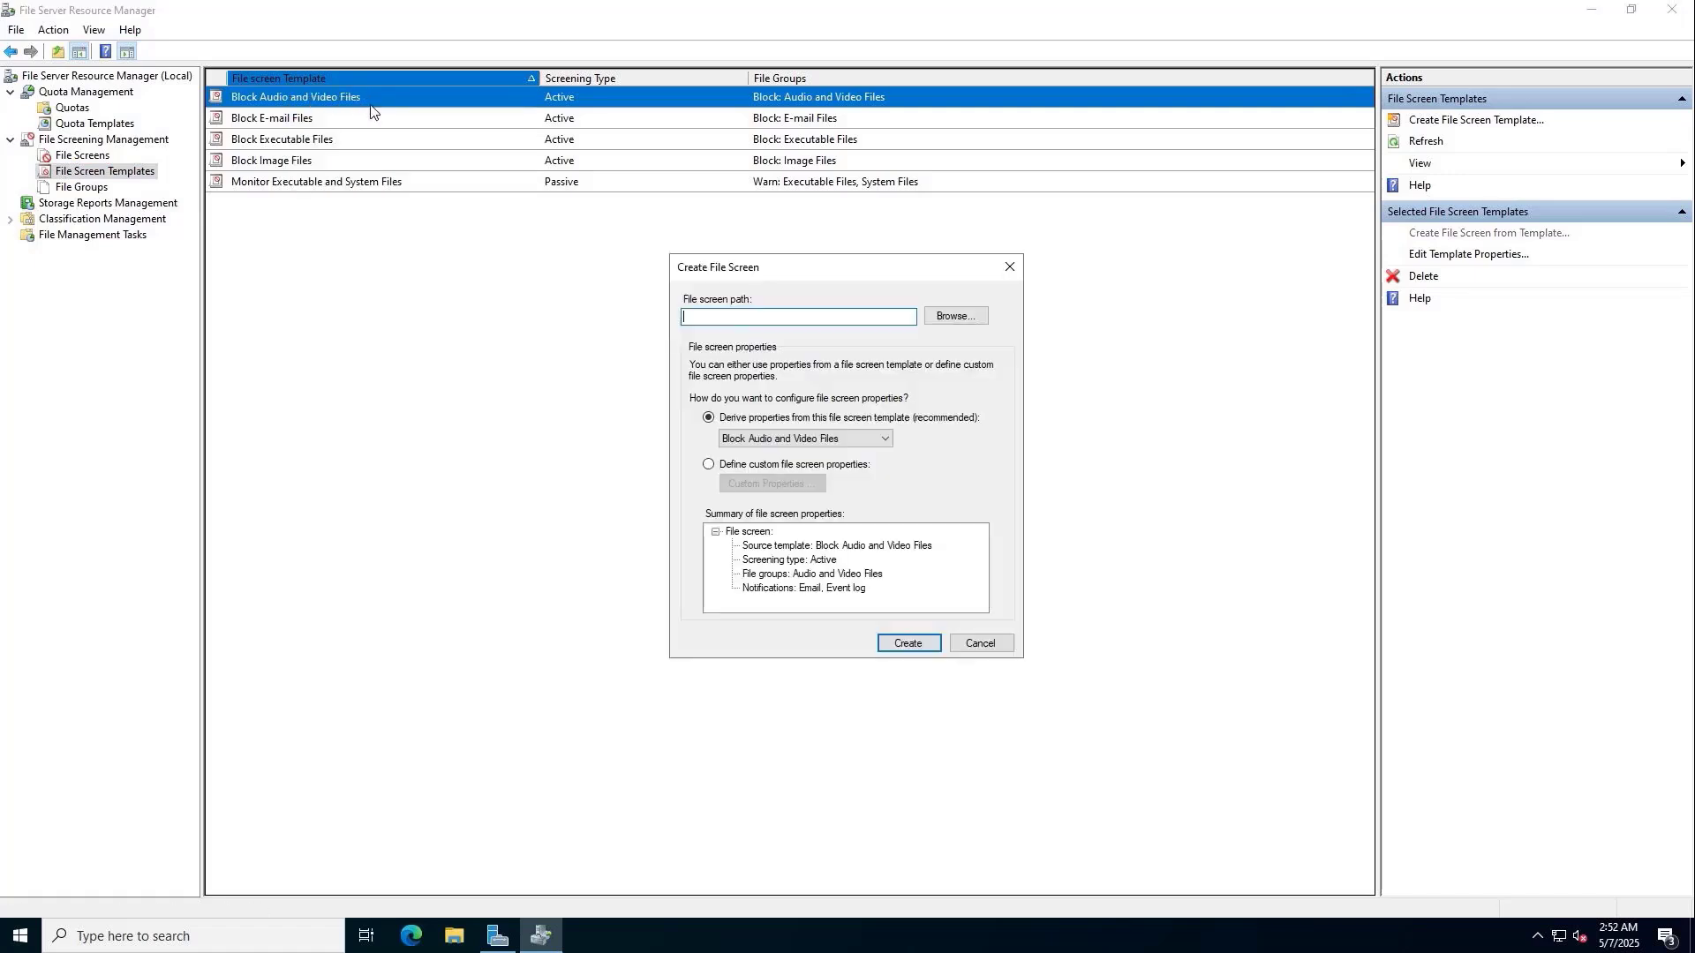
Set the file screen path to F:\Shares\Data\IT, then show Storage Reports Management.
left_click(940, 315)
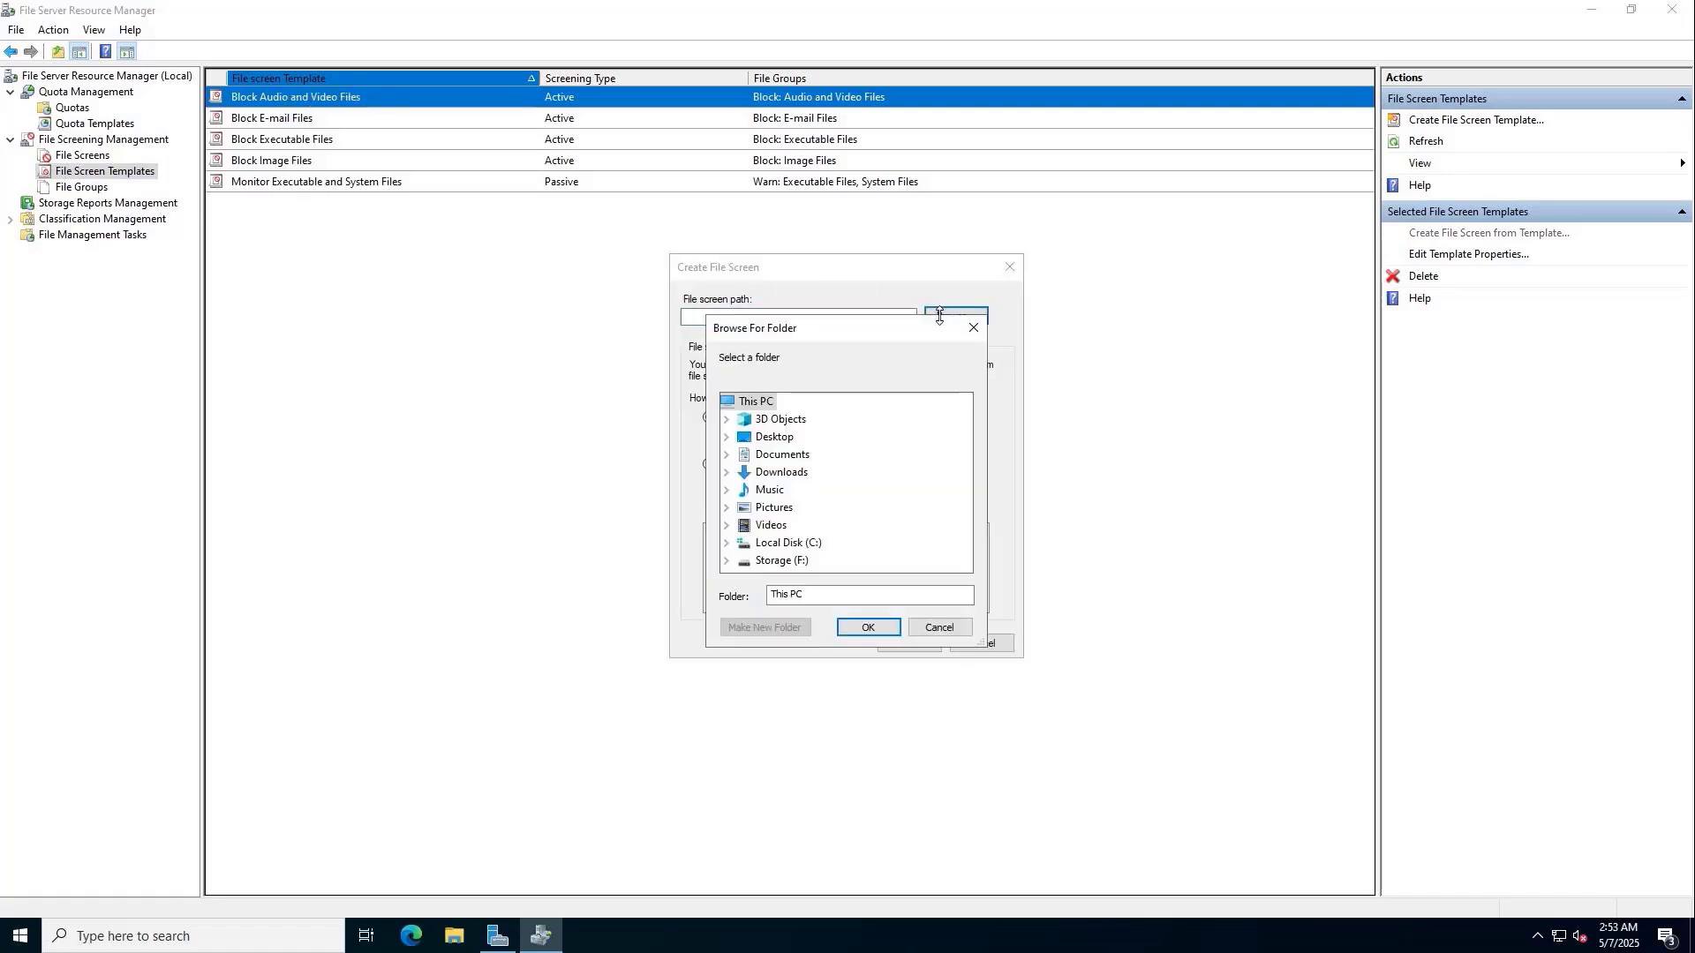
double_click(798, 562)
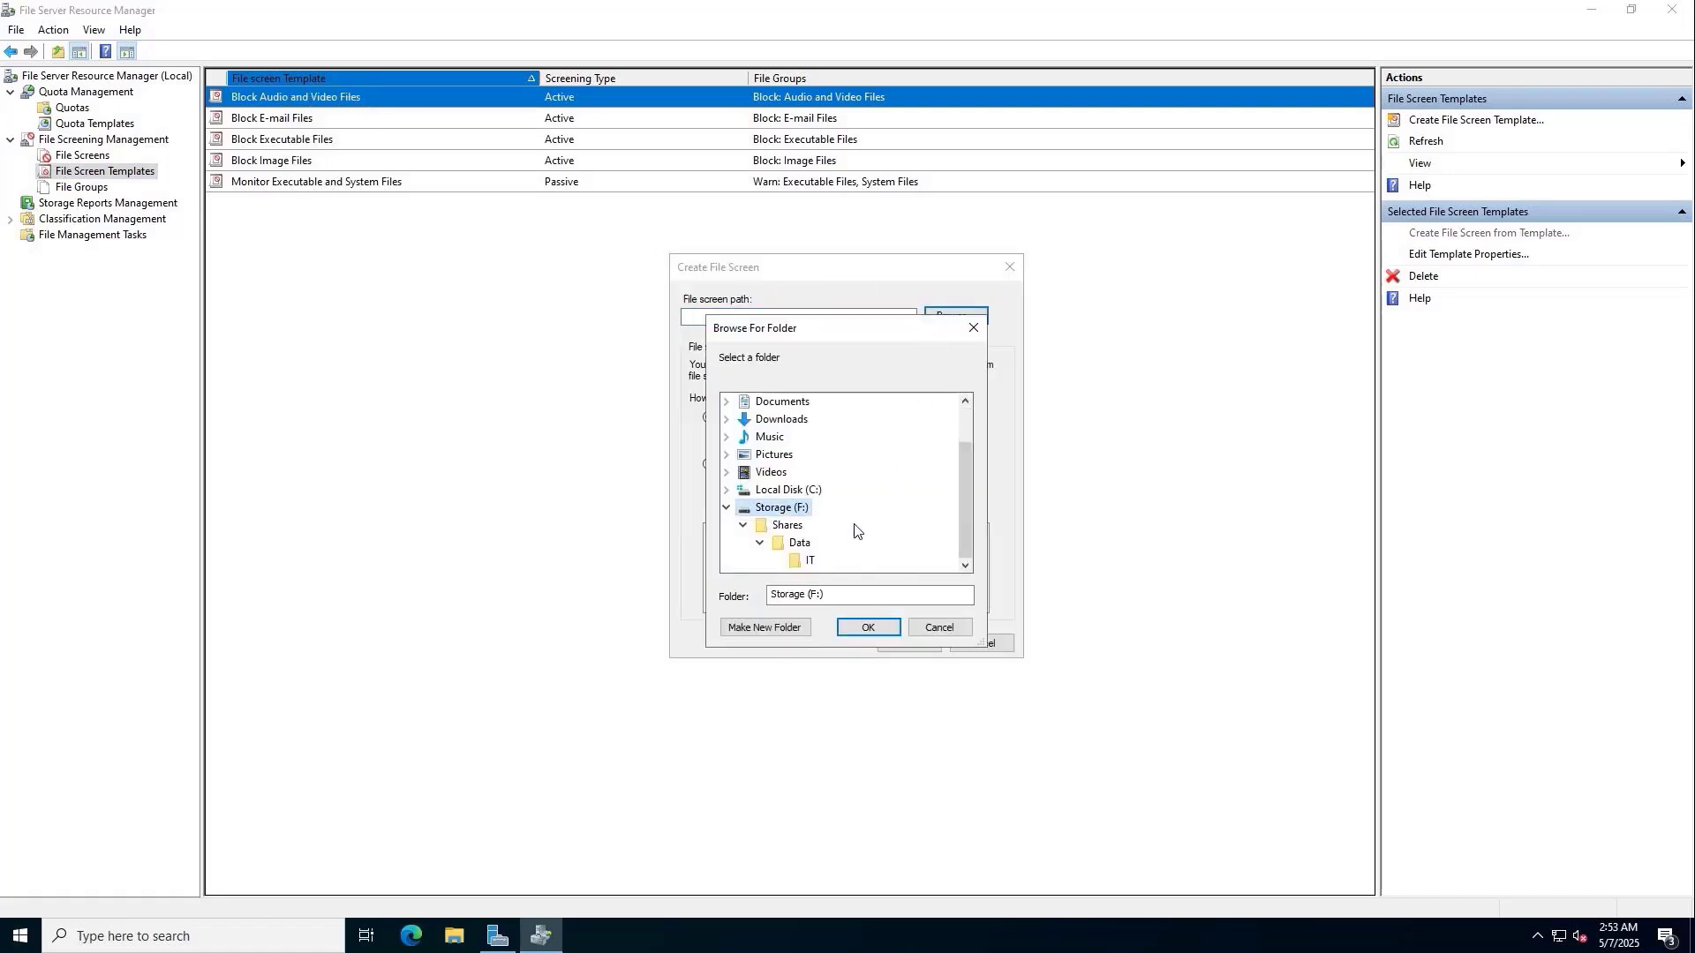
left_click(802, 560)
left_click(882, 626)
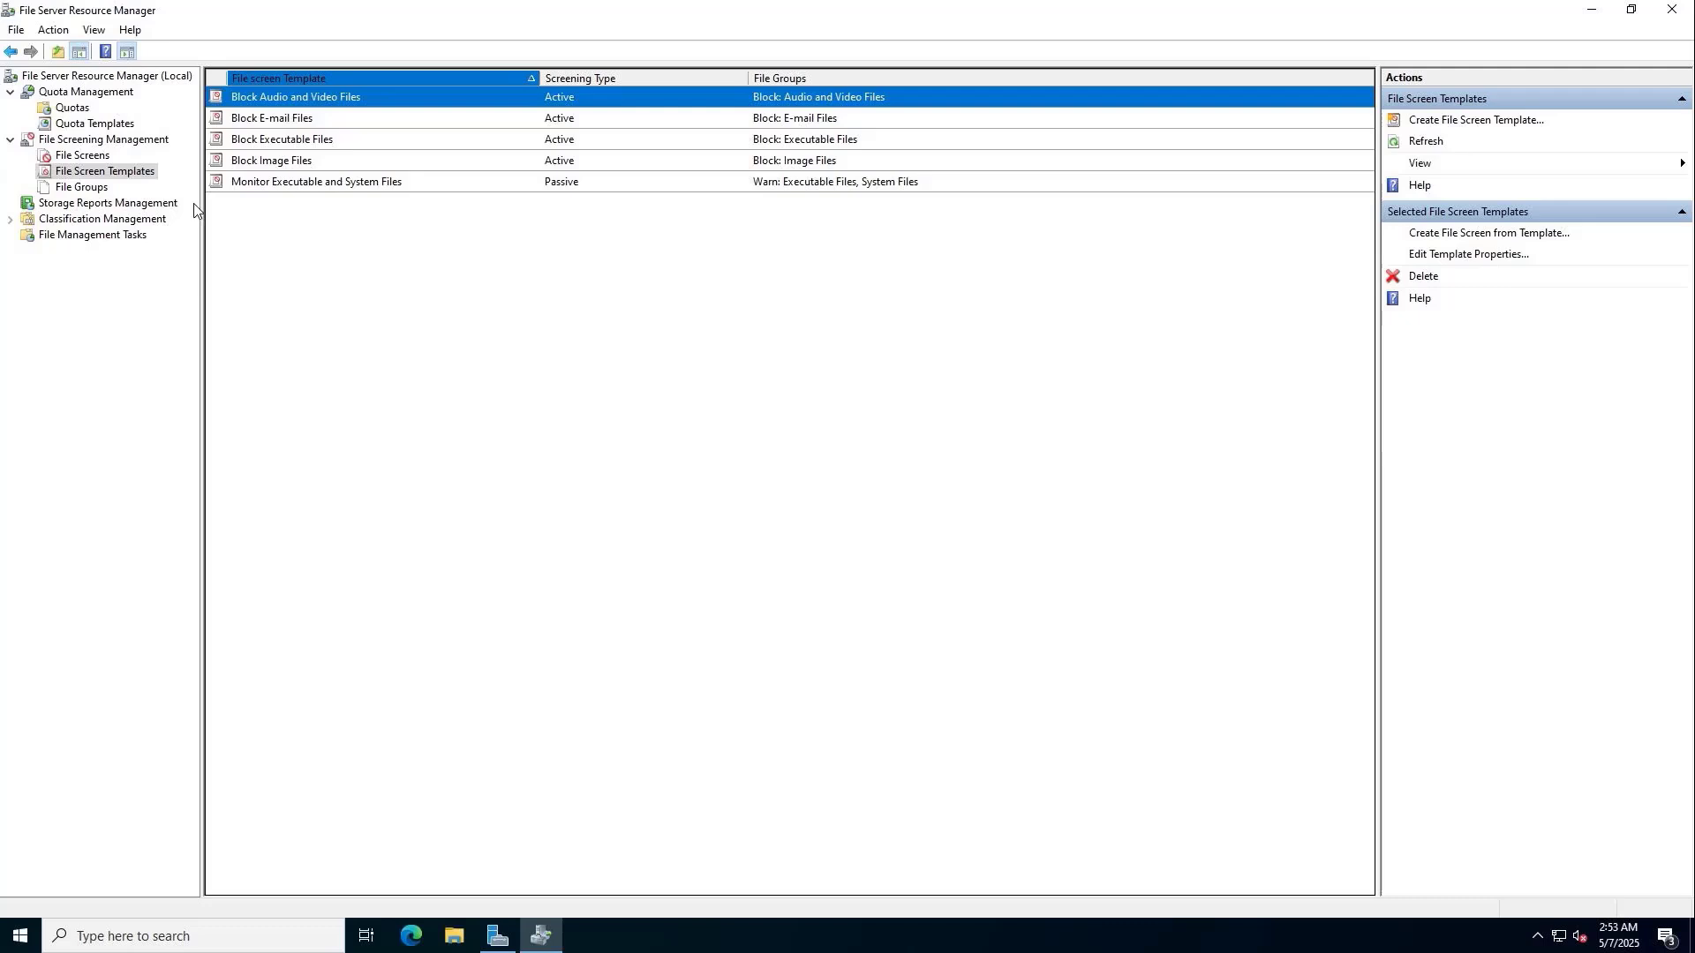
left_click(165, 209)
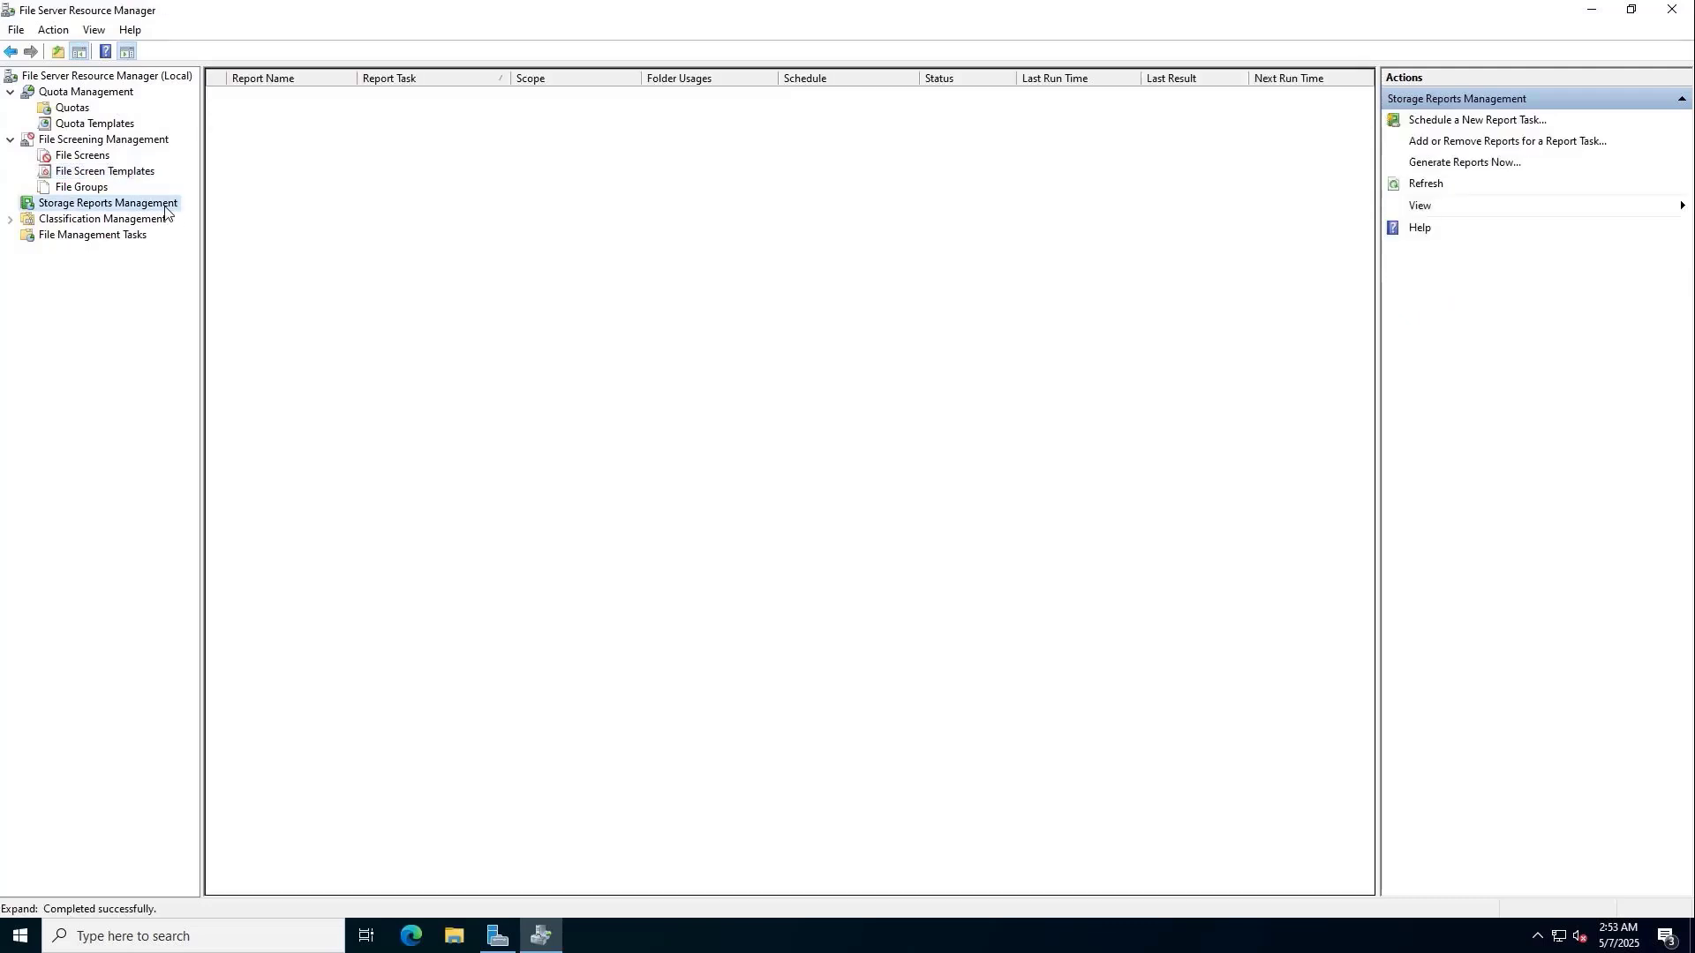
Start a new scheduled report task named 'IT Quota'.
right_click(165, 208)
left_click(209, 218)
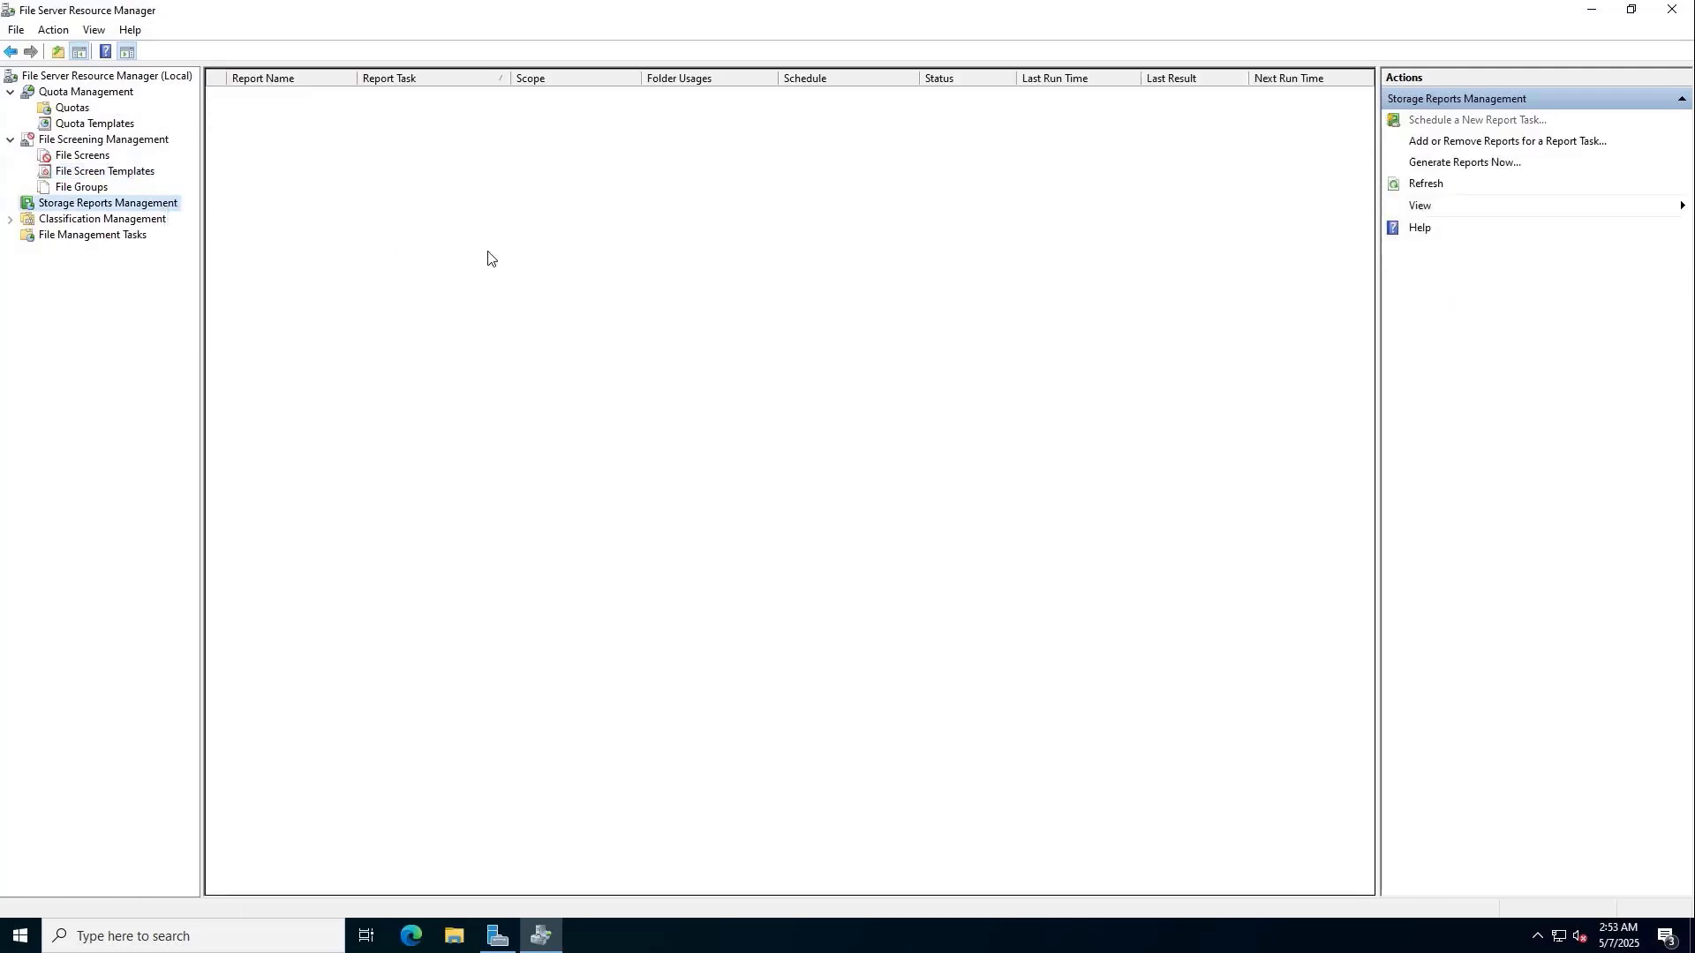
left_click(698, 328)
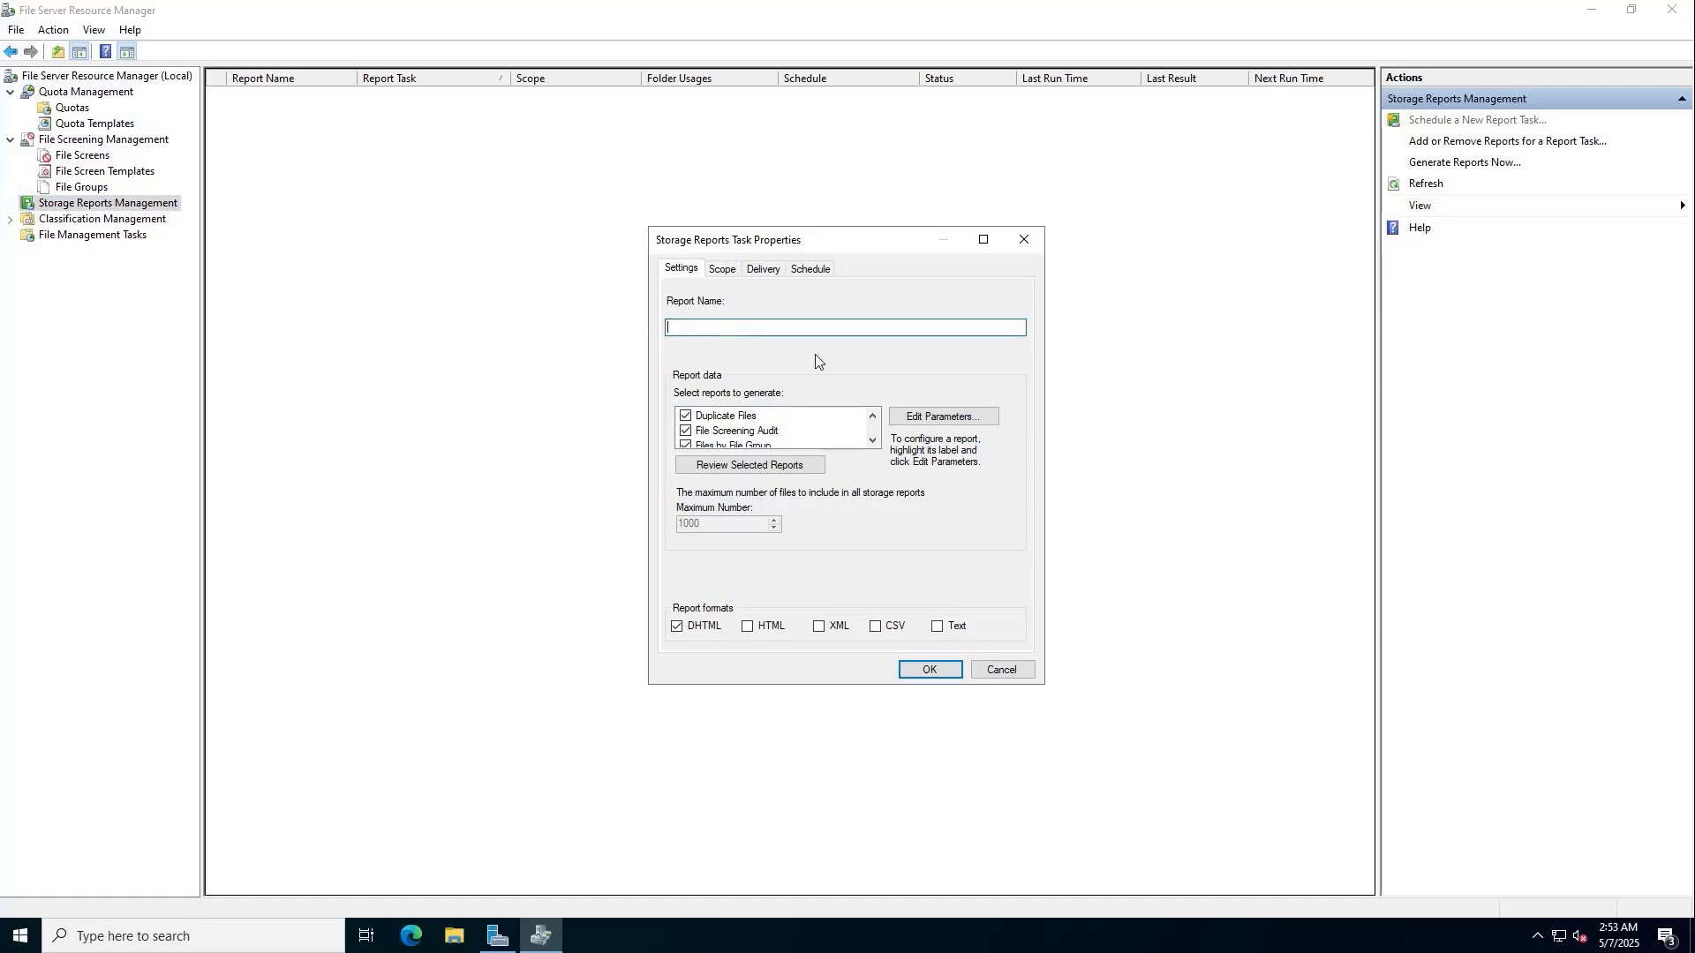
type("IT Quota")
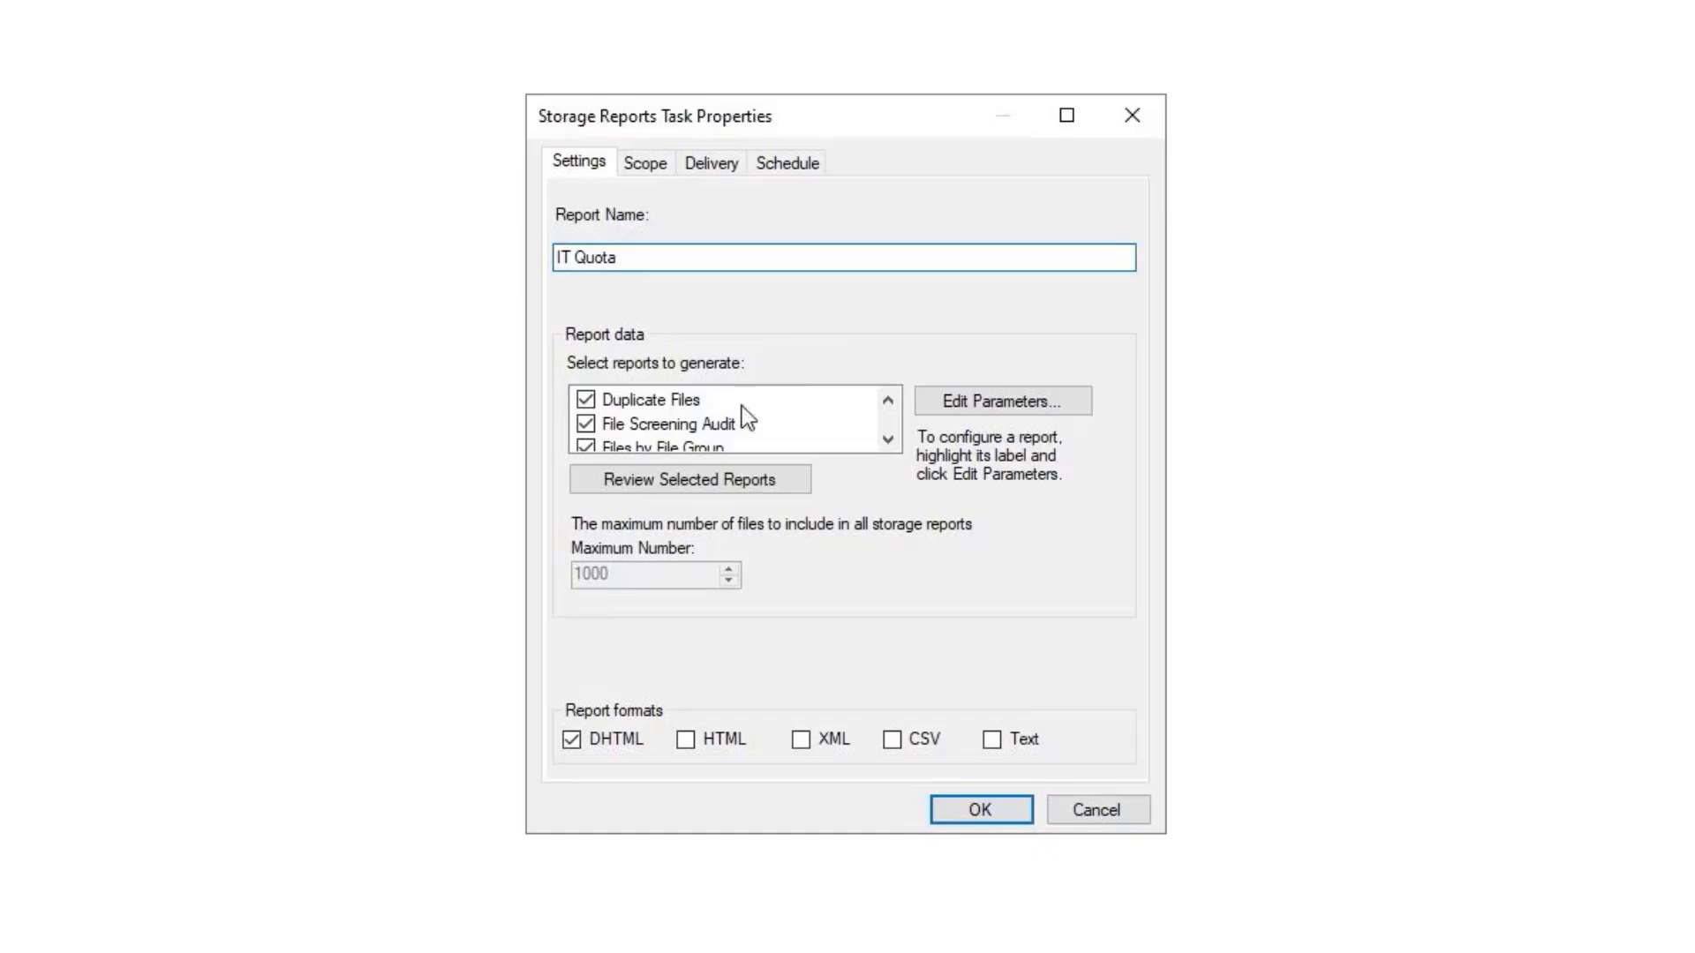
Uncheck every report except Quota Usage and add HTML as an output format.
left_click(586, 401)
left_click(587, 424)
left_click(590, 443)
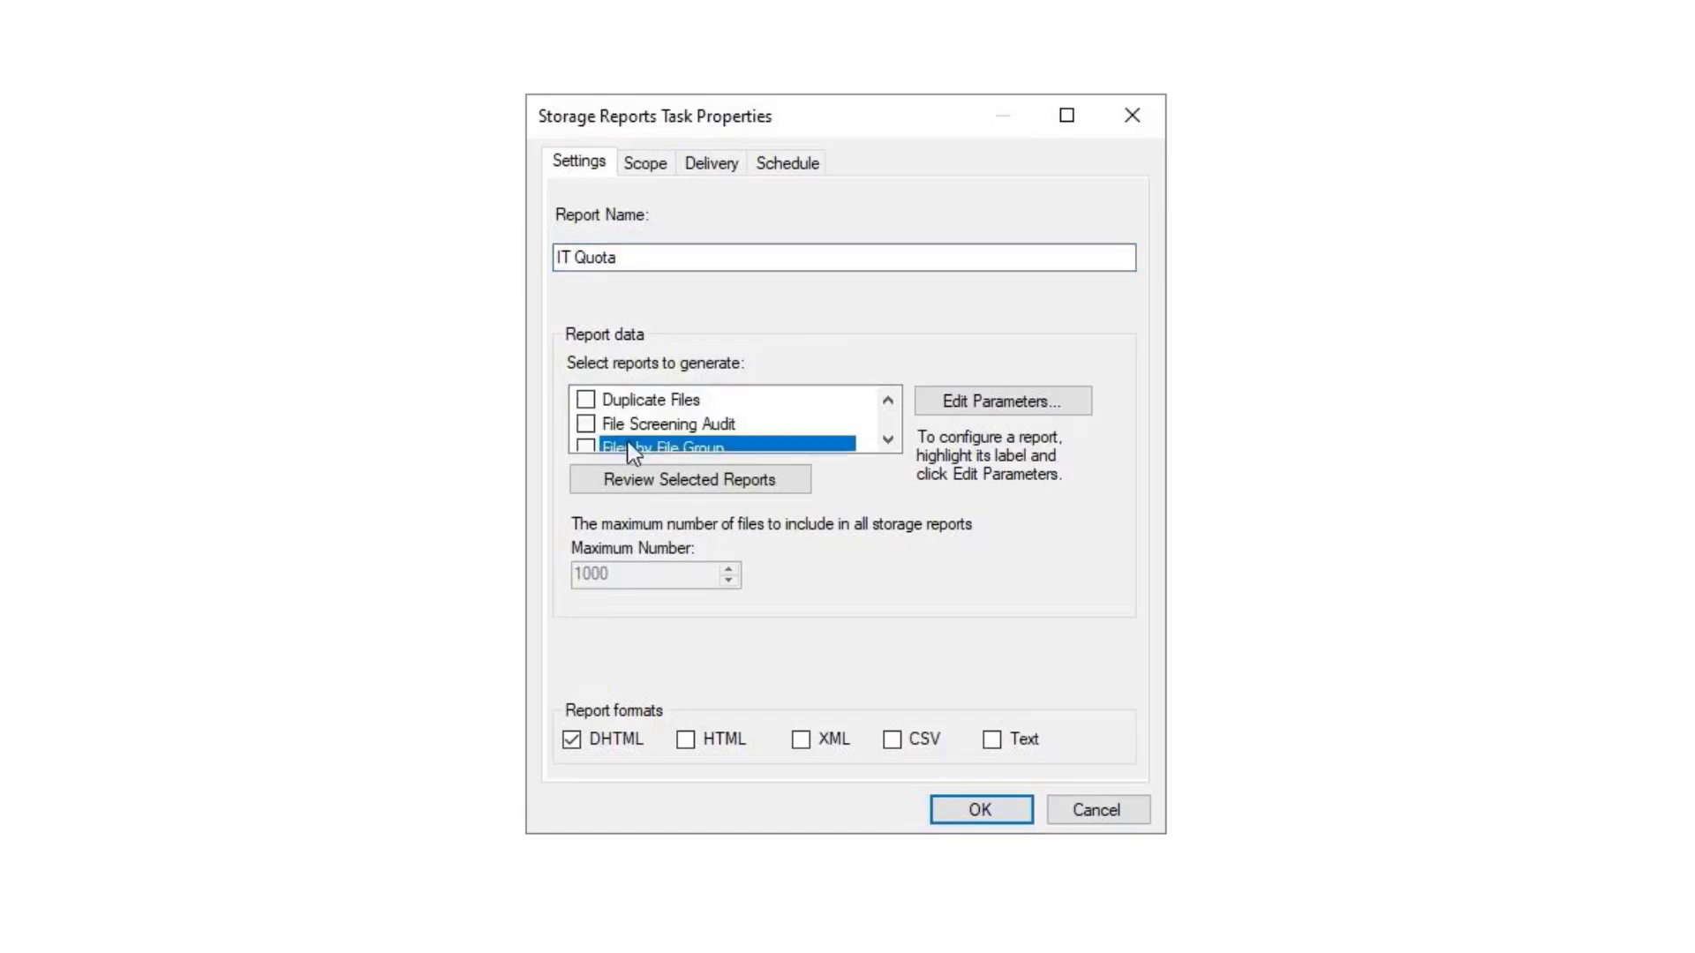
scroll(711, 430, "down", 1)
scroll(712, 427, "down", 1)
left_click(589, 403)
scroll(611, 420, "down", 4)
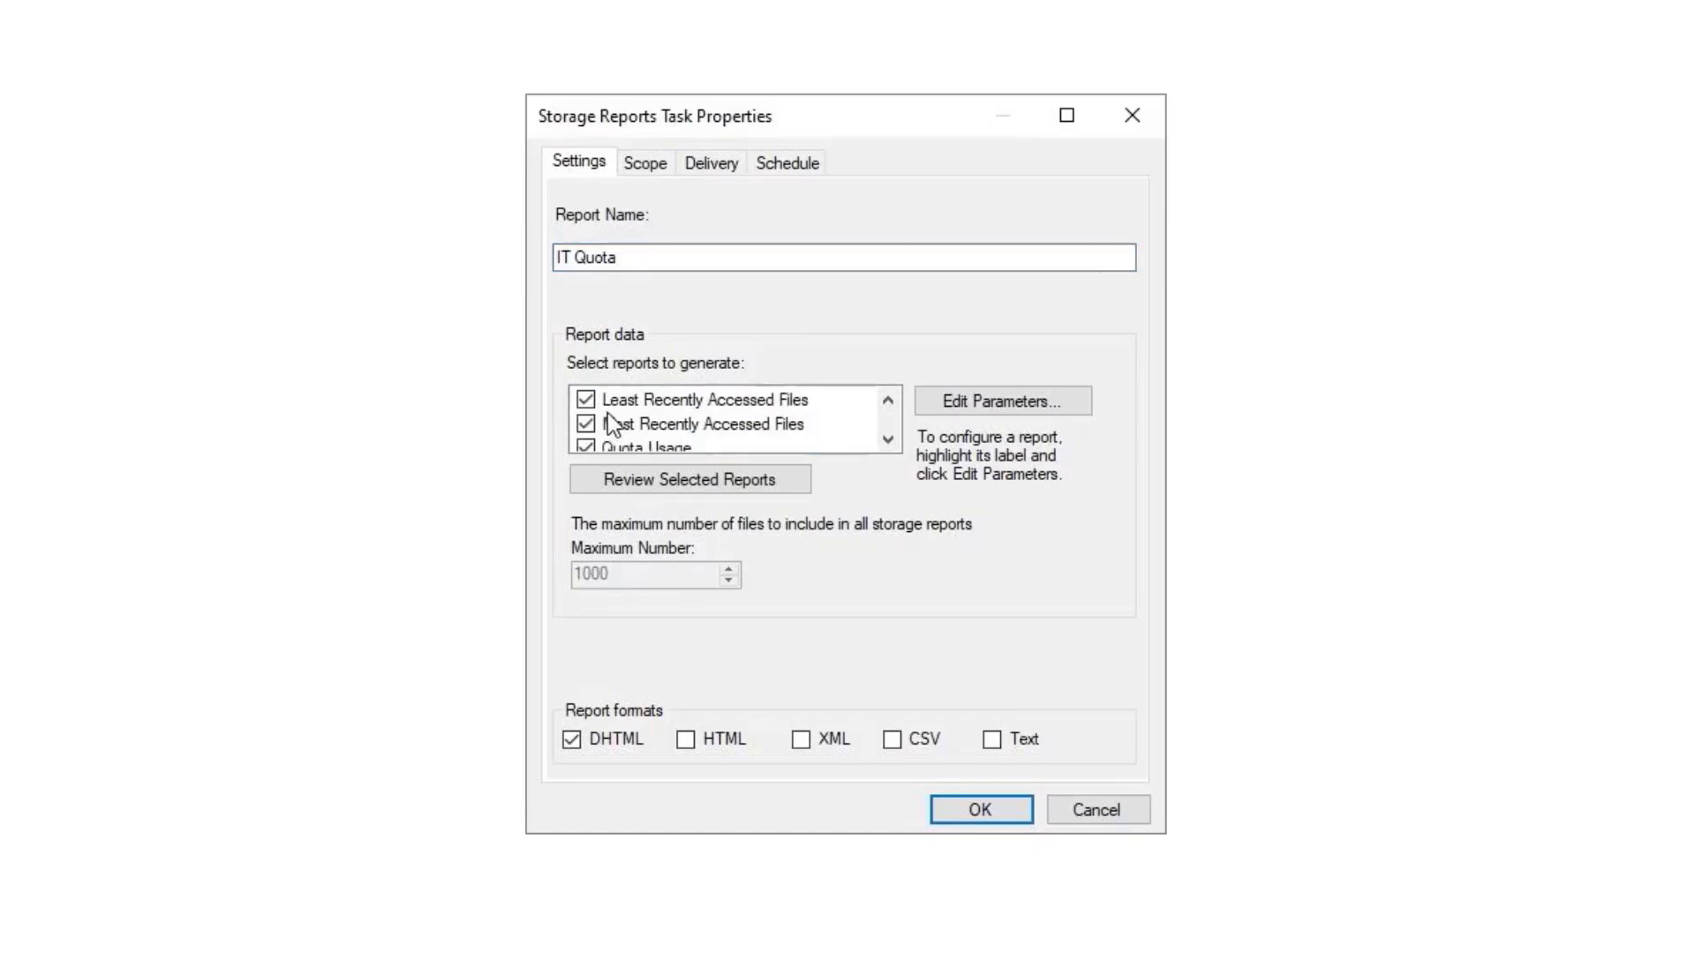
left_click(586, 424)
left_click(590, 400)
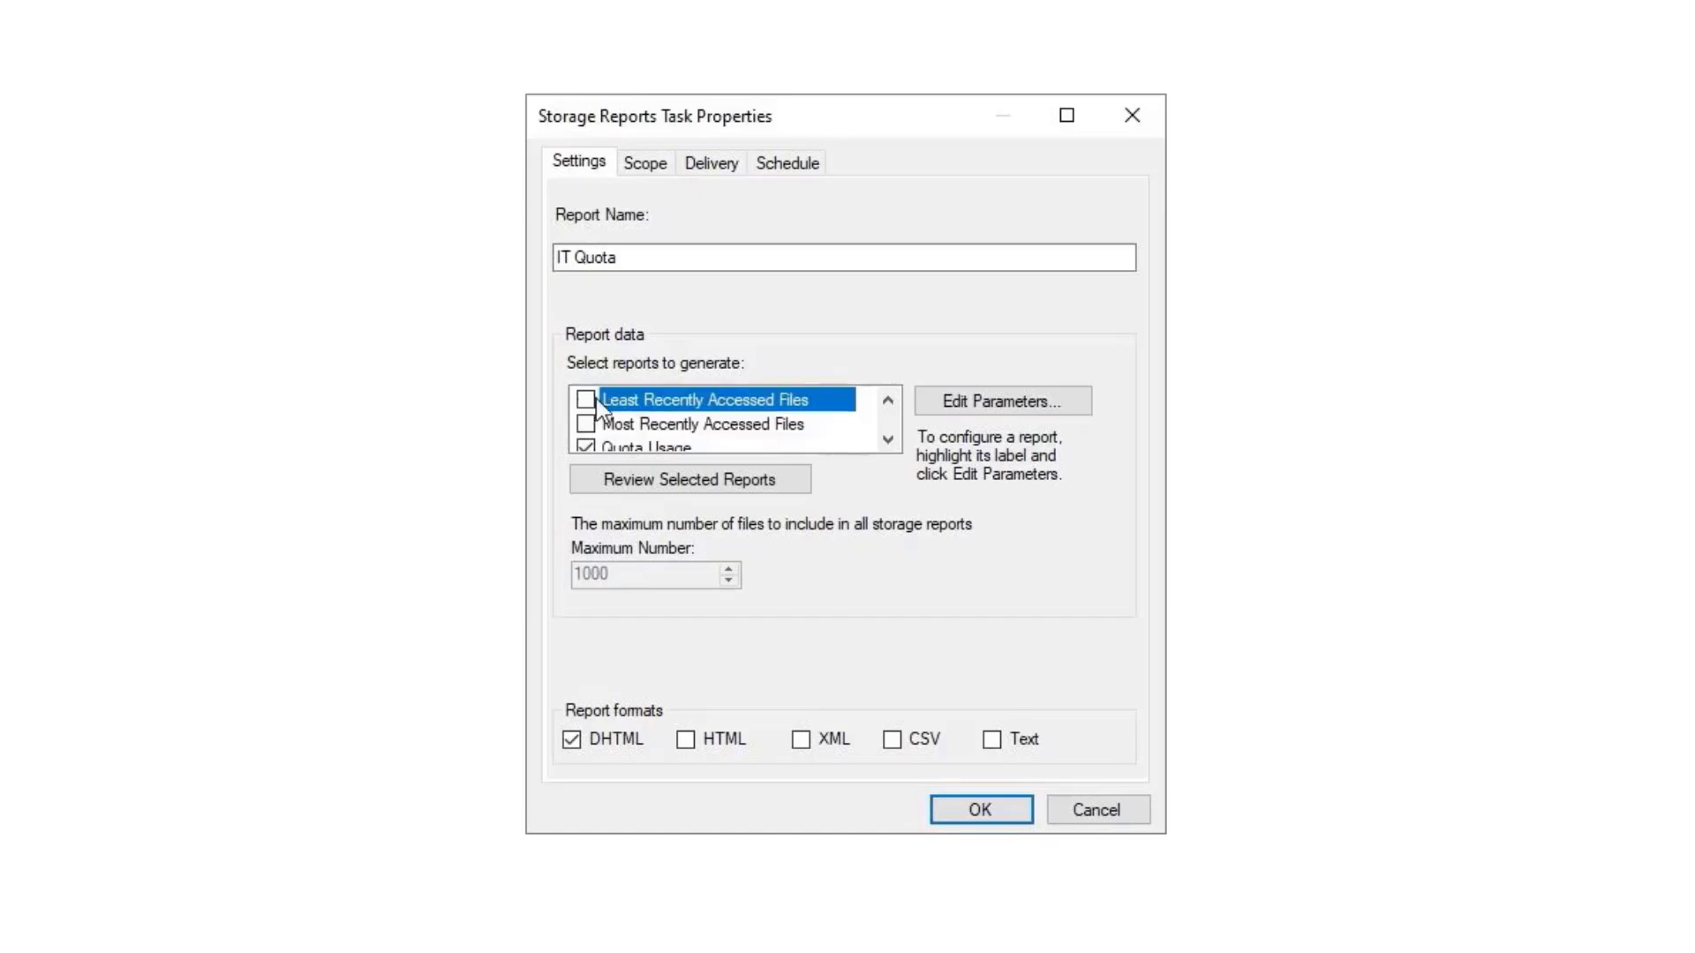
scroll(597, 415, "up", 2)
left_click(588, 424)
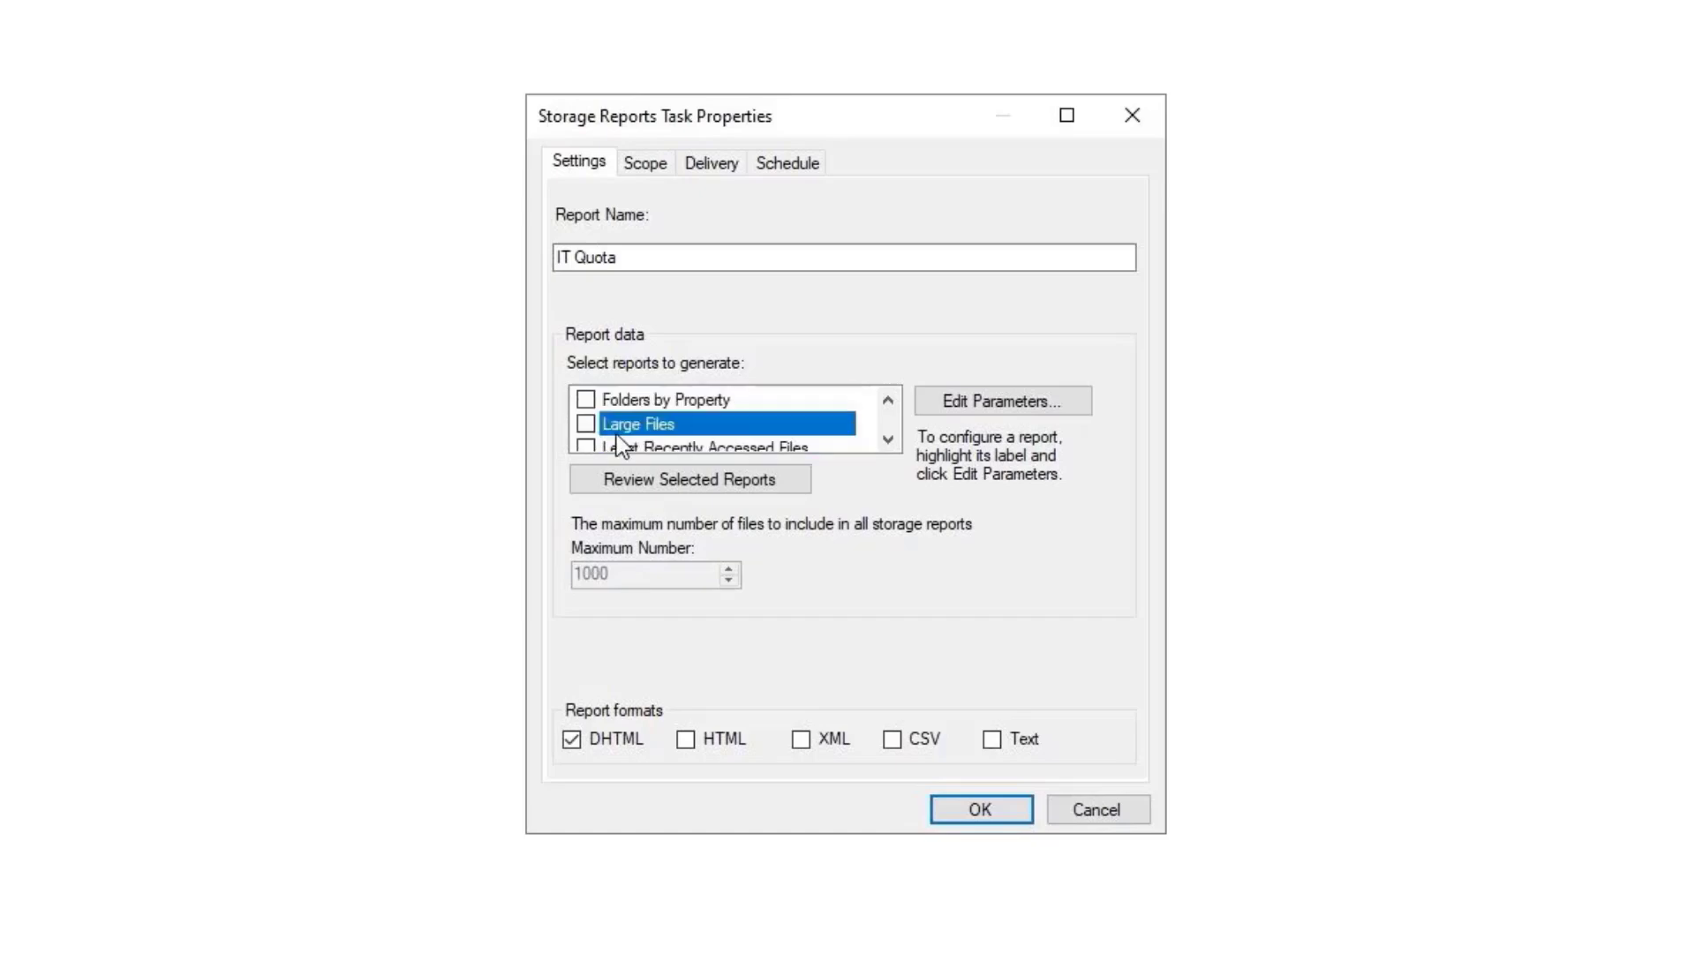
scroll(616, 434, "down", 3)
scroll(609, 422, "up", 3)
scroll(612, 422, "down", 3)
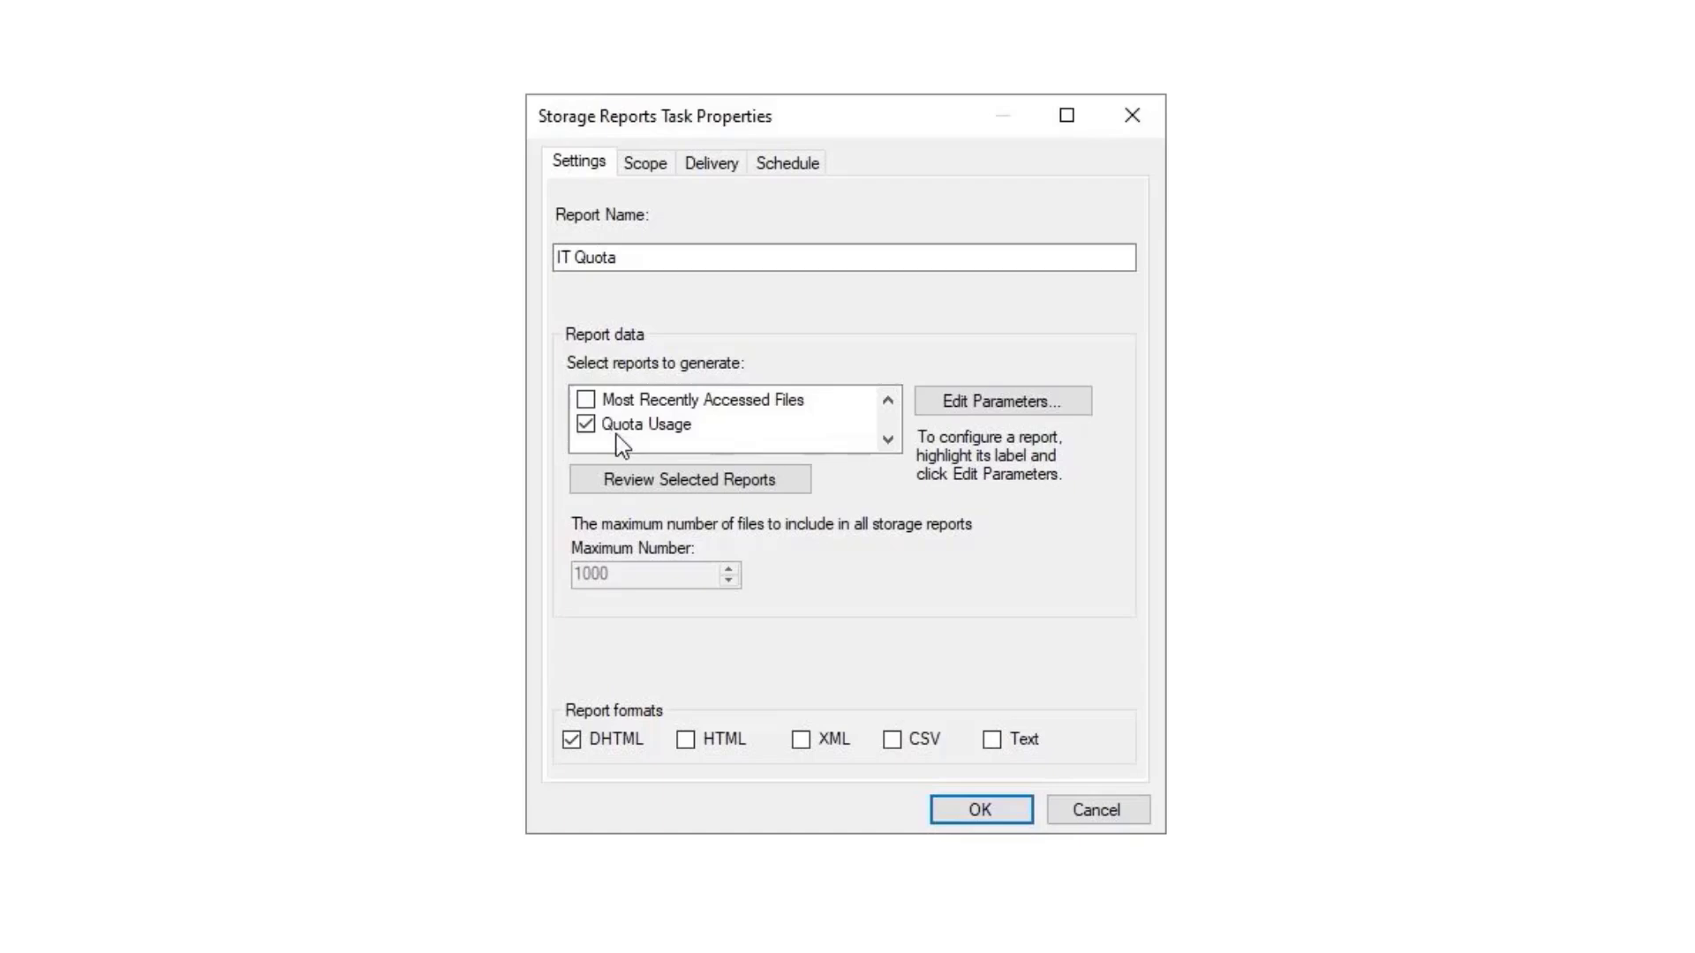
left_click(611, 426)
left_click(687, 739)
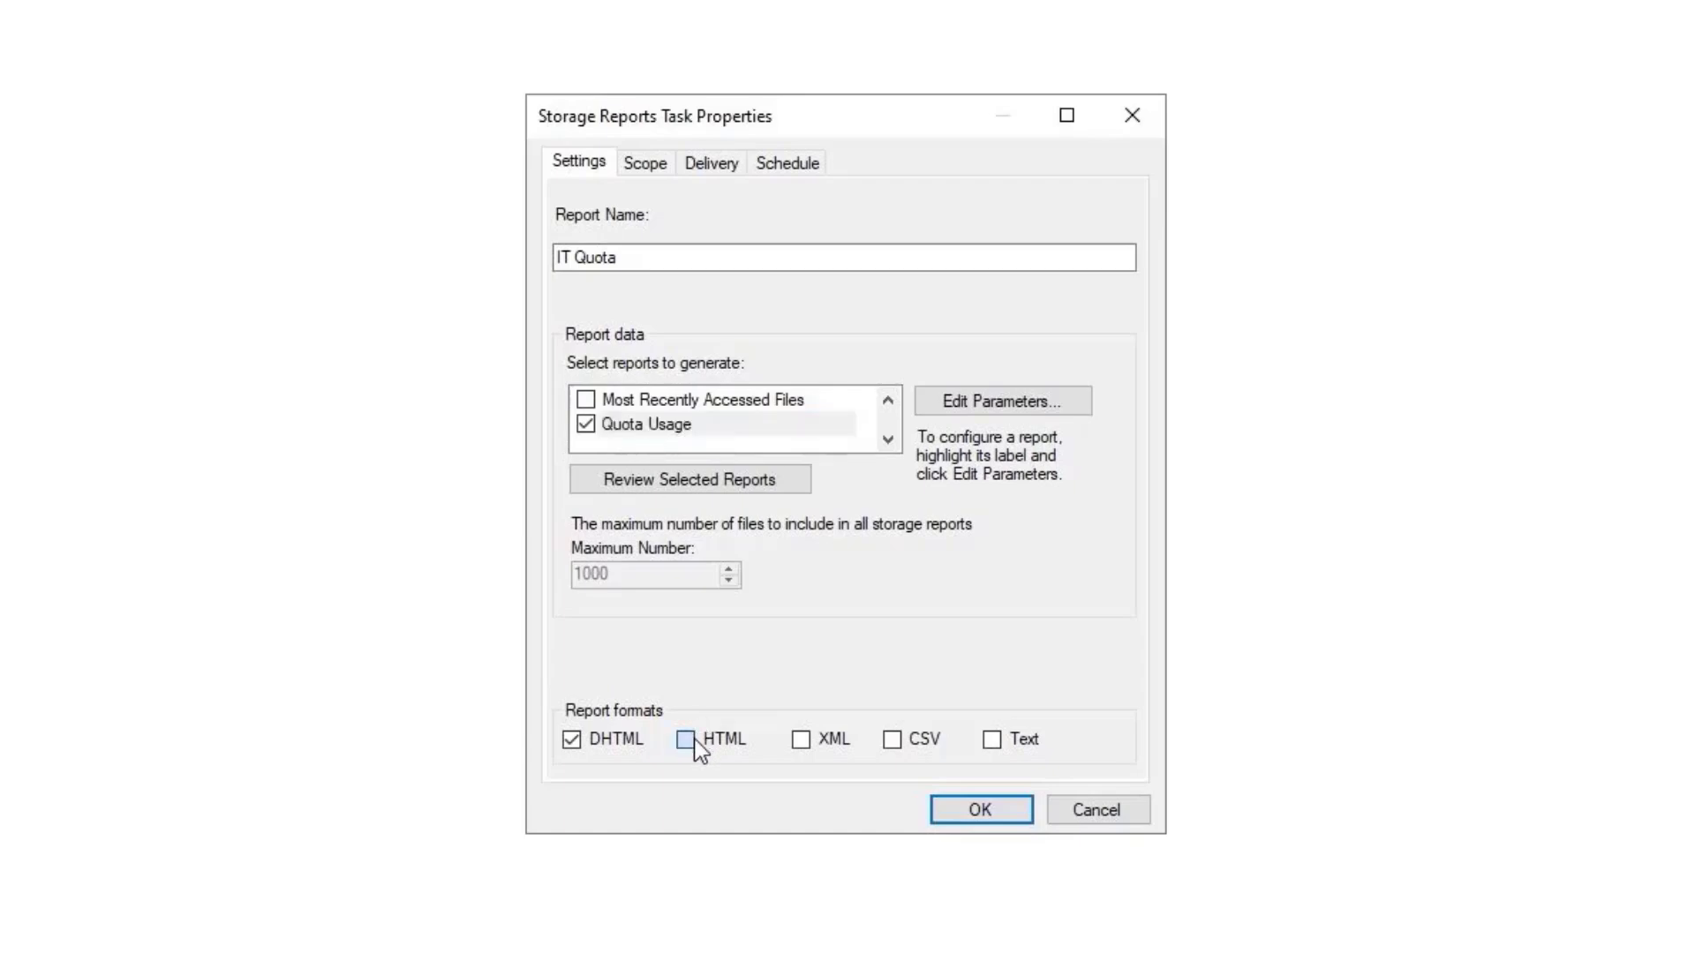
Add F:\Shares\Data\IT to the report scope and schedule it for Sundays and Thursdays.
left_click(646, 163)
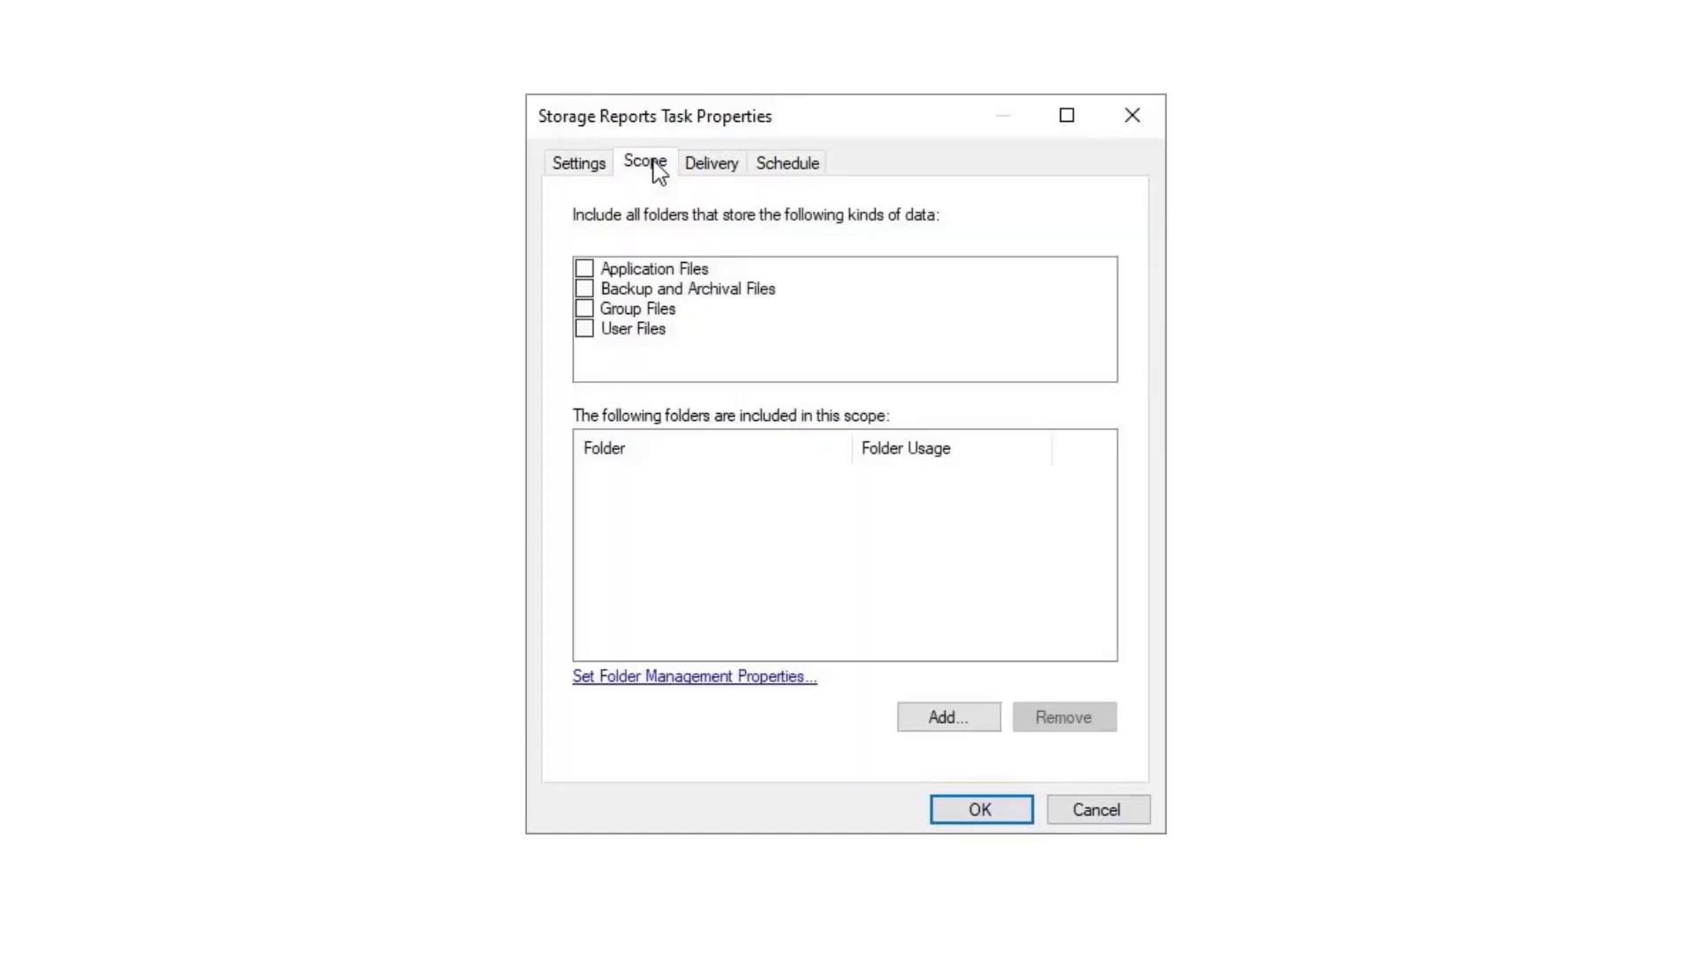
left_click(930, 722)
double_click(754, 634)
scroll(828, 530, "down", 1)
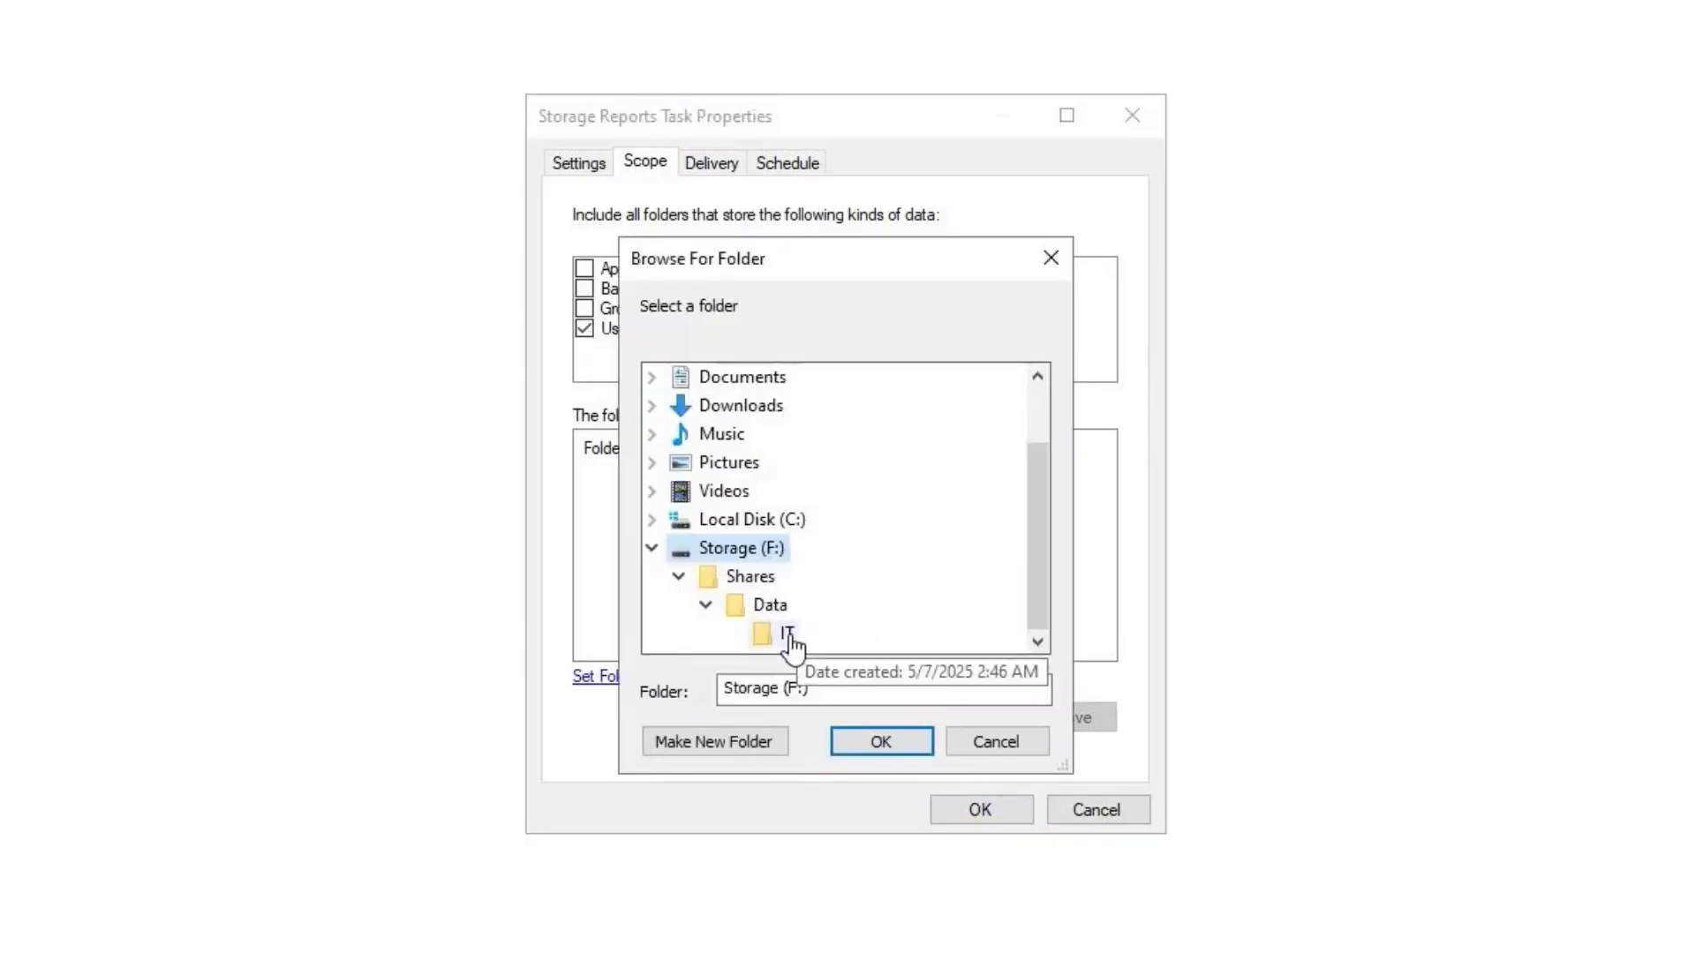
left_click(781, 637)
left_click(878, 740)
left_click(780, 168)
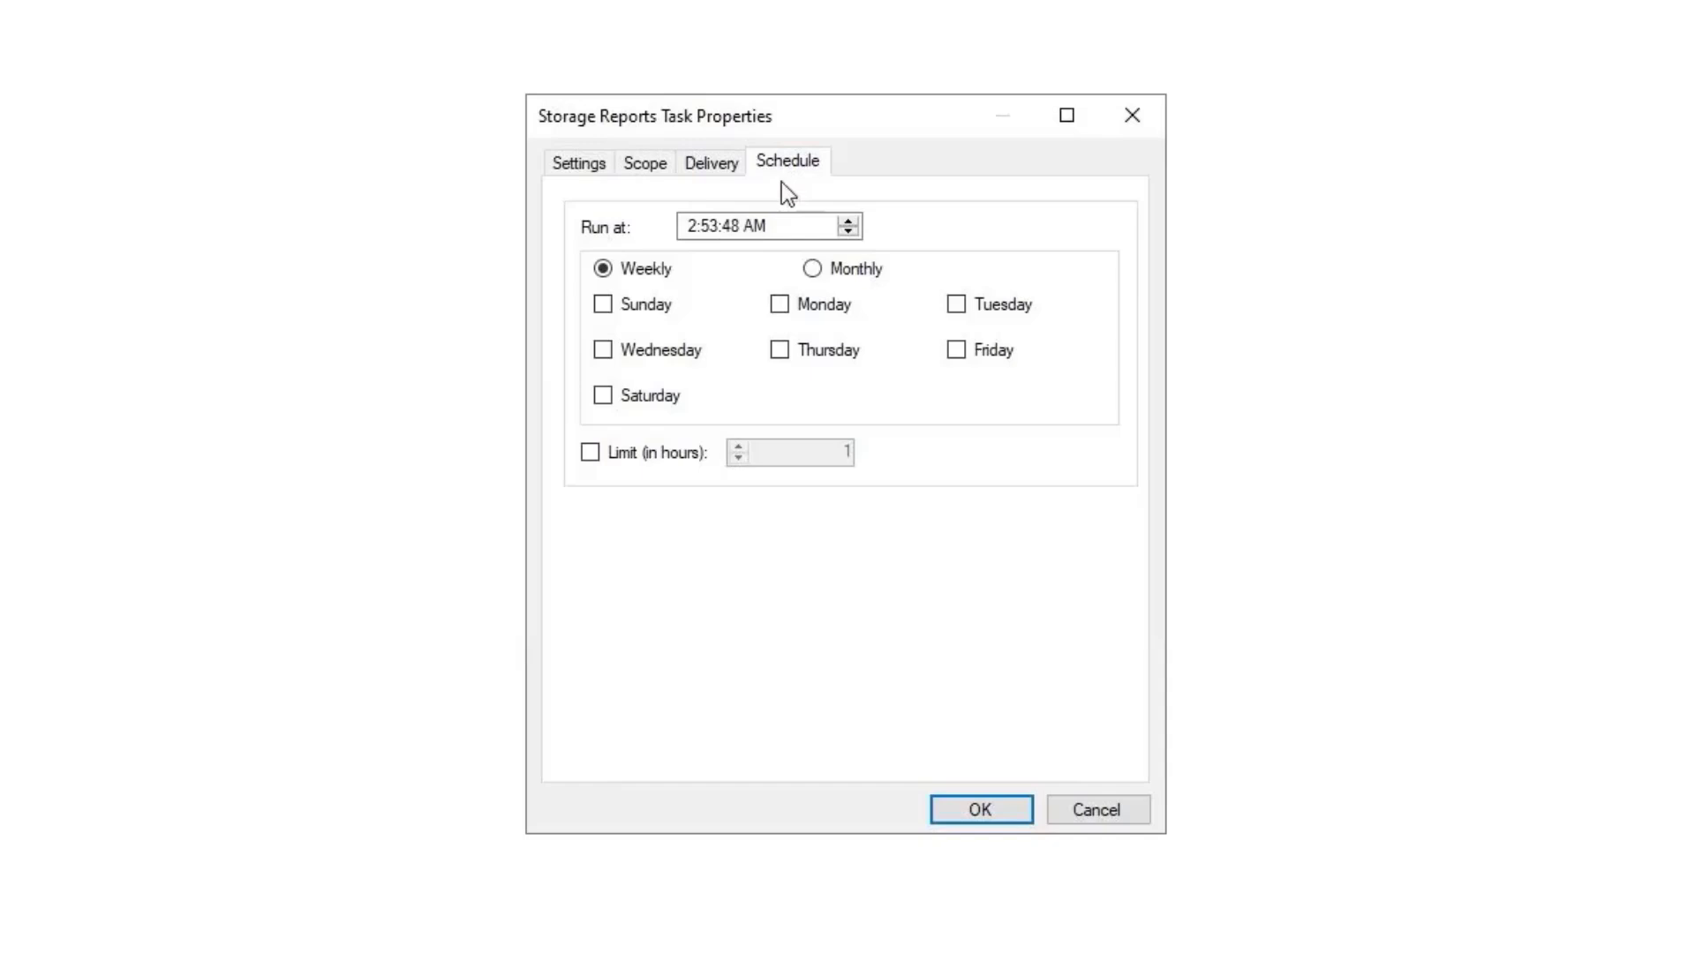
left_click(644, 305)
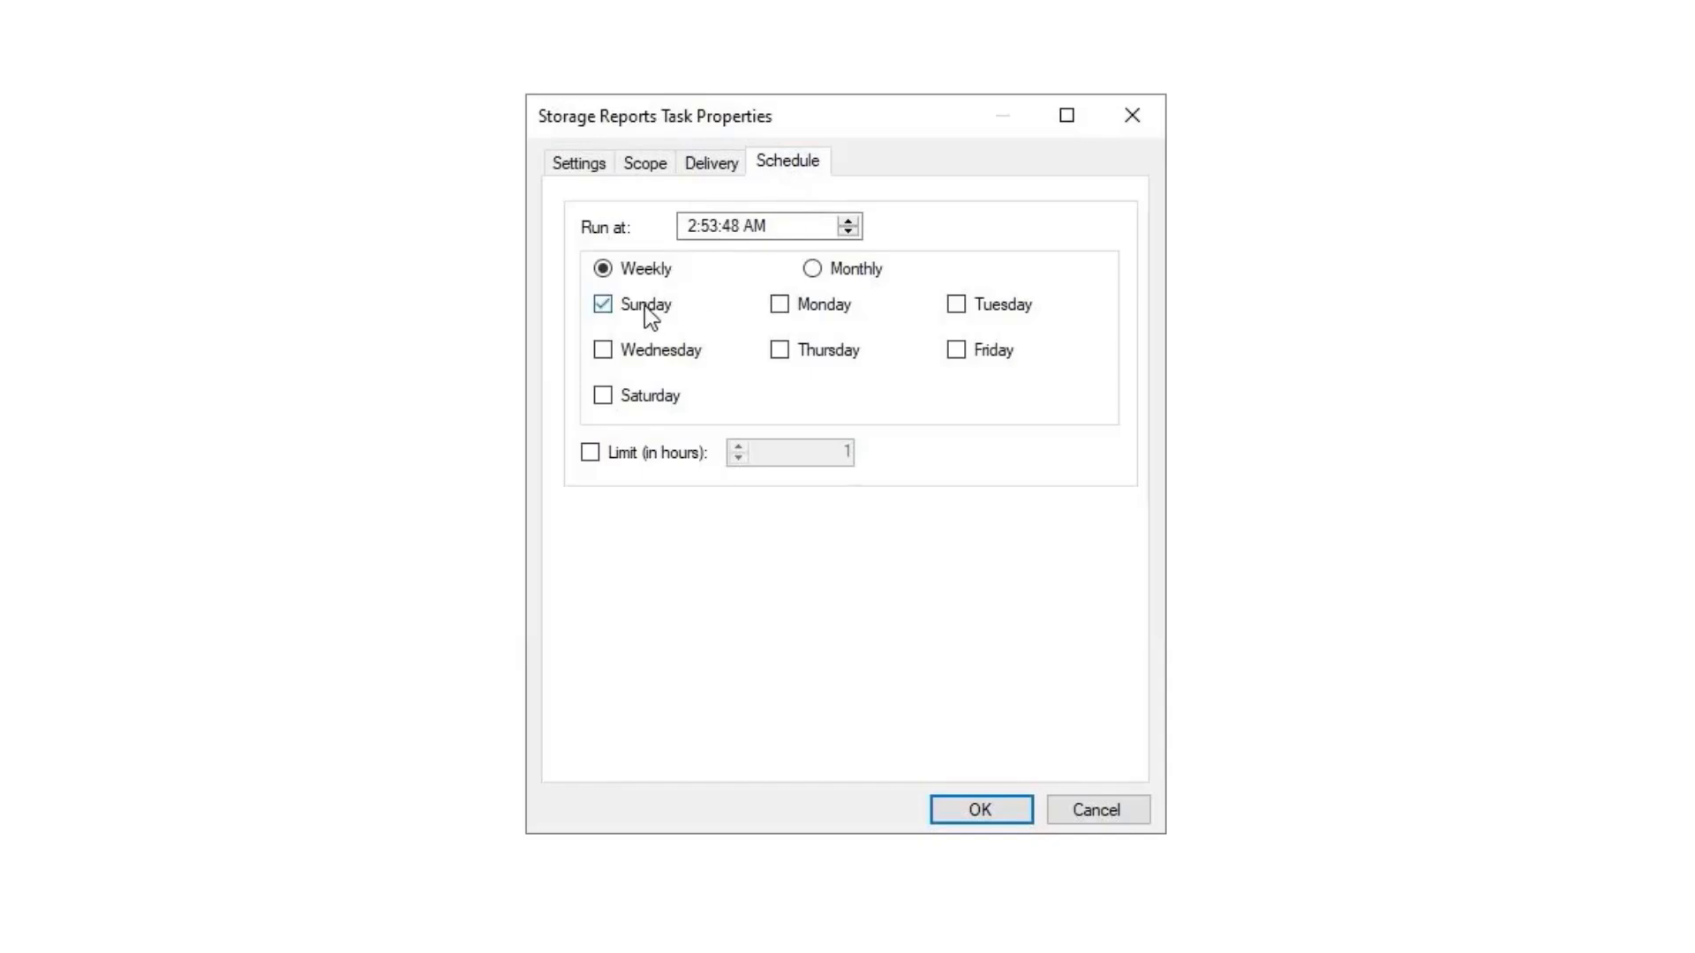
left_click(837, 359)
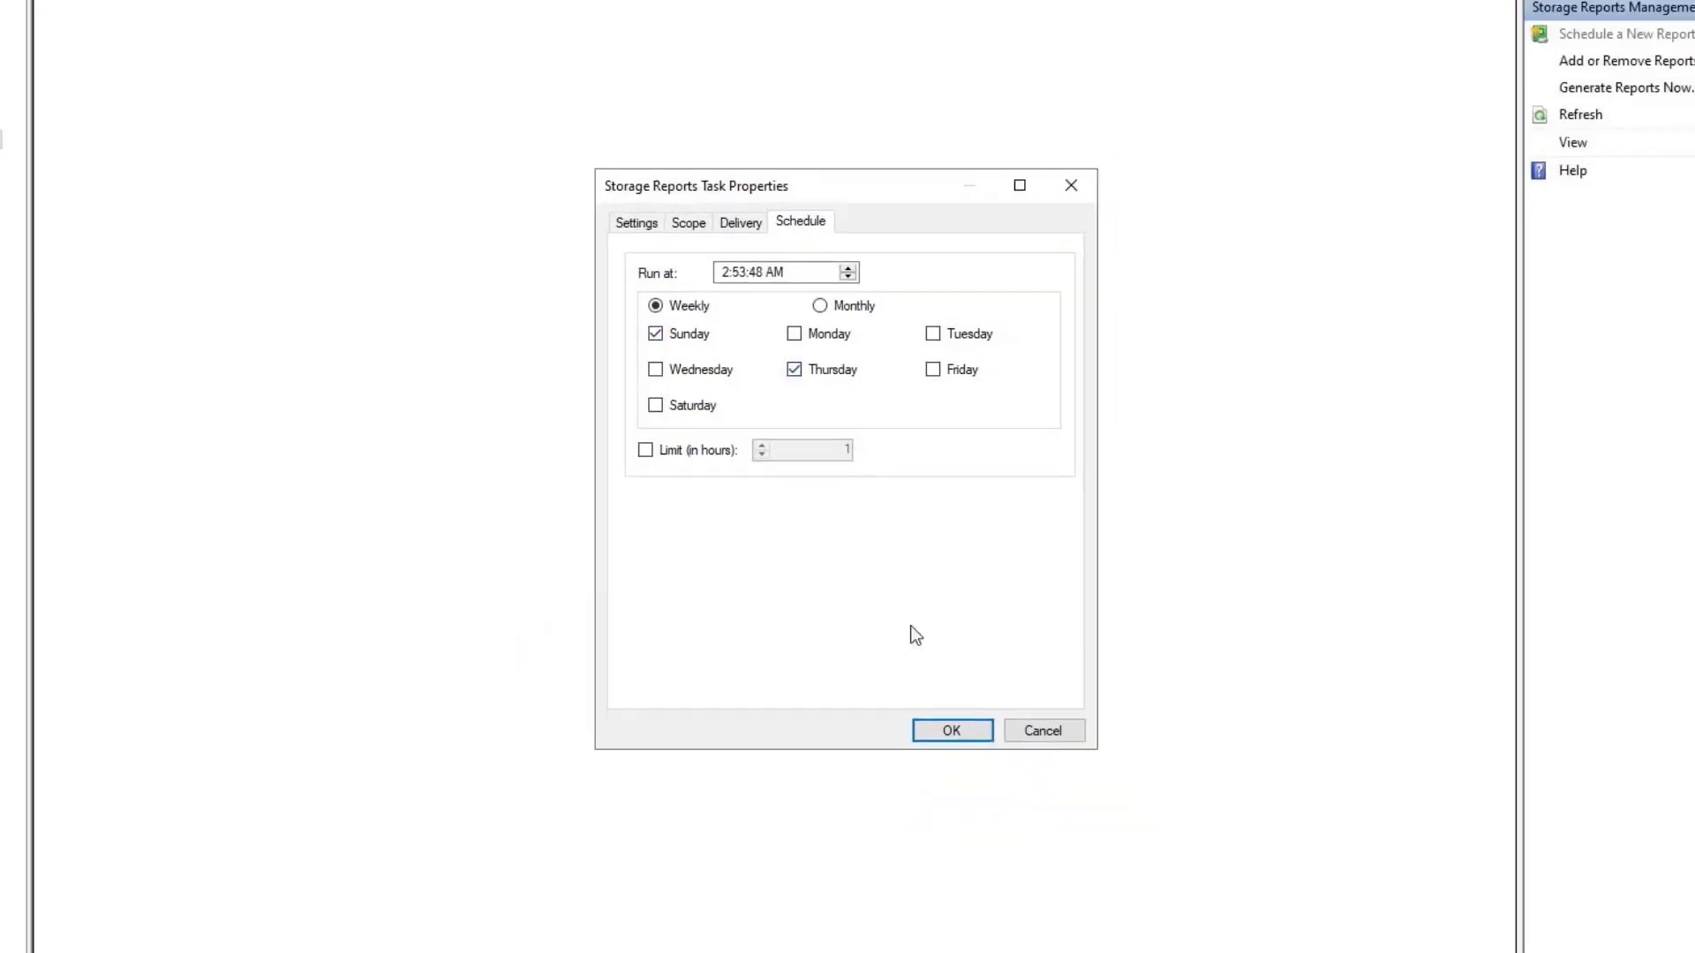
Save the IT Quota task, run it immediately, and open the generated Quota Usage report.
left_click(951, 731)
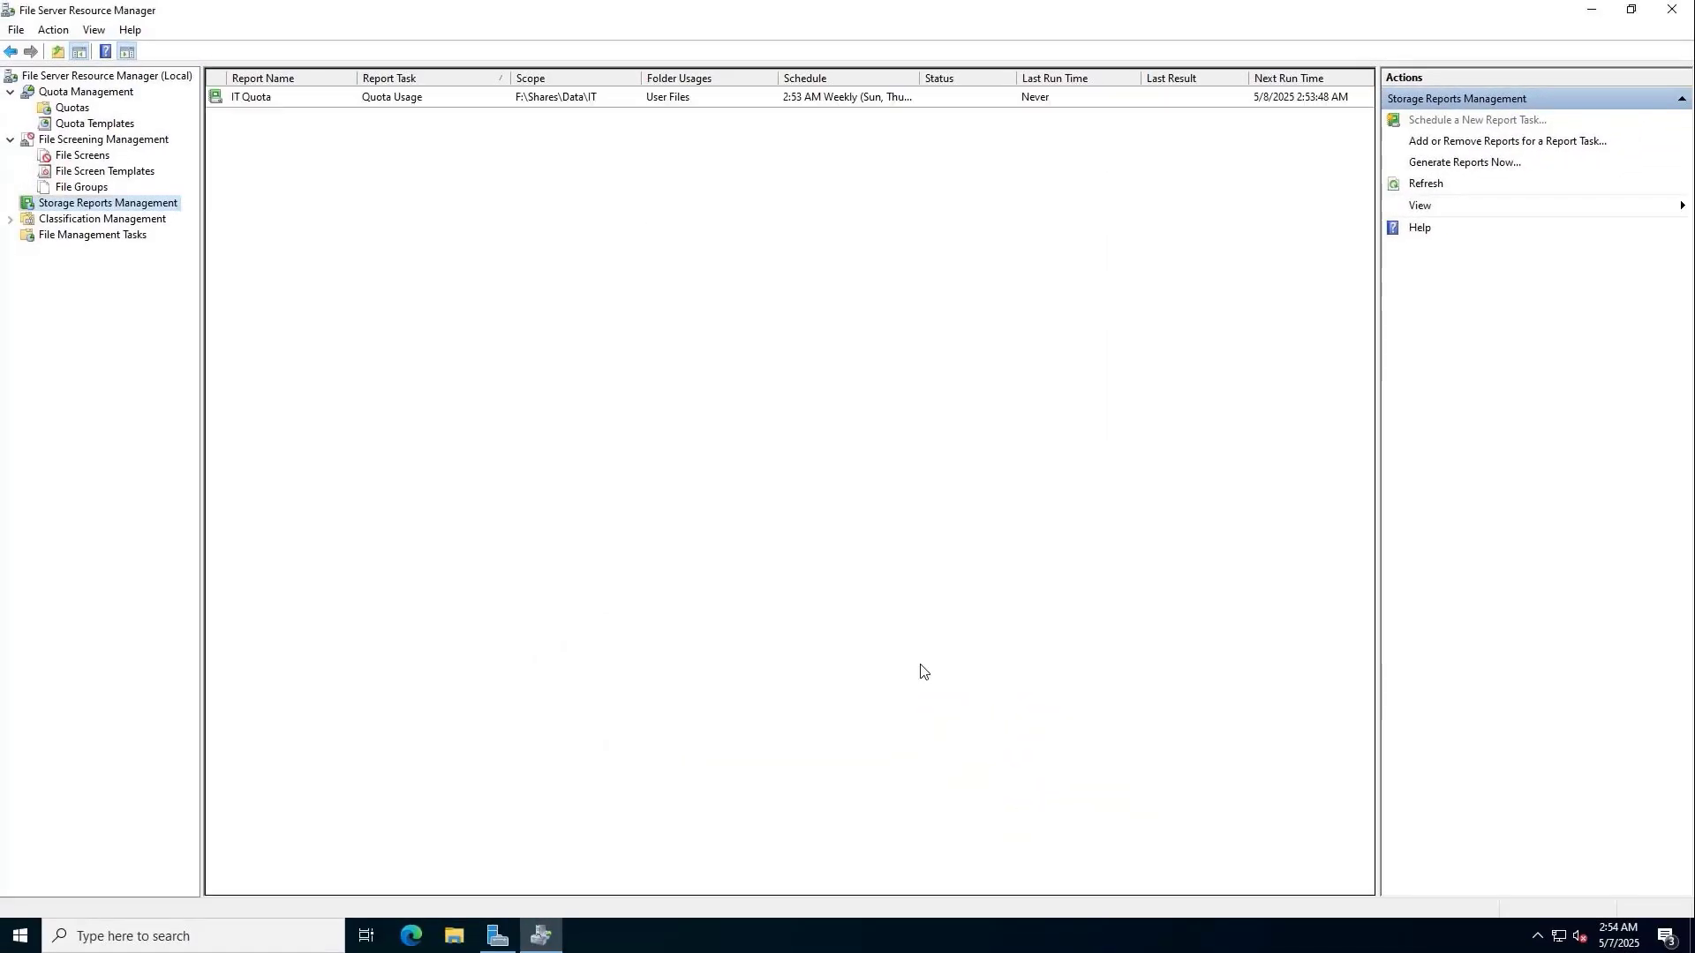
left_click(642, 96)
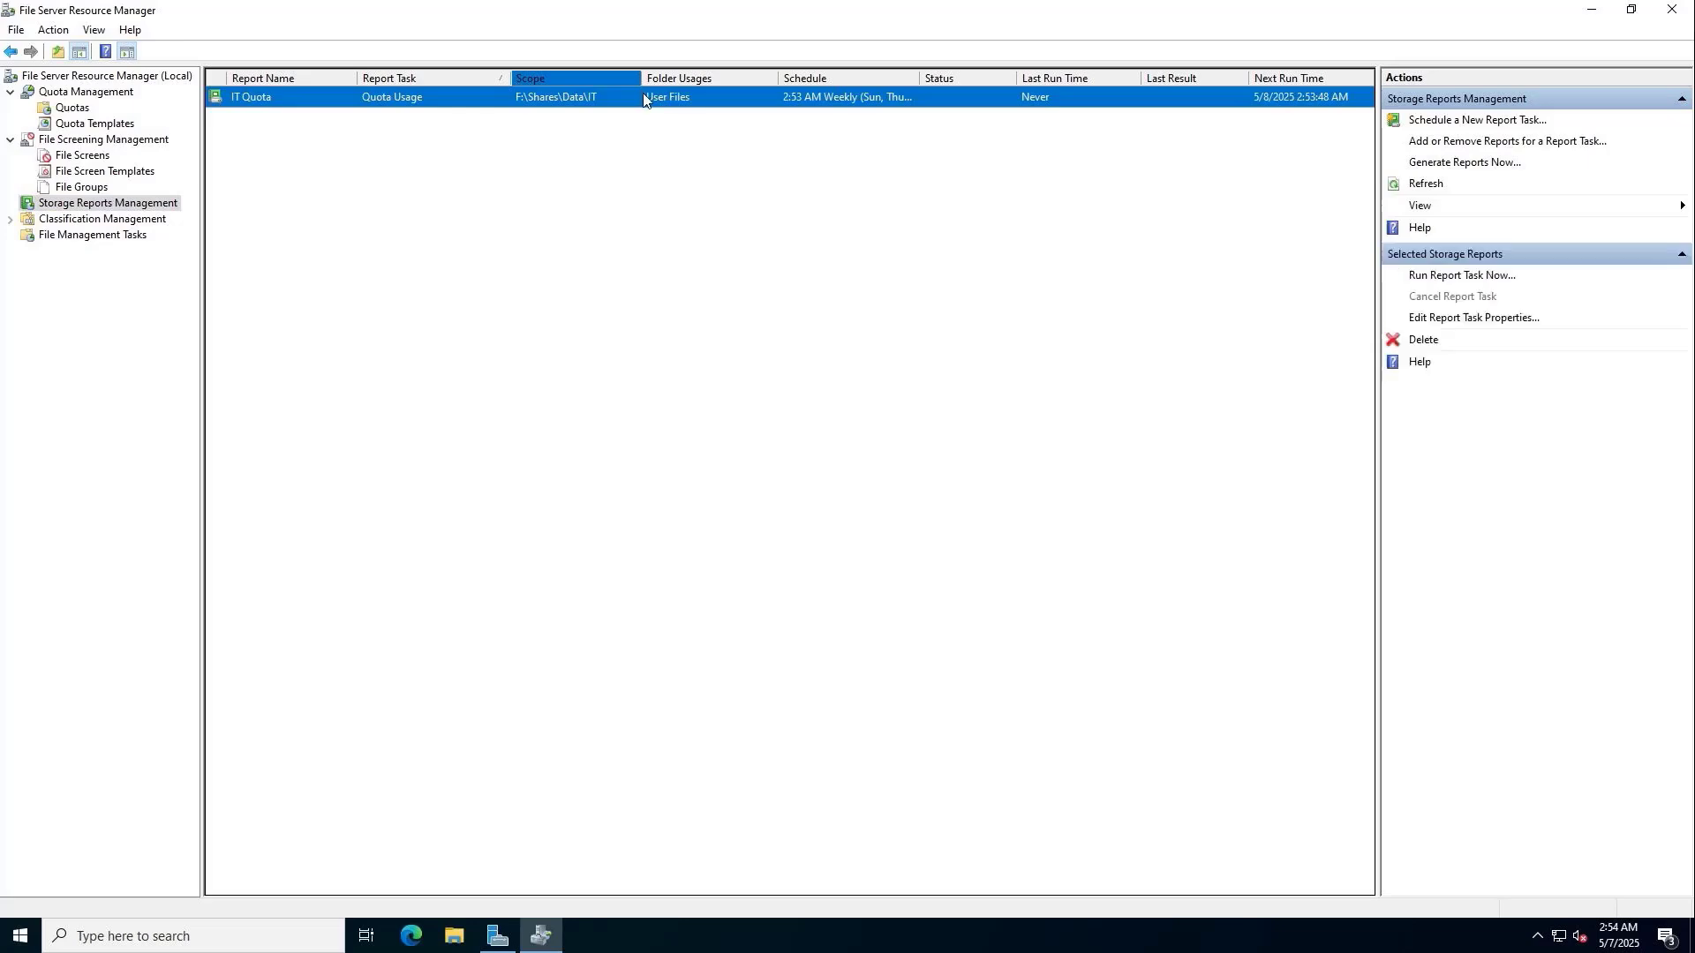
right_click(643, 98)
left_click(696, 109)
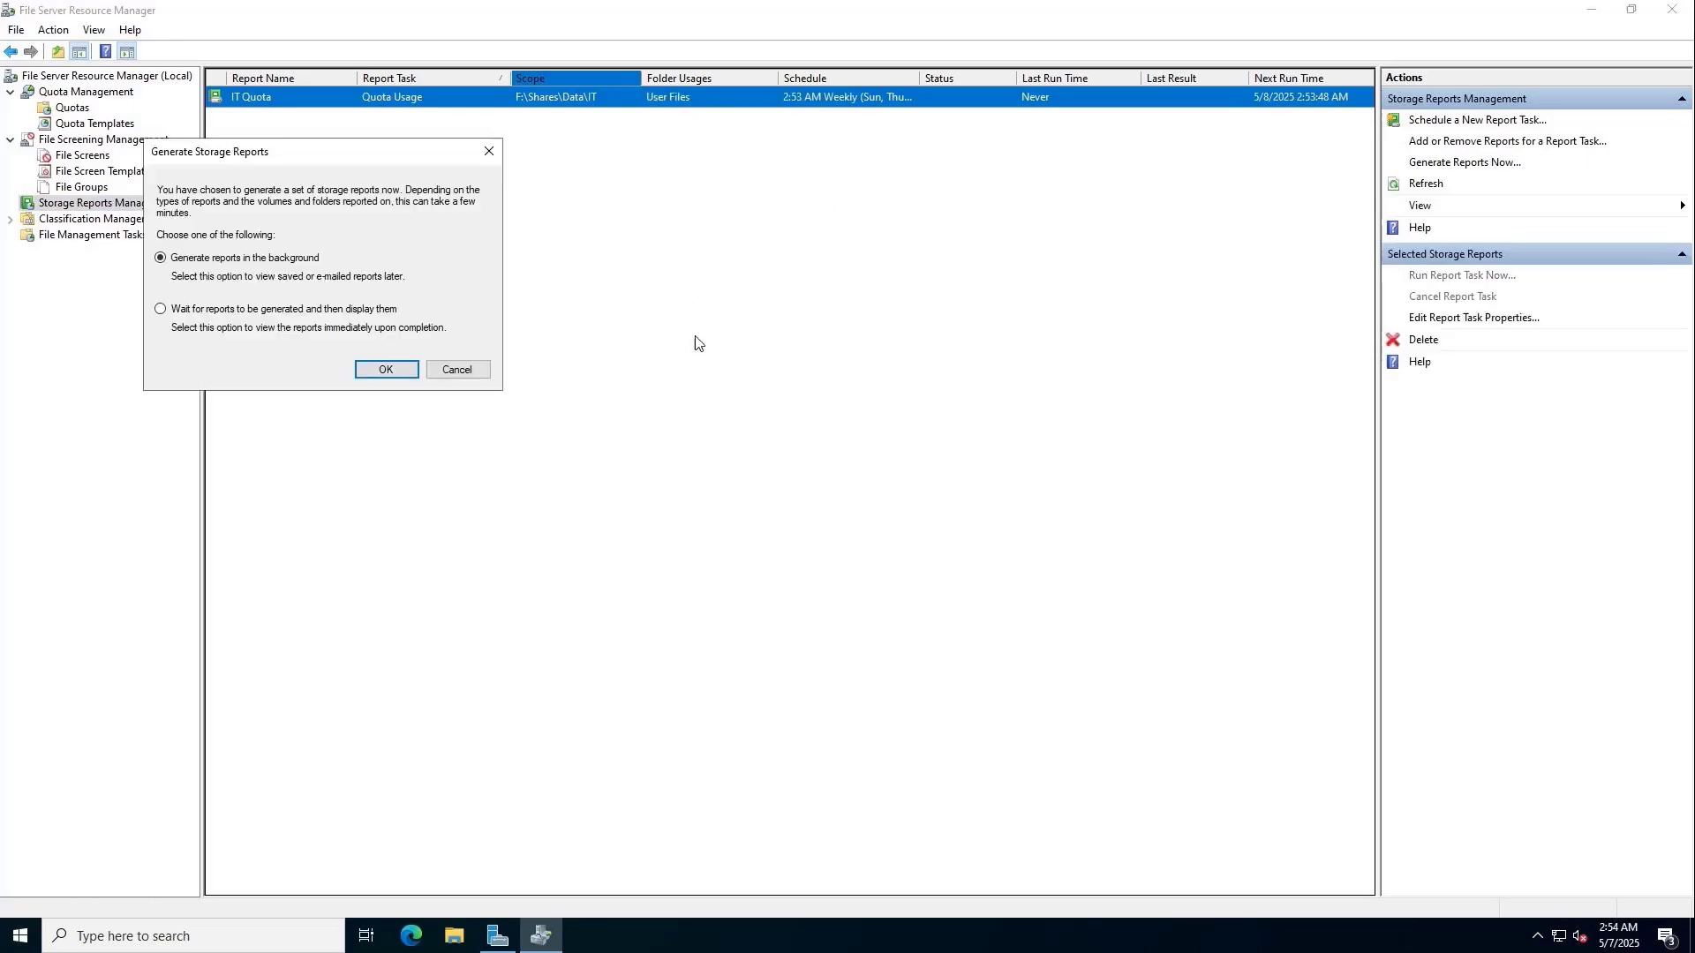
left_click(328, 310)
left_click(386, 369)
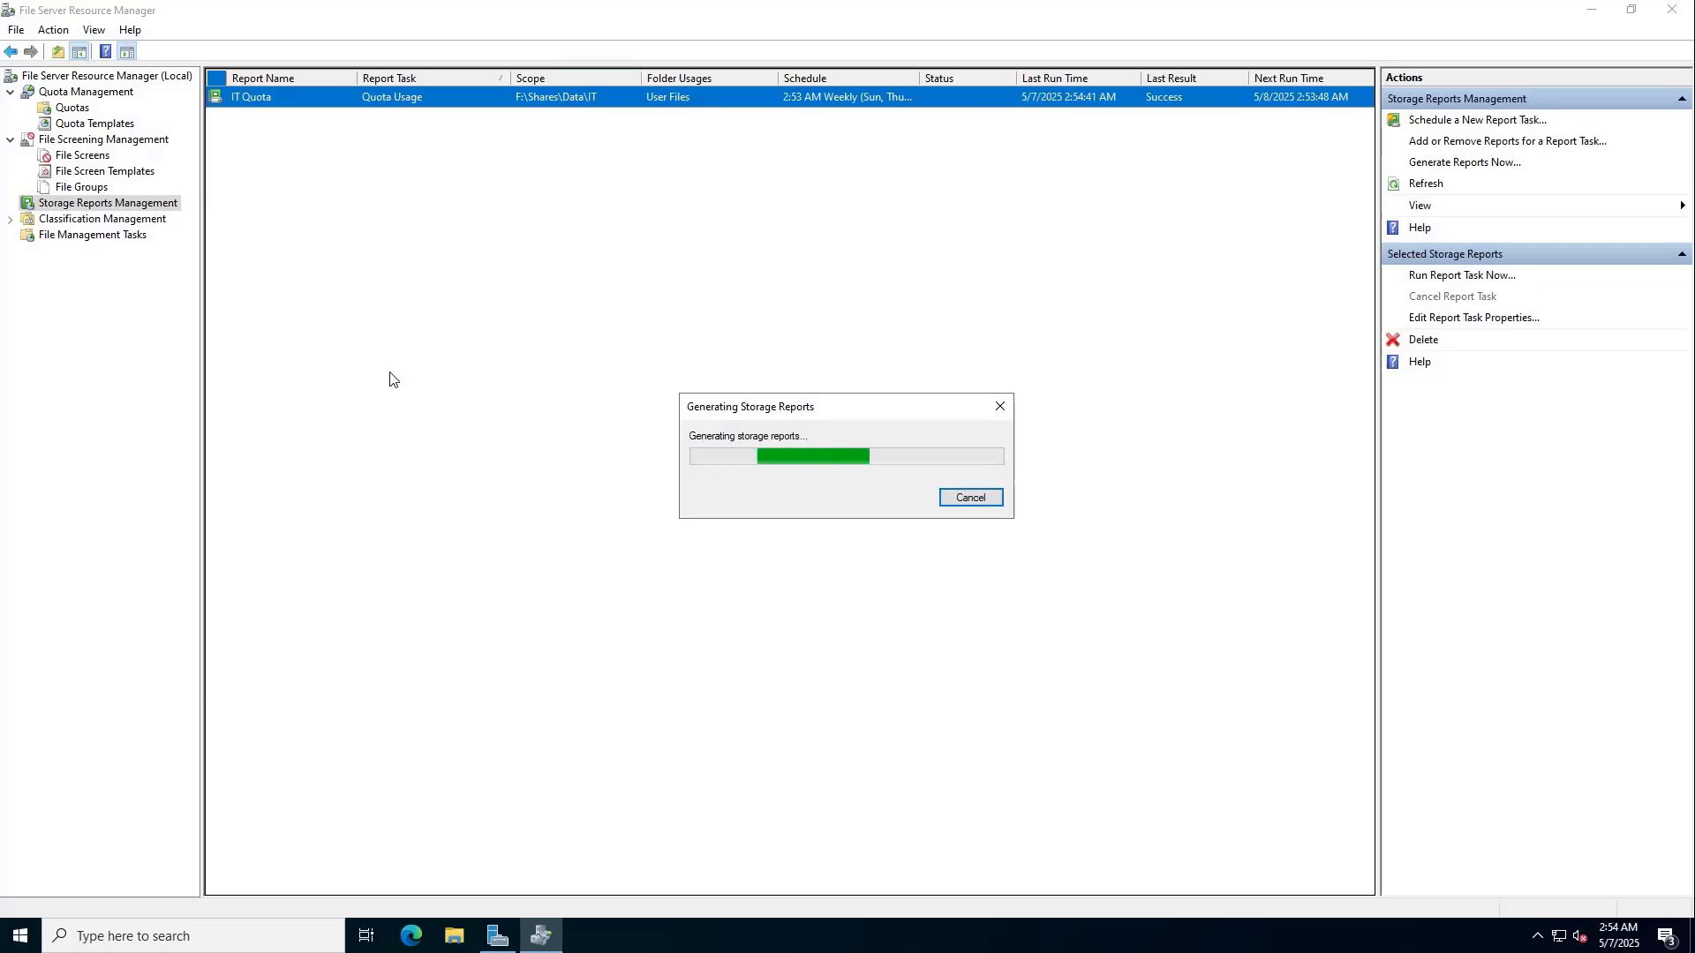
double_click(608, 326)
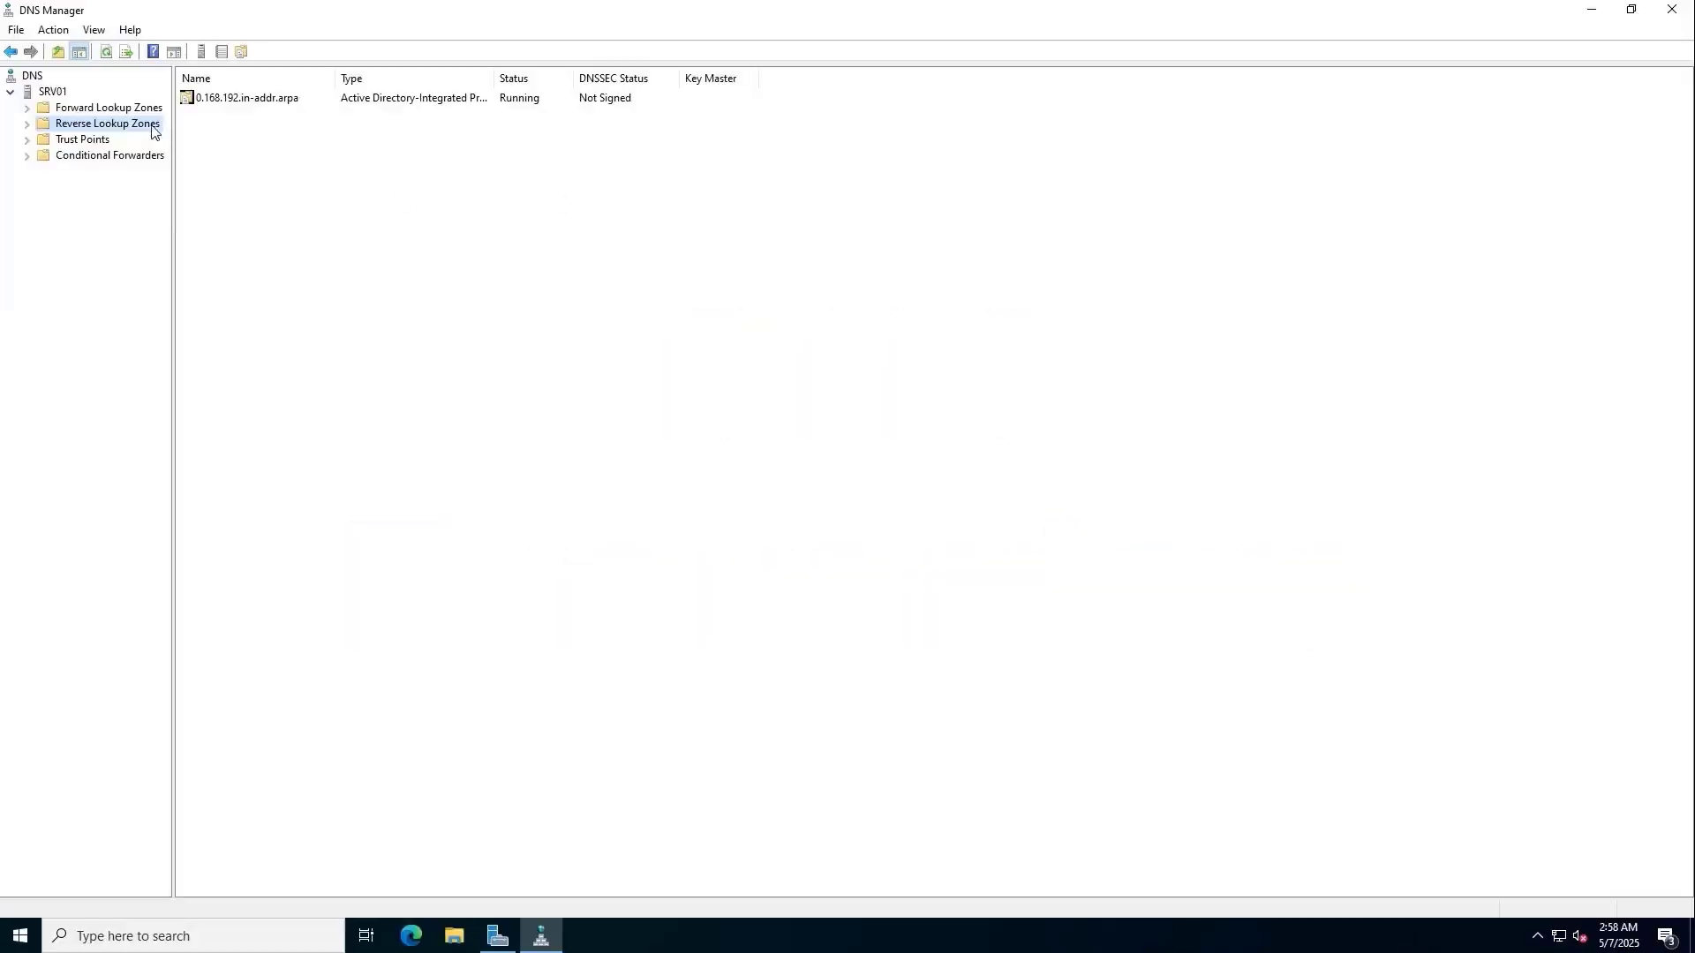
Add 8.8.8.8 and 1.1.1.1 as forwarders in SRV01's DNS server properties.
left_click(63, 94)
right_click(64, 94)
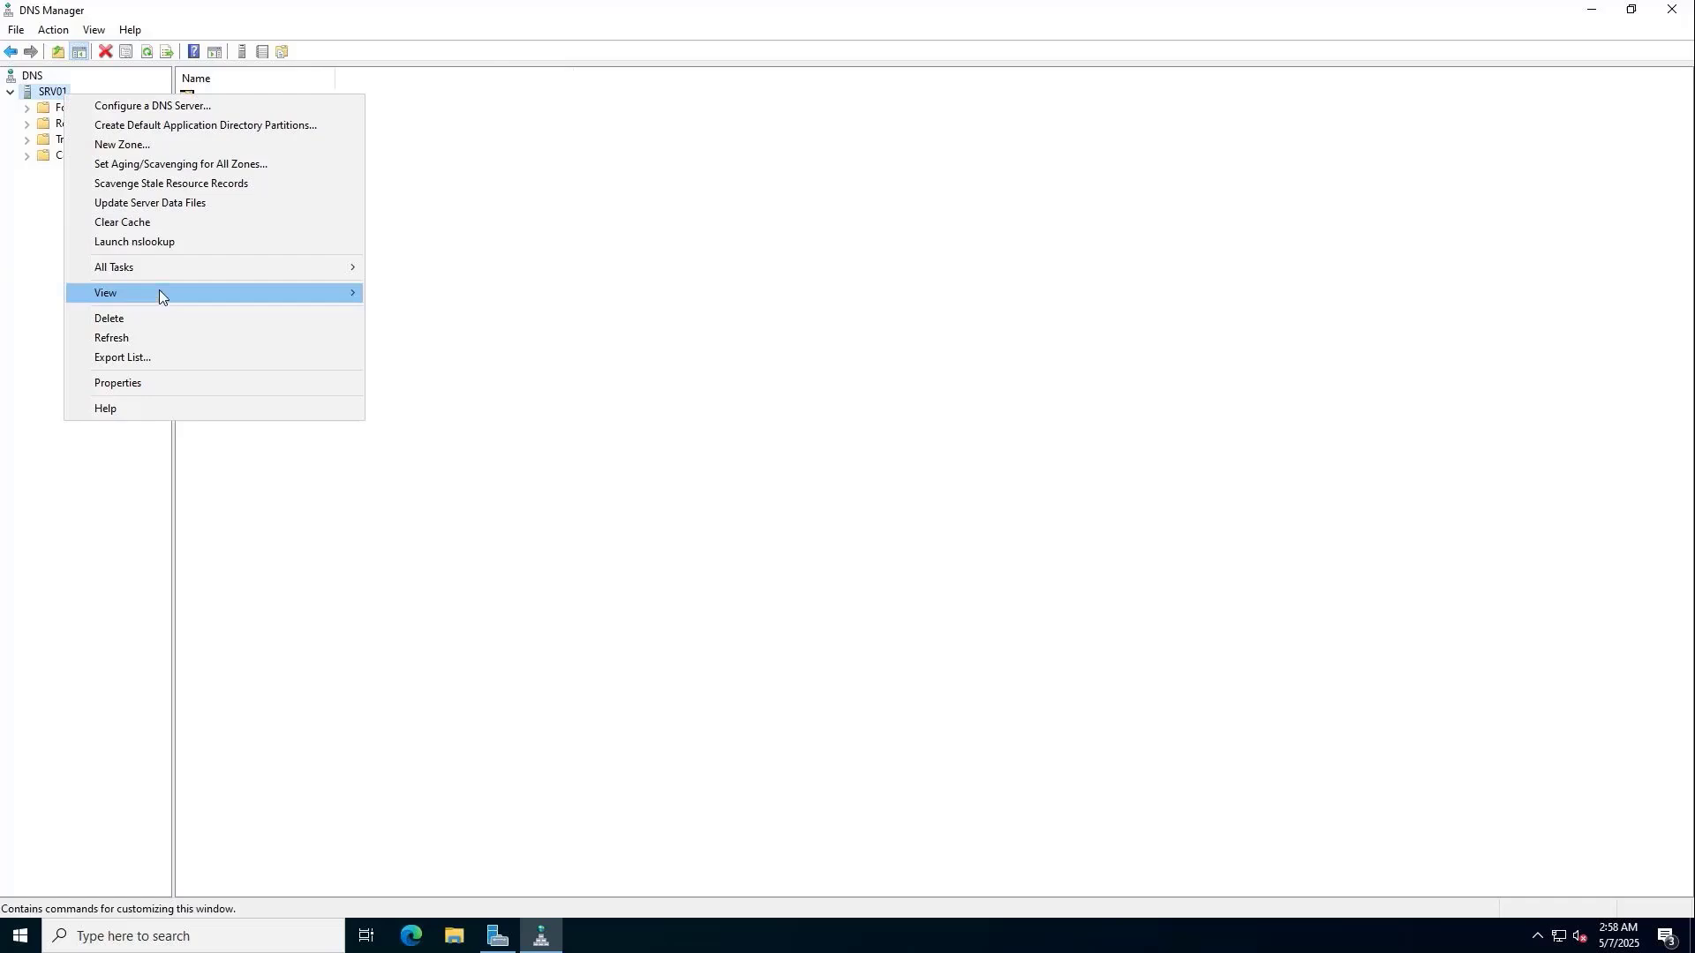
left_click(161, 383)
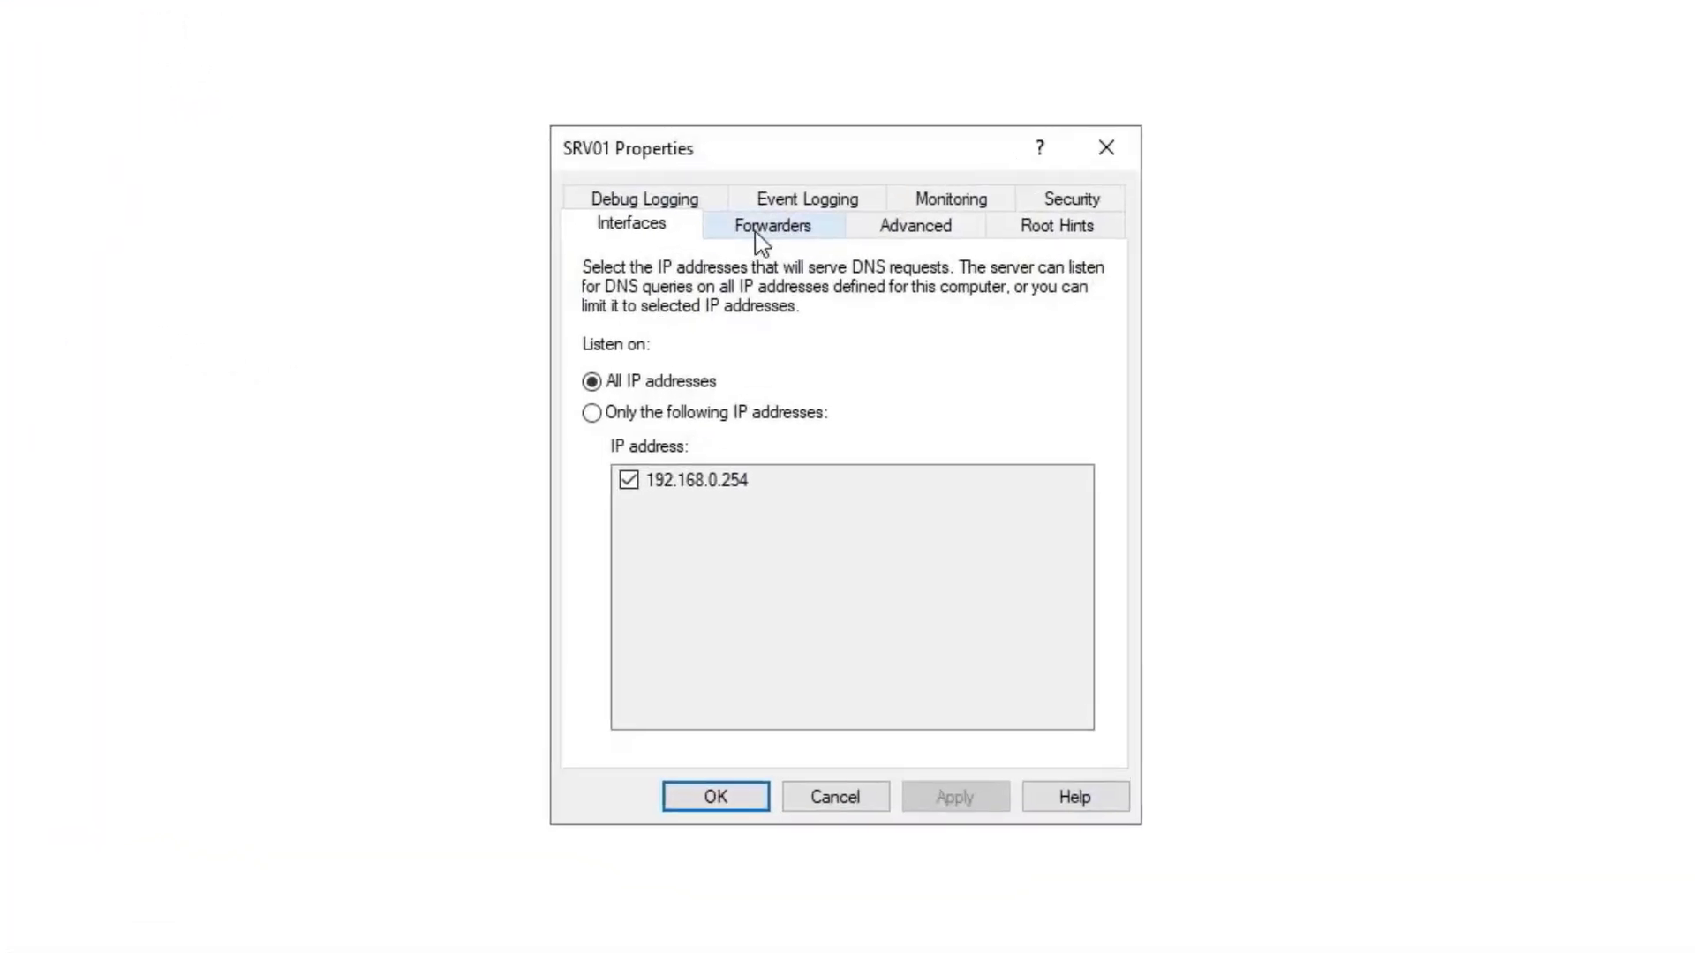
left_click(765, 226)
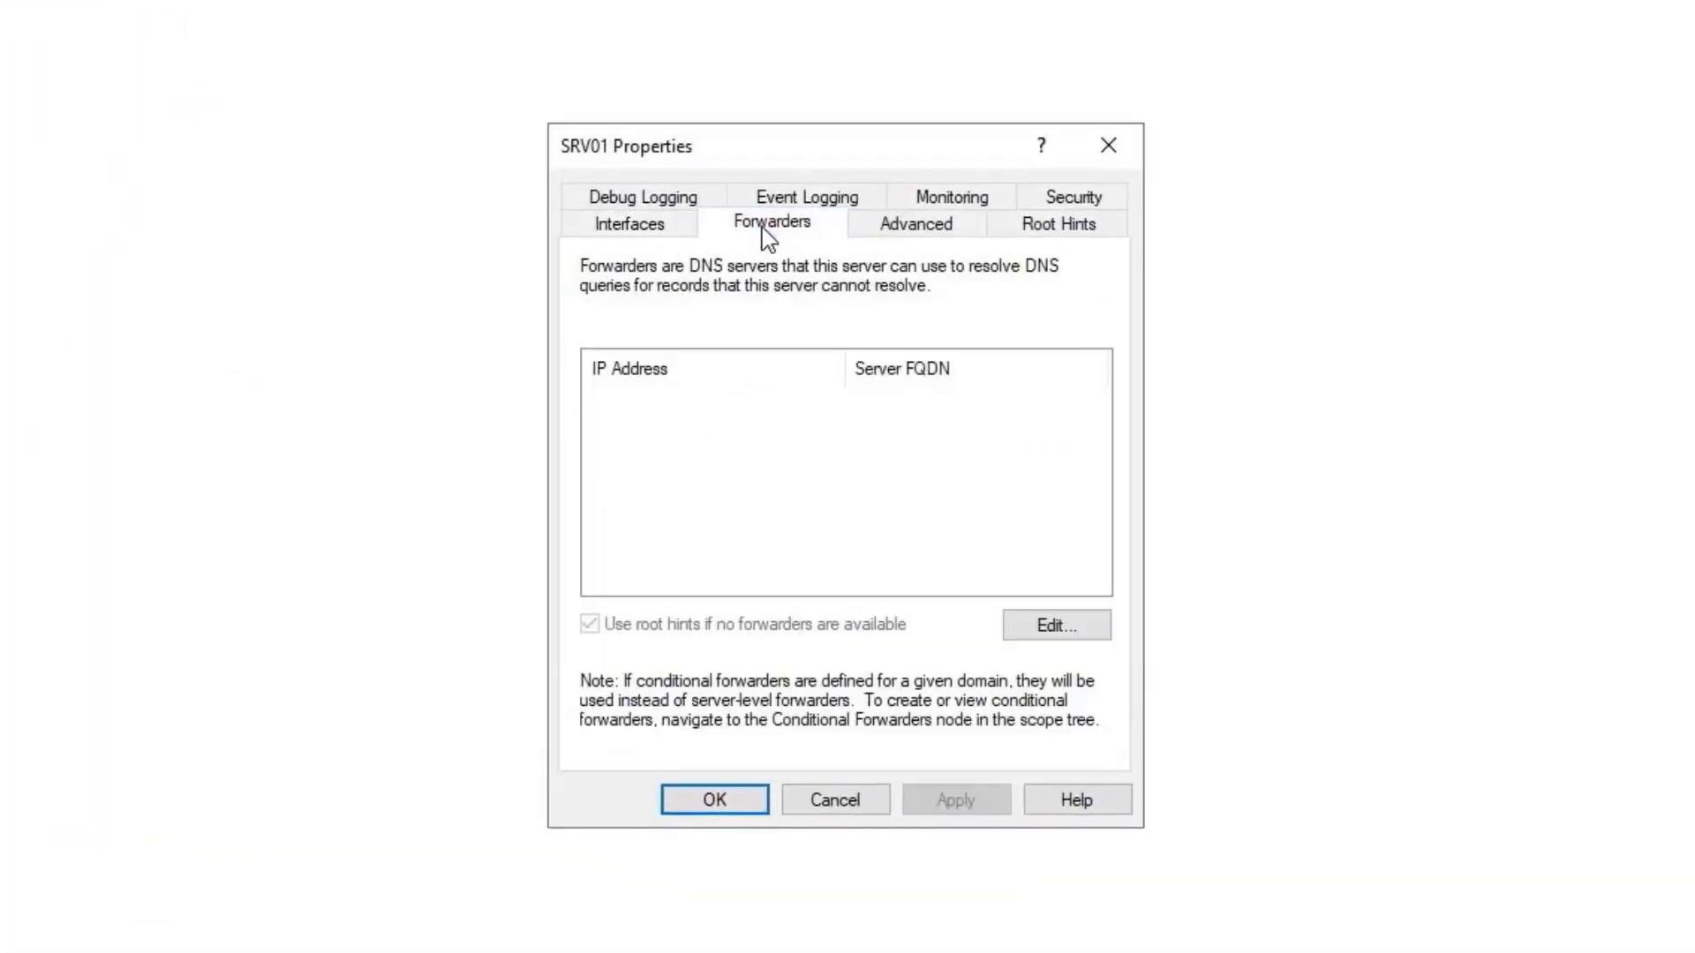
left_click(1058, 636)
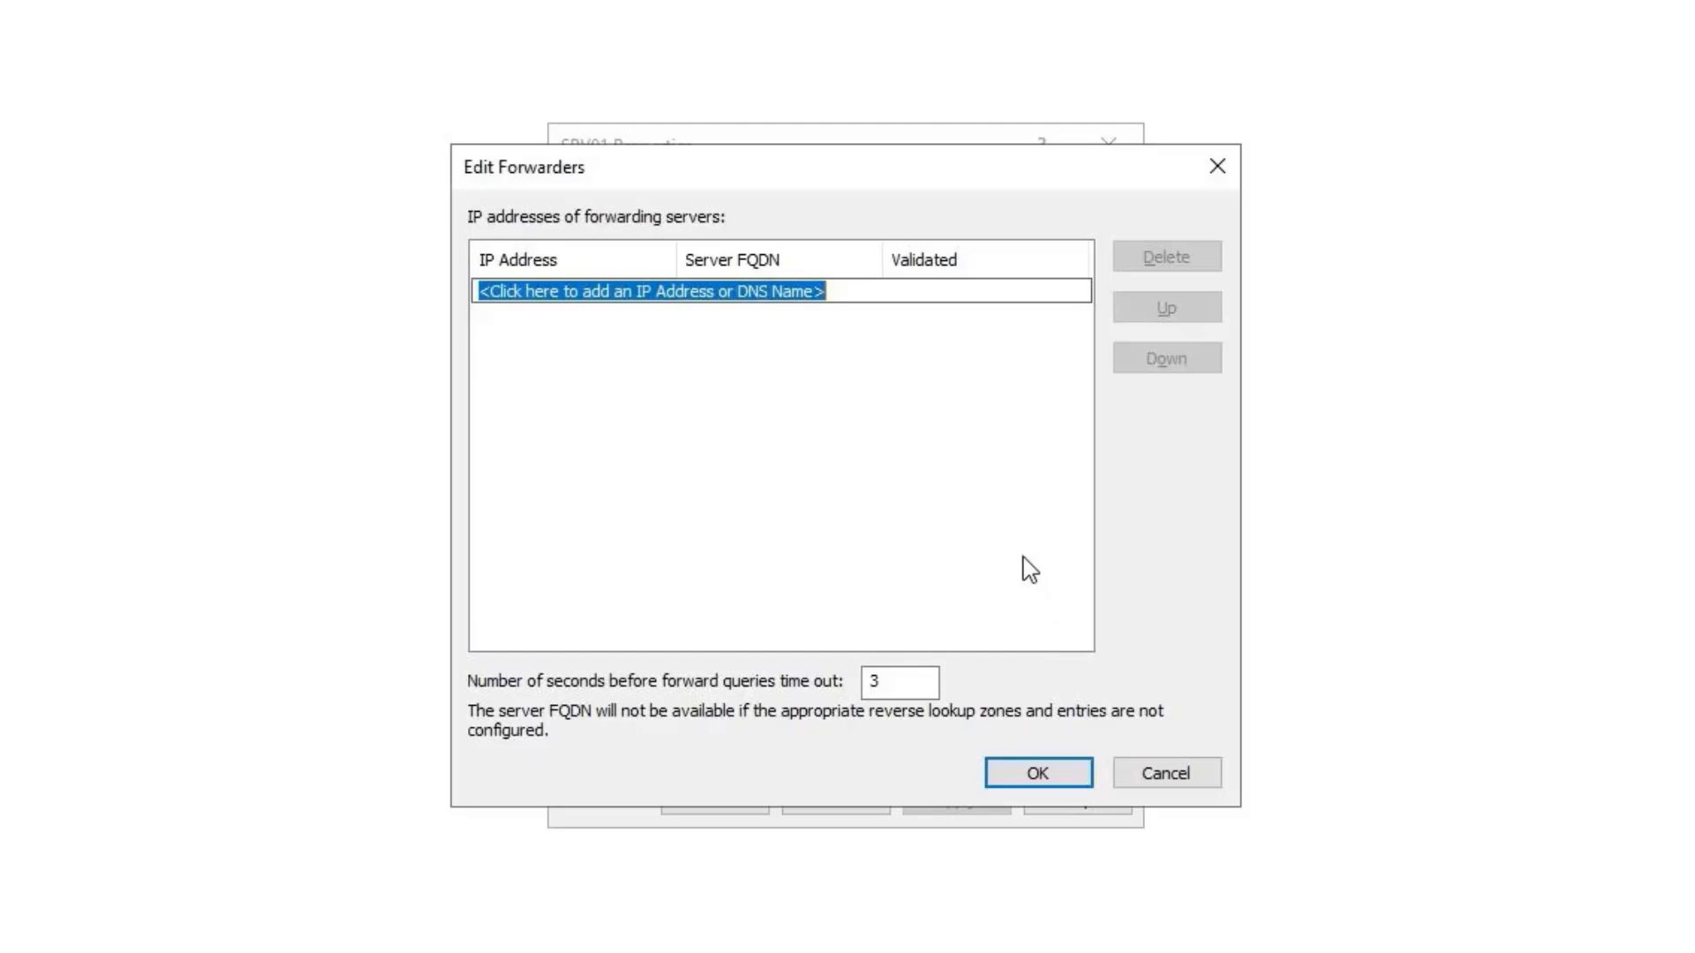
type("8.8.8.8")
key("Return")
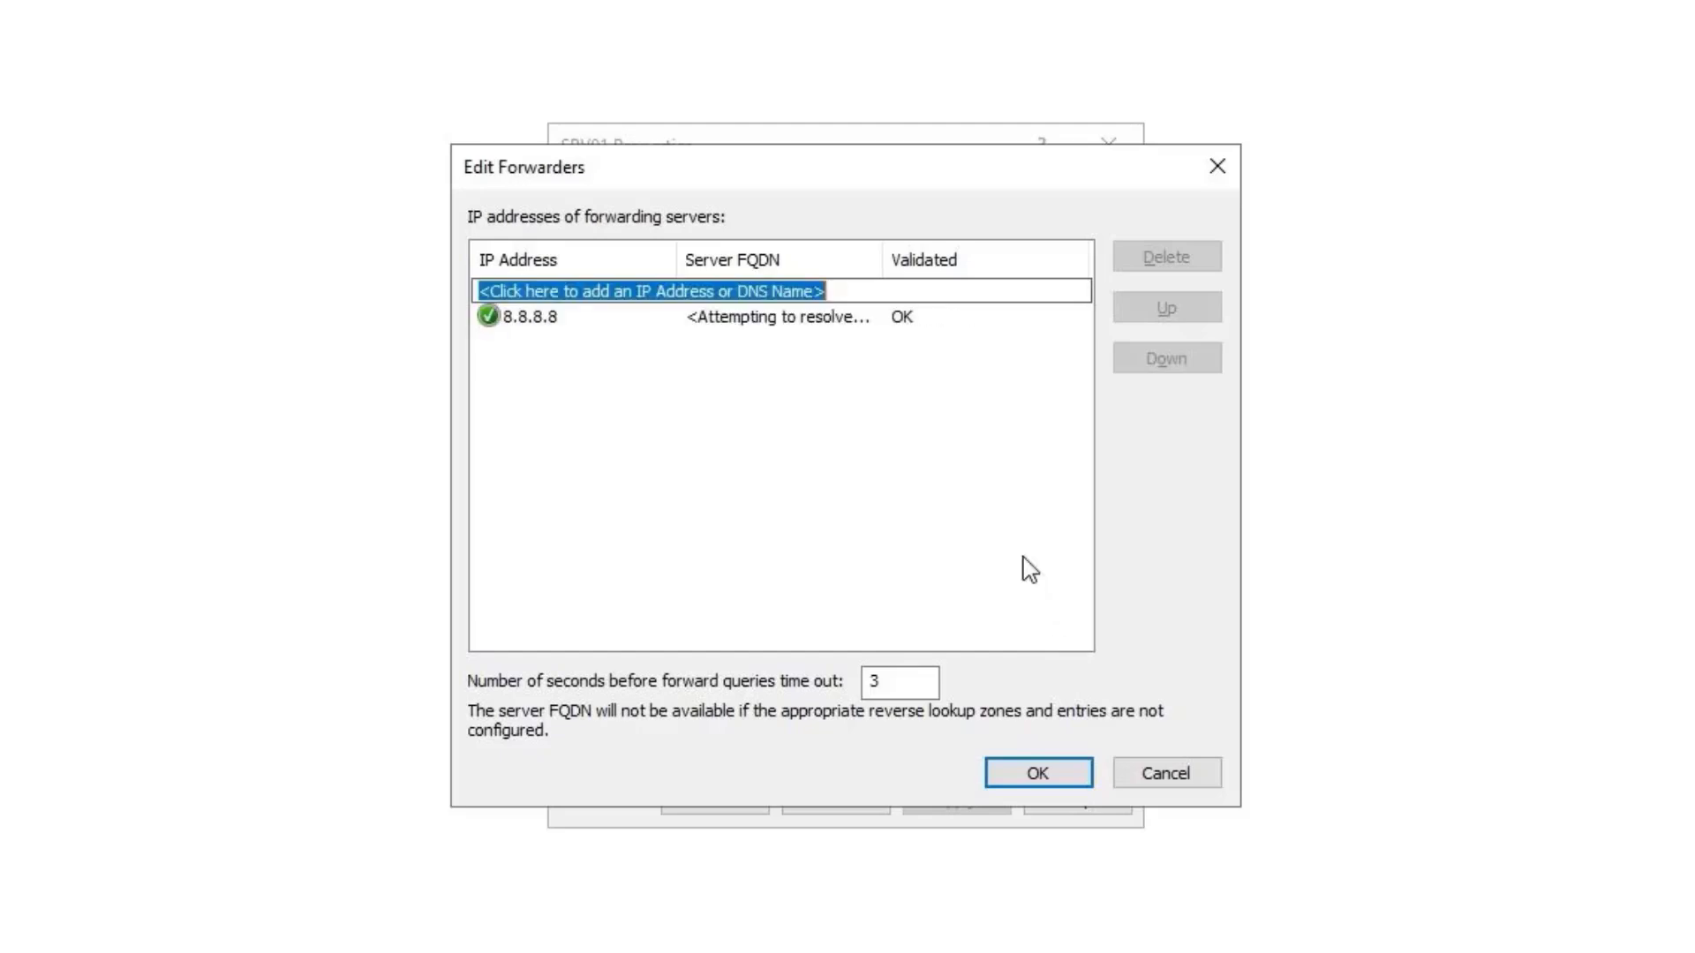
type("1.1.1")
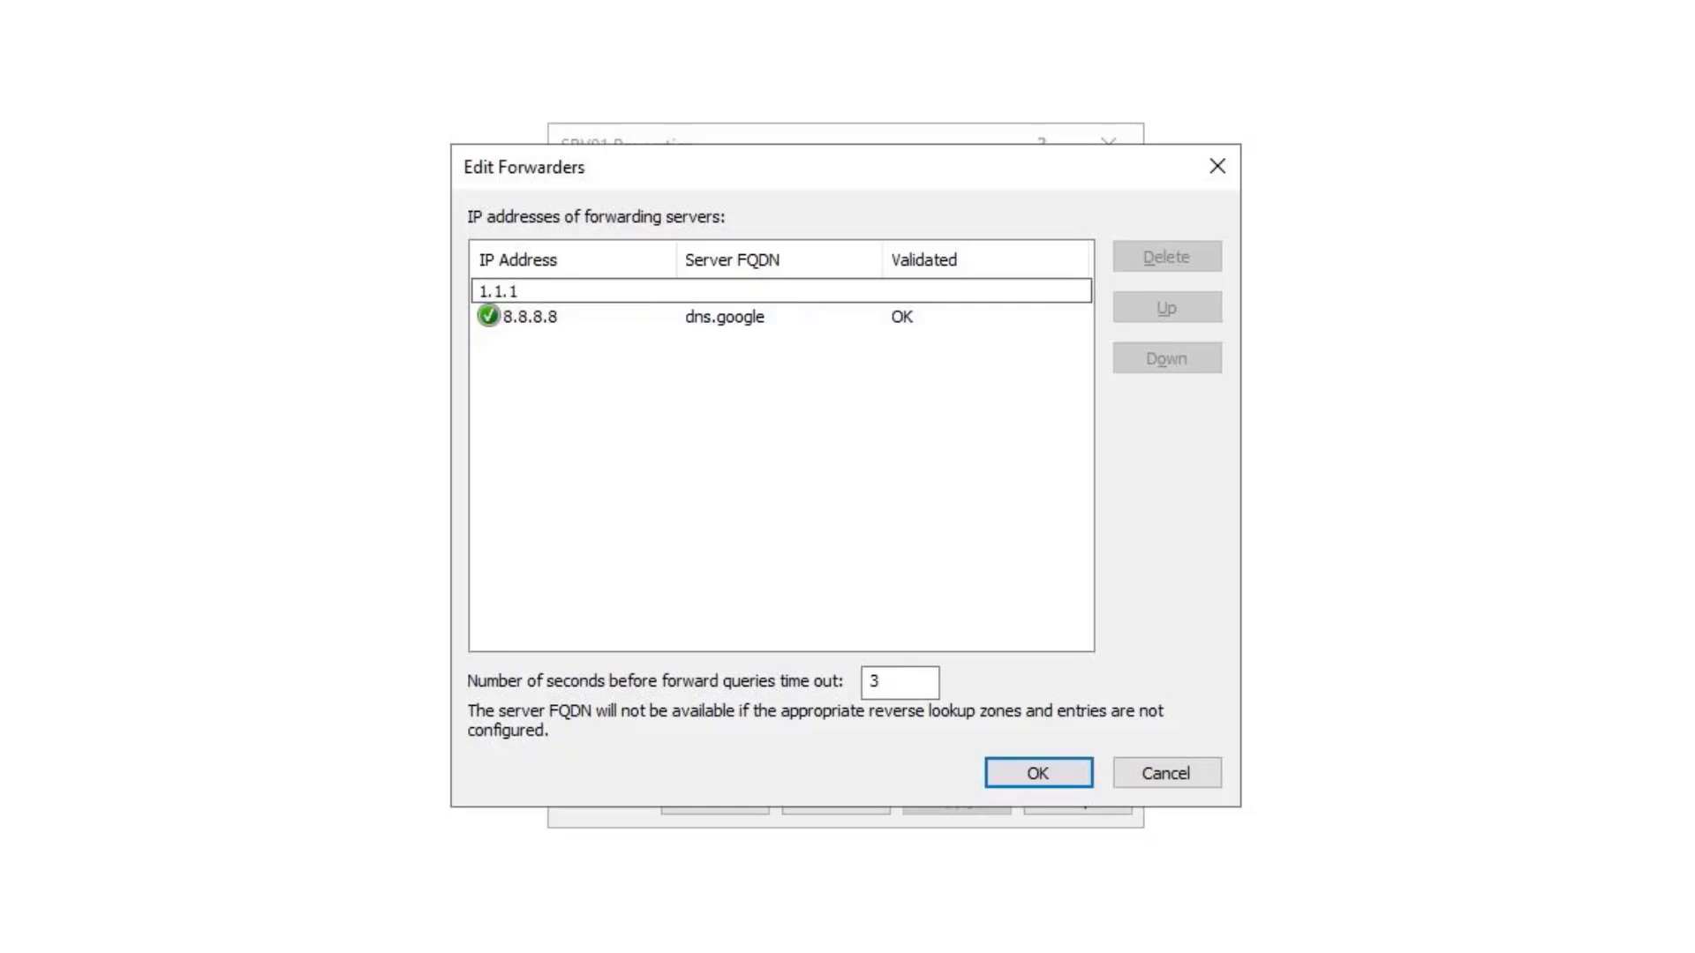
type(".1")
key("Return")
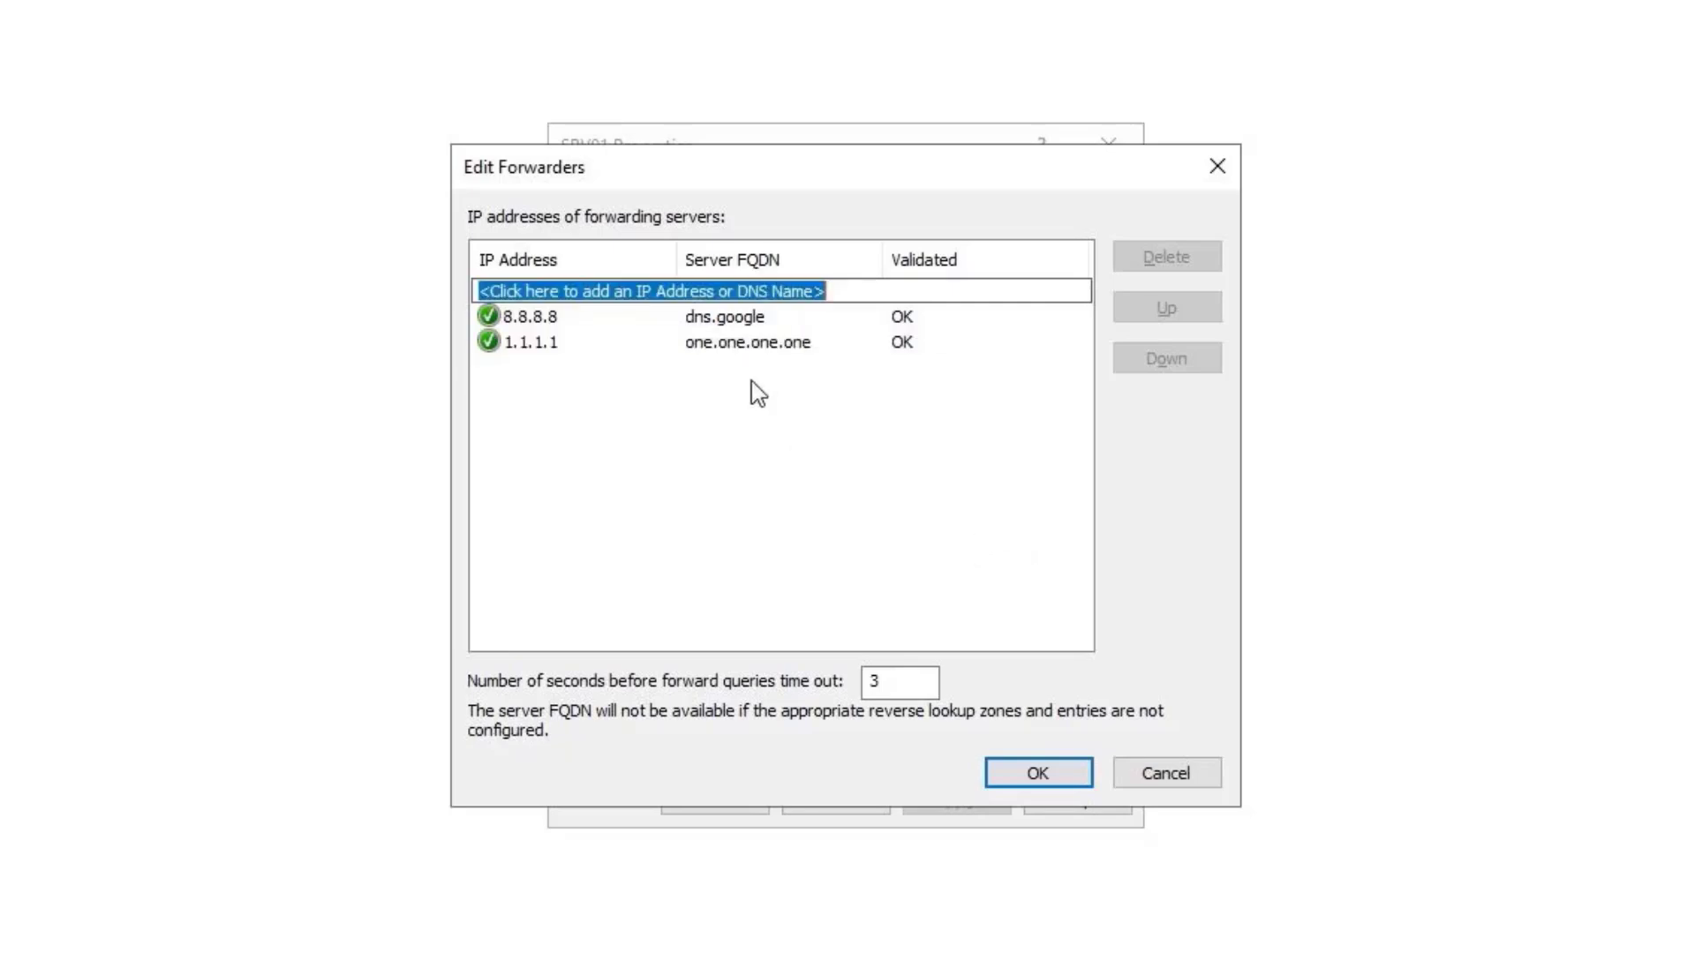
left_click(755, 325)
left_click(756, 346)
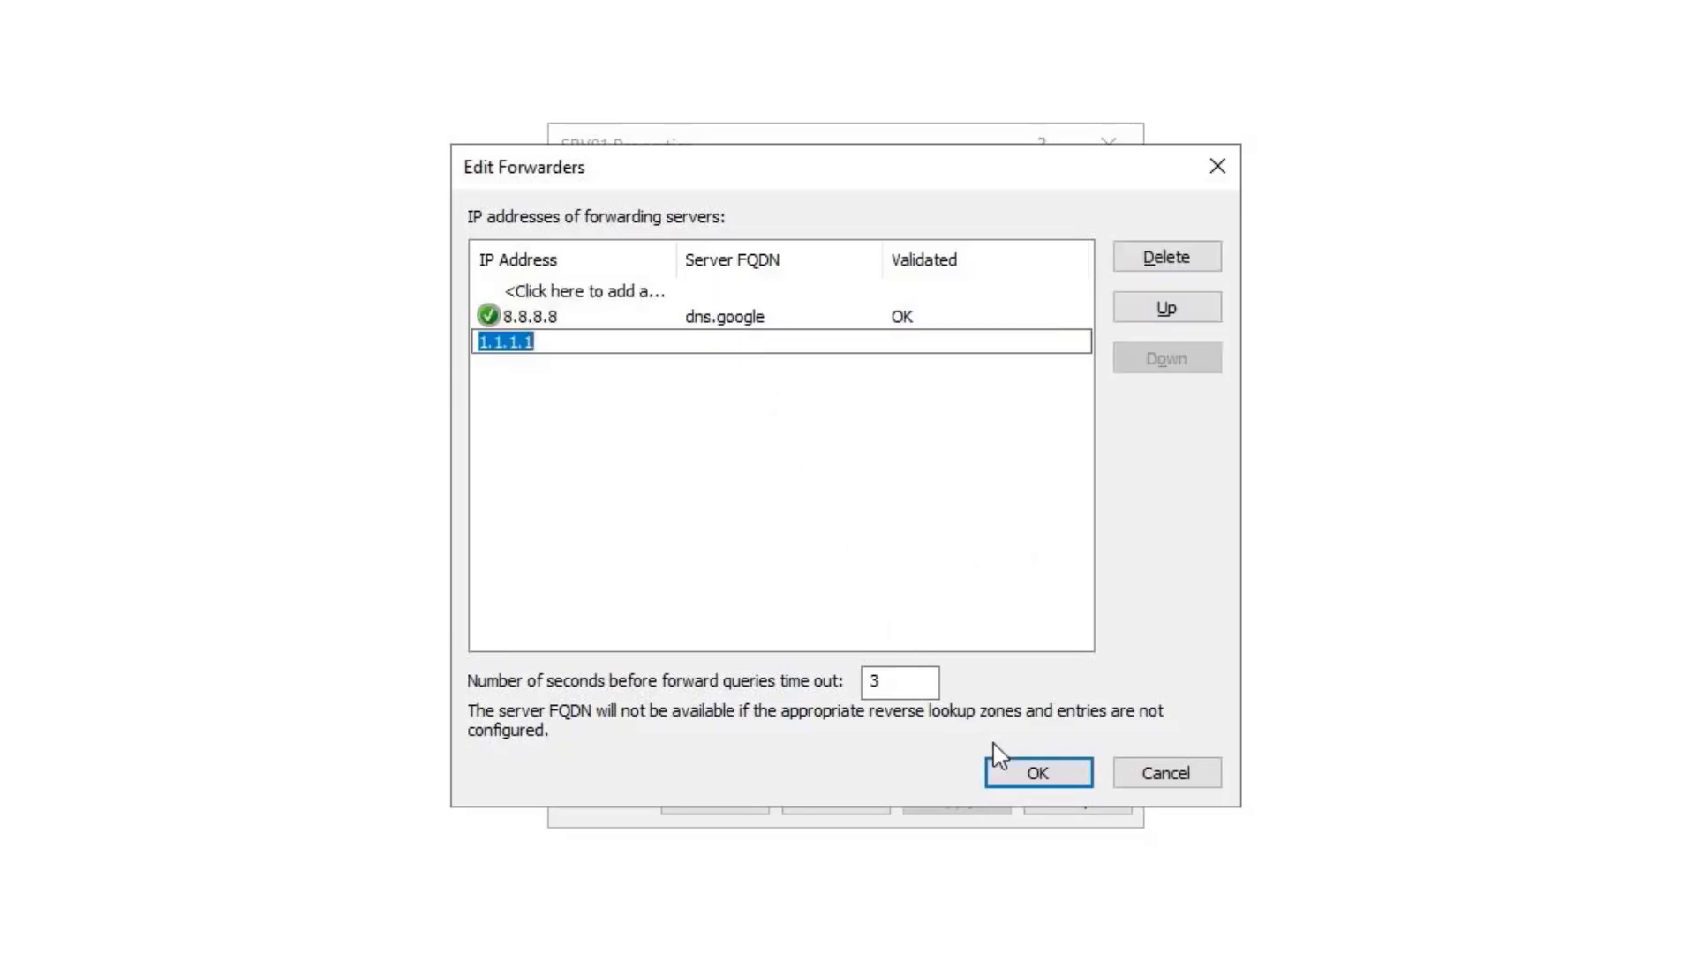
left_click(1024, 775)
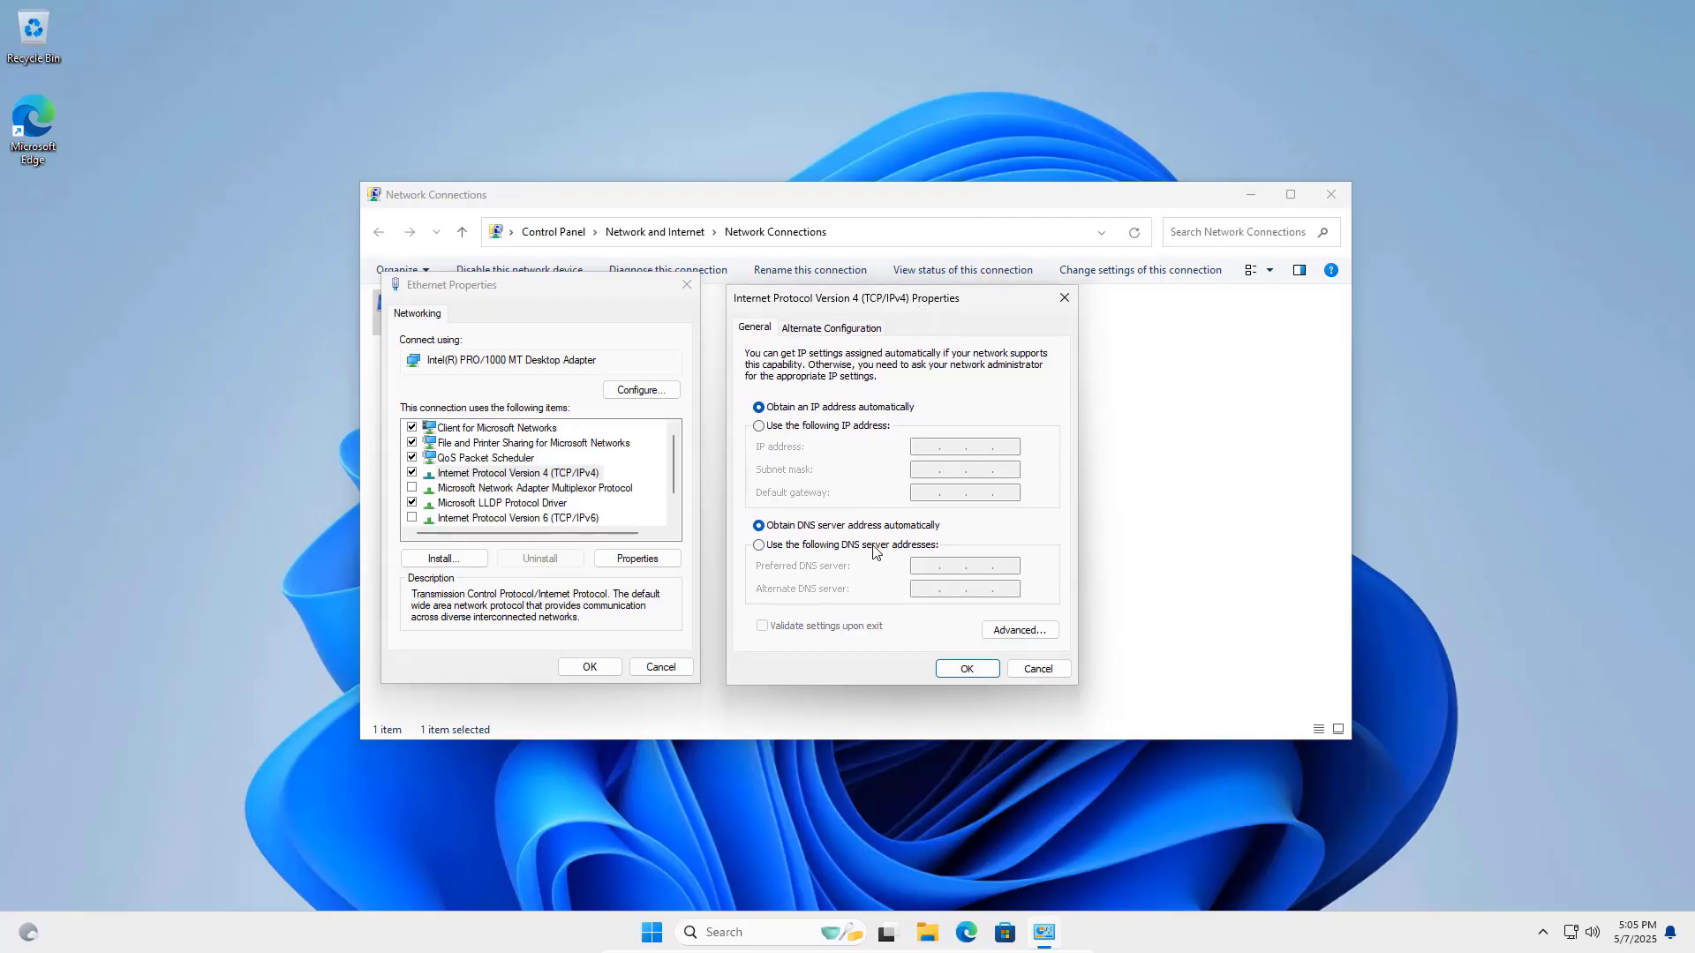
Set the Ethernet adapter's preferred DNS server to 192.168.0.254 and close its properties.
left_click(874, 546)
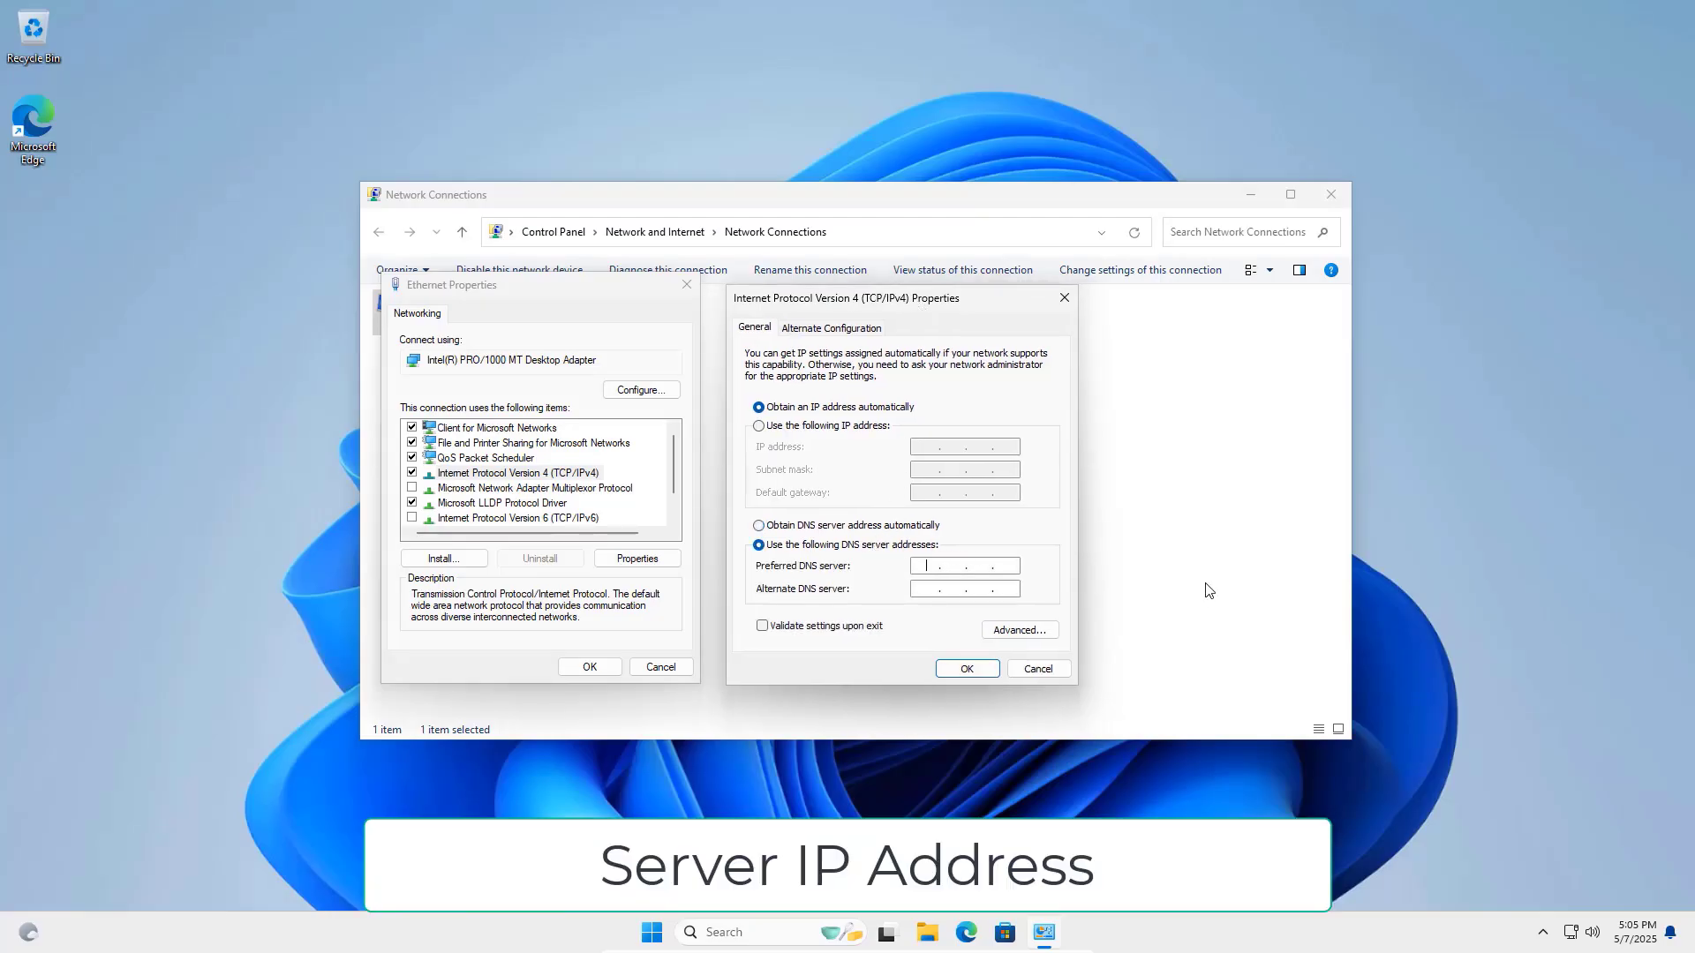
type("192.168.0.254")
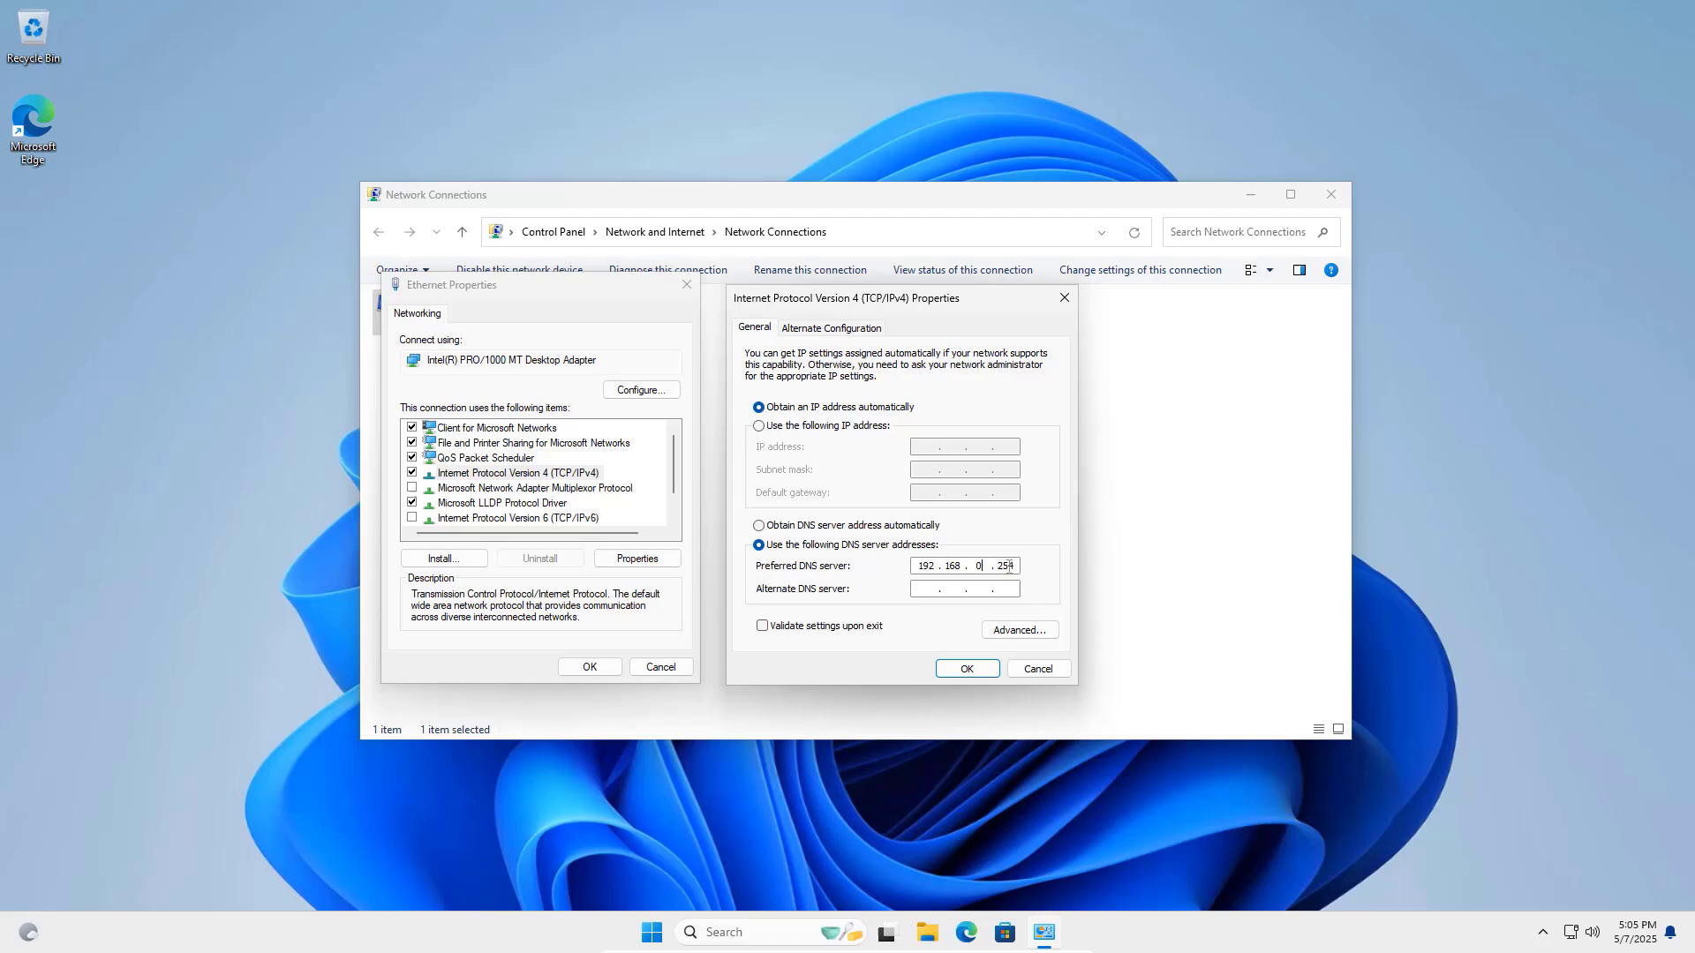
left_click(982, 663)
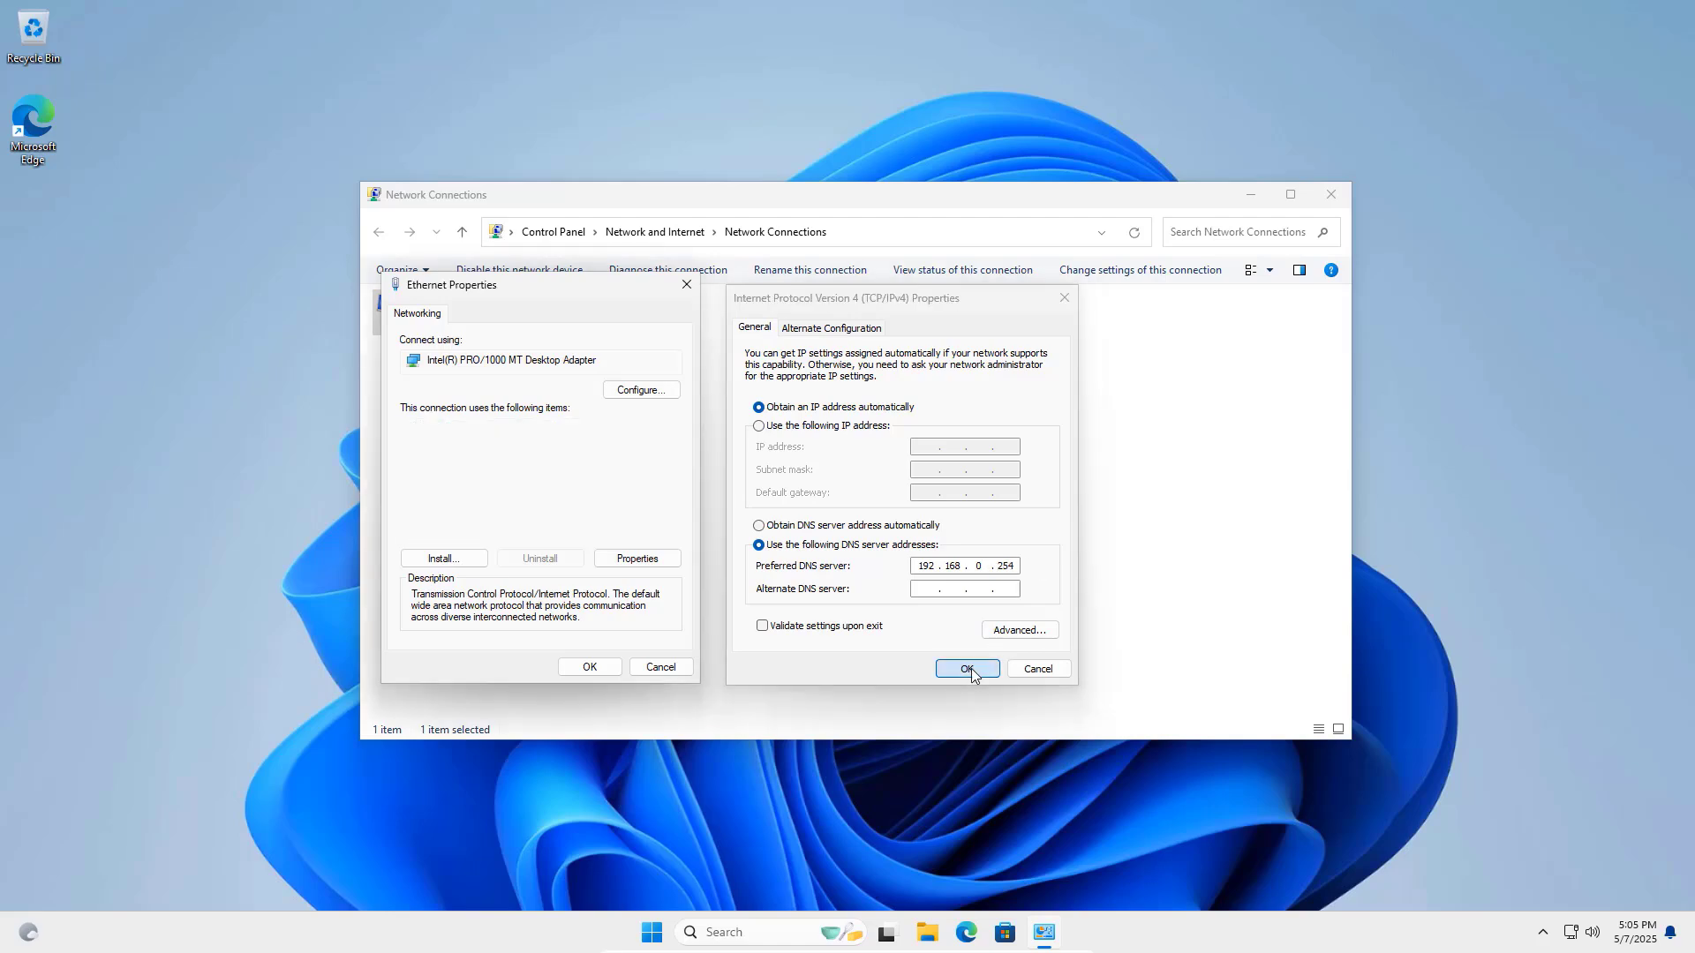
left_click(574, 671)
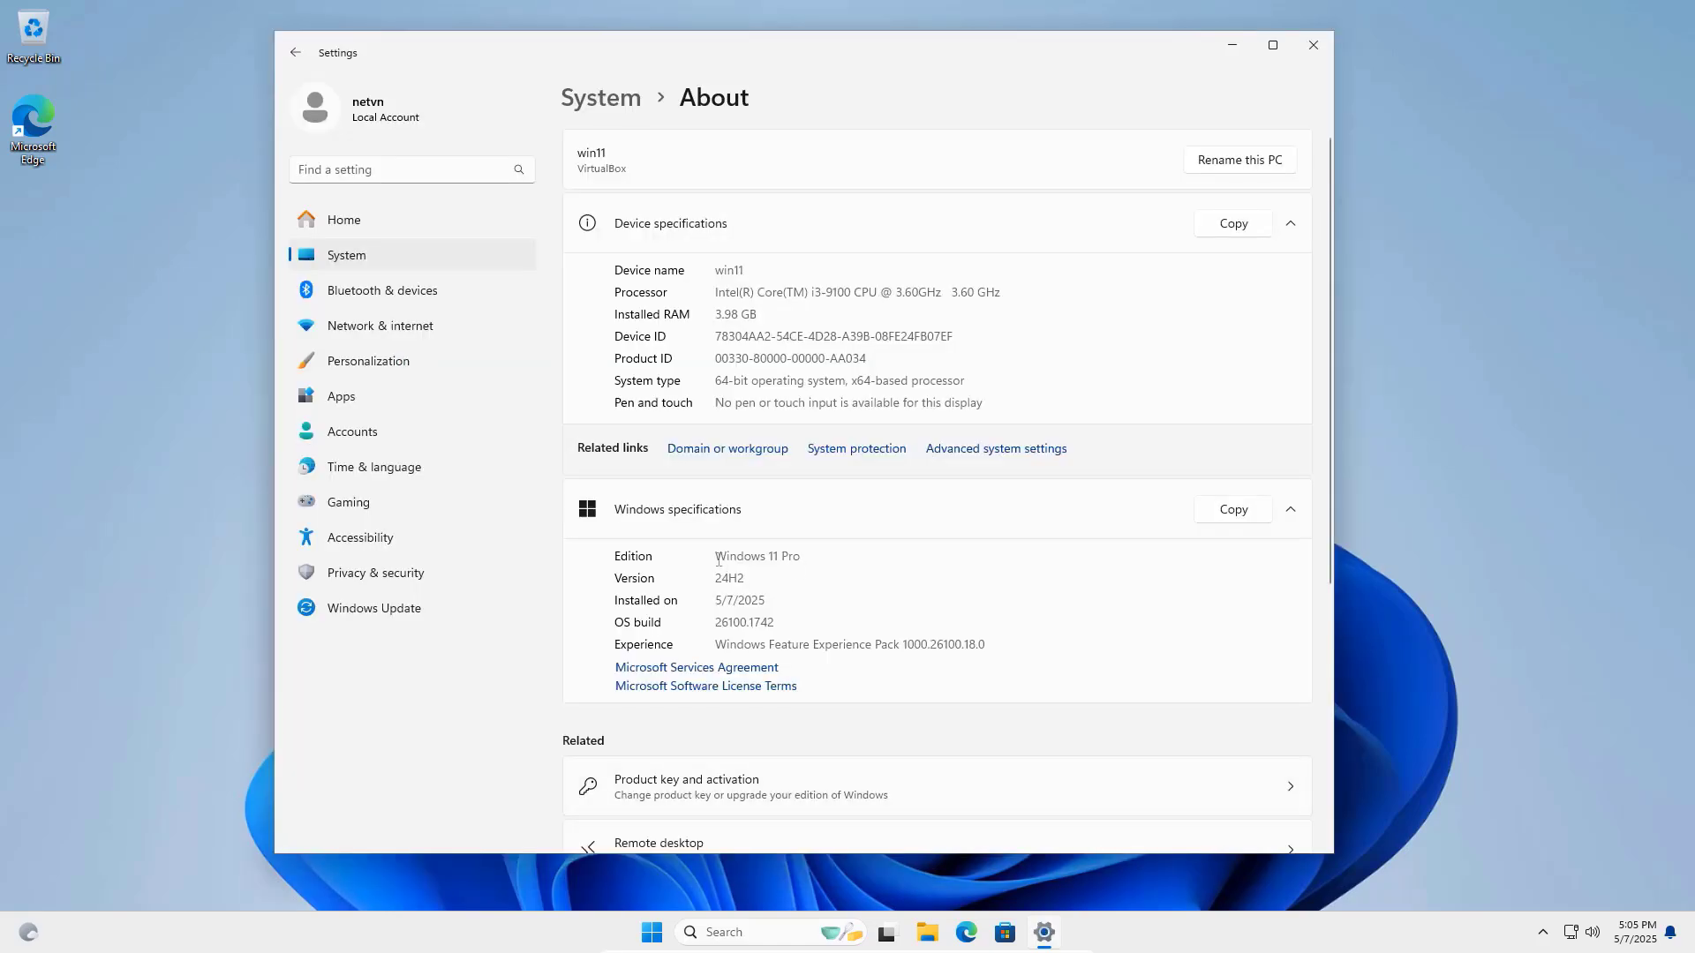
In System Properties' Computer Name settings, set the PC to join the domain netvn.local.
left_click_drag(717, 557, 920, 601)
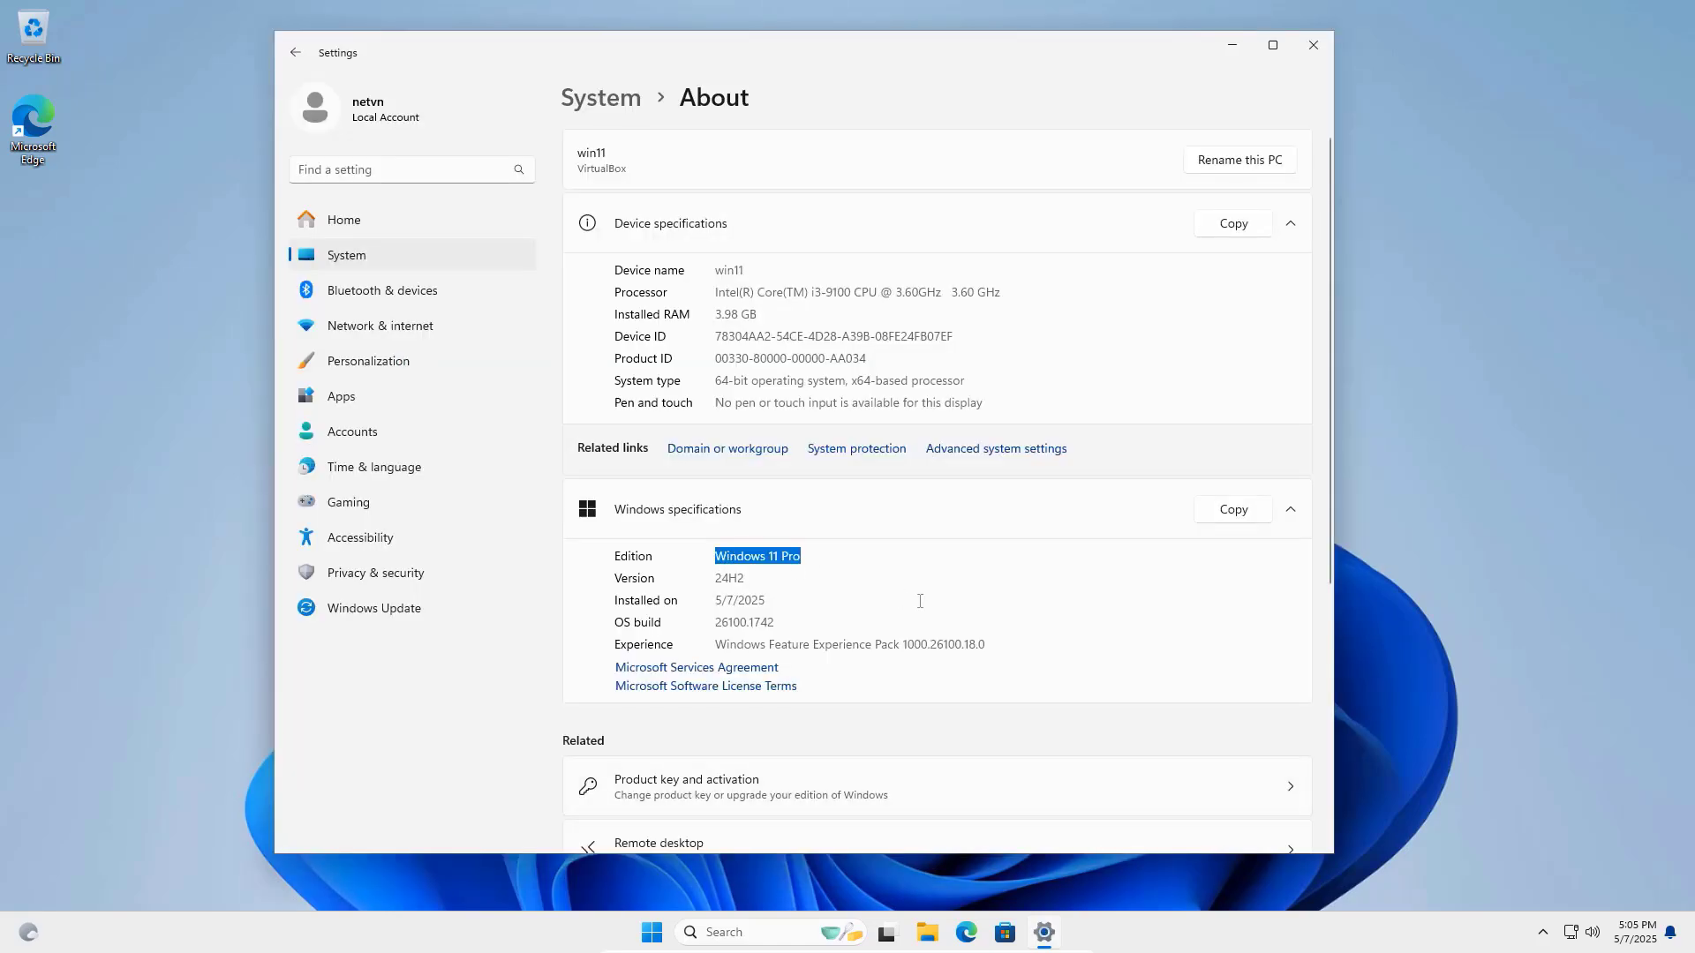
left_click(1006, 452)
left_click(64, 69)
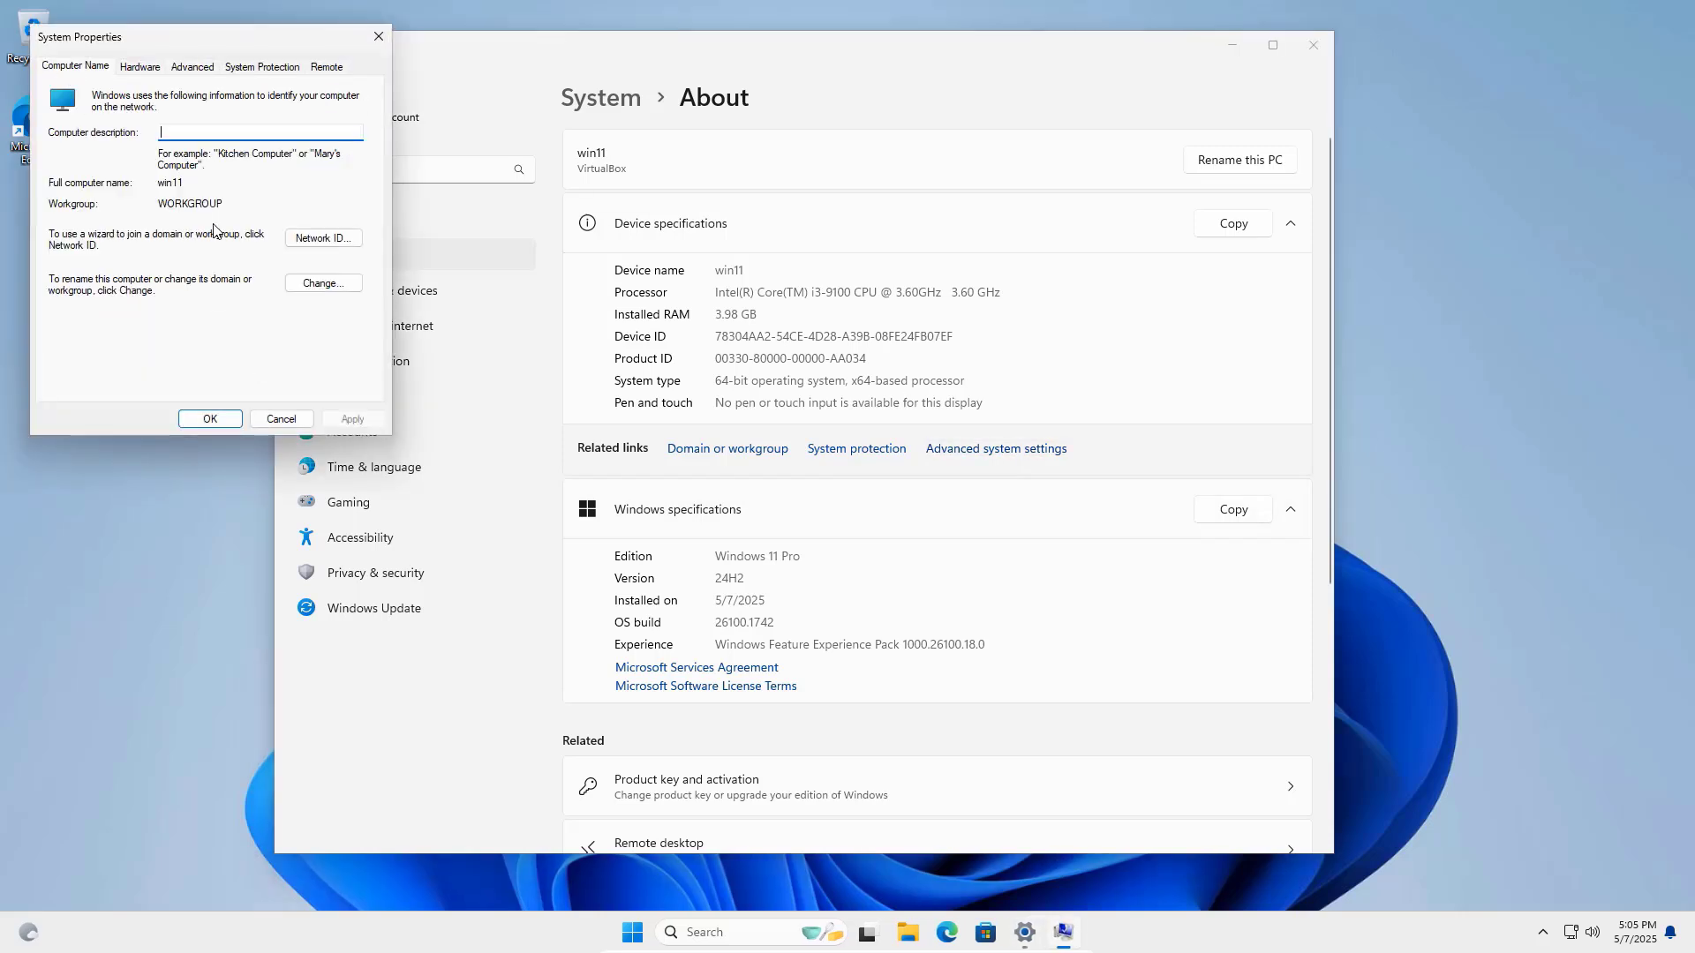
left_click(334, 283)
left_click(93, 280)
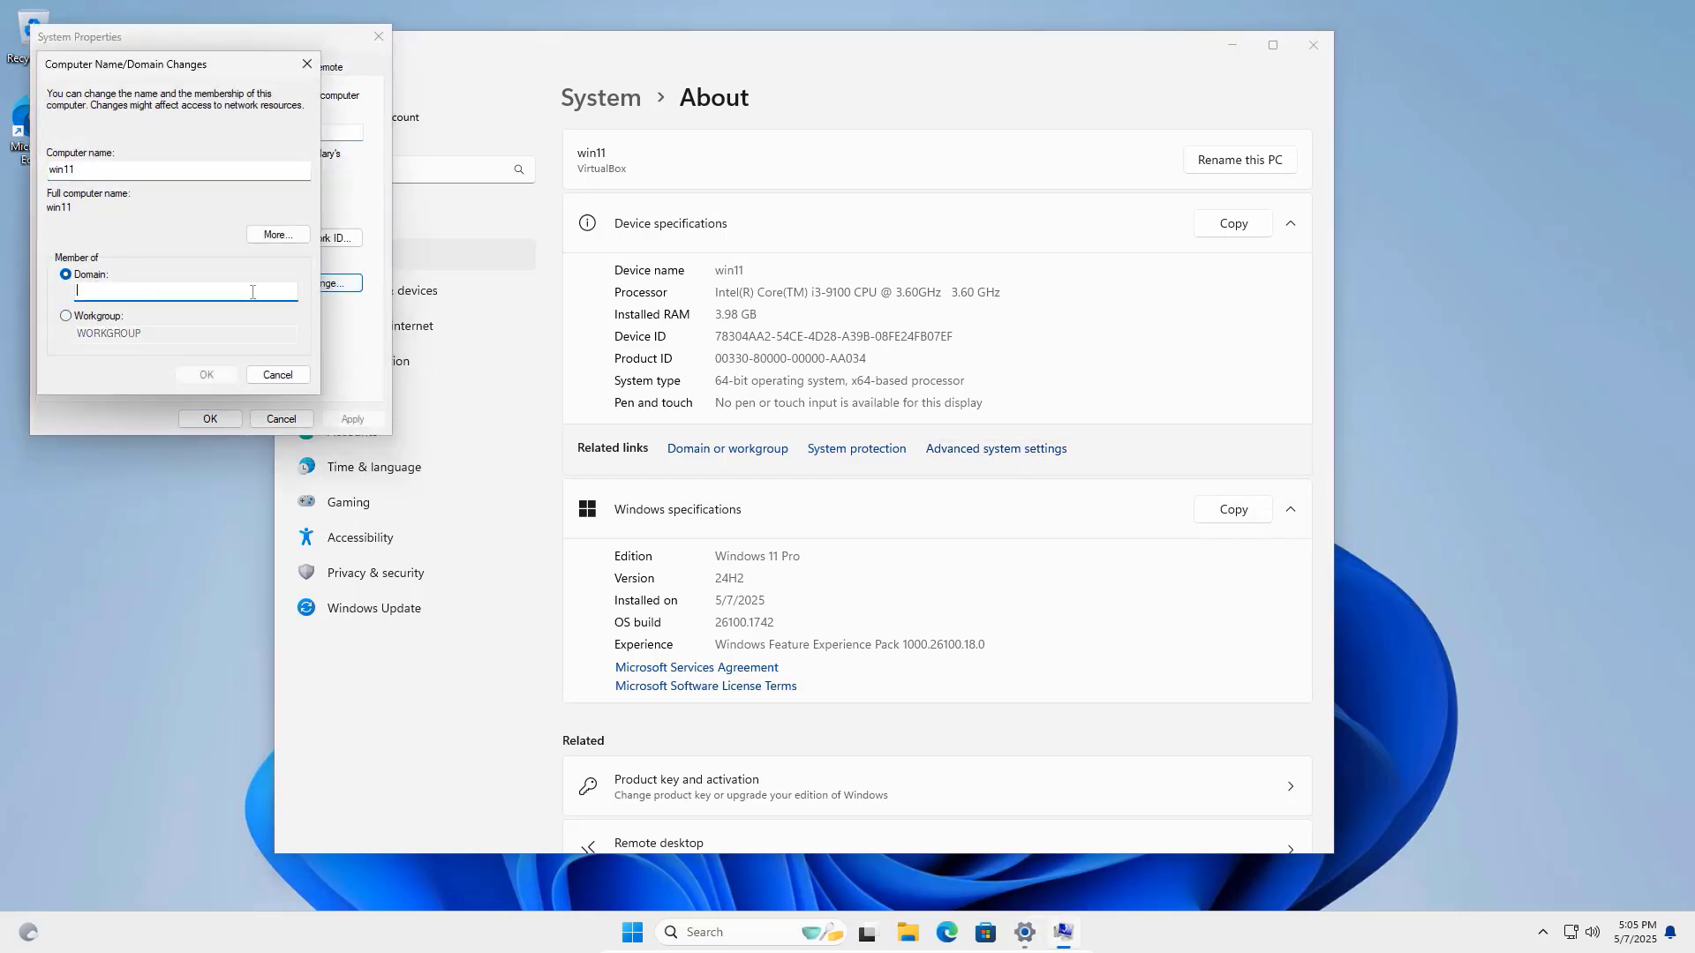
type("netvn.local")
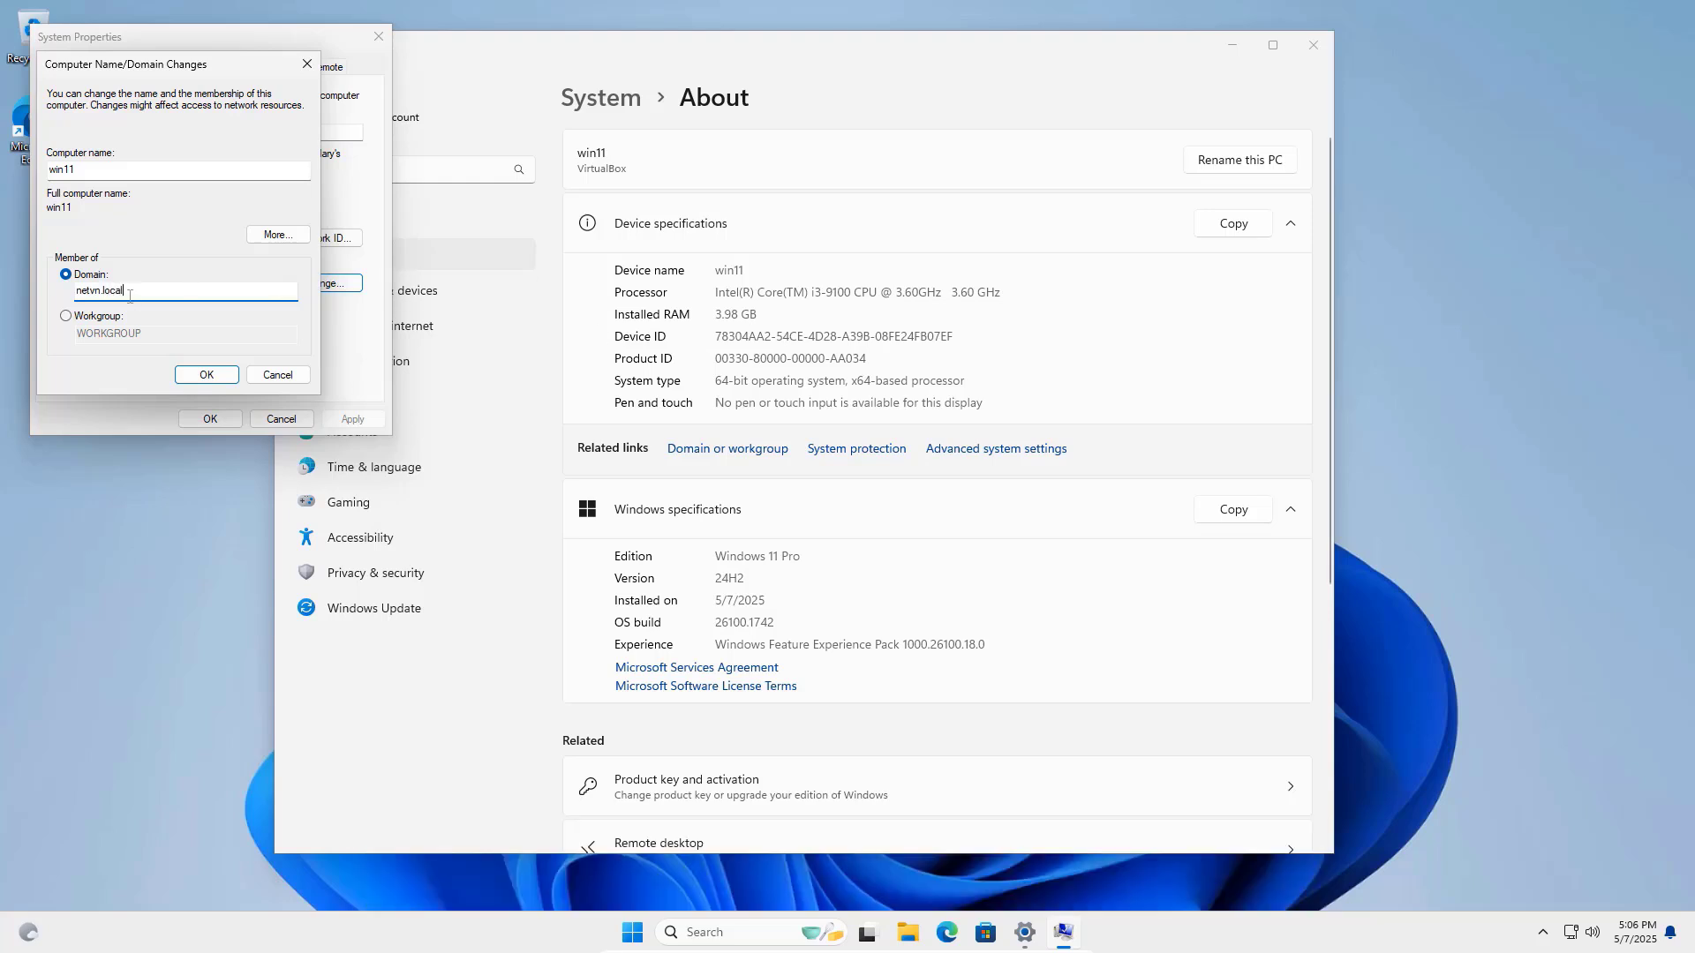
left_click(206, 375)
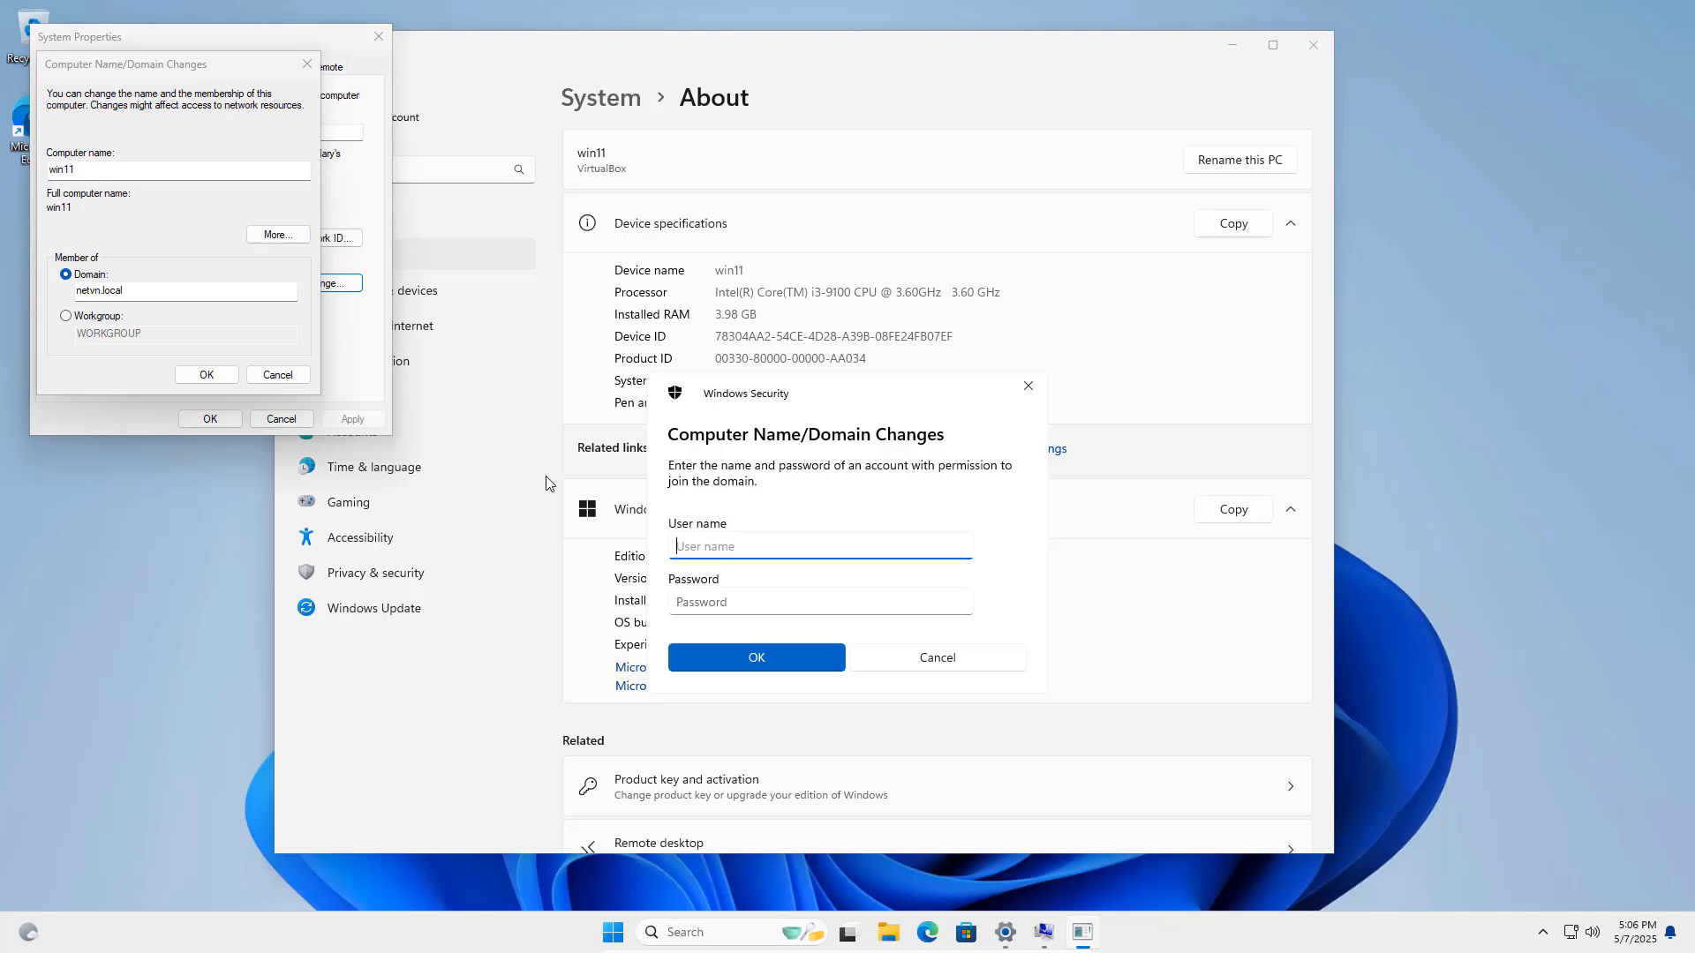
Enter the domain account username and password, accept the welcome and restart notices, and close System Properties.
type("john")
key("Tab")
type("P@ssw0rd")
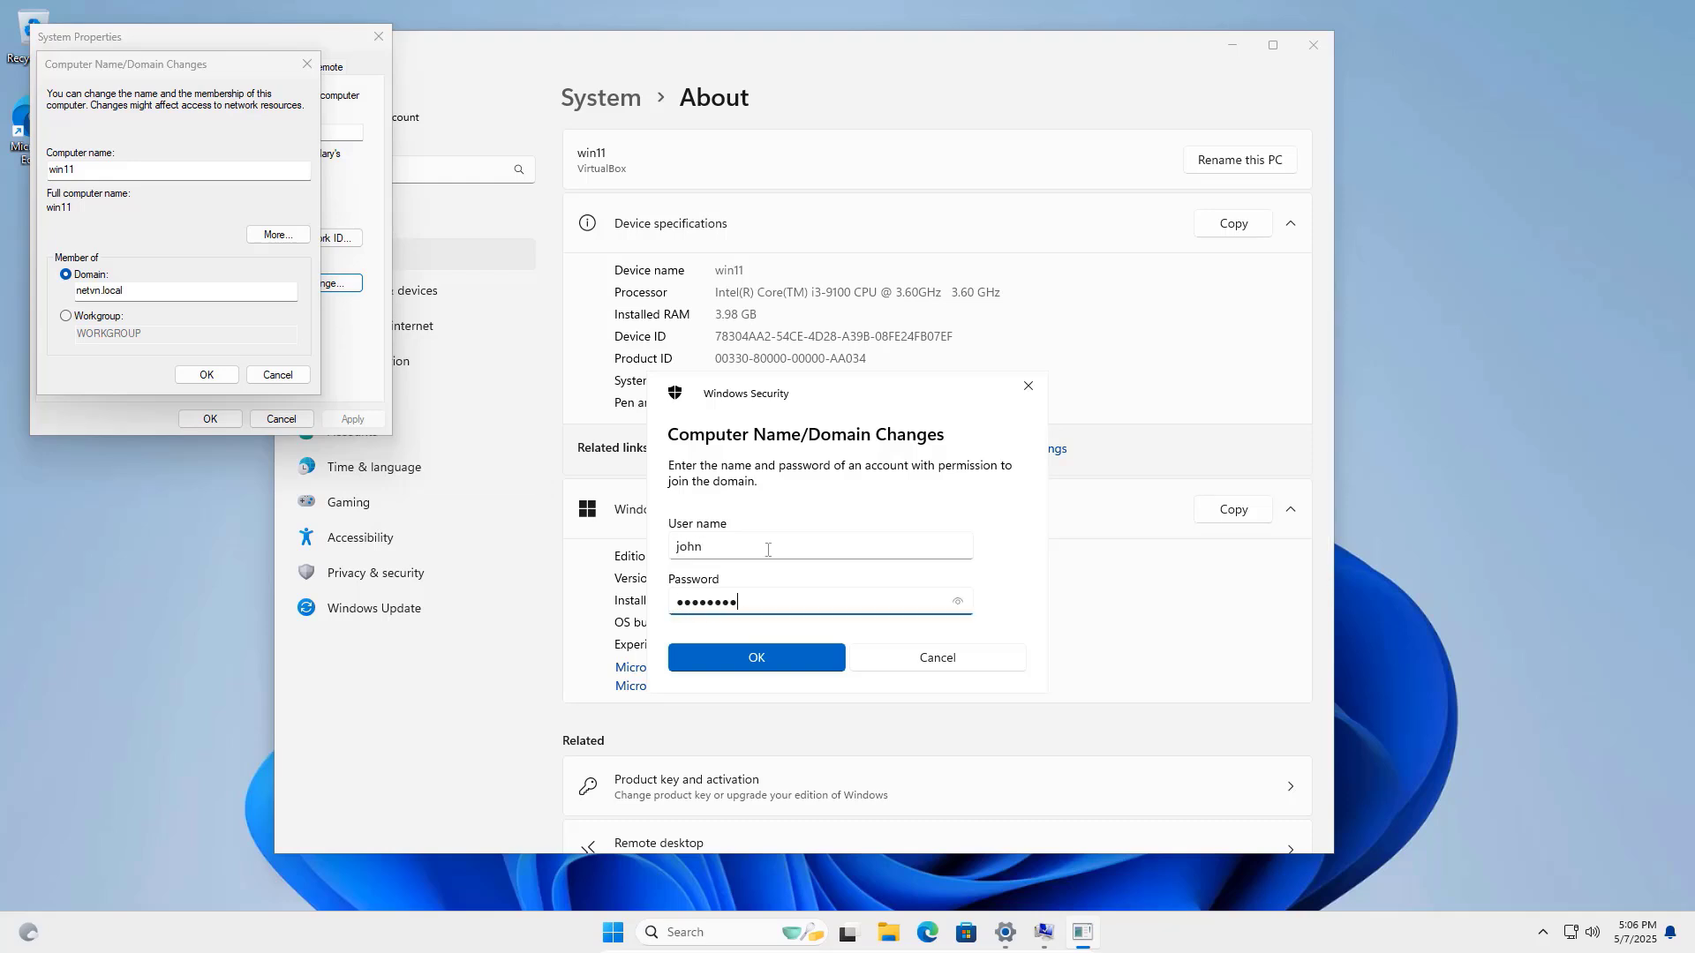
left_click(783, 653)
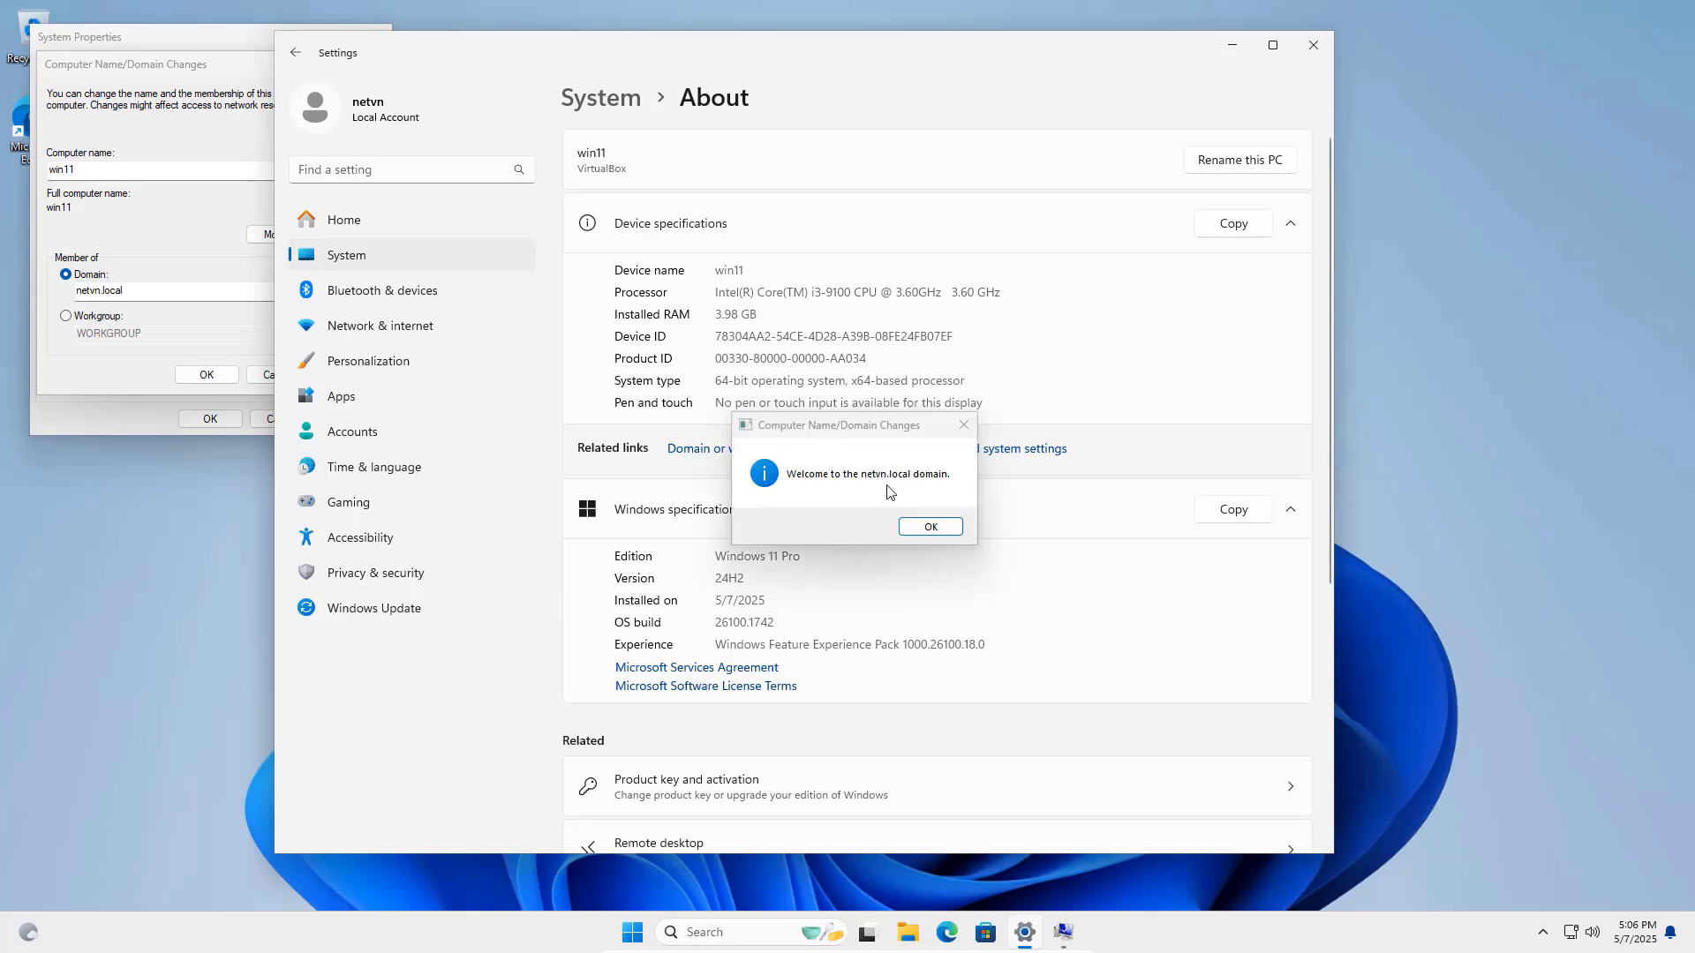
left_click(951, 527)
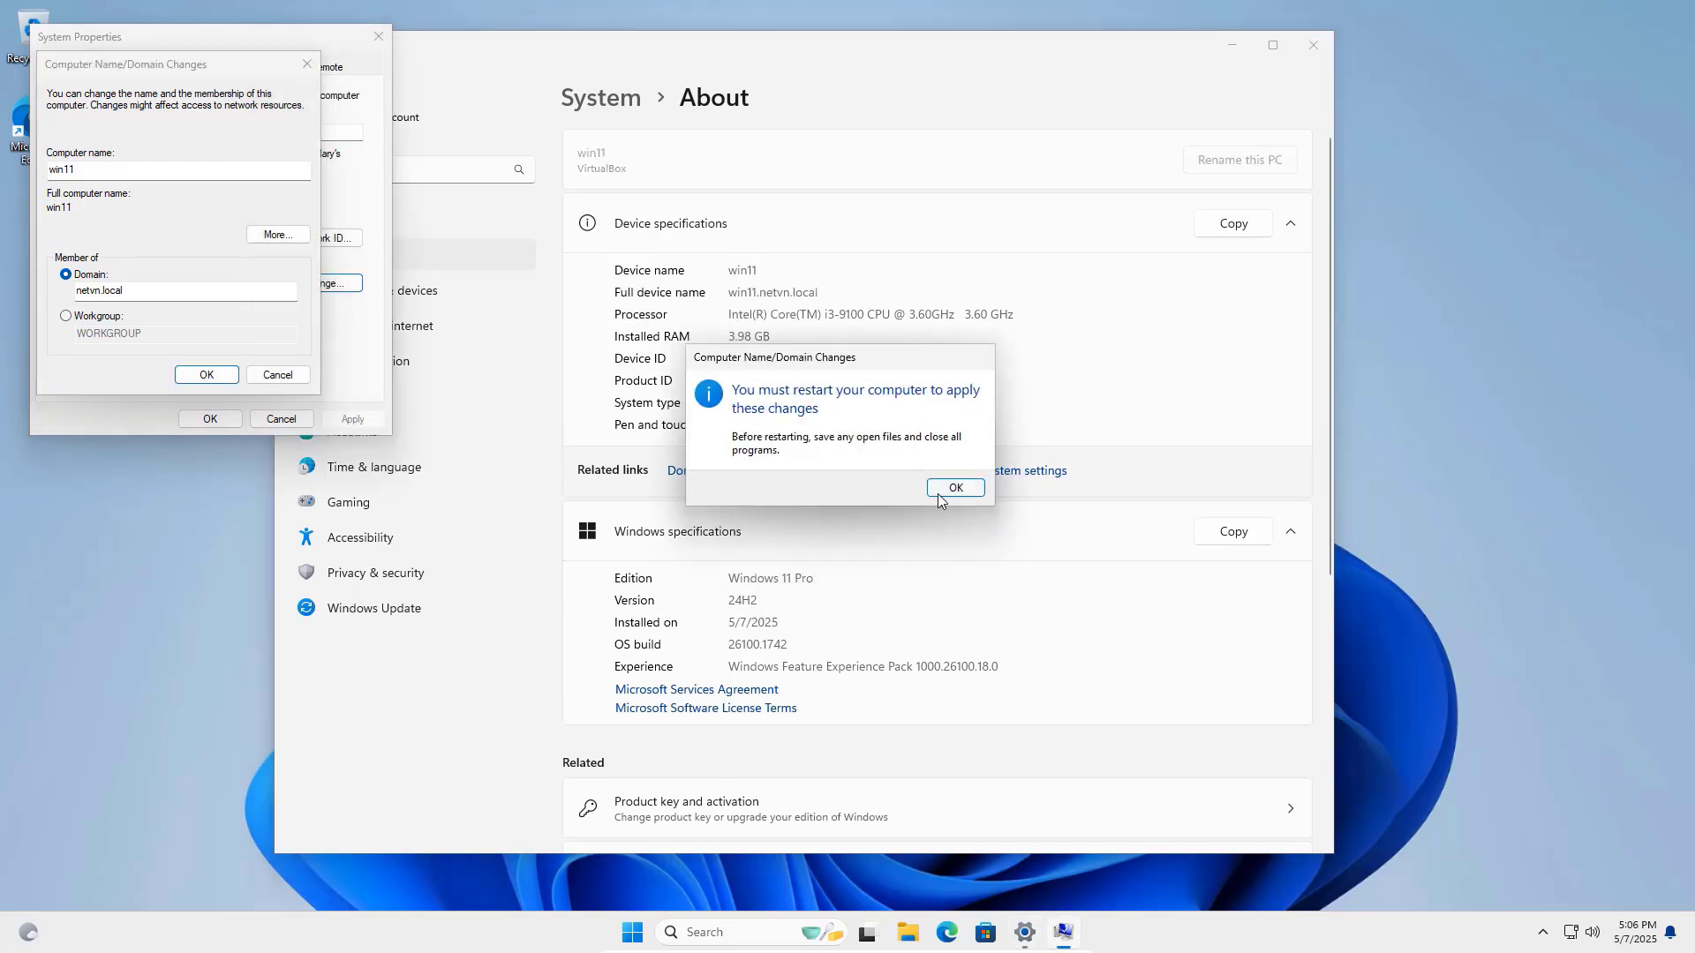
left_click(954, 485)
left_click(211, 418)
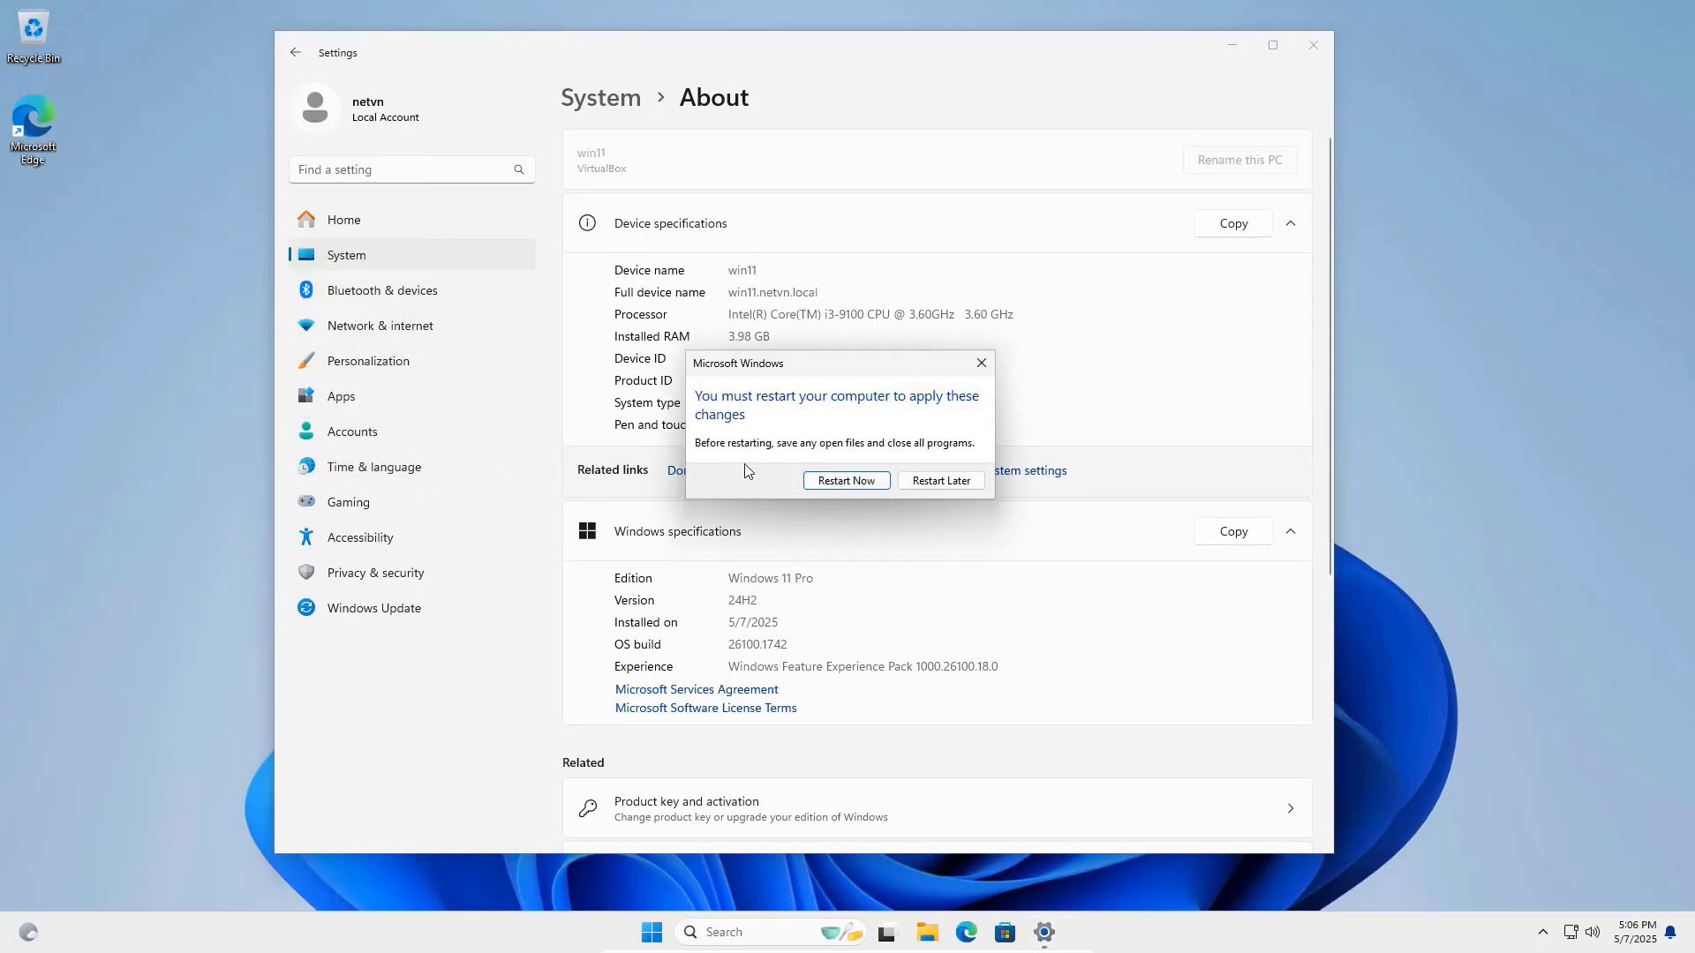
Restart the client, then bring up the context menu of the mapped IT (I:) network drive in This PC.
left_click(874, 485)
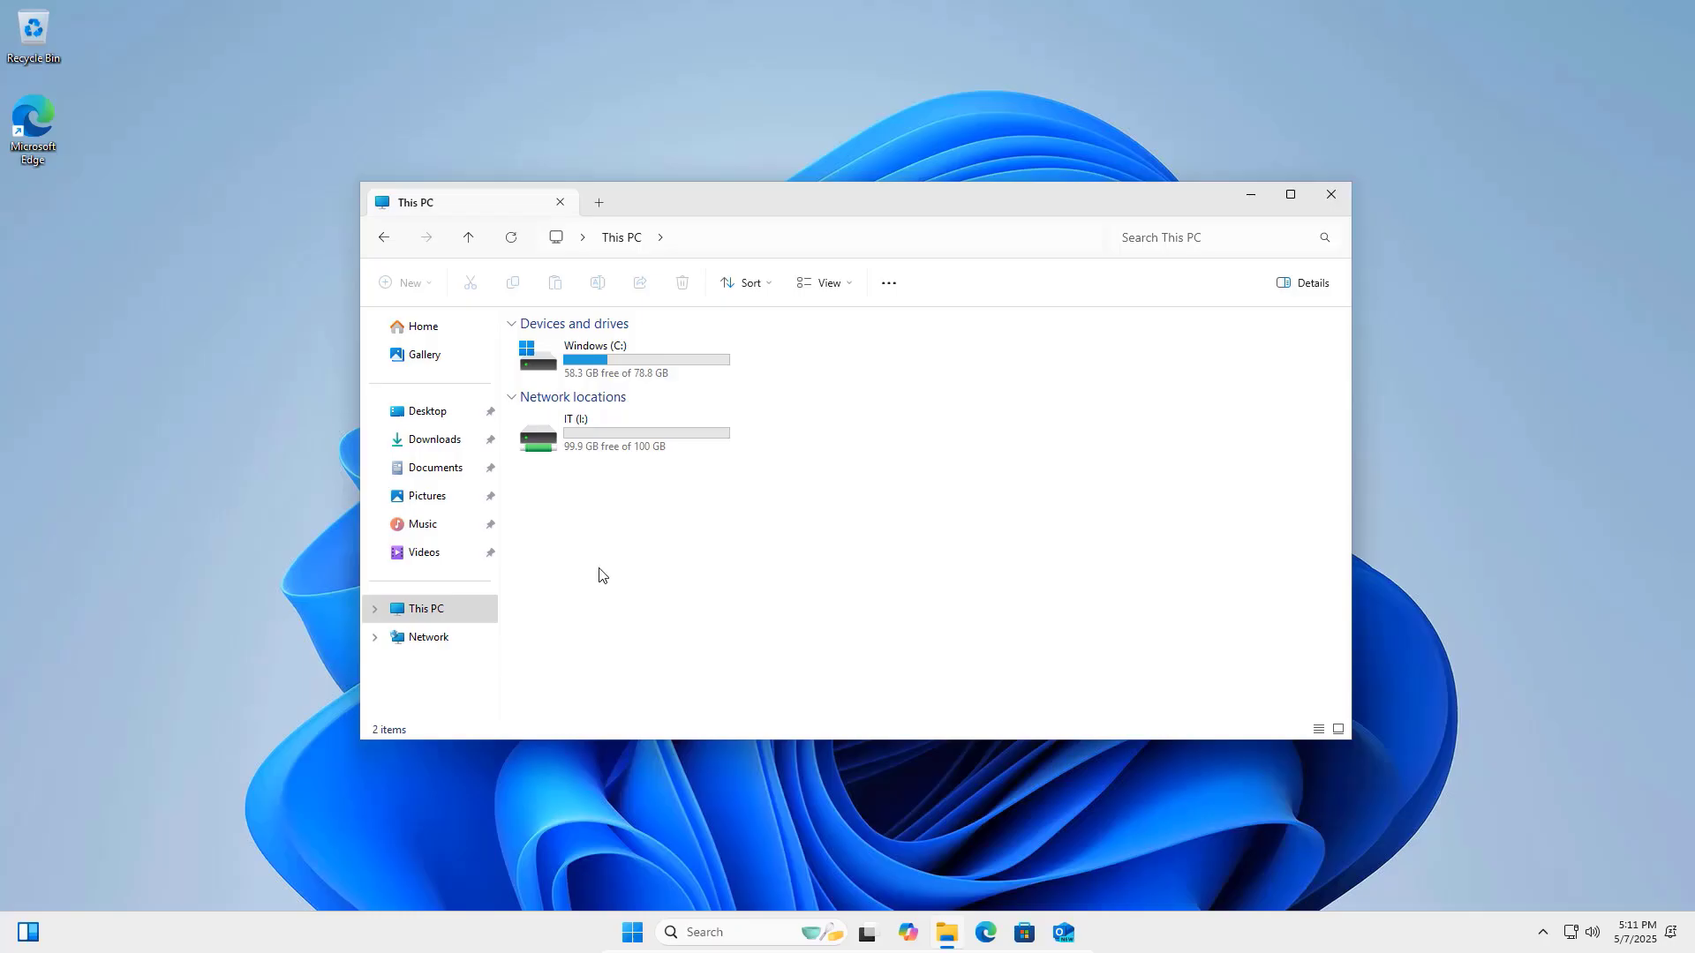
left_click(578, 448)
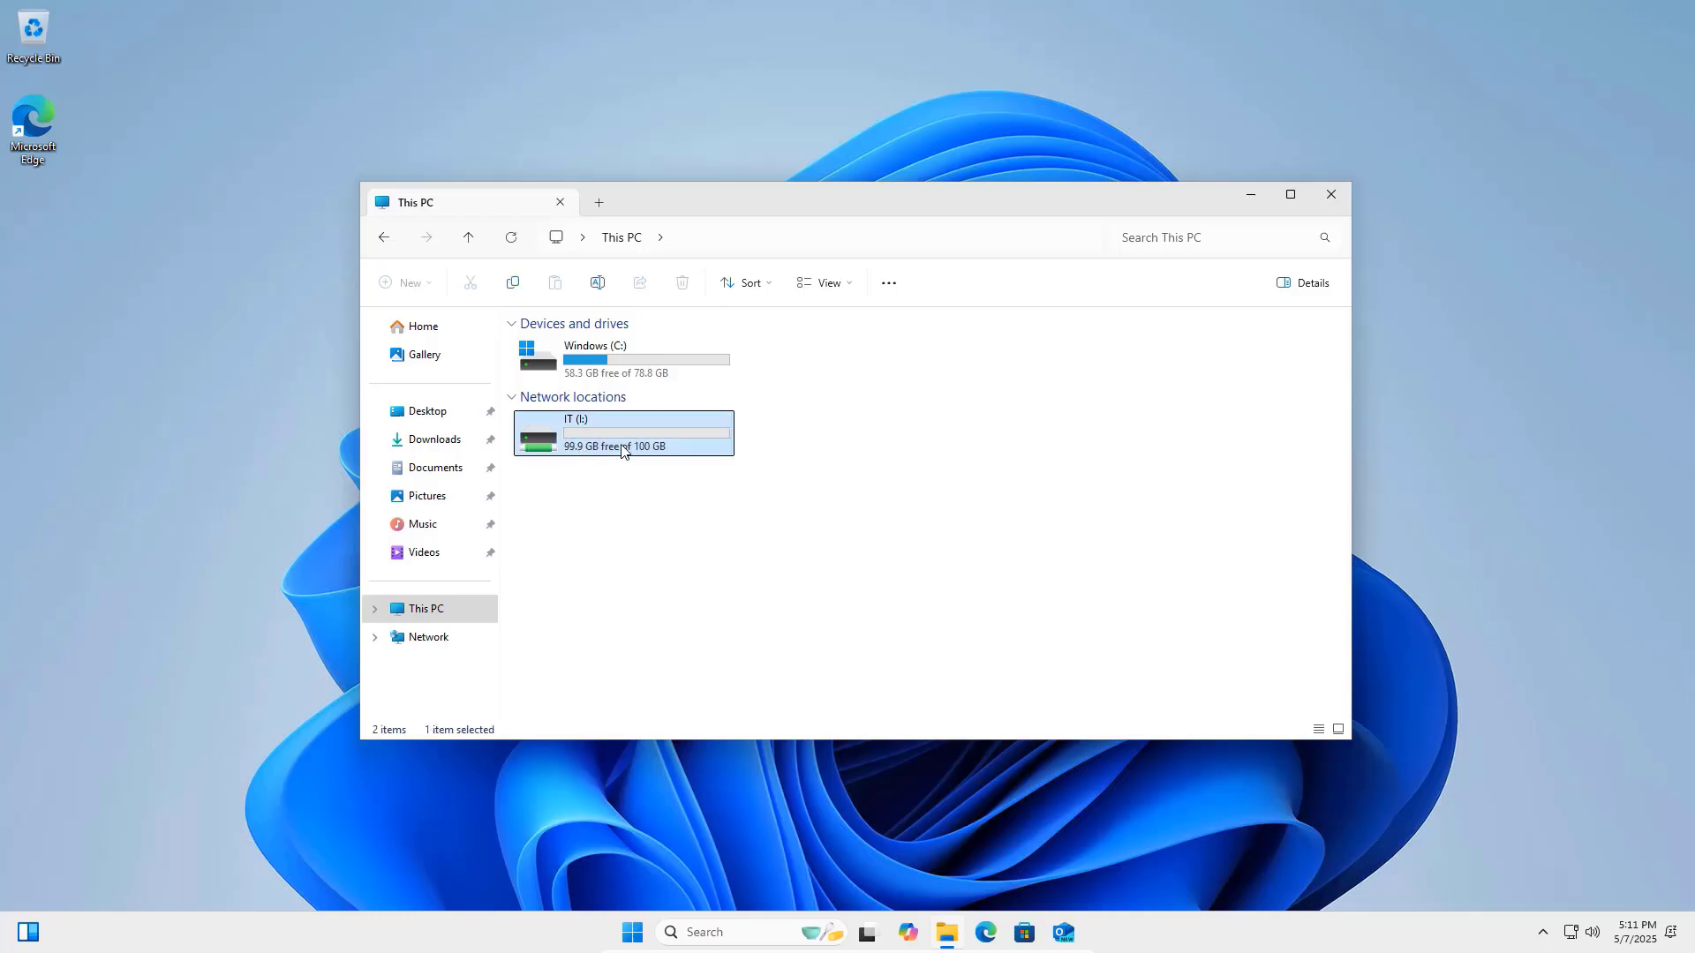
right_click(622, 446)
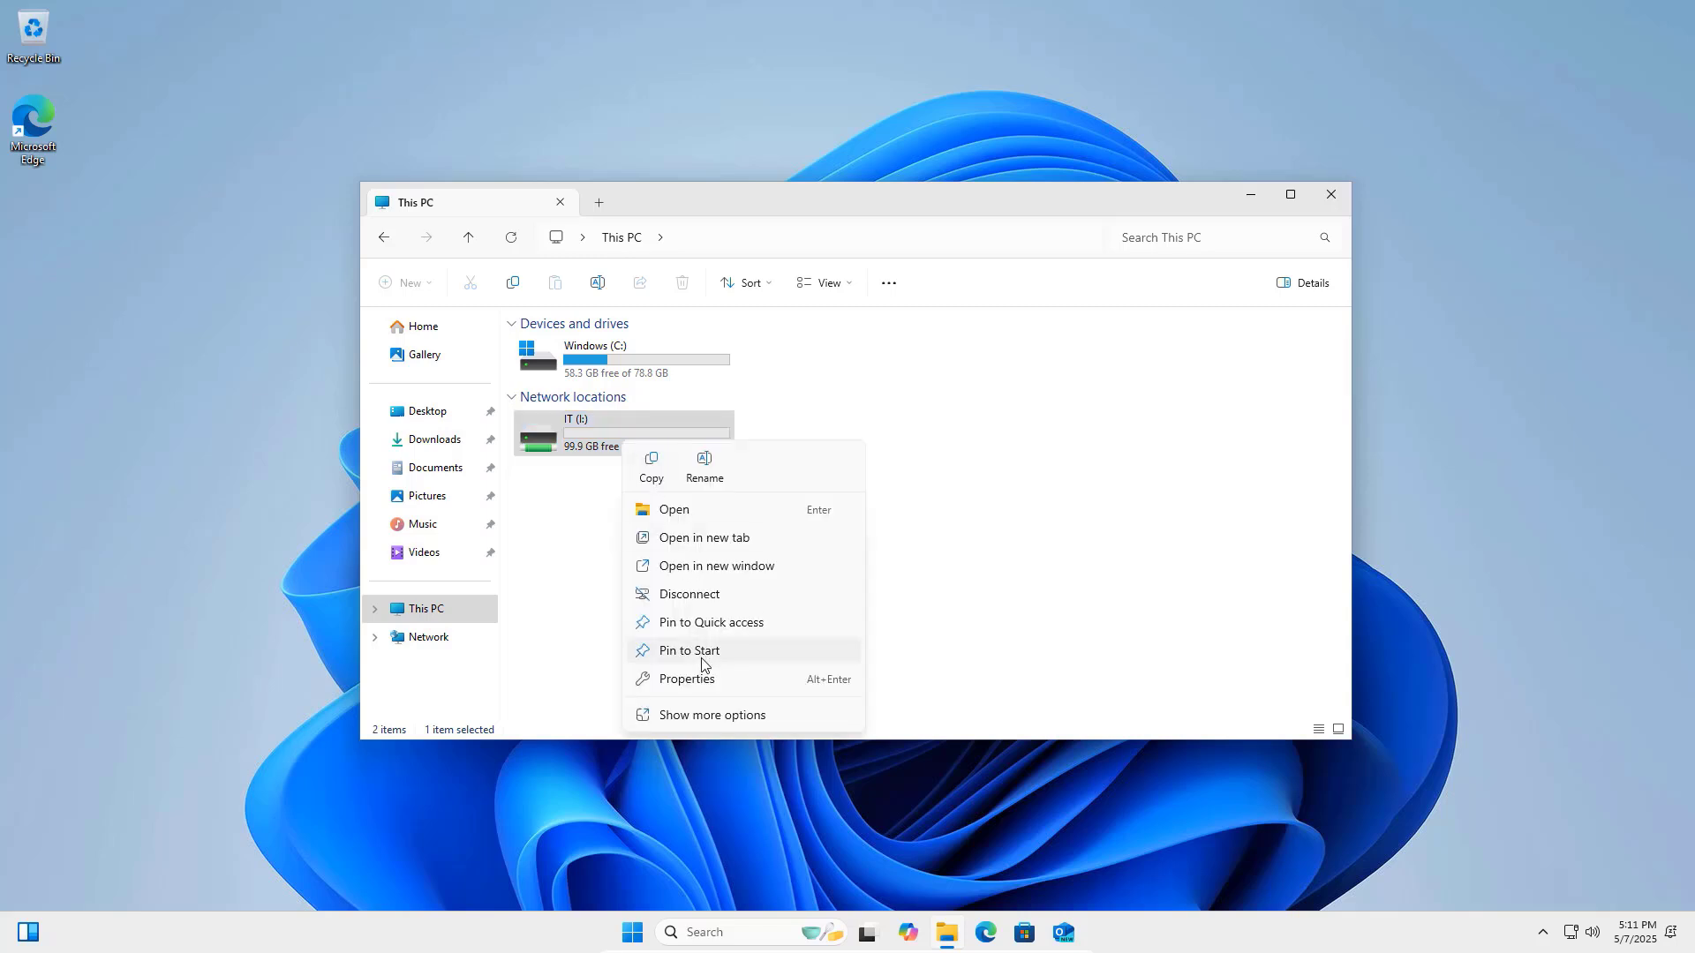